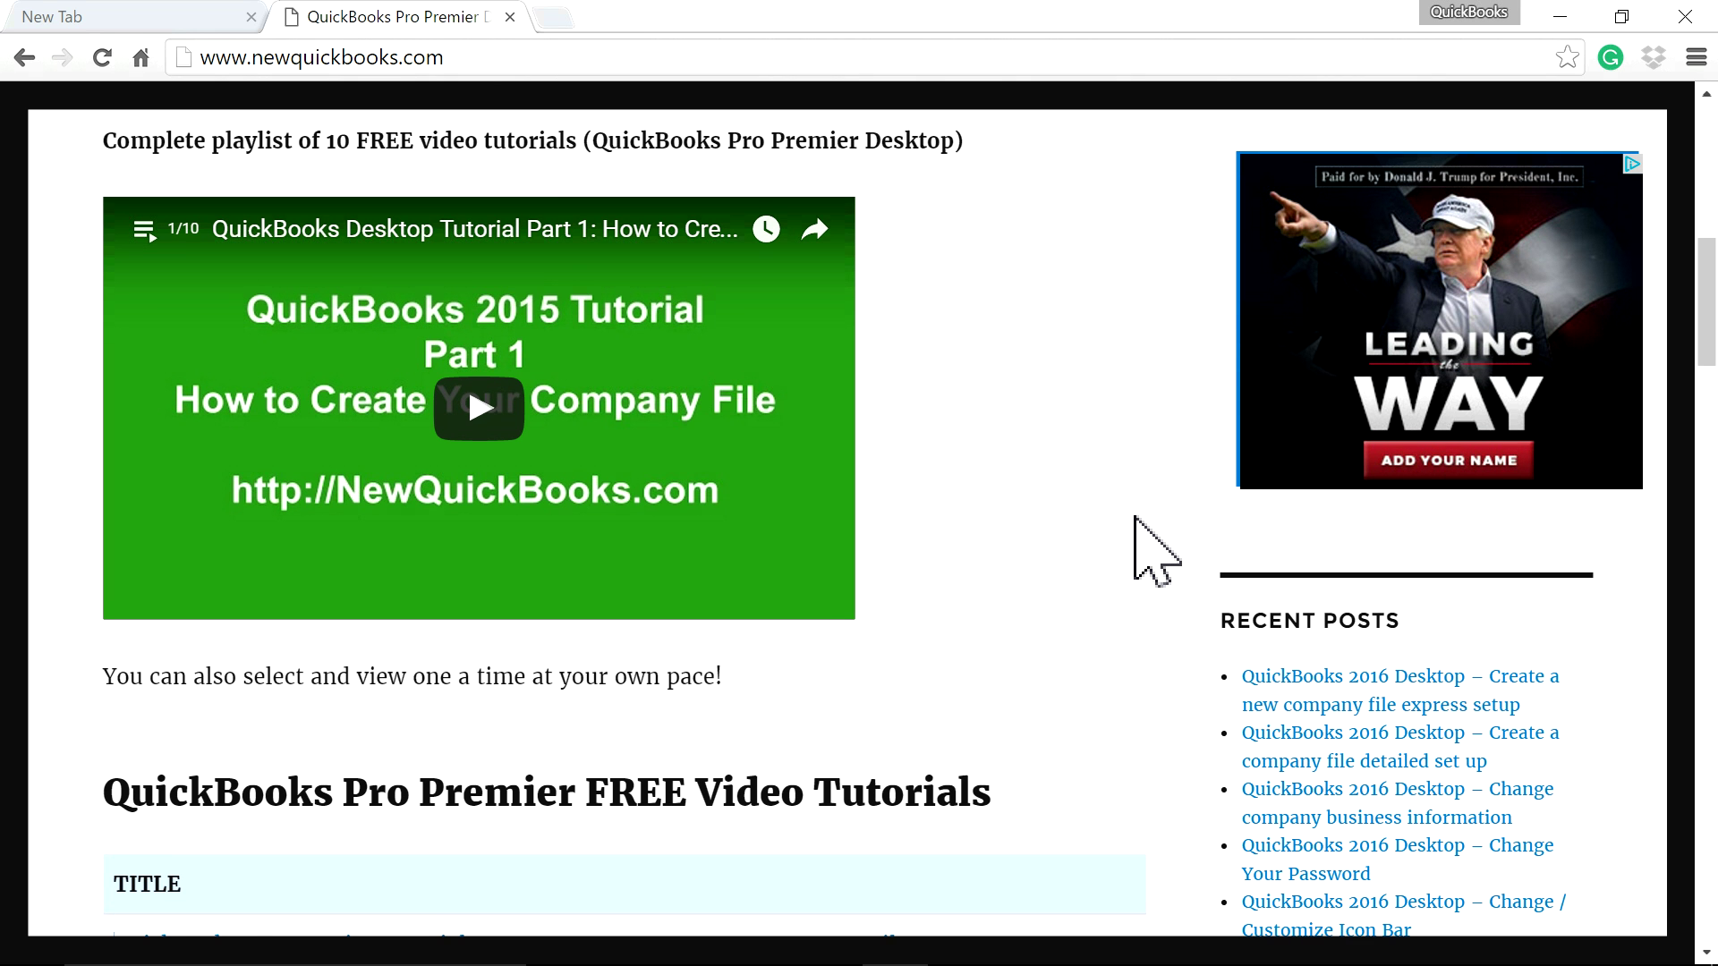
Step: Look through the free QuickBooks Pro Premier video tutorial list on the web page and return to the page's beginning
{"action": "scroll", "coordinate": [1134, 518], "scroll_direction": "down", "scroll_amount": 3}
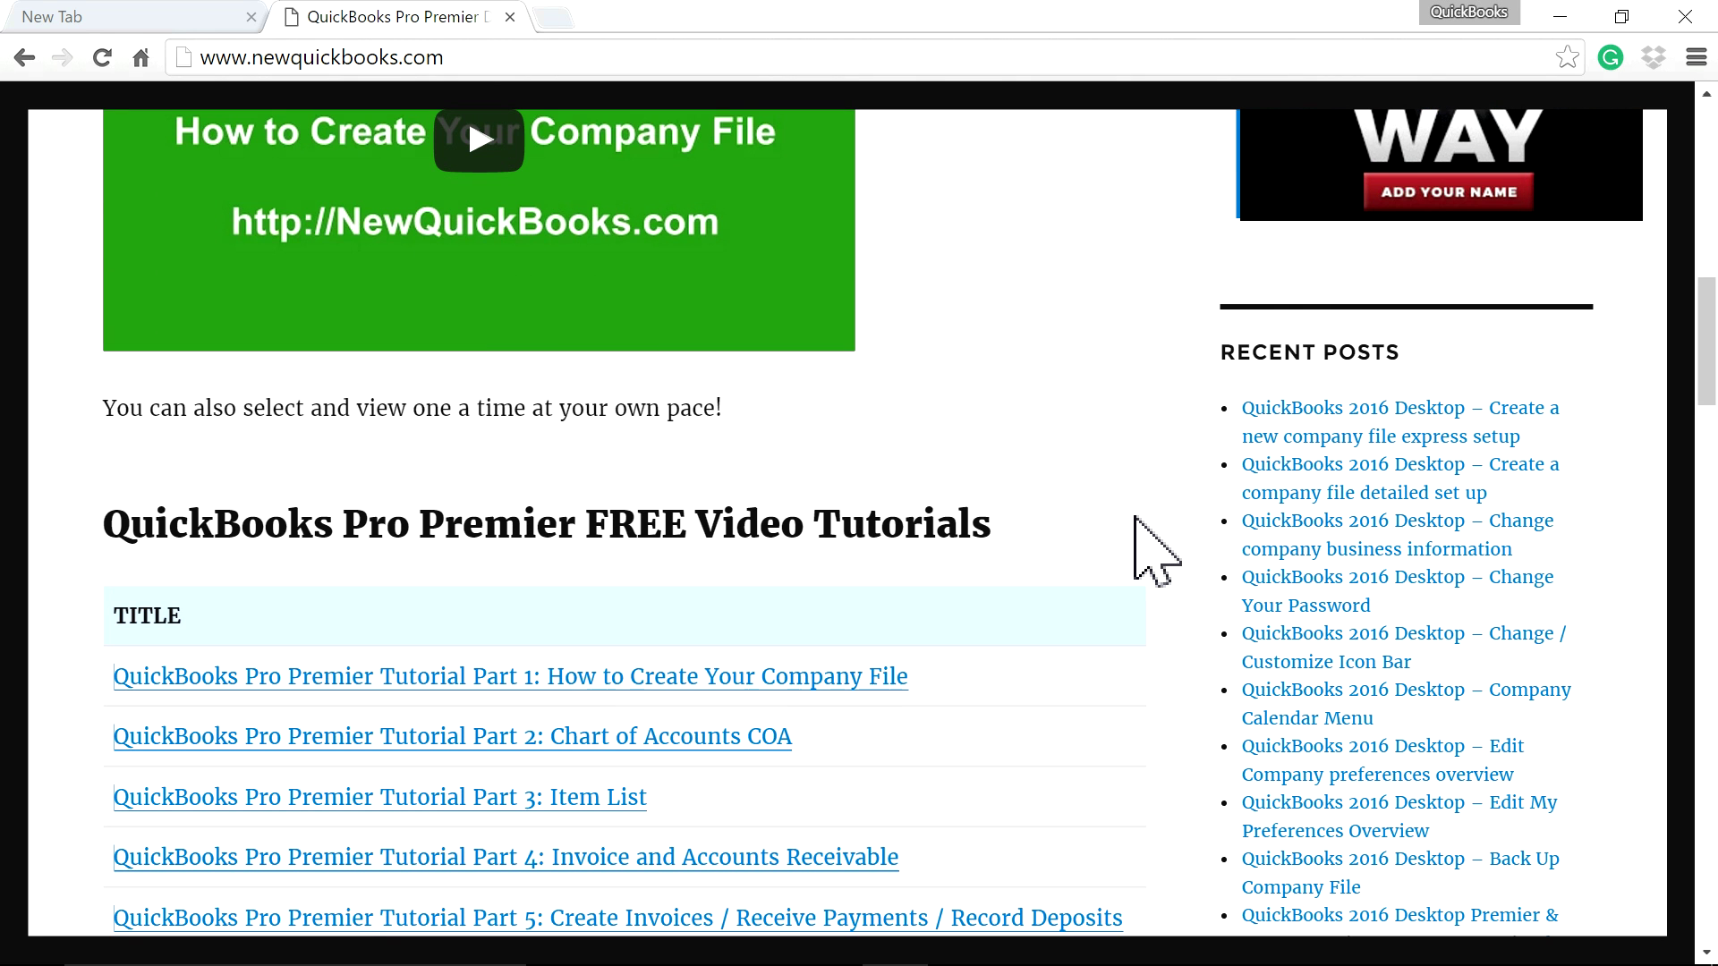
{"action": "scroll", "coordinate": [1135, 517], "scroll_direction": "down", "scroll_amount": 3}
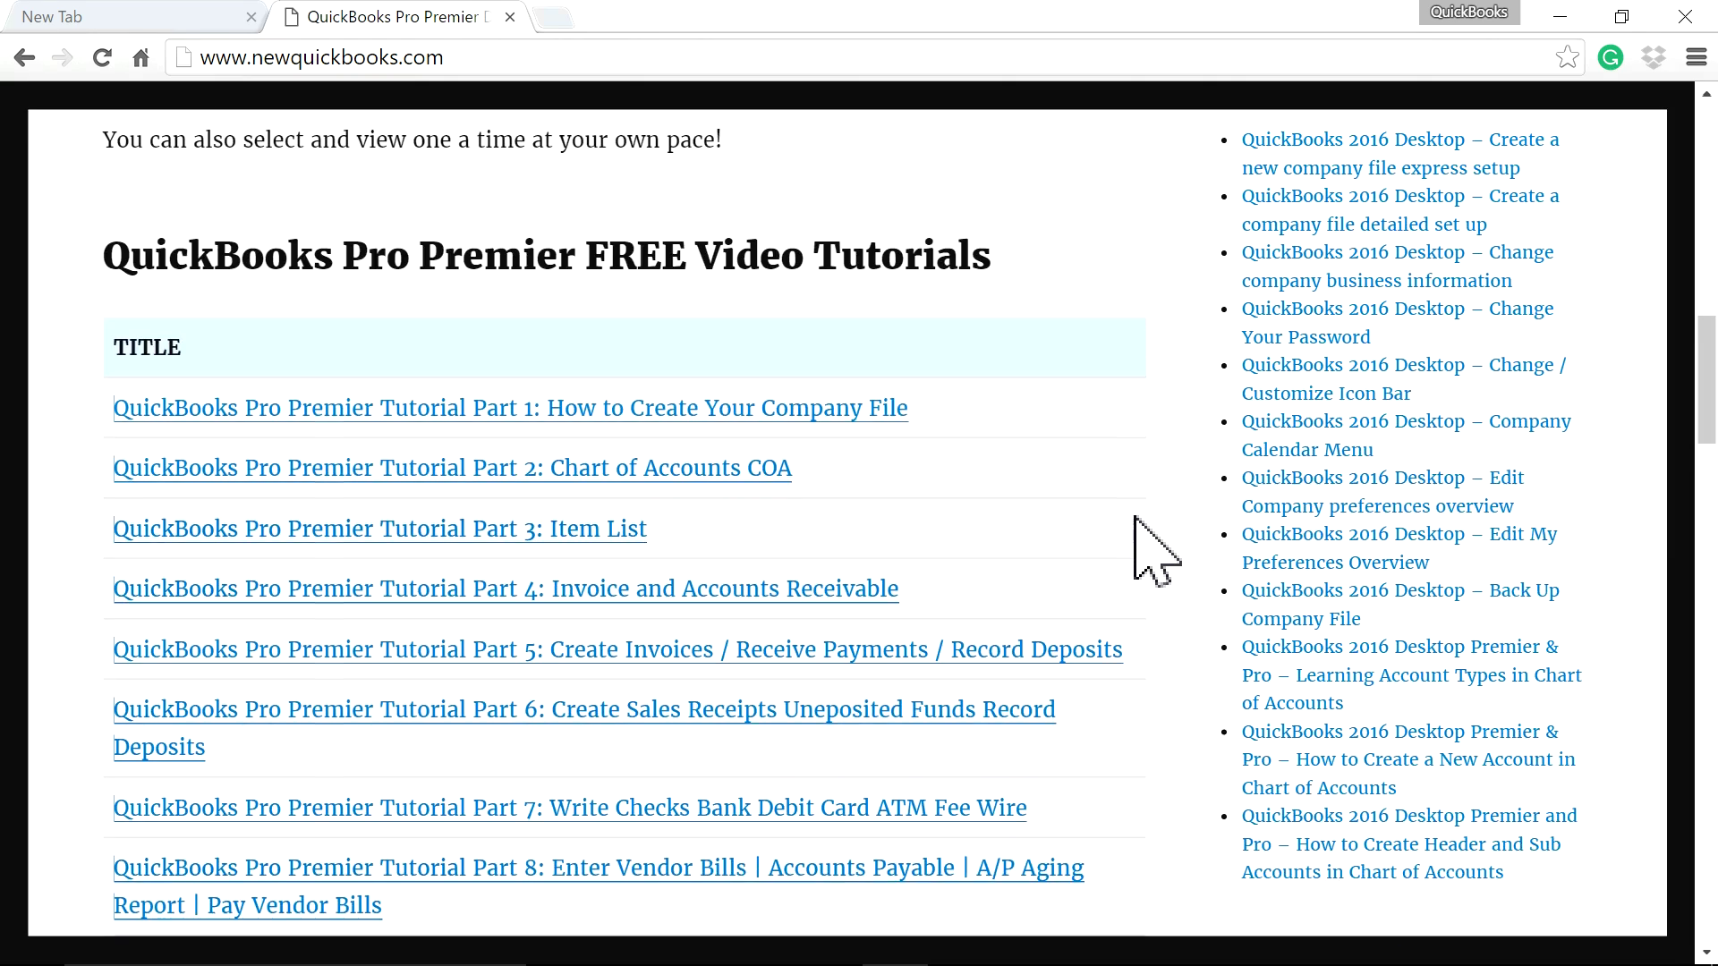
{"action": "scroll", "coordinate": [1135, 517], "scroll_direction": "down", "scroll_amount": 6}
{"action": "scroll", "coordinate": [1134, 517], "scroll_direction": "up", "scroll_amount": 6}
{"action": "scroll", "coordinate": [1135, 518], "scroll_direction": "down", "scroll_amount": 6}
{"action": "scroll", "coordinate": [1135, 517], "scroll_direction": "up", "scroll_amount": 15}
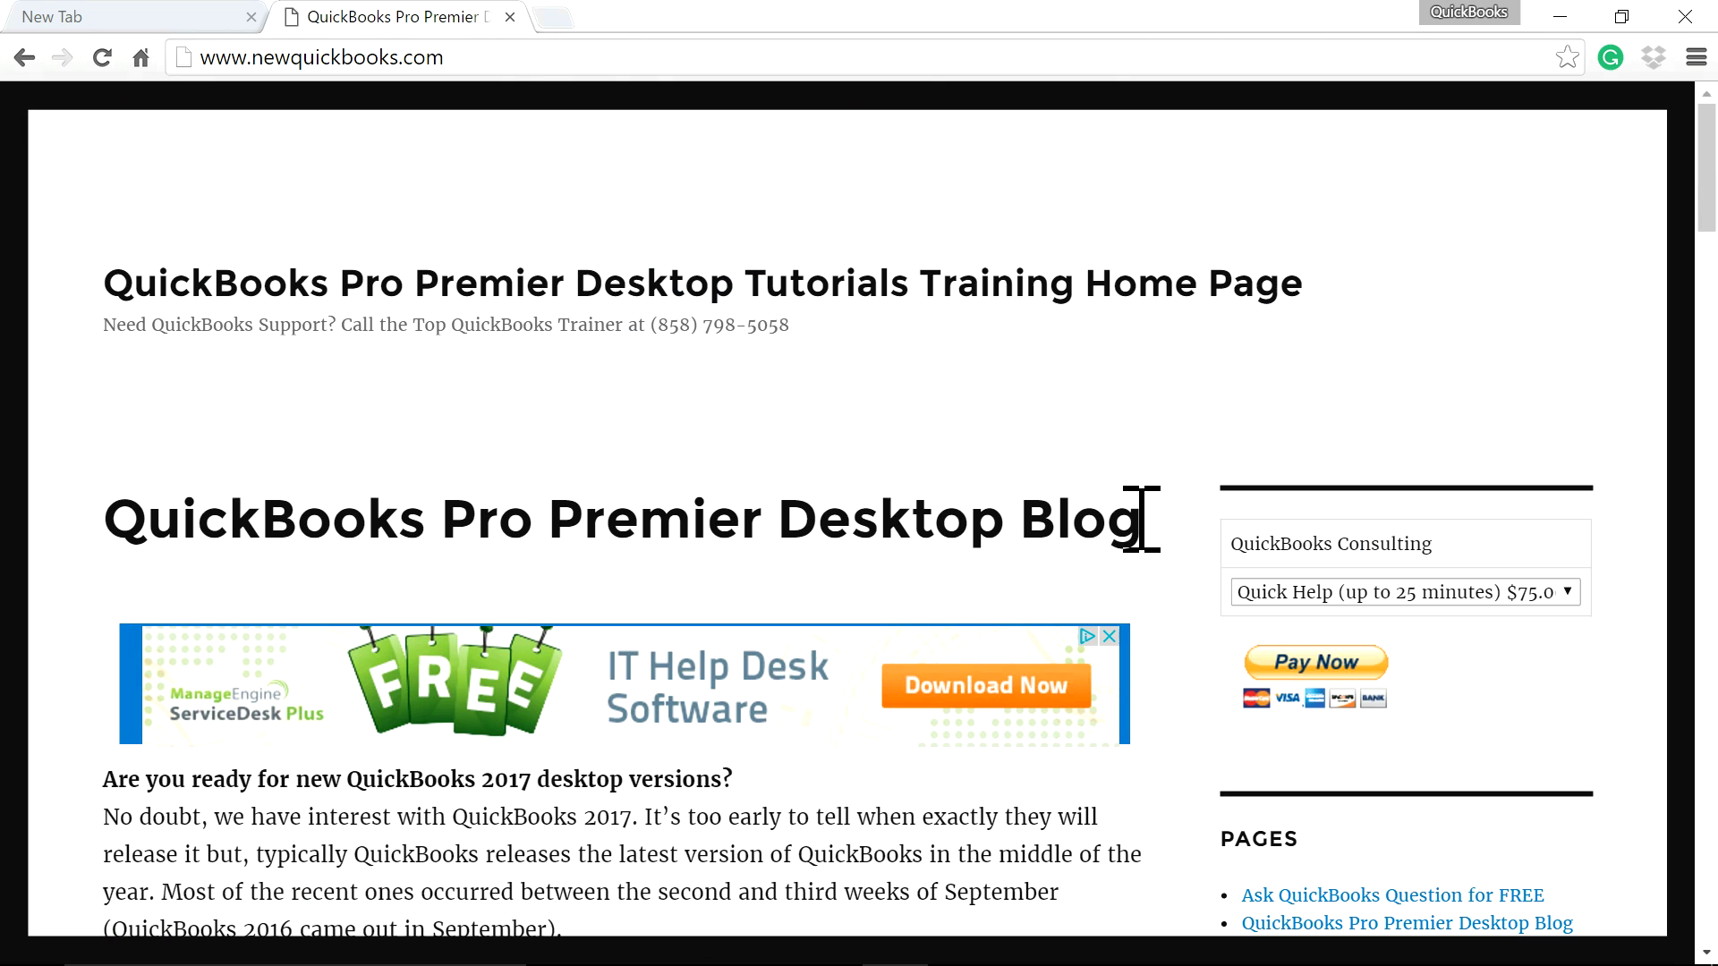
Step: Switch to Photos to view the image titled with the sales receipt template topic, and return to the web page
{"action": "mouse_move", "coordinate": [1127, 962]}
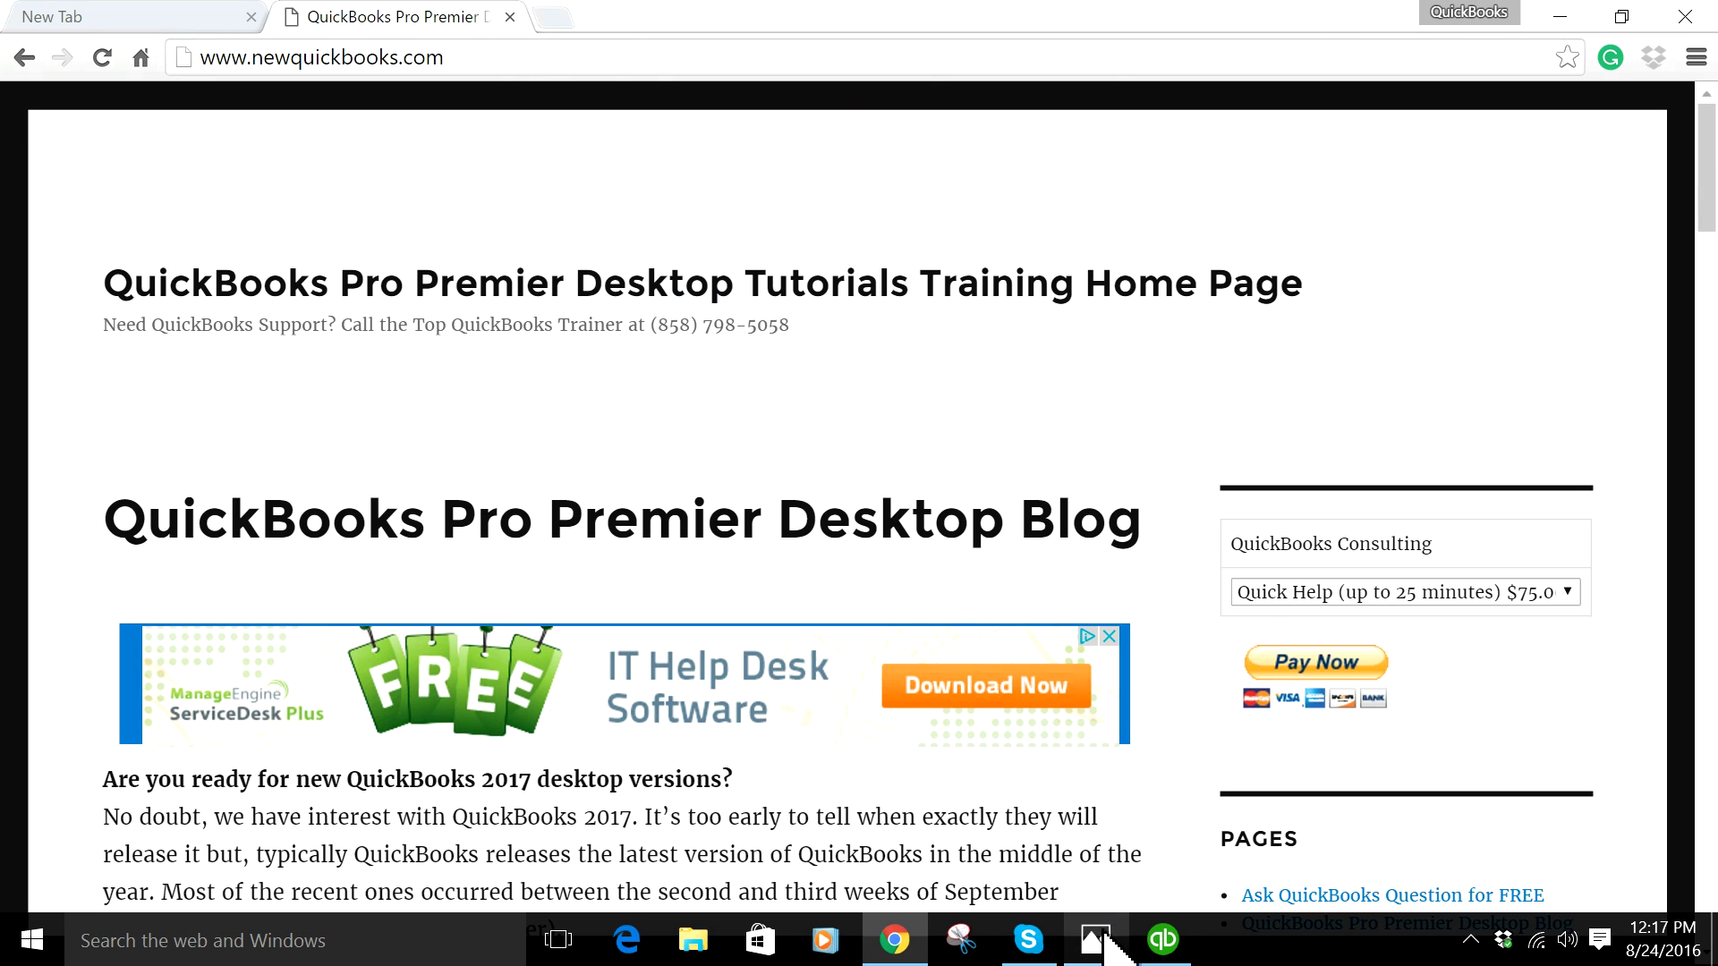
{"action": "left_click", "coordinate": [1108, 929]}
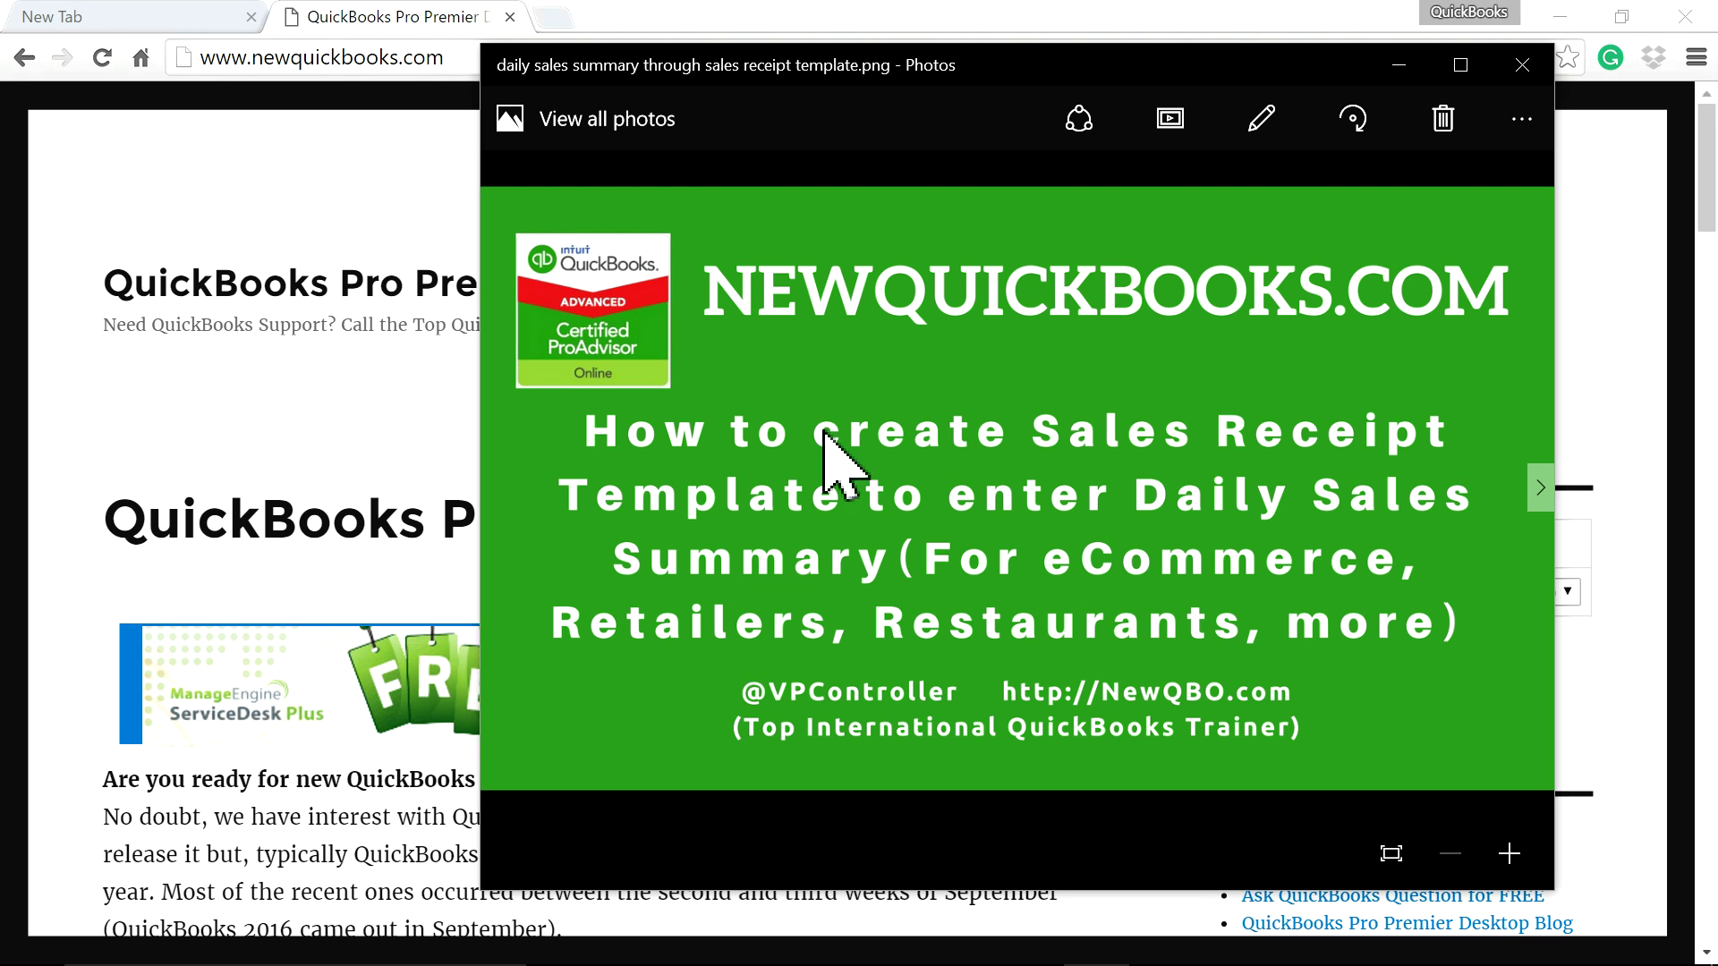
{"action": "left_click", "coordinate": [343, 172]}
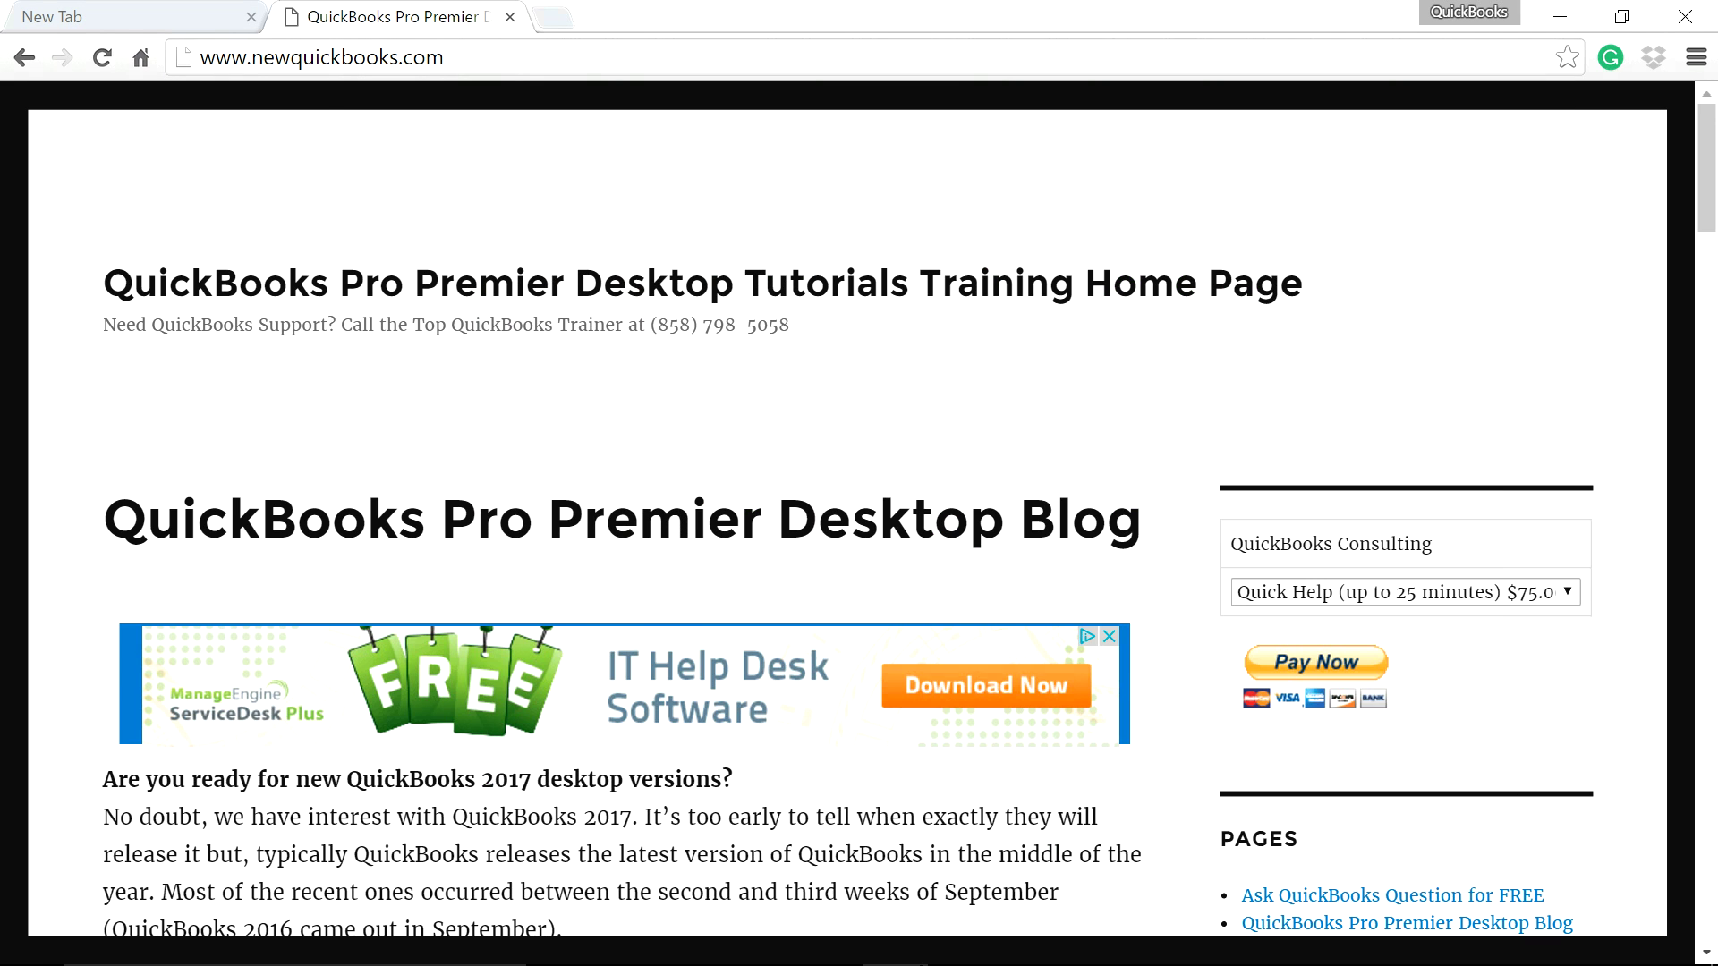
Step: Switch to QuickBooks Accountant Desktop 2016 with the DAILY SALES SUMMARY company file
{"action": "mouse_move", "coordinate": [1034, 964]}
{"action": "left_click", "coordinate": [1161, 940]}
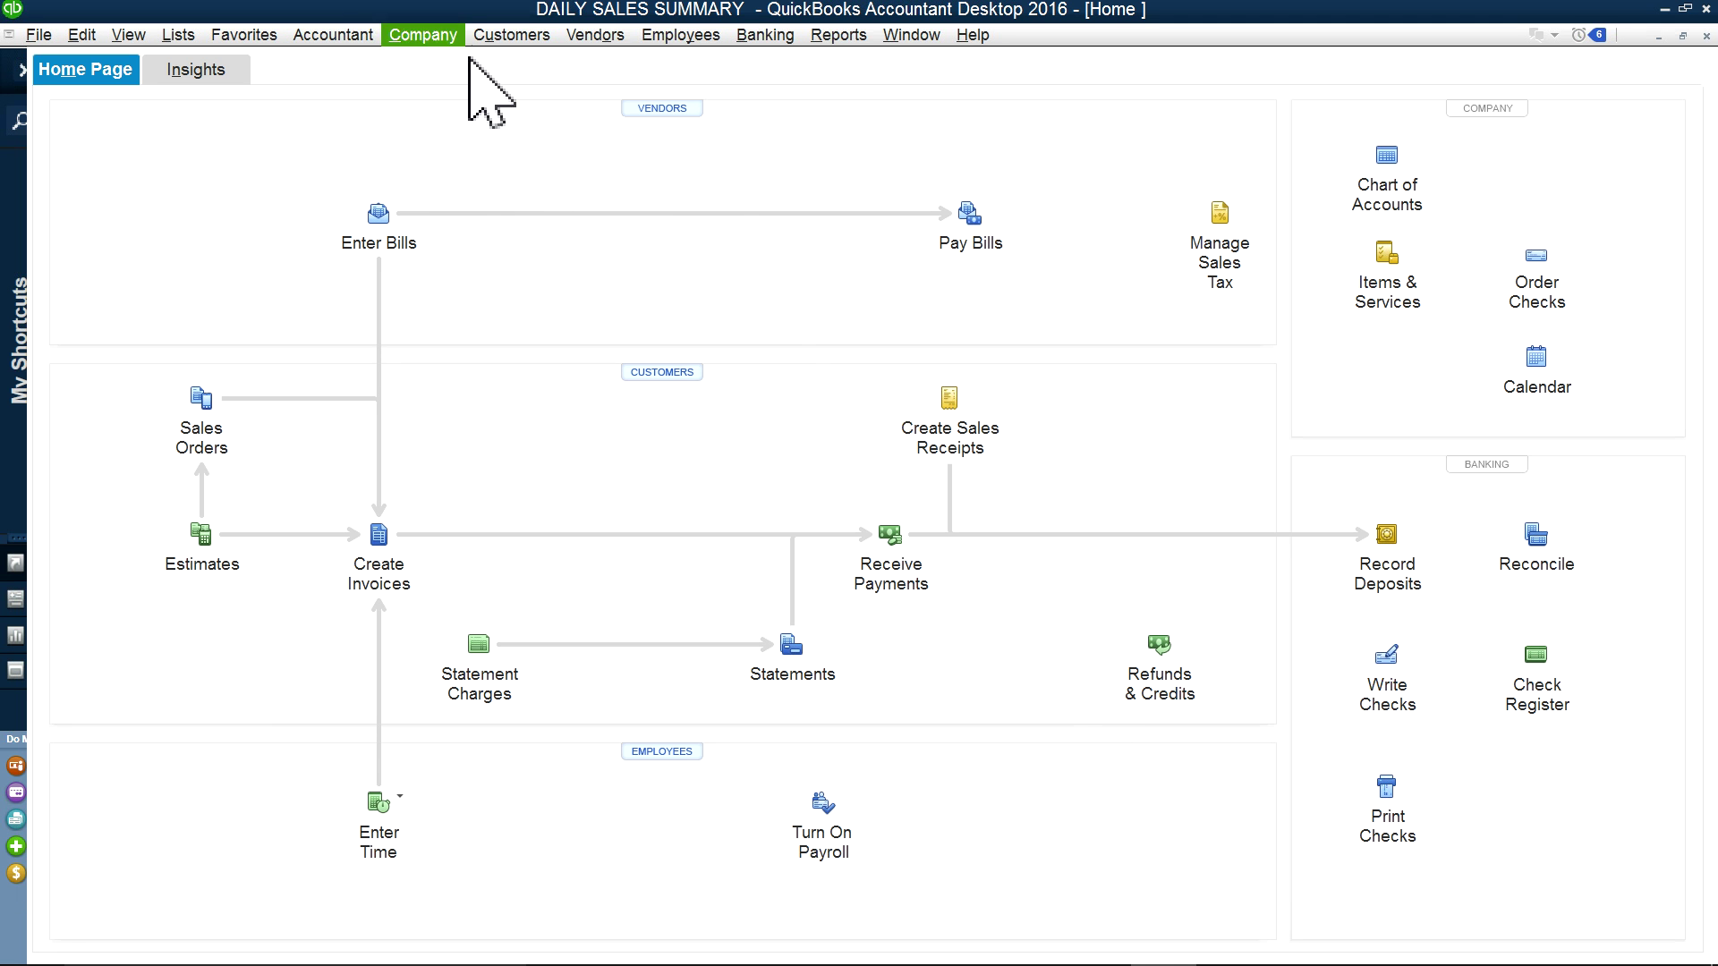
{"action": "left_click", "coordinate": [428, 37]}
{"action": "left_click", "coordinate": [414, 67]}
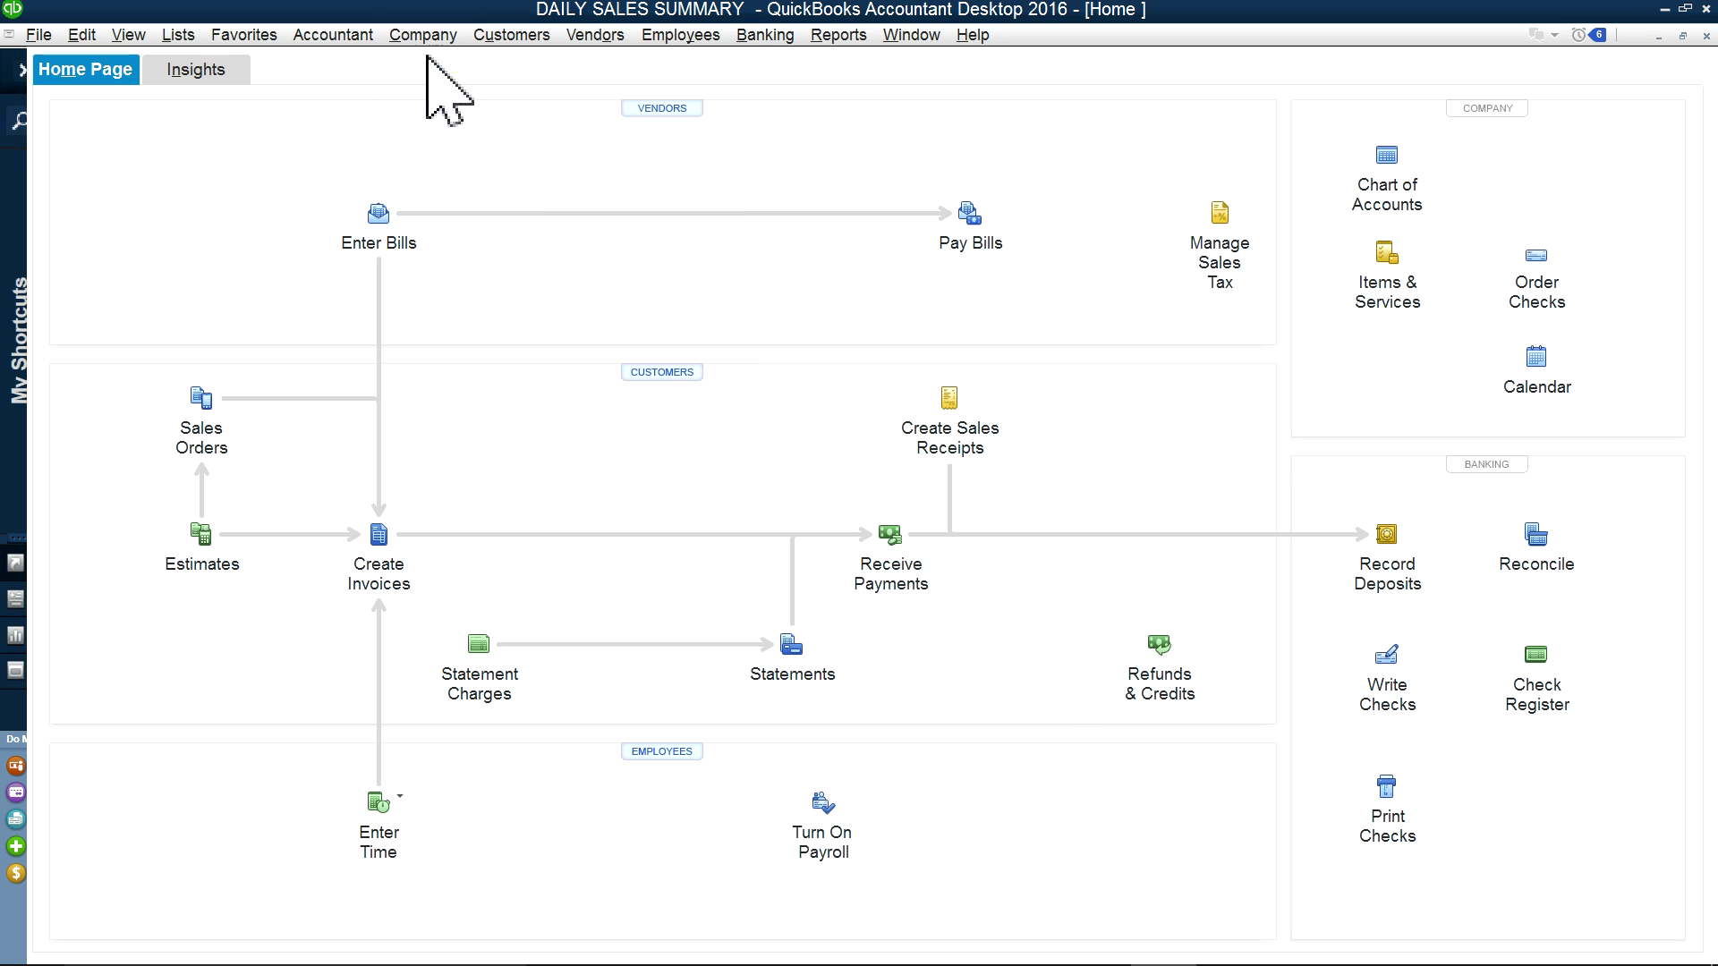
{"action": "left_click", "coordinate": [22, 72]}
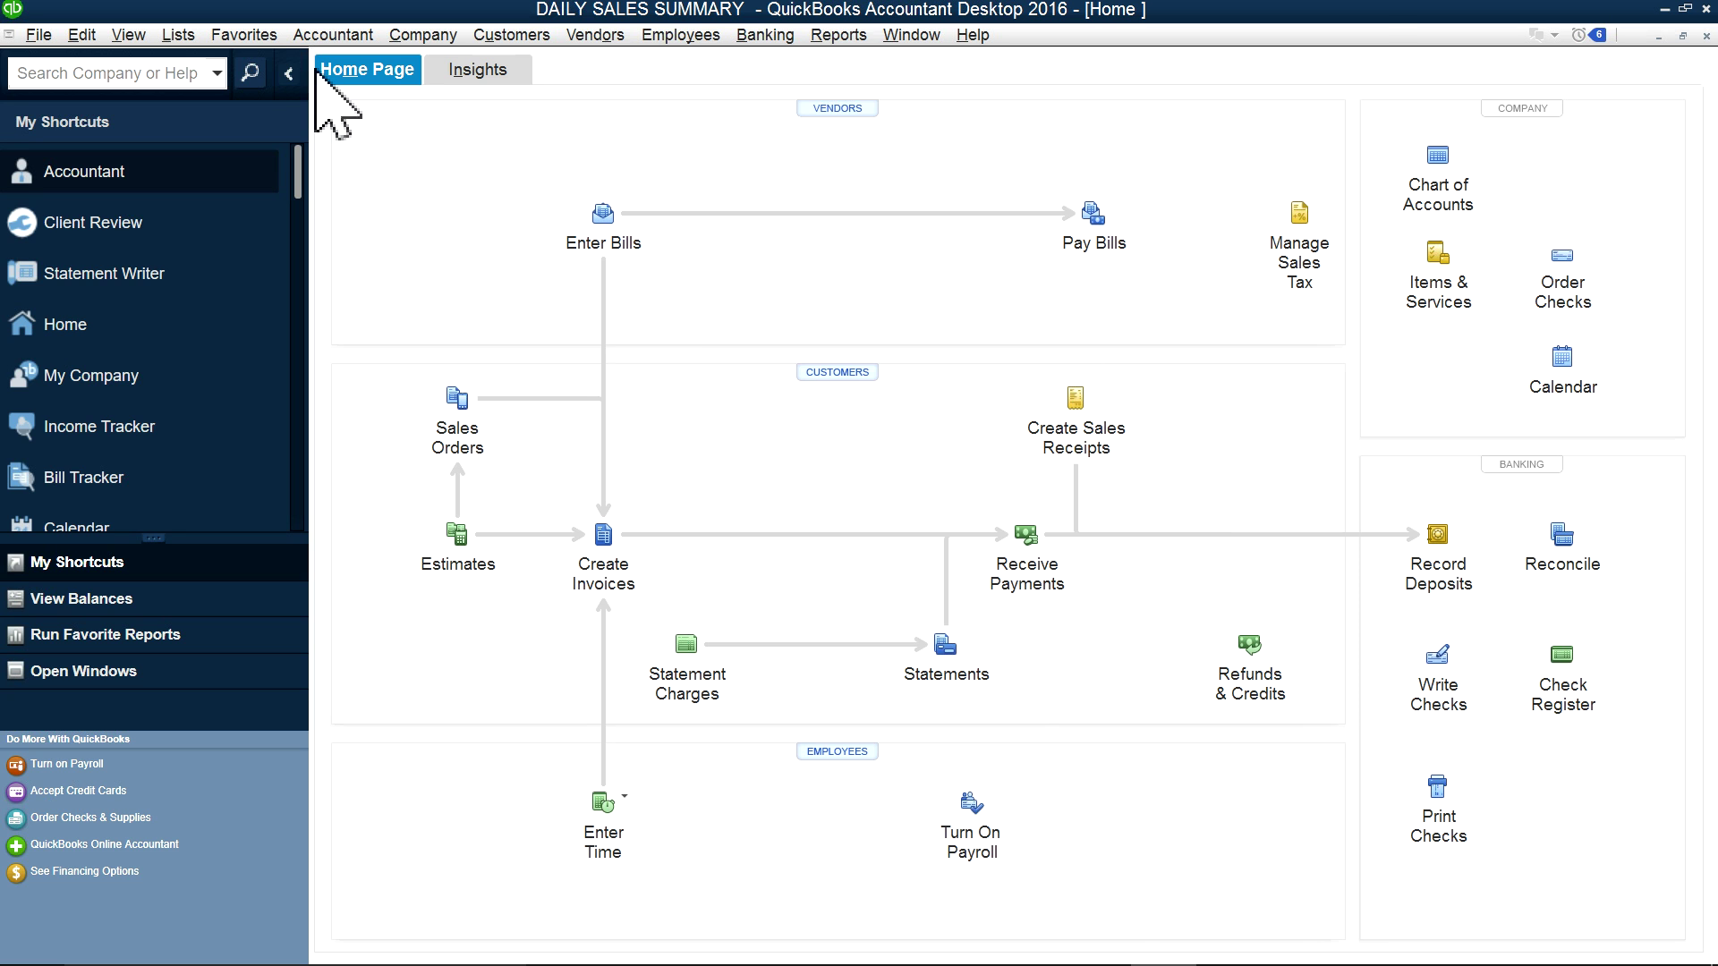
{"action": "left_click", "coordinate": [288, 73]}
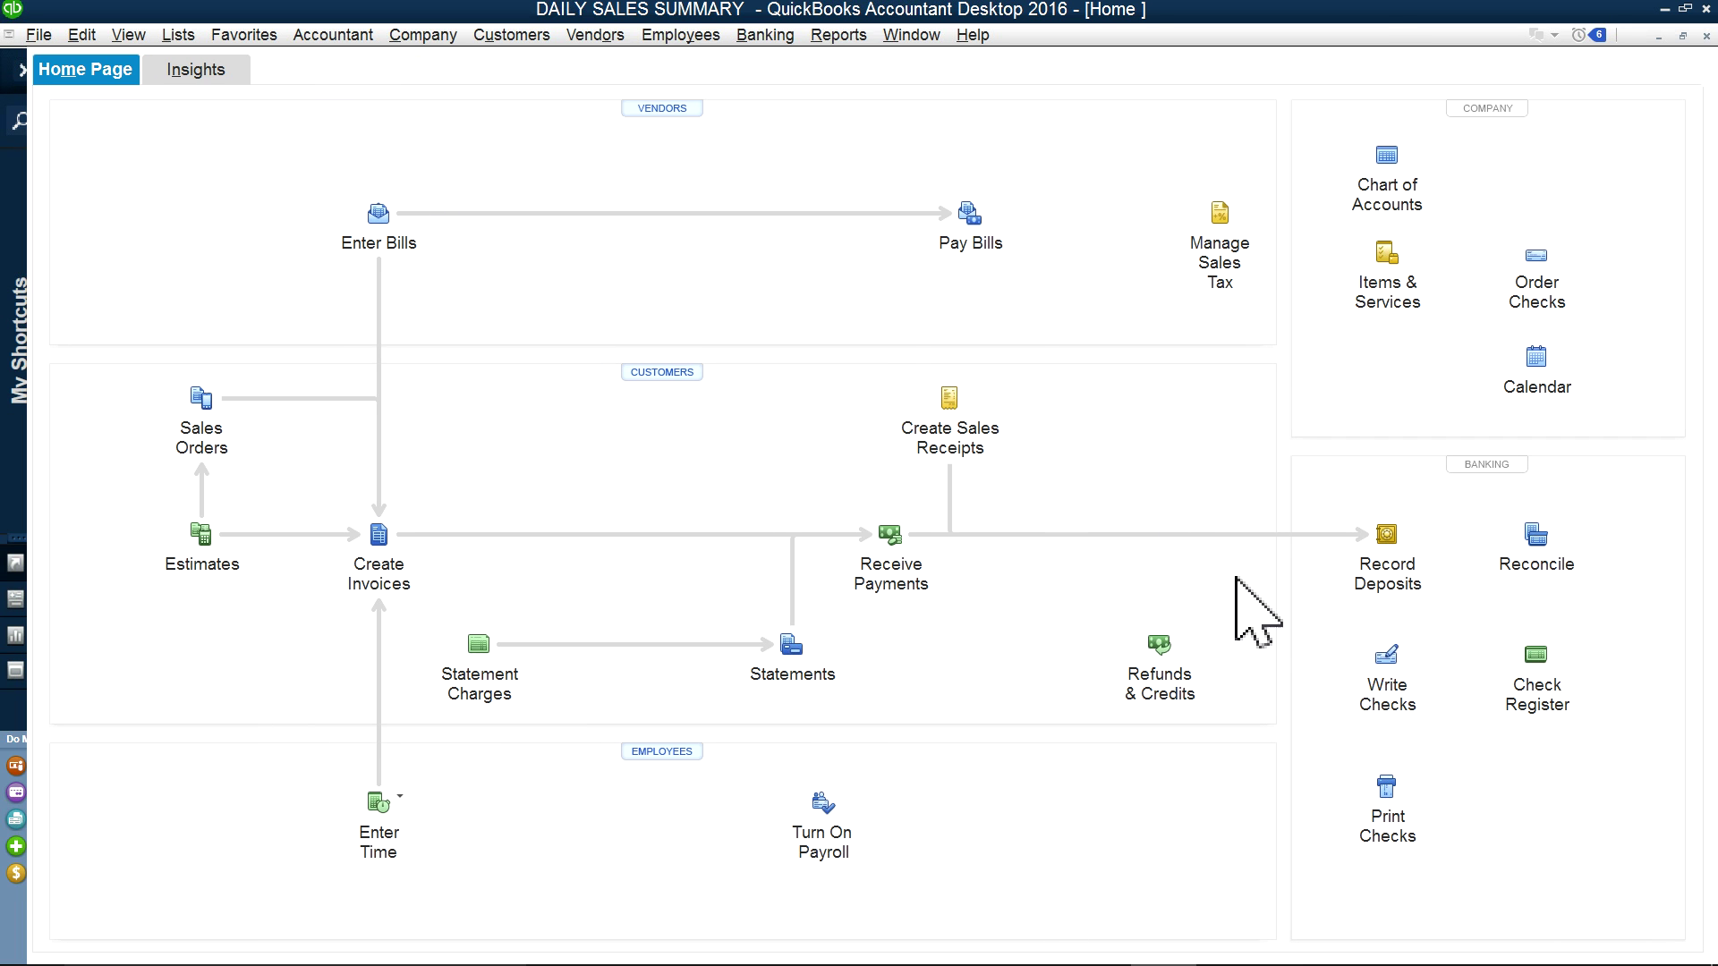
Step: Open the sales receipt entry form and apply the Custom Sales Receipt template
{"action": "left_click", "coordinate": [971, 438]}
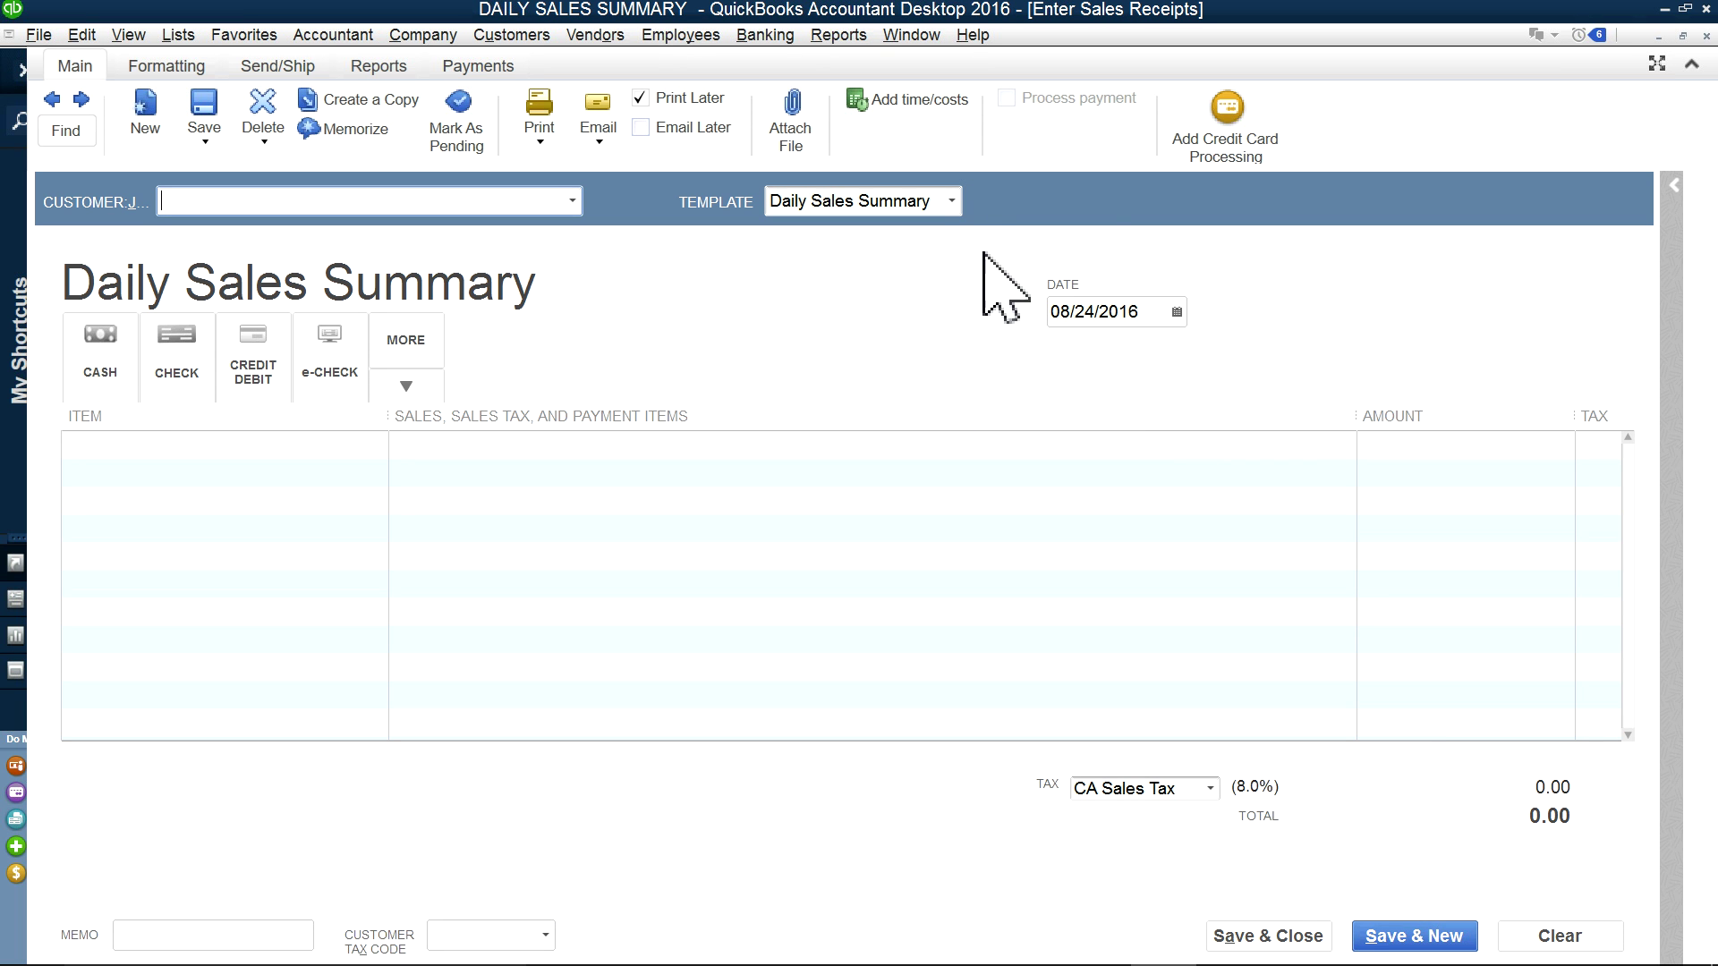
{"action": "left_click", "coordinate": [952, 202]}
{"action": "left_click", "coordinate": [904, 231]}
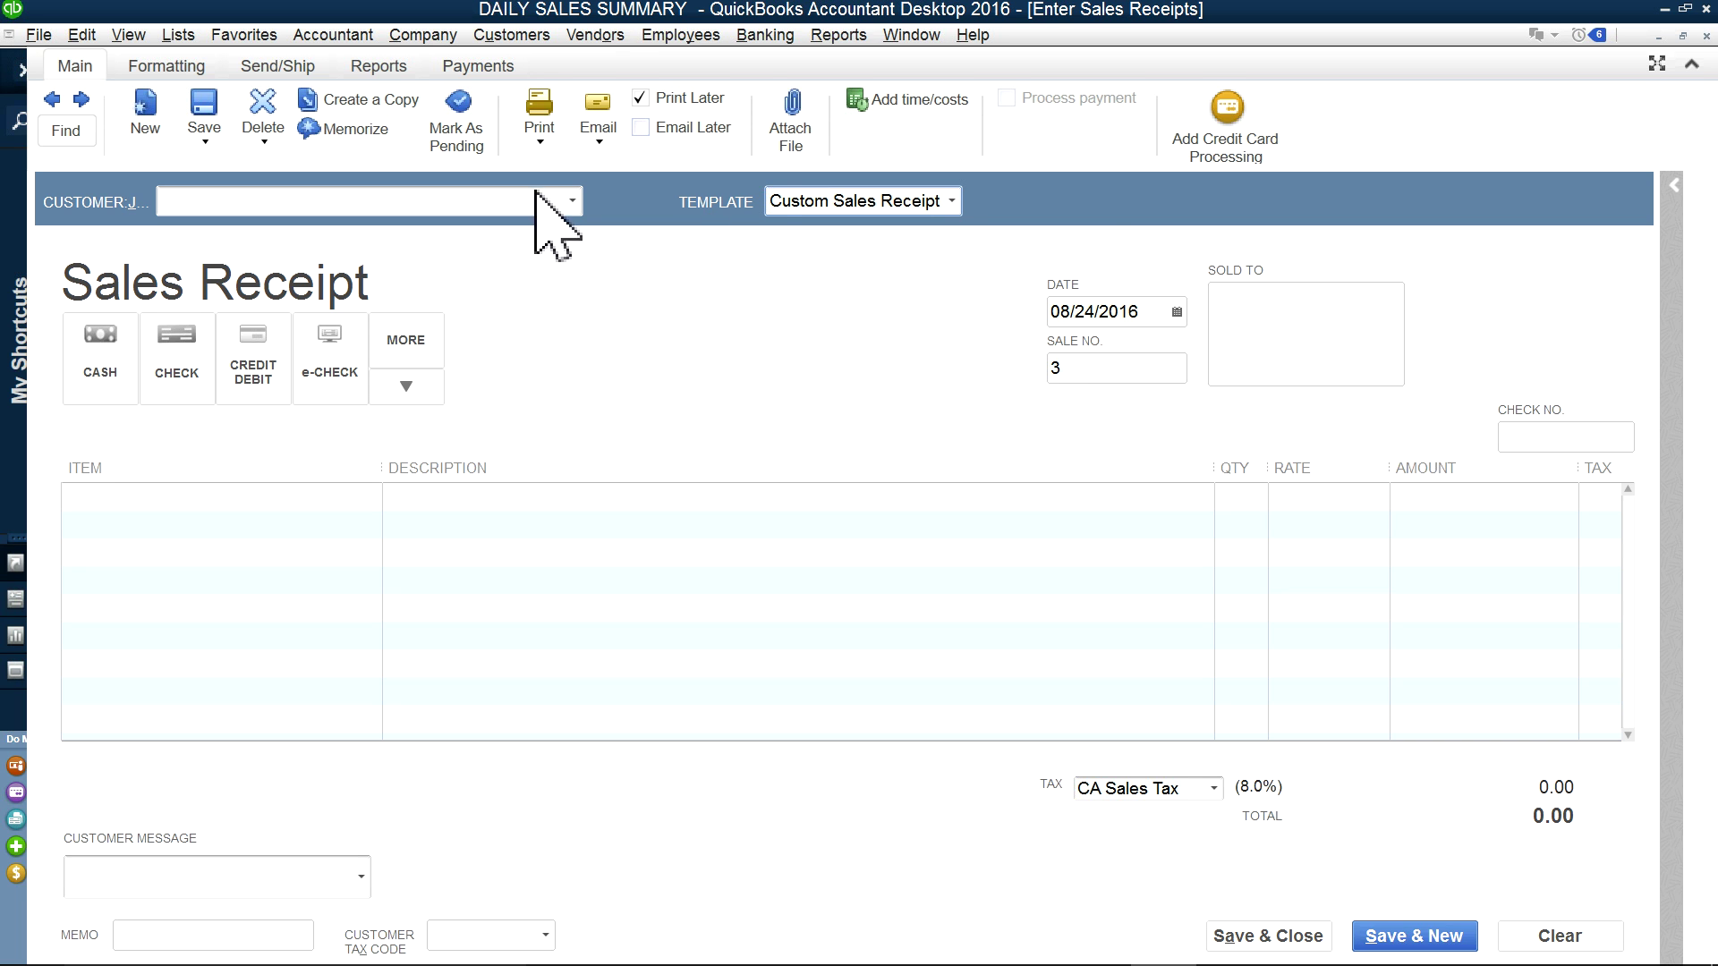
Step: Compare the Daily Sales Summary and Custom Sales Receipt templates on the form, leaving Daily Sales Summary selected
{"action": "left_click", "coordinate": [950, 202]}
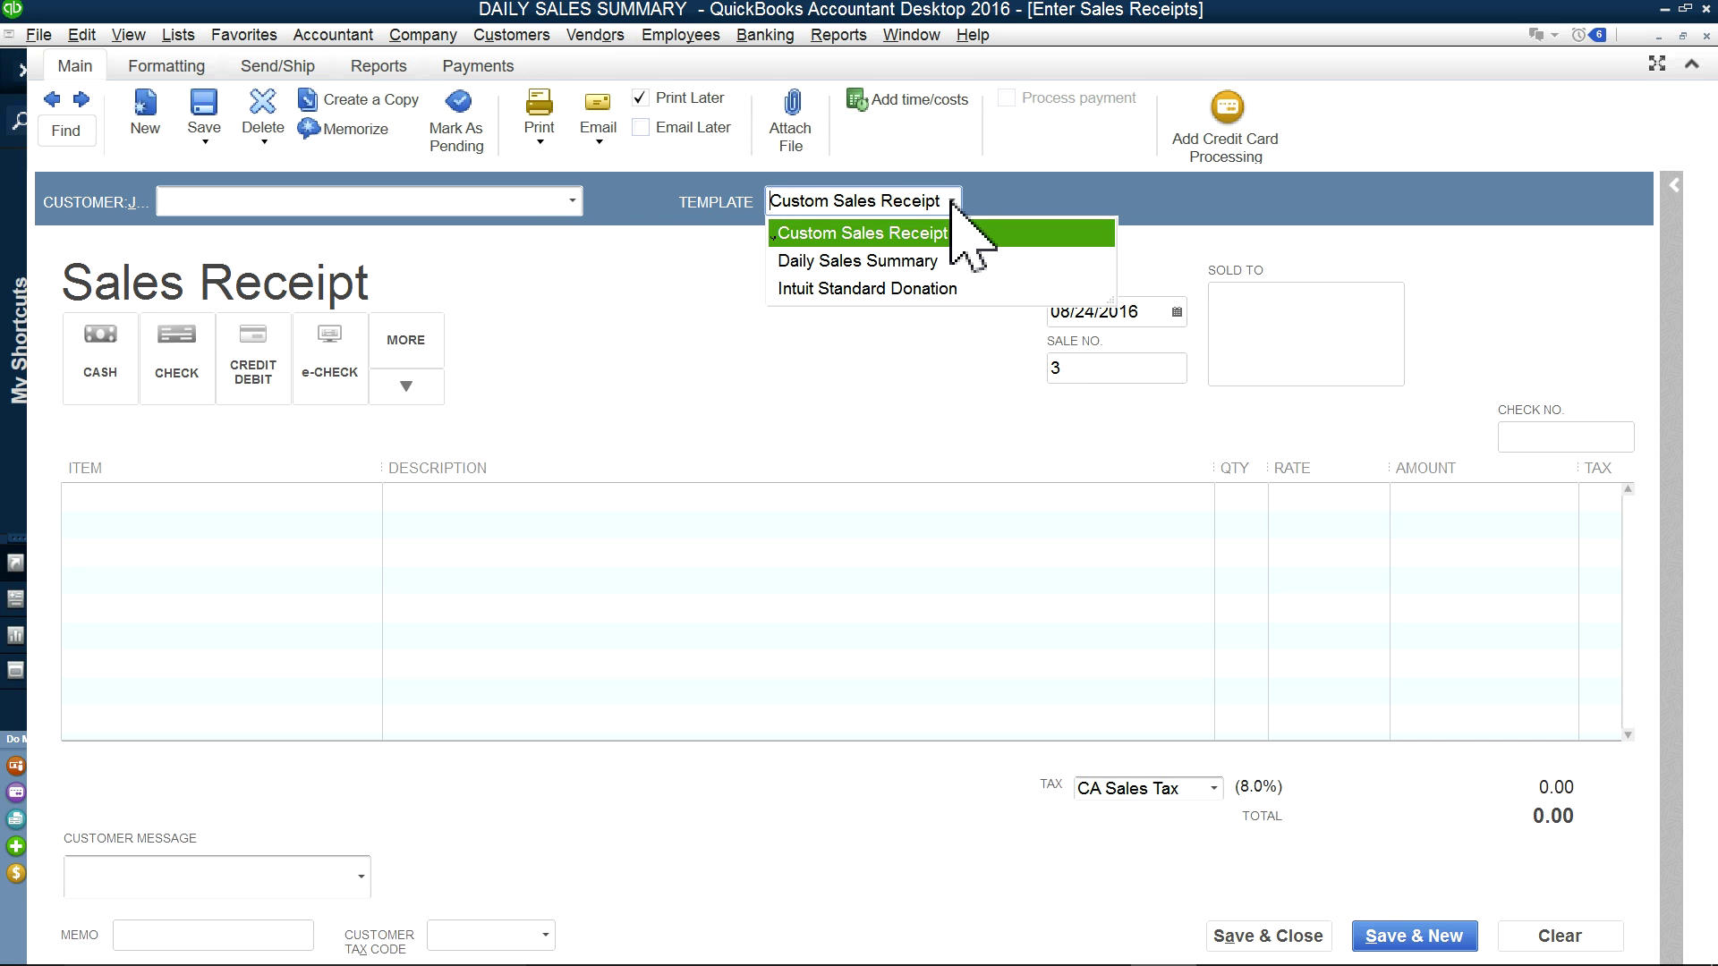
{"action": "left_click", "coordinate": [867, 265]}
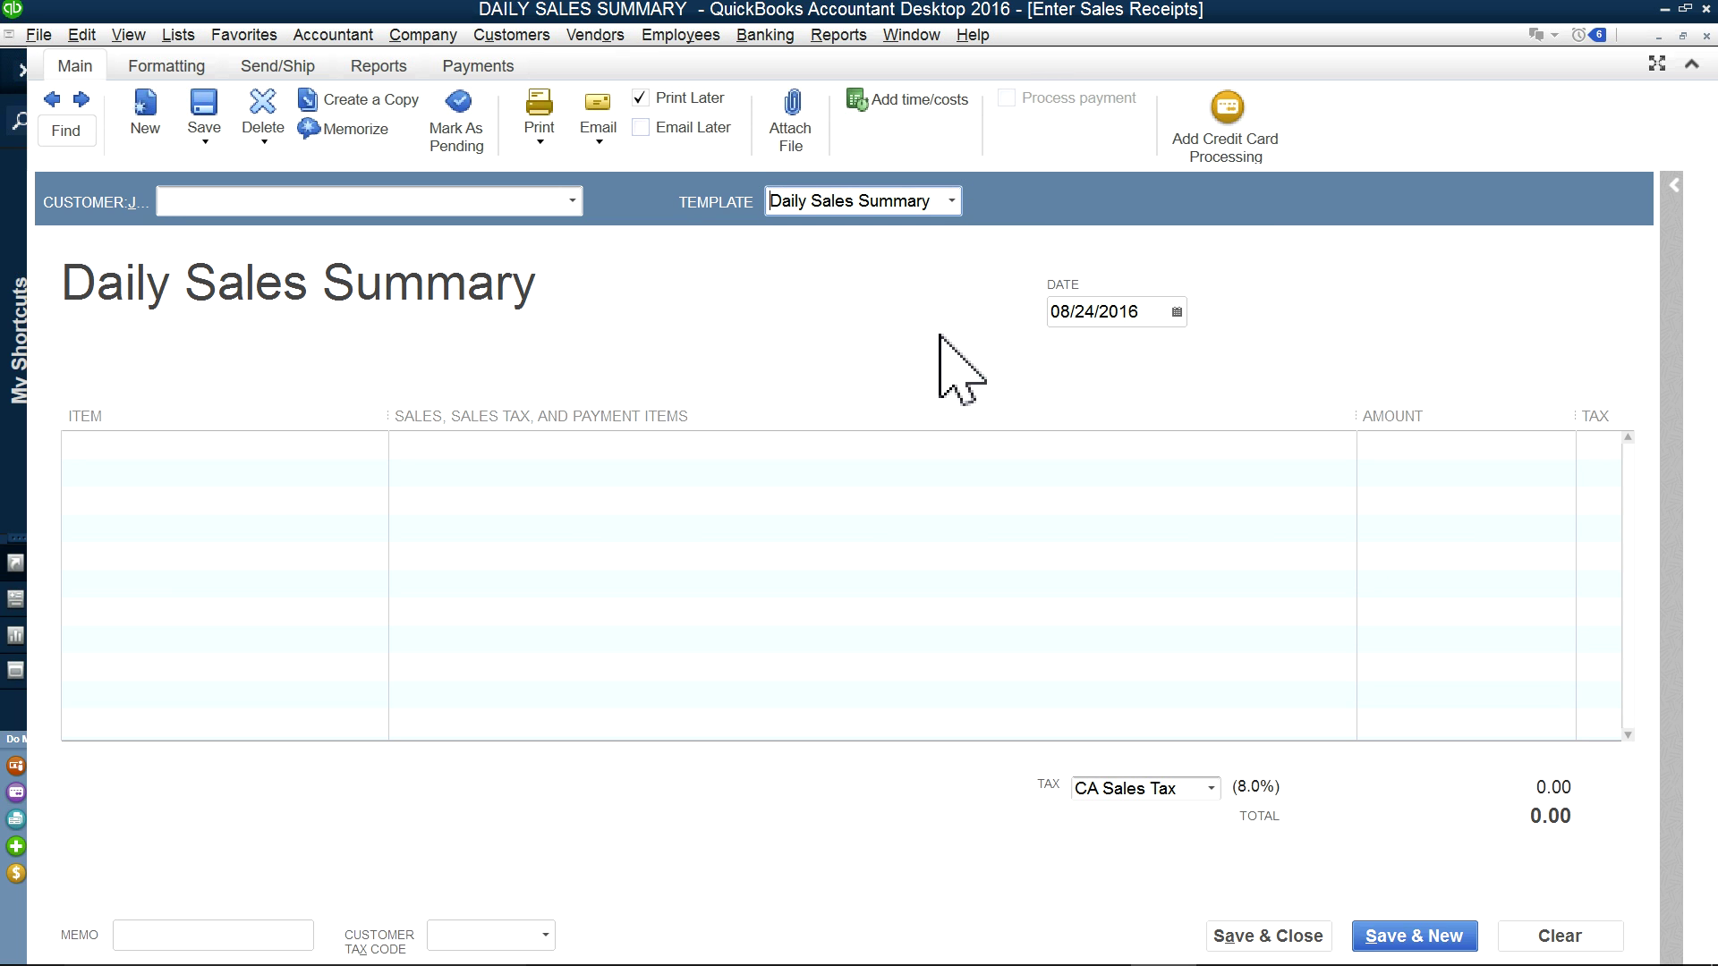
{"action": "left_click", "coordinate": [952, 201]}
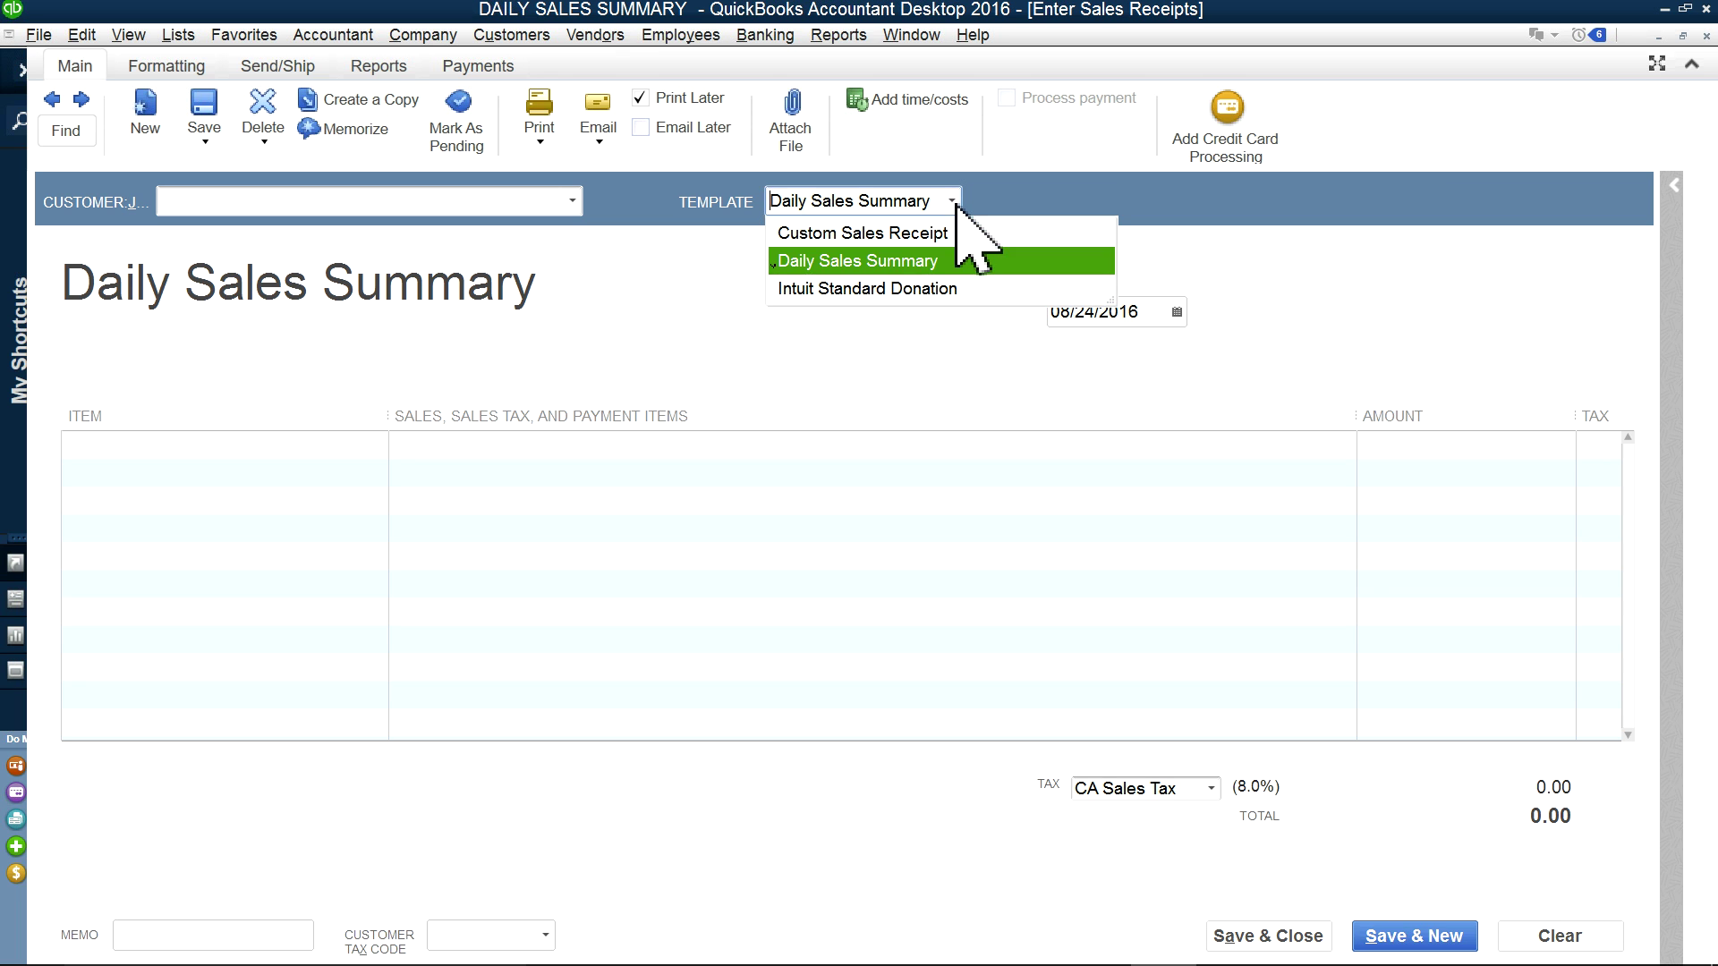
{"action": "left_click", "coordinate": [850, 235]}
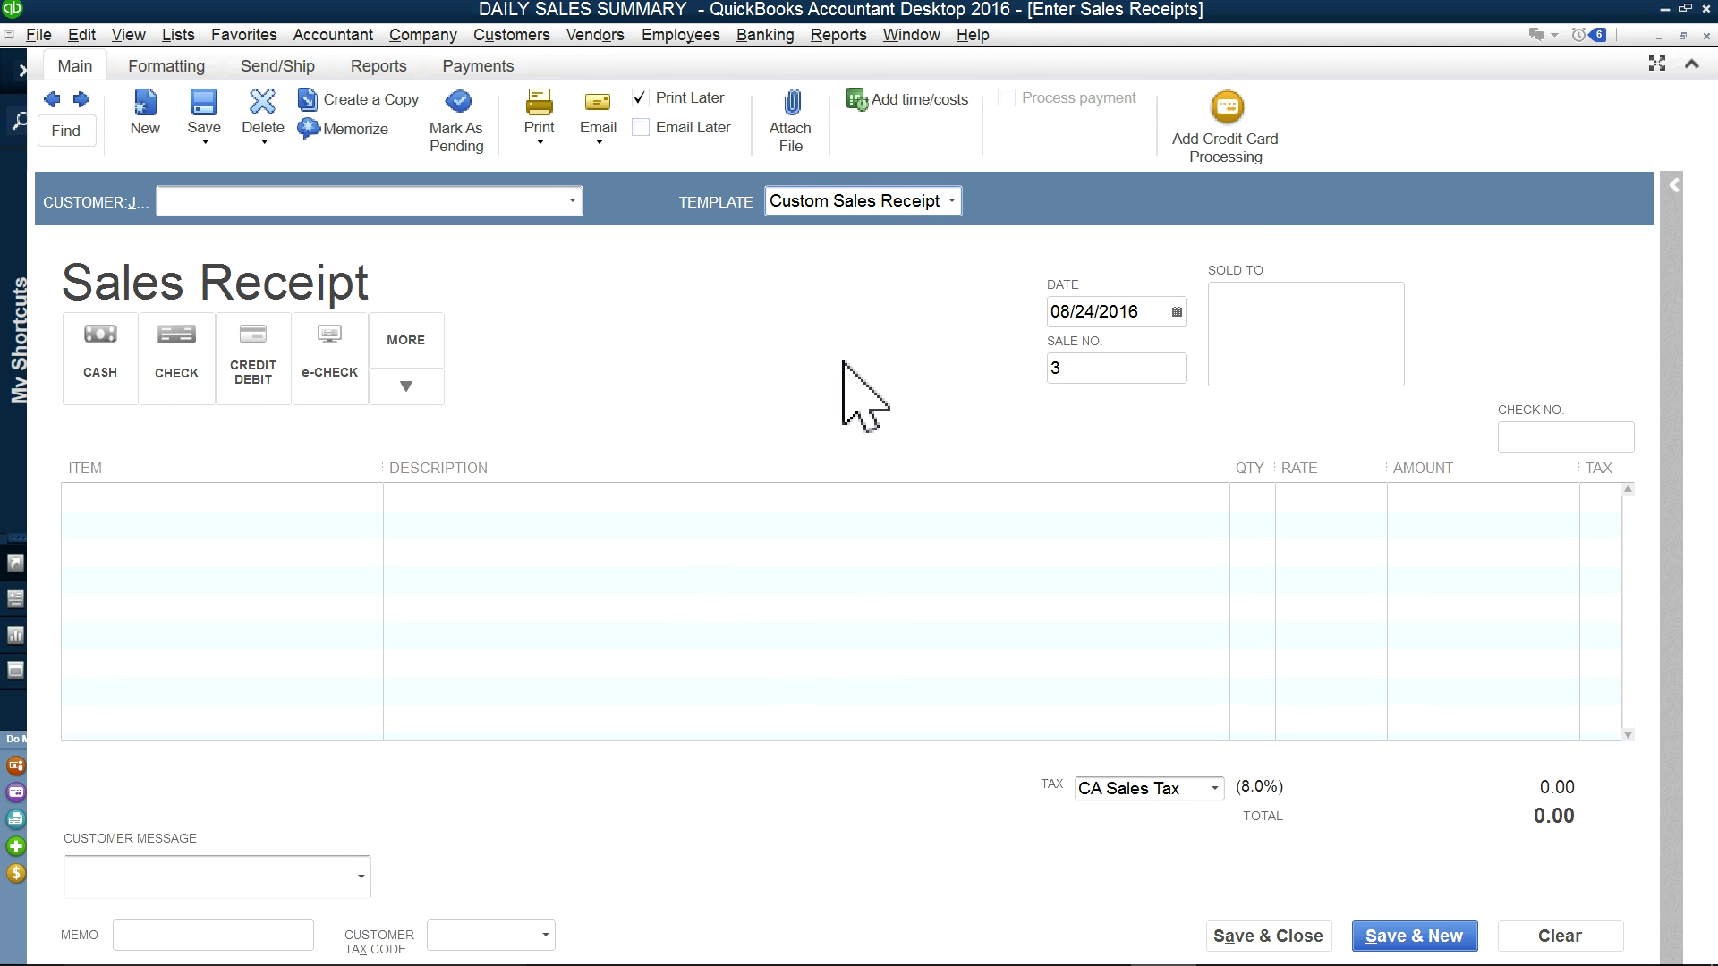
{"action": "left_click", "coordinate": [953, 201]}
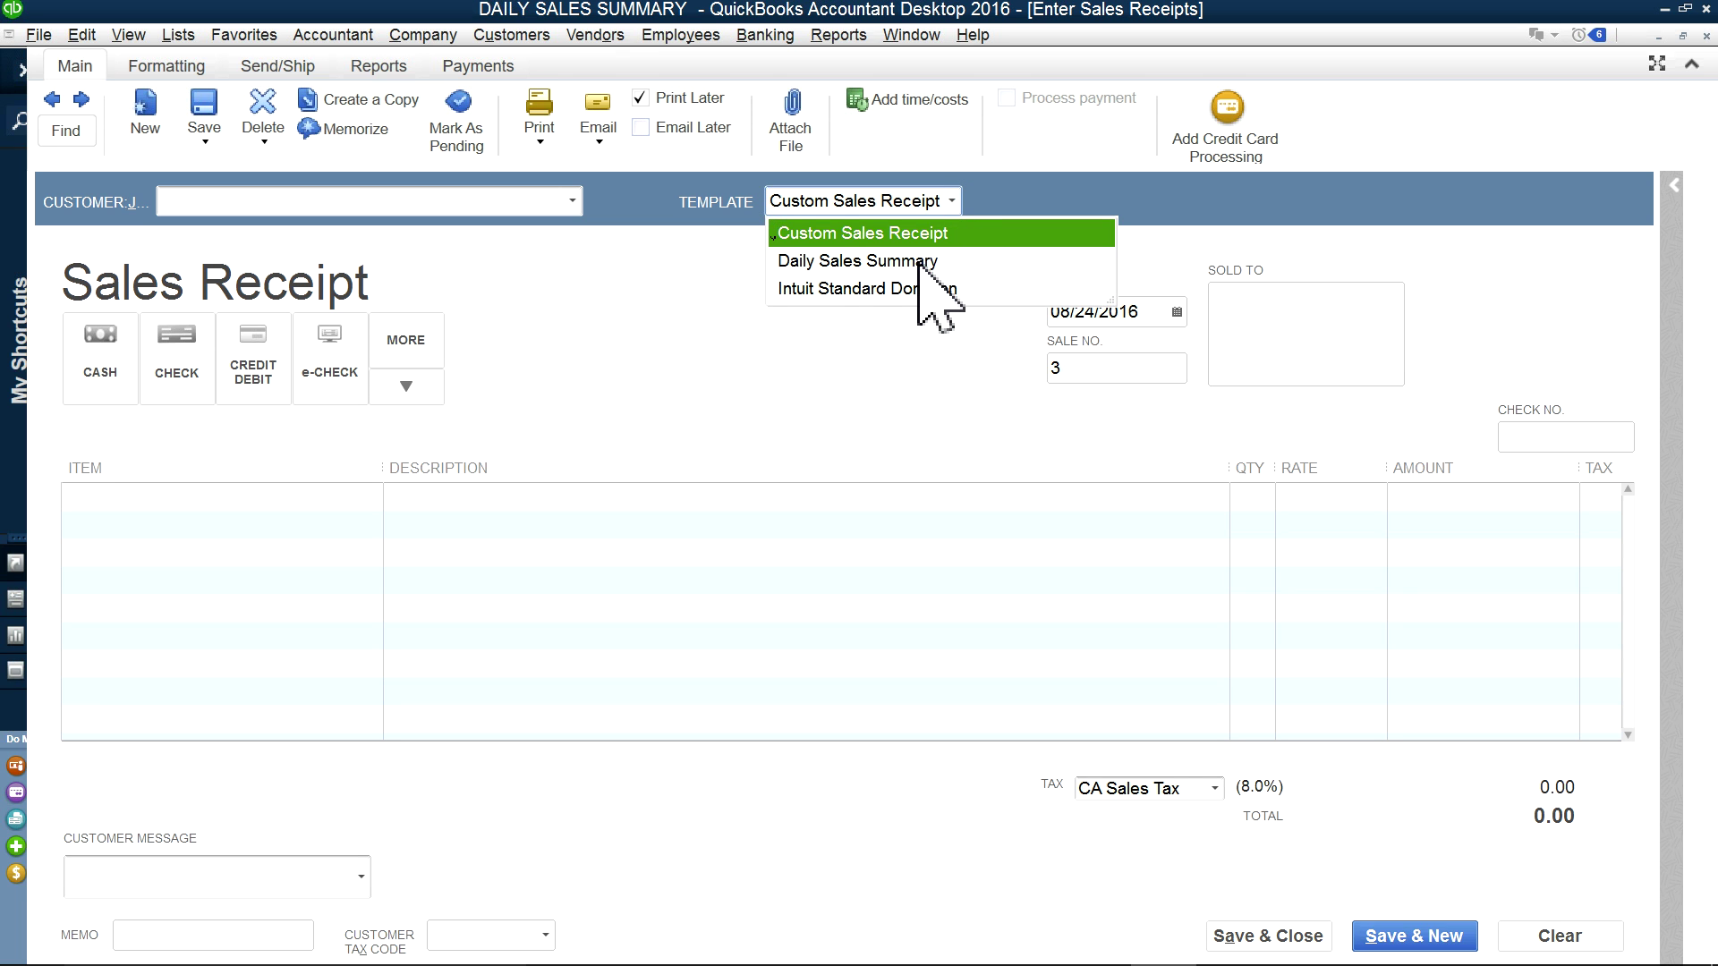
{"action": "left_click", "coordinate": [812, 261]}
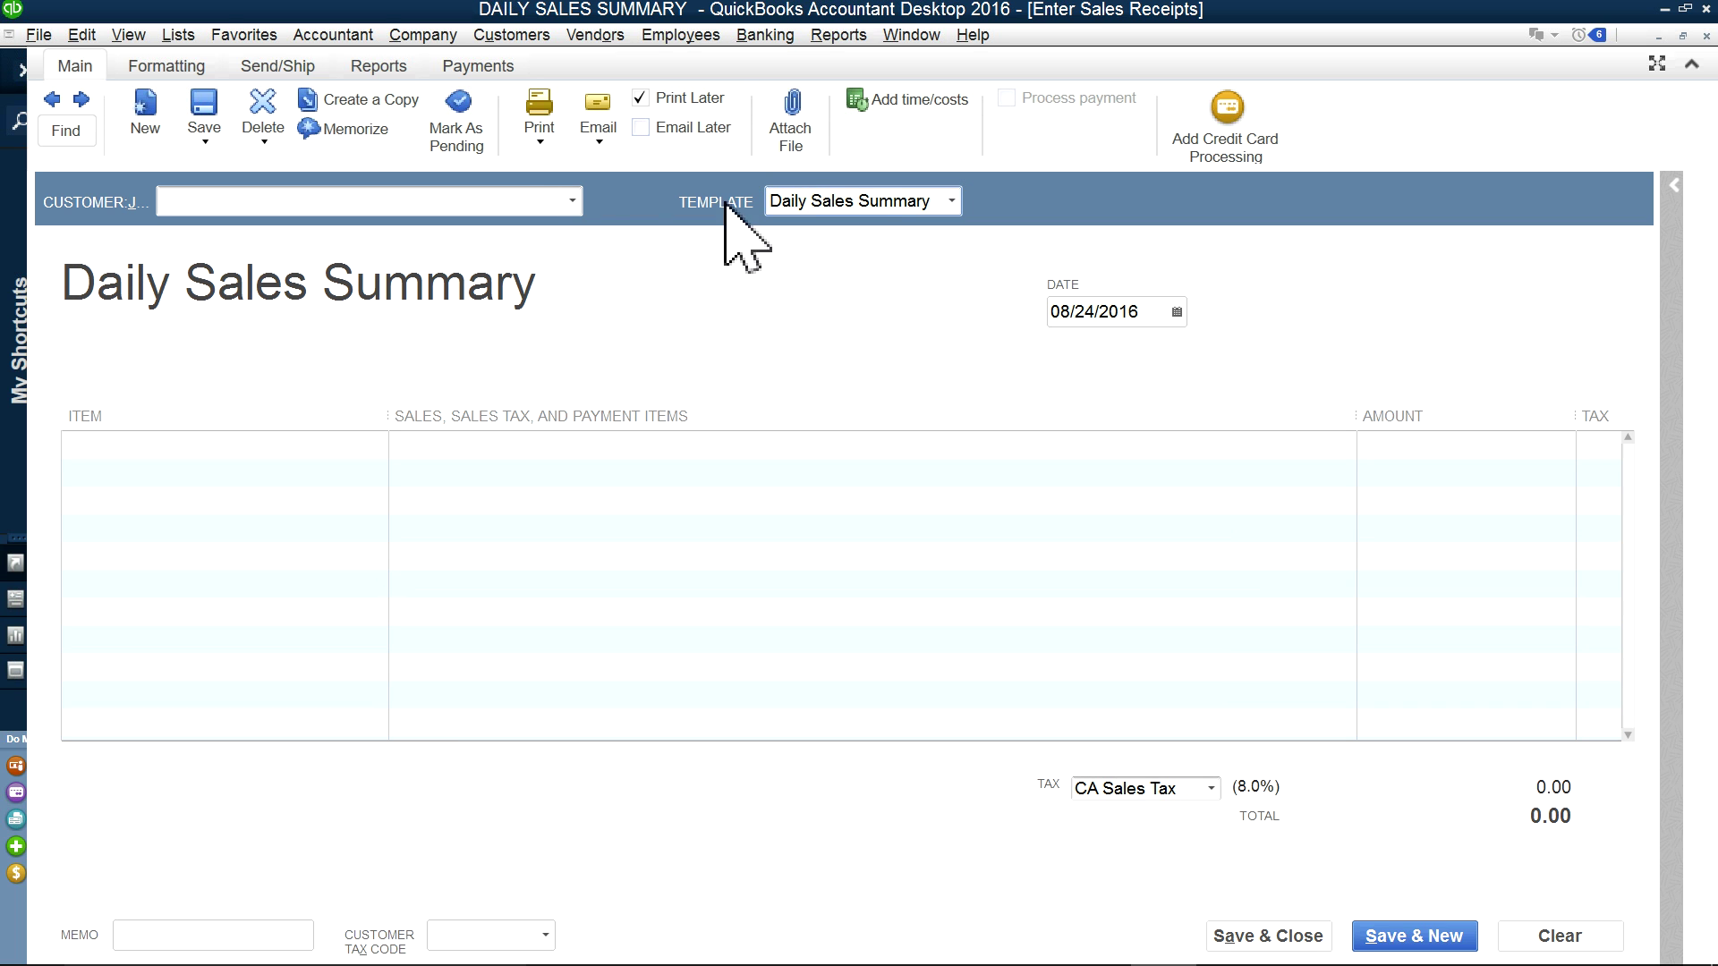
Step: Open the list of form templates to view the available sales receipt templates
{"action": "left_click", "coordinate": [178, 35]}
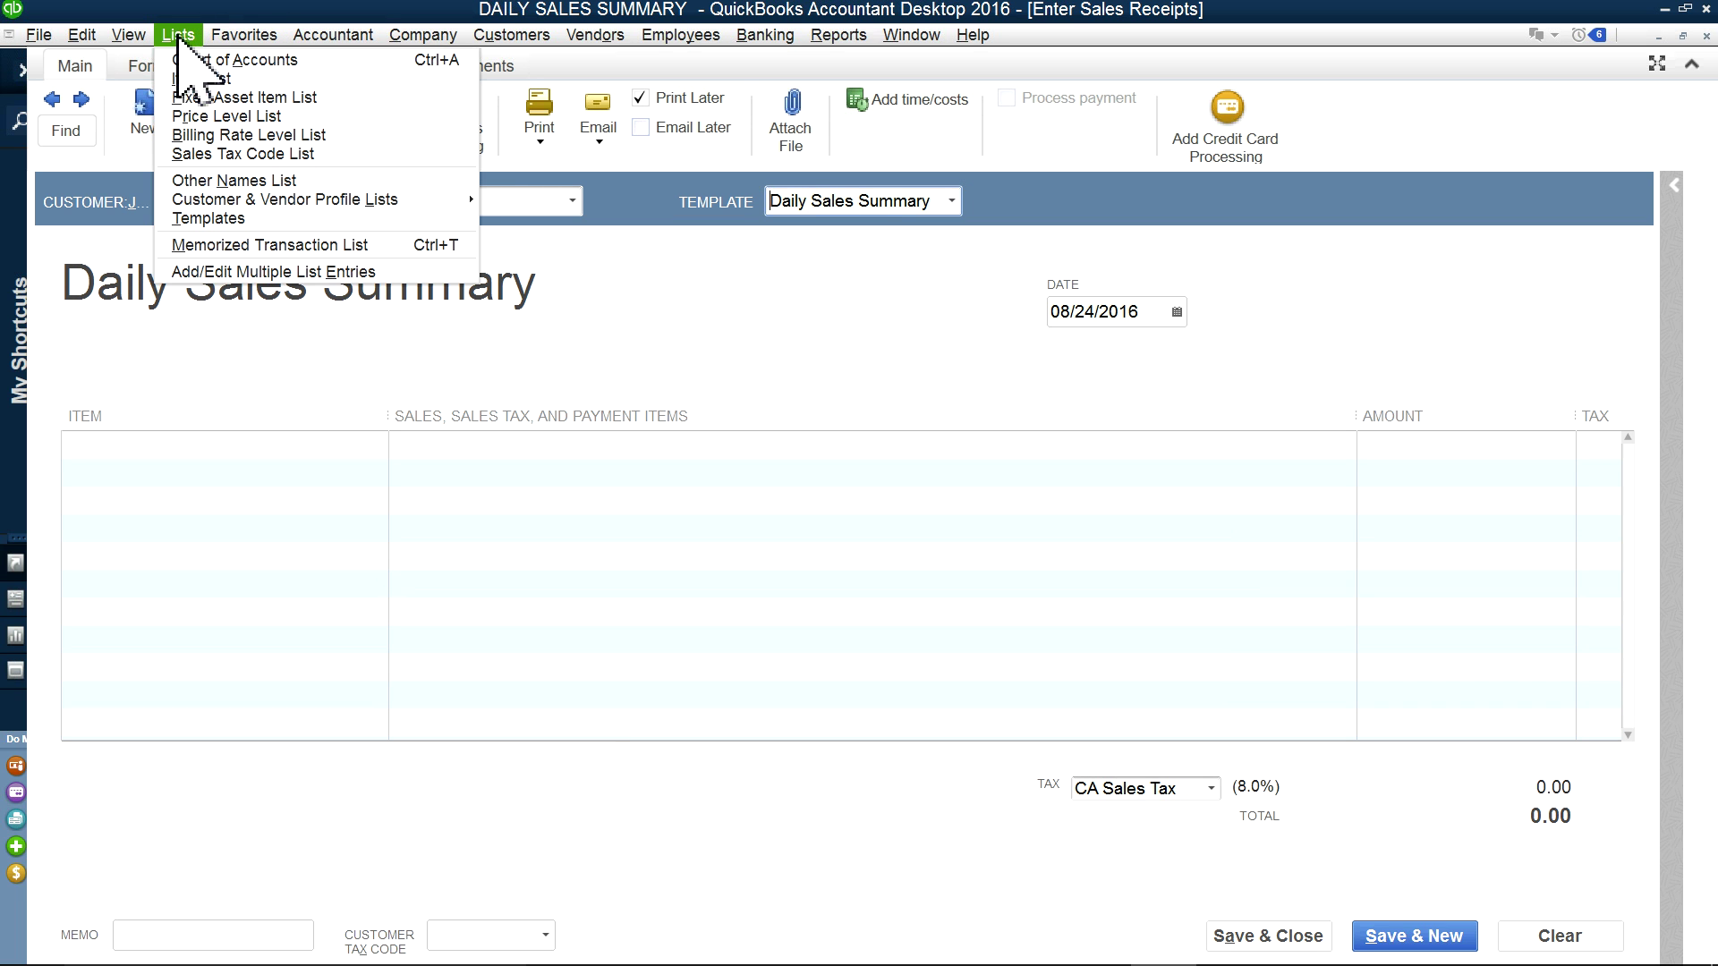
{"action": "left_click", "coordinate": [224, 220]}
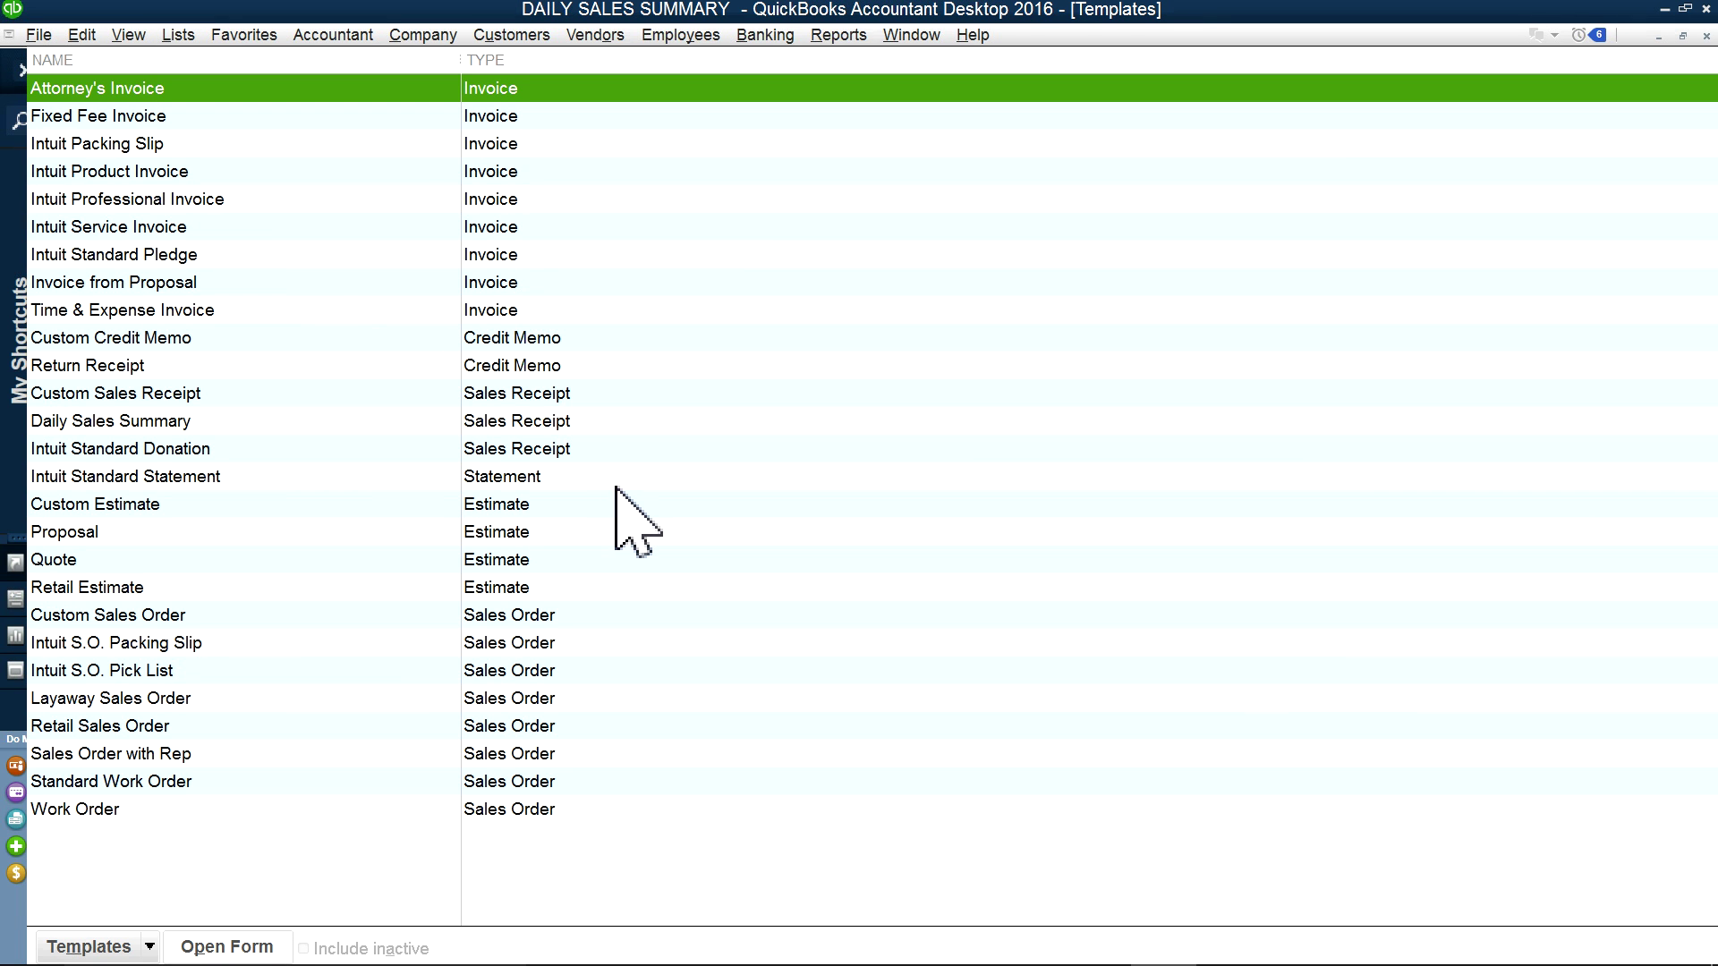
{"action": "left_click", "coordinate": [178, 35]}
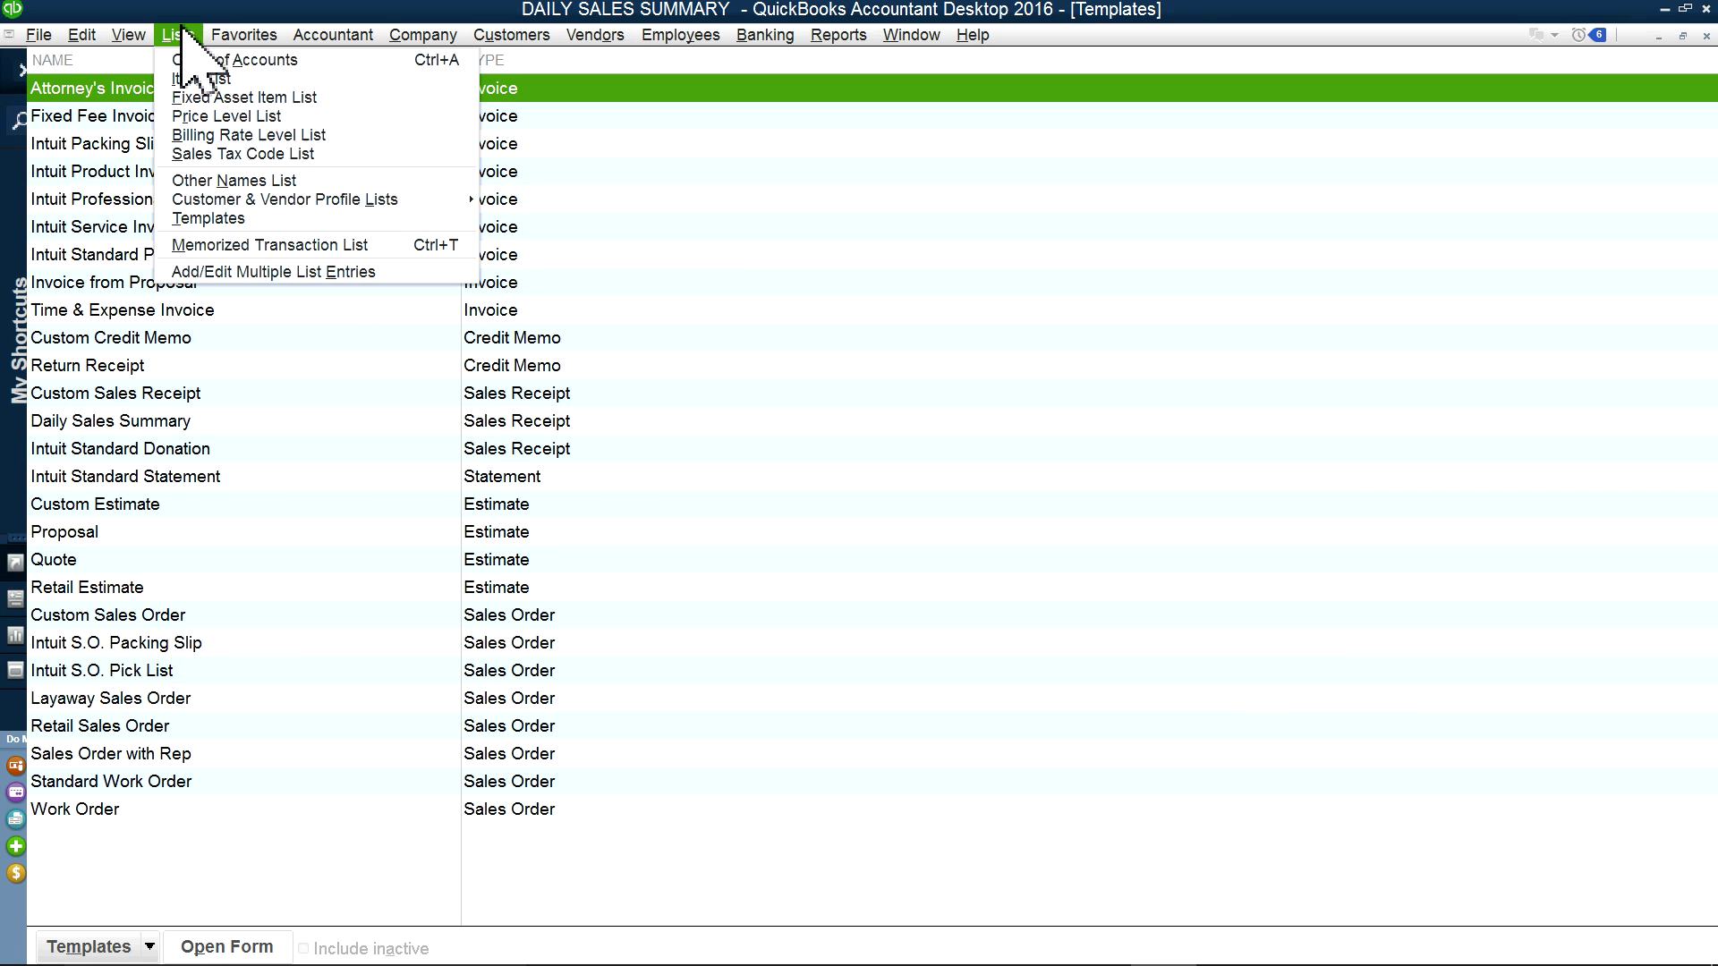
{"action": "left_click", "coordinate": [191, 219]}
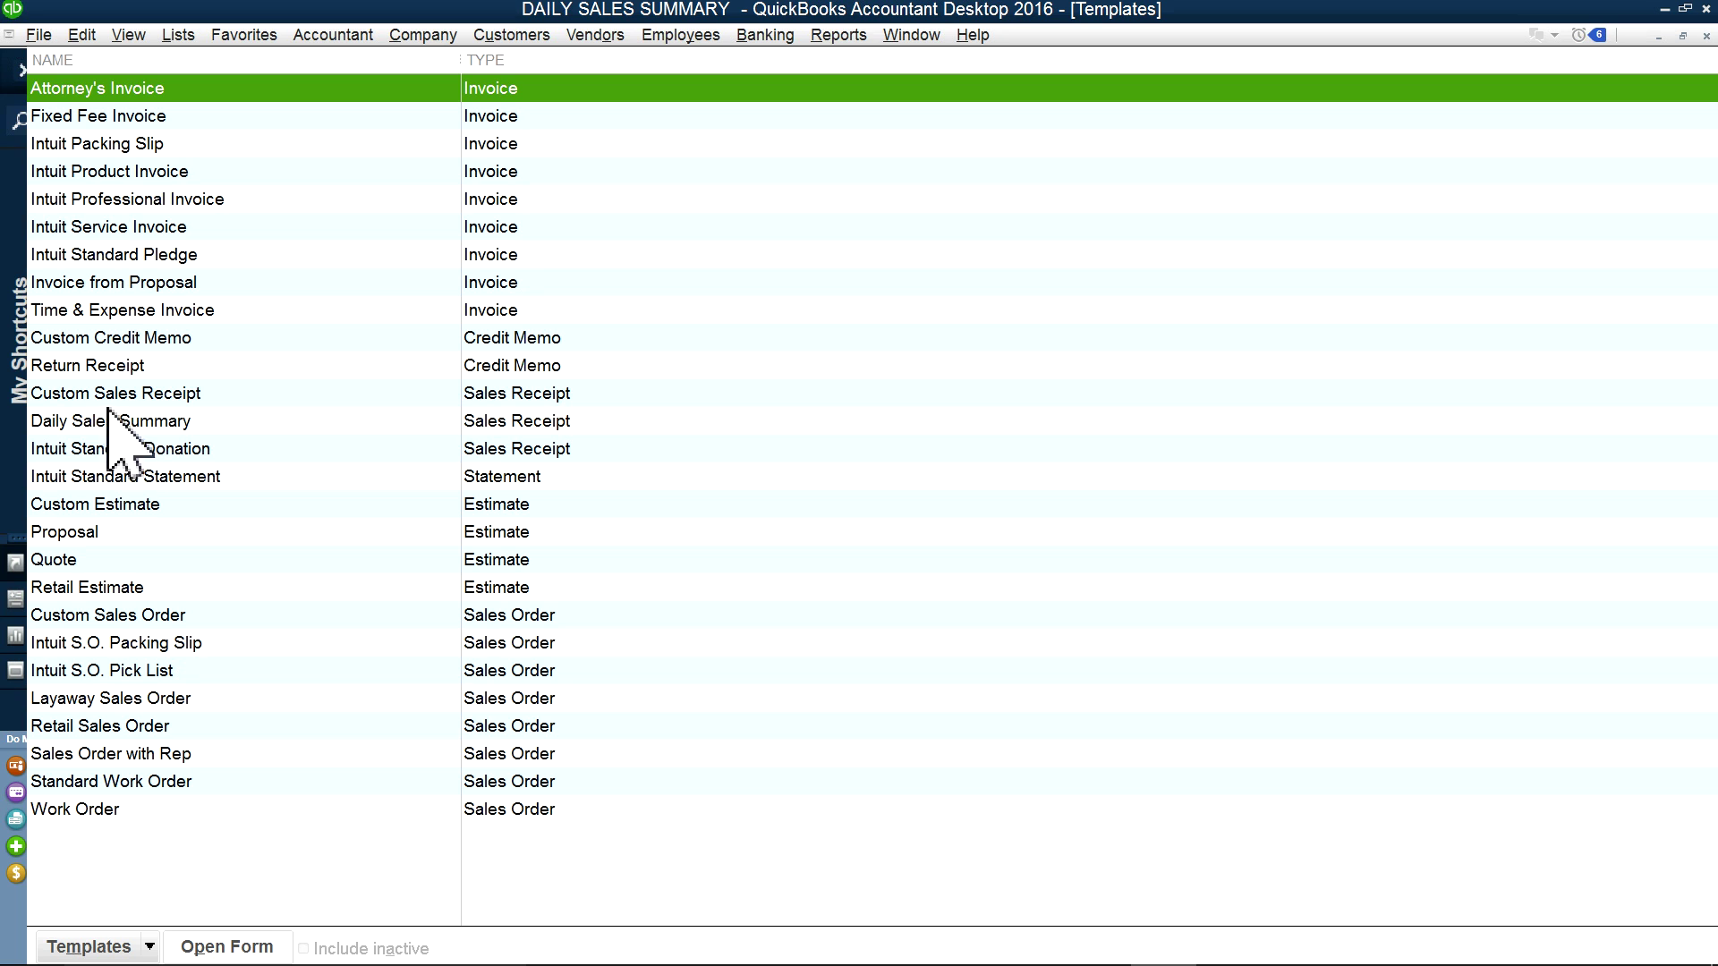
Step: Review the basic customization of the Custom Sales Receipt template, cancel without changes and close the template list
{"action": "left_click", "coordinate": [85, 394]}
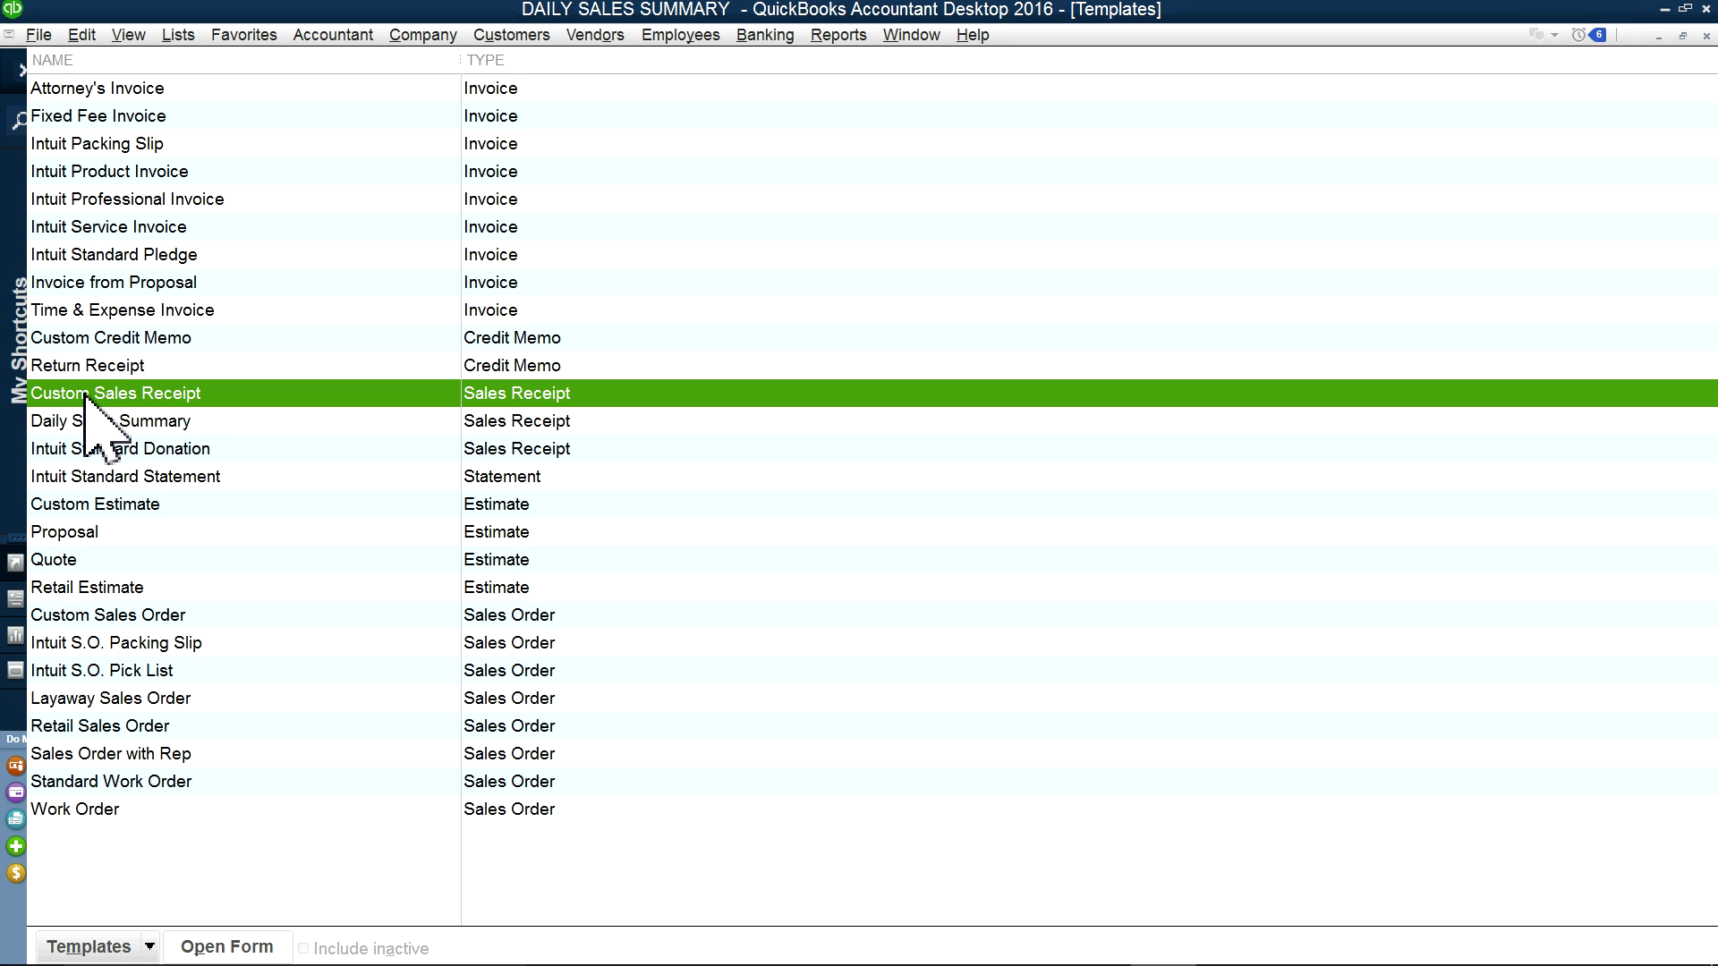
{"action": "double_click", "coordinate": [179, 397]}
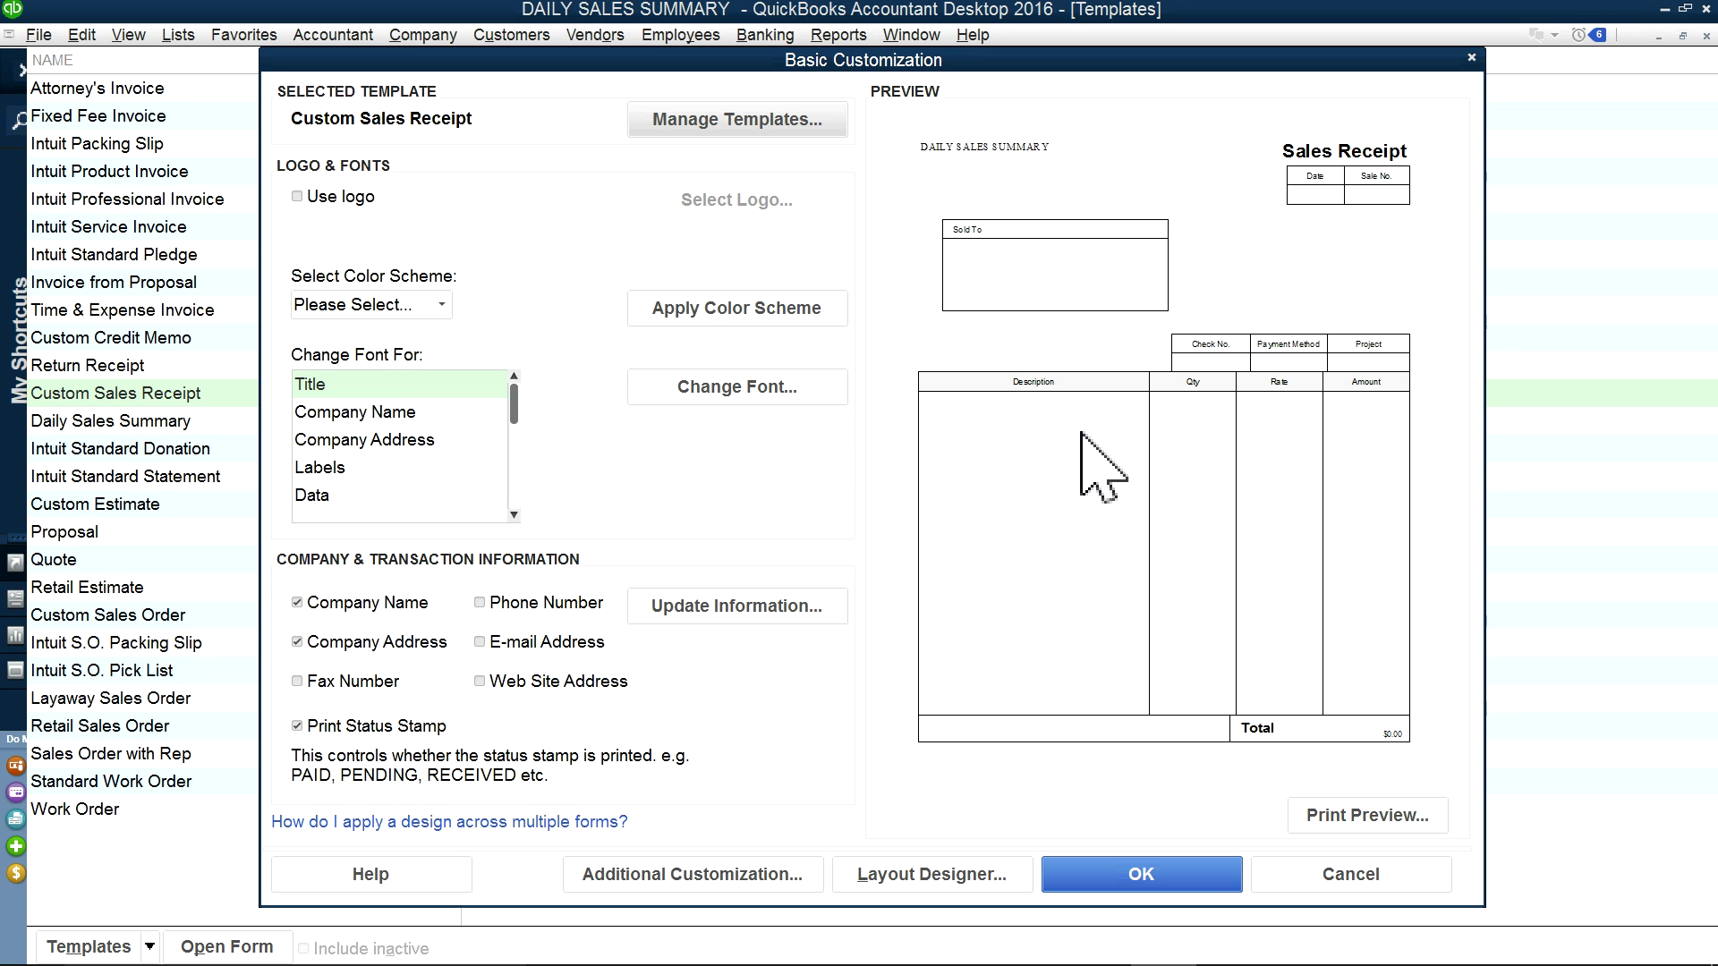
{"action": "left_click", "coordinate": [1308, 877]}
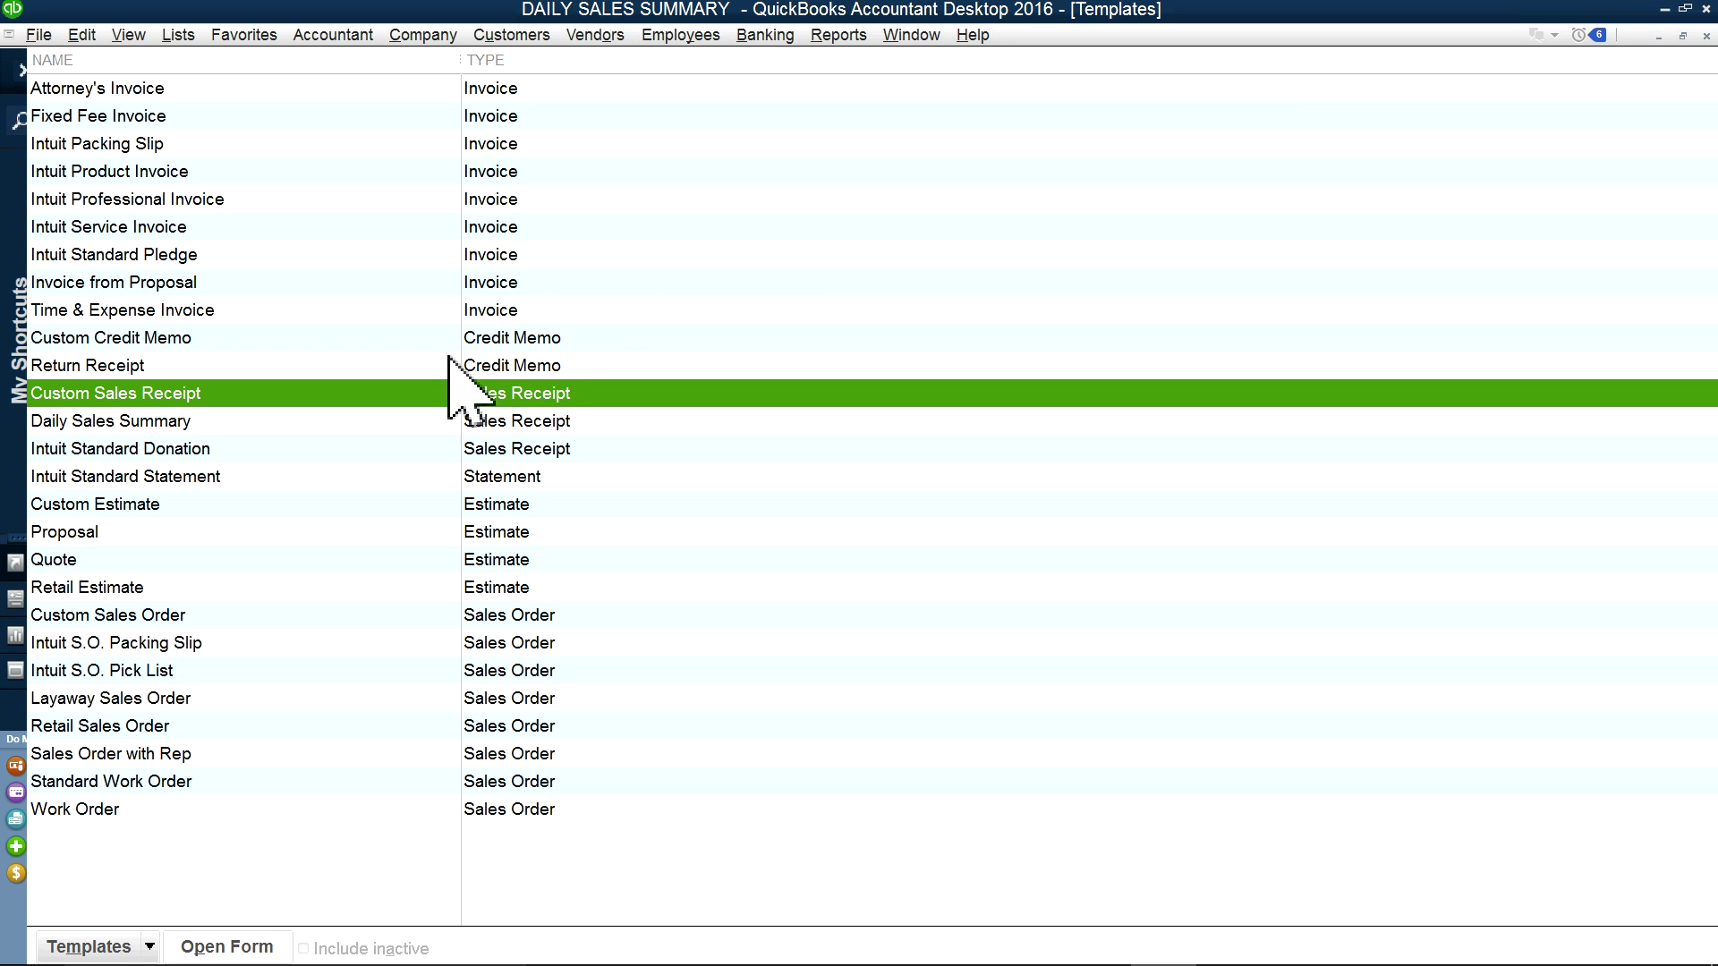
{"action": "left_click", "coordinate": [1706, 37]}
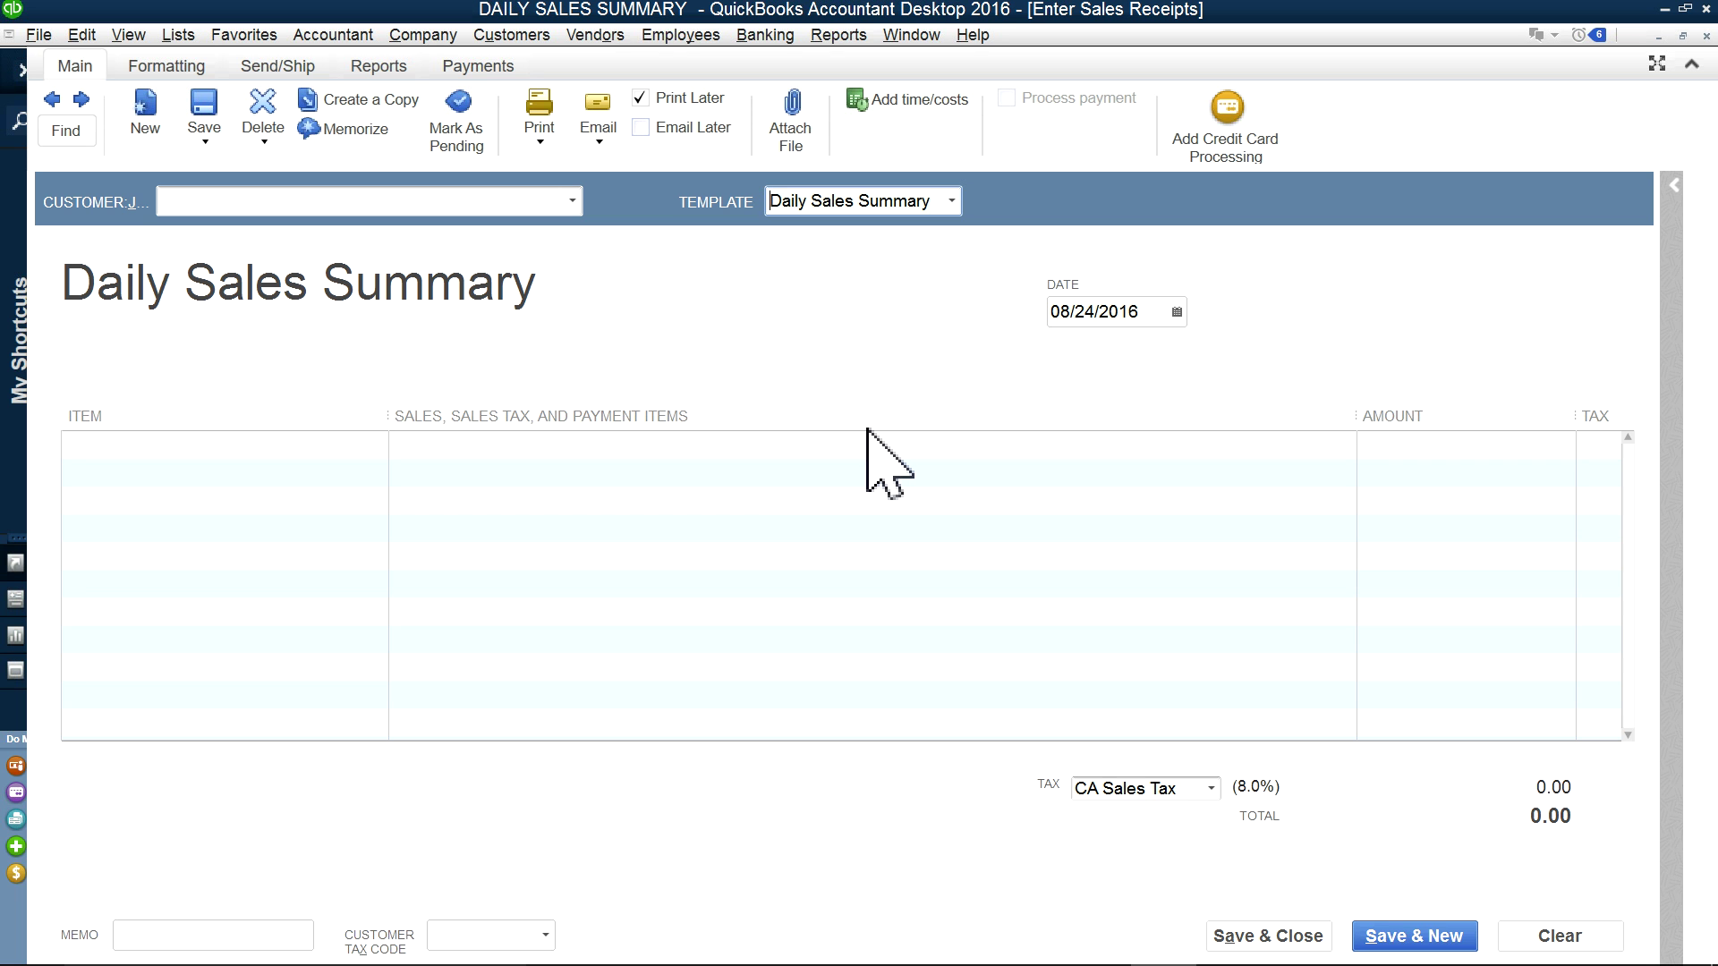
Step: View the company's item list with its sales, discount and payment items, and close it
{"action": "left_click", "coordinate": [177, 34]}
{"action": "left_click", "coordinate": [192, 73]}
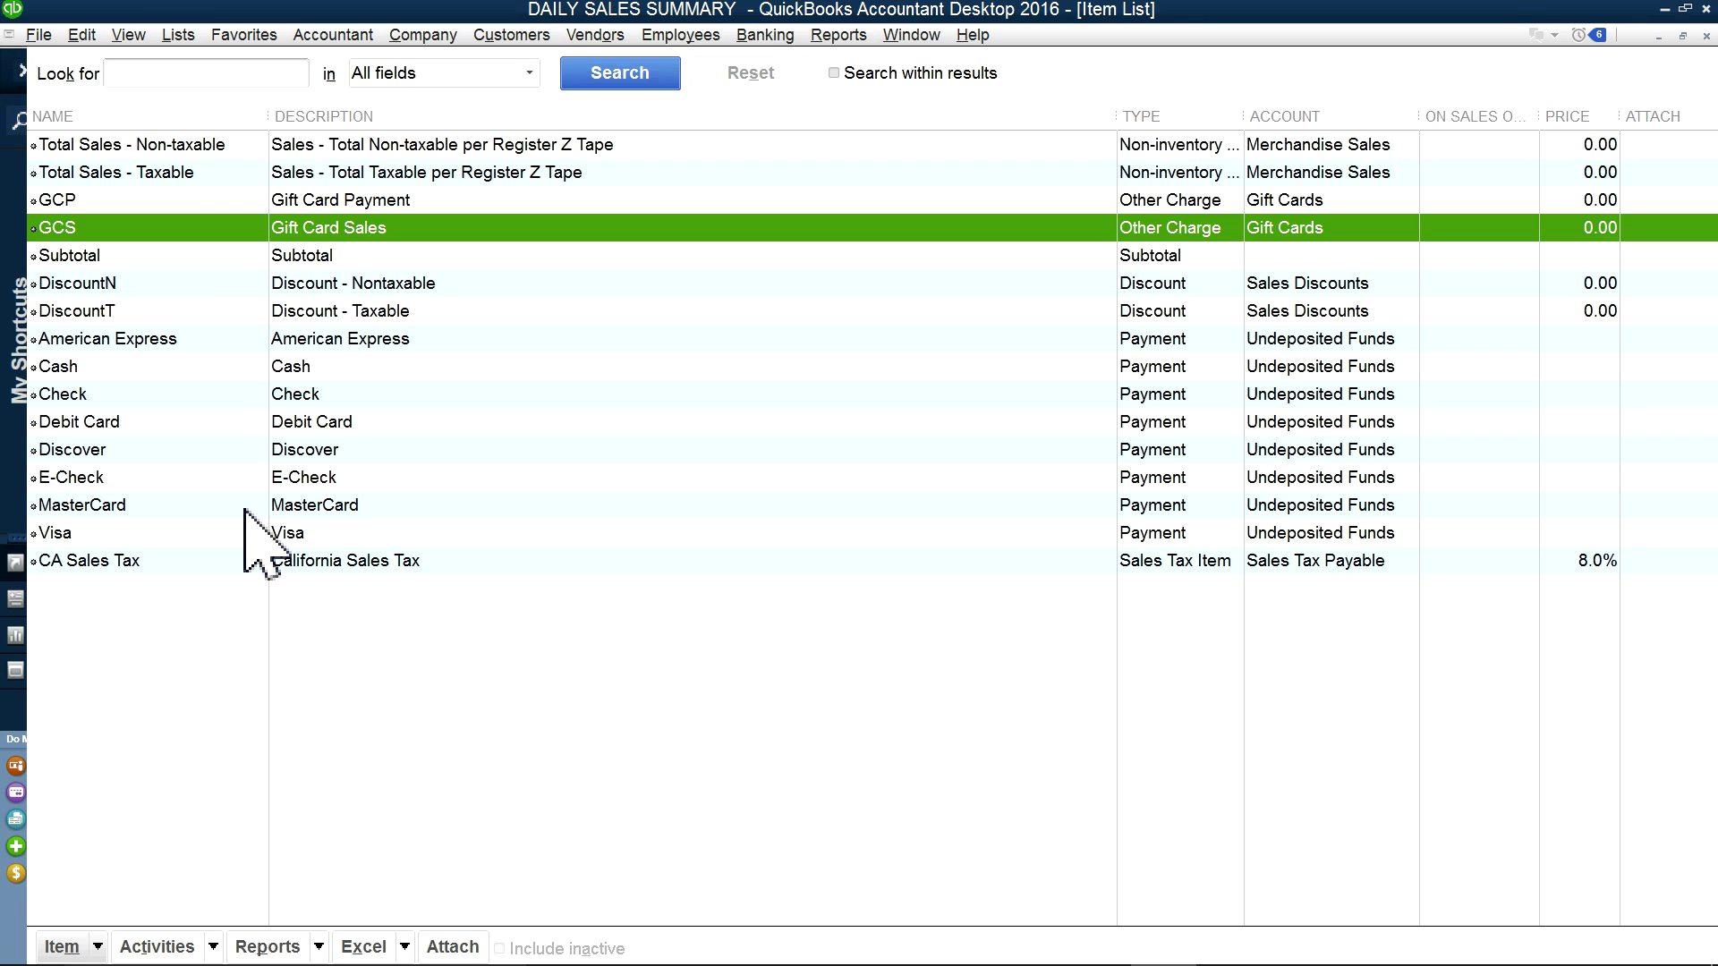
{"action": "left_click", "coordinate": [1707, 36]}
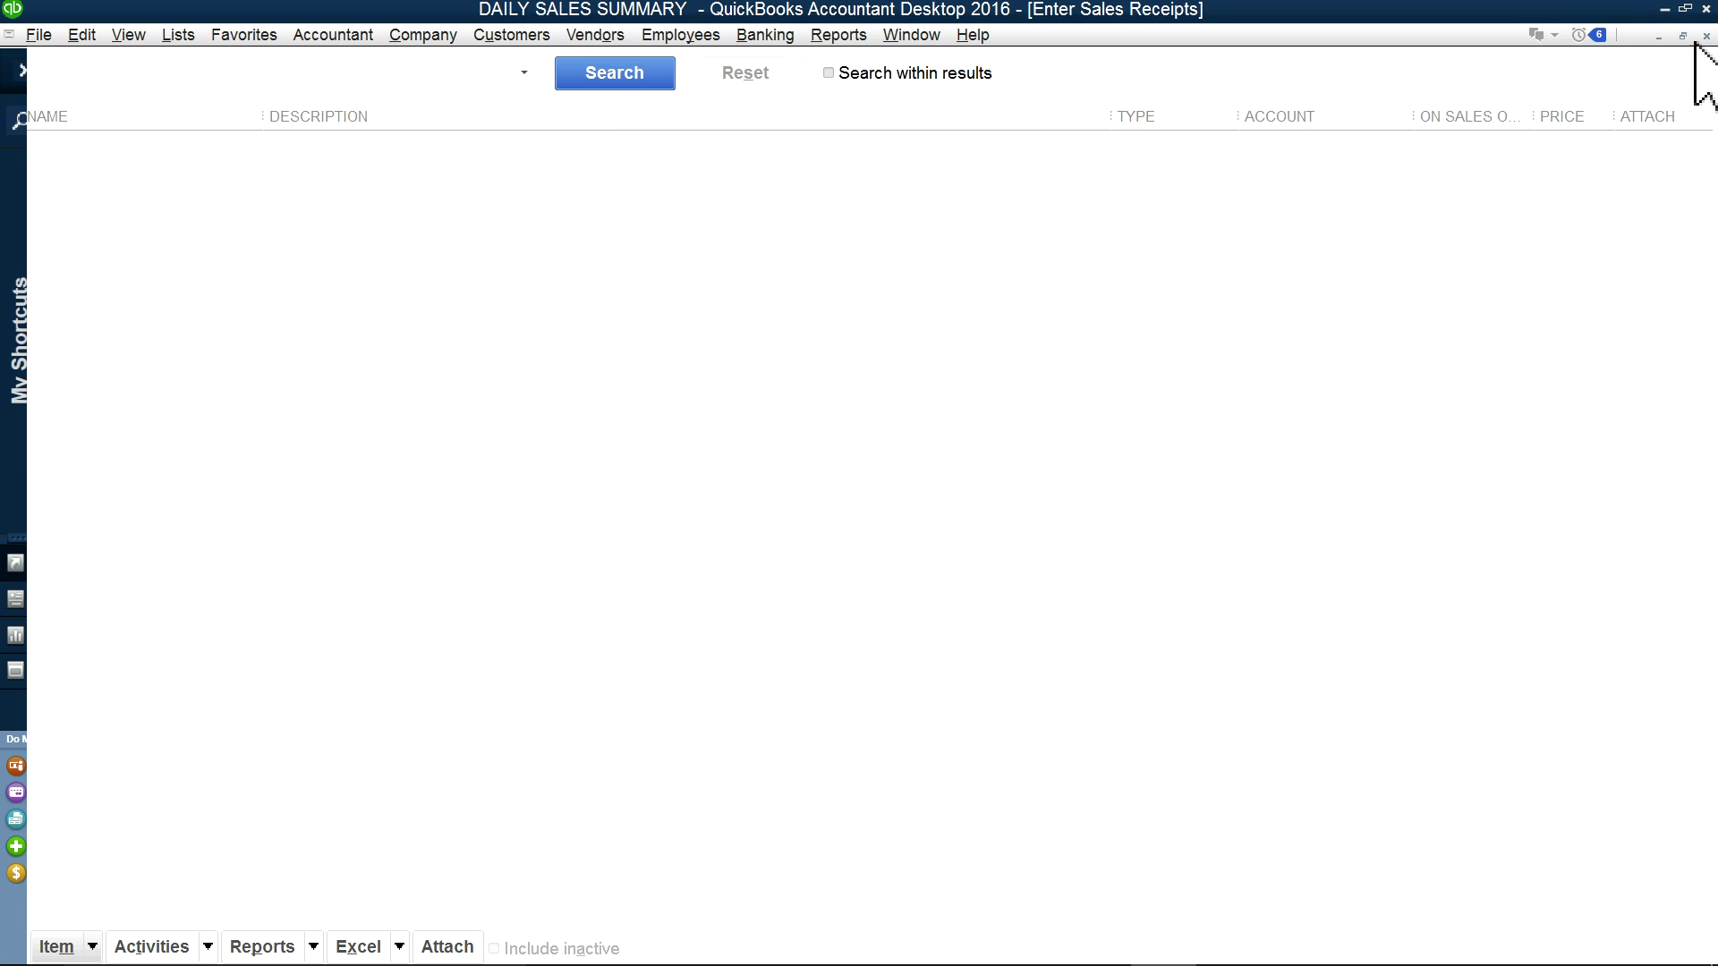
Step: Add the item Total Sales - Non-taxable to the first line of the sales receipt with an amount of 1,000.00
{"action": "left_click", "coordinate": [224, 453]}
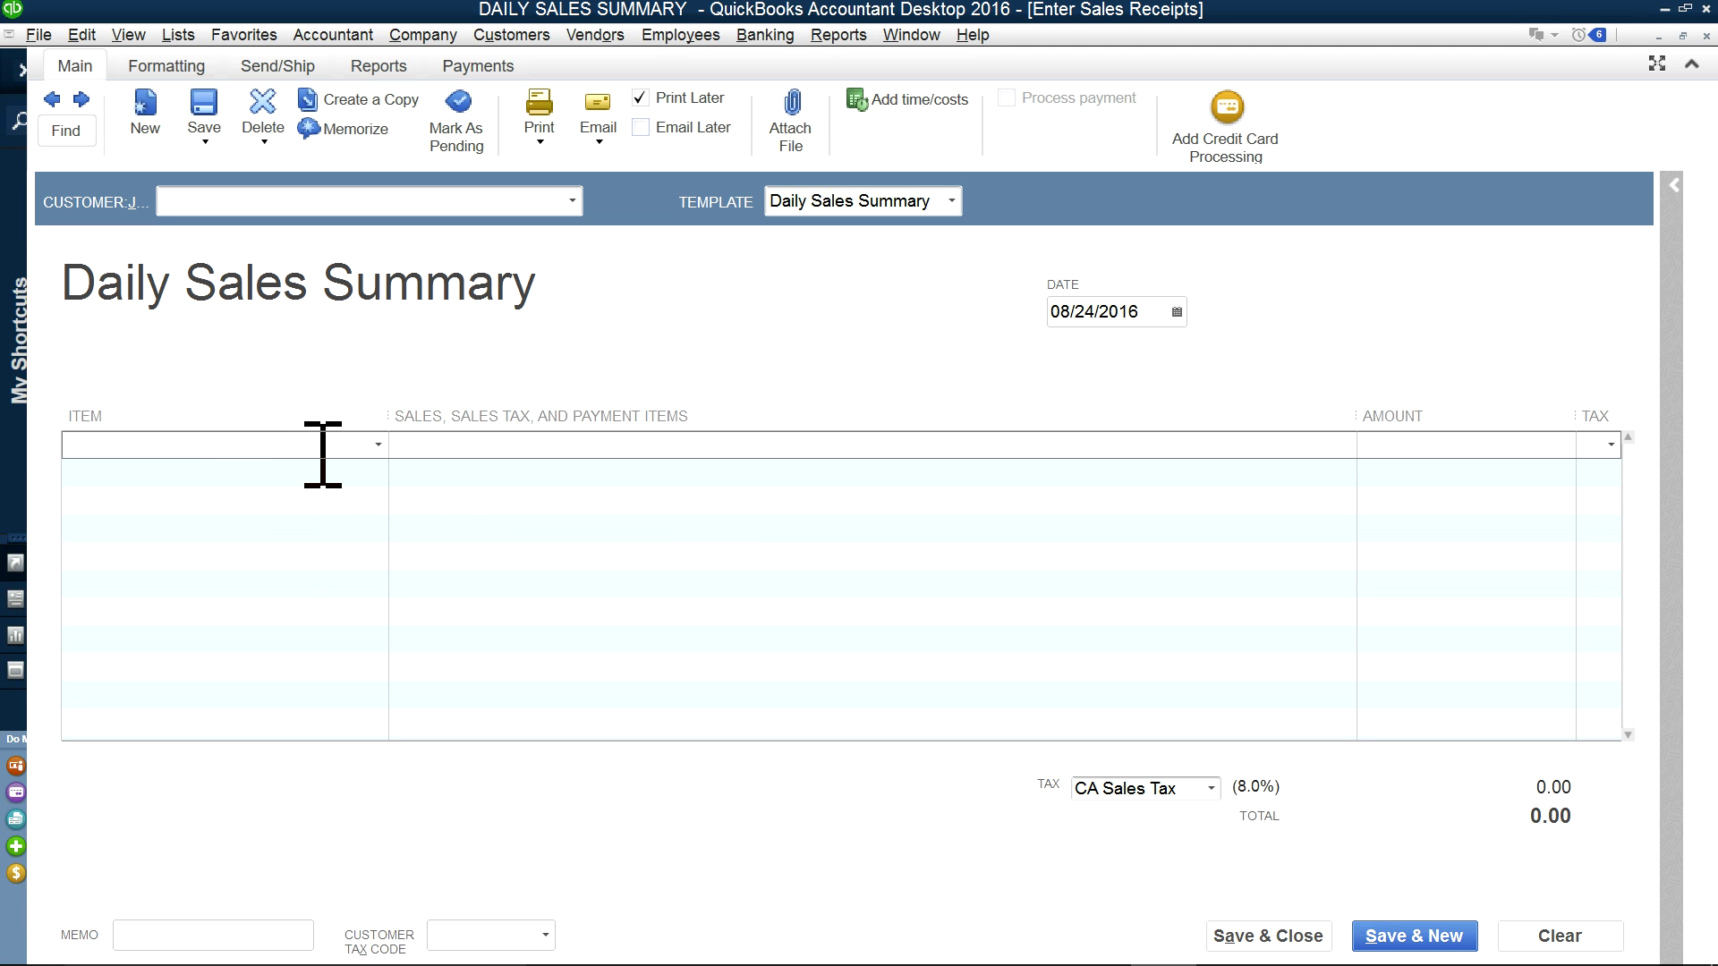
{"action": "left_click", "coordinate": [378, 444]}
{"action": "left_click", "coordinate": [208, 533]}
{"action": "left_click", "coordinate": [347, 452]}
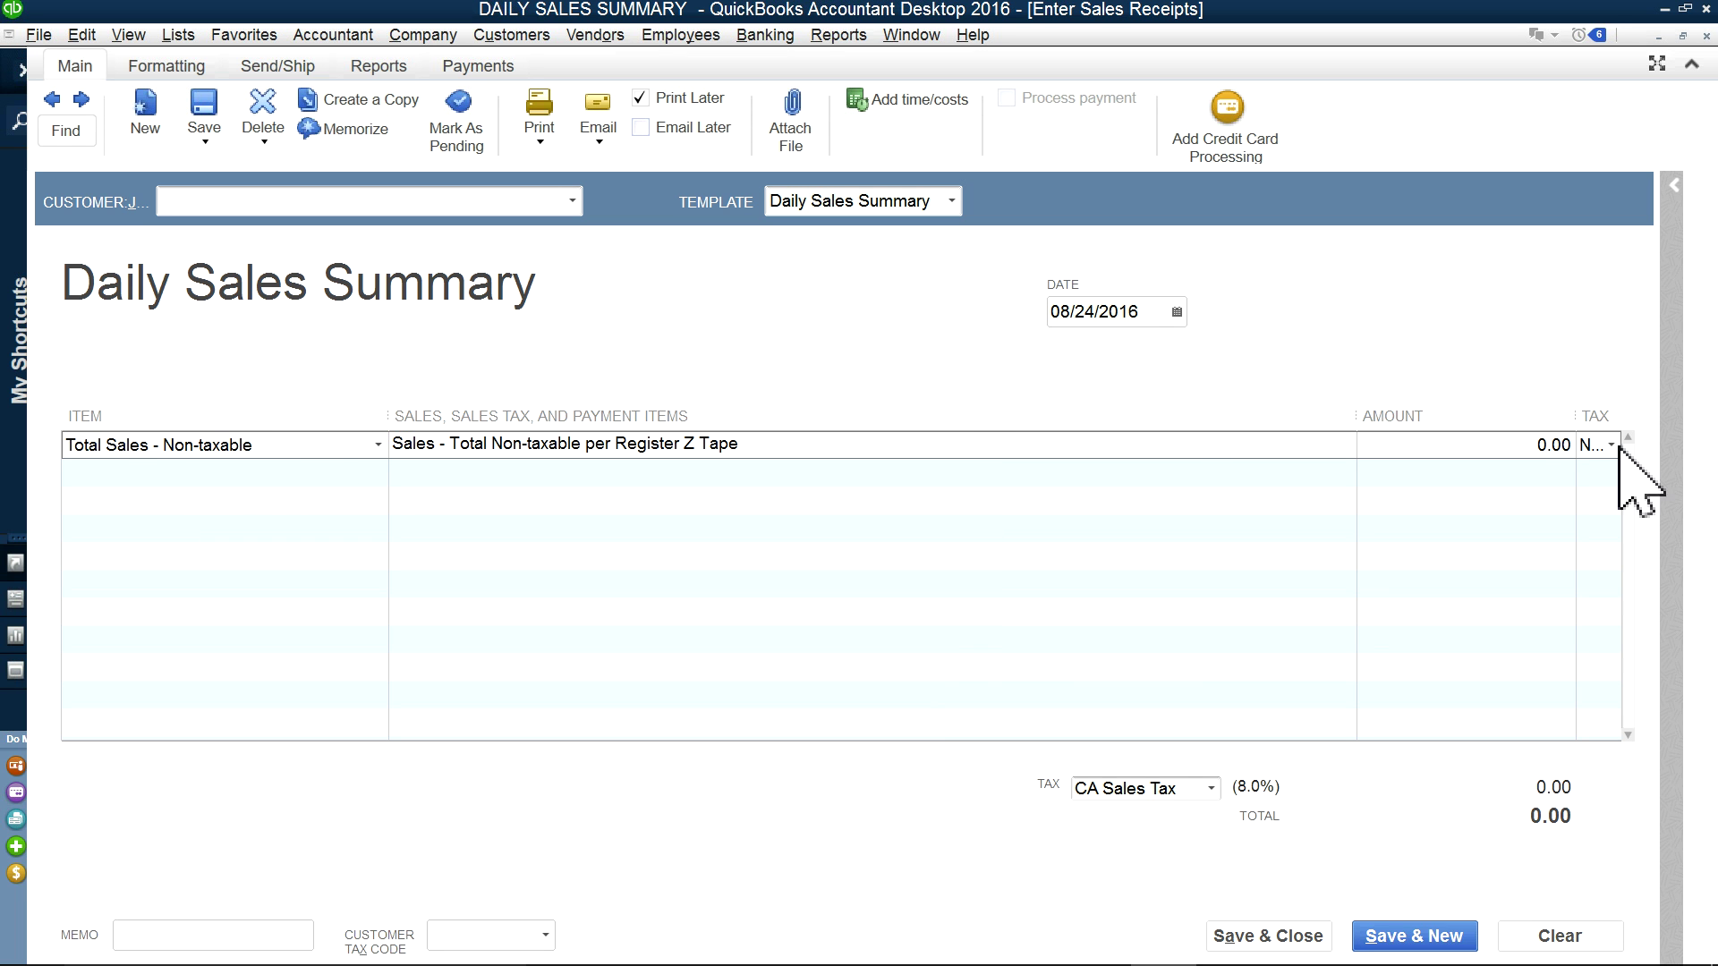
{"action": "left_click", "coordinate": [1557, 445]}
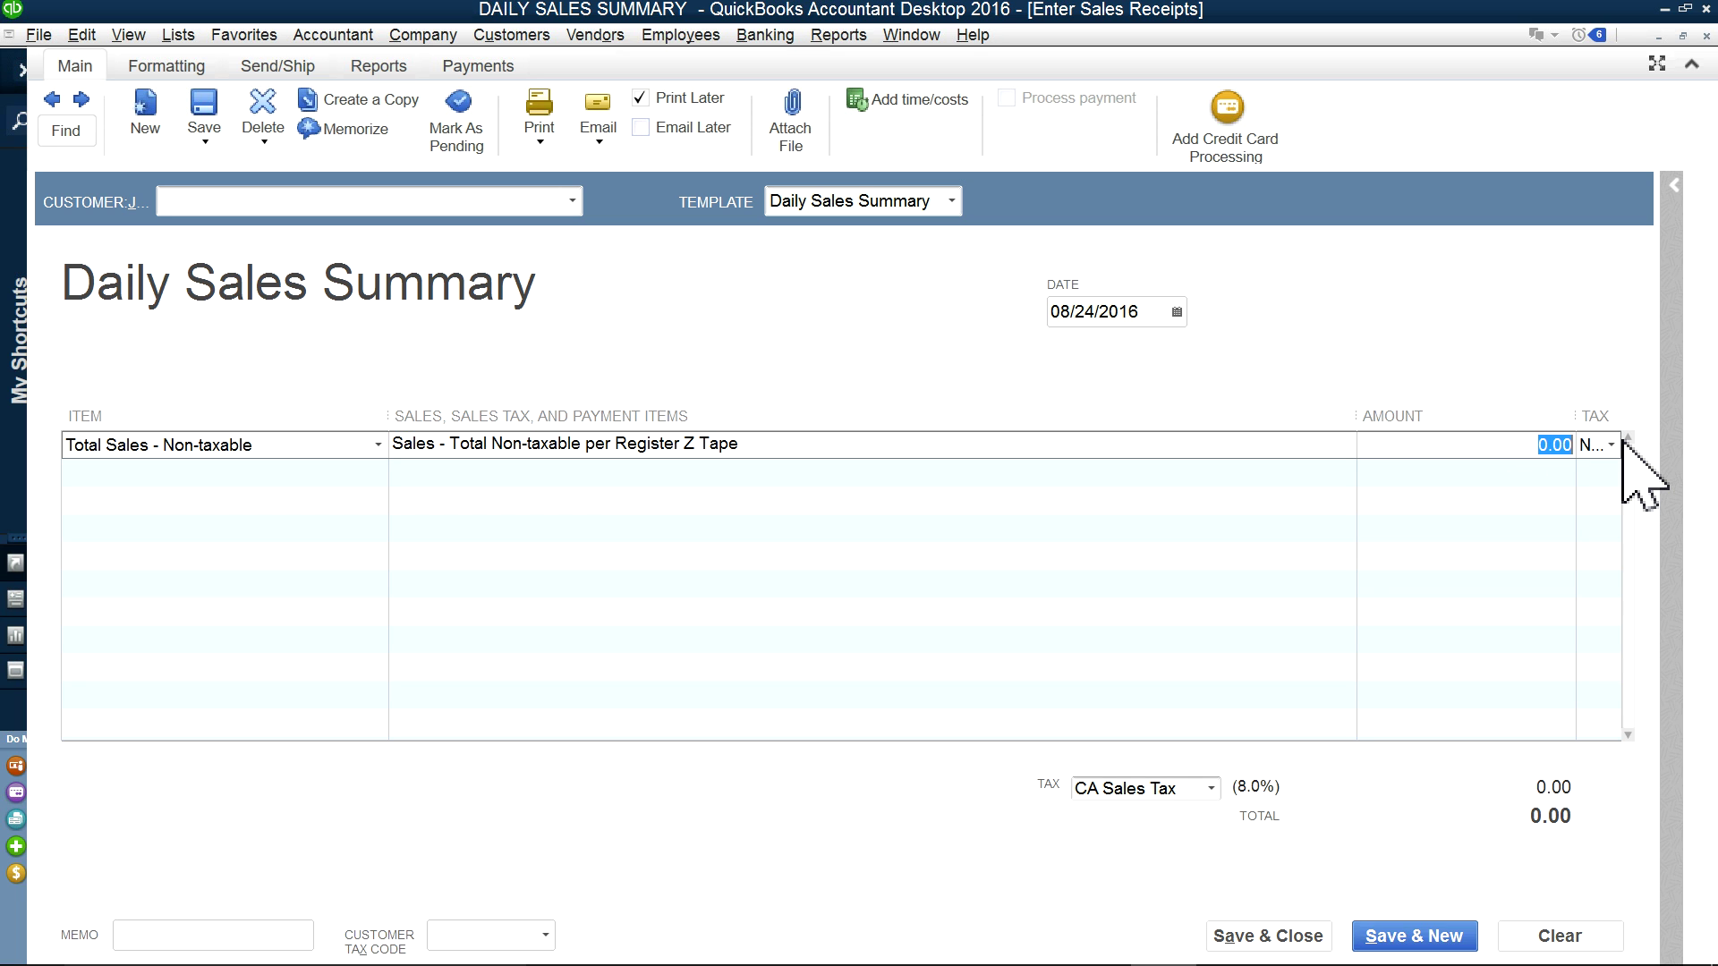
{"action": "type", "text": "10"}
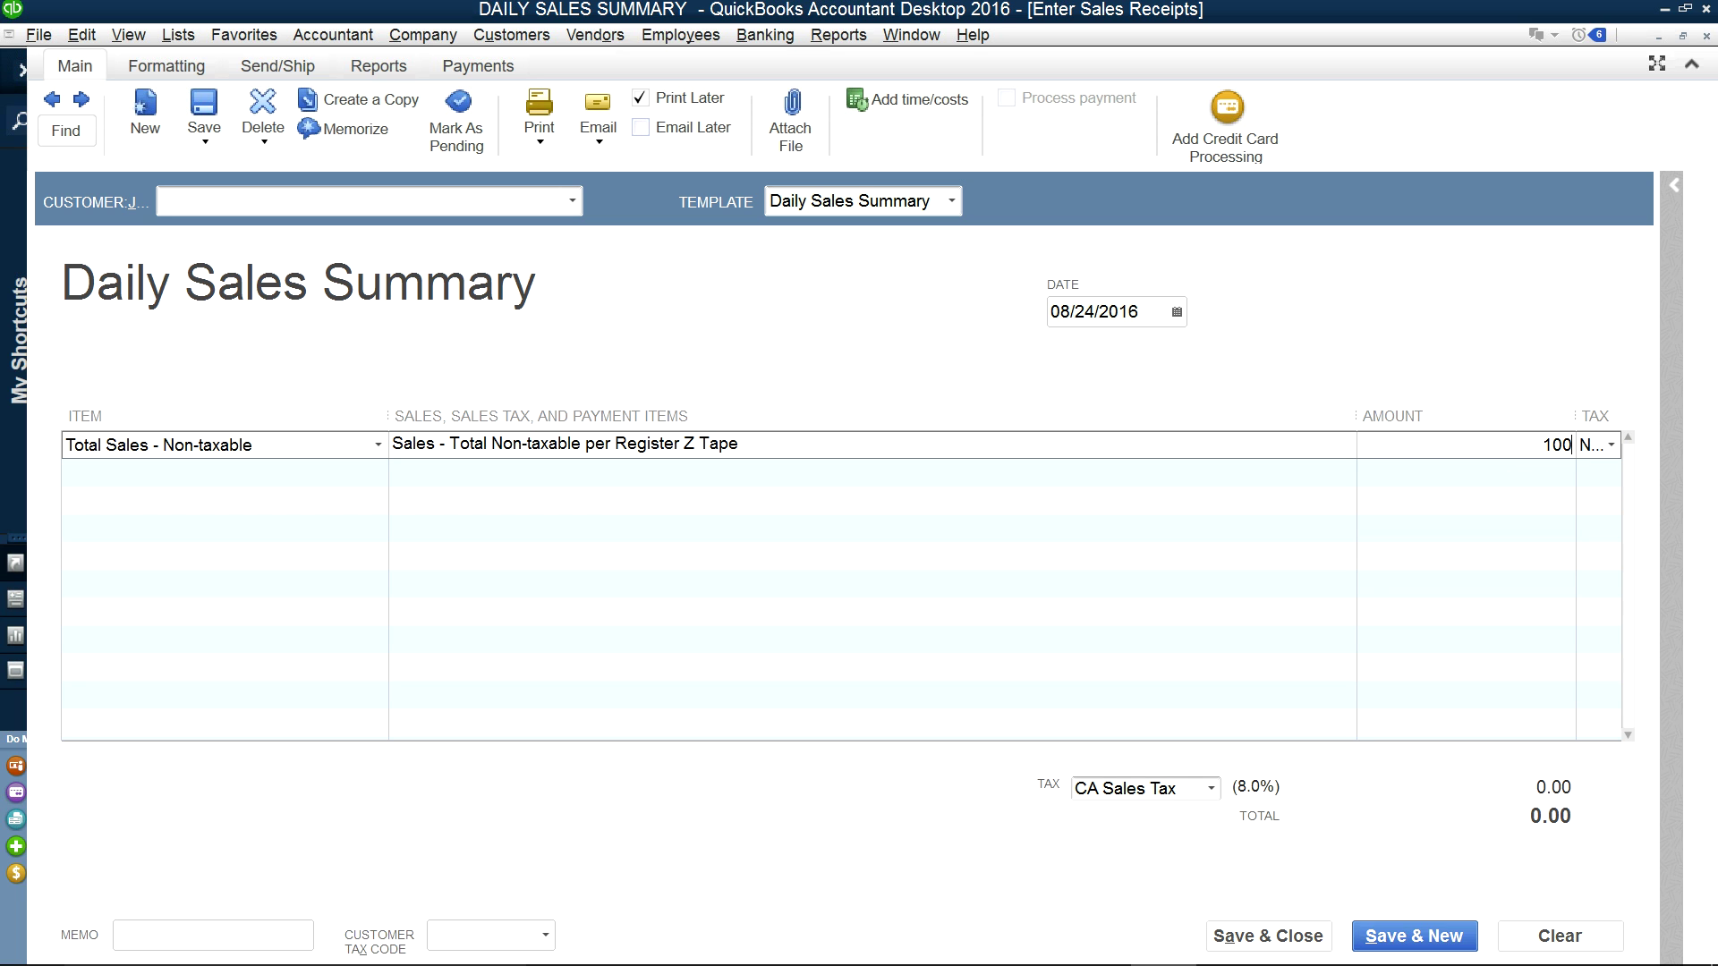
Step: Add the payment item Check to the second line of the sales receipt with an amount of -1,000.00
{"action": "left_click", "coordinate": [84, 493]}
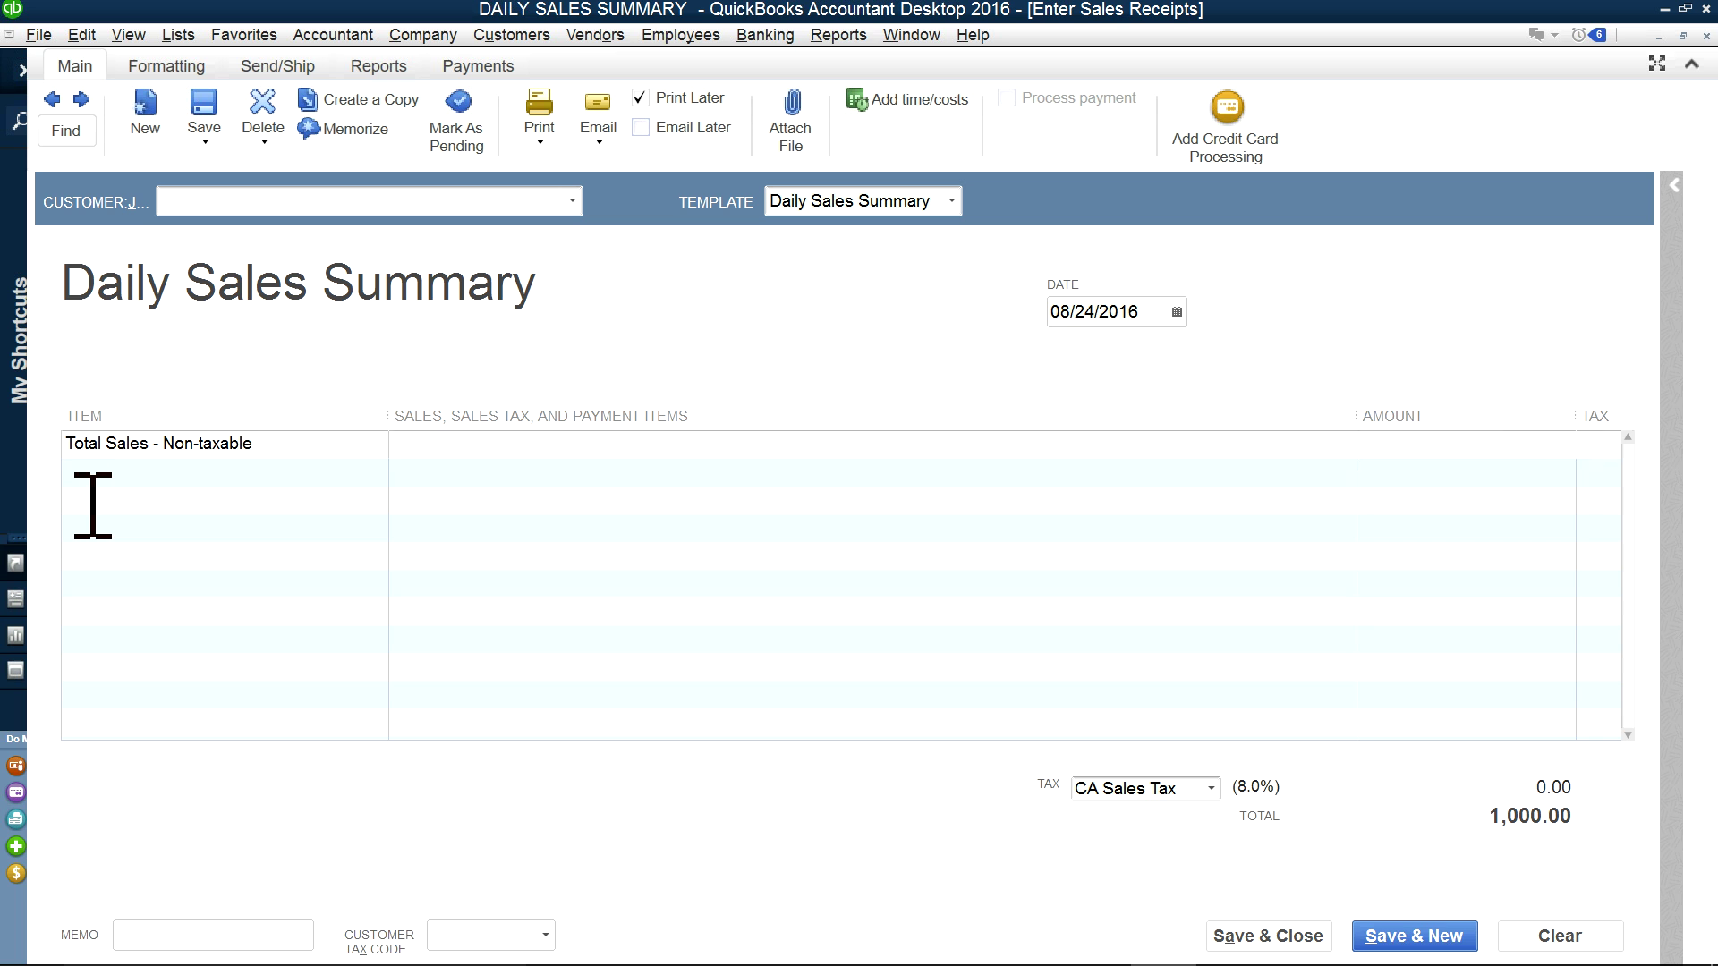
{"action": "left_click", "coordinate": [379, 473]}
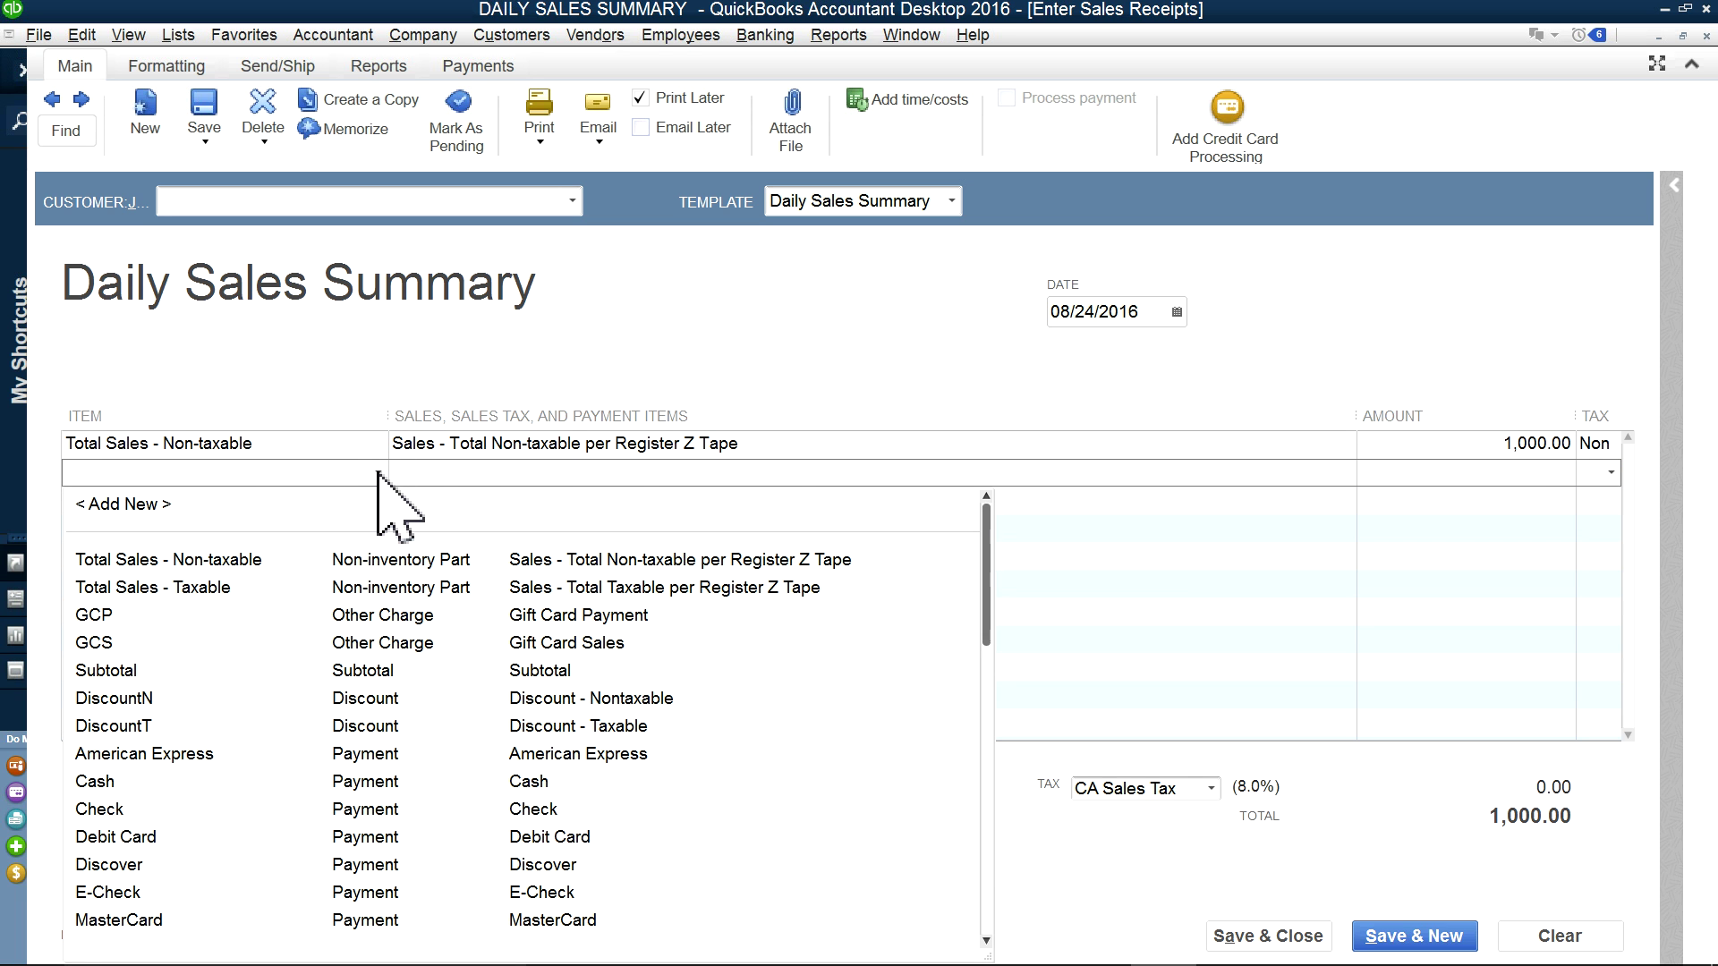
{"action": "scroll", "coordinate": [224, 721], "scroll_direction": "down", "scroll_amount": 1}
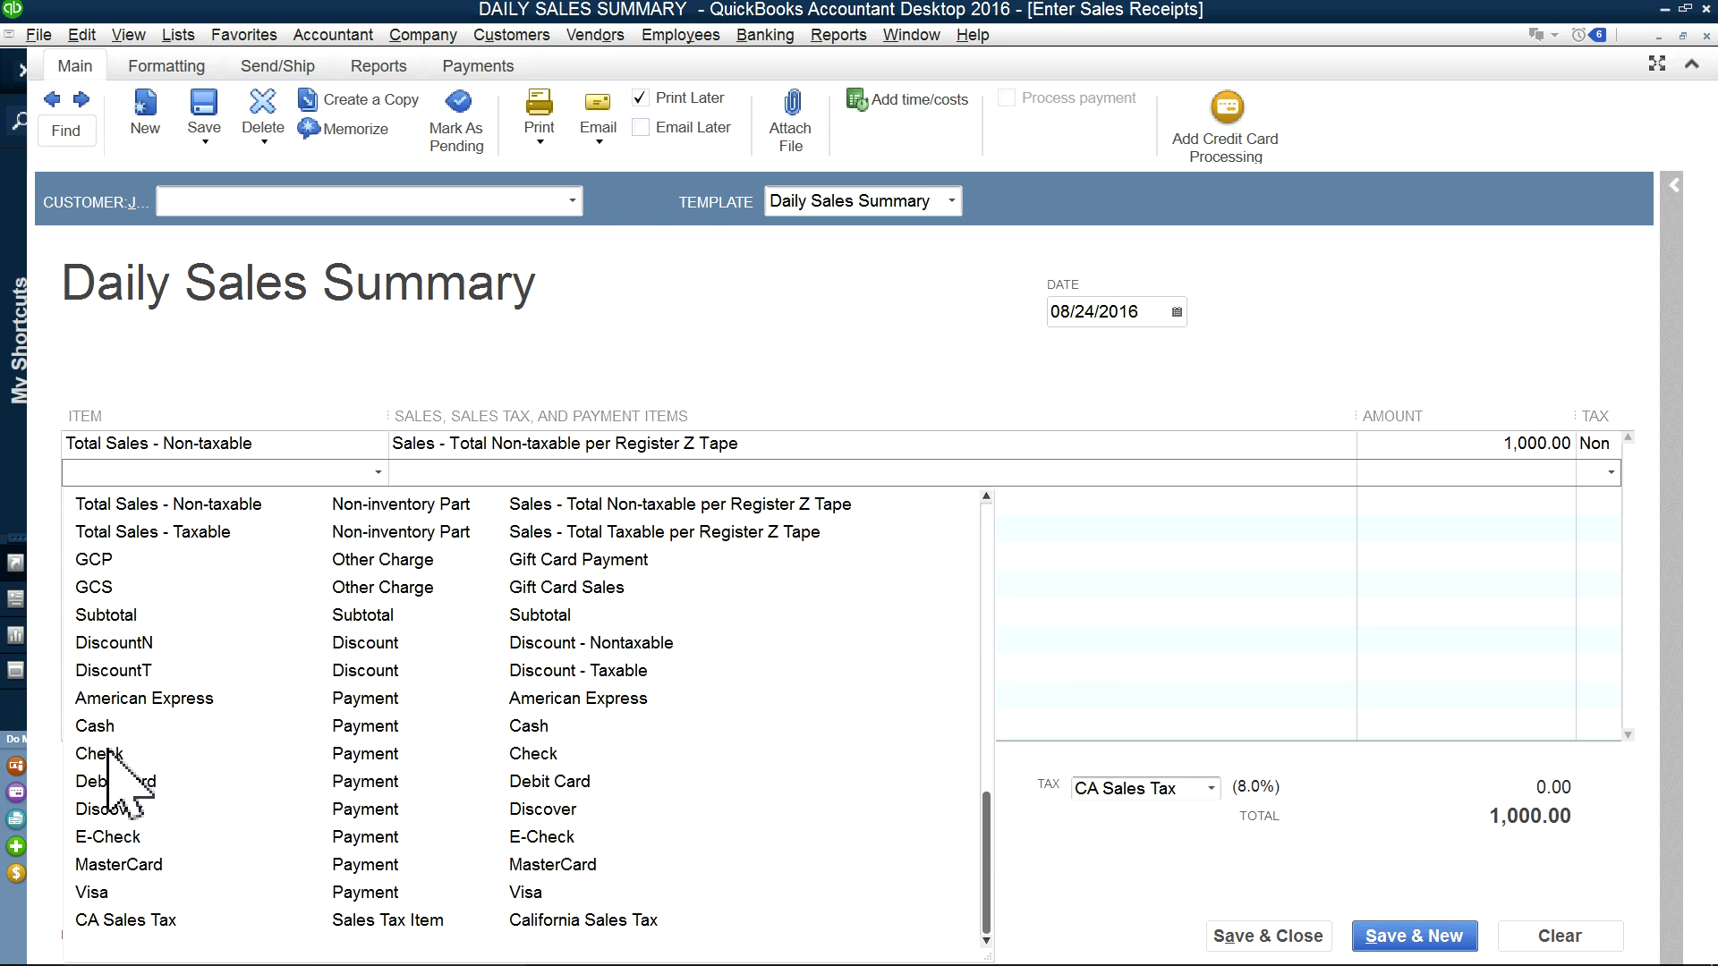
{"action": "left_click", "coordinate": [192, 753]}
{"action": "left_click", "coordinate": [1535, 476]}
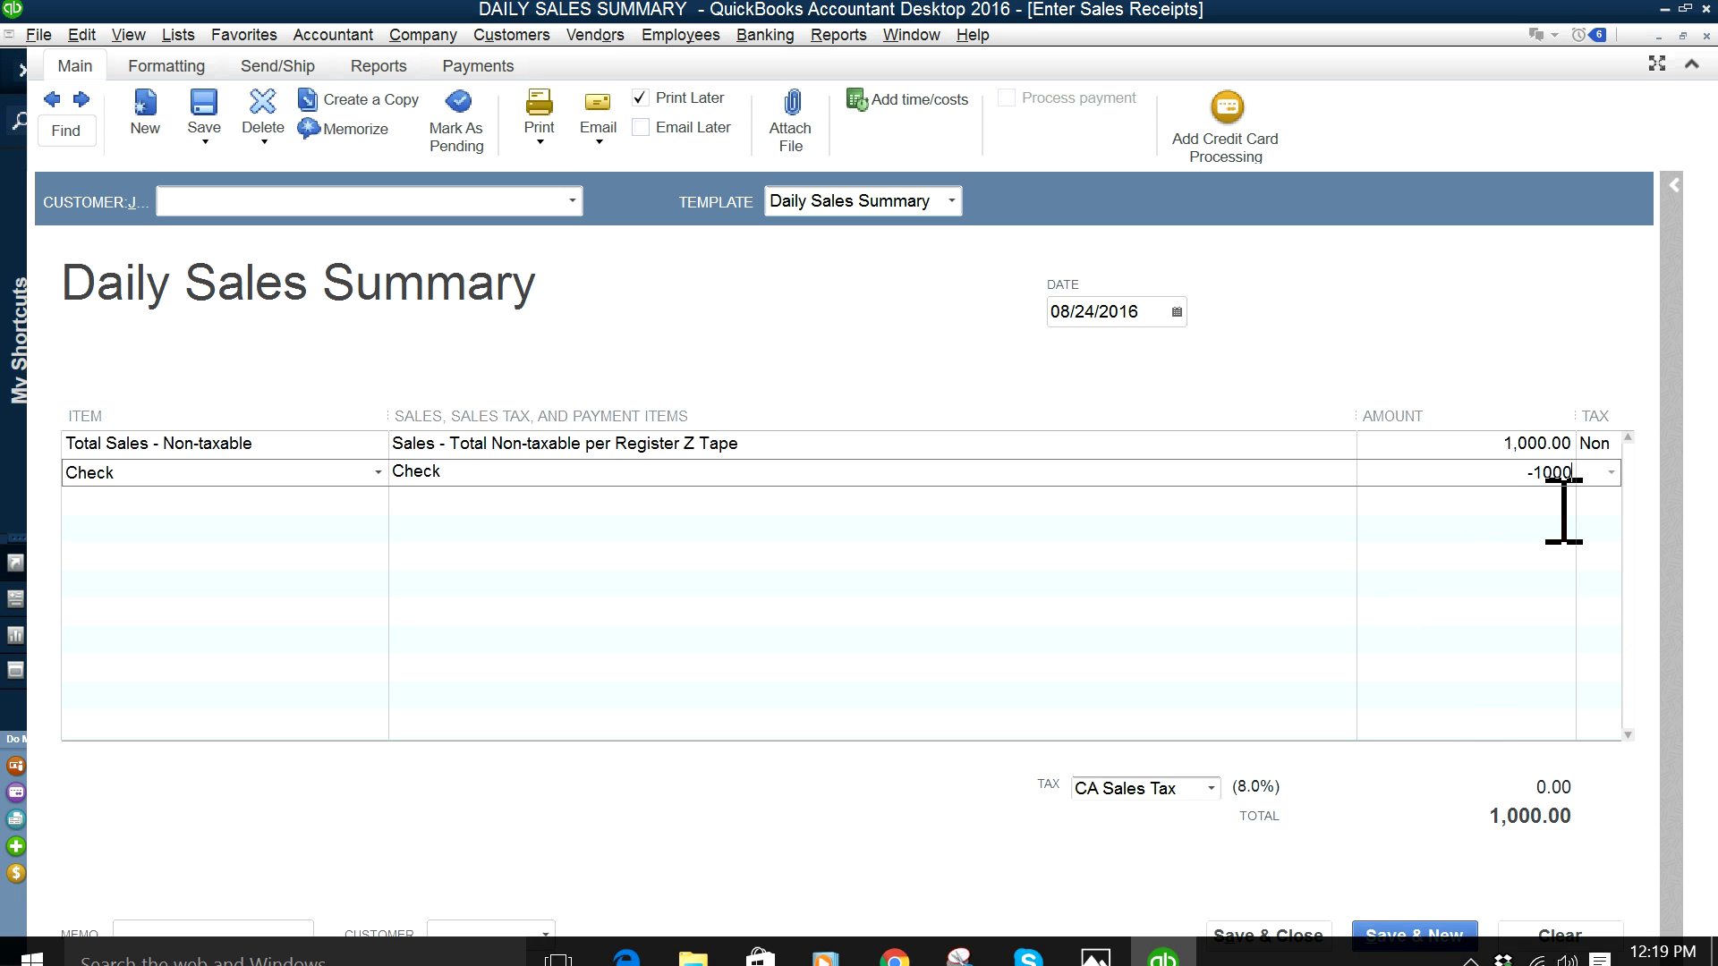
{"action": "left_click", "coordinate": [1594, 488]}
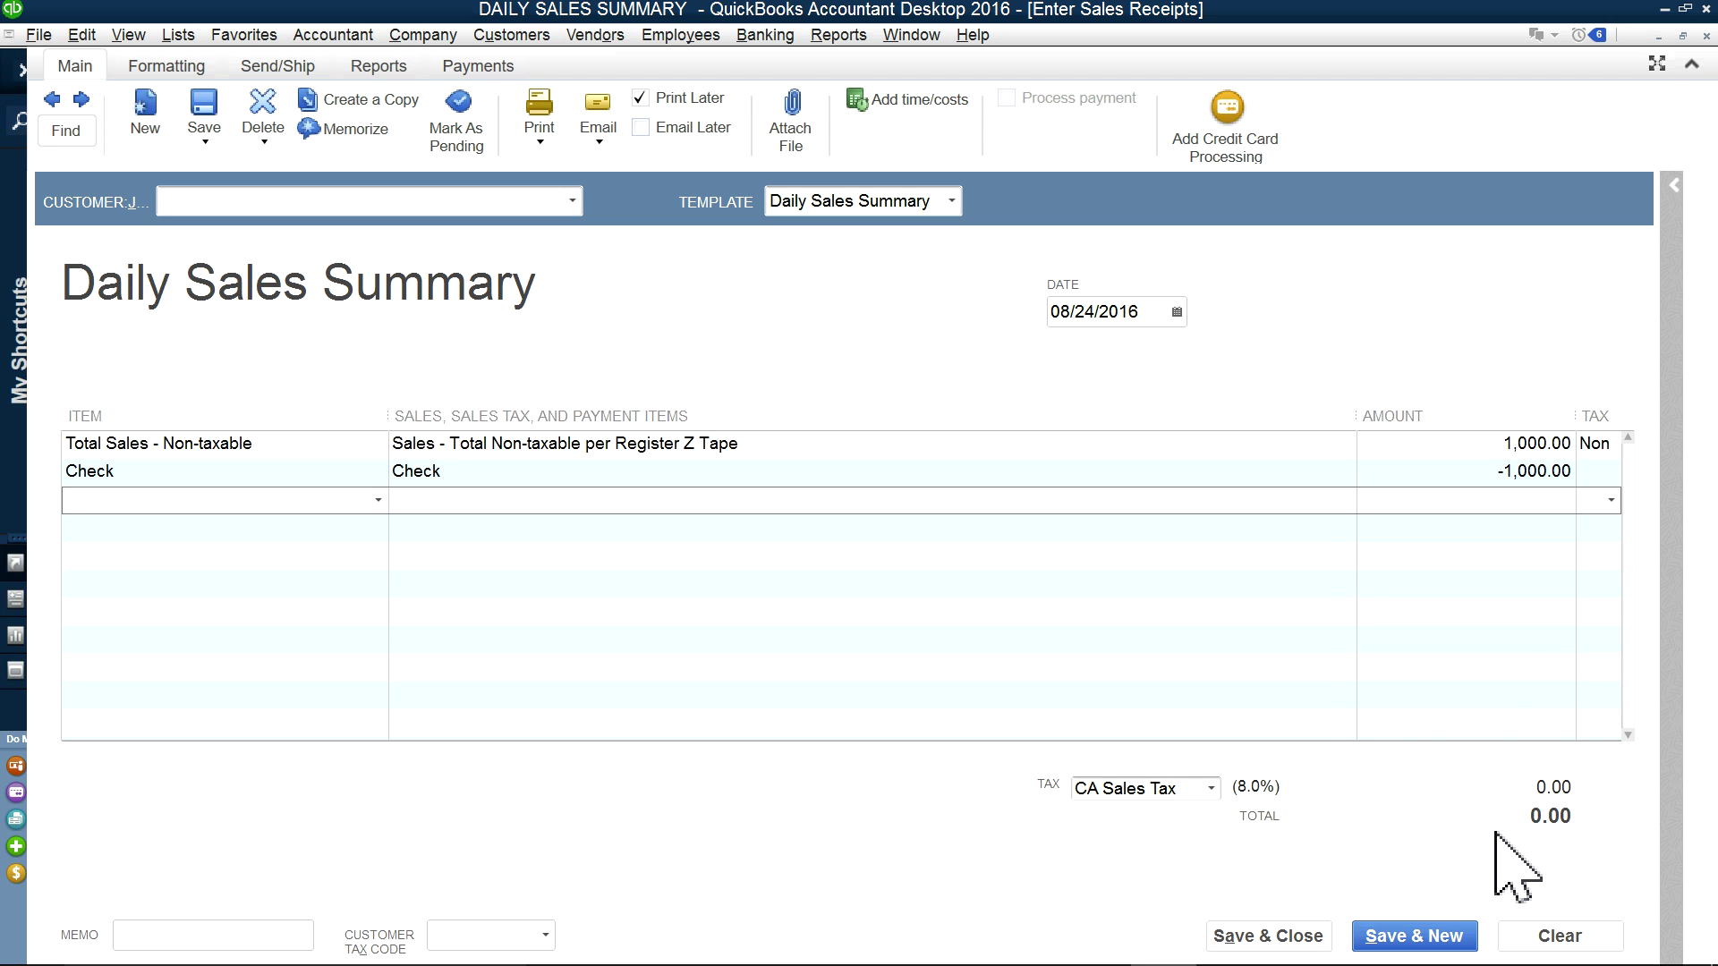
{"action": "left_click", "coordinate": [1482, 445]}
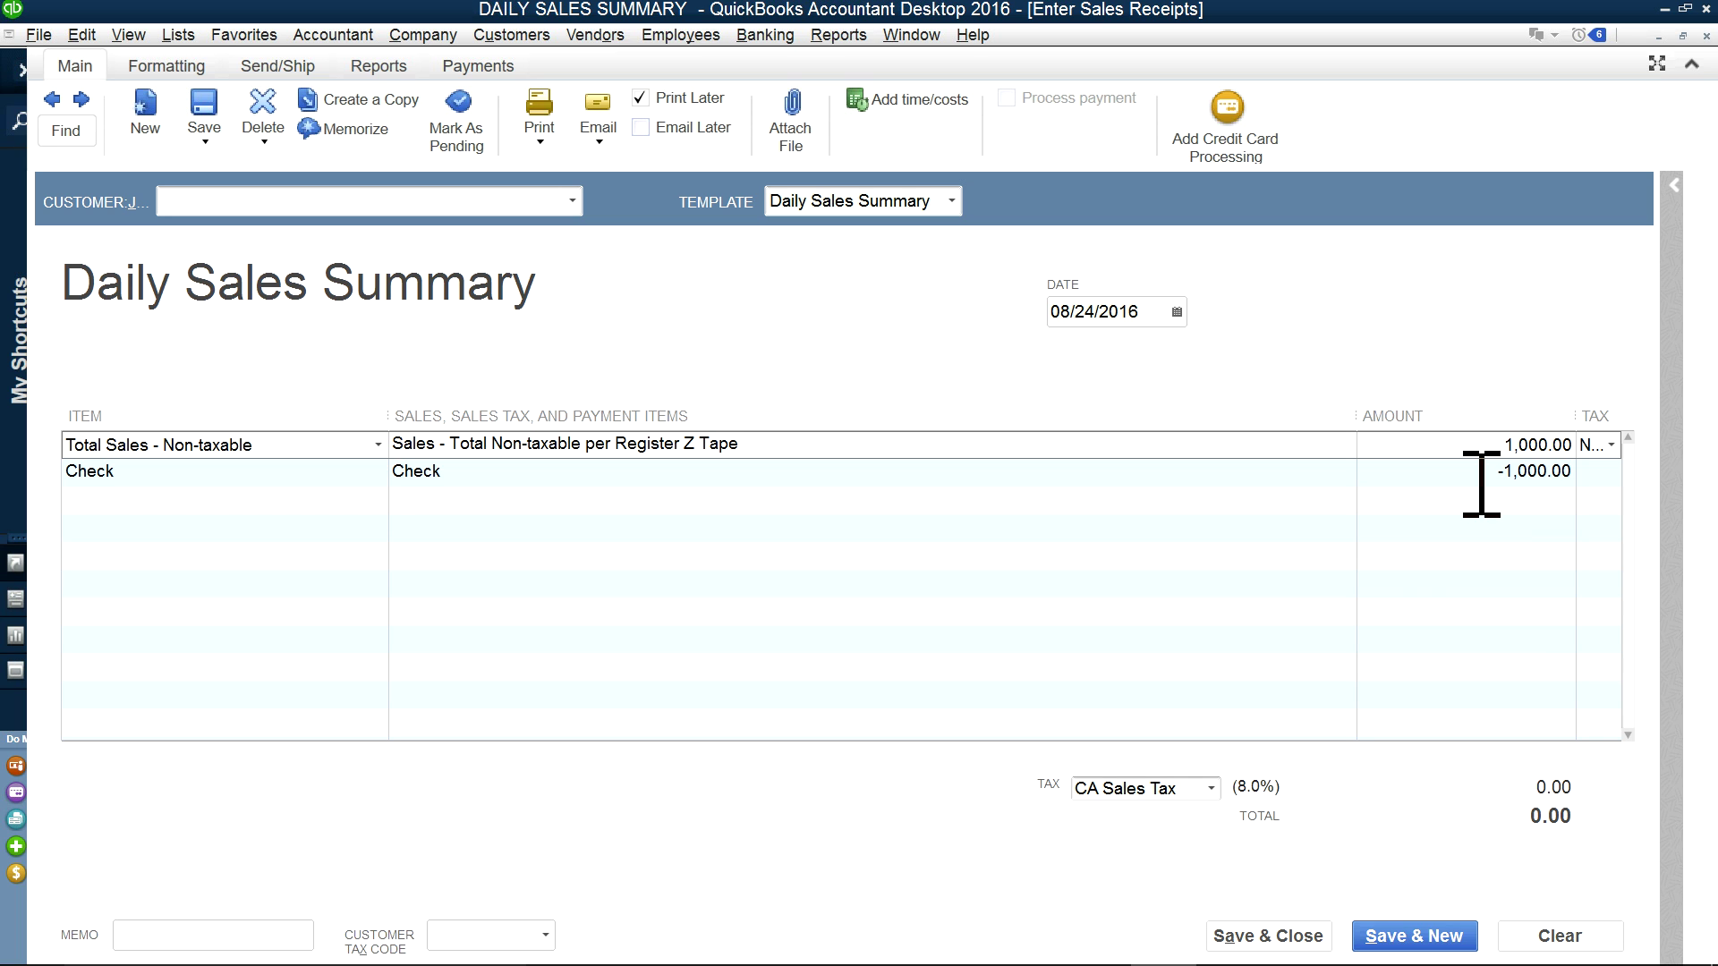
{"action": "left_click", "coordinate": [1529, 621]}
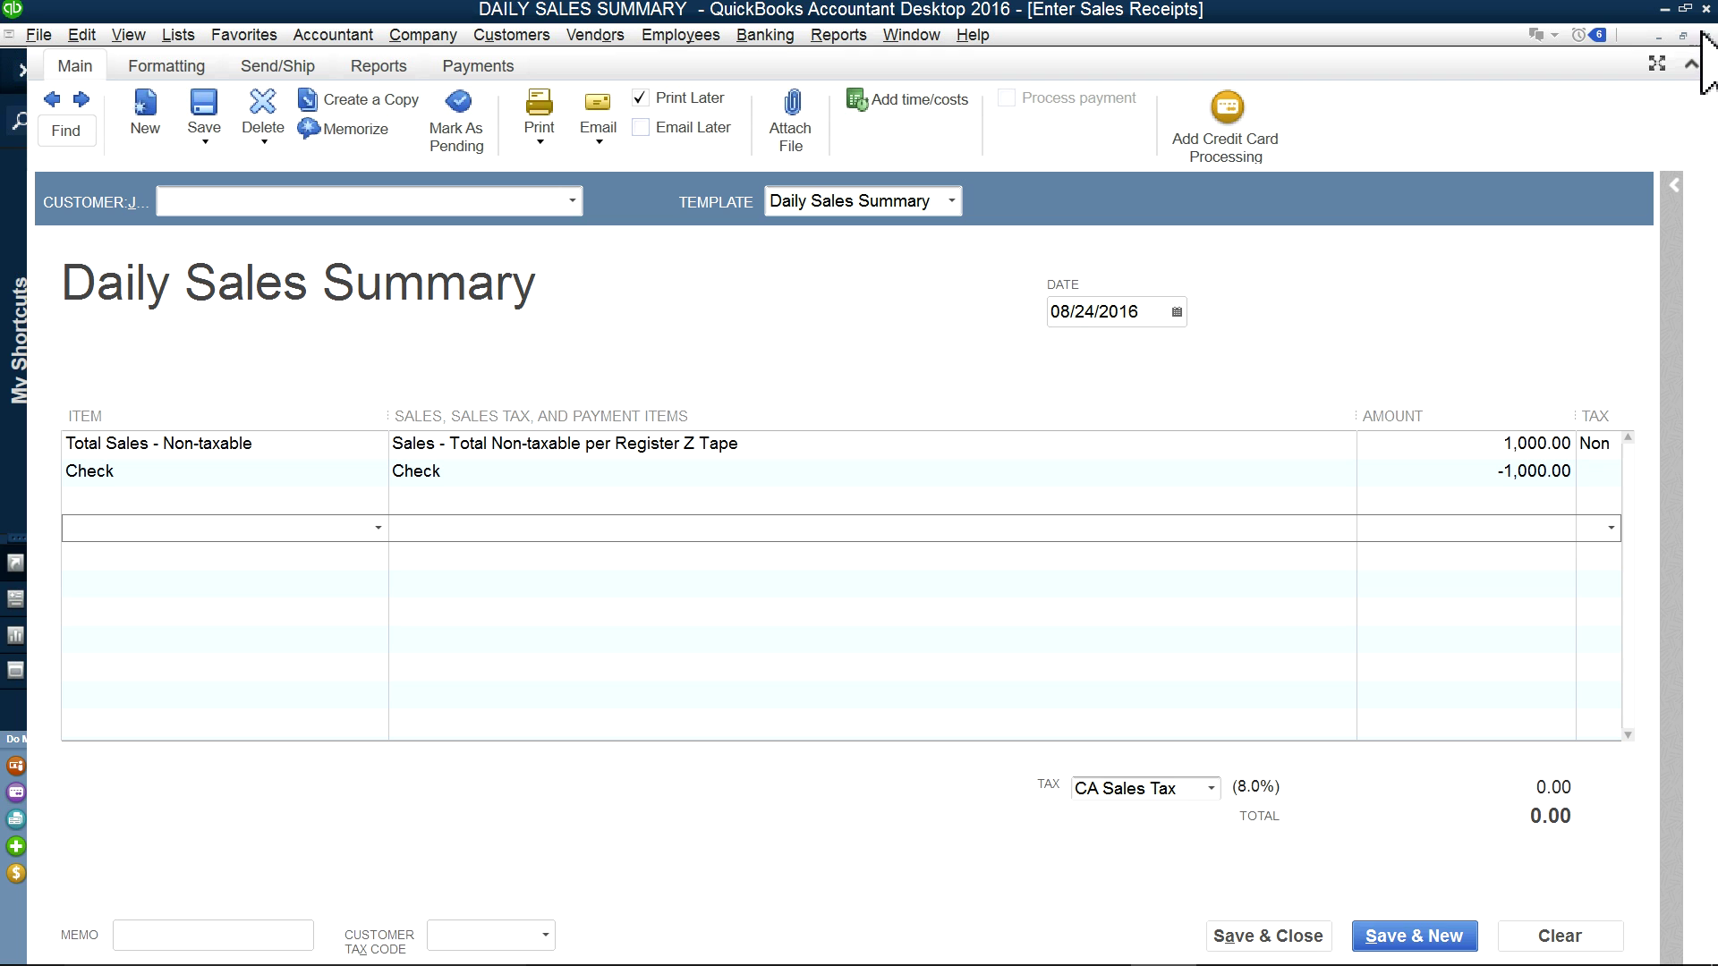
Step: Close the sales receipt form and return to the home page
{"action": "left_click", "coordinate": [179, 36]}
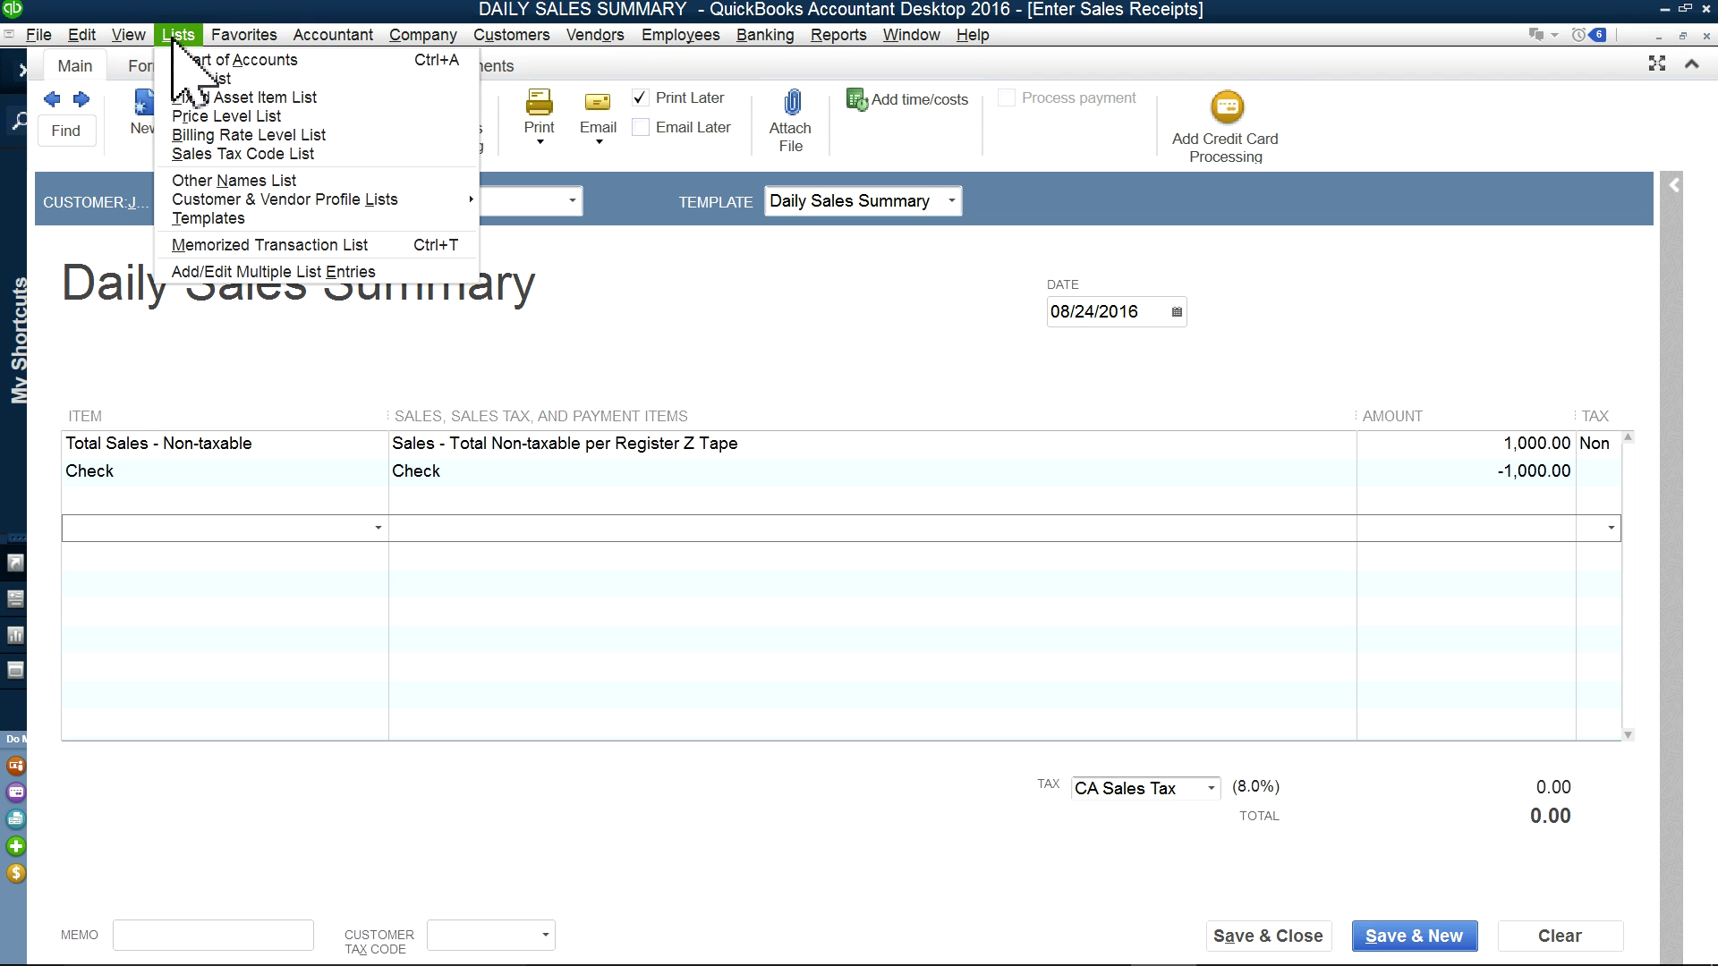
{"action": "left_click", "coordinate": [171, 37]}
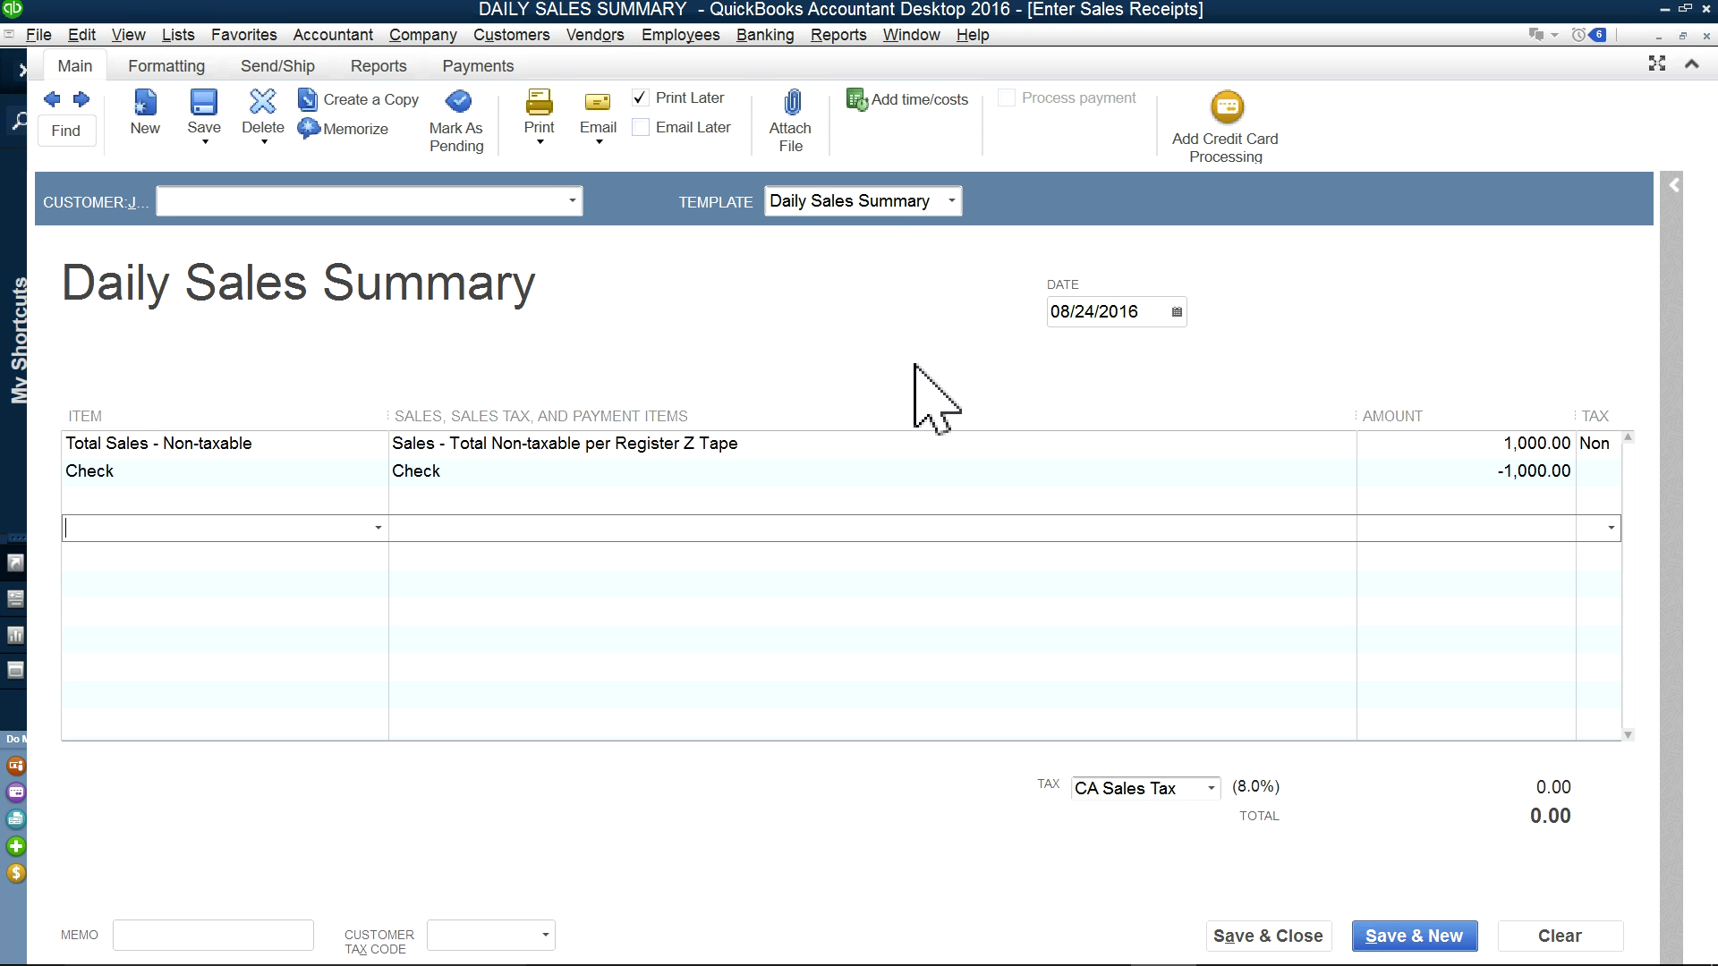
{"action": "left_click", "coordinate": [1706, 36]}
{"action": "left_click", "coordinate": [872, 334]}
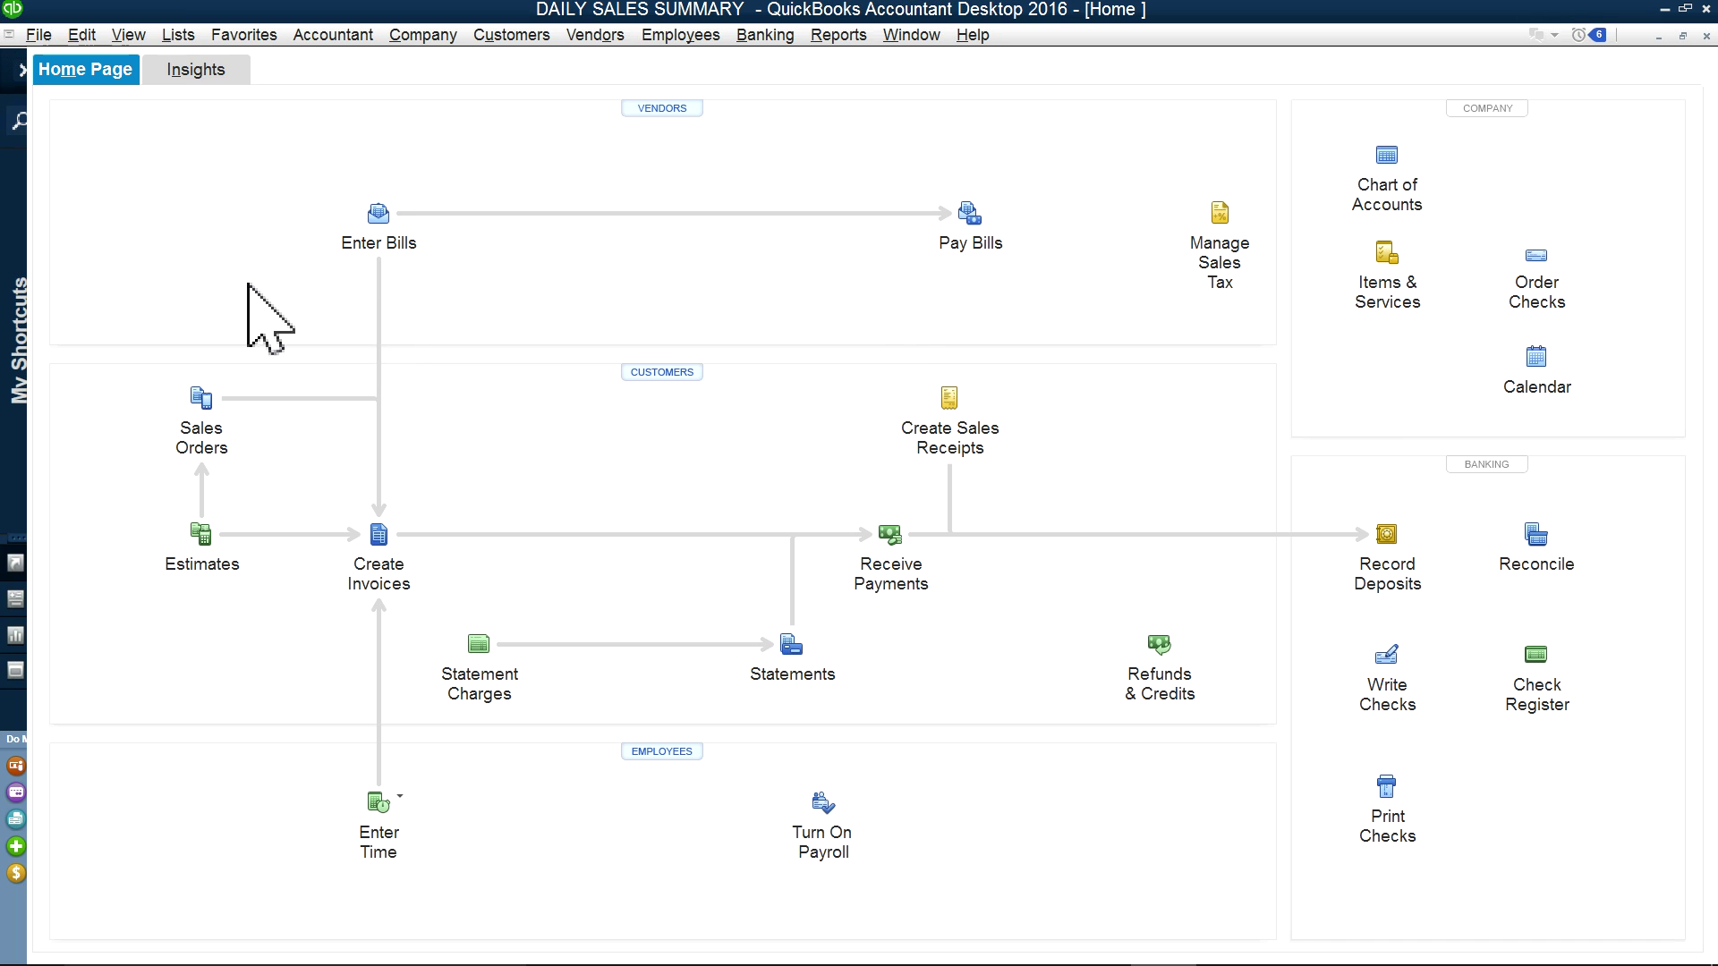
Step: View the company's item list, then open the chart of accounts
{"action": "left_click", "coordinate": [176, 35]}
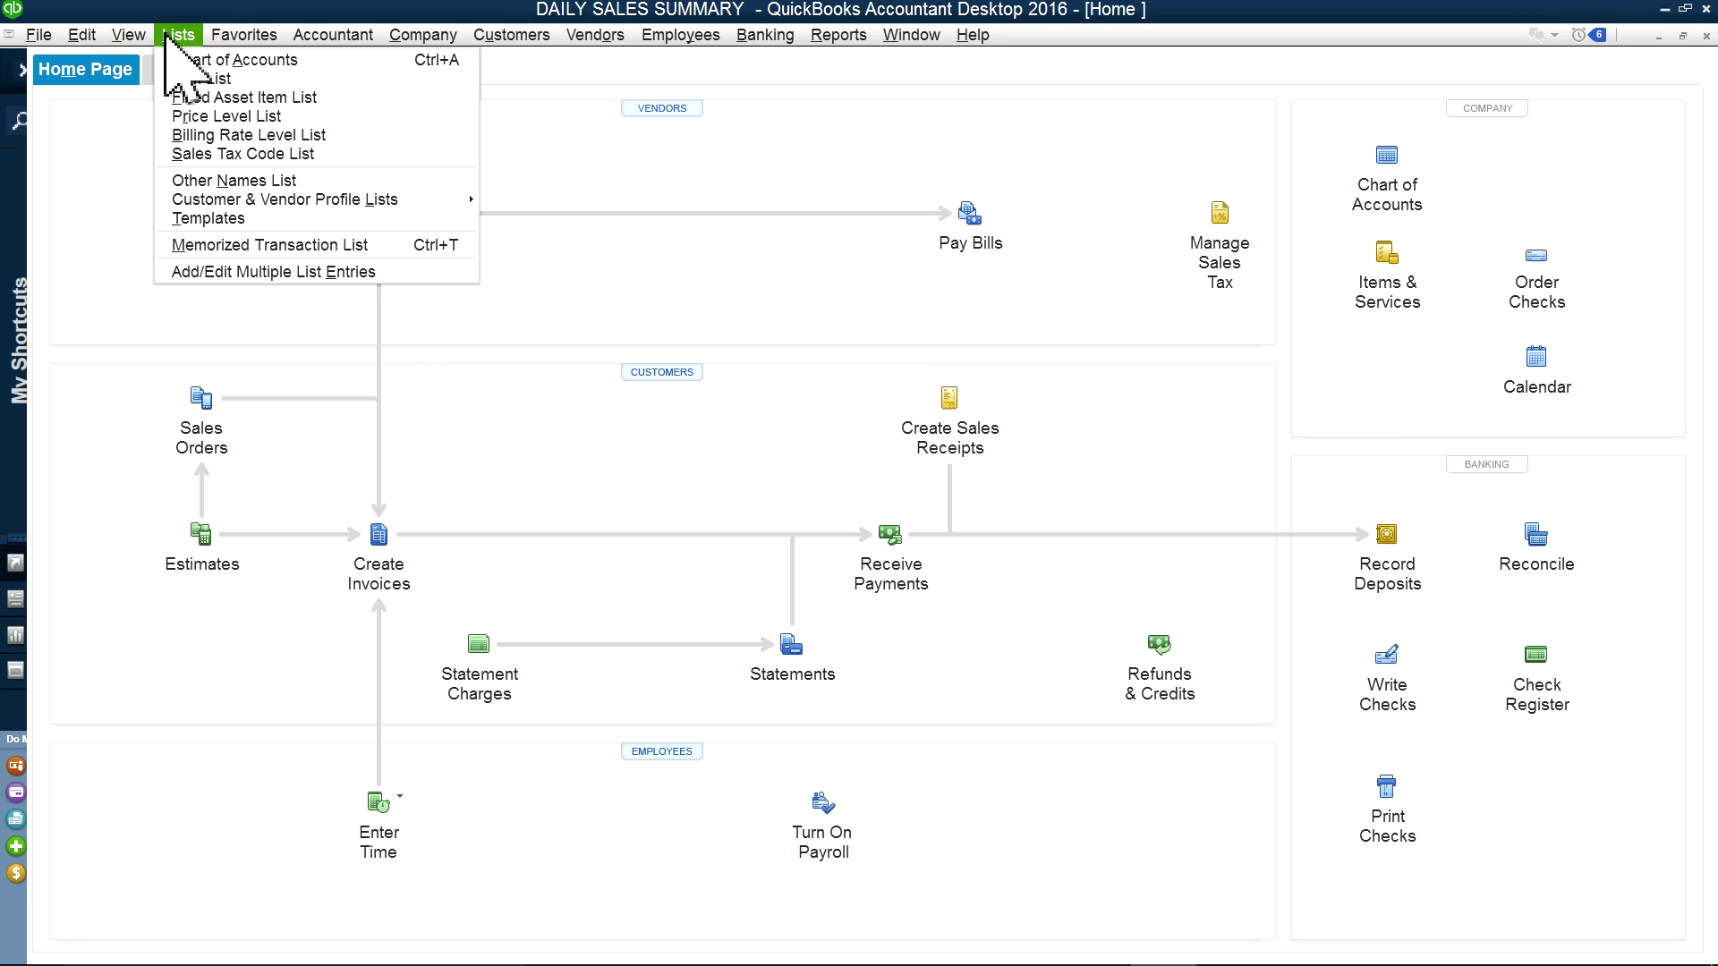
{"action": "left_click", "coordinate": [196, 79]}
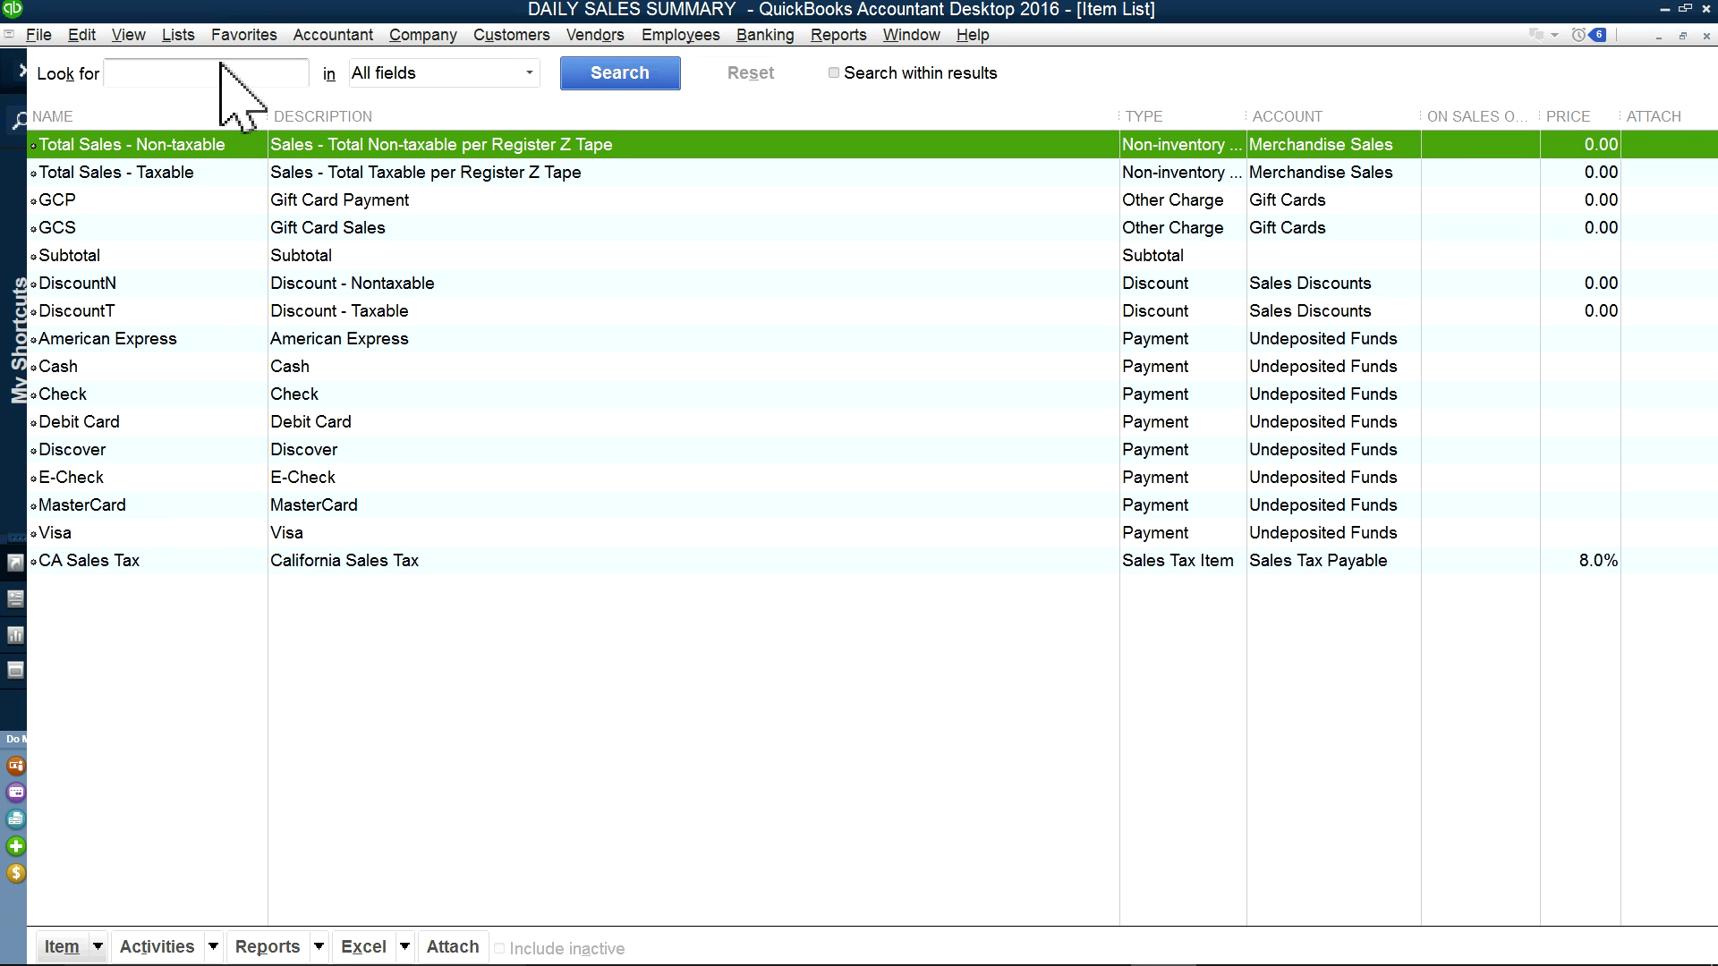
{"action": "left_click", "coordinate": [177, 35]}
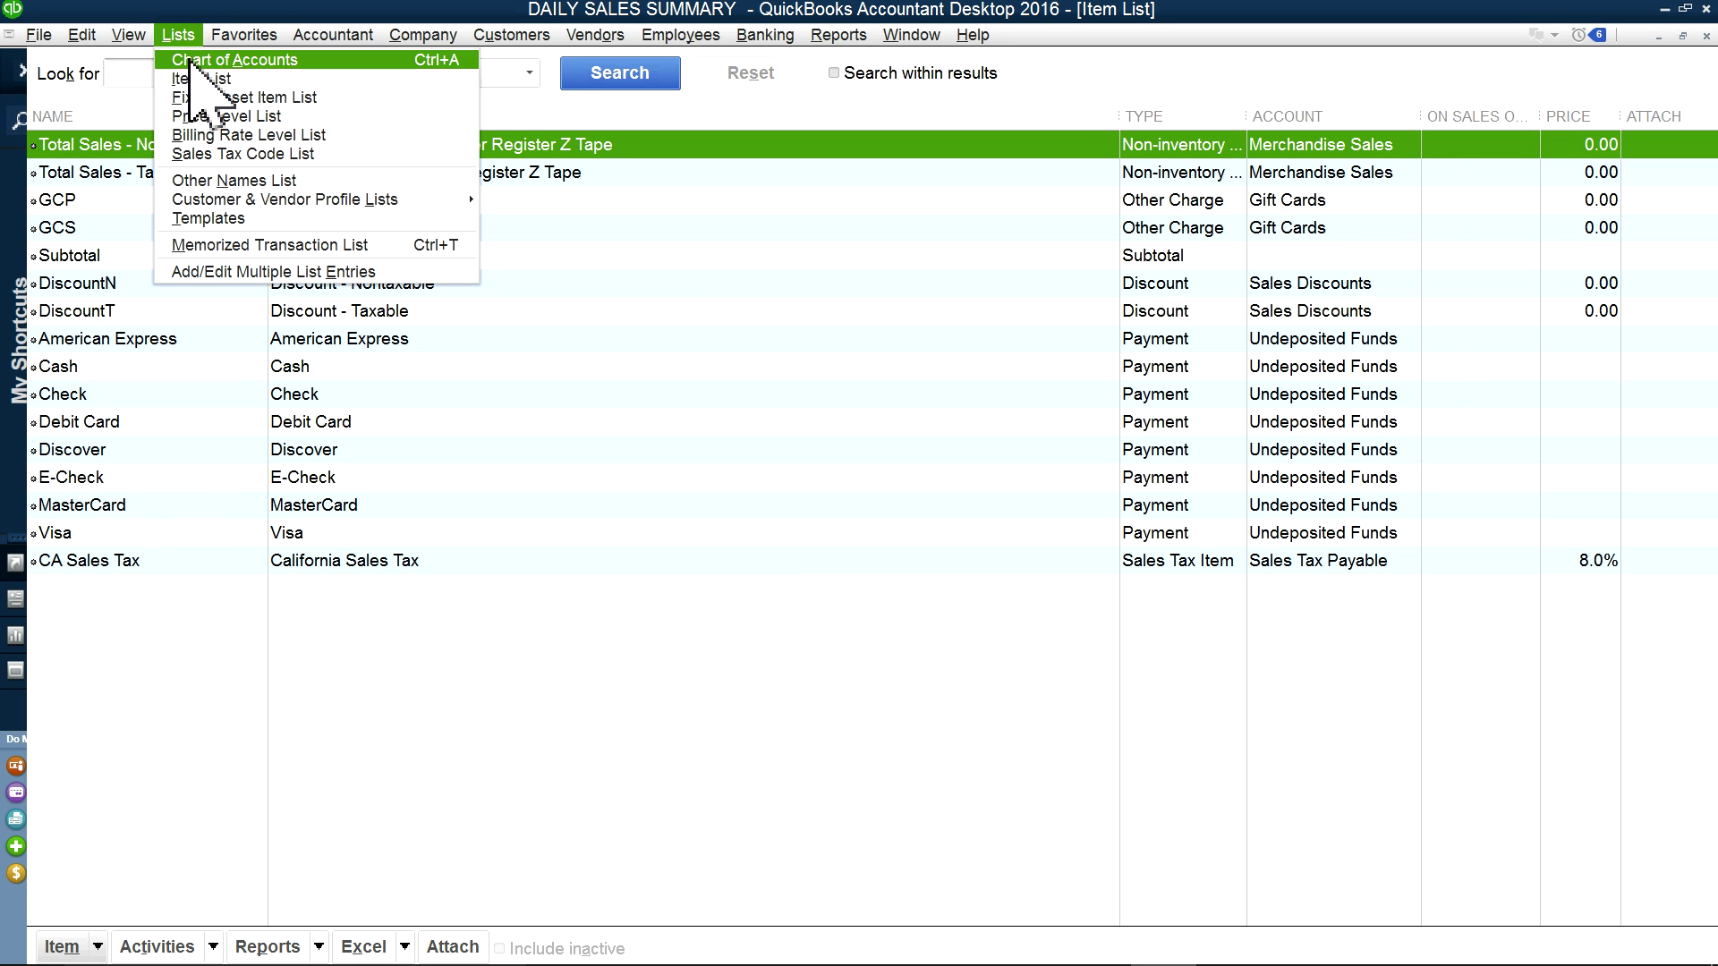
{"action": "left_click", "coordinate": [189, 60]}
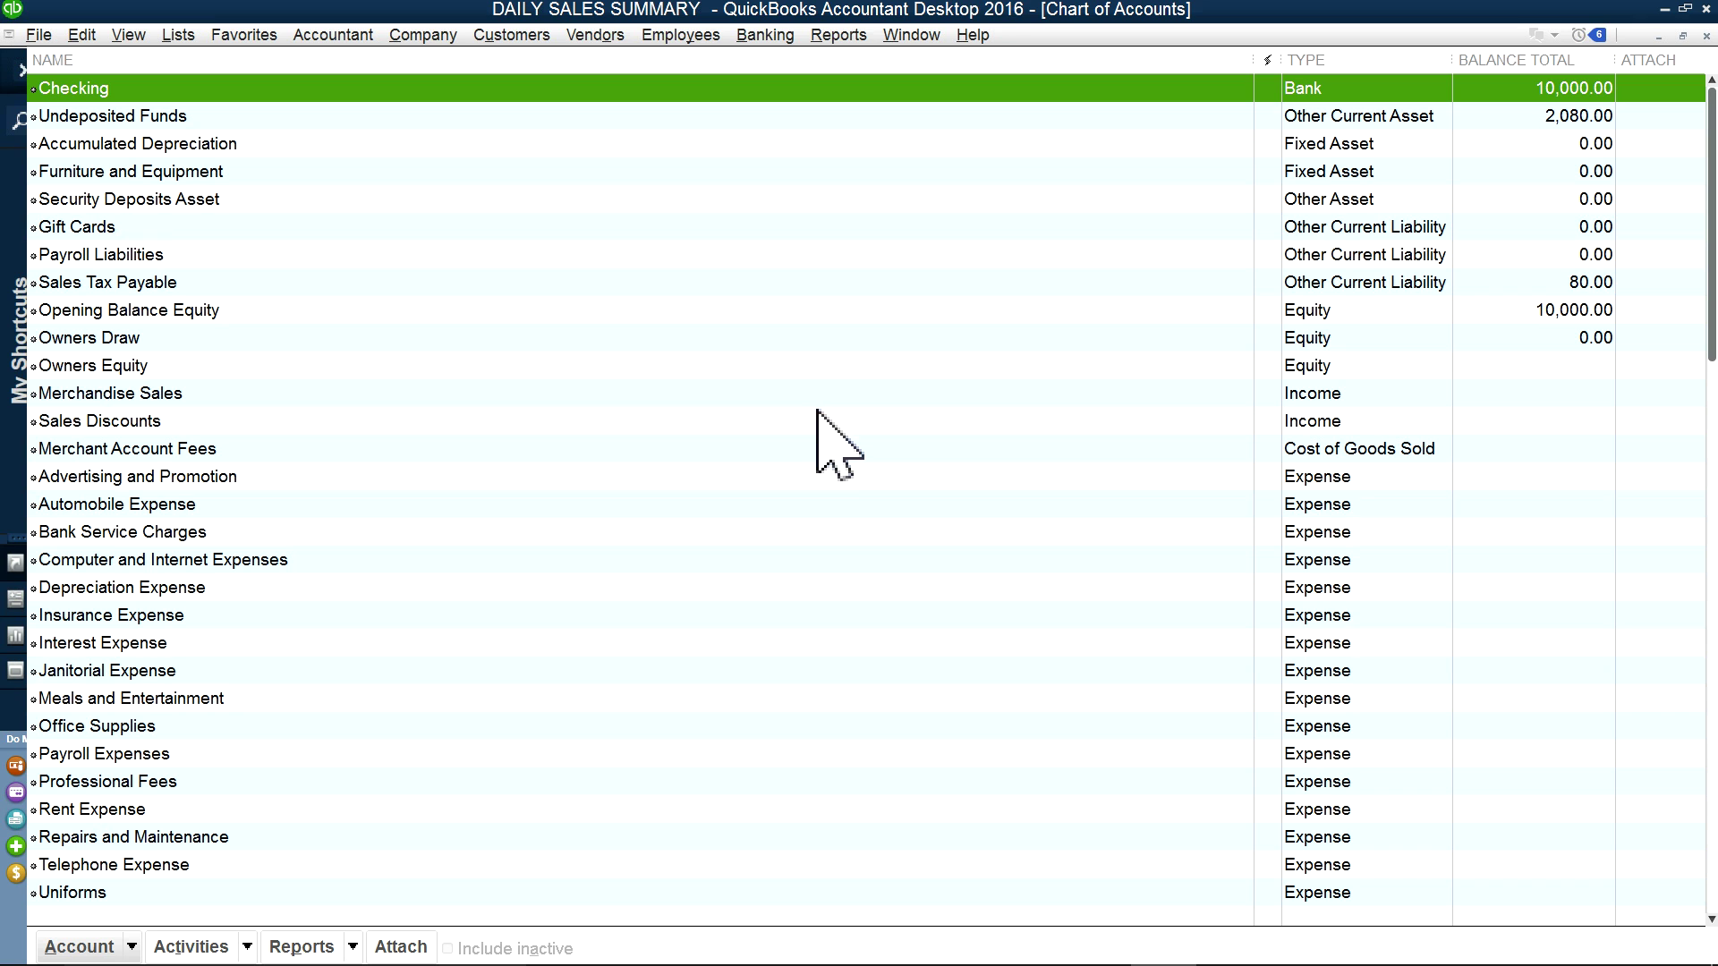
Step: Review the account type, name and tax-line mapping of the Merchandise Sales account, and cancel without changes
{"action": "left_click", "coordinate": [87, 432]}
{"action": "left_click", "coordinate": [90, 453]}
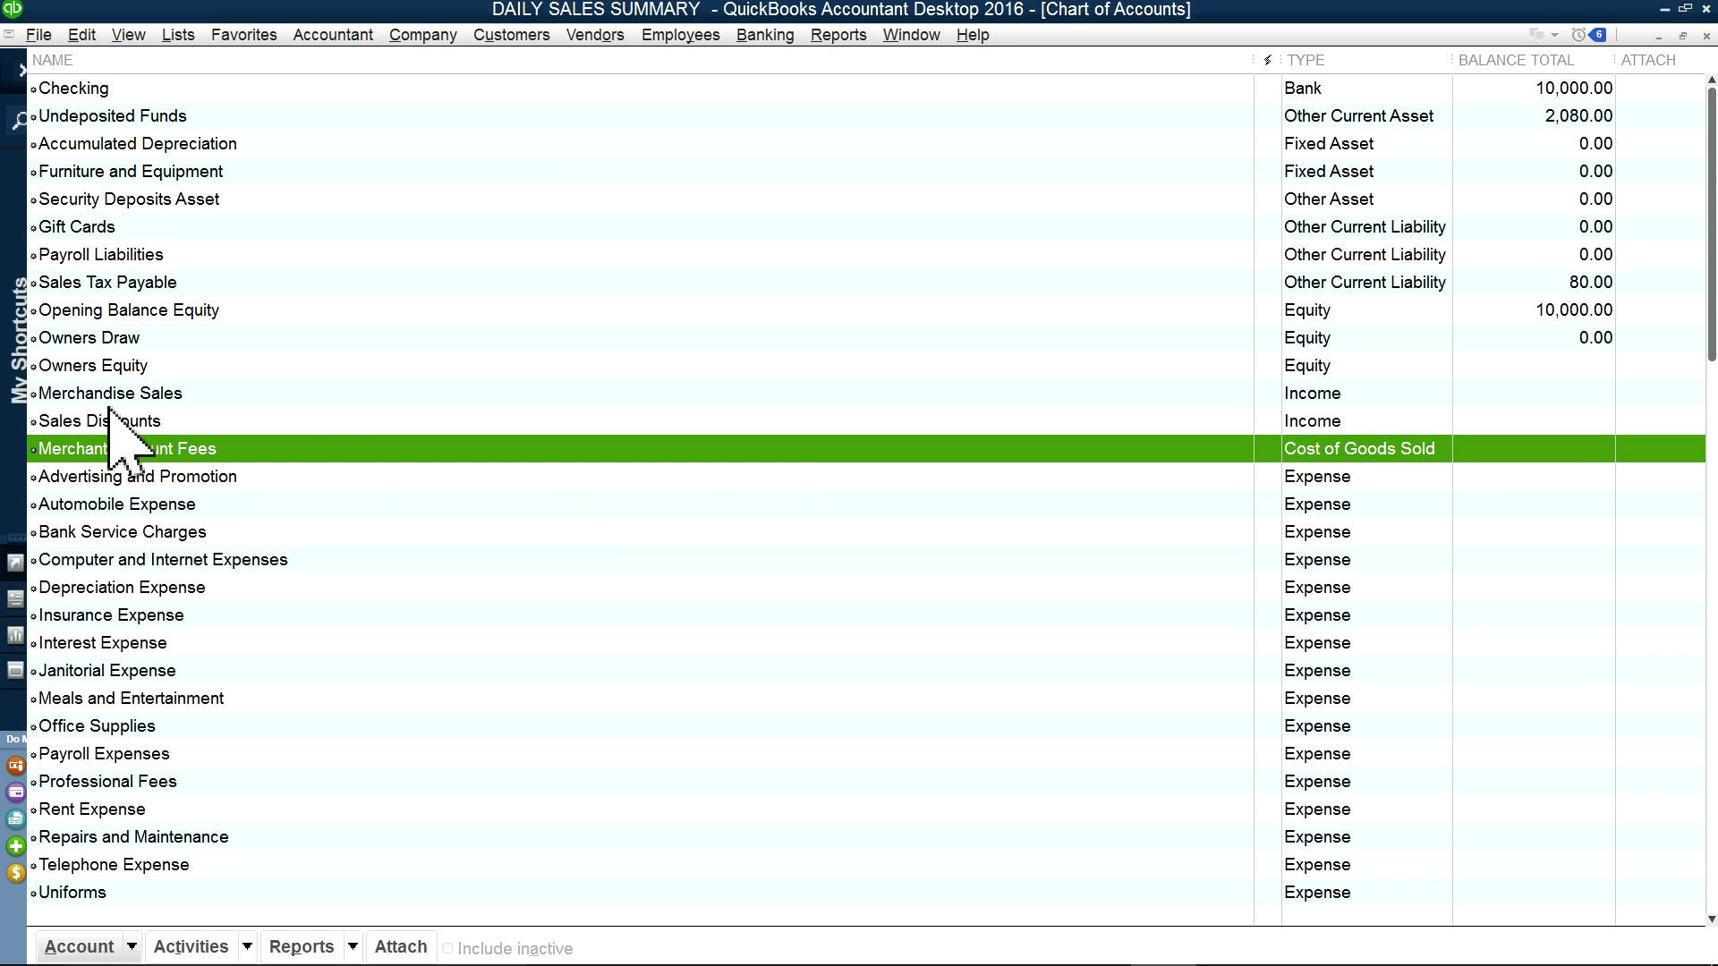
{"action": "left_click", "coordinate": [151, 397]}
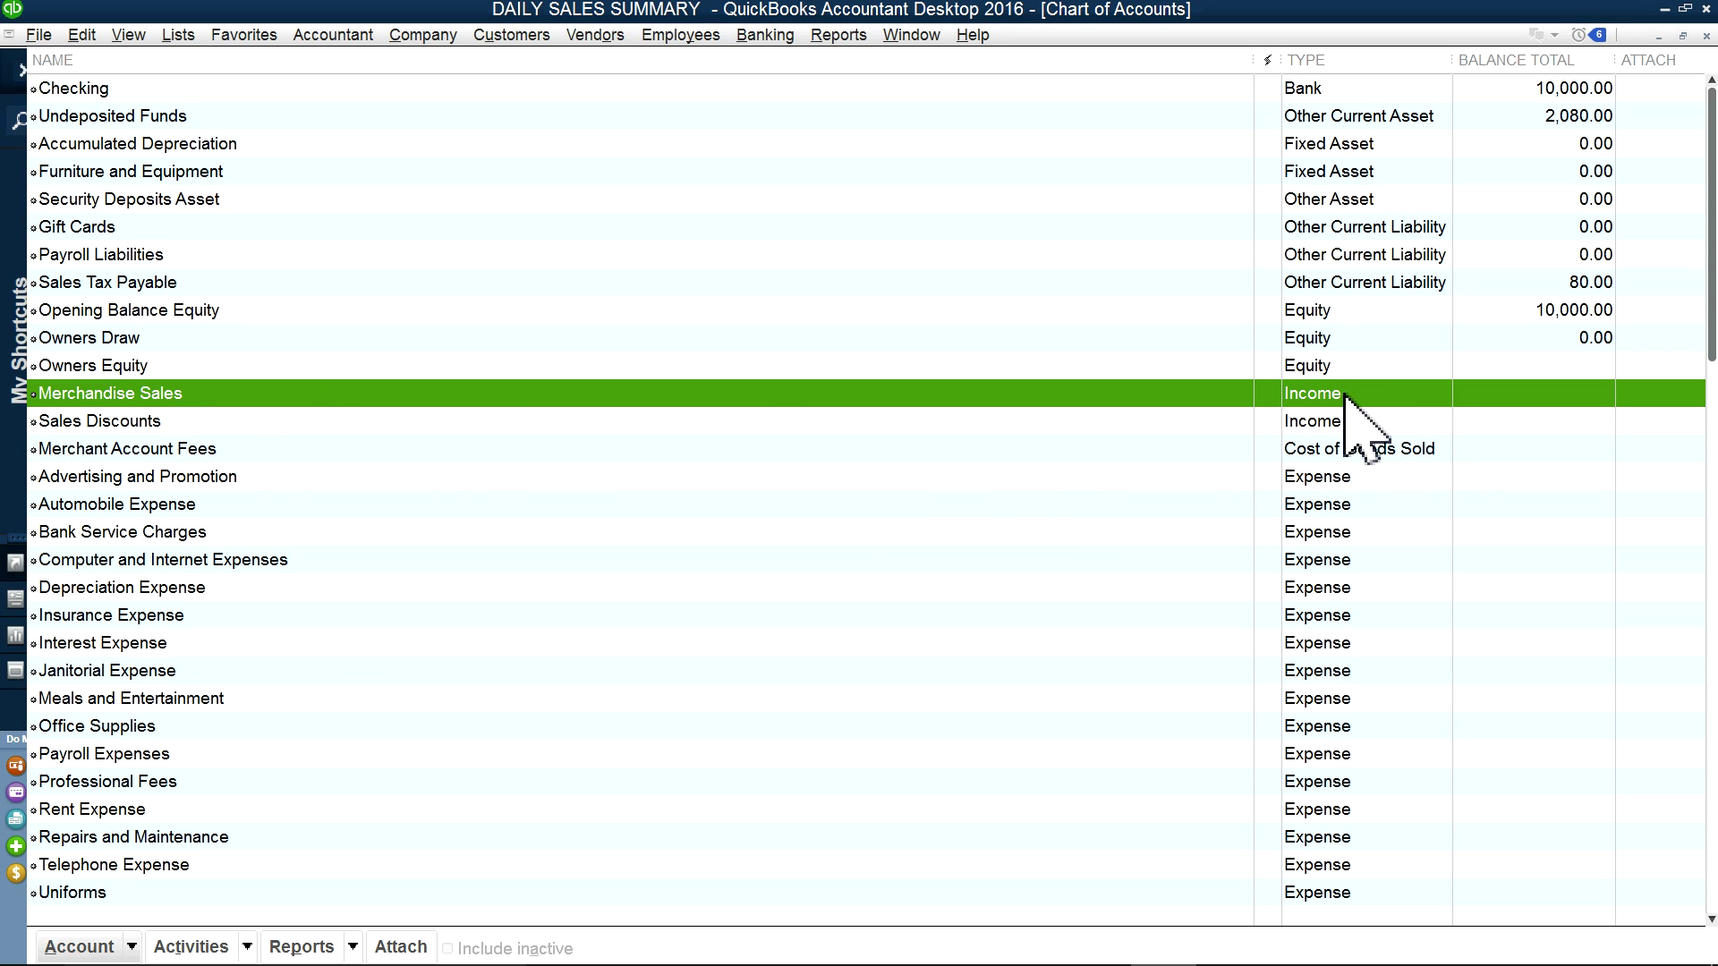
{"action": "right_click", "coordinate": [285, 394]}
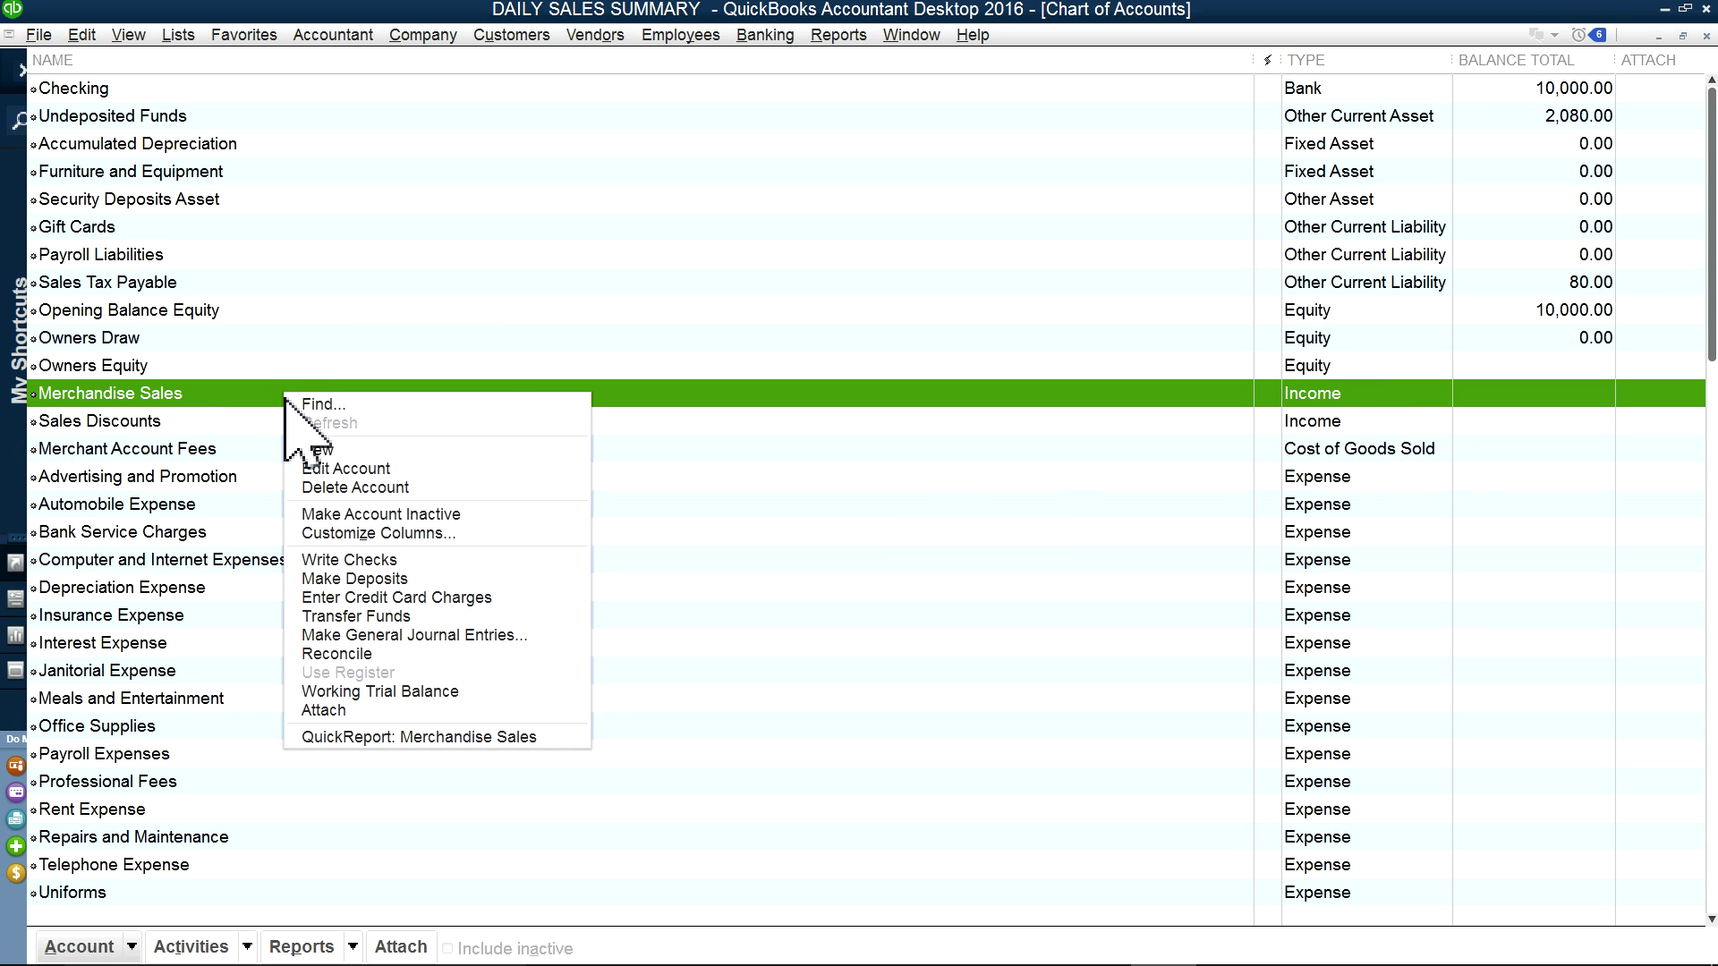
{"action": "left_click", "coordinate": [327, 469]}
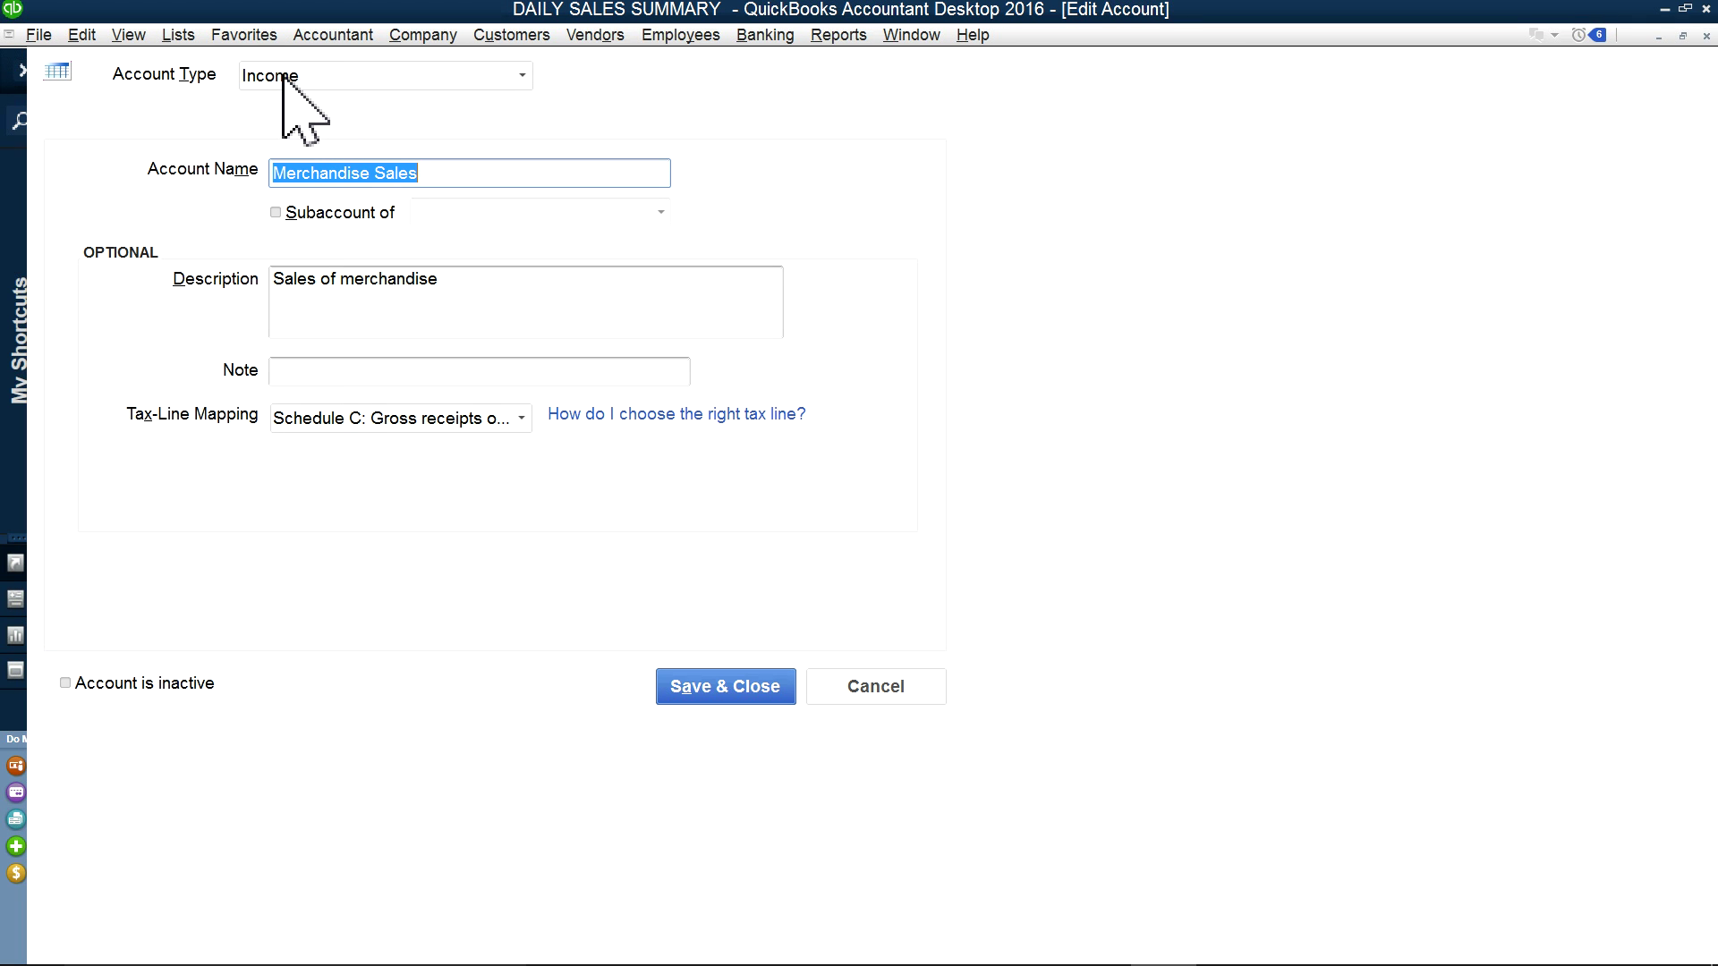
{"action": "left_click", "coordinate": [477, 182]}
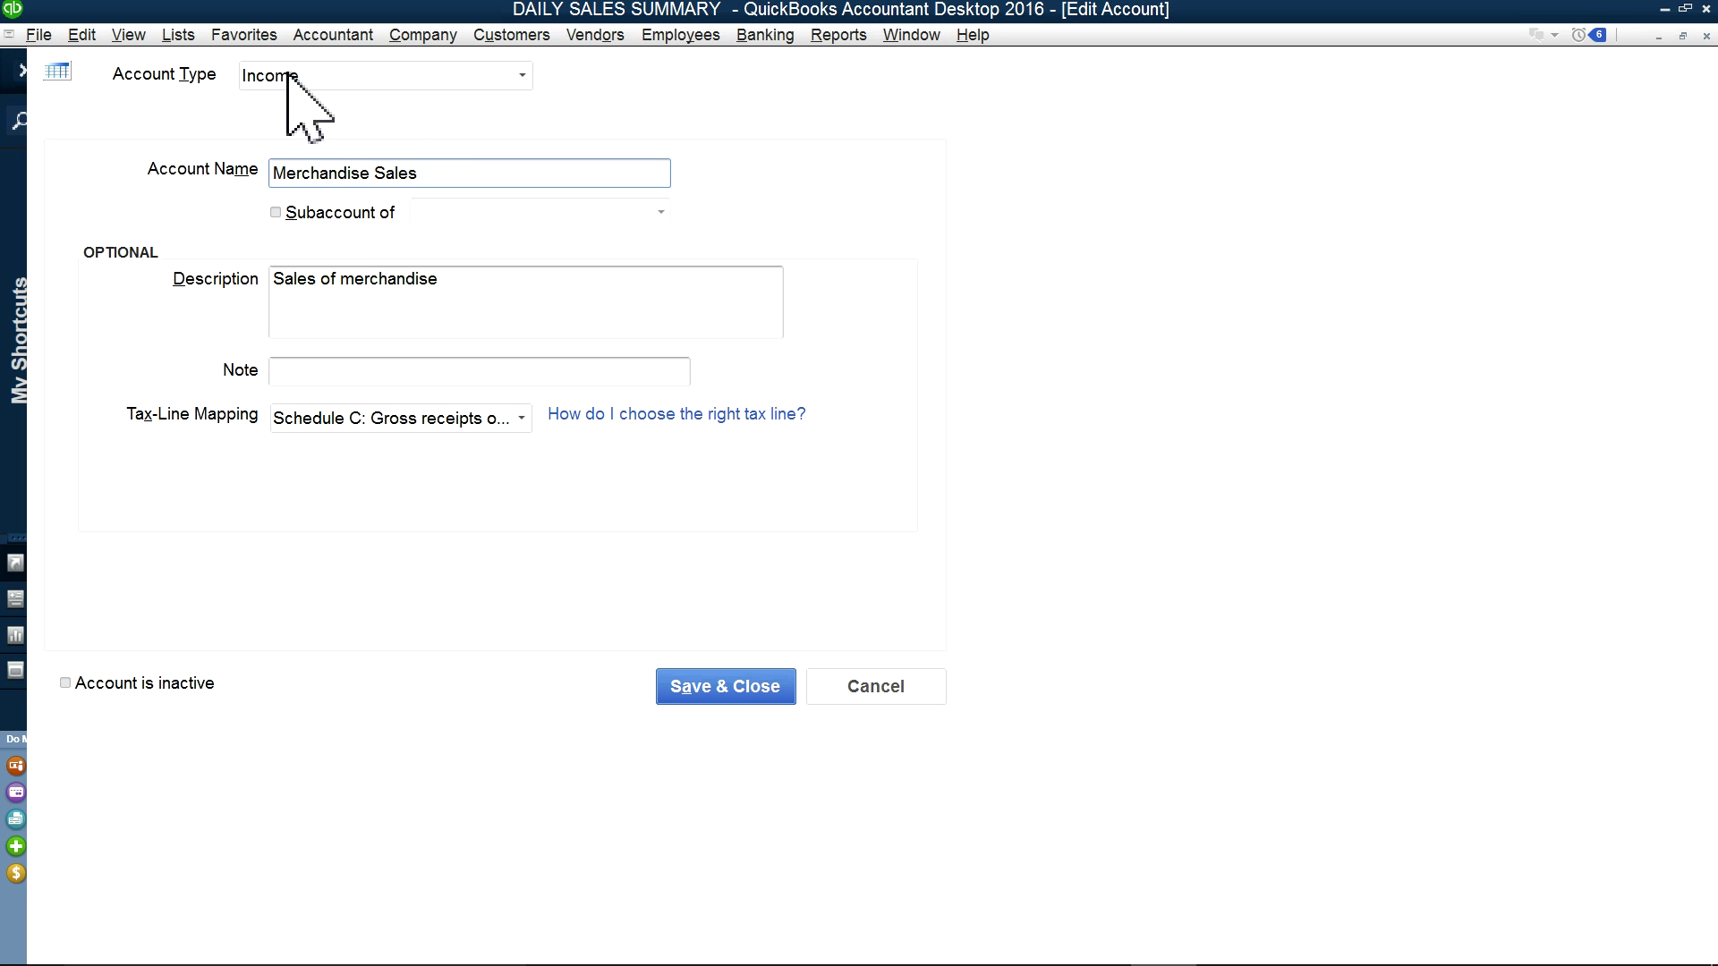
{"action": "left_click", "coordinate": [891, 687]}
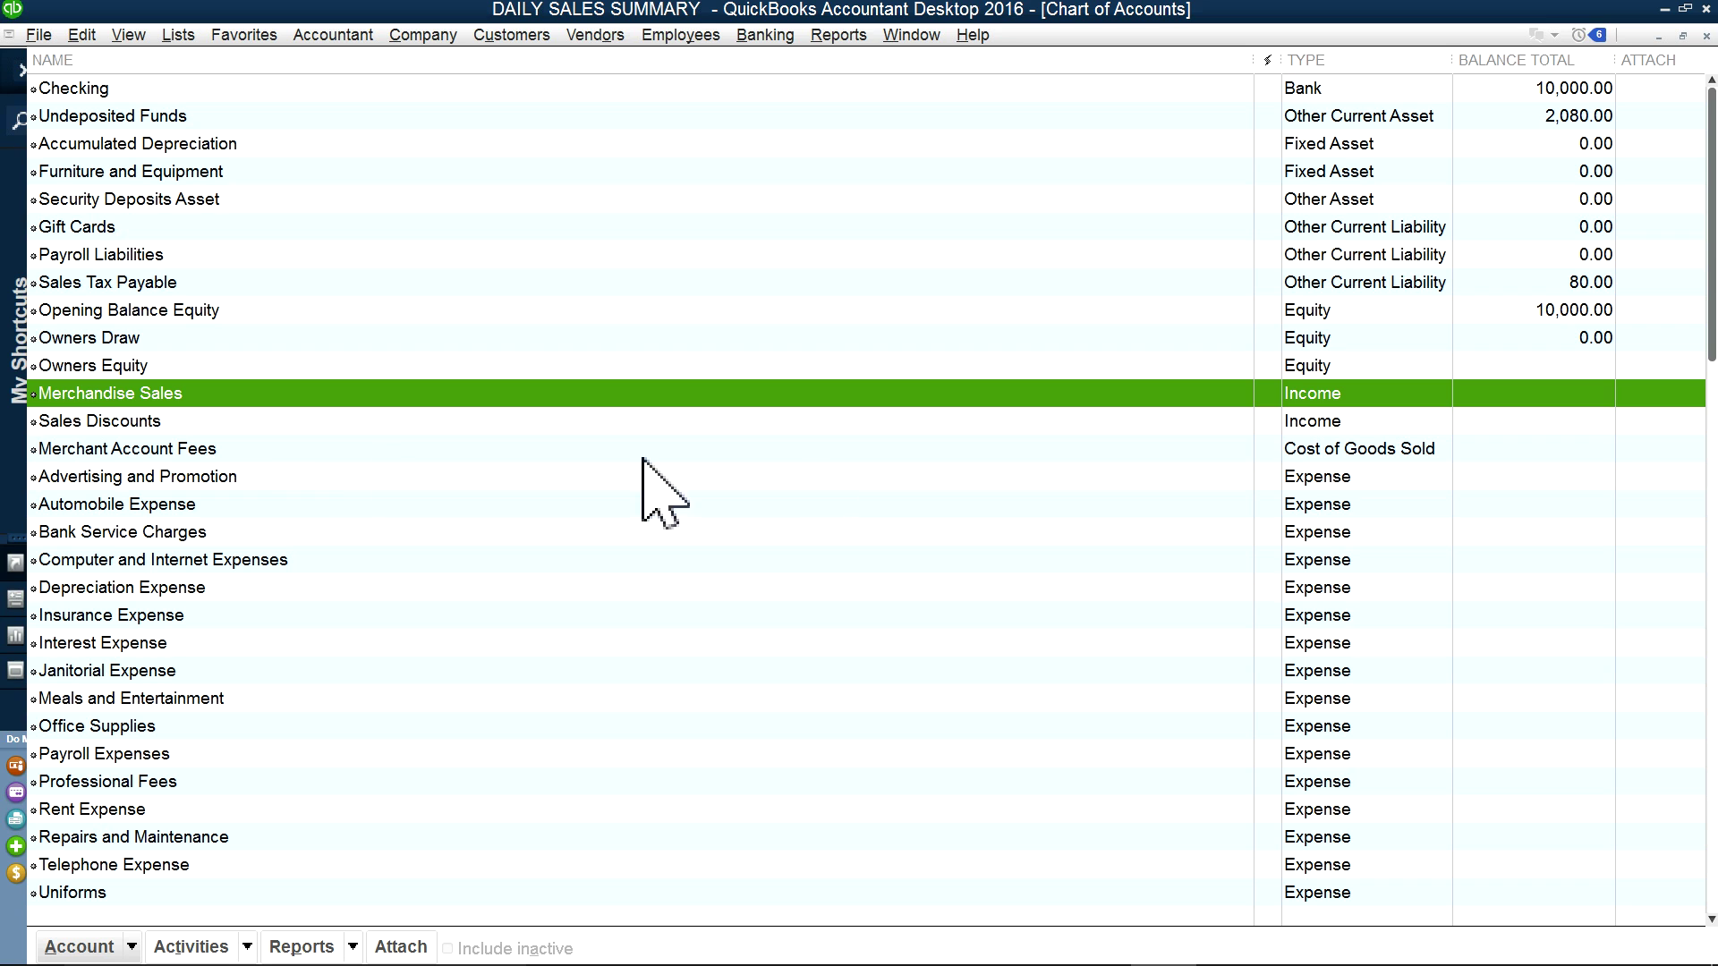
Step: Compare the account types of Merchant Account Fees and Merchandise Sales in the chart of accounts
{"action": "left_click", "coordinate": [186, 449]}
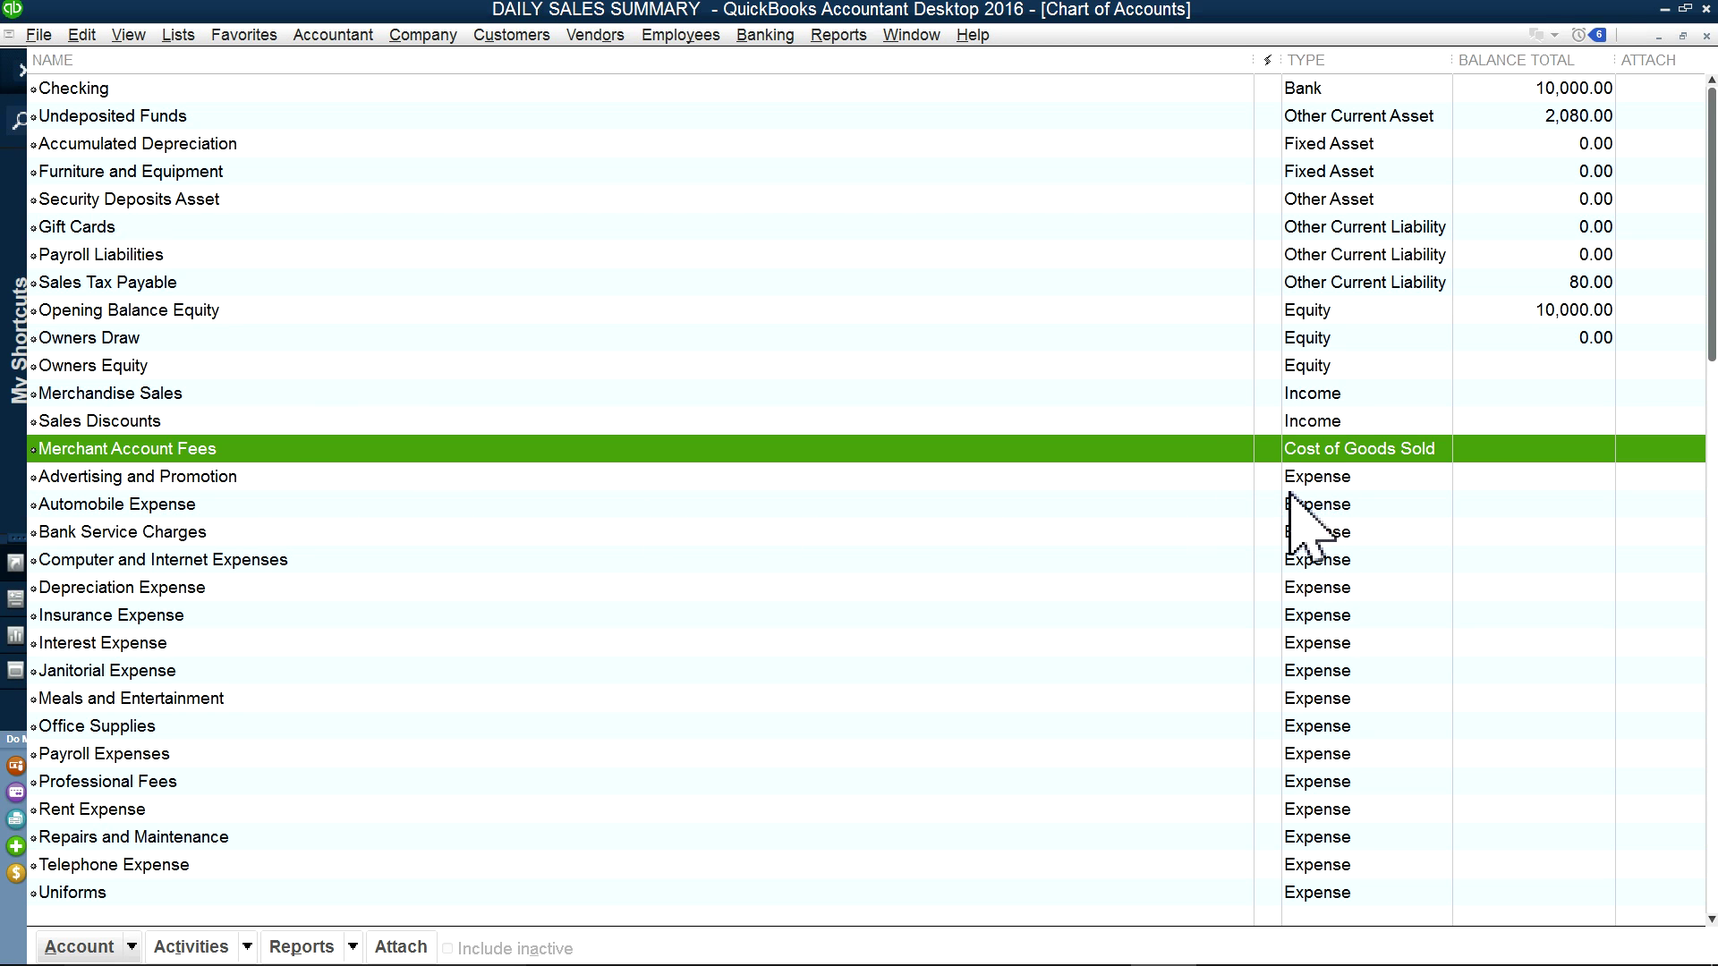
{"action": "left_click", "coordinate": [115, 399]}
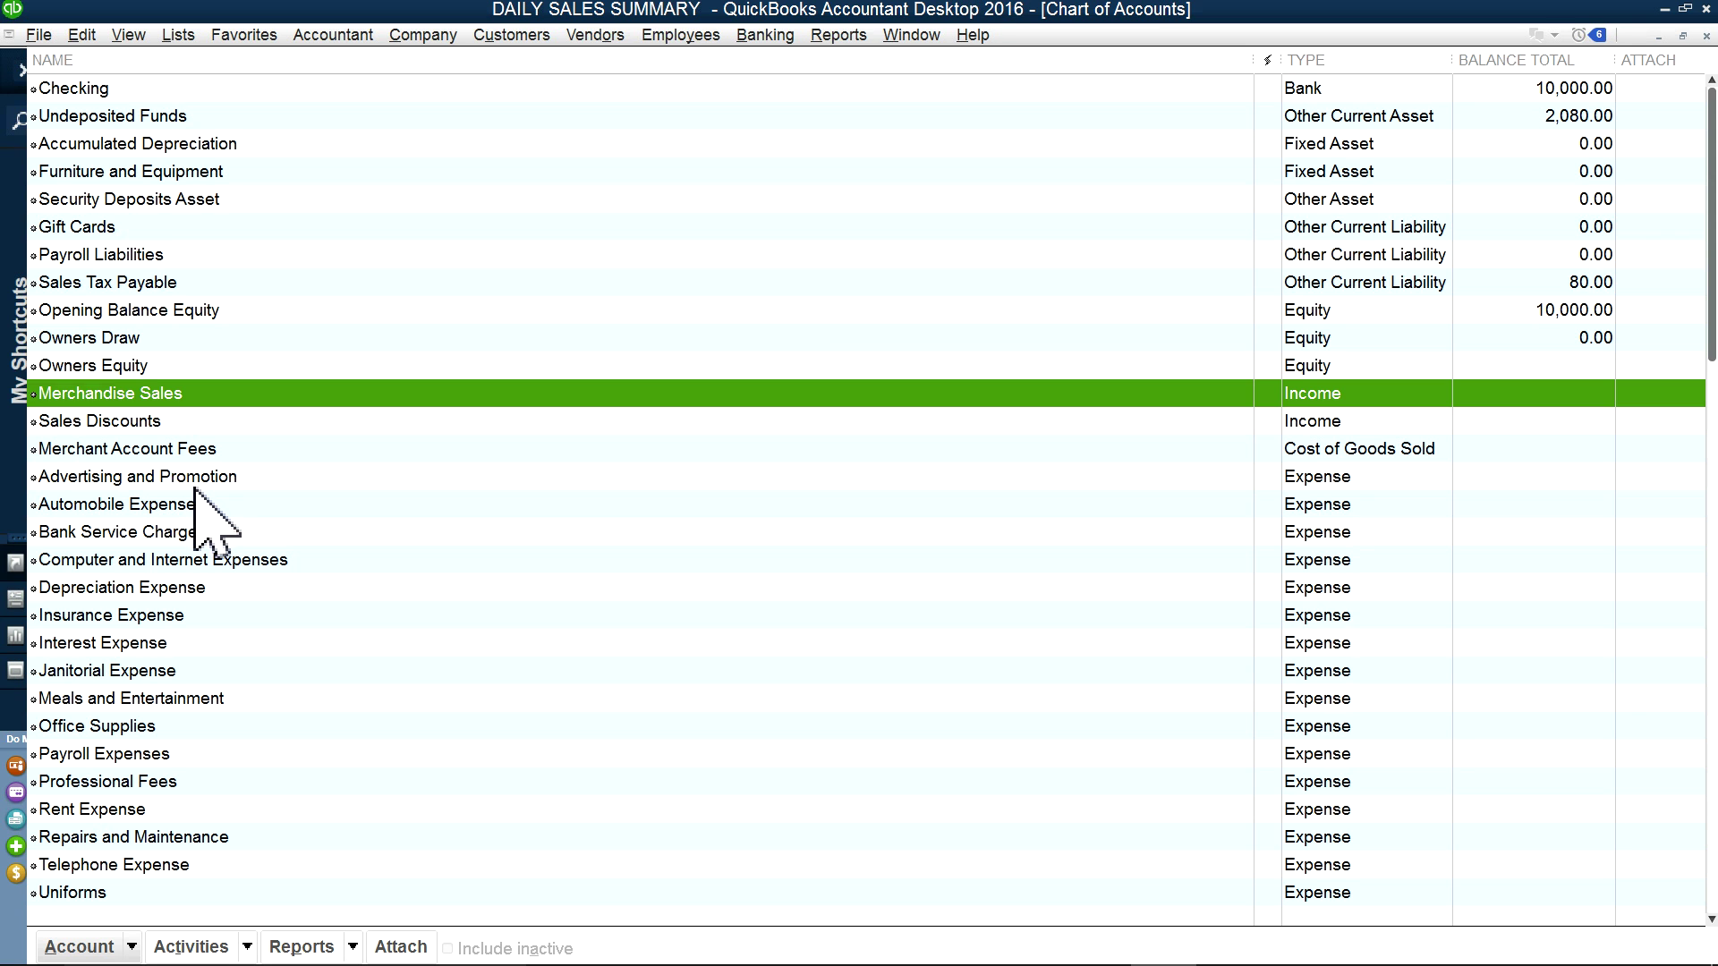
{"action": "left_click", "coordinate": [1297, 450]}
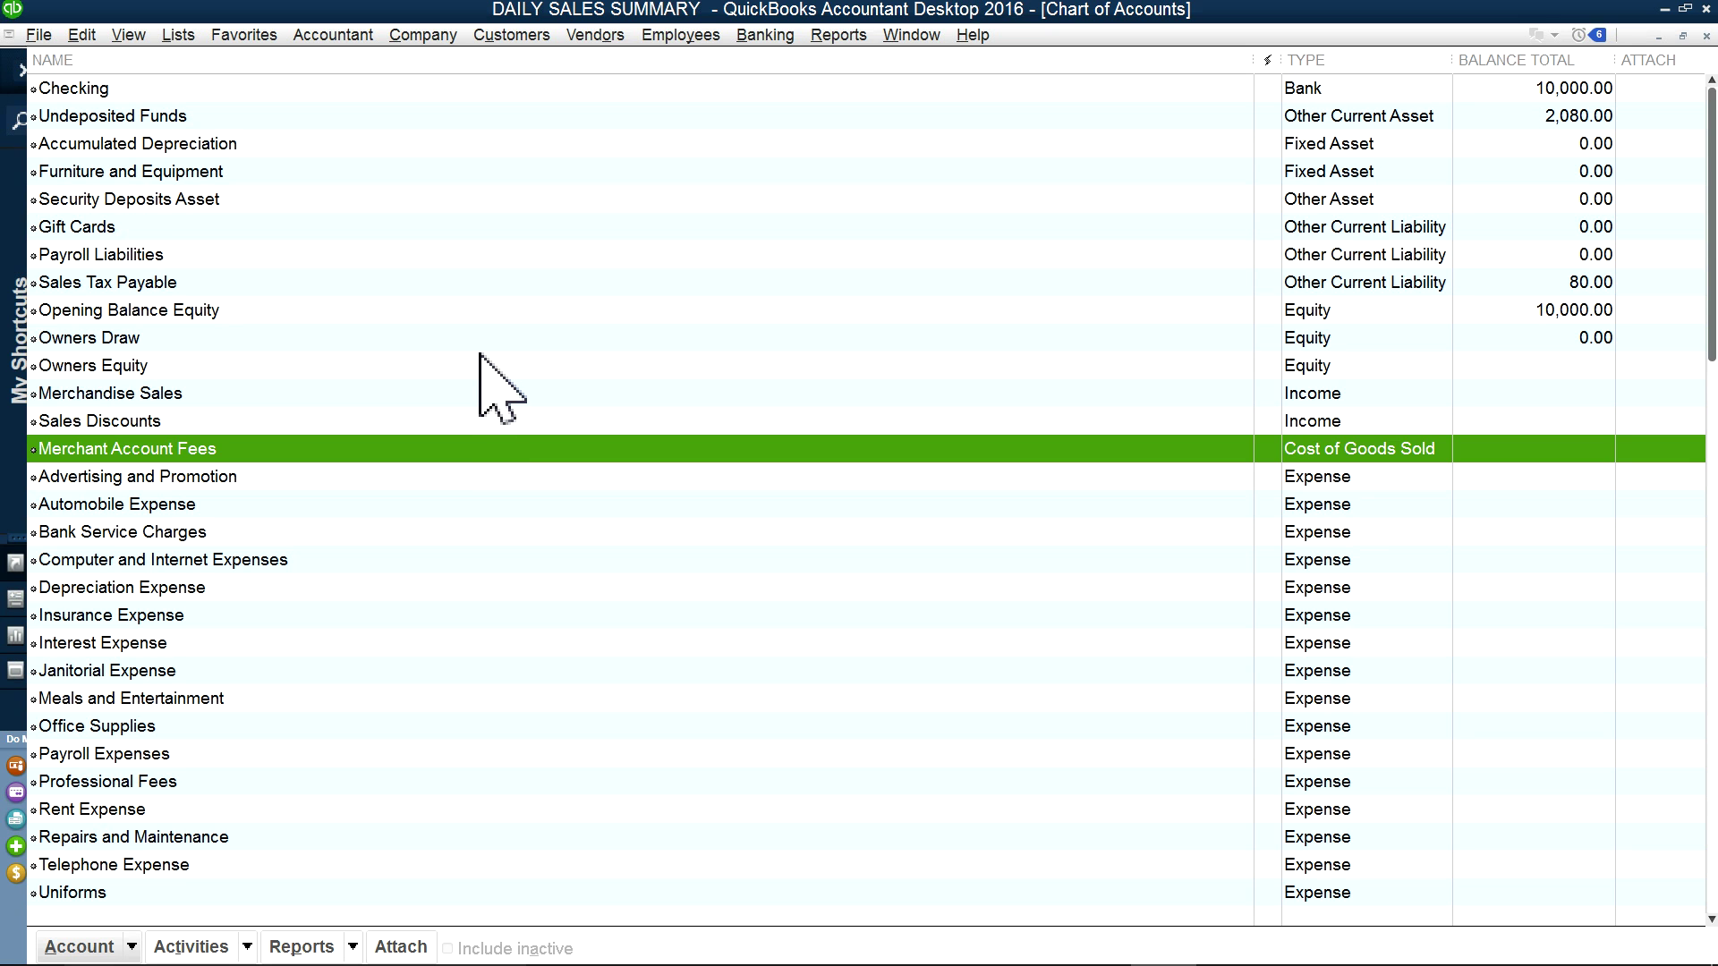
Step: Open the Gift Cards account for editing to examine its account type, and cancel without changes
{"action": "left_click", "coordinate": [113, 229]}
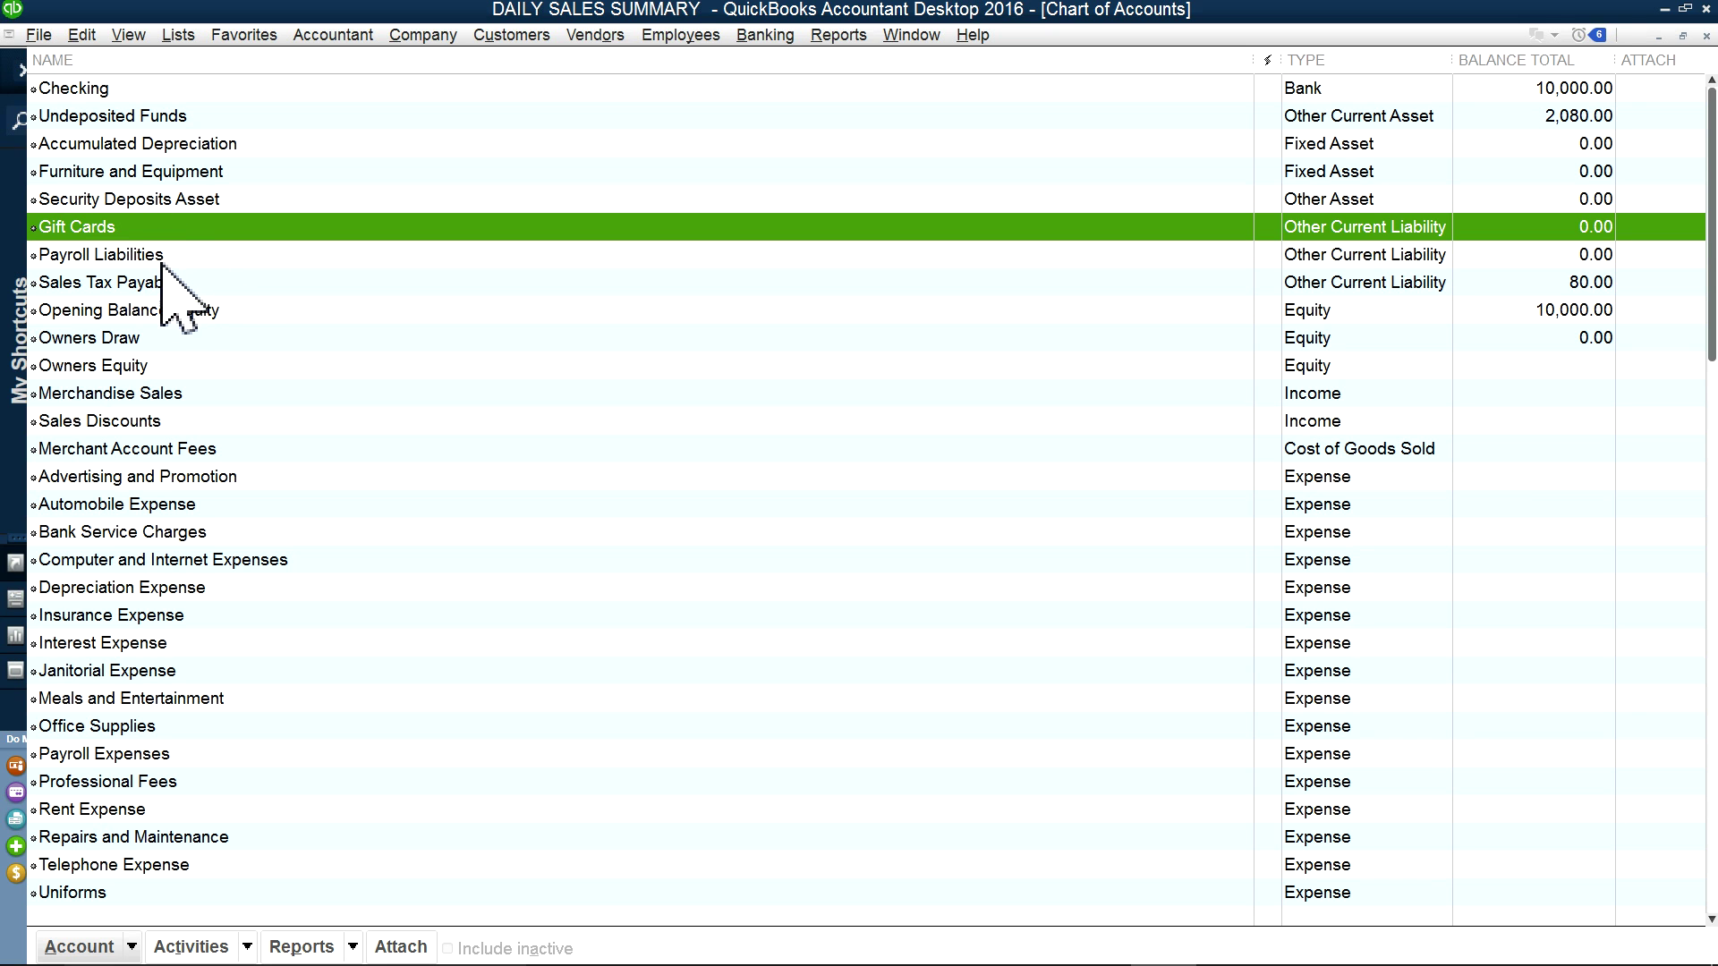
{"action": "right_click", "coordinate": [106, 232]}
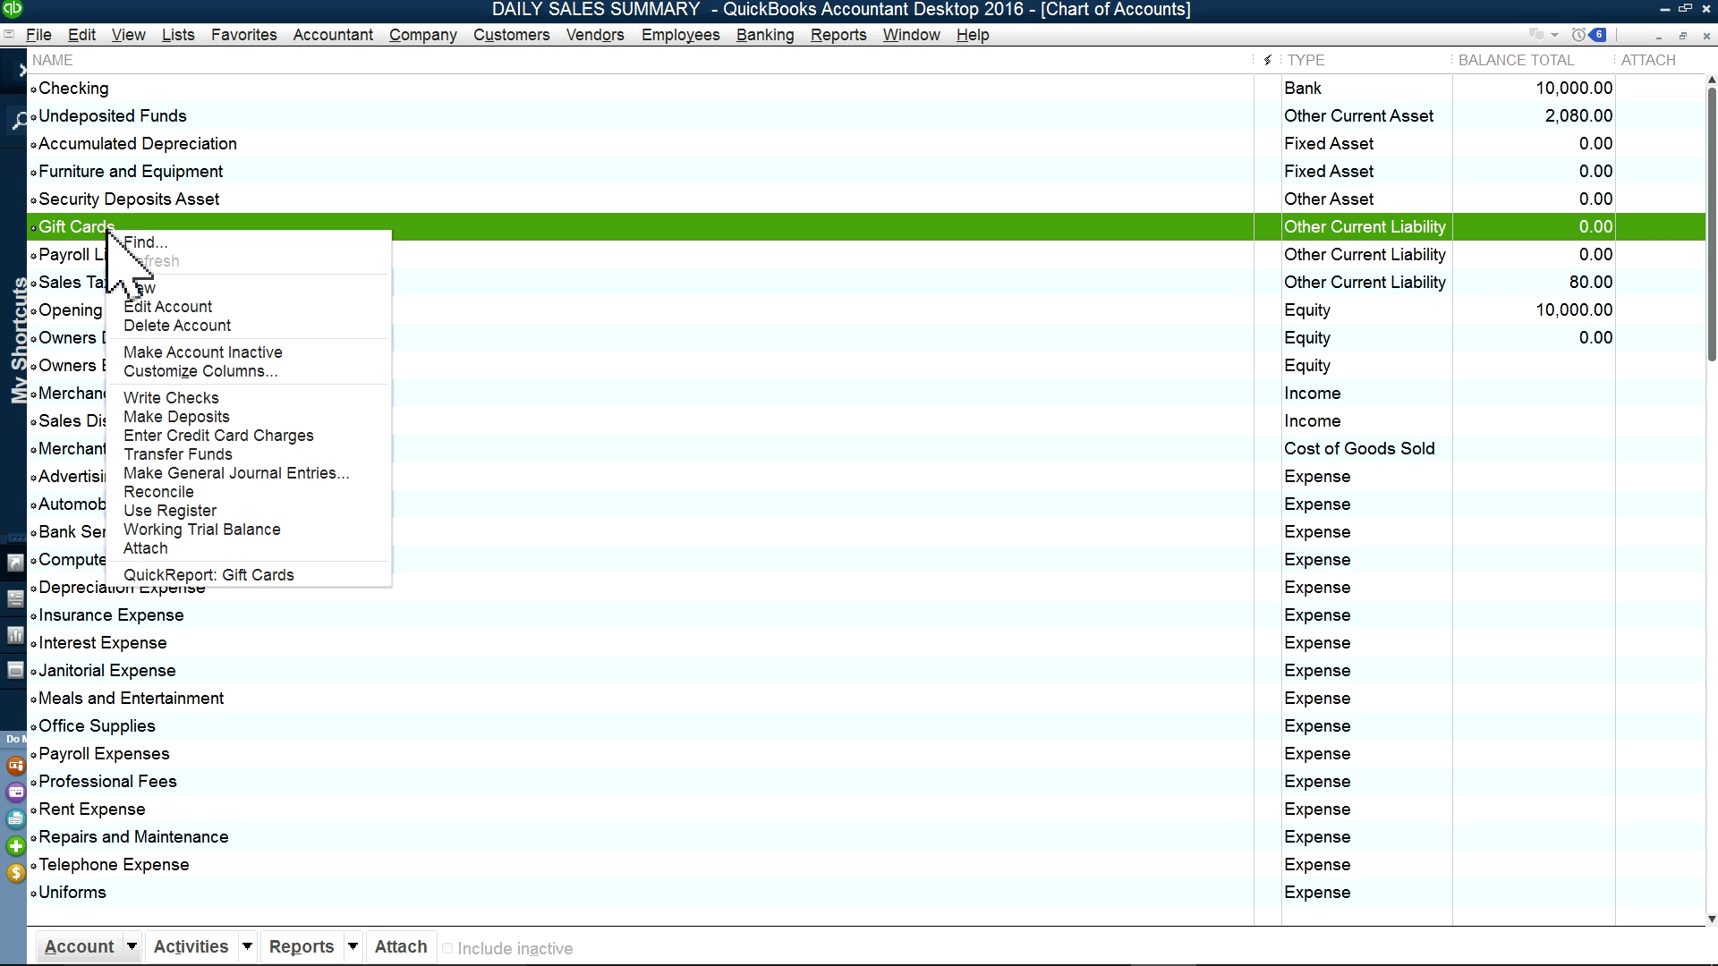
{"action": "left_click", "coordinate": [268, 307]}
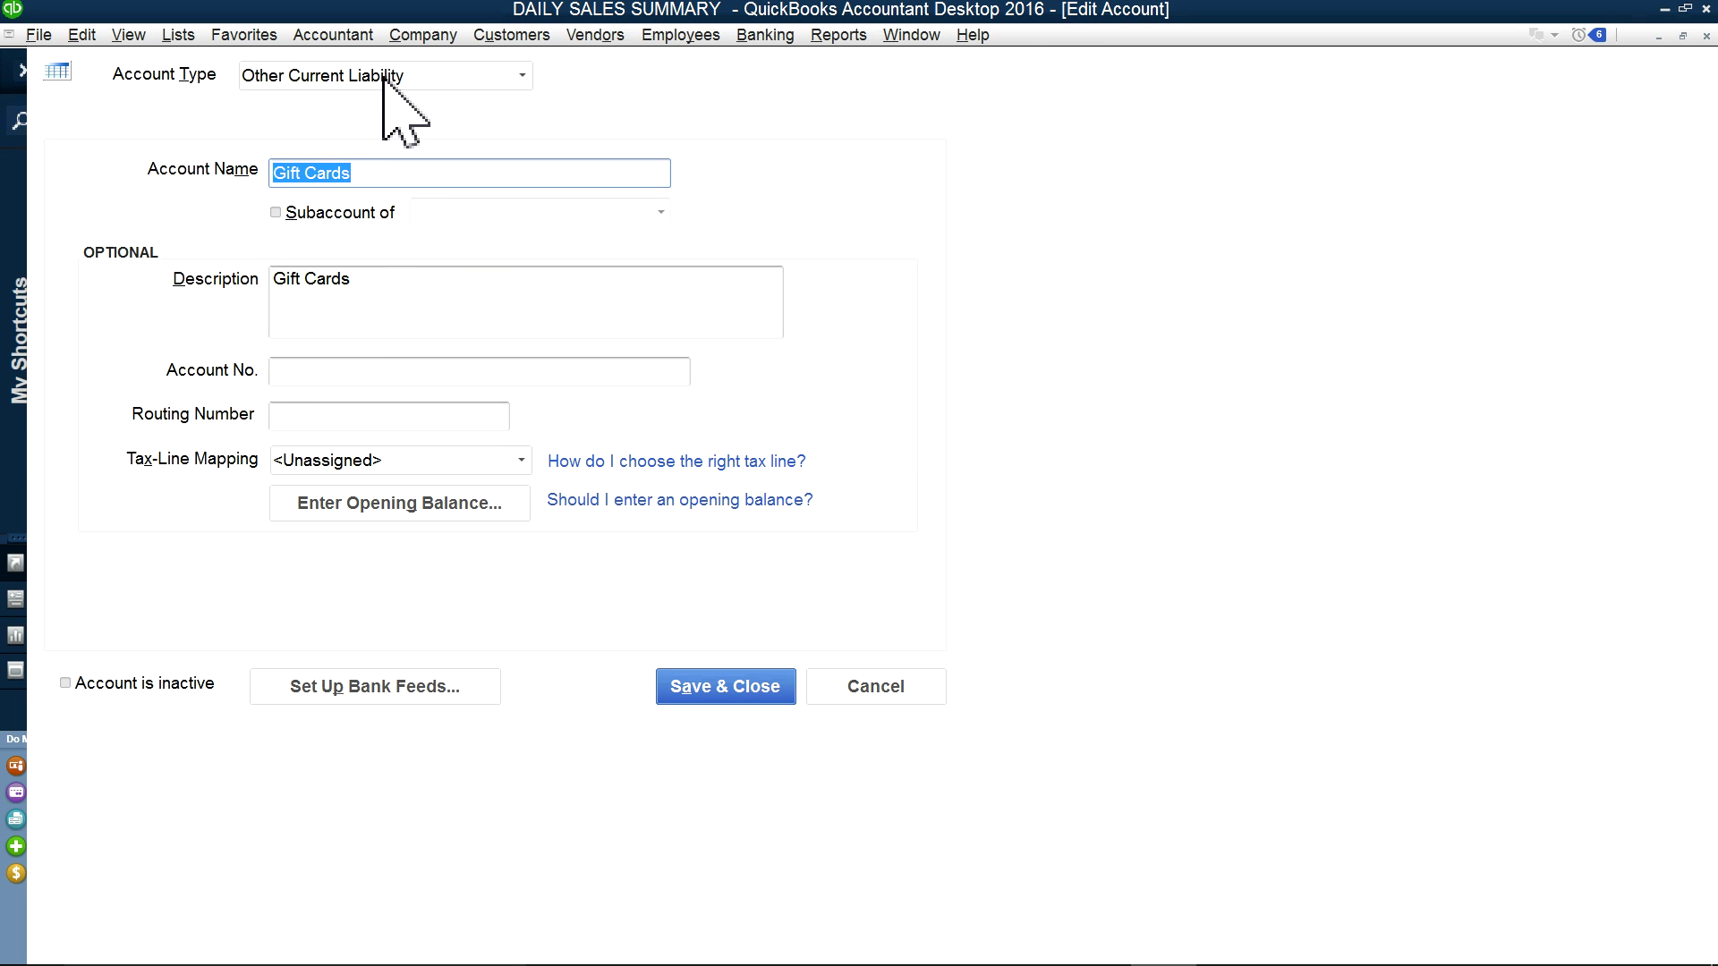
{"action": "left_click", "coordinate": [876, 688]}
Step: Start a new account with the other account type Other Current Liability, and cancel its creation
{"action": "left_click", "coordinate": [130, 959]}
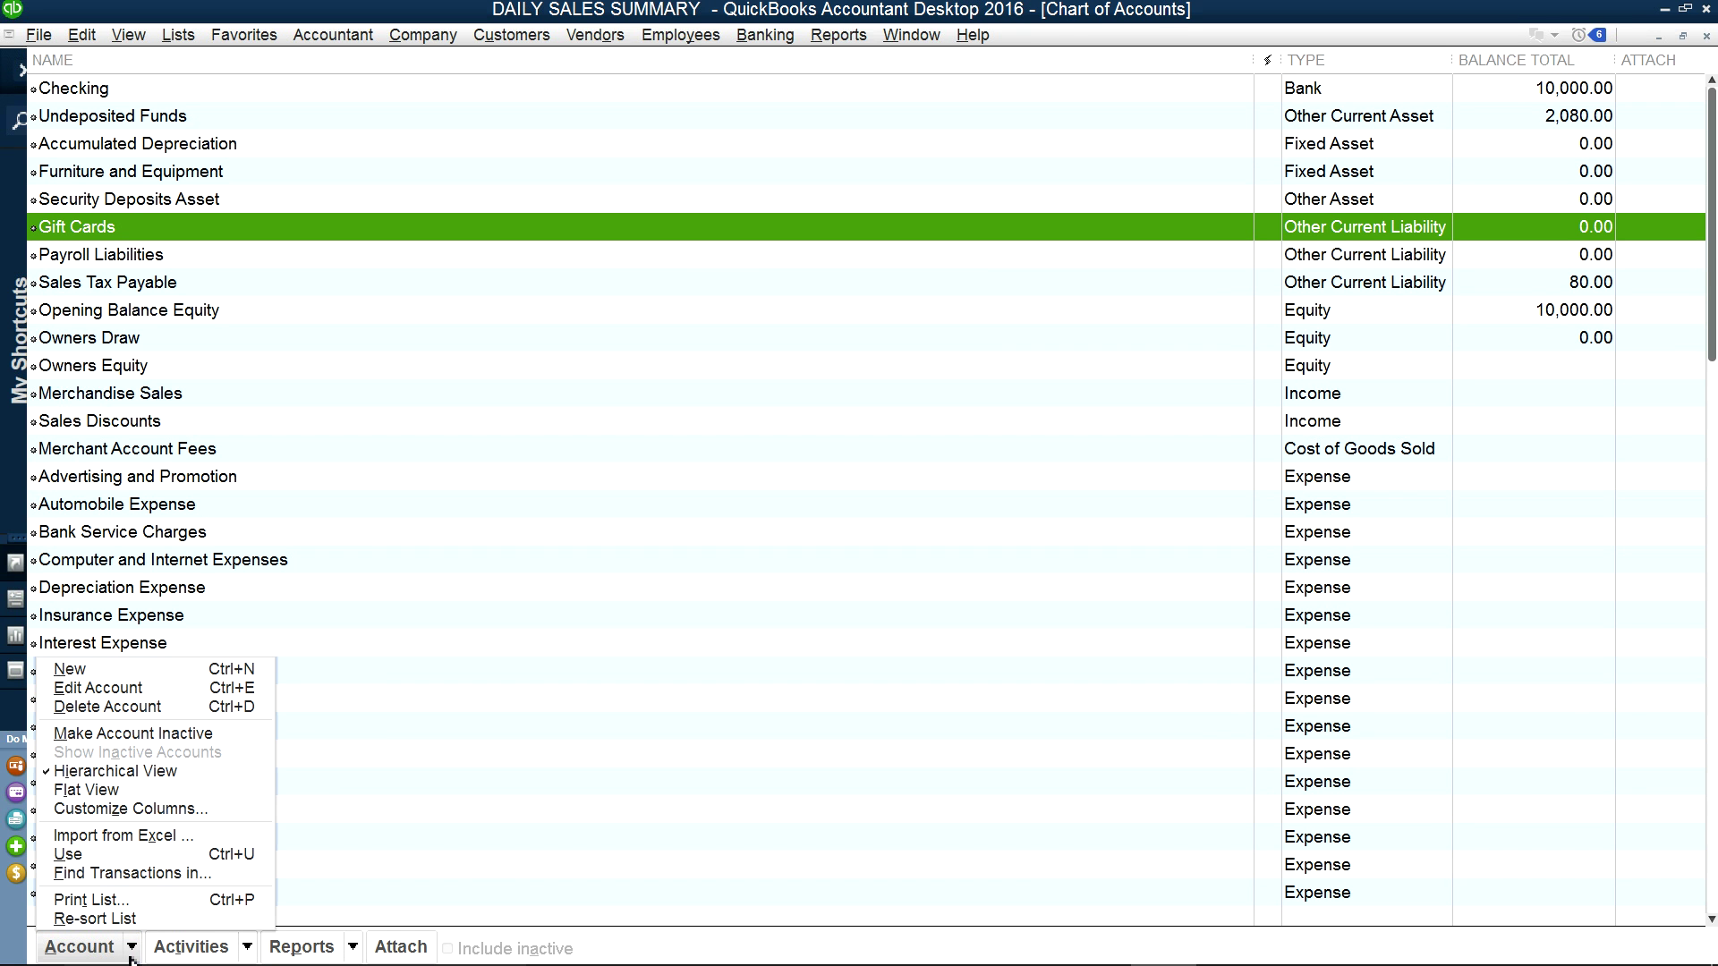
{"action": "left_click", "coordinate": [96, 677]}
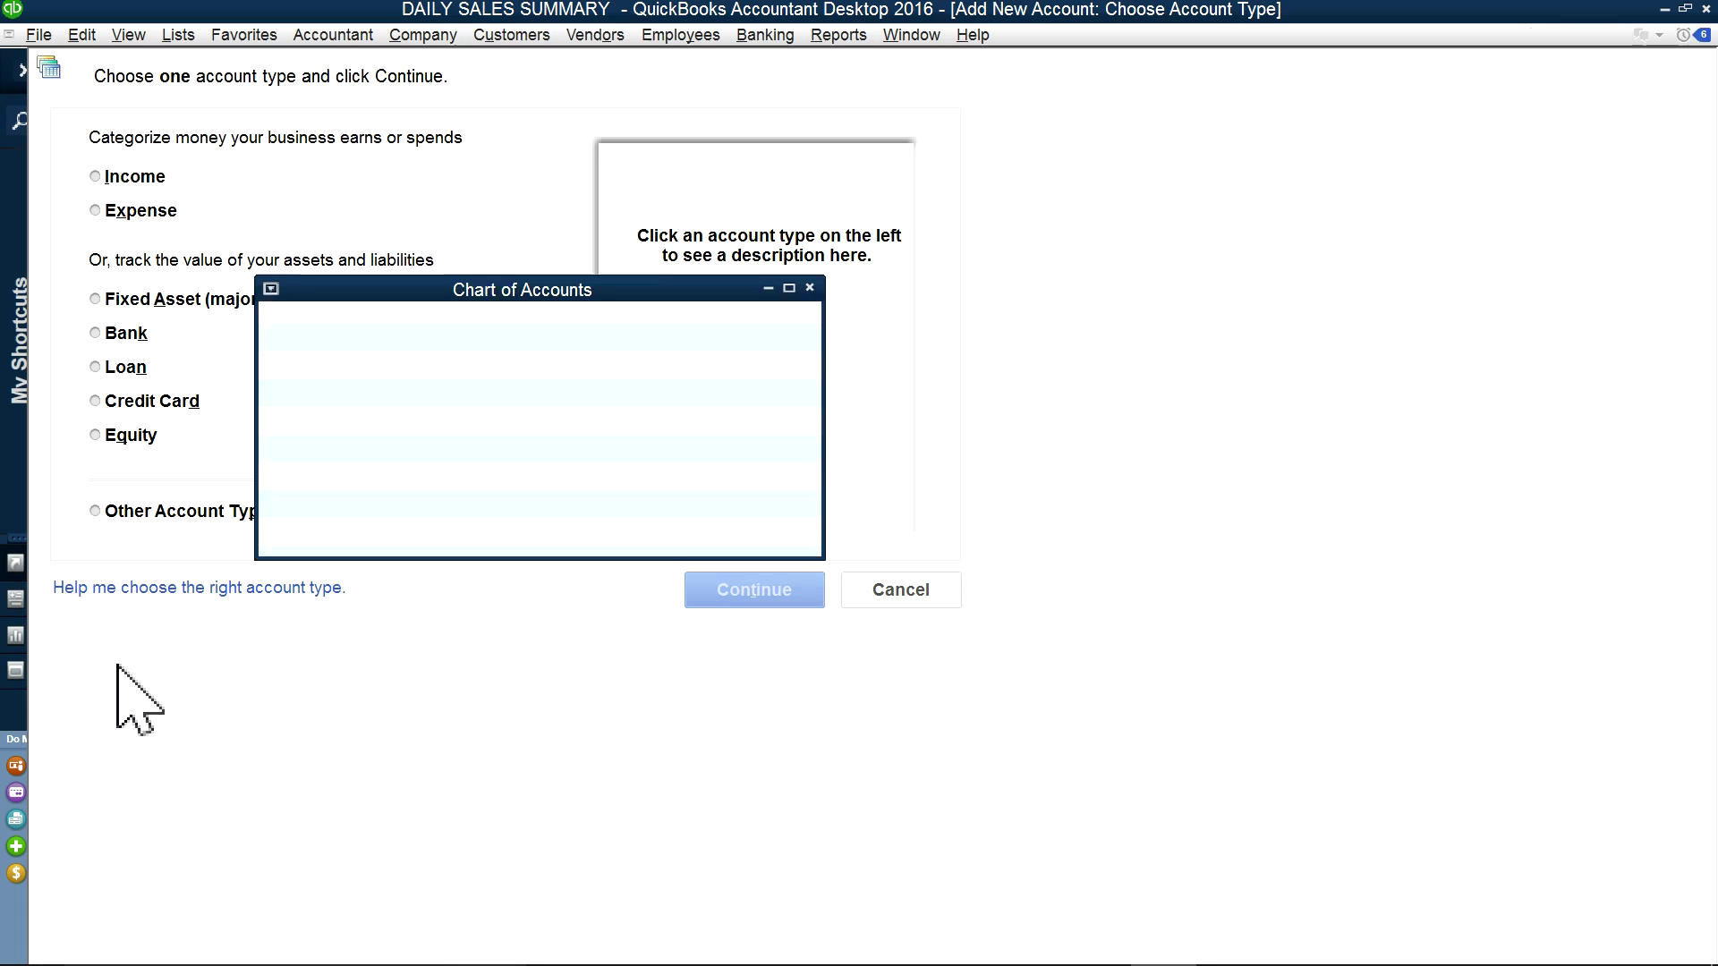
{"action": "left_click", "coordinate": [102, 512]}
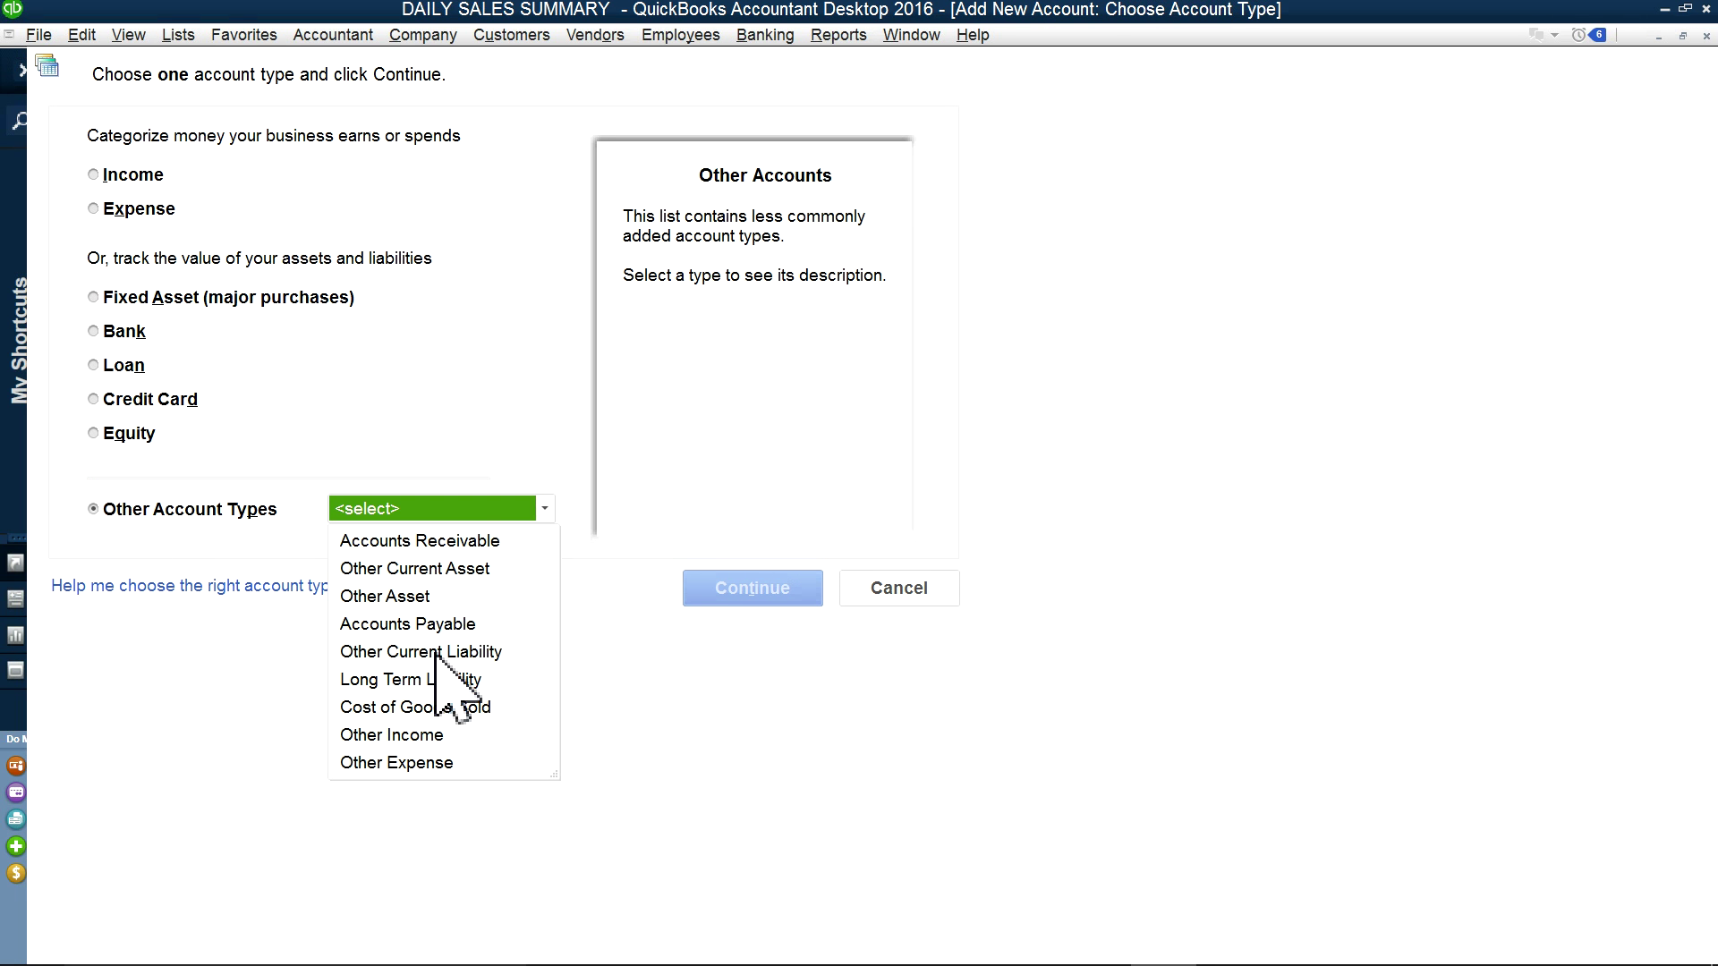
{"action": "left_click", "coordinate": [456, 654]}
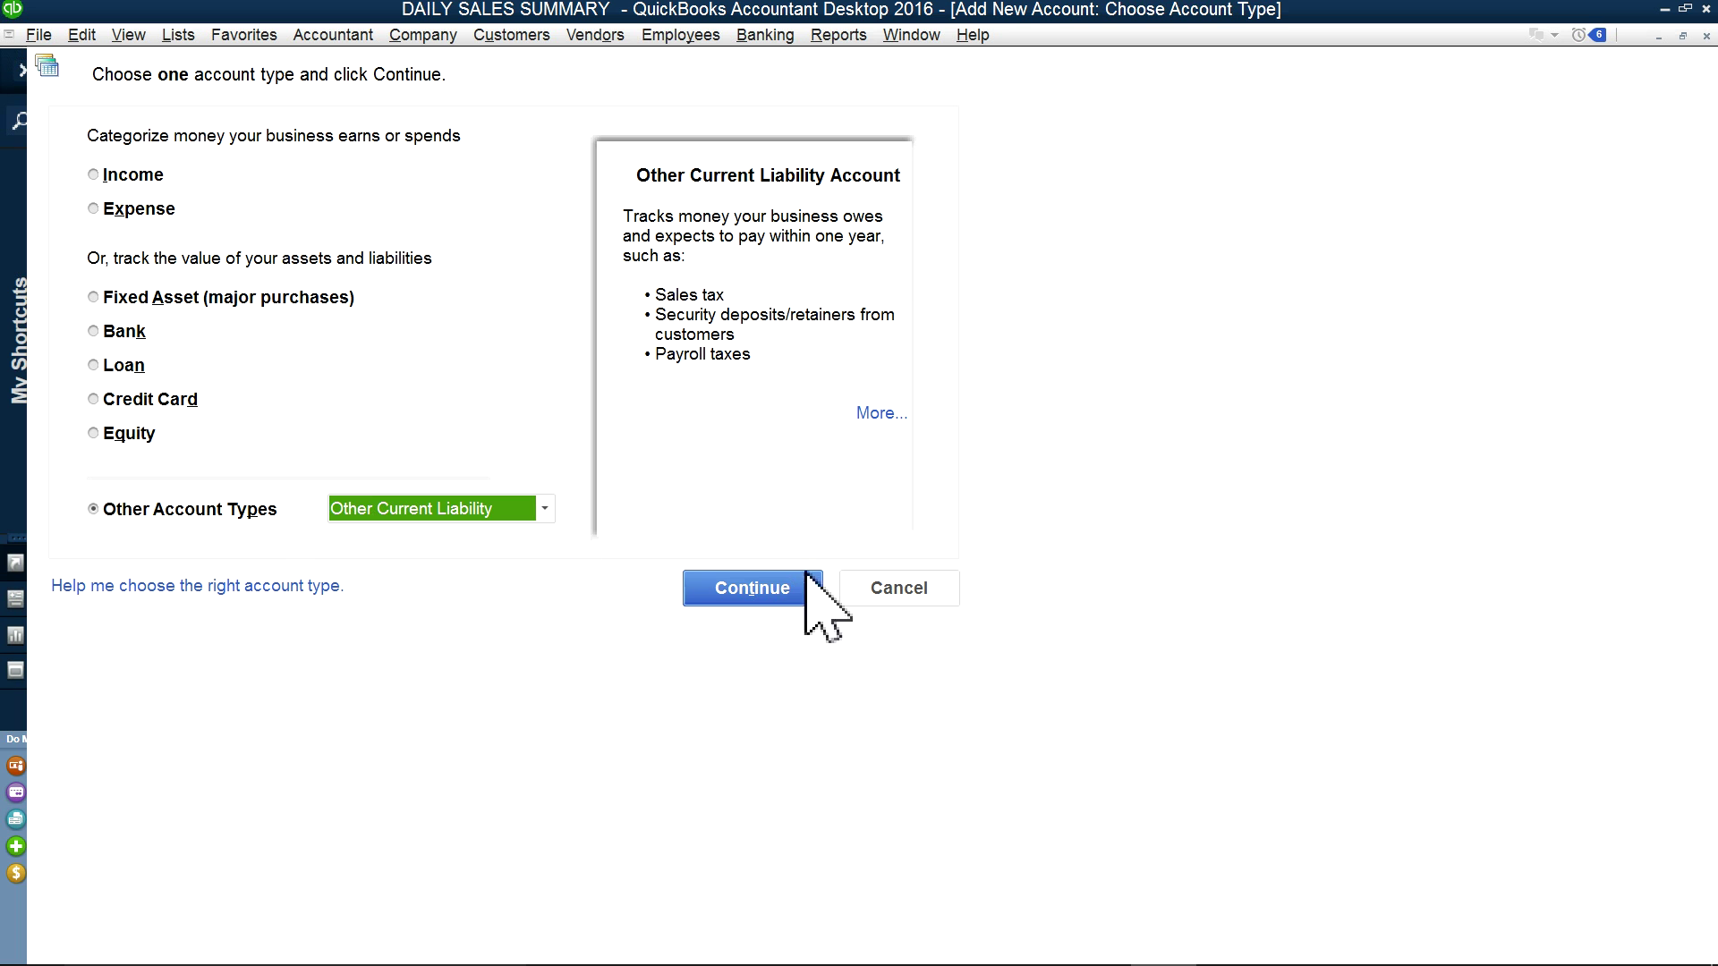
{"action": "left_click", "coordinate": [886, 588]}
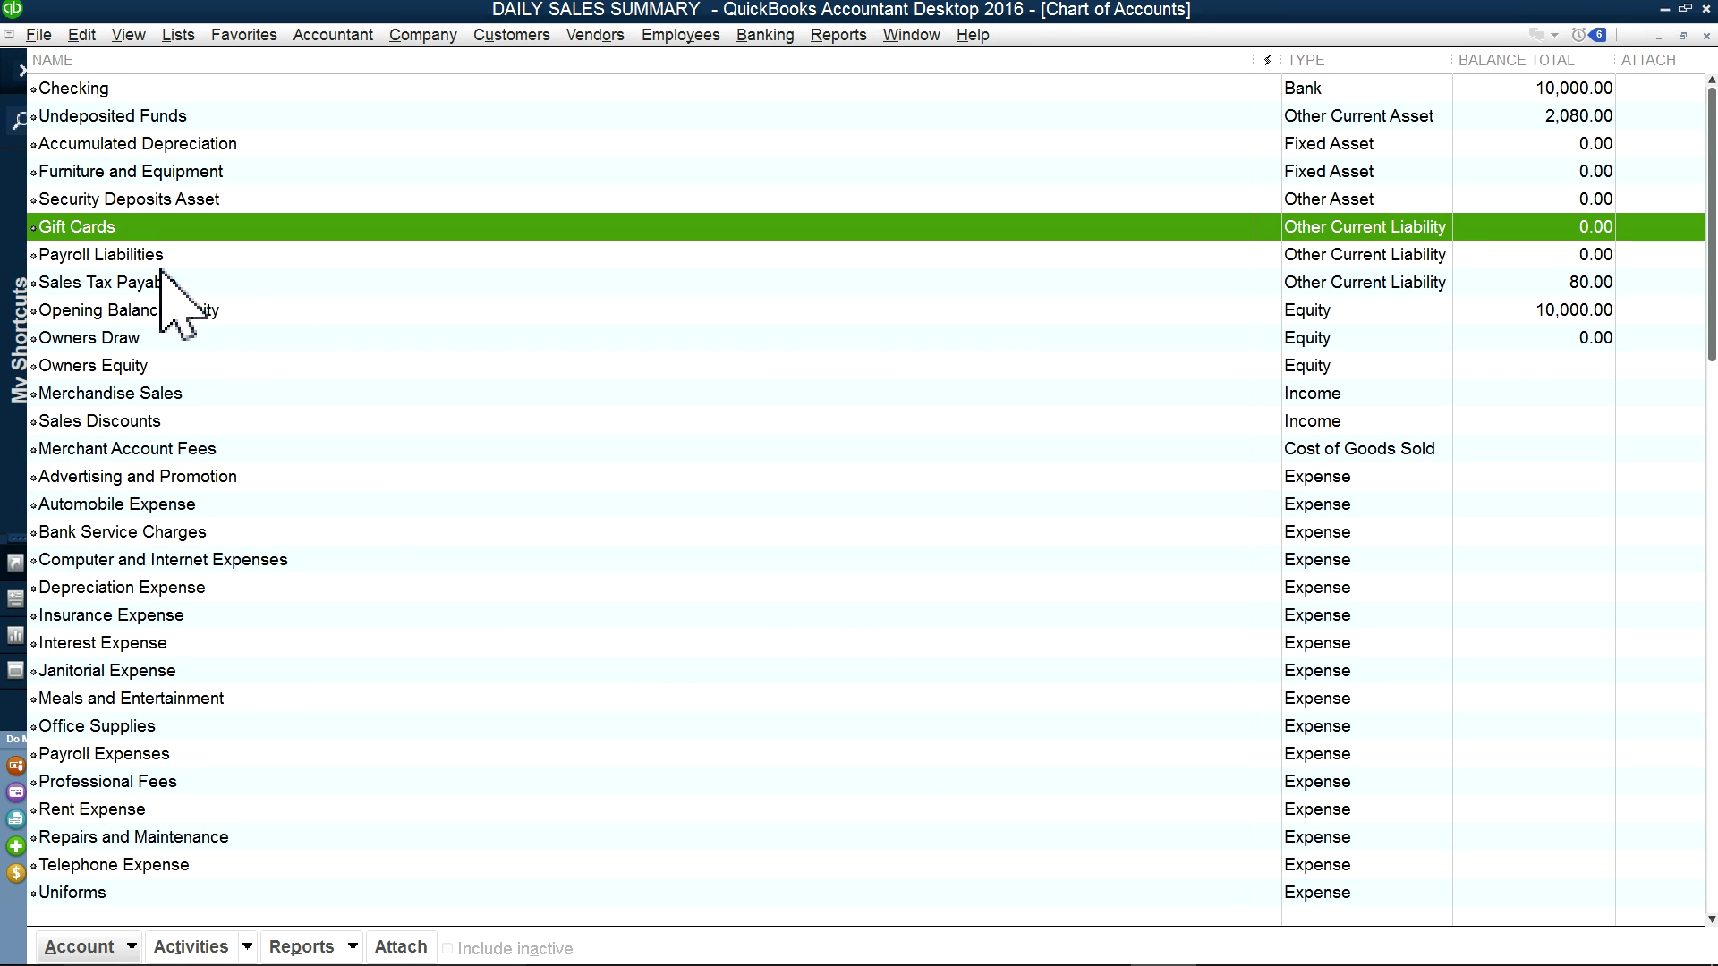
{"action": "right_click", "coordinate": [105, 228]}
{"action": "left_click", "coordinate": [159, 289]}
{"action": "left_click", "coordinate": [895, 589]}
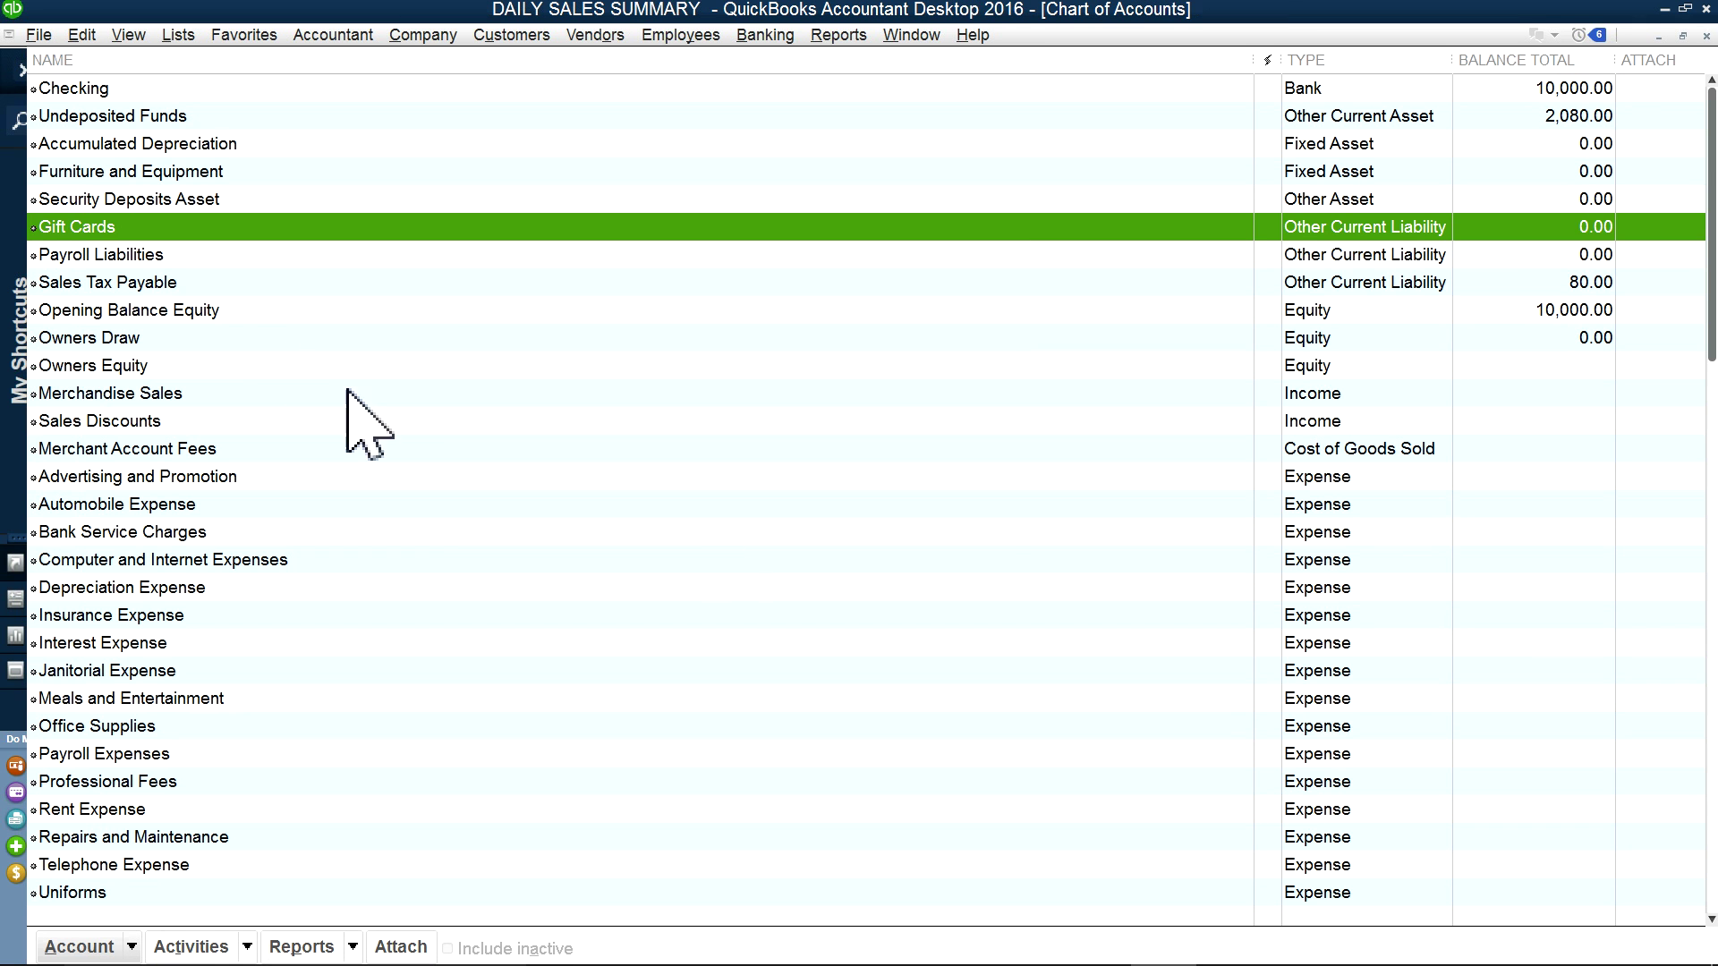
Step: Review the name and description of the Gift Cards liability account, and cancel the edit
{"action": "right_click", "coordinate": [161, 229]}
{"action": "left_click", "coordinate": [298, 304]}
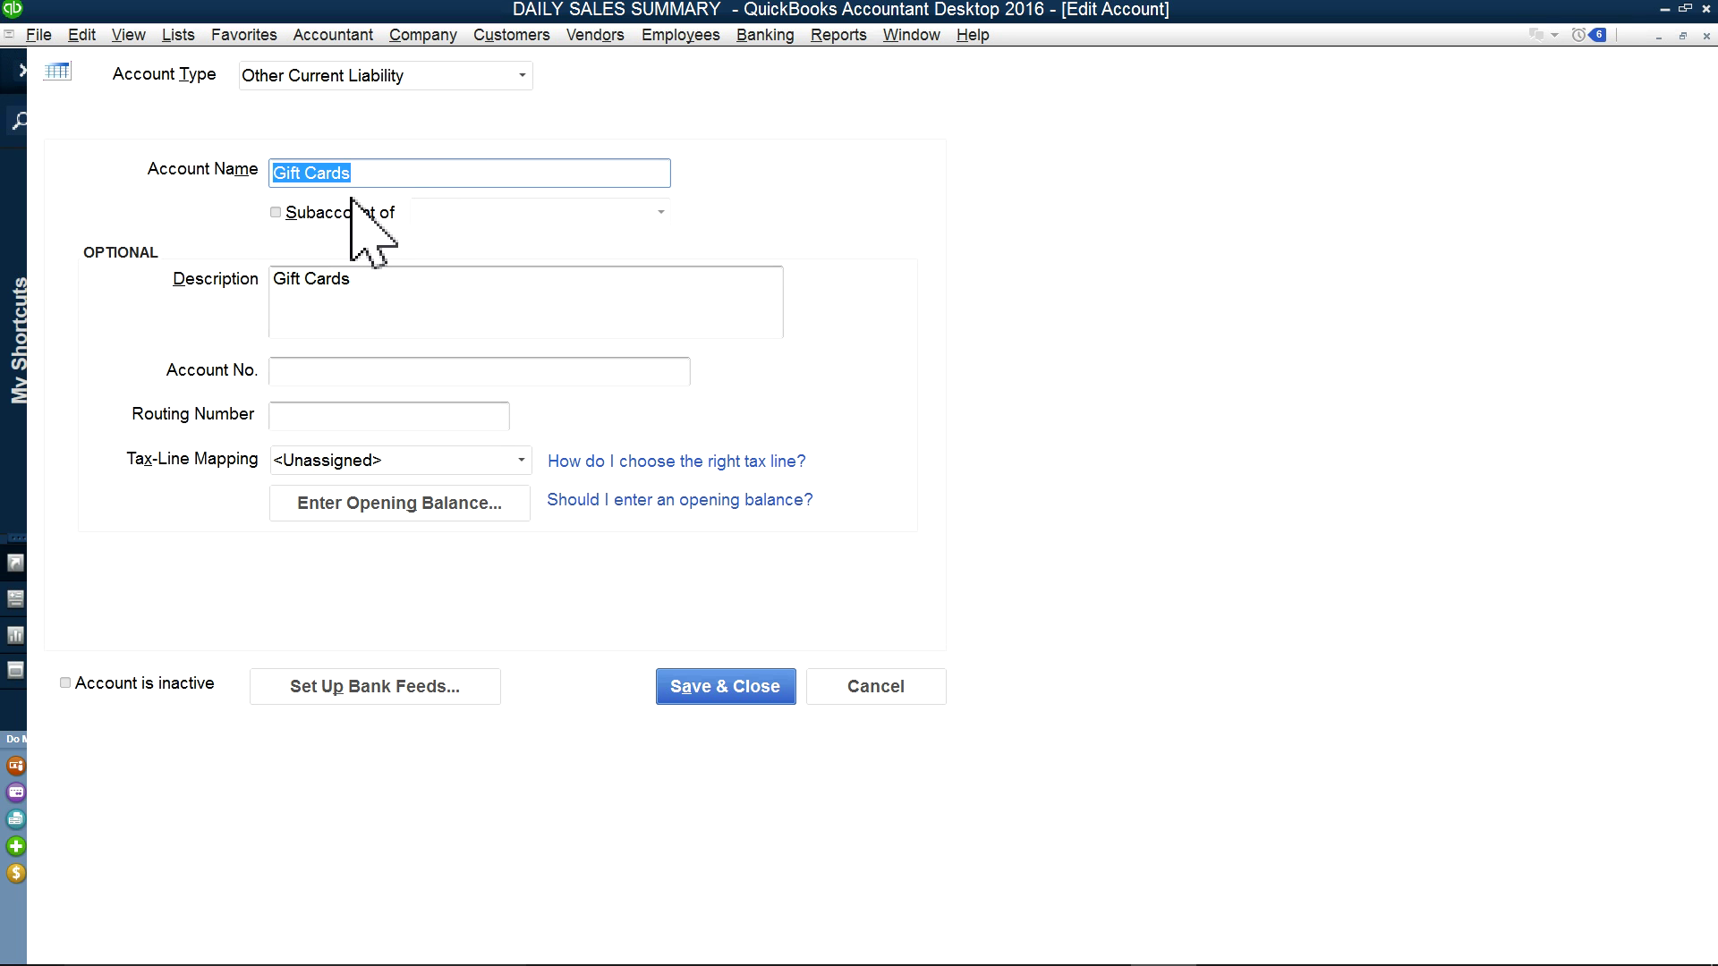
{"action": "left_click", "coordinate": [383, 177]}
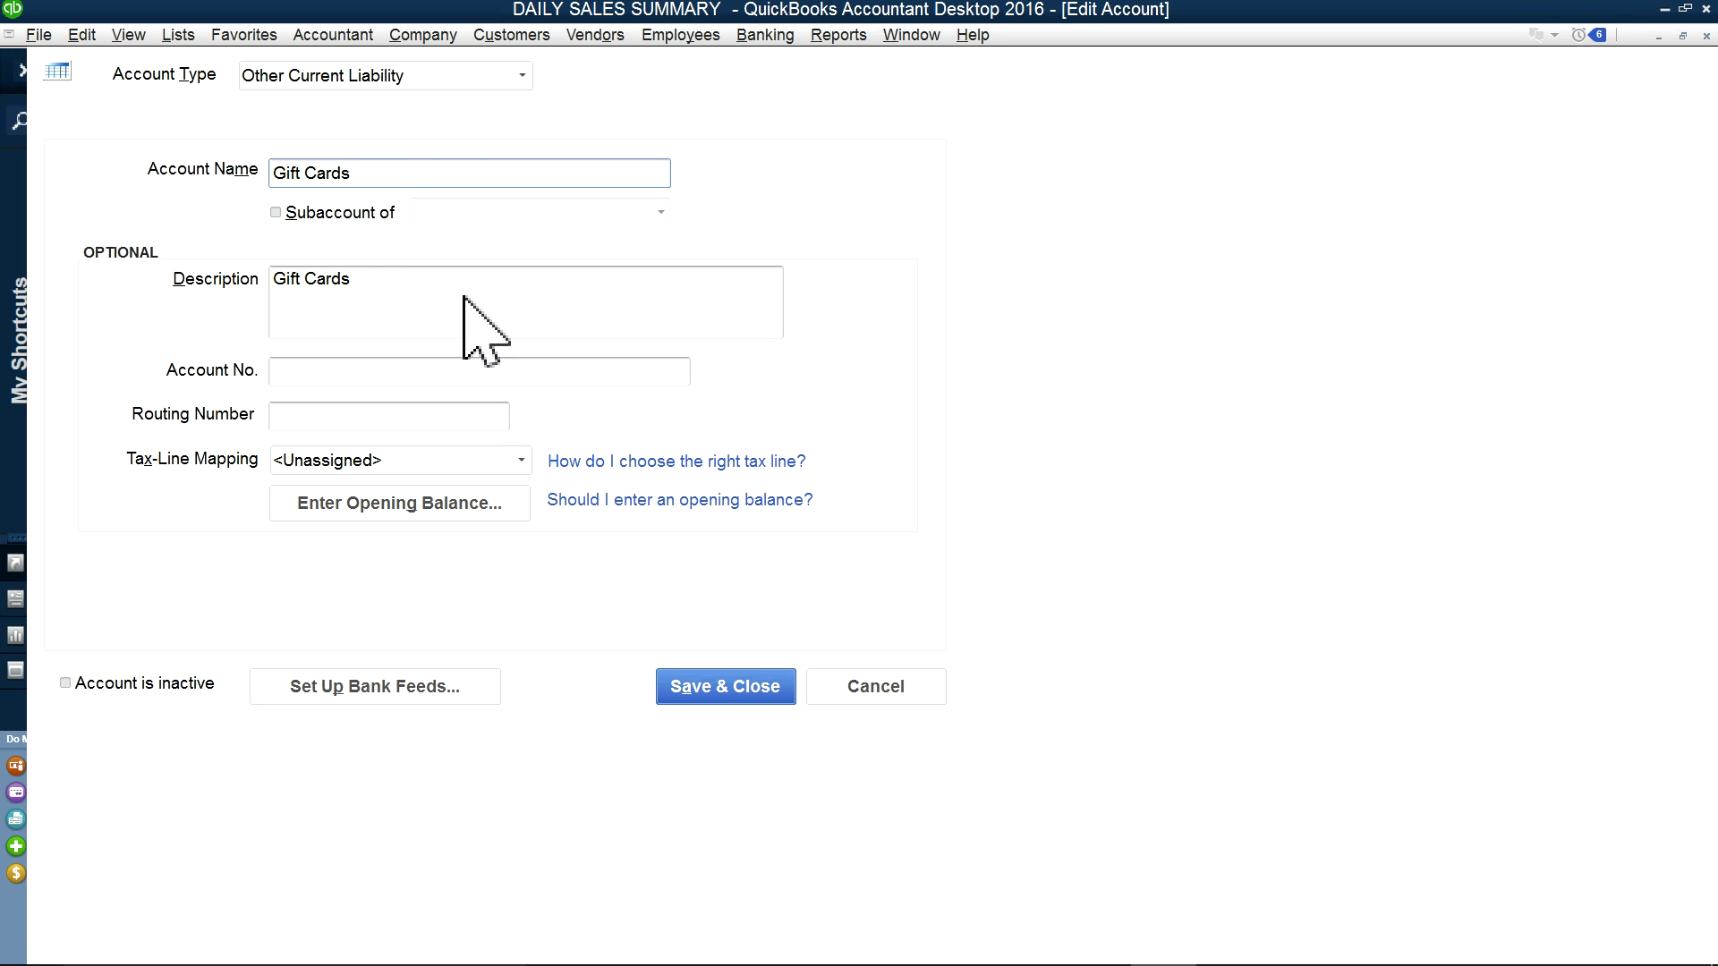
{"action": "left_click", "coordinate": [917, 694]}
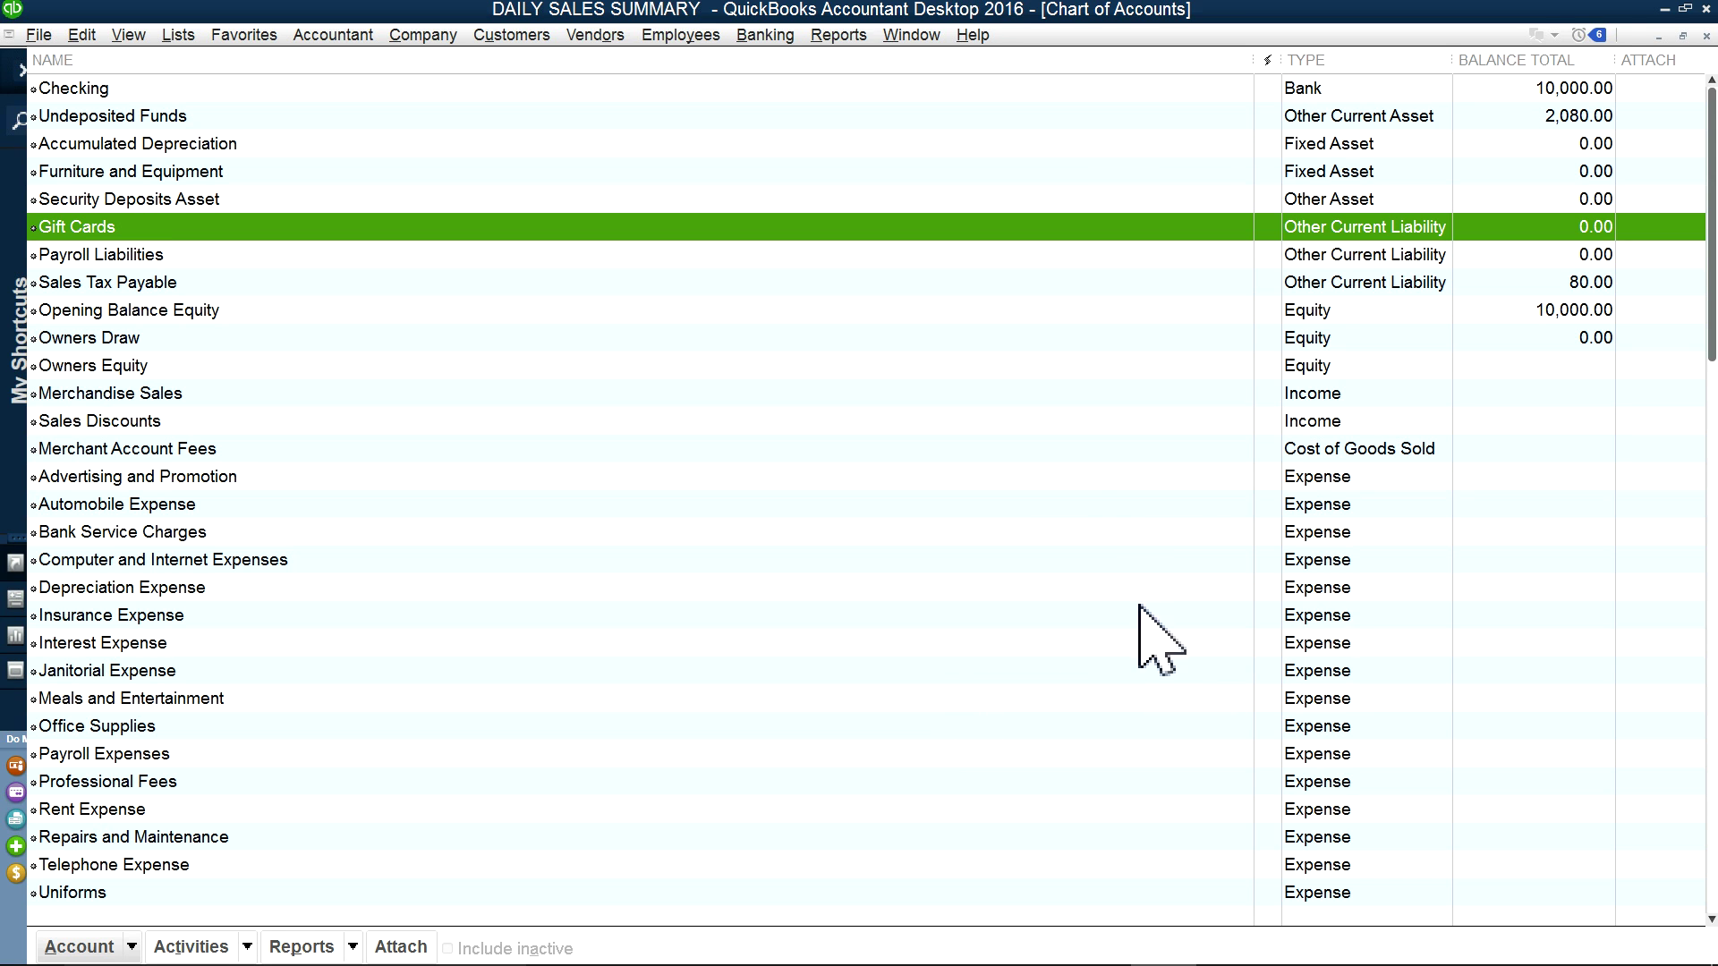
{"action": "left_click", "coordinate": [1302, 450]}
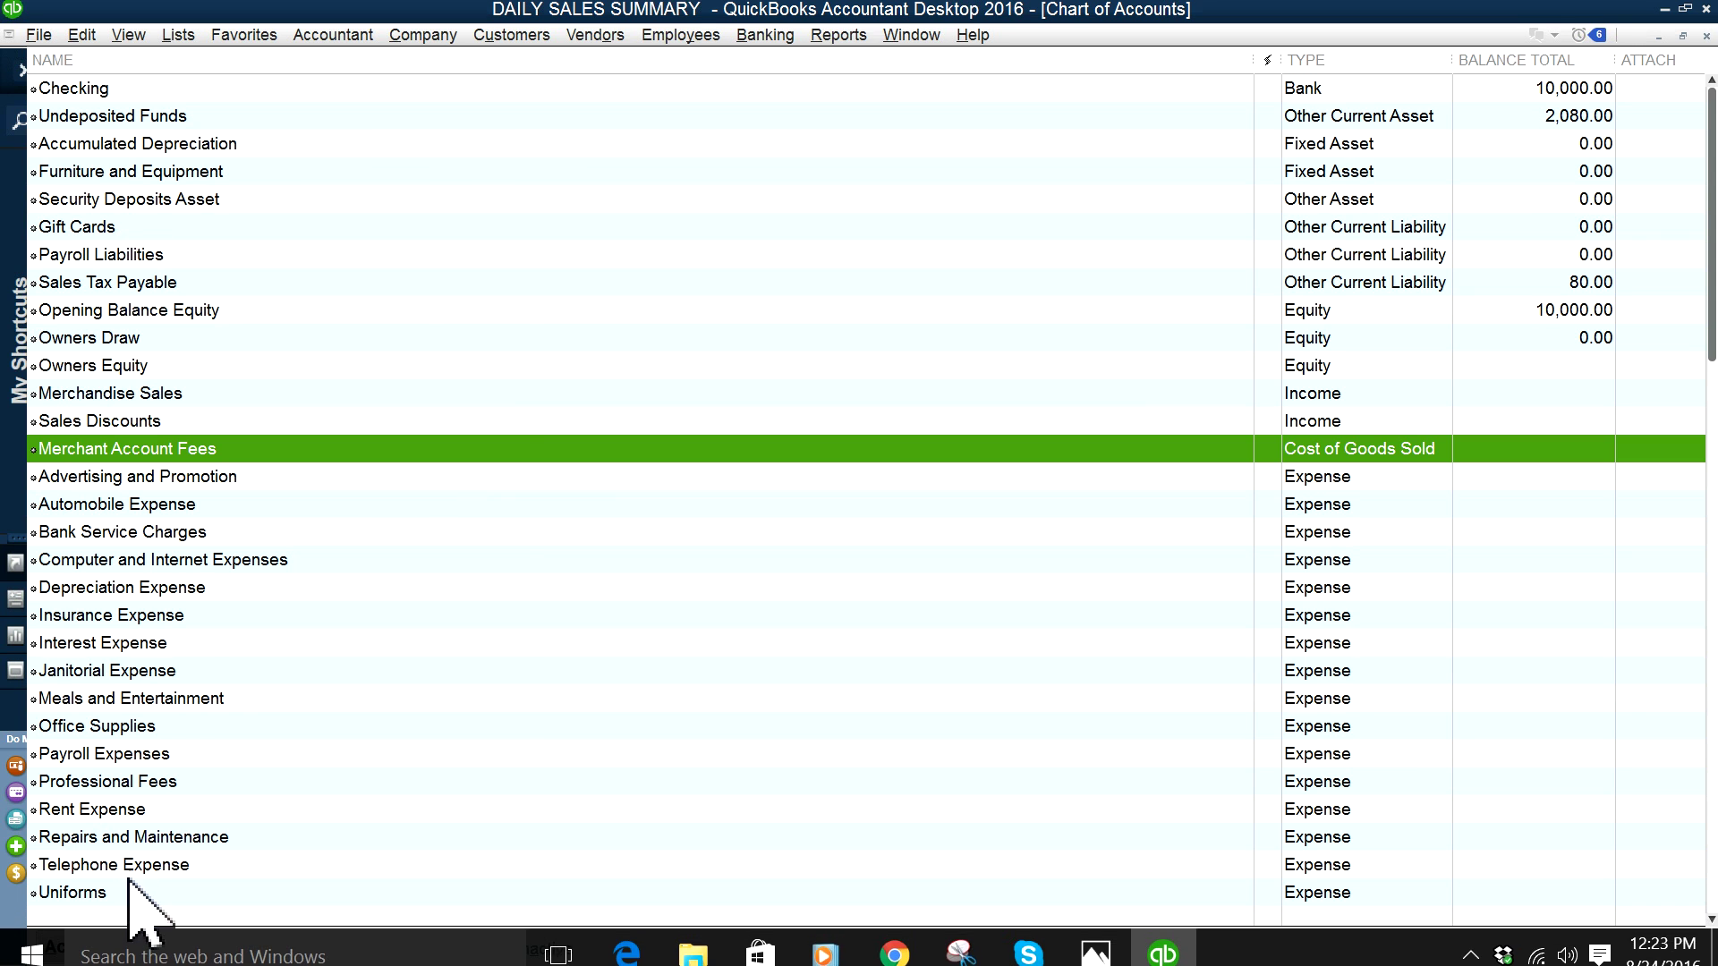
{"action": "left_click", "coordinate": [132, 956]}
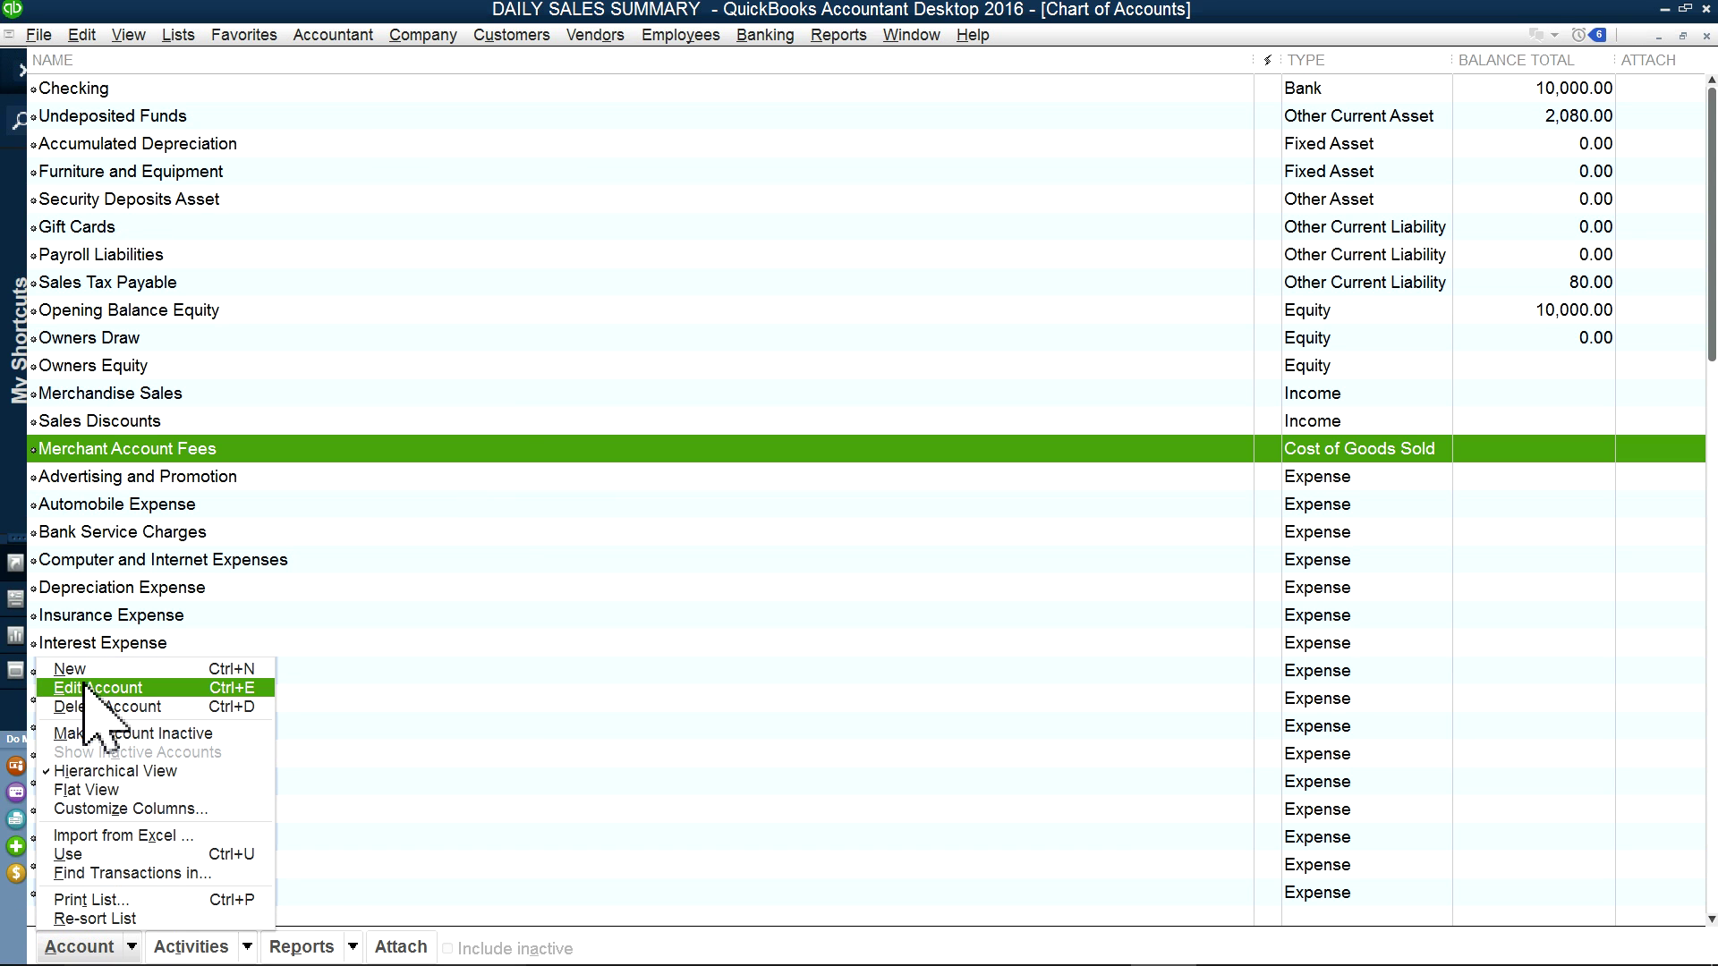
{"action": "left_click", "coordinate": [134, 653]}
{"action": "left_click", "coordinate": [93, 509]}
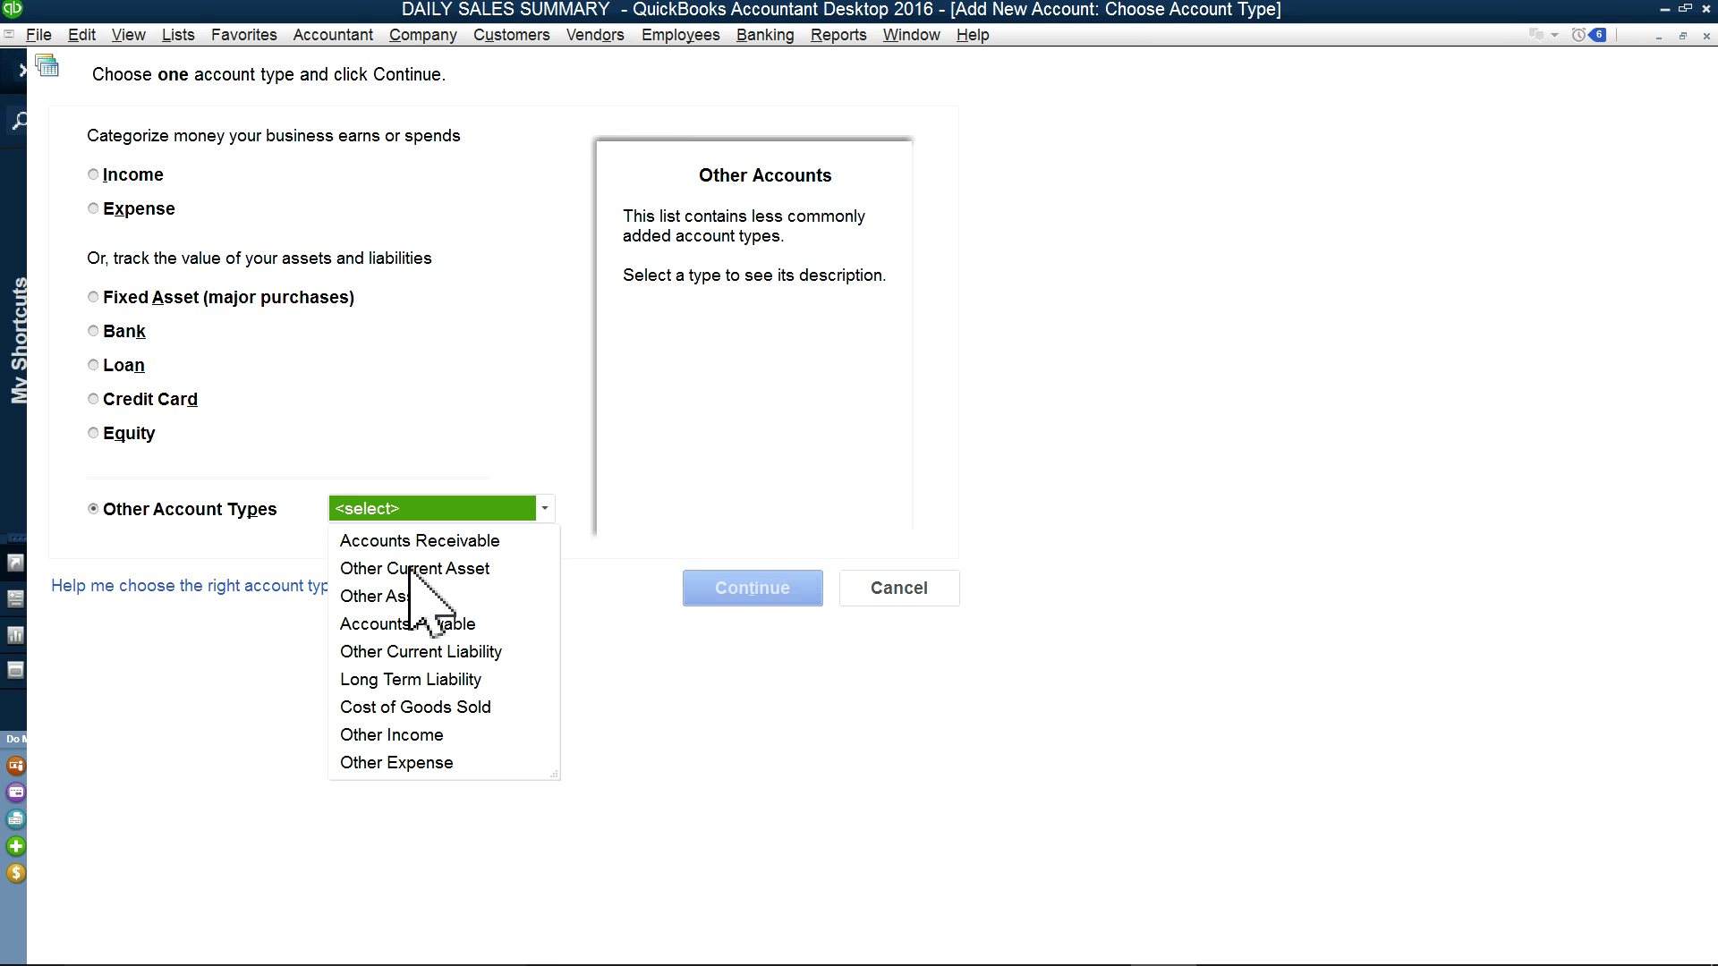
{"action": "left_click", "coordinate": [407, 707]}
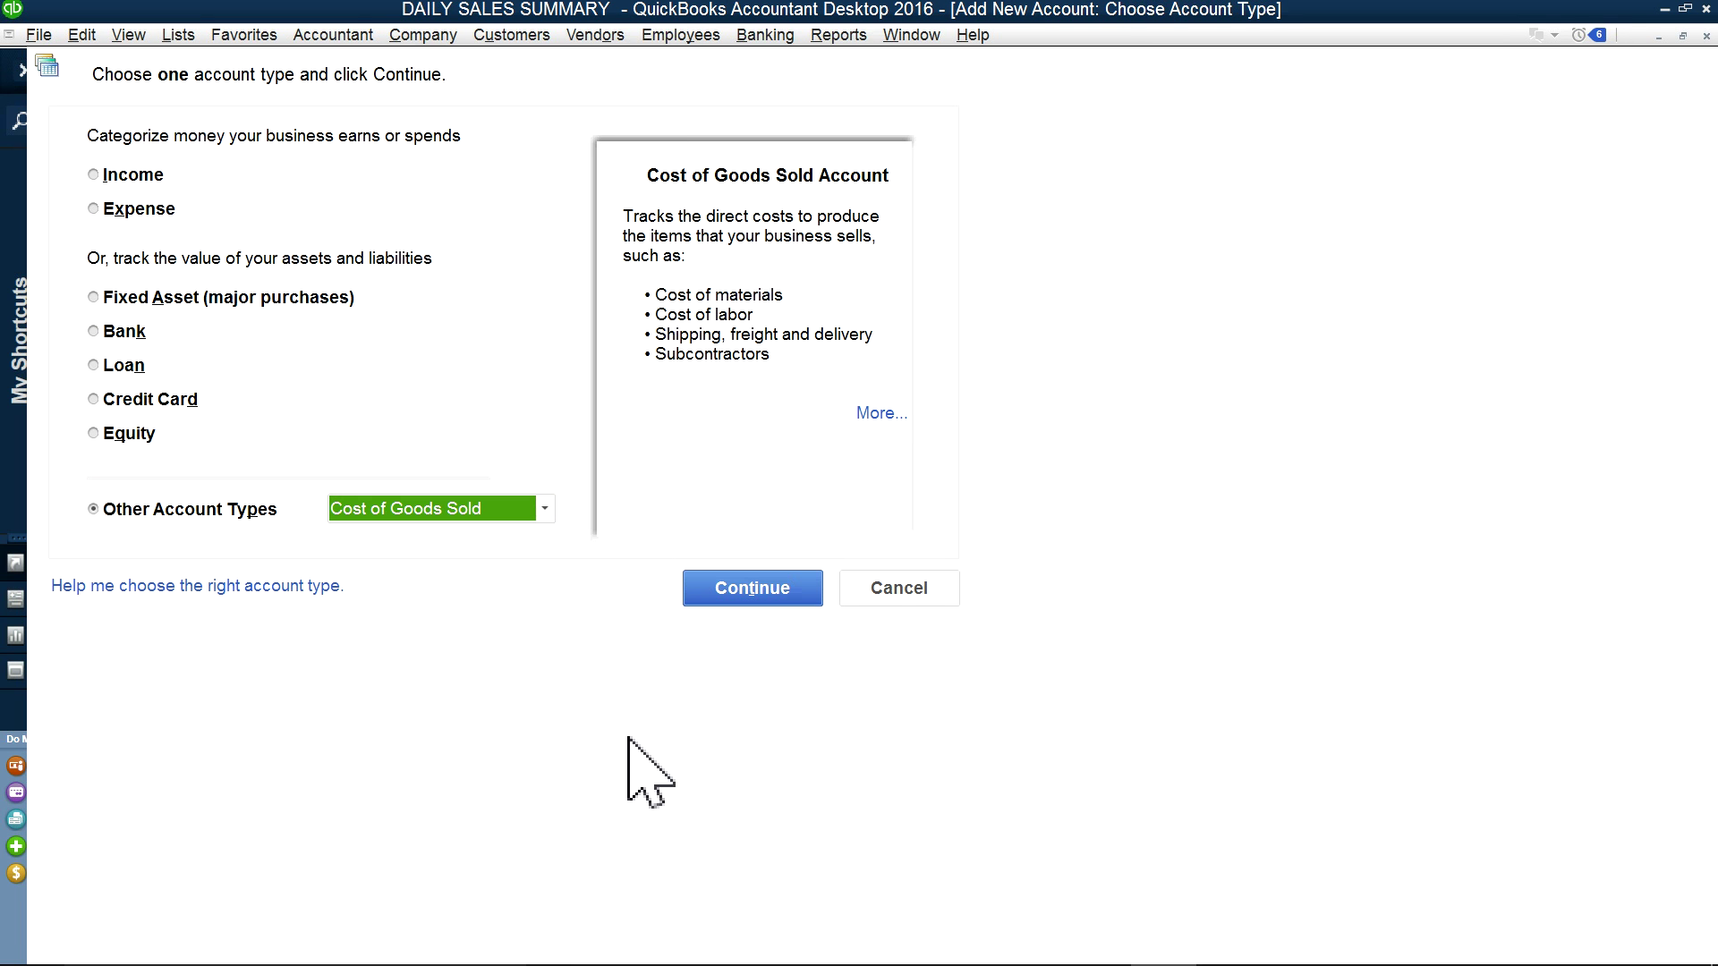
{"action": "left_click", "coordinate": [899, 588]}
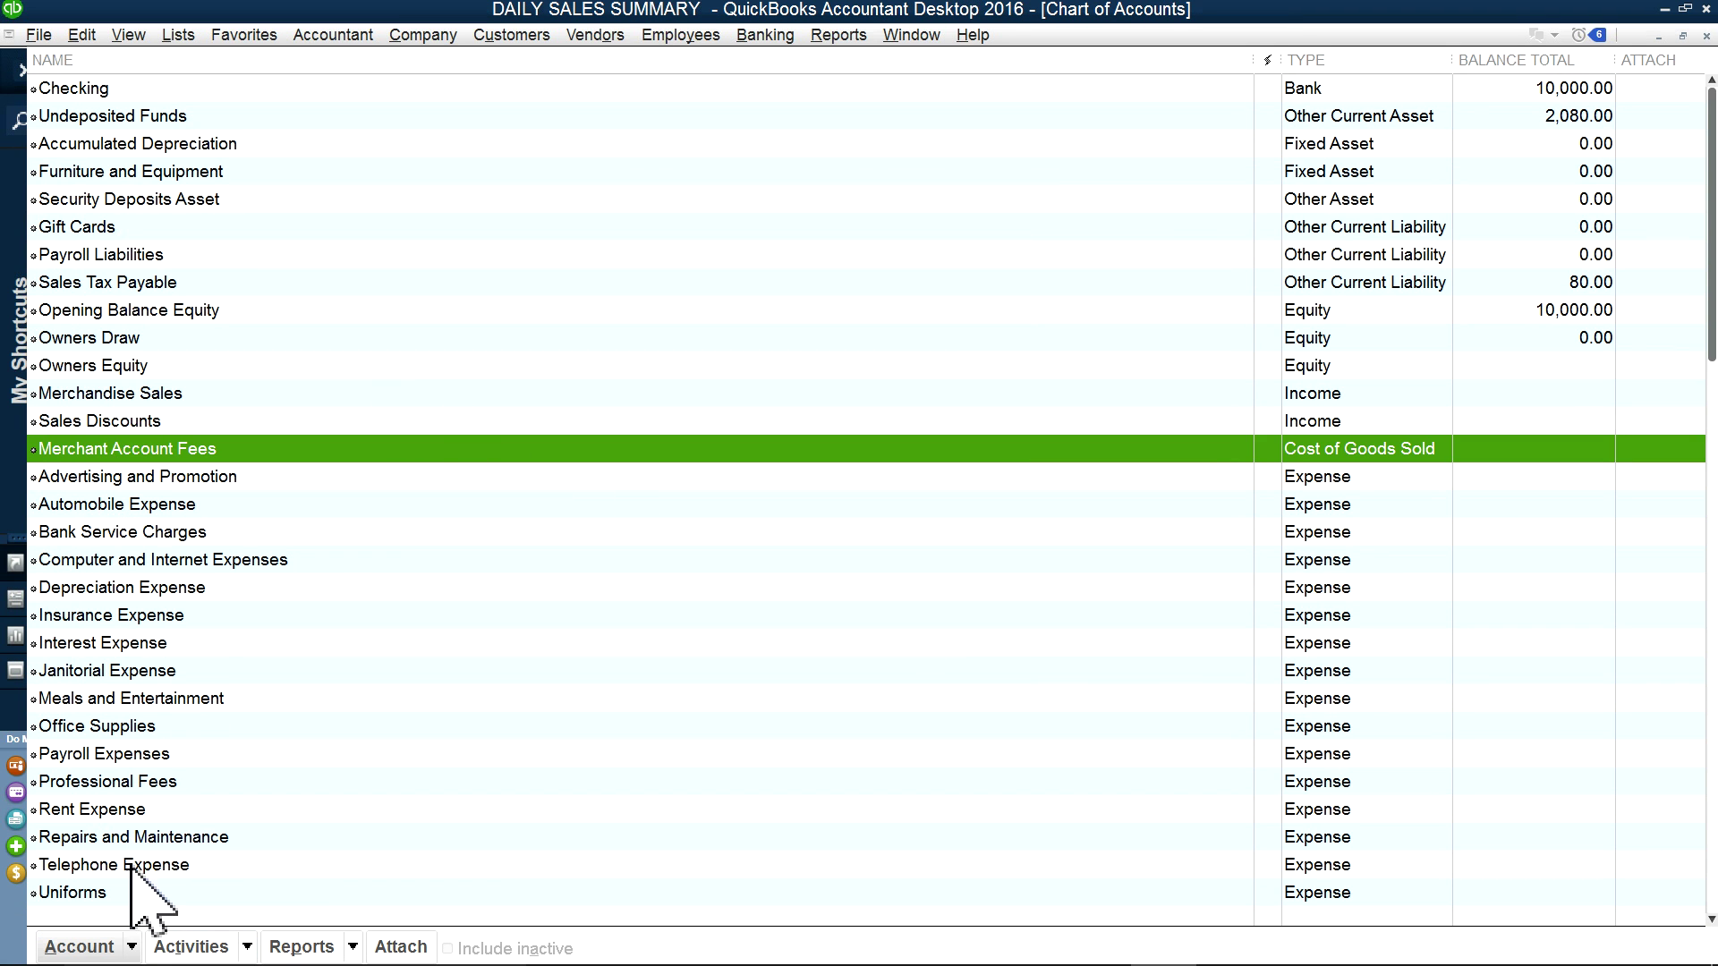
Step: Start a new account of the other account type Cost of Goods Sold and name it Merchandise Purchases
{"action": "left_click", "coordinate": [80, 947]}
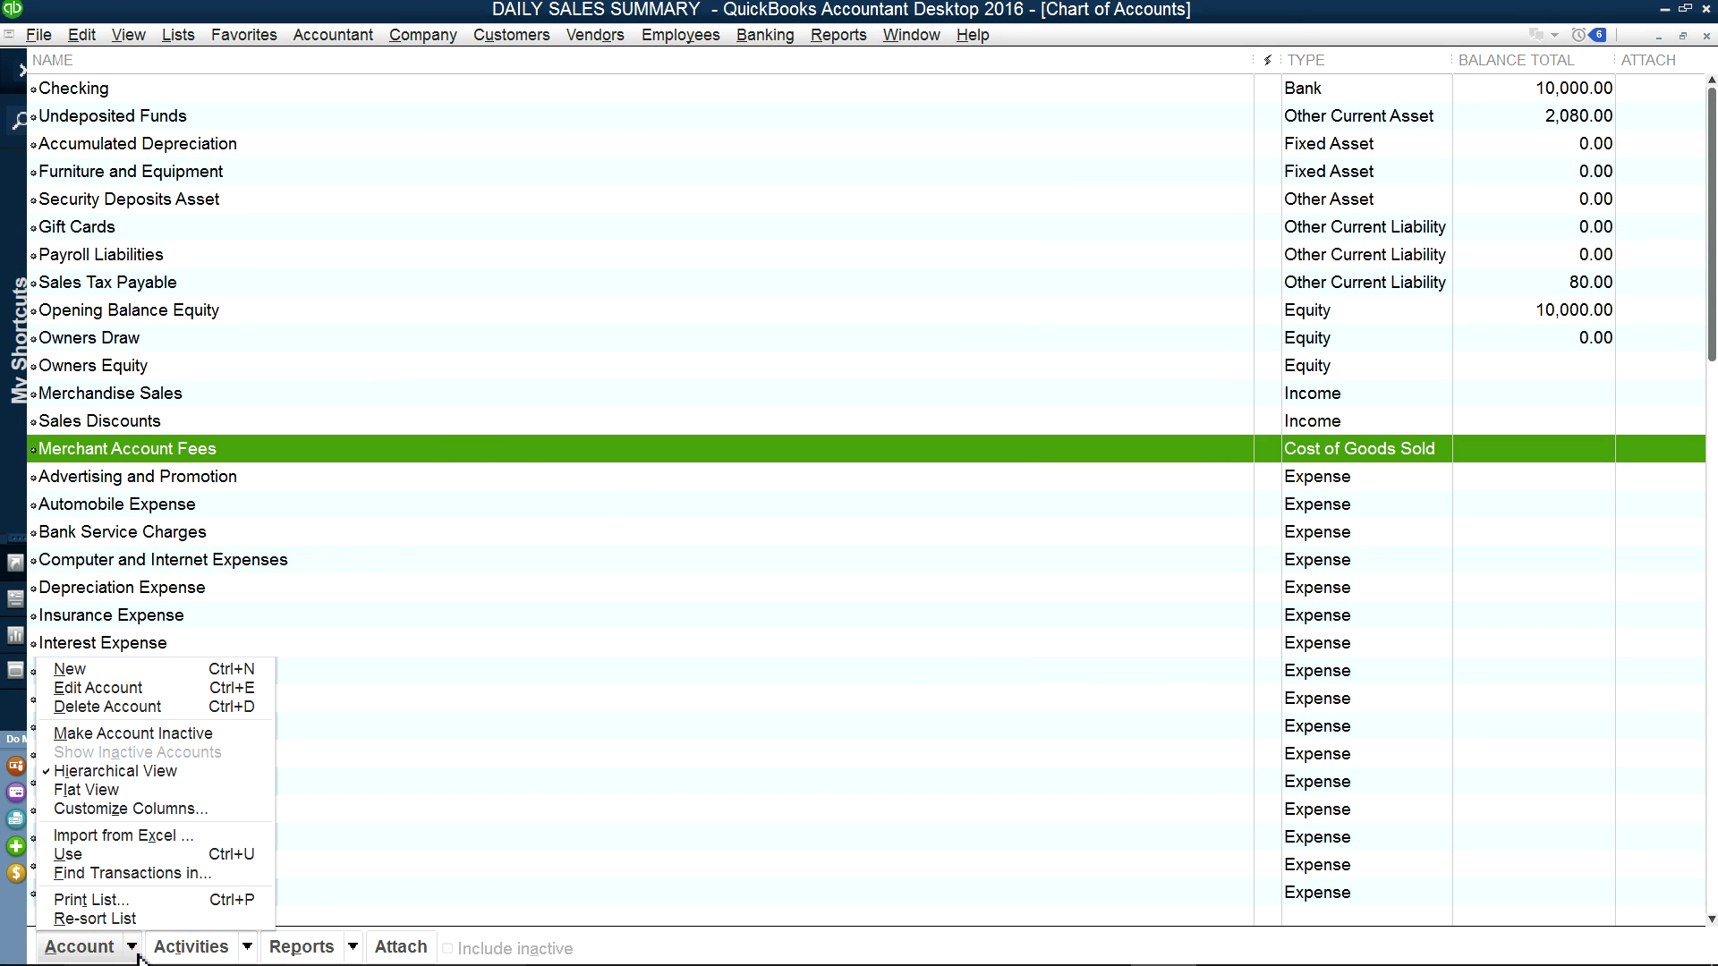
{"action": "left_click", "coordinate": [119, 670]}
{"action": "left_click", "coordinate": [103, 506]}
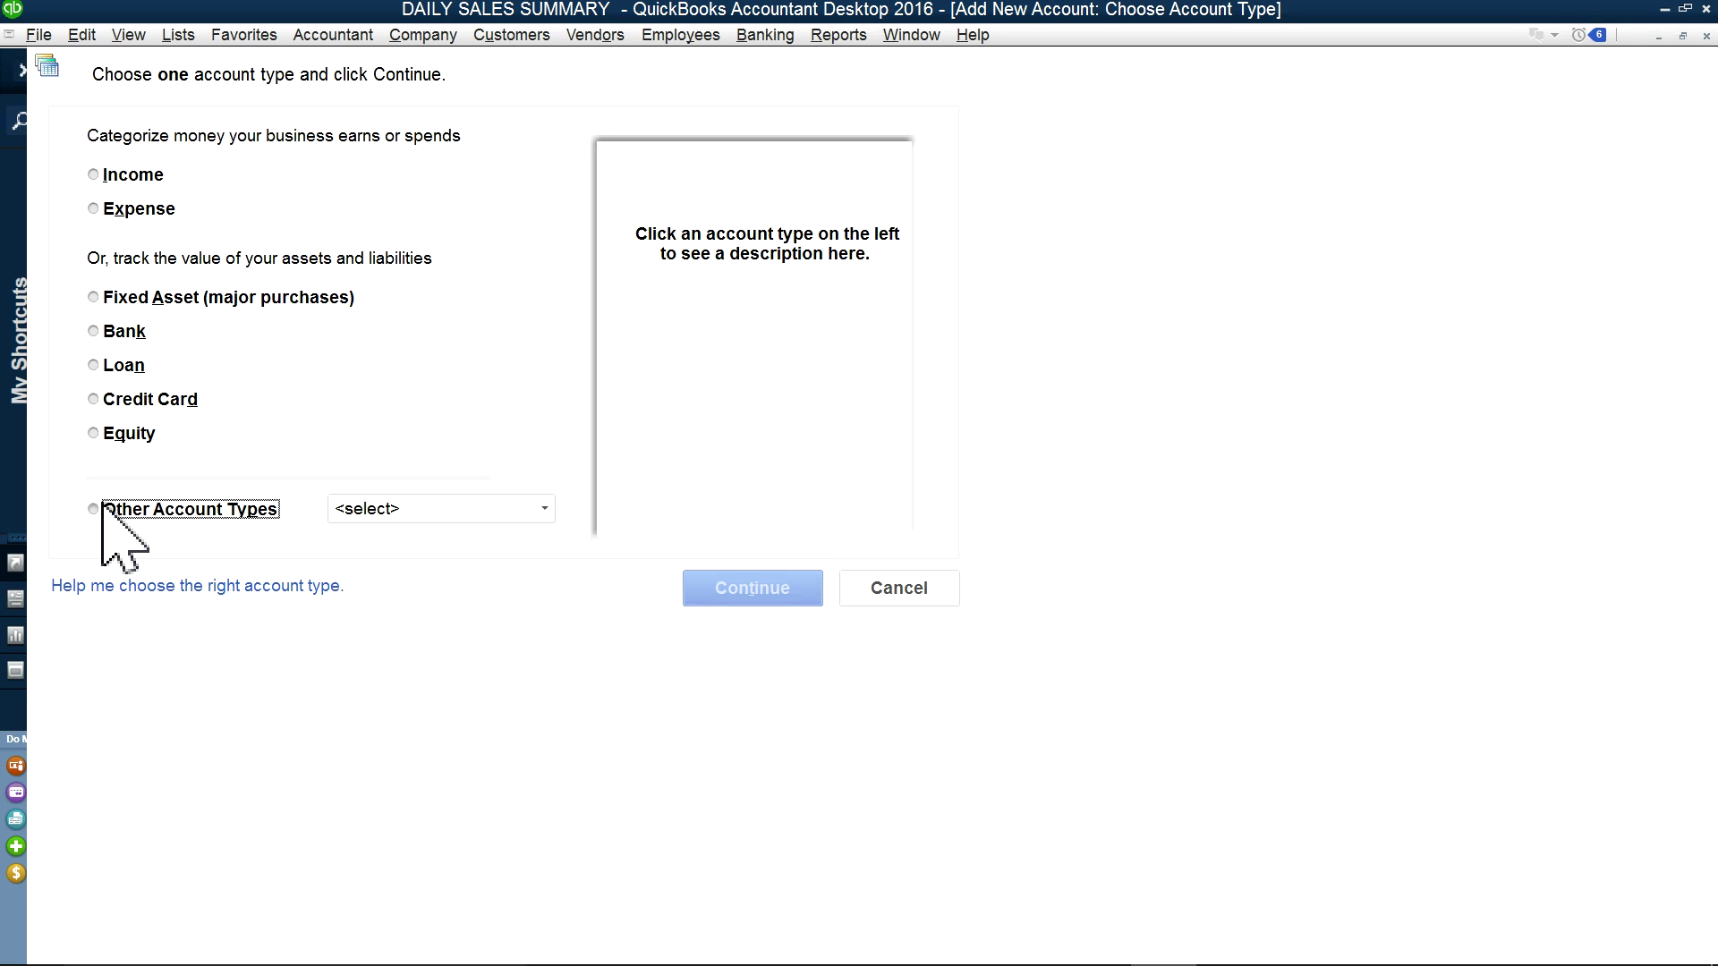
{"action": "left_click", "coordinate": [103, 507]}
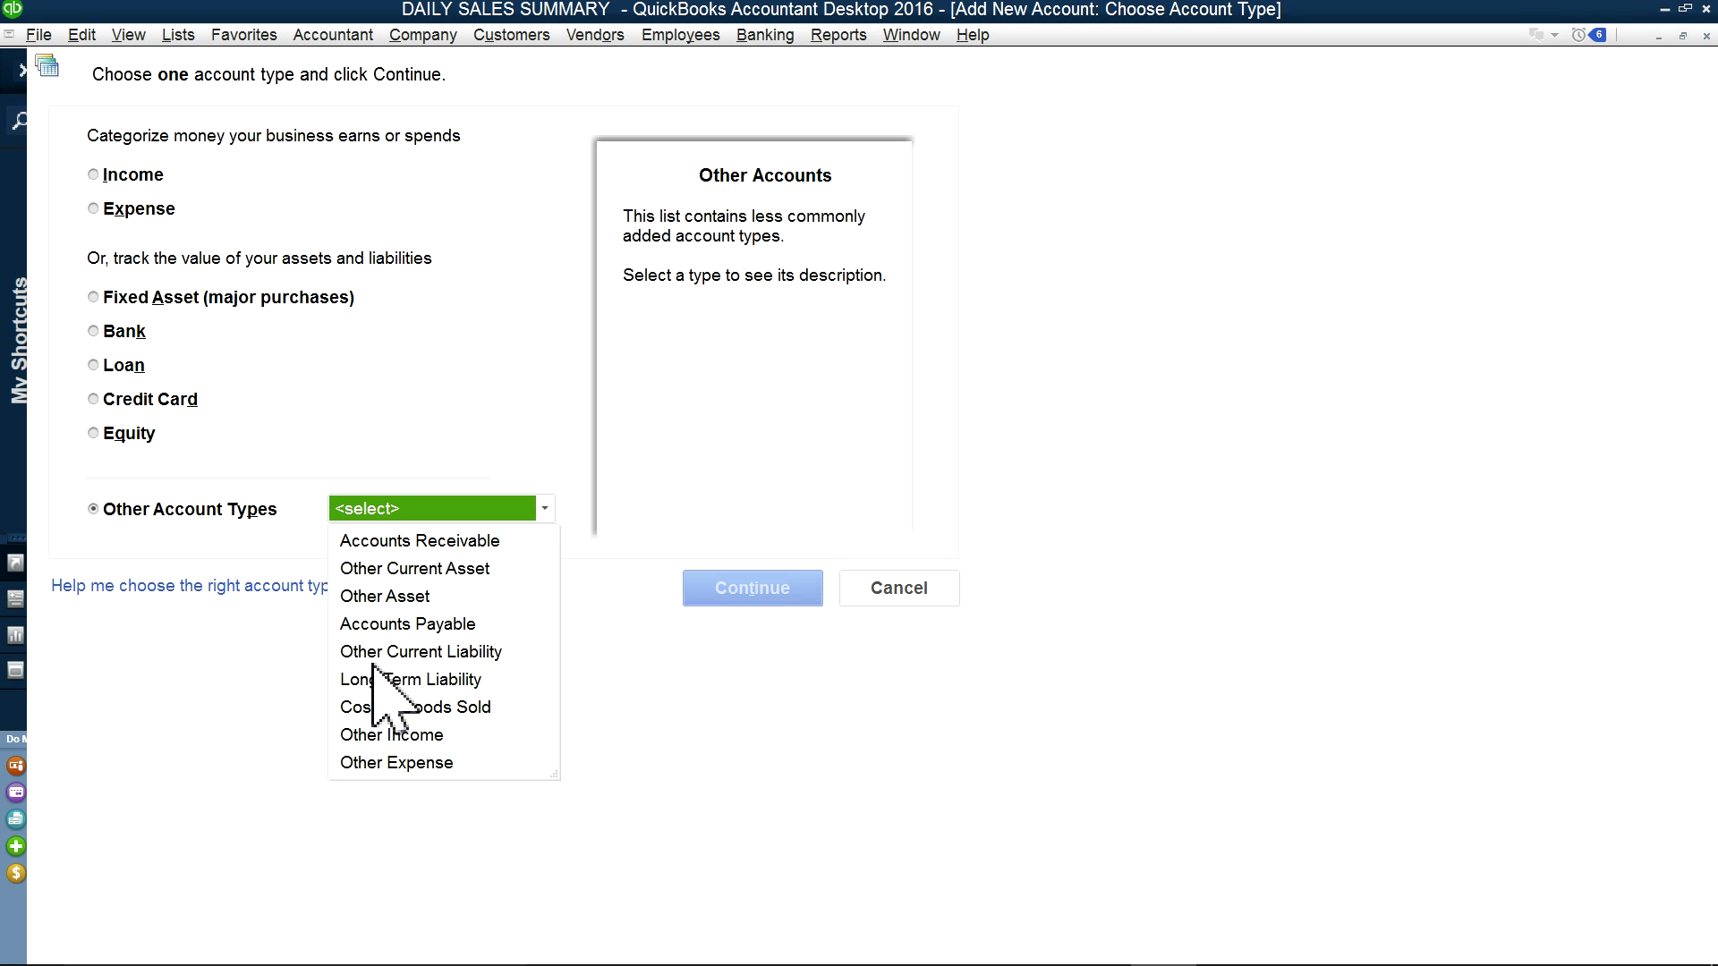
{"action": "left_click", "coordinate": [373, 706]}
{"action": "left_click", "coordinate": [705, 593]}
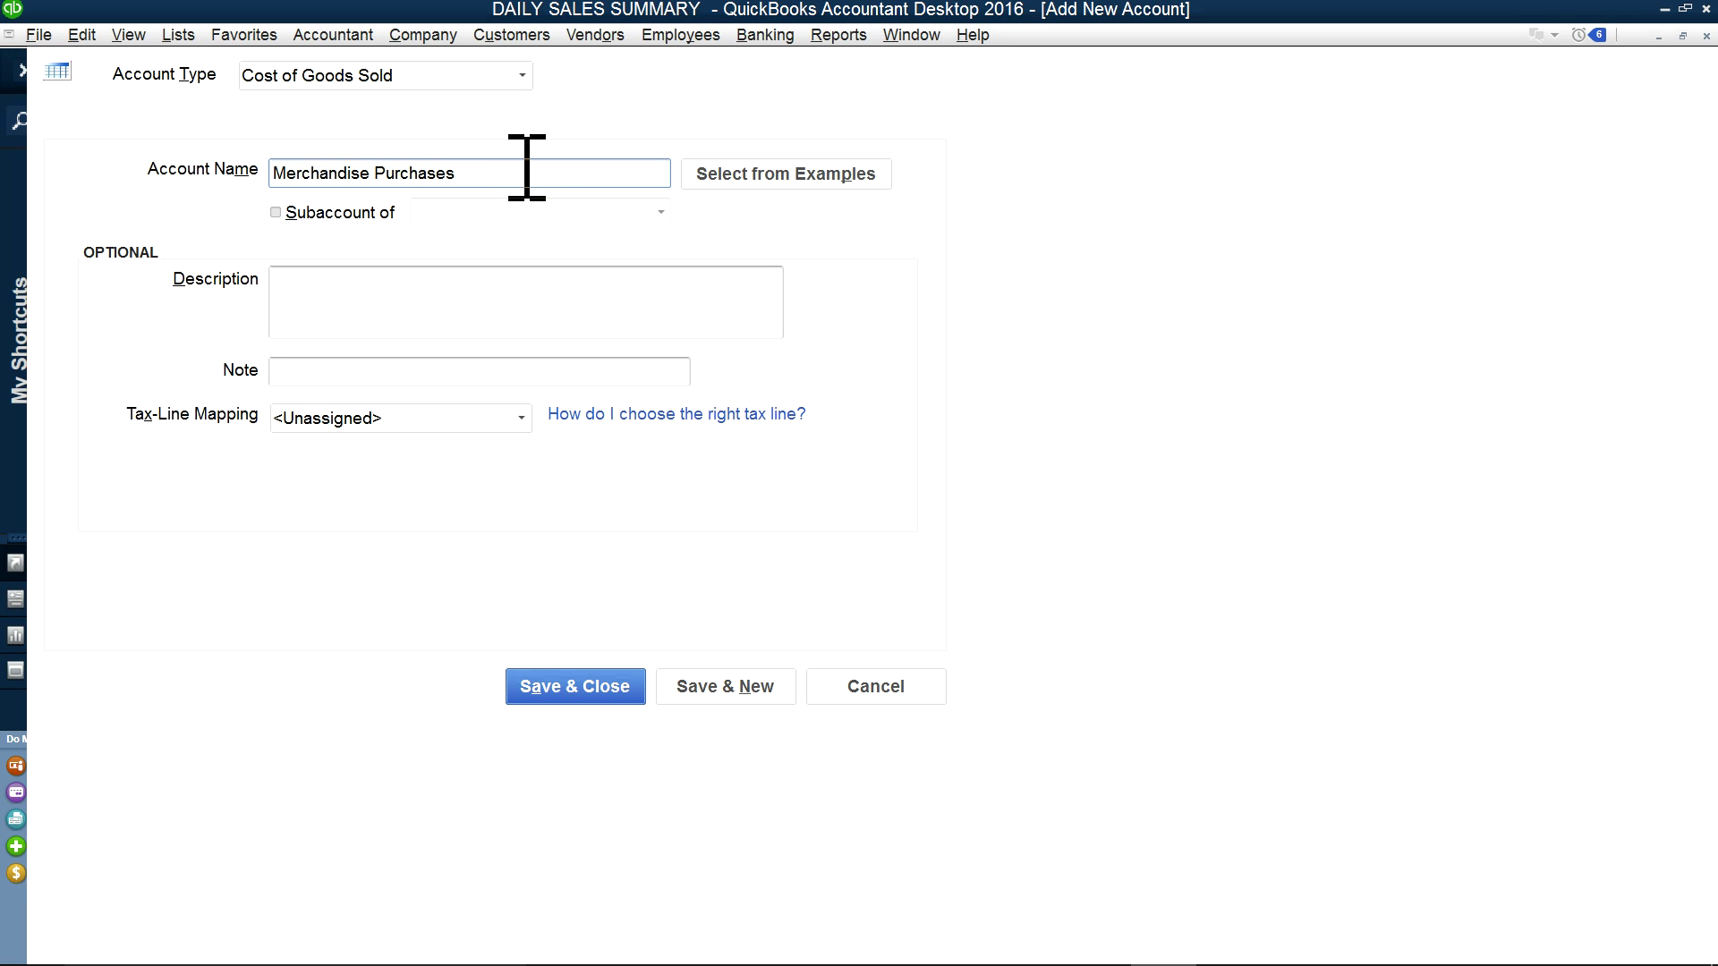
Step: Copy the account name Merchandise Purchases into the description, and save and close the new account
{"action": "left_click_drag", "start_coordinate": [502, 173], "coordinate": [281, 183]}
{"action": "right_click", "coordinate": [362, 170]}
{"action": "left_click", "coordinate": [389, 220]}
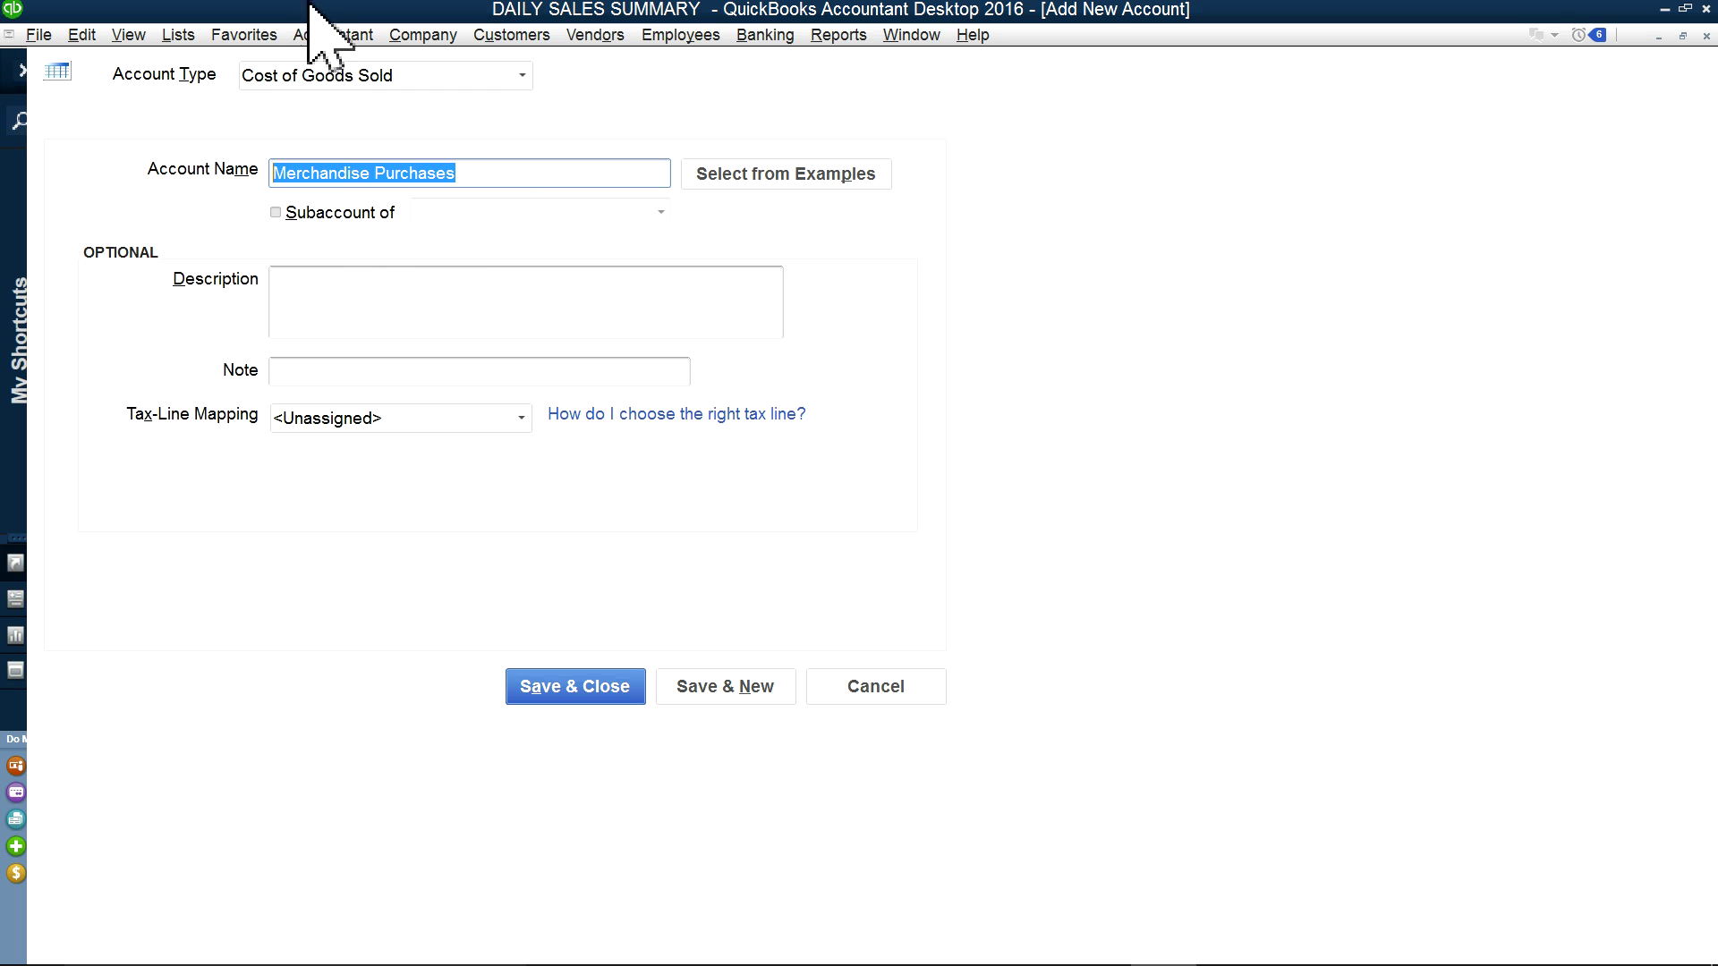
{"action": "left_click", "coordinate": [333, 284]}
{"action": "right_click", "coordinate": [329, 288]}
{"action": "left_click", "coordinate": [365, 364]}
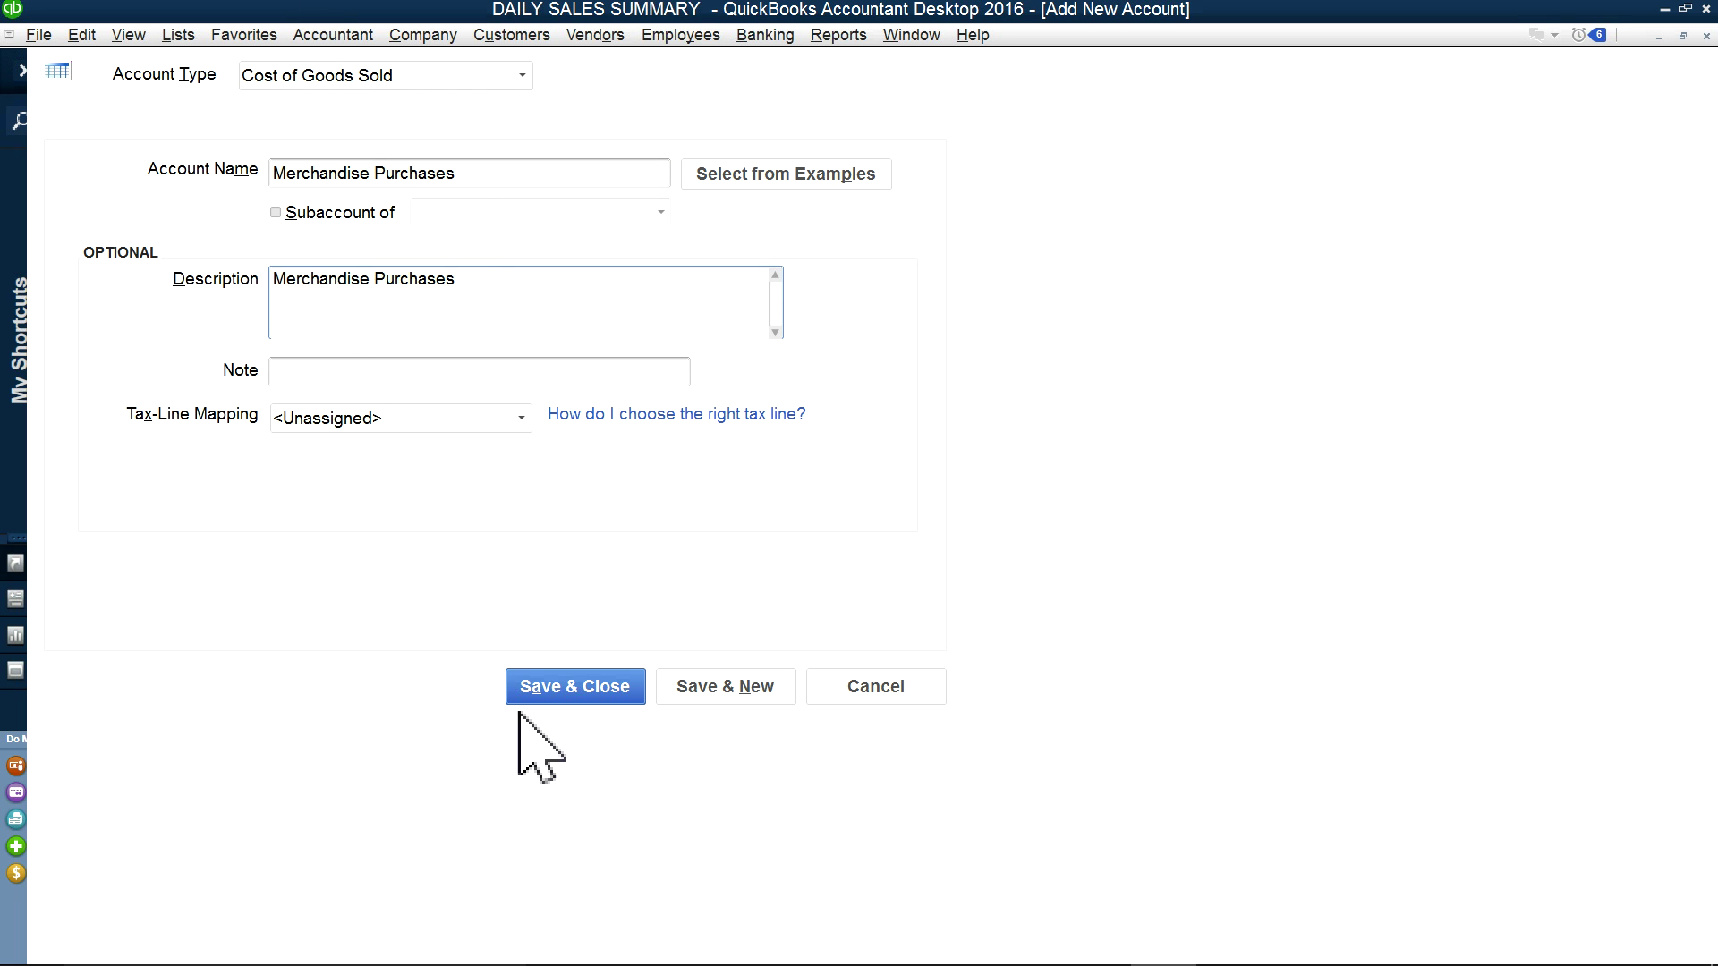
{"action": "left_click", "coordinate": [555, 691]}
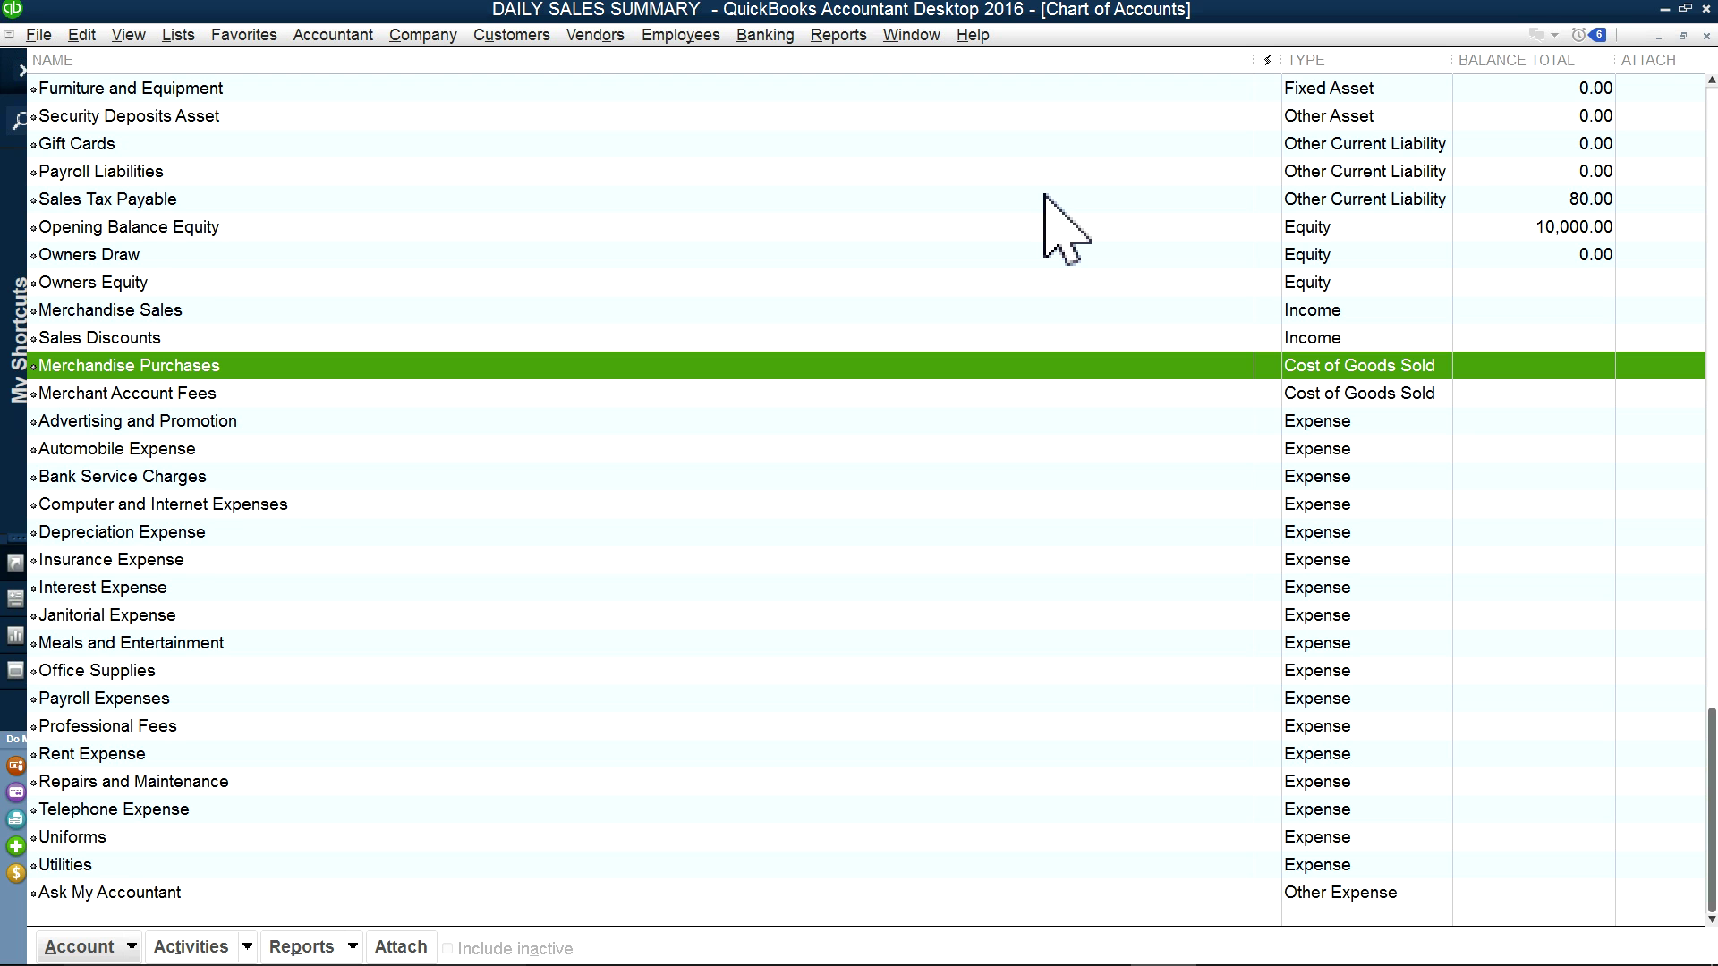
Step: Close the chart of accounts and run the Profit & Loss Standard report
{"action": "scroll", "coordinate": [1045, 194], "scroll_direction": "up", "scroll_amount": 1}
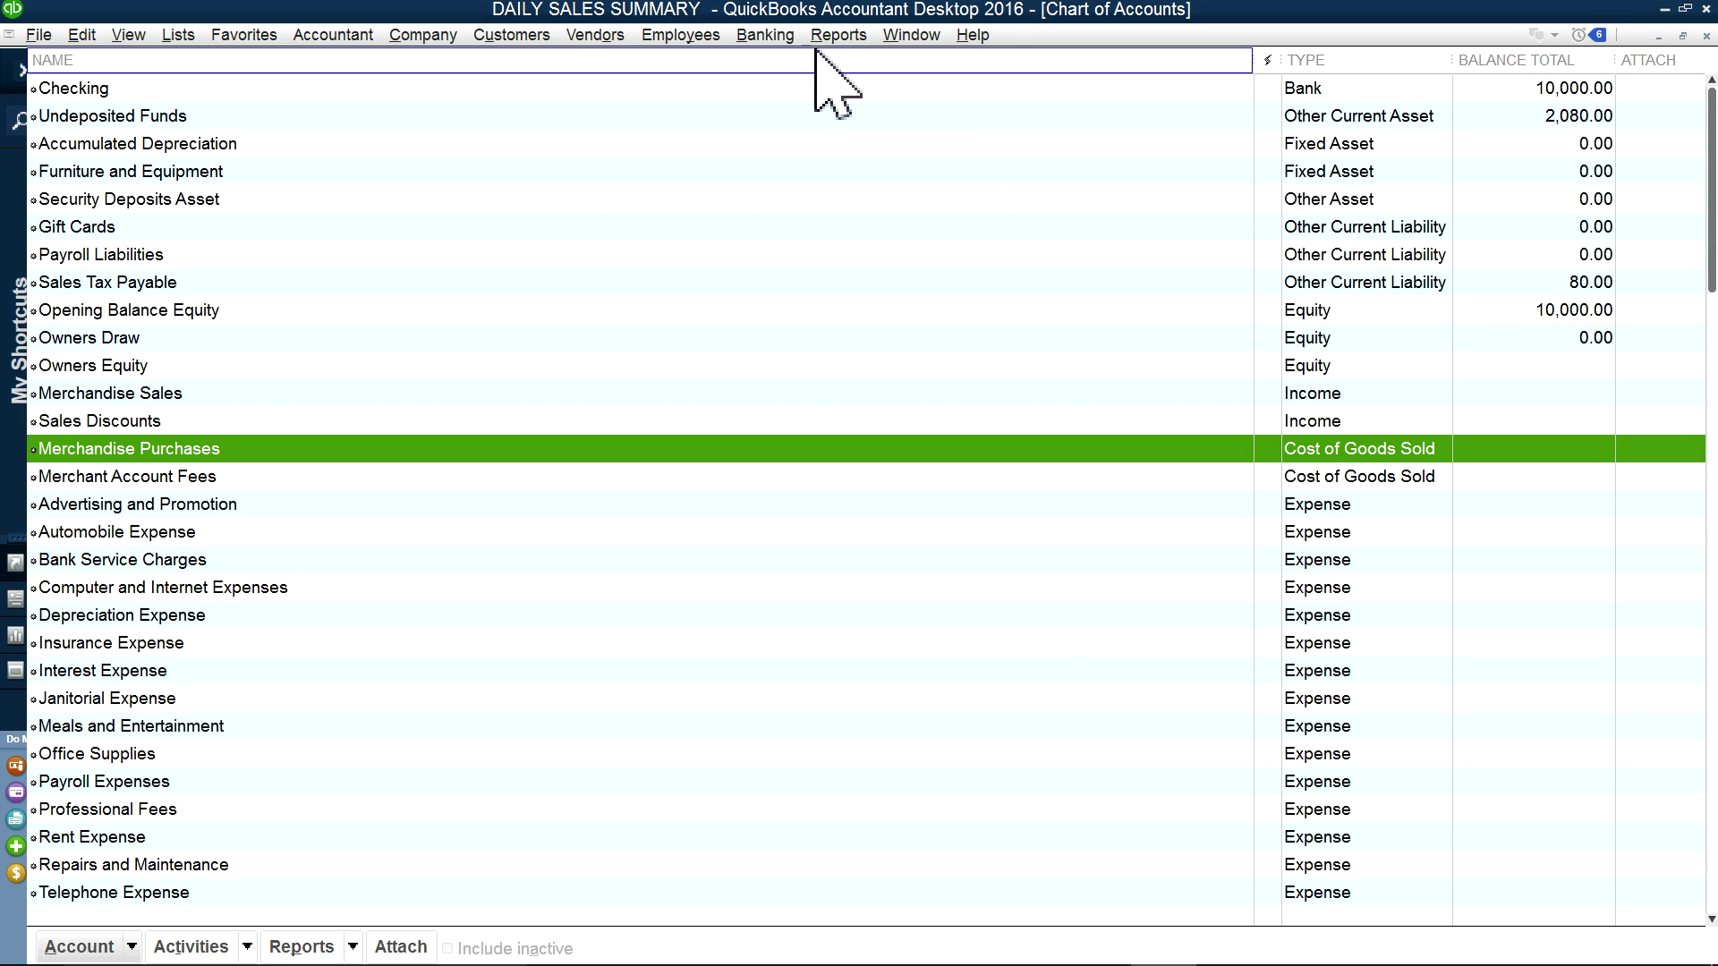
{"action": "left_click", "coordinate": [1706, 37]}
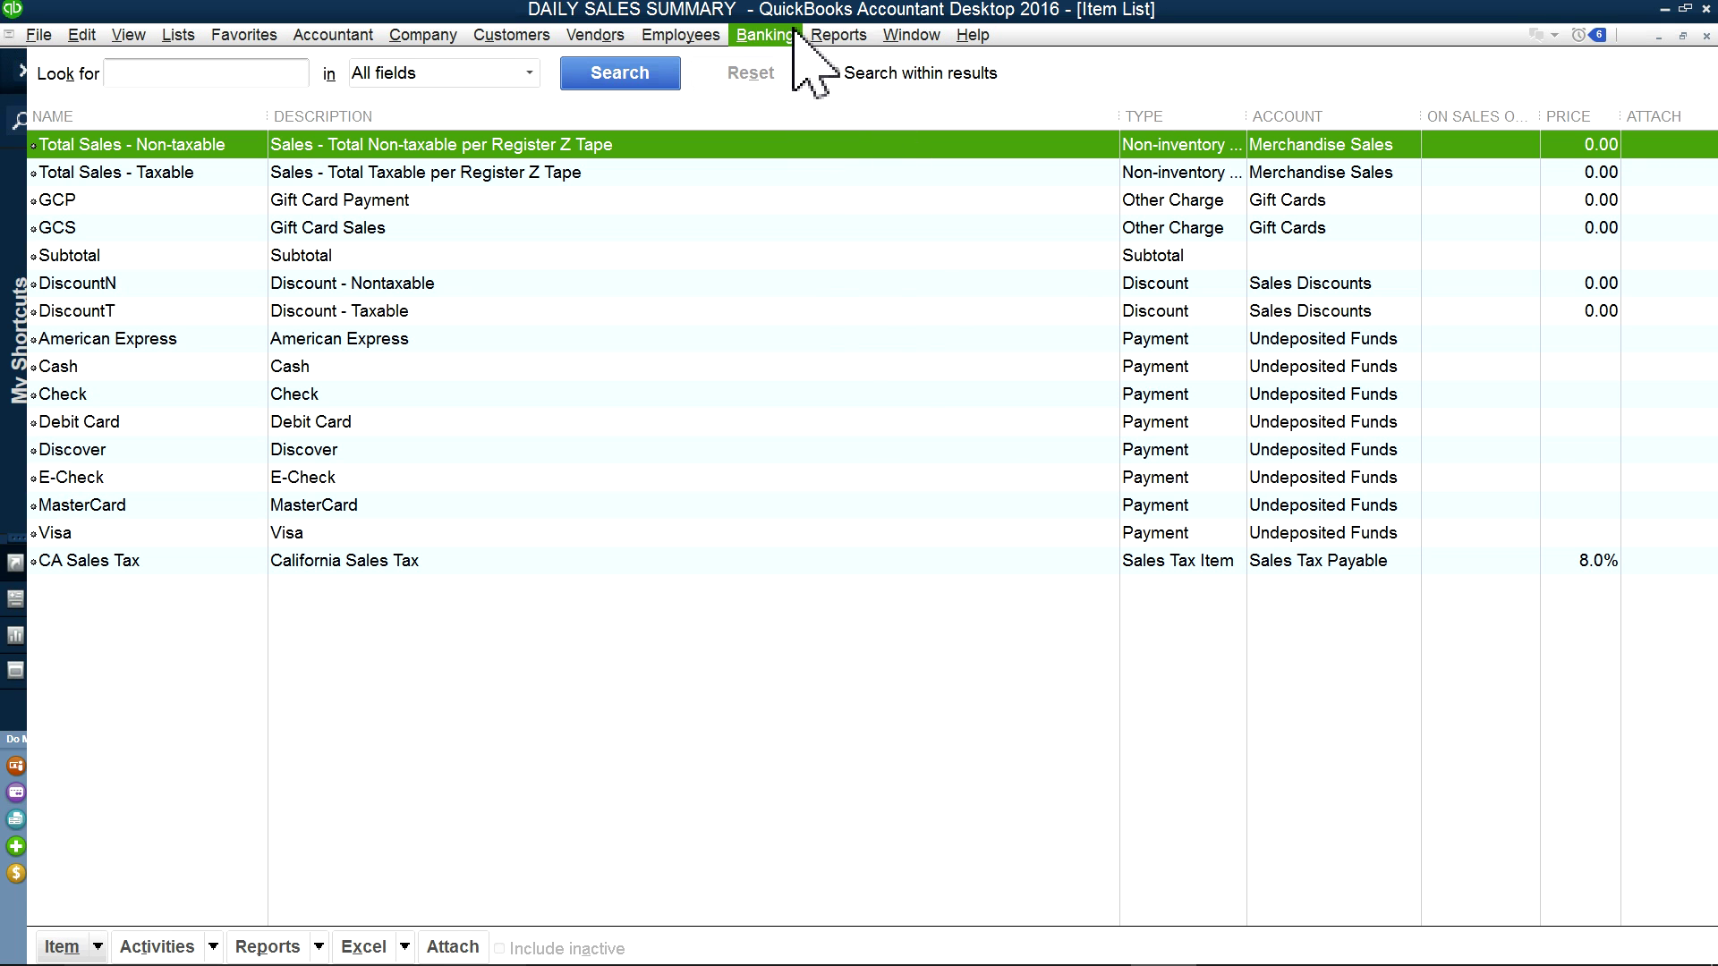
{"action": "left_click", "coordinate": [832, 35]}
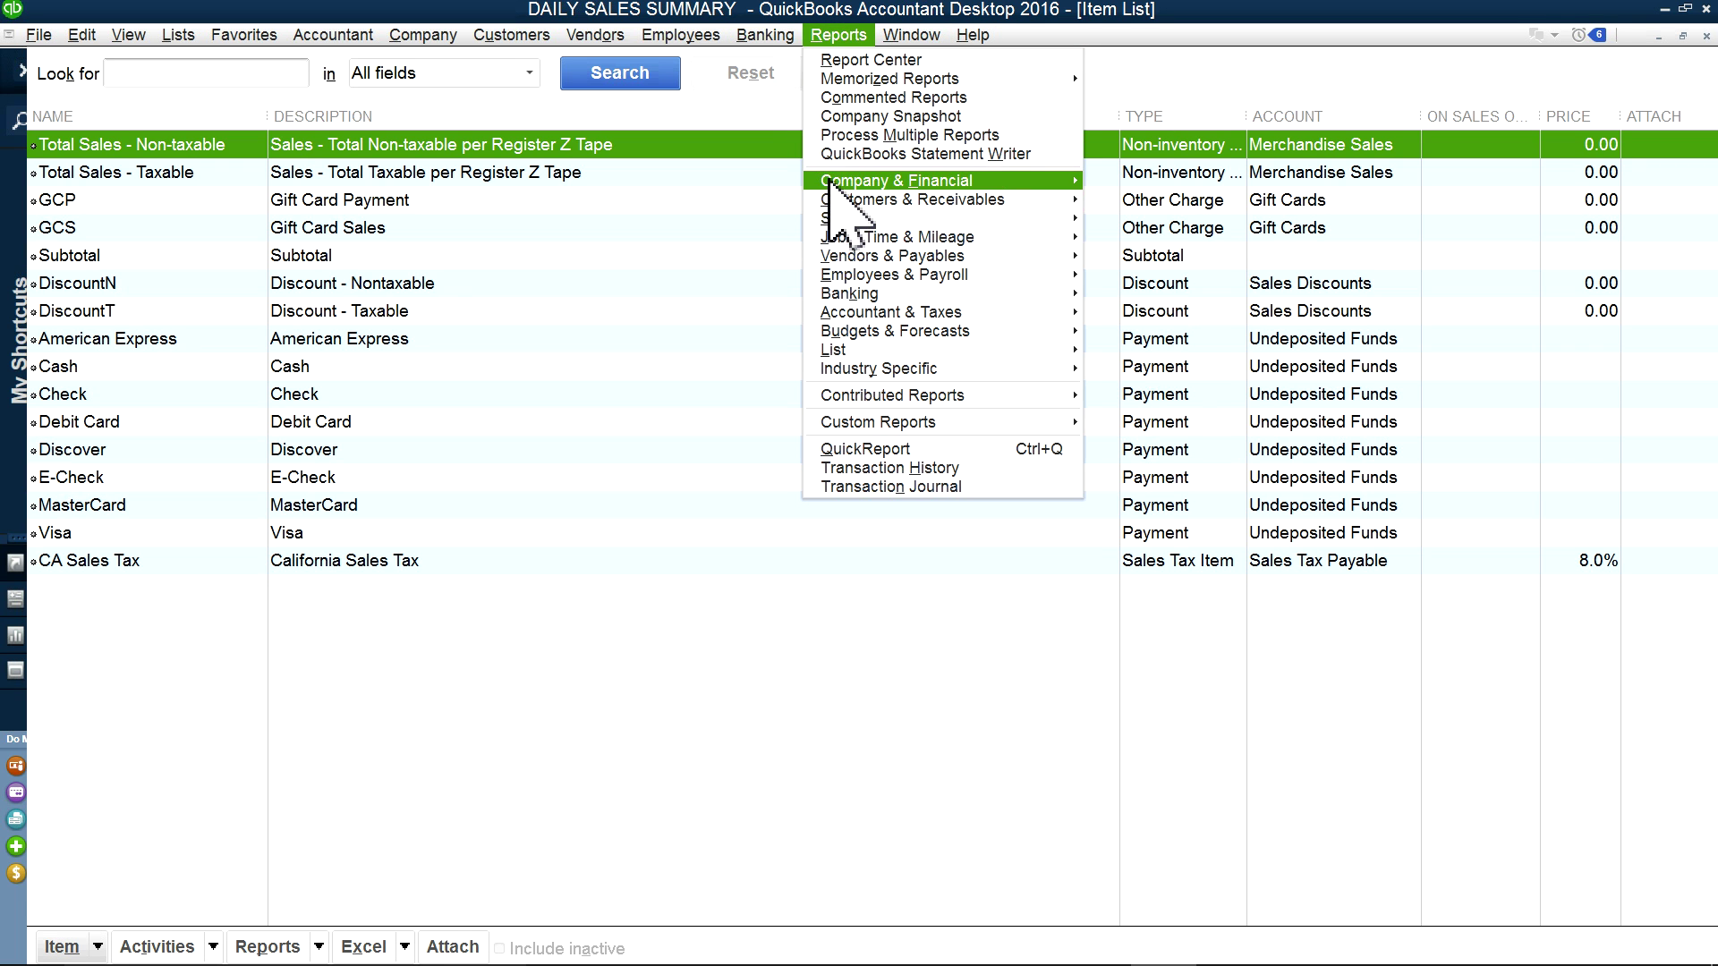
{"action": "mouse_move", "coordinate": [897, 180]}
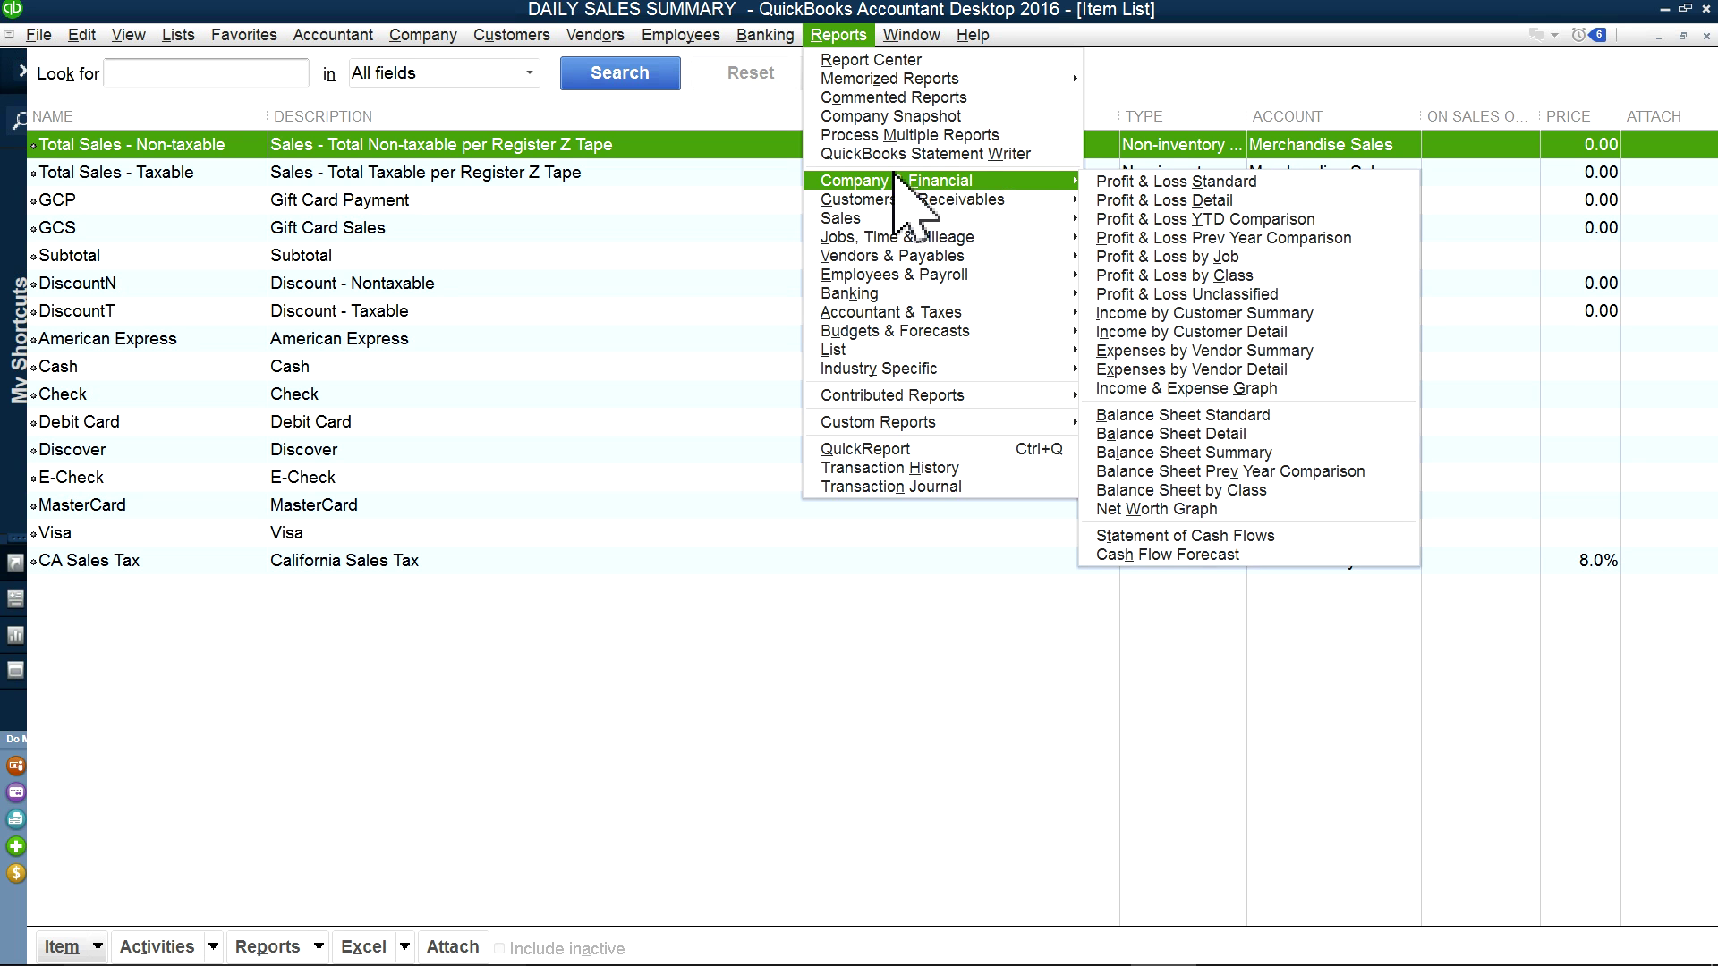
{"action": "left_click", "coordinate": [1020, 182]}
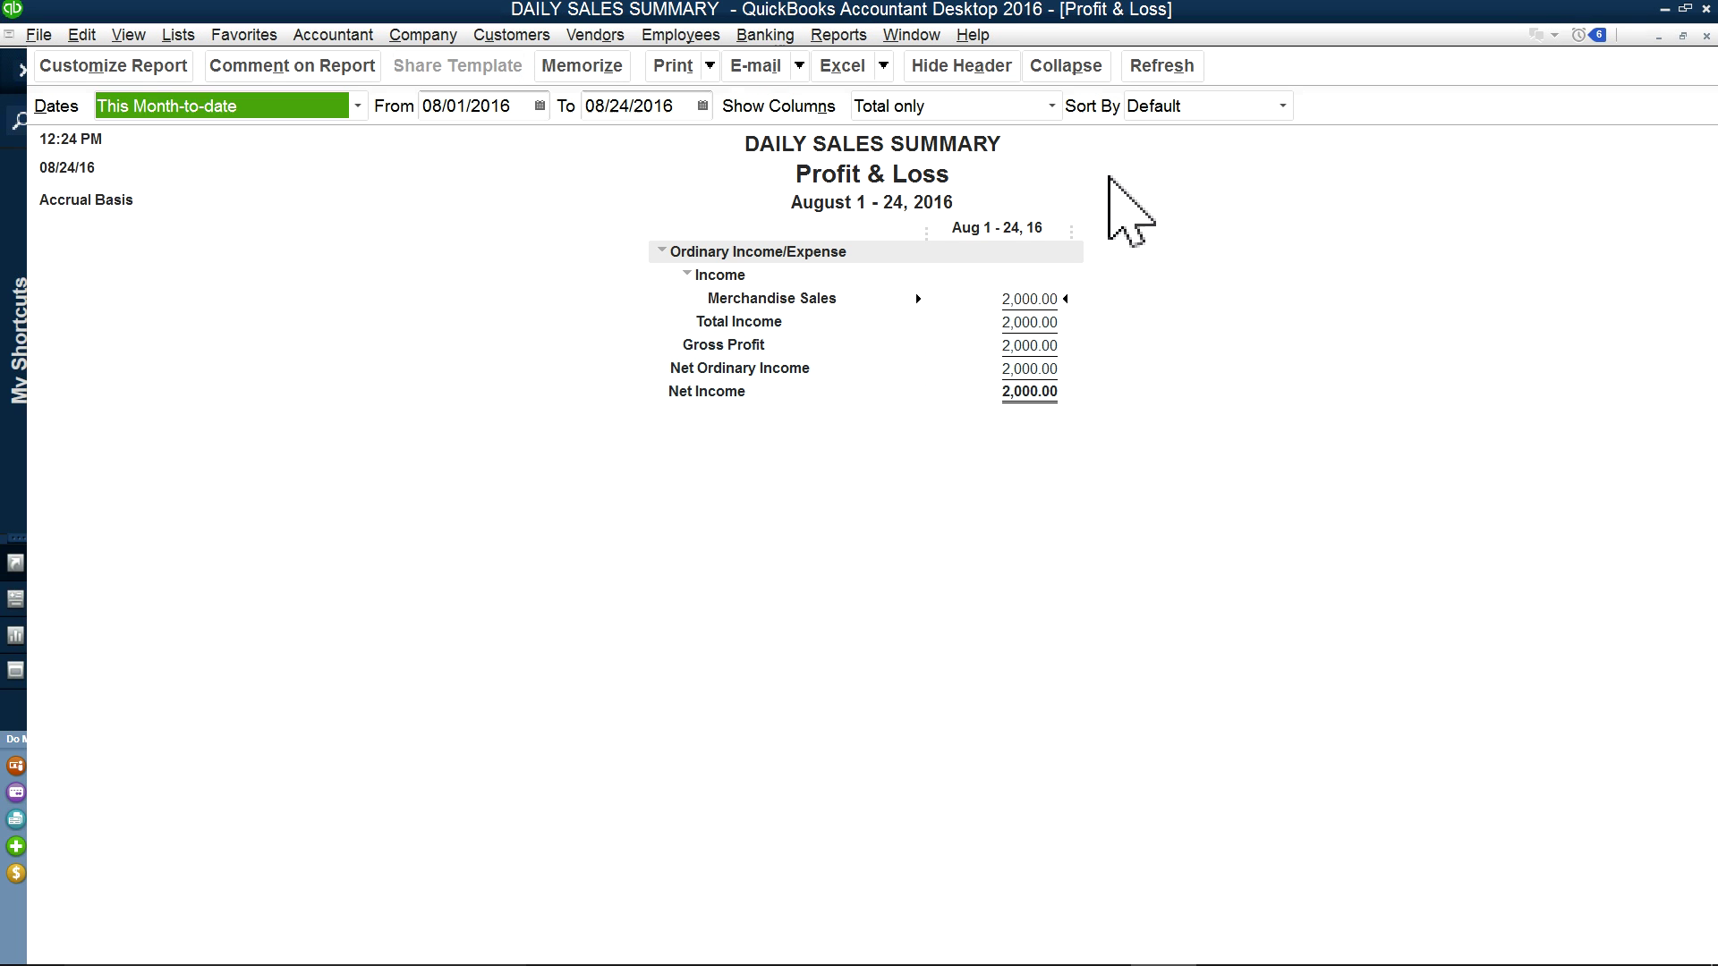
Step: Drill down from the Merchandise Sales amount to its 08/24/2016 sales receipt, and delete that receipt
{"action": "double_click", "coordinate": [1061, 299]}
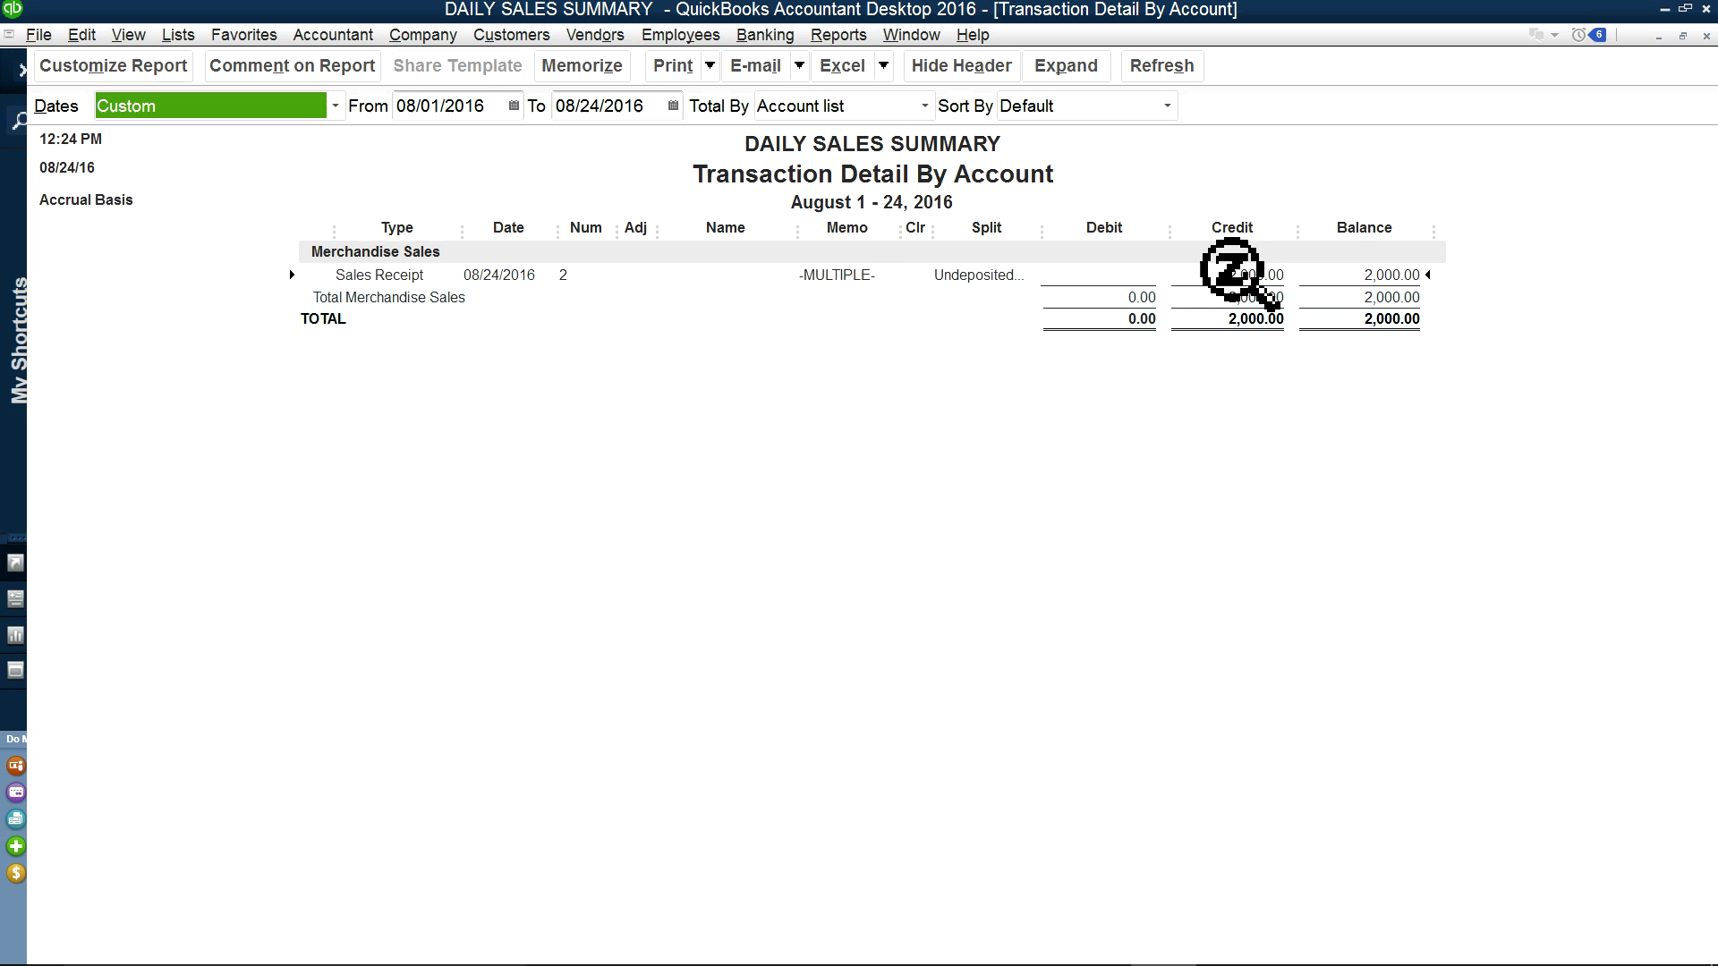
{"action": "double_click", "coordinate": [1248, 273]}
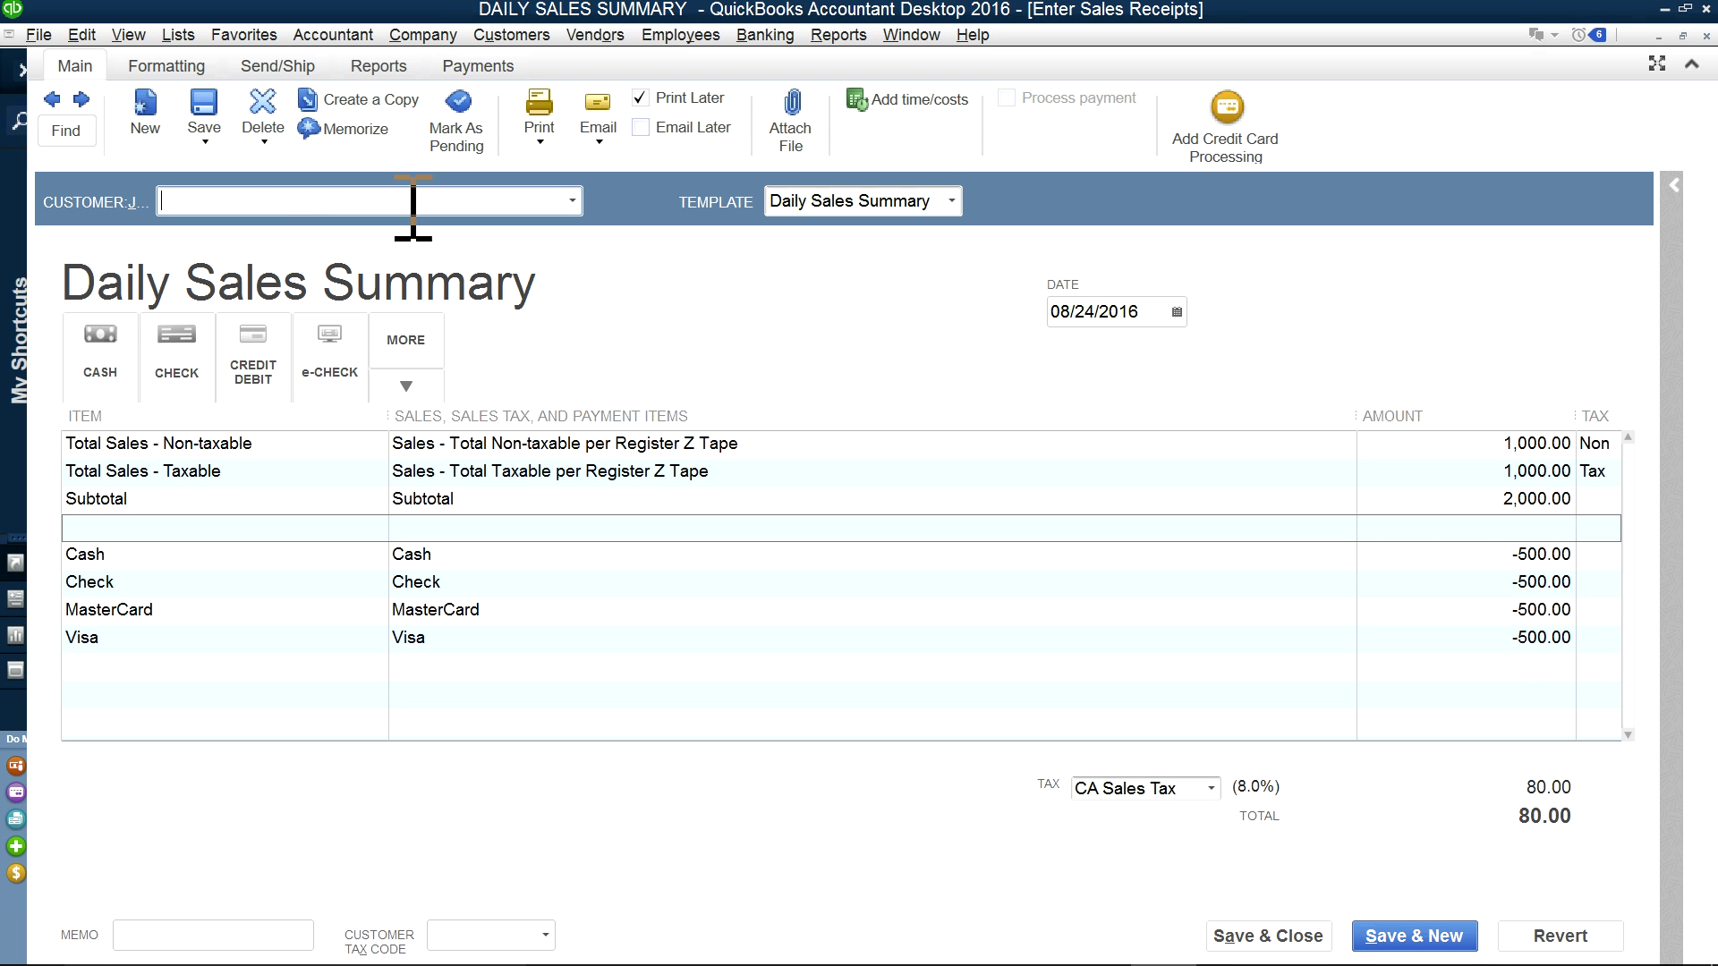
{"action": "left_click", "coordinate": [263, 109]}
{"action": "left_click", "coordinate": [808, 313]}
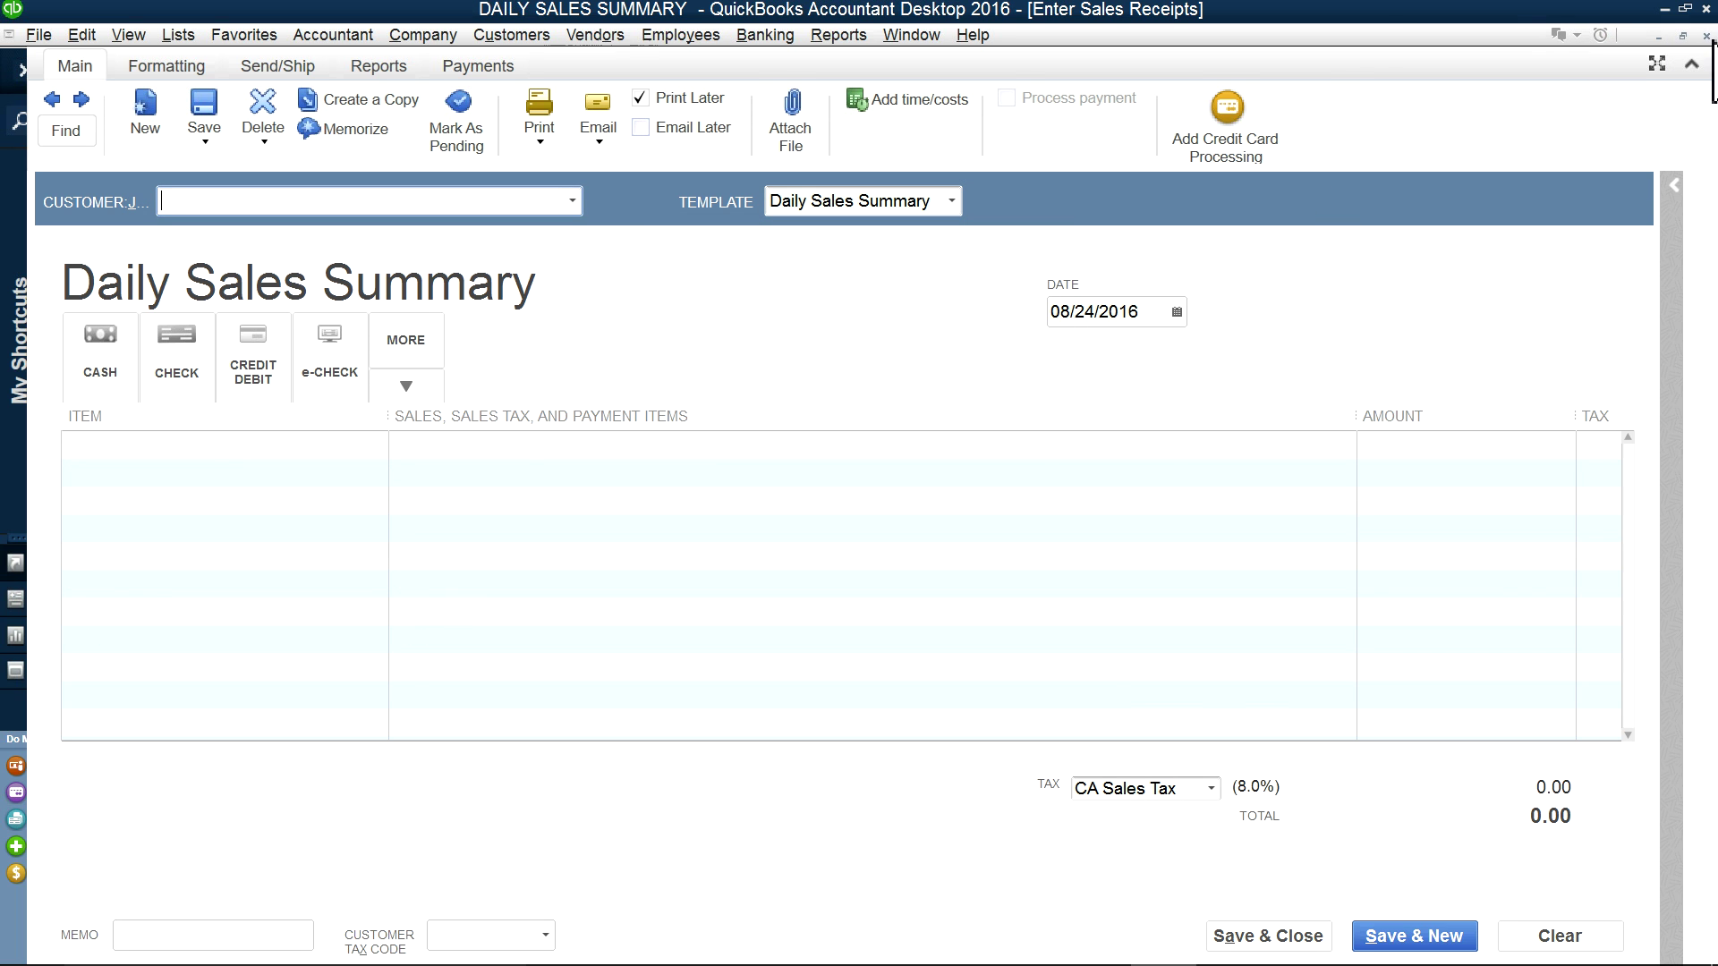
Step: Close the blank sales receipt, decline the report refresh, and close the transaction detail report
{"action": "left_click", "coordinate": [1706, 35]}
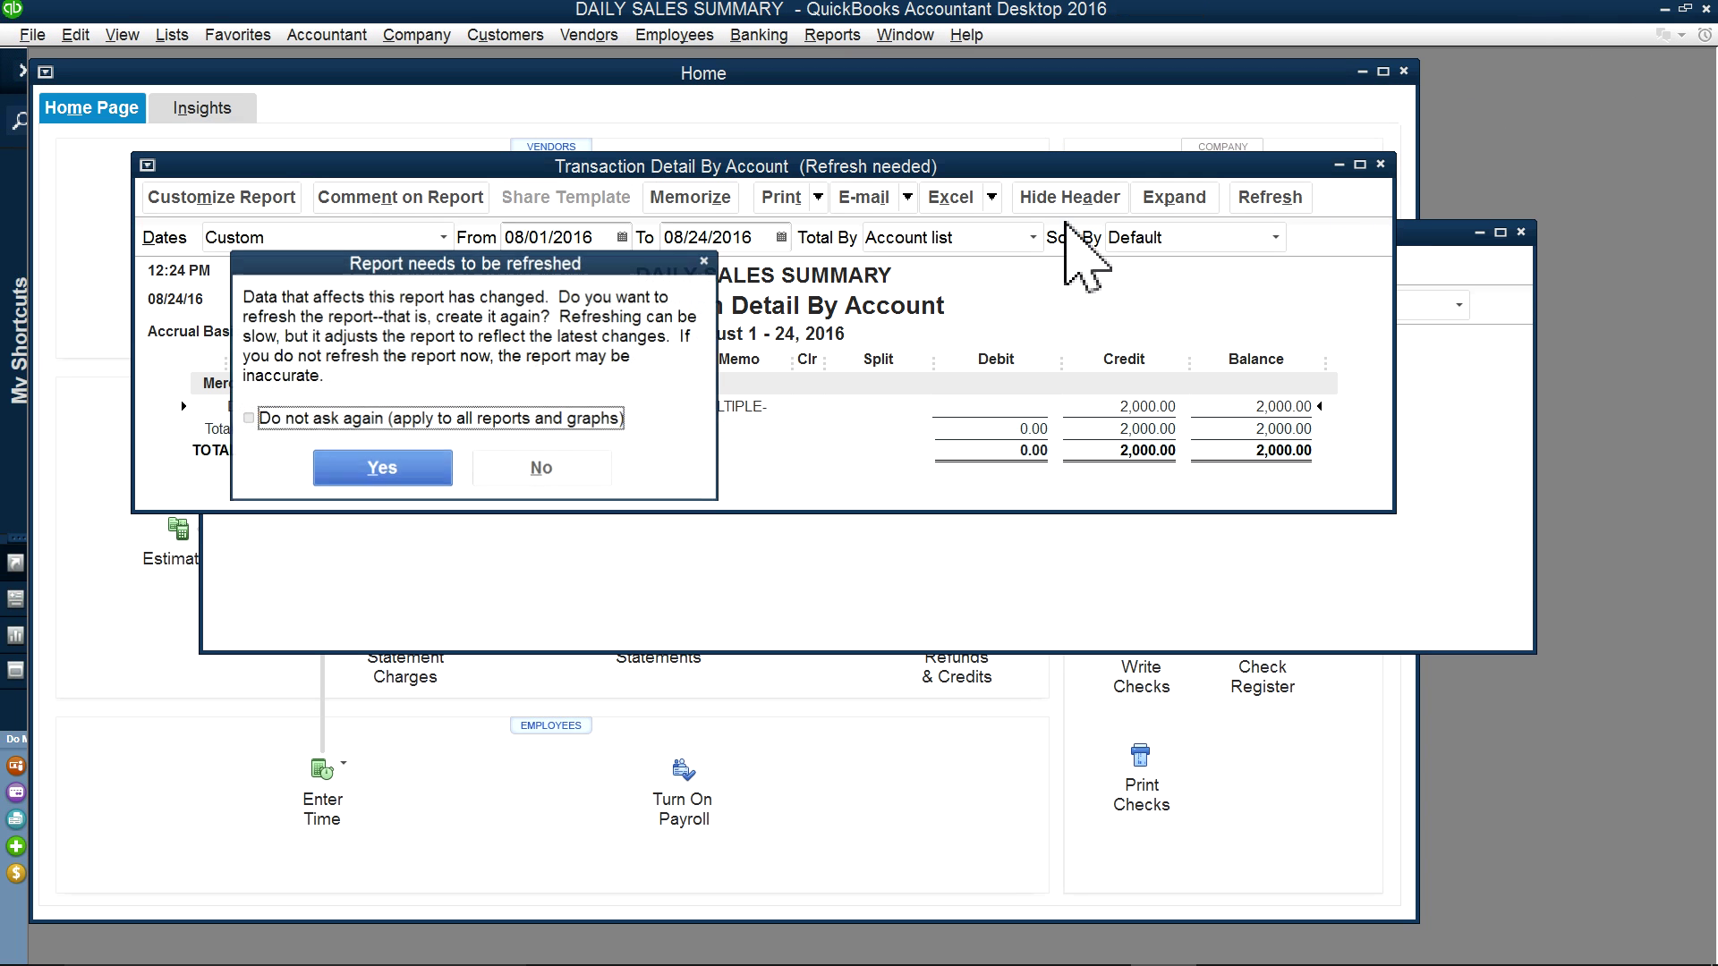
{"action": "left_click", "coordinate": [542, 467]}
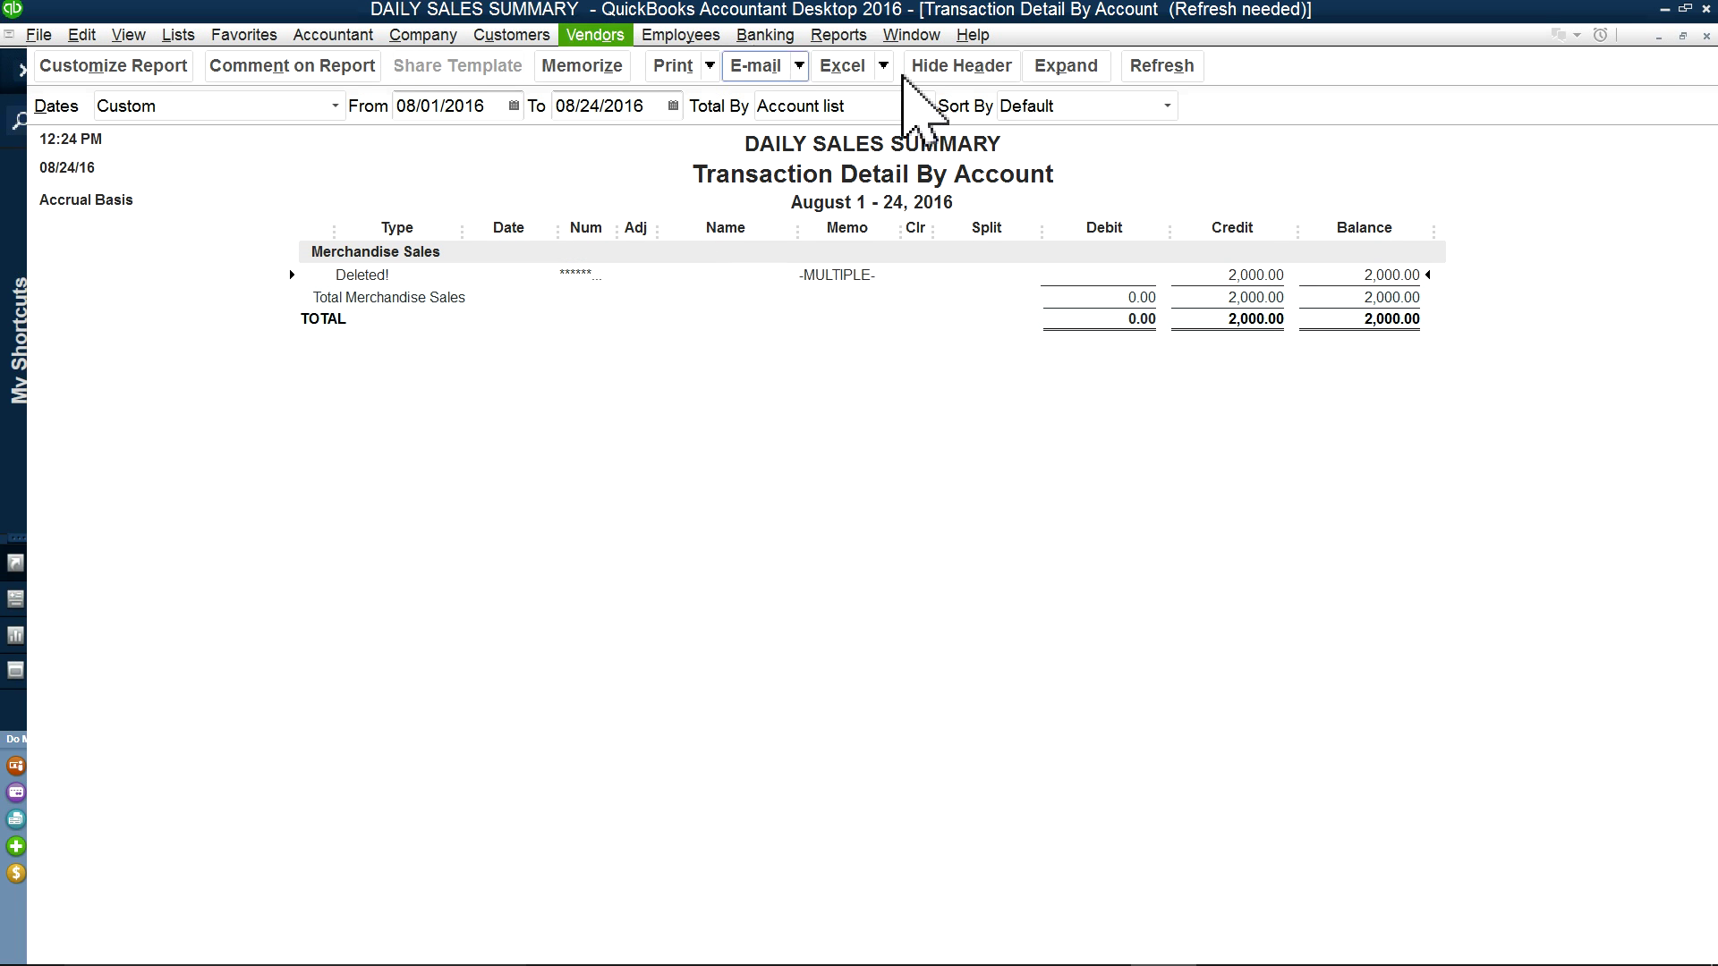
{"action": "left_click", "coordinate": [1705, 37]}
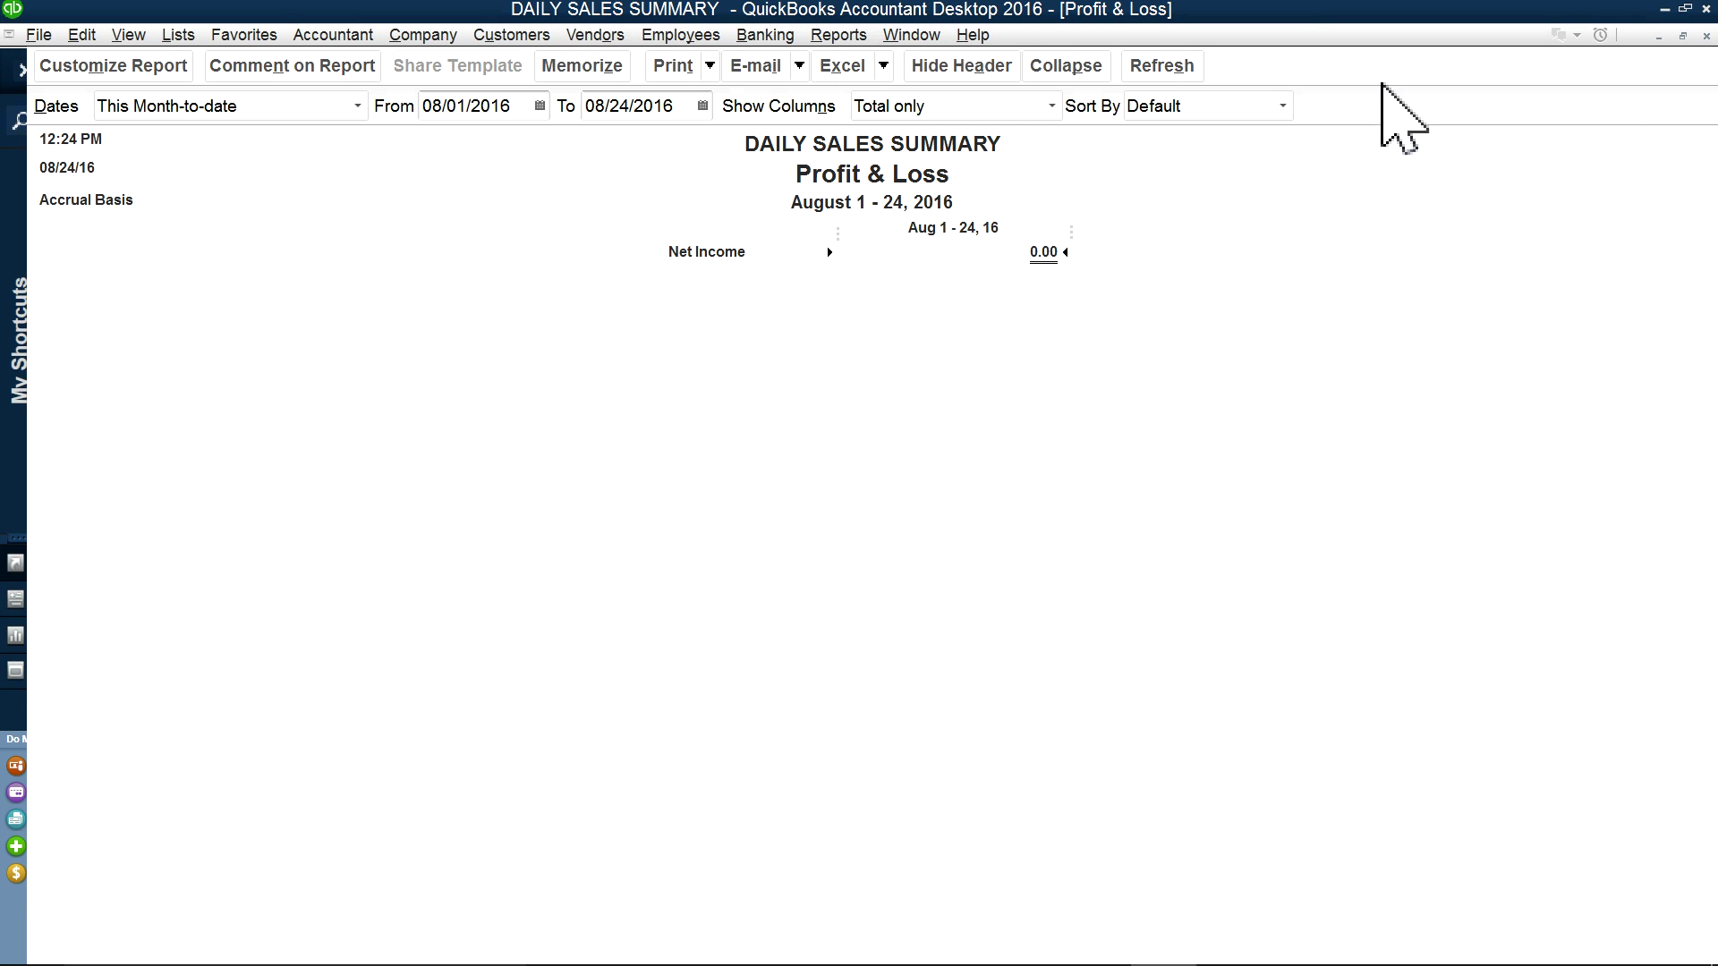
Step: Open the Item List and review the name, price and account of the Total Sales - Non-taxable item, cancelling the edit
{"action": "left_click", "coordinate": [178, 35]}
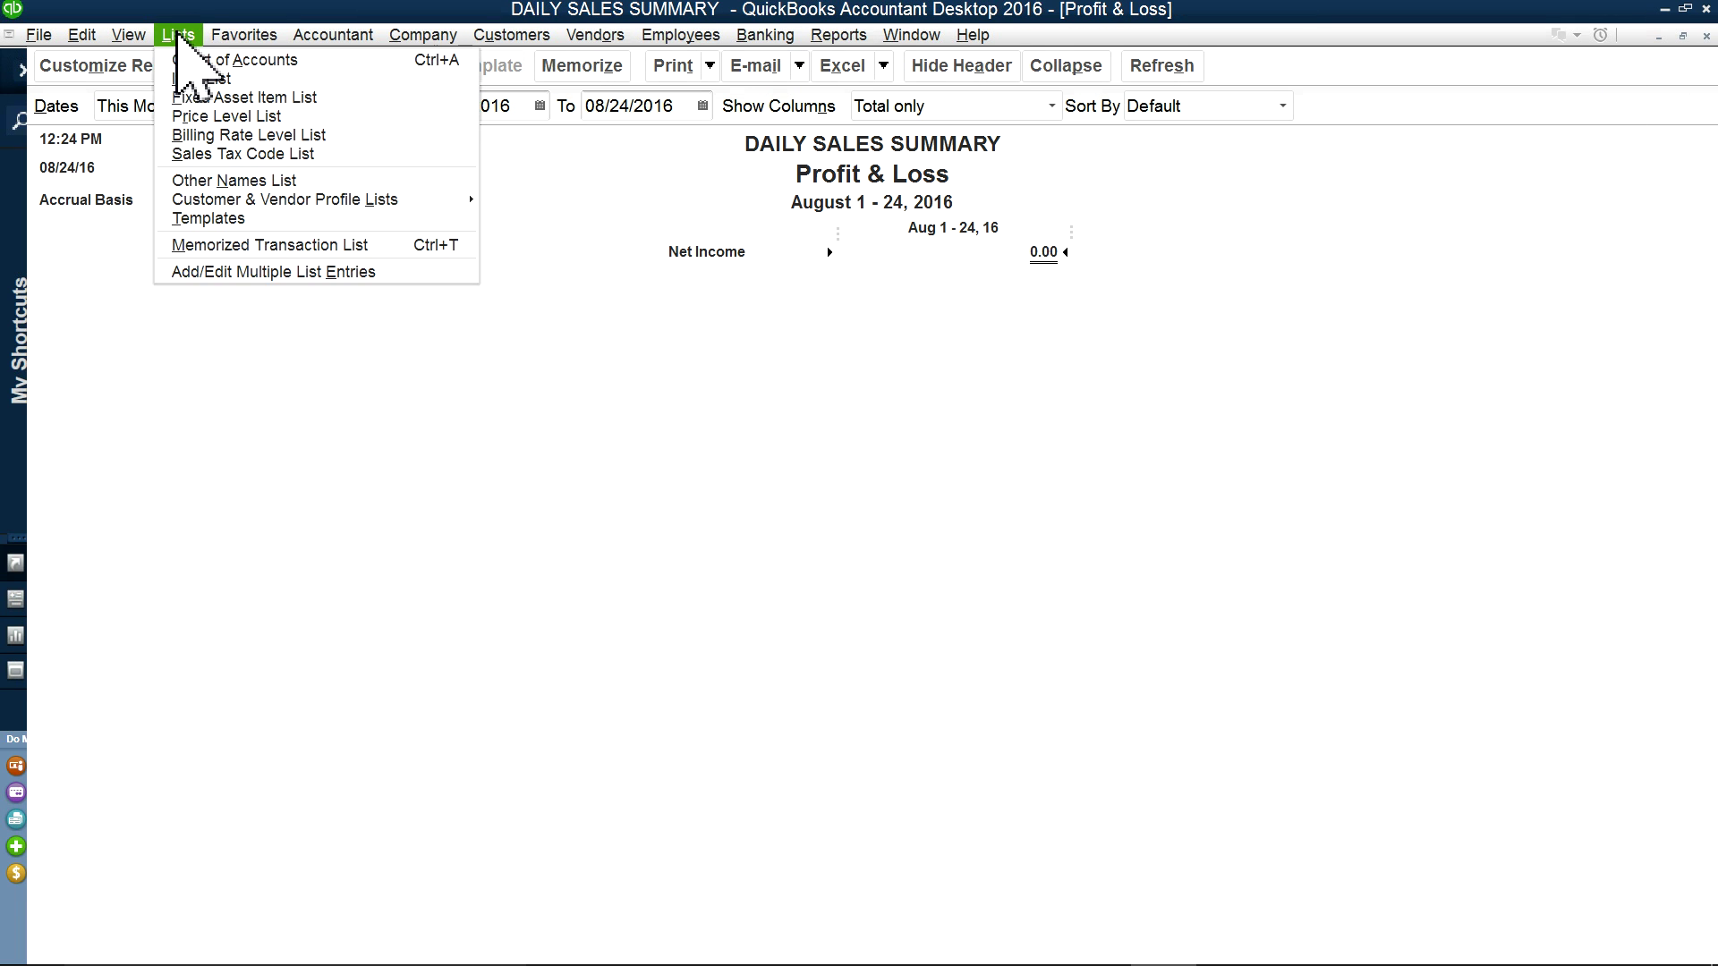
{"action": "left_click", "coordinate": [190, 82]}
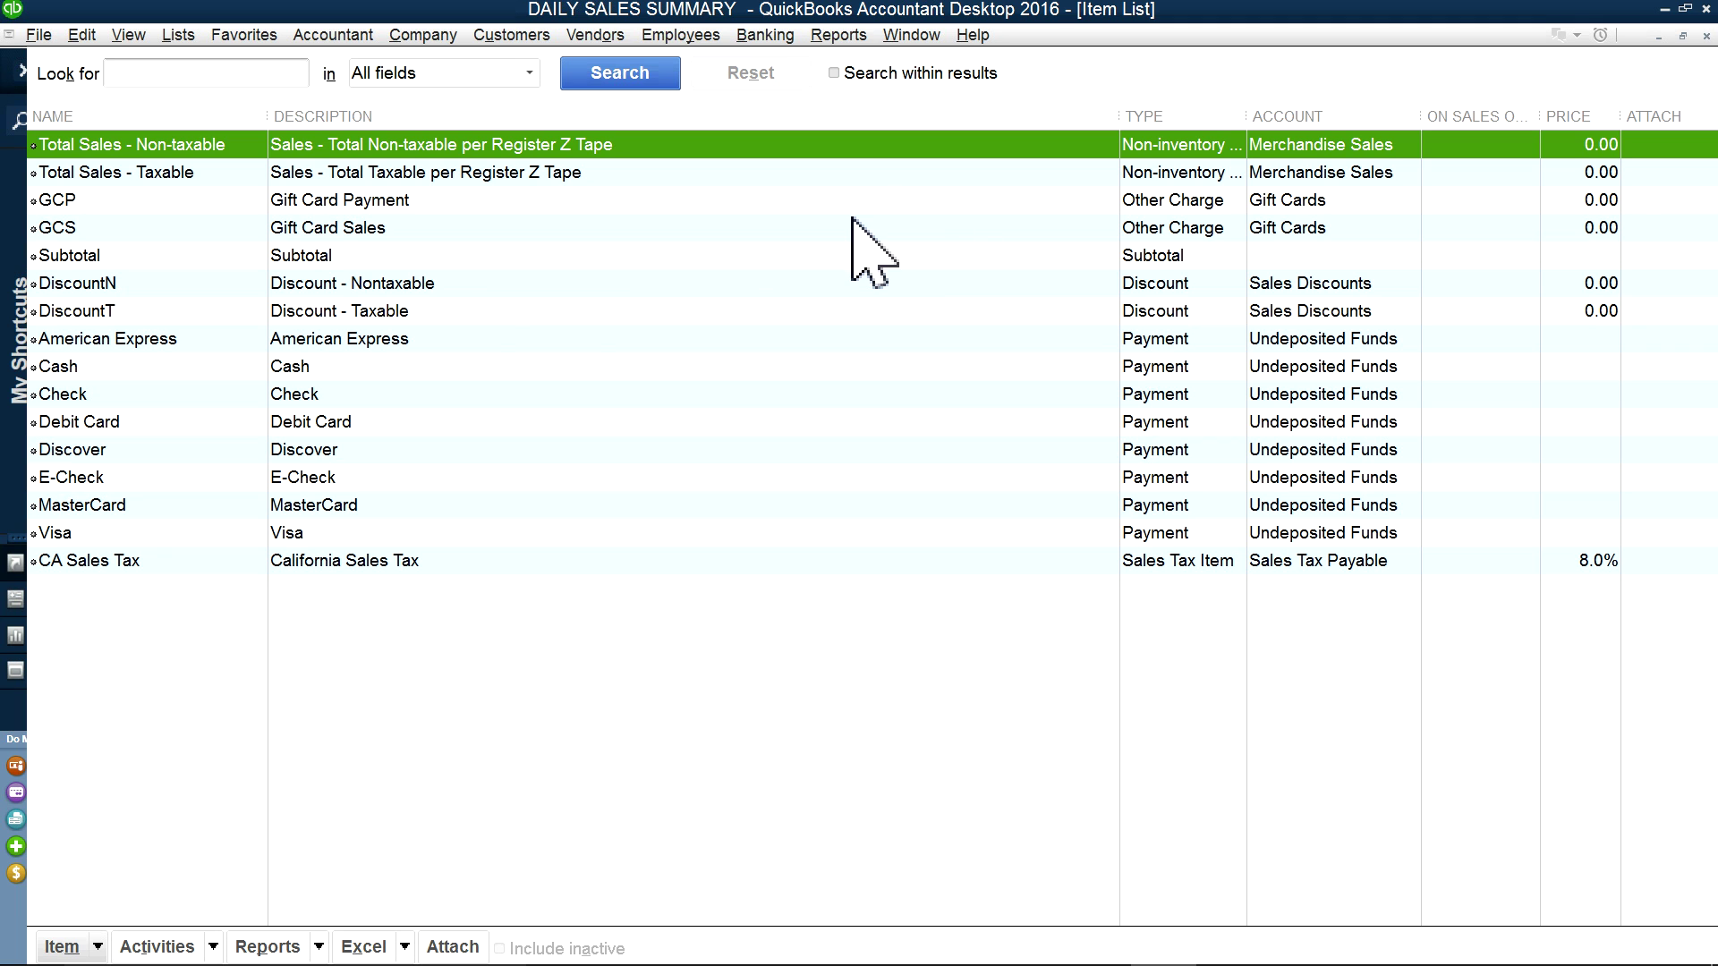
{"action": "right_click", "coordinate": [374, 141]}
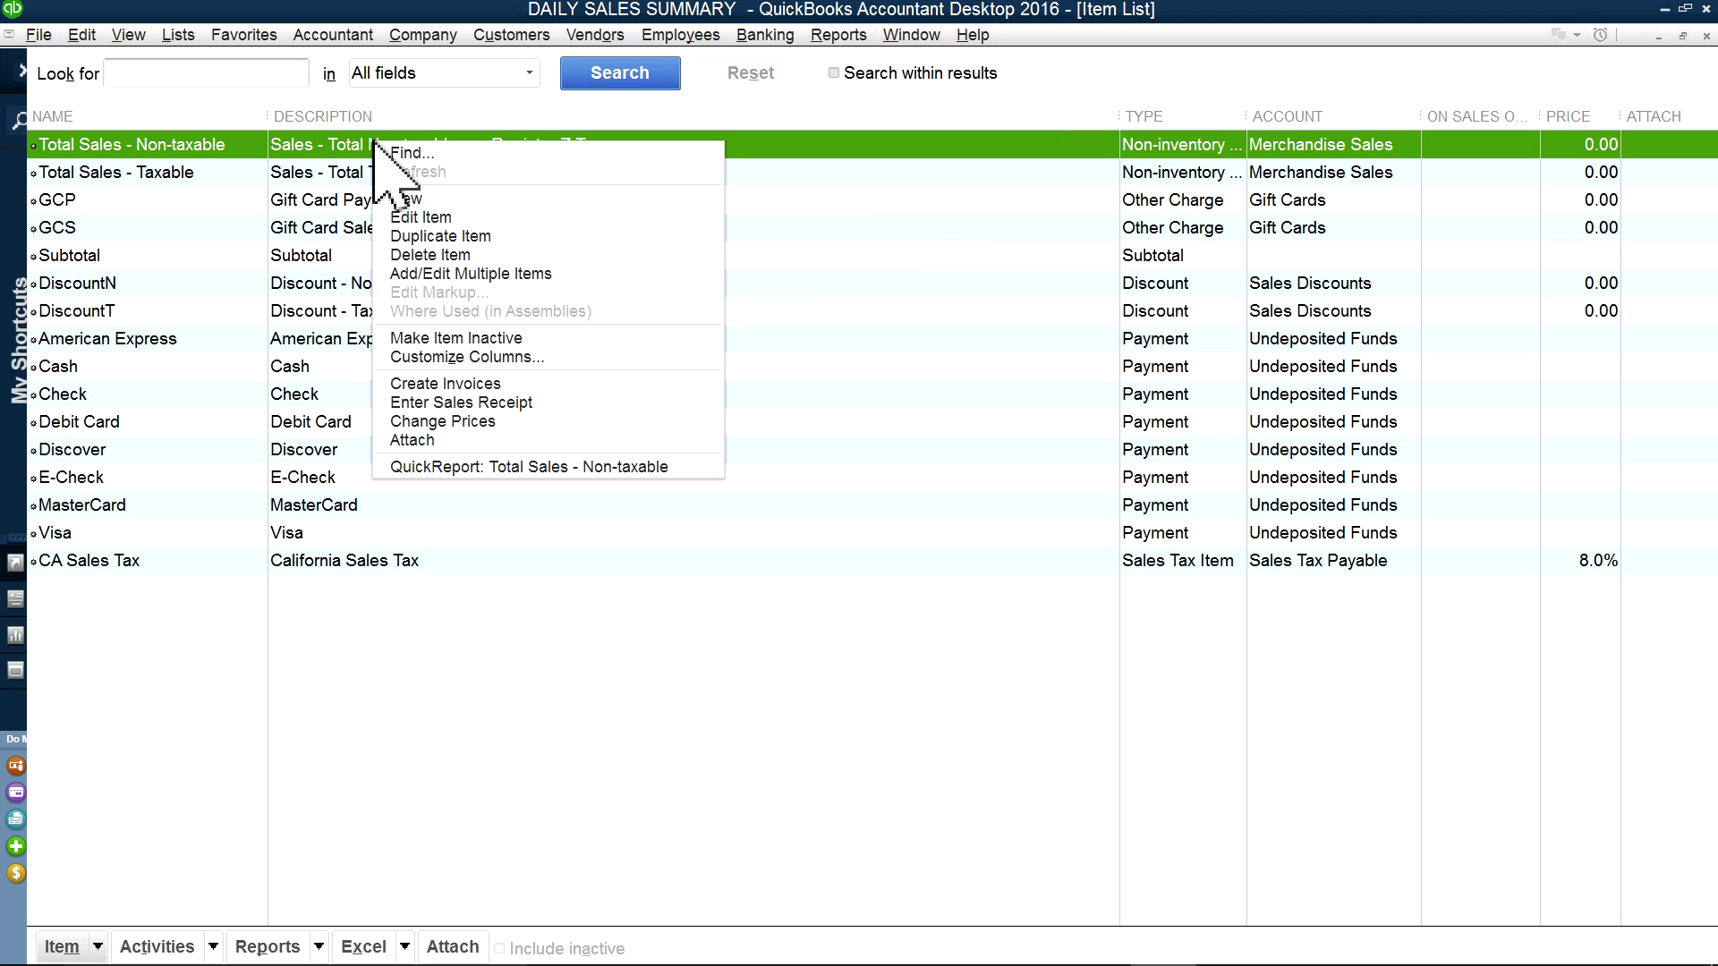
{"action": "left_click", "coordinate": [414, 217]}
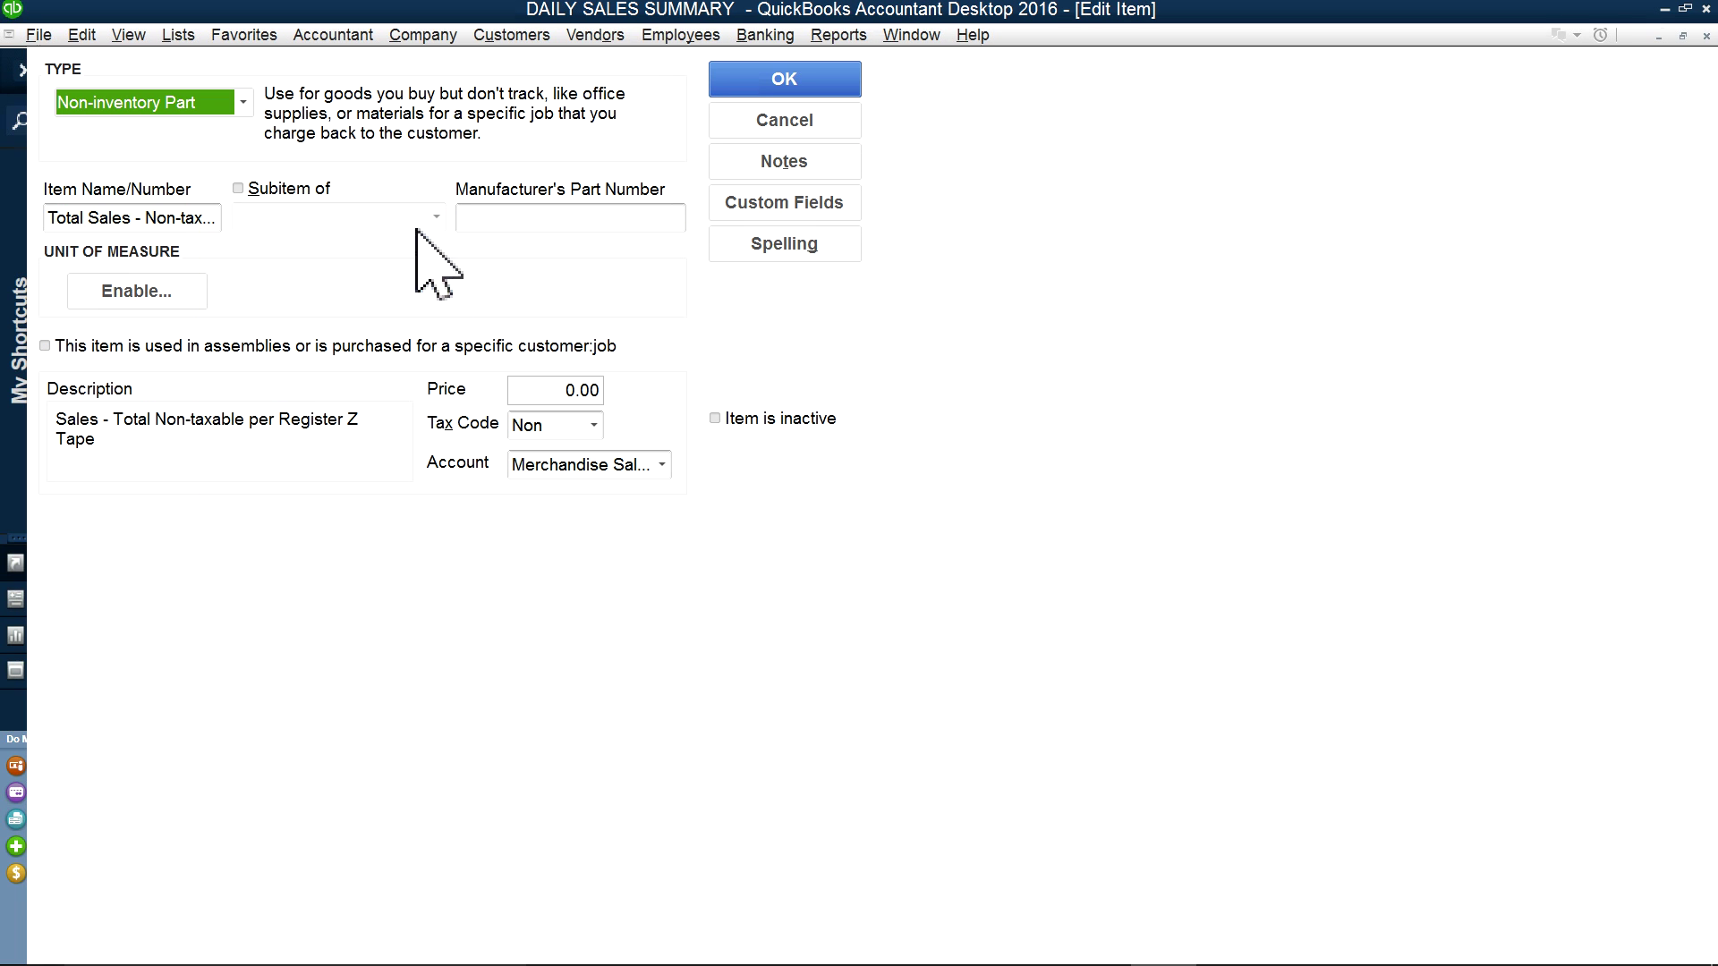
{"action": "left_click", "coordinate": [147, 218]}
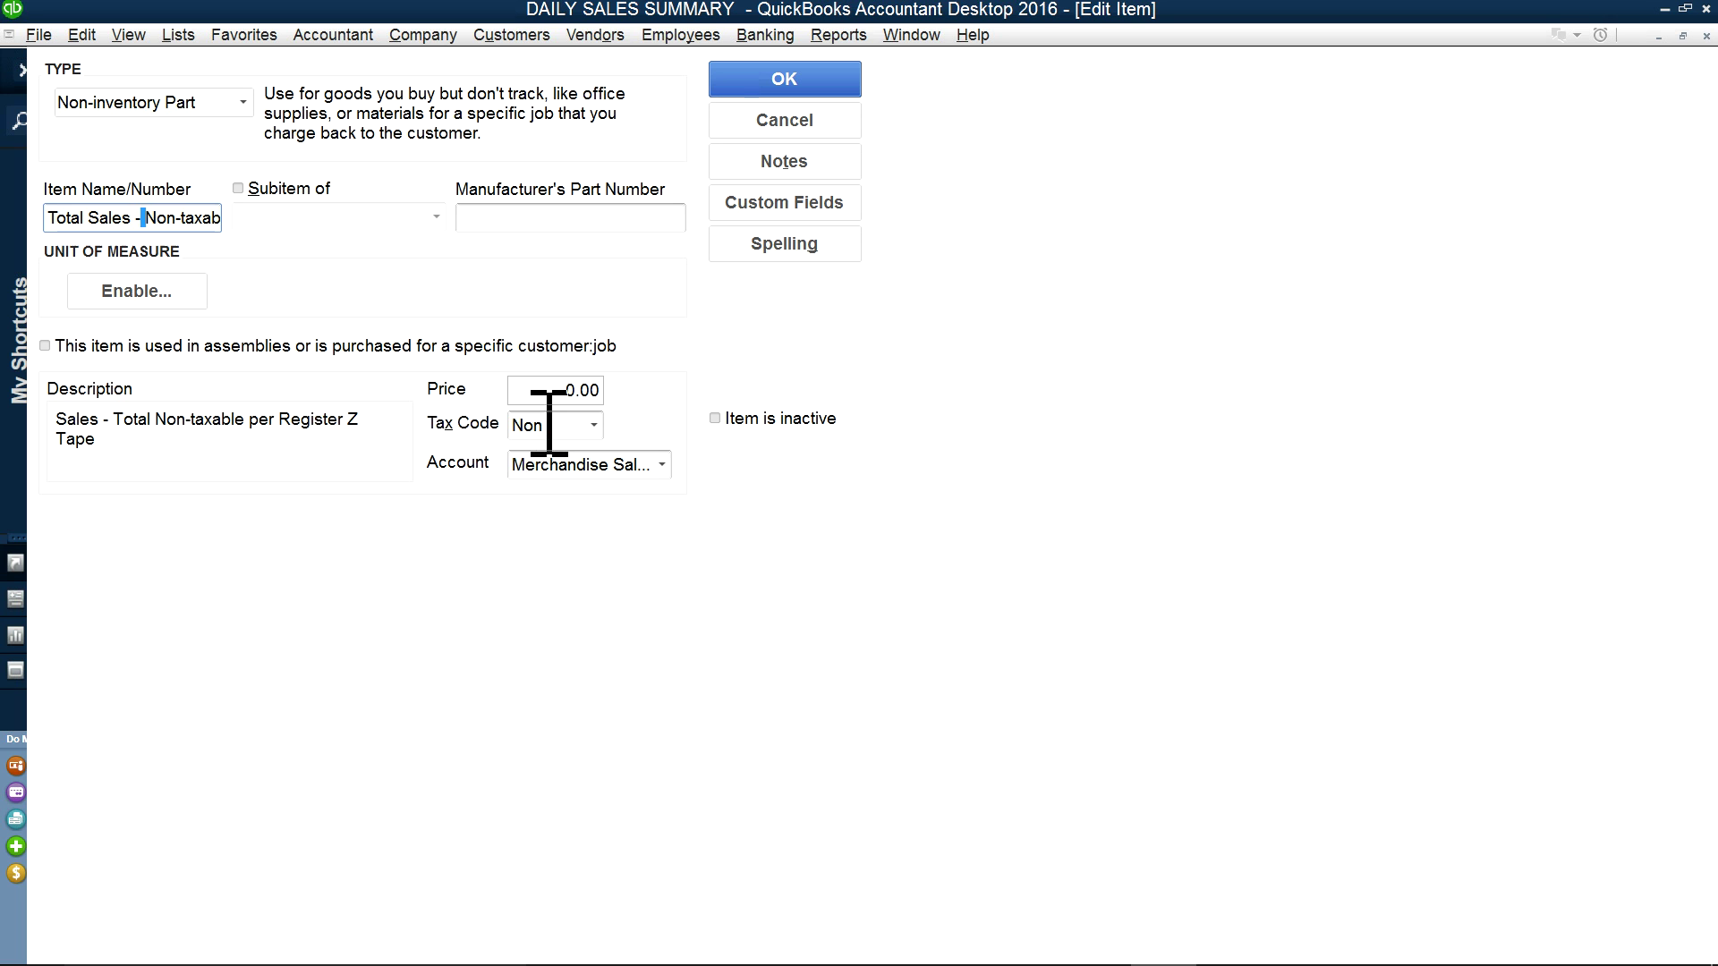
{"action": "left_click", "coordinate": [570, 390]}
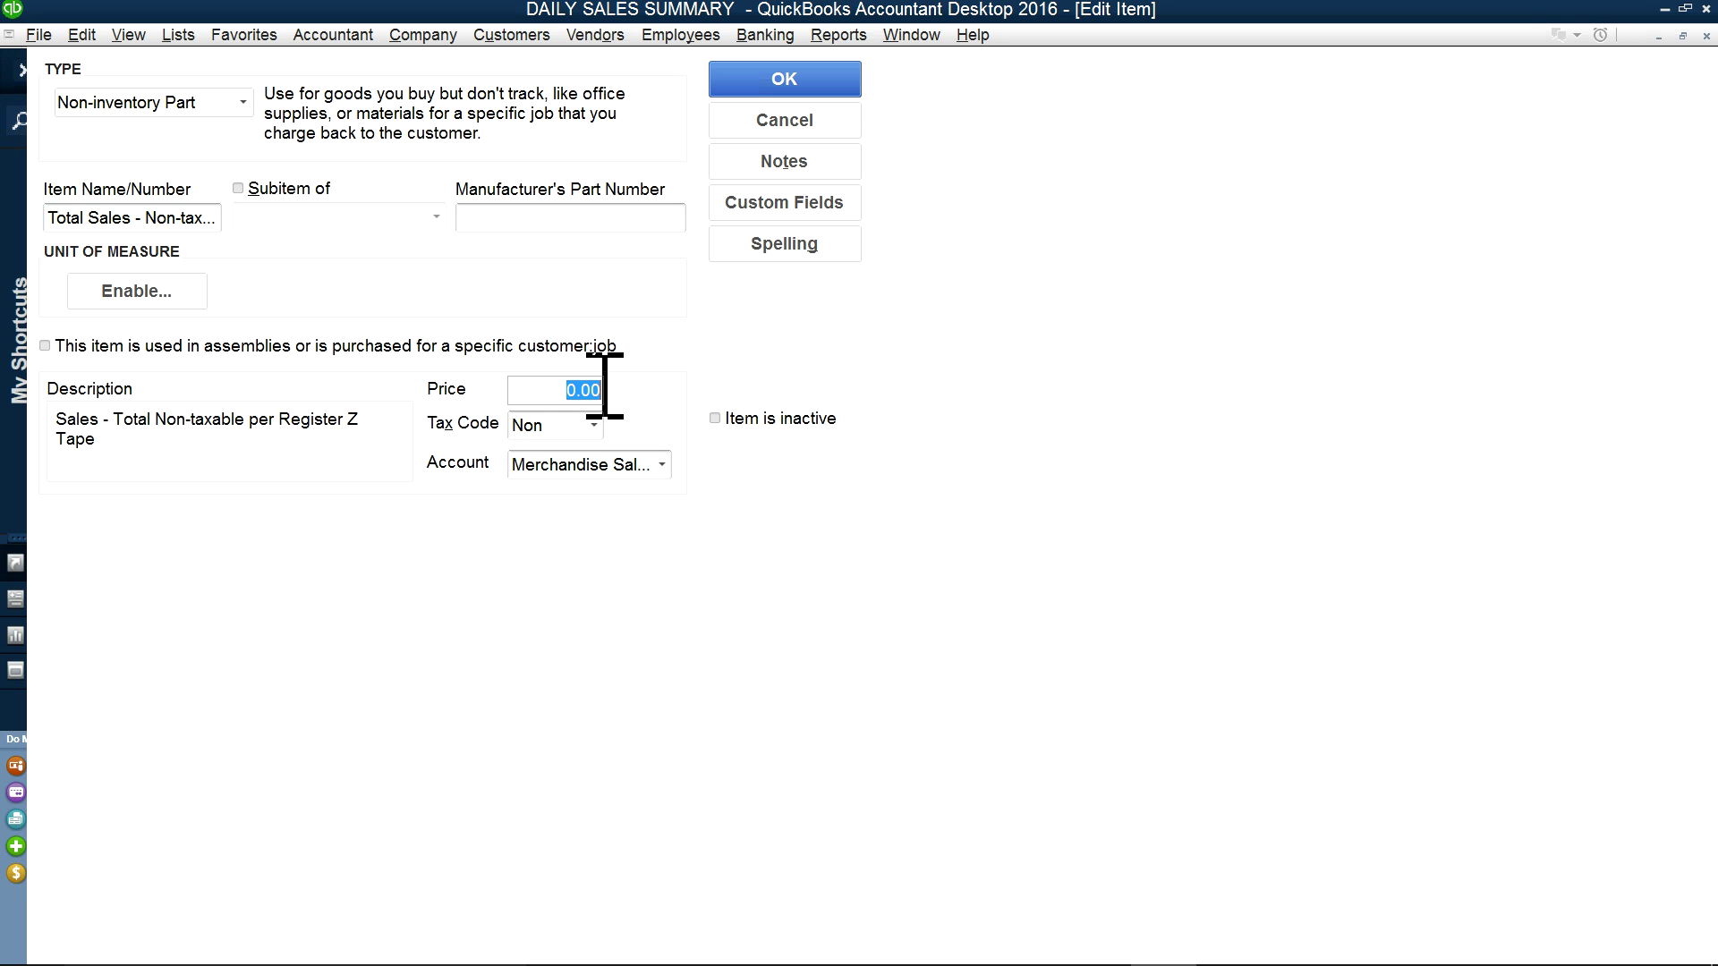
{"action": "left_click", "coordinate": [663, 465]}
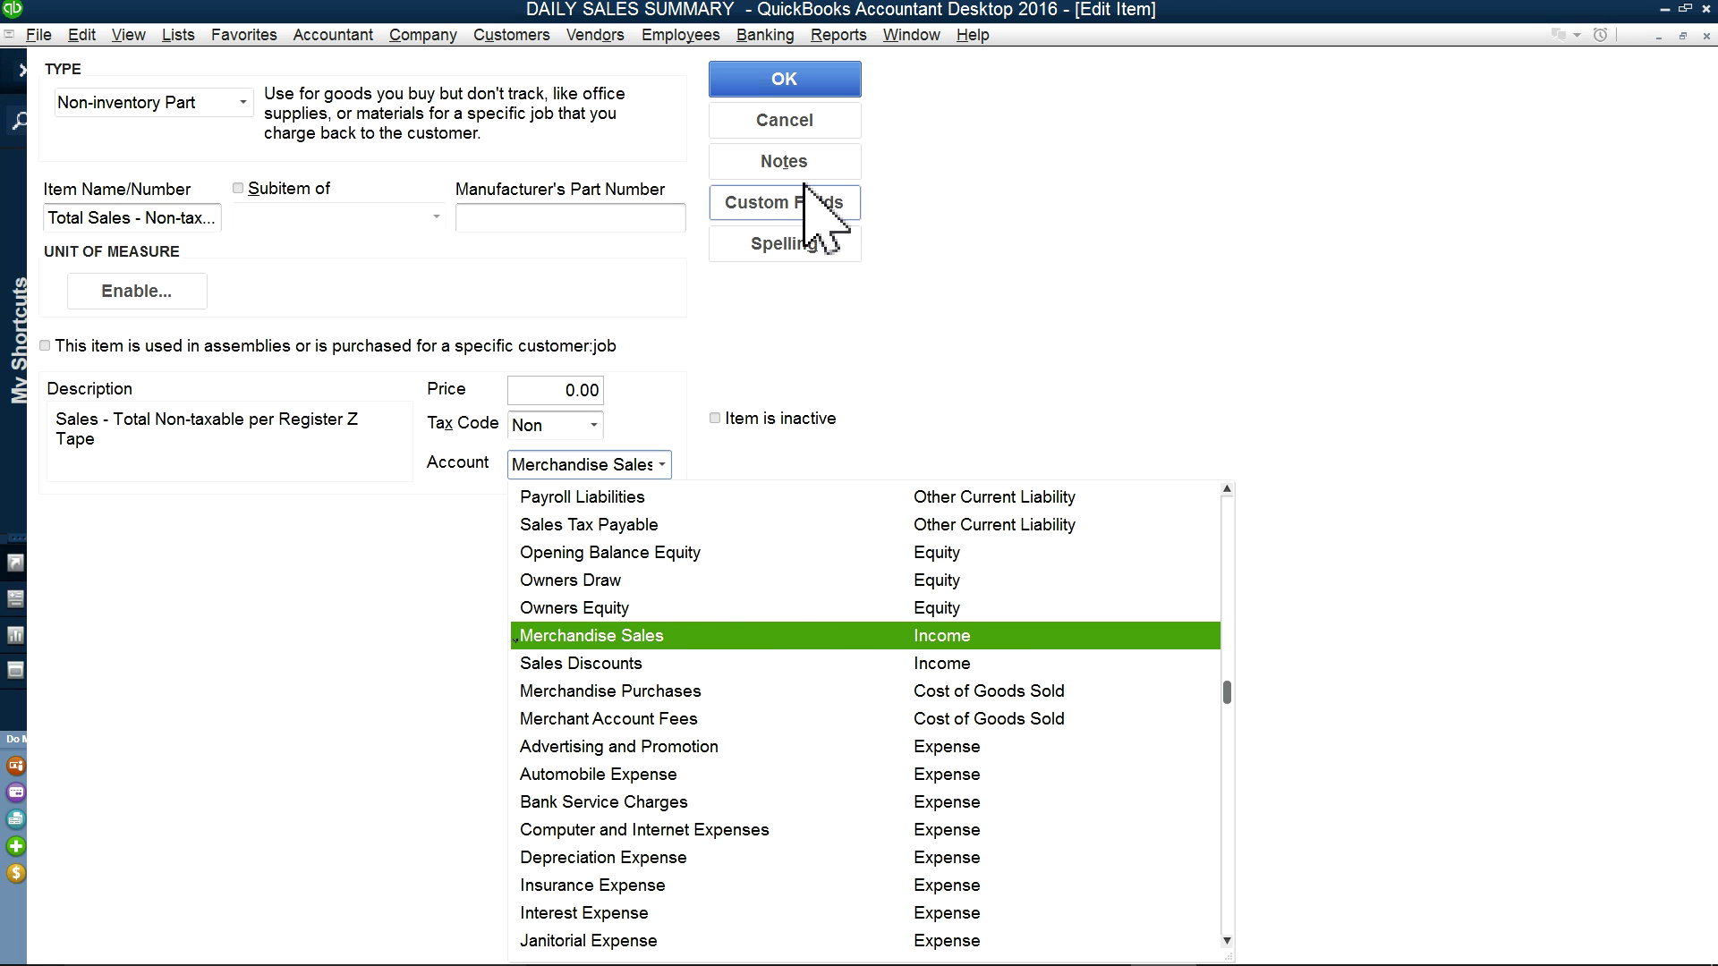
{"action": "left_click", "coordinate": [803, 127]}
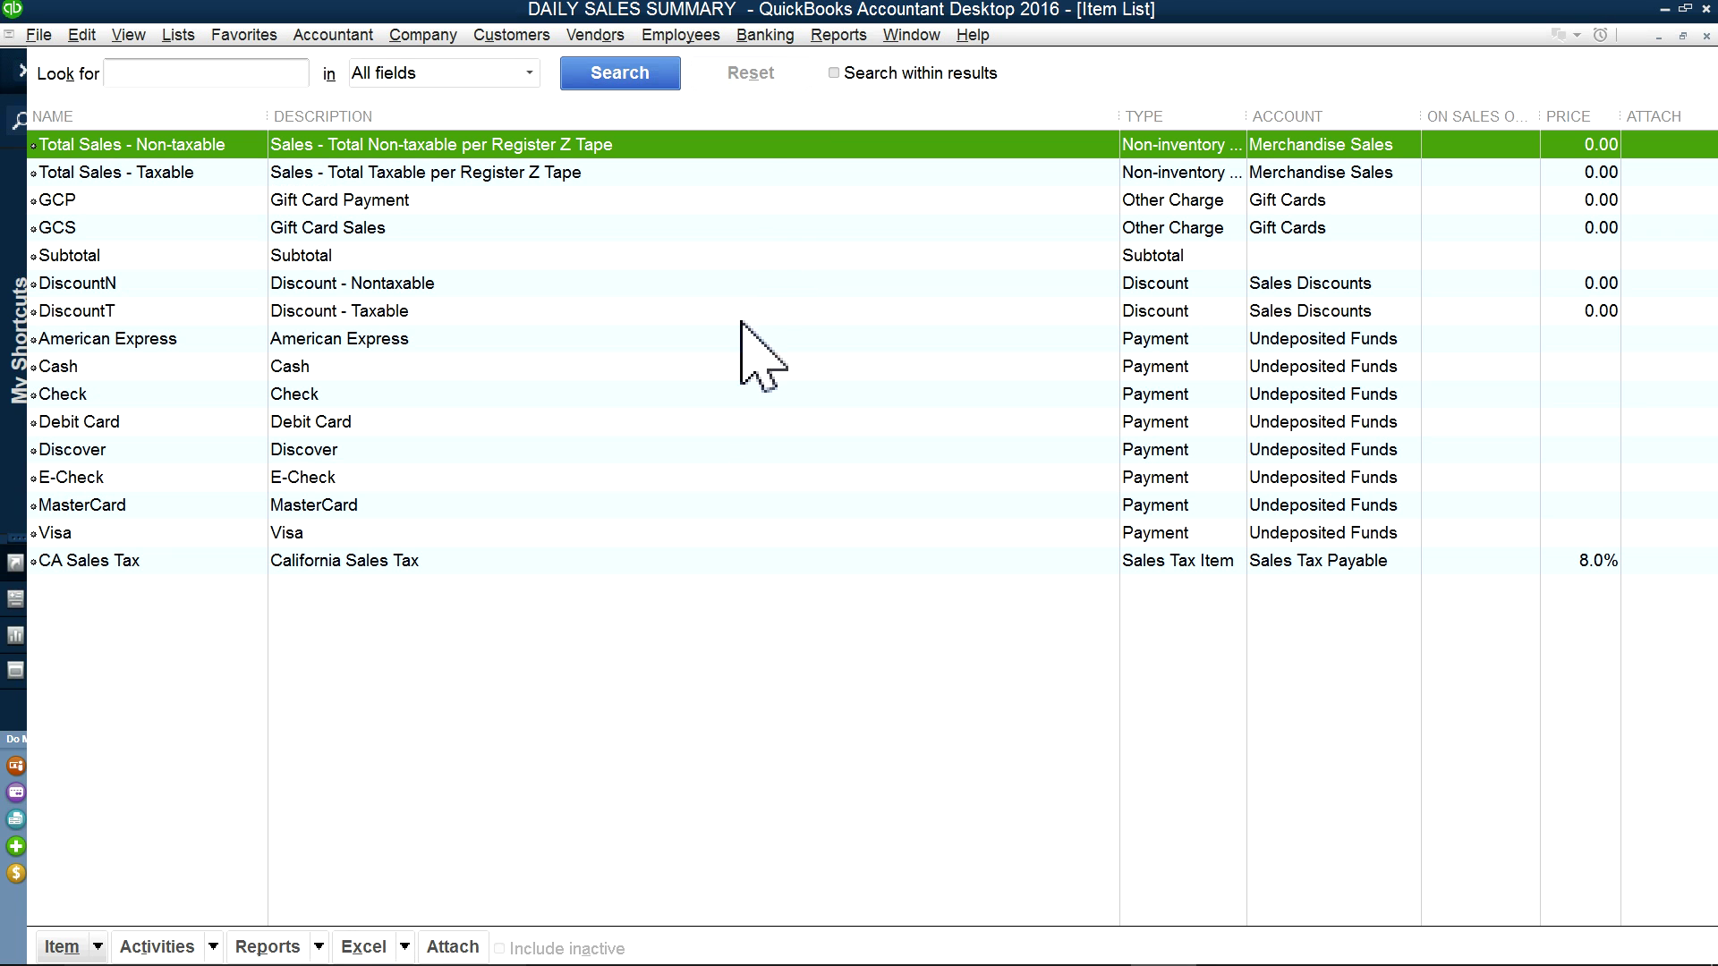
Step: Open the Total Sales - Taxable item and review its tax code and income account choices, cancelling the edit
{"action": "left_click", "coordinate": [340, 174]}
{"action": "right_click", "coordinate": [336, 179]}
{"action": "left_click", "coordinate": [376, 257]}
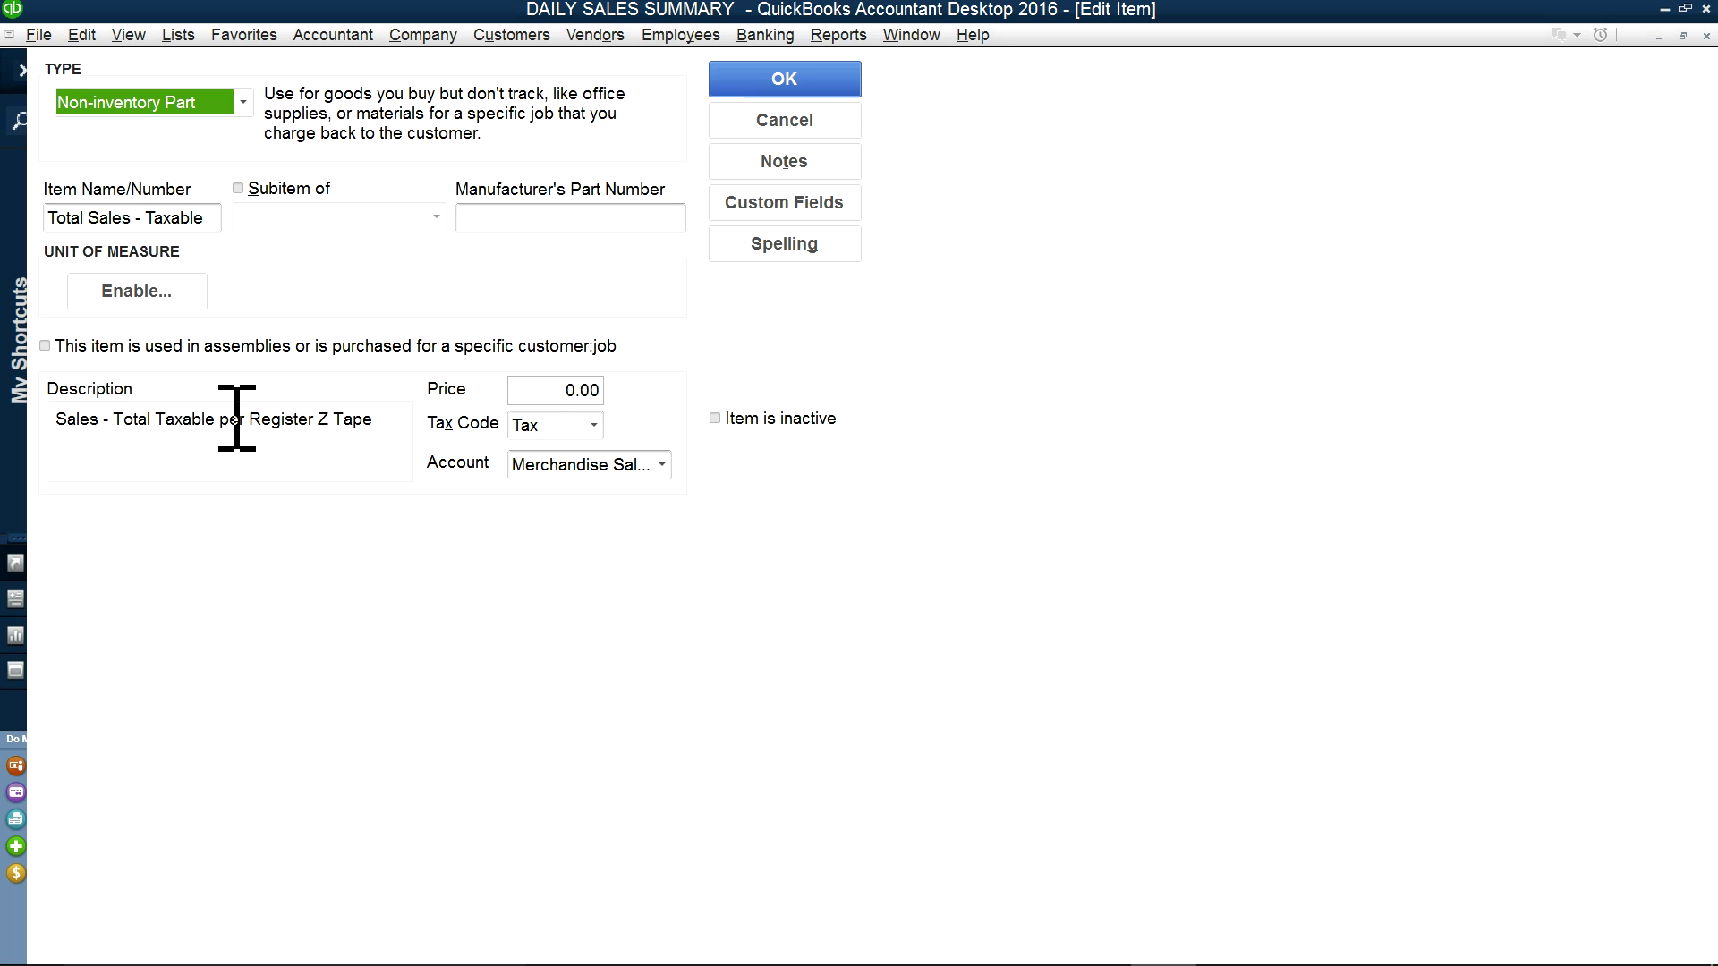
{"action": "left_click", "coordinate": [594, 426]}
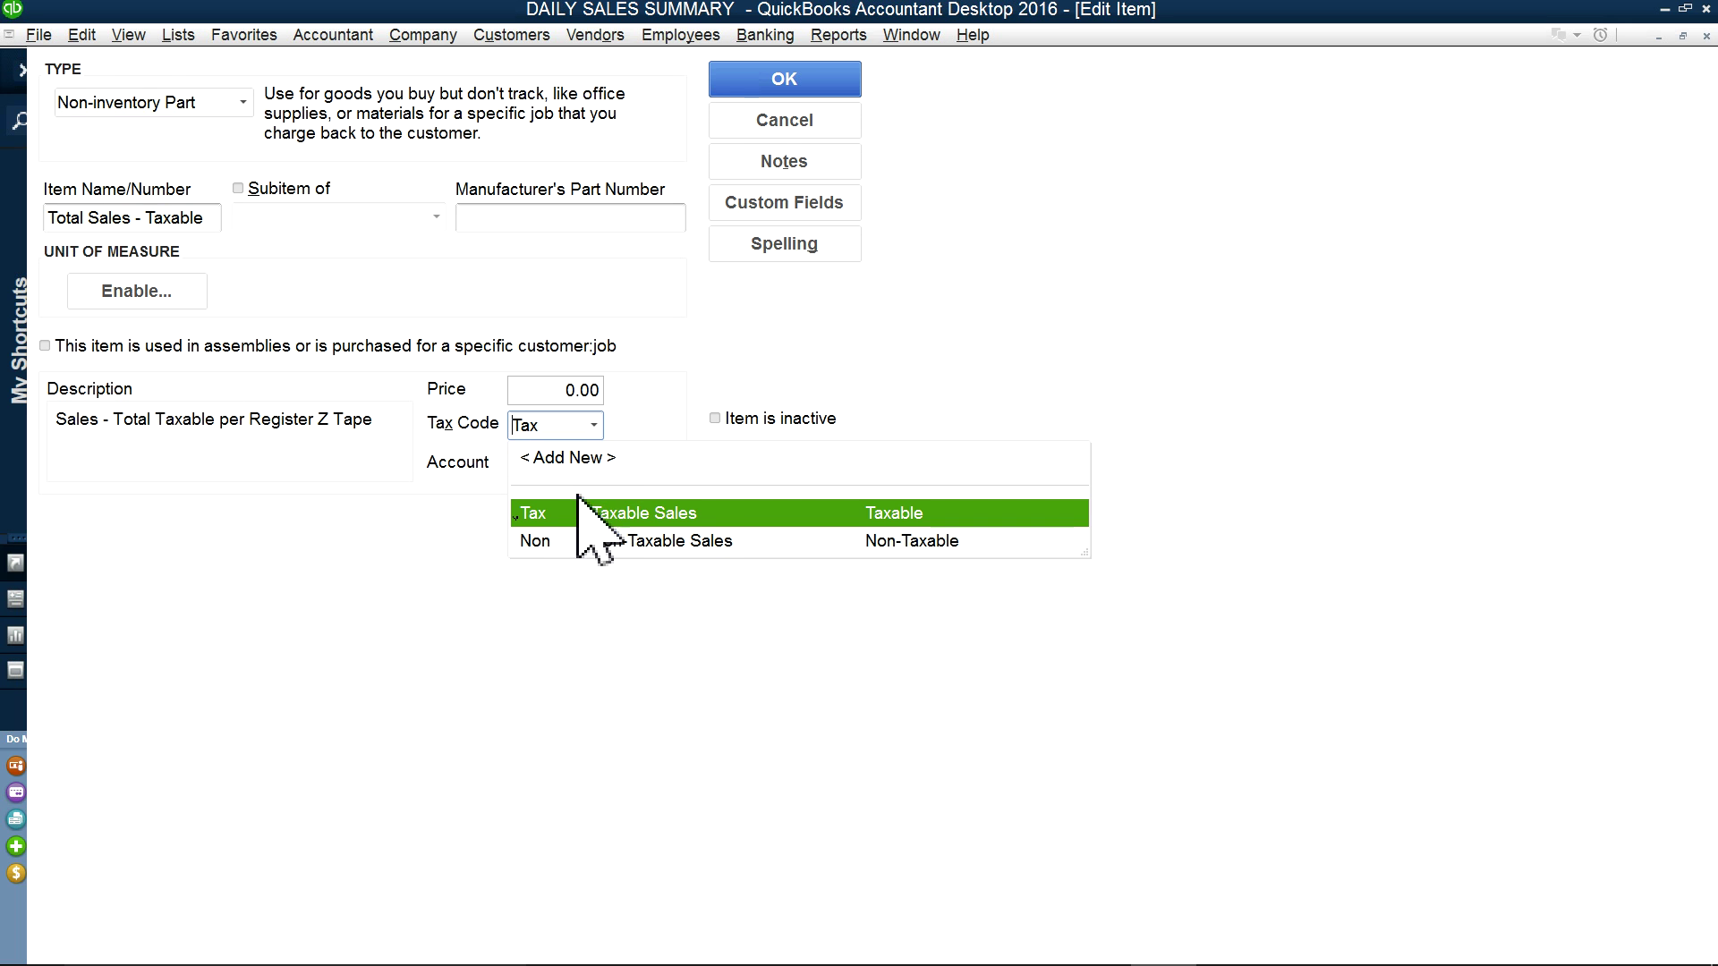
{"action": "left_click", "coordinate": [379, 488]}
{"action": "left_click", "coordinate": [664, 465]}
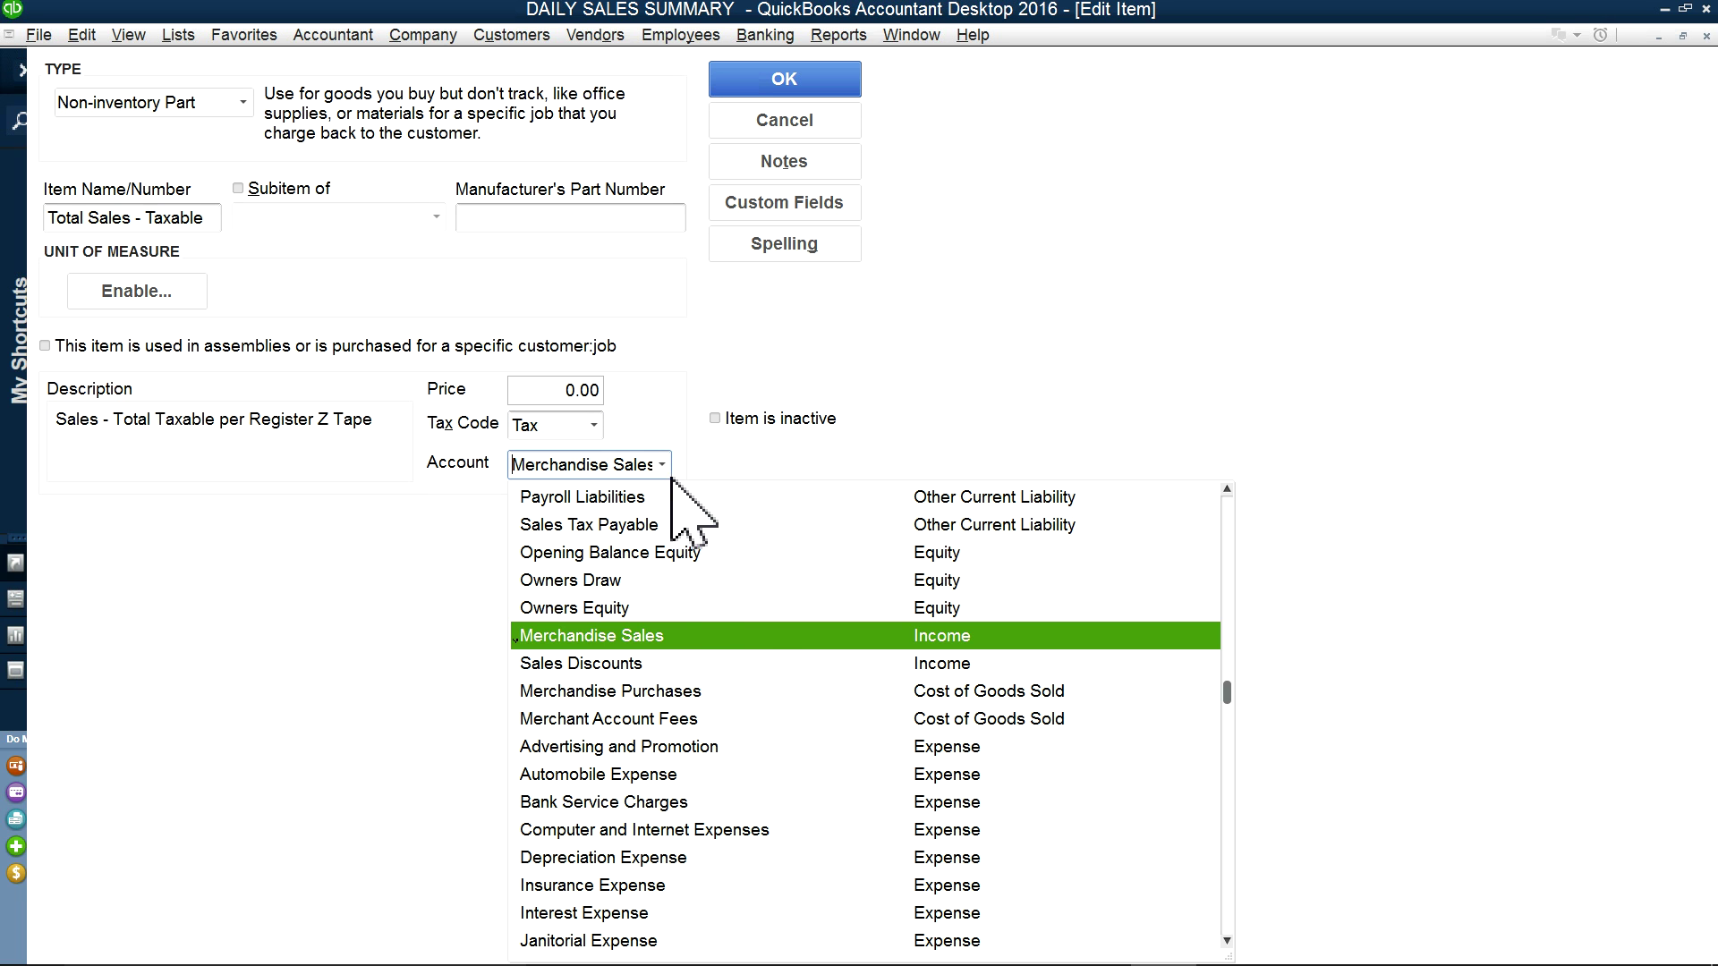
{"action": "left_click", "coordinate": [358, 582]}
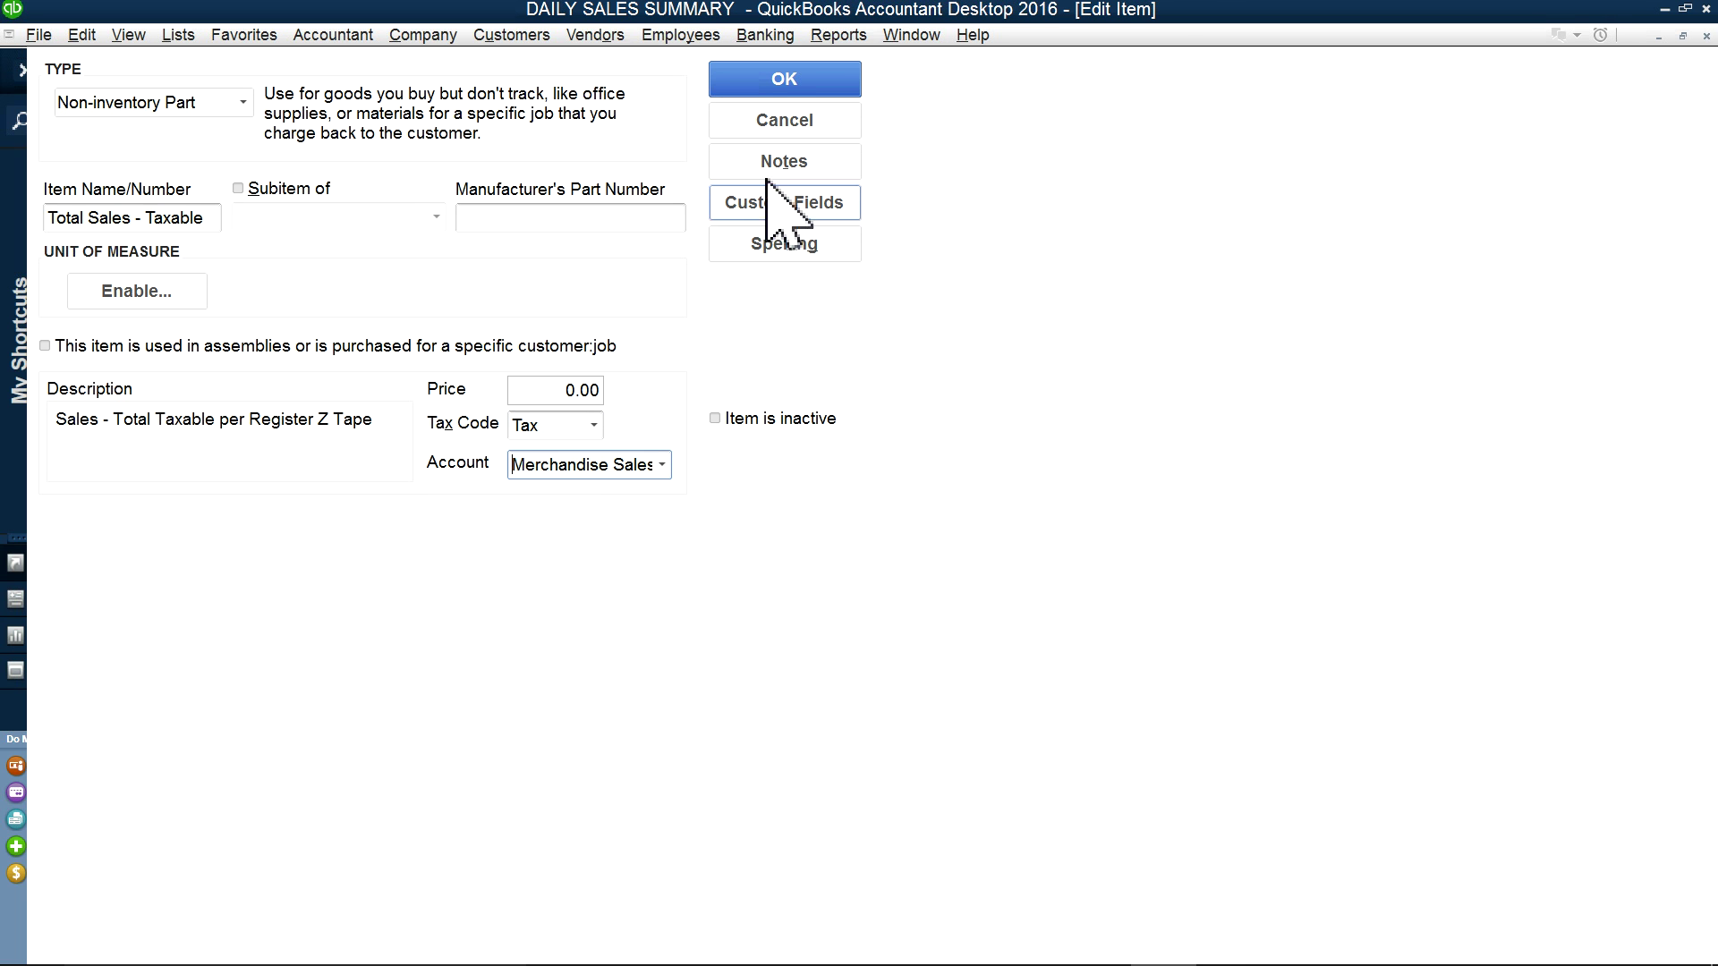
{"action": "left_click", "coordinate": [595, 431]}
{"action": "left_click", "coordinate": [598, 434]}
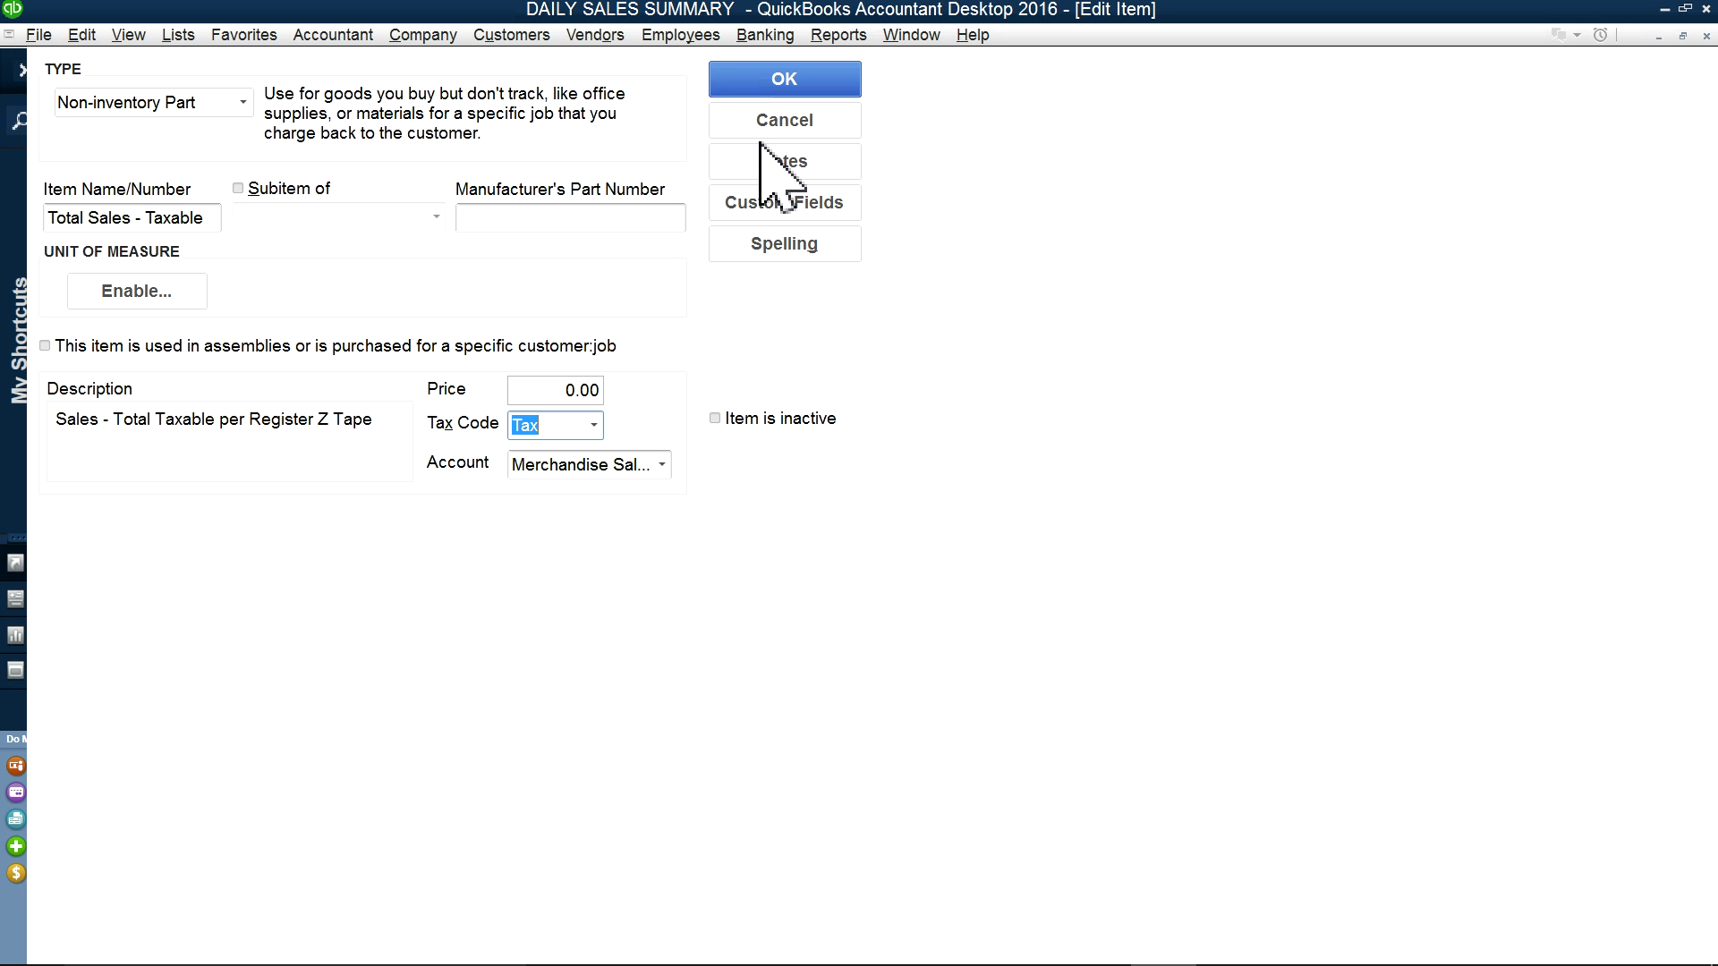
{"action": "left_click", "coordinate": [770, 125]}
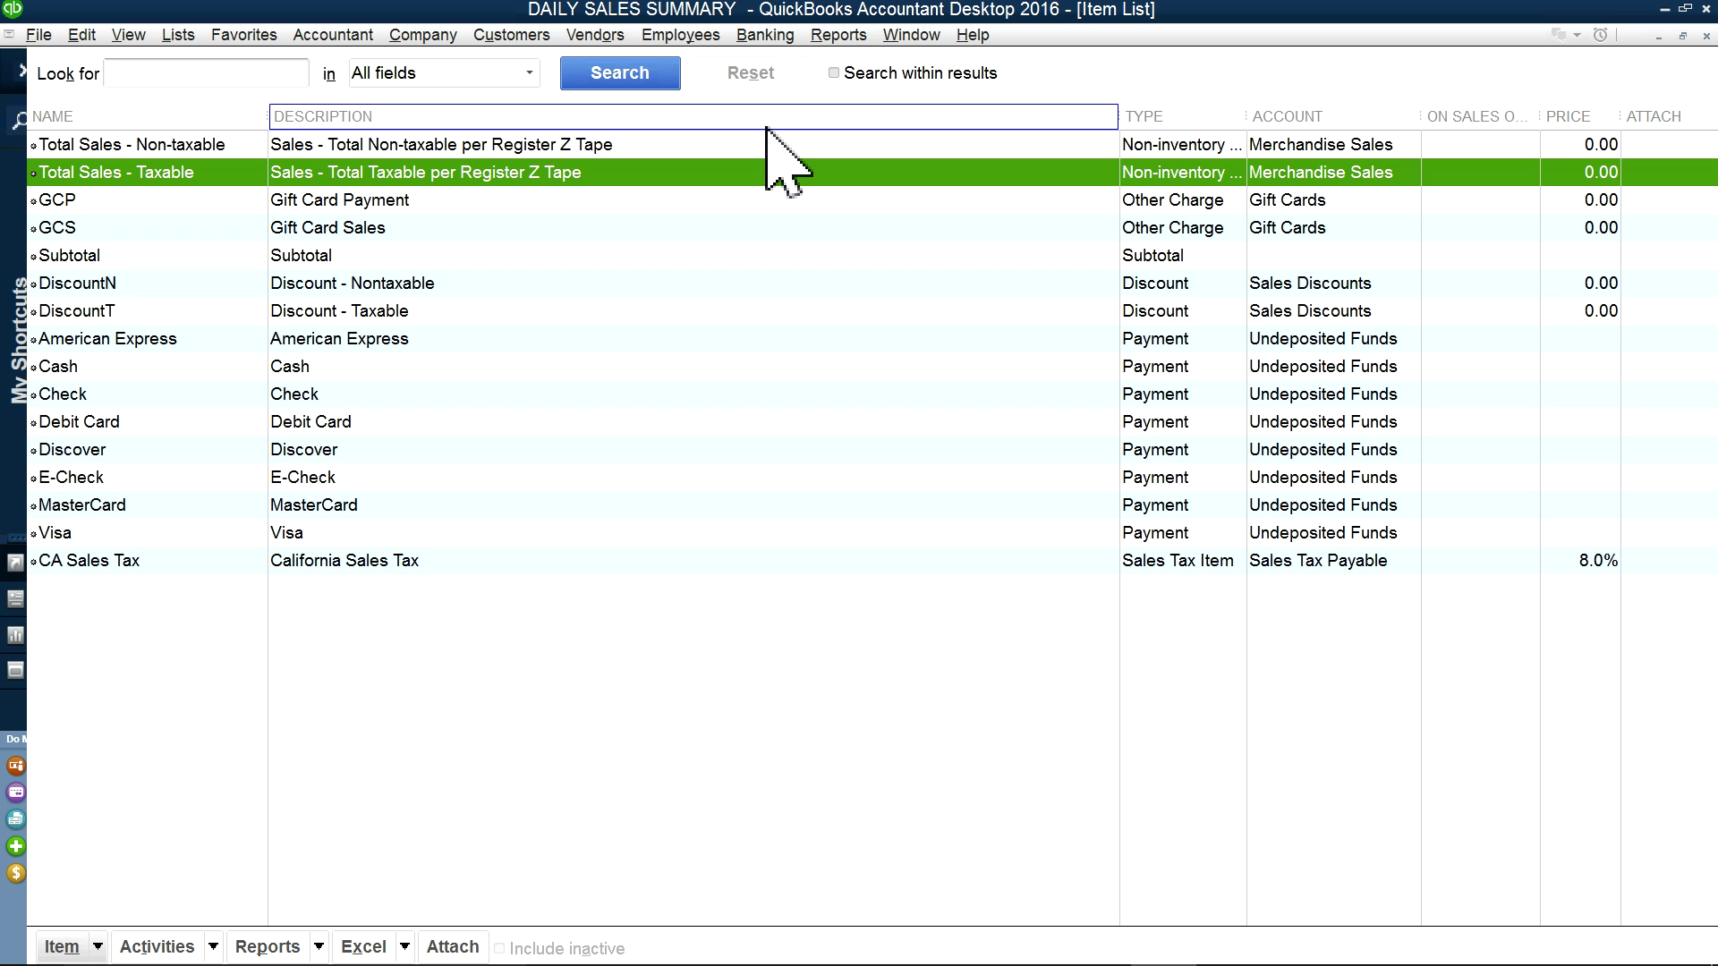
Step: Review the company-level Sales Tax preferences, including the most common sales tax item and tax codes, and cancel without changes
{"action": "left_click", "coordinate": [83, 34]}
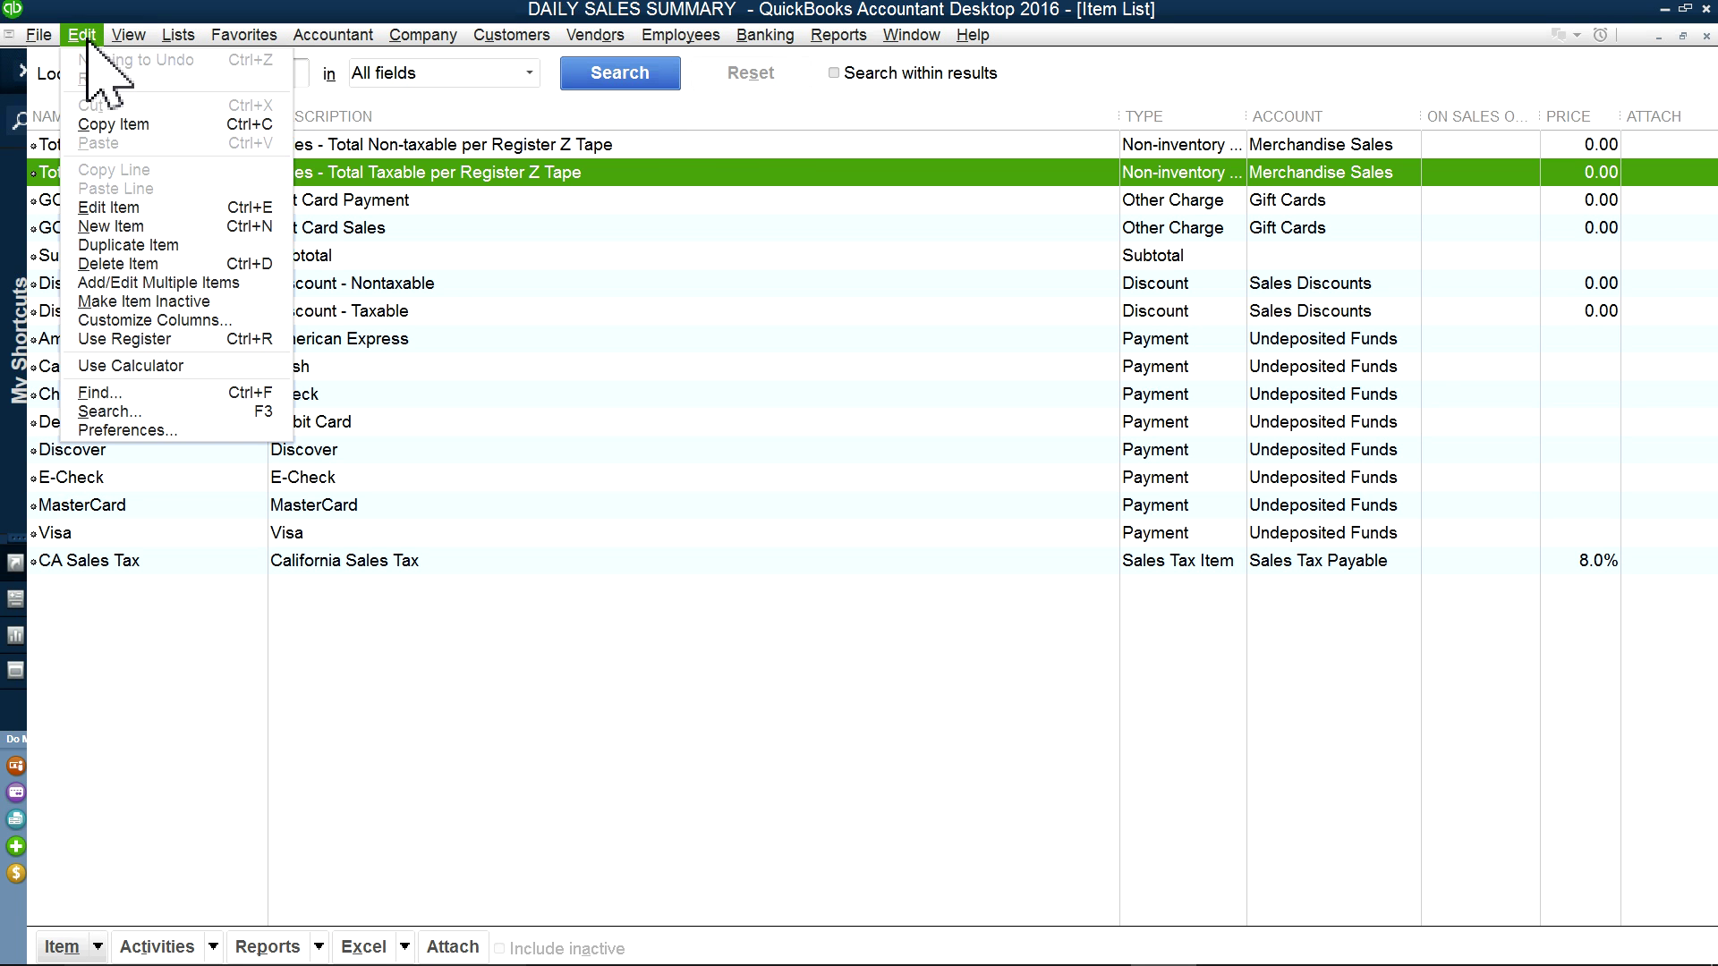
{"action": "left_click", "coordinate": [125, 431]}
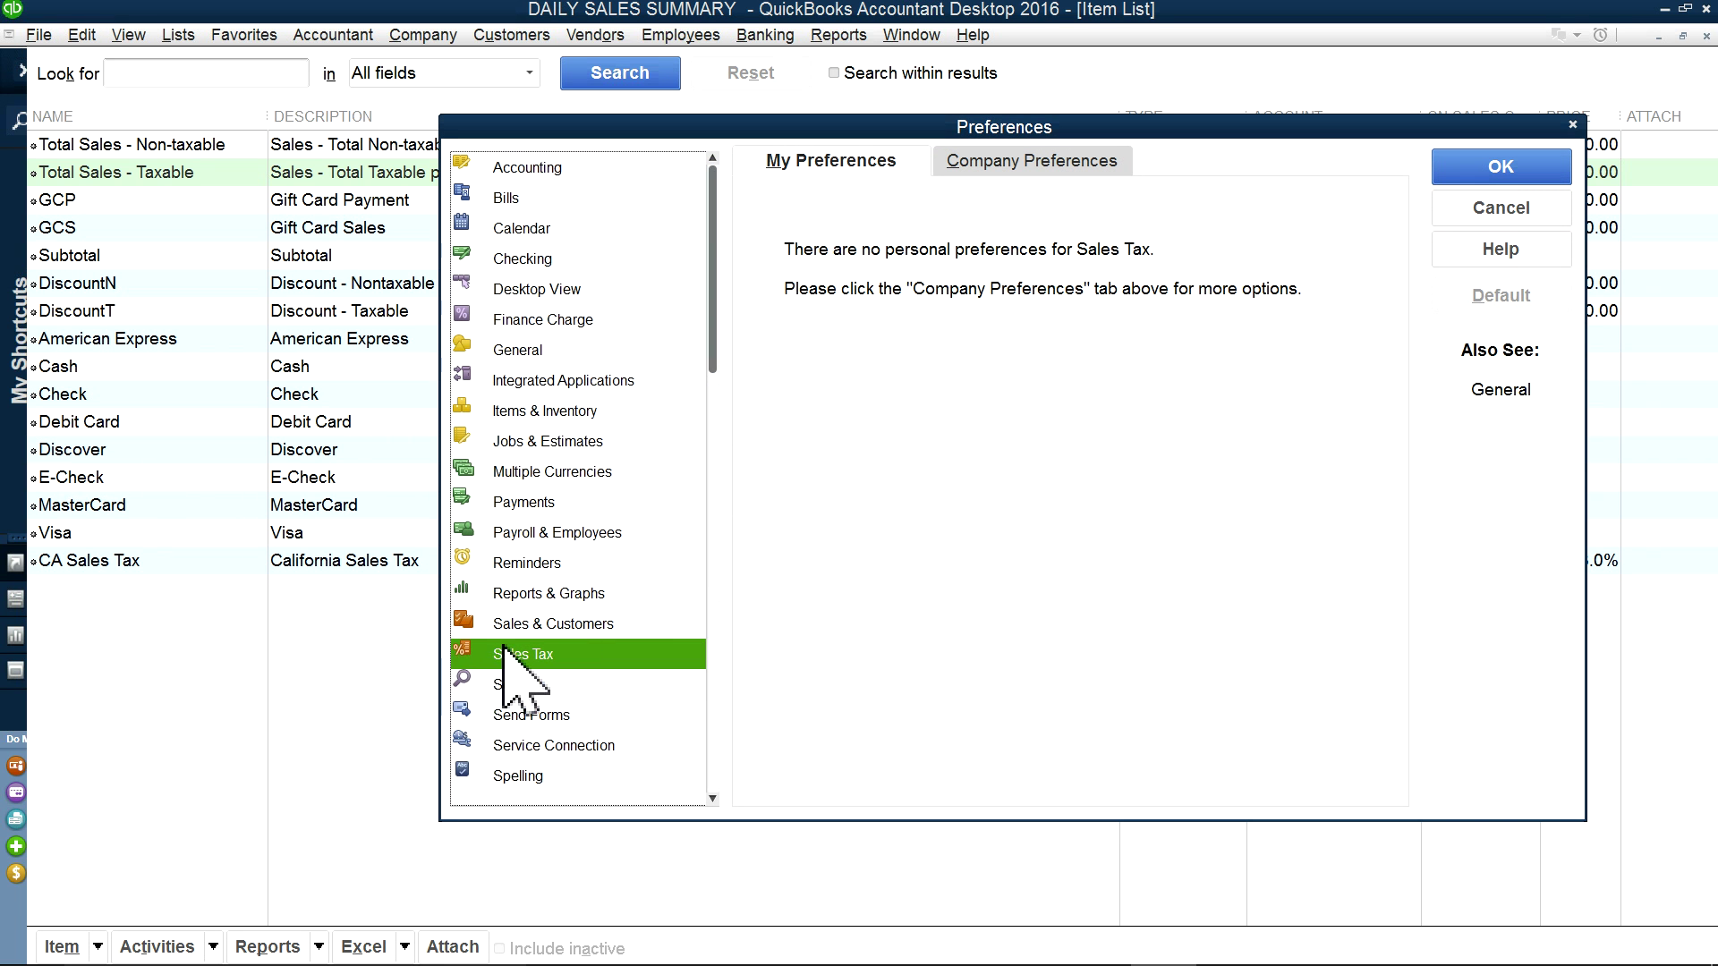
{"action": "left_click", "coordinate": [1042, 163]}
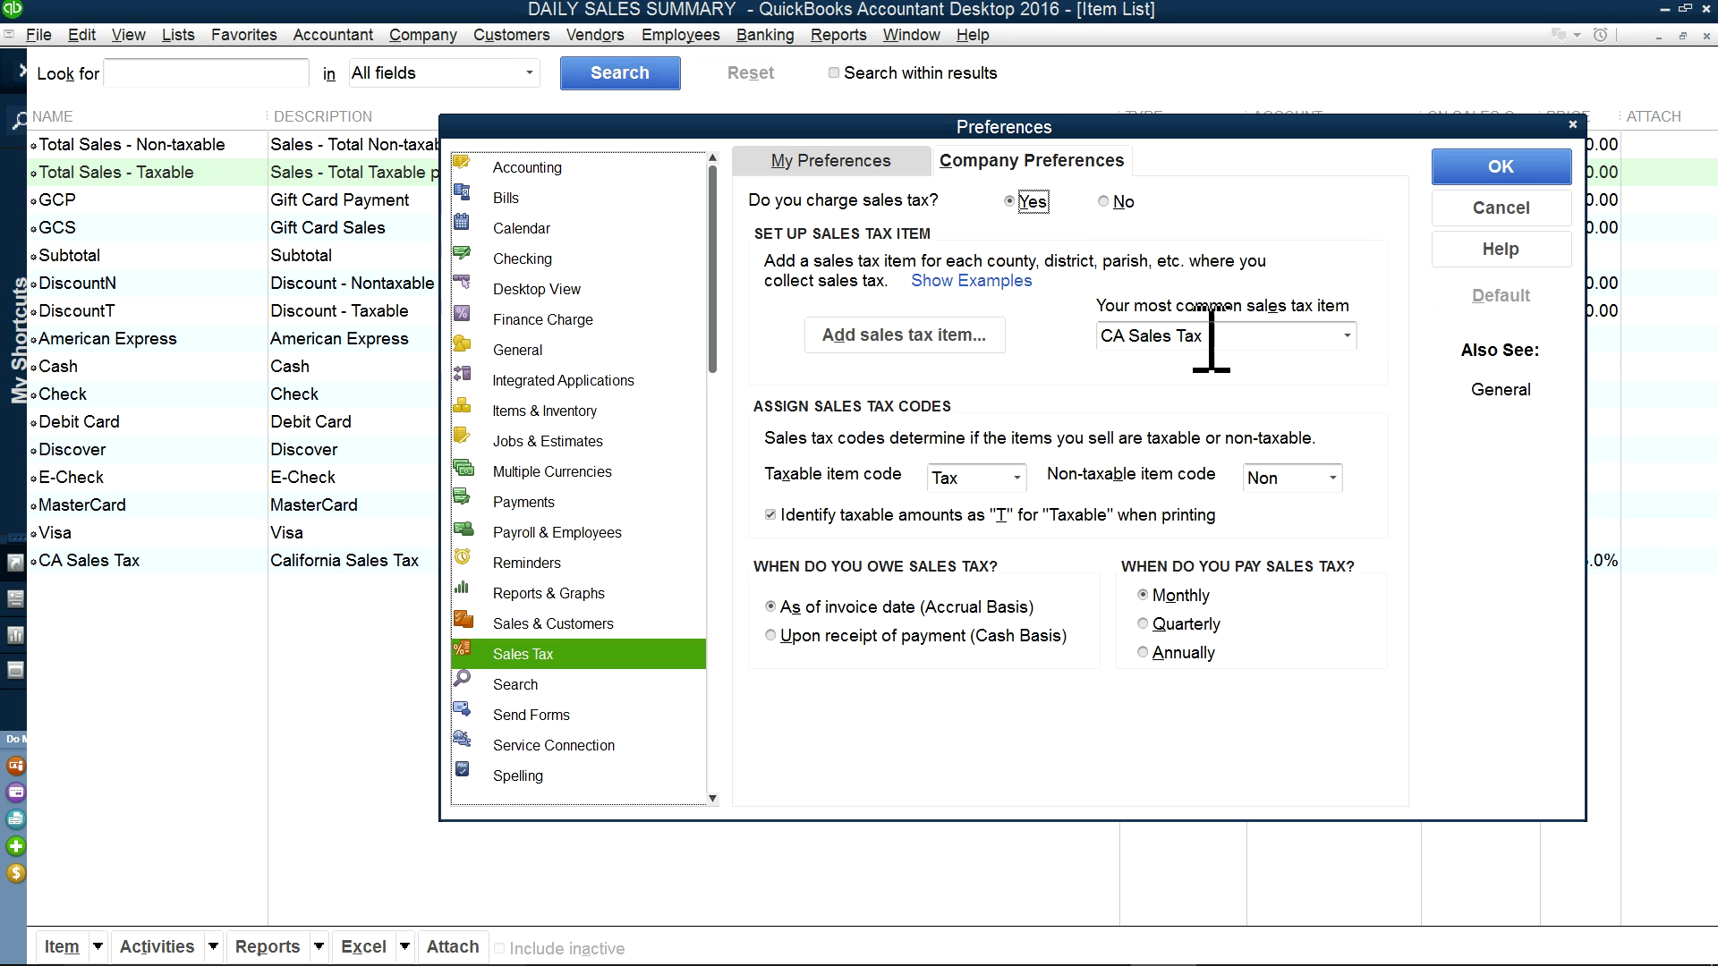
{"action": "left_click", "coordinate": [1496, 209]}
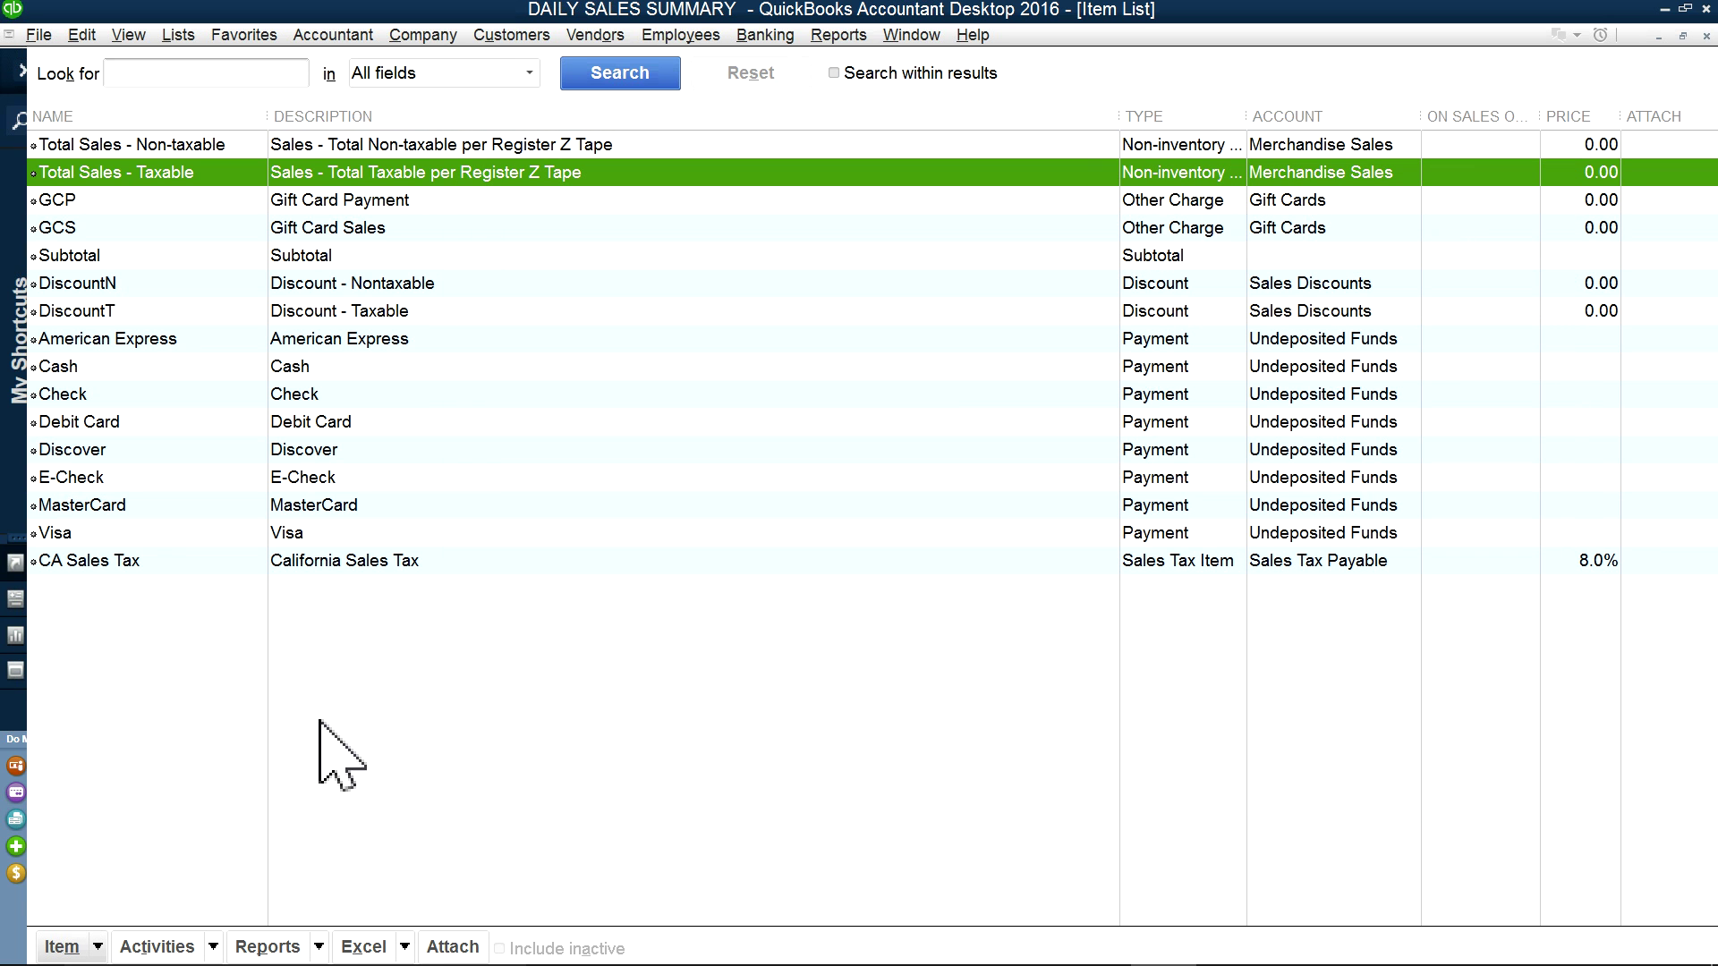
Step: Select the gift card items GCP and GCS, check the item type of GCS, and cancel the edit
{"action": "left_click", "coordinate": [170, 204]}
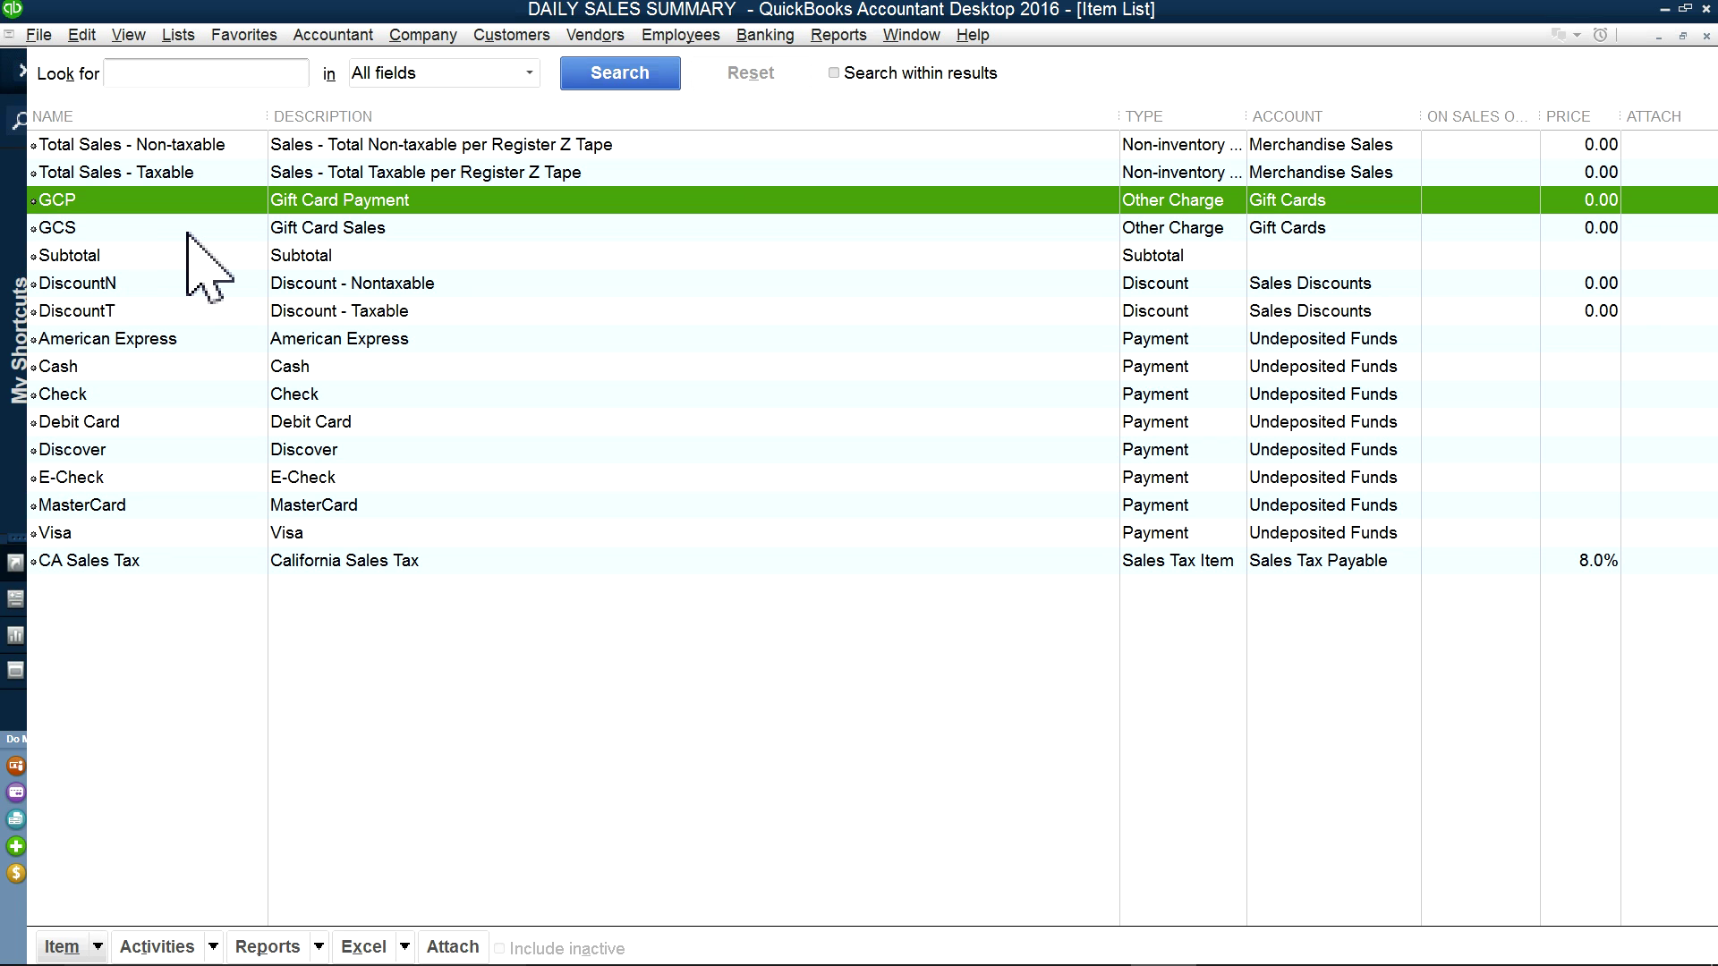
{"action": "left_click", "coordinate": [188, 234]}
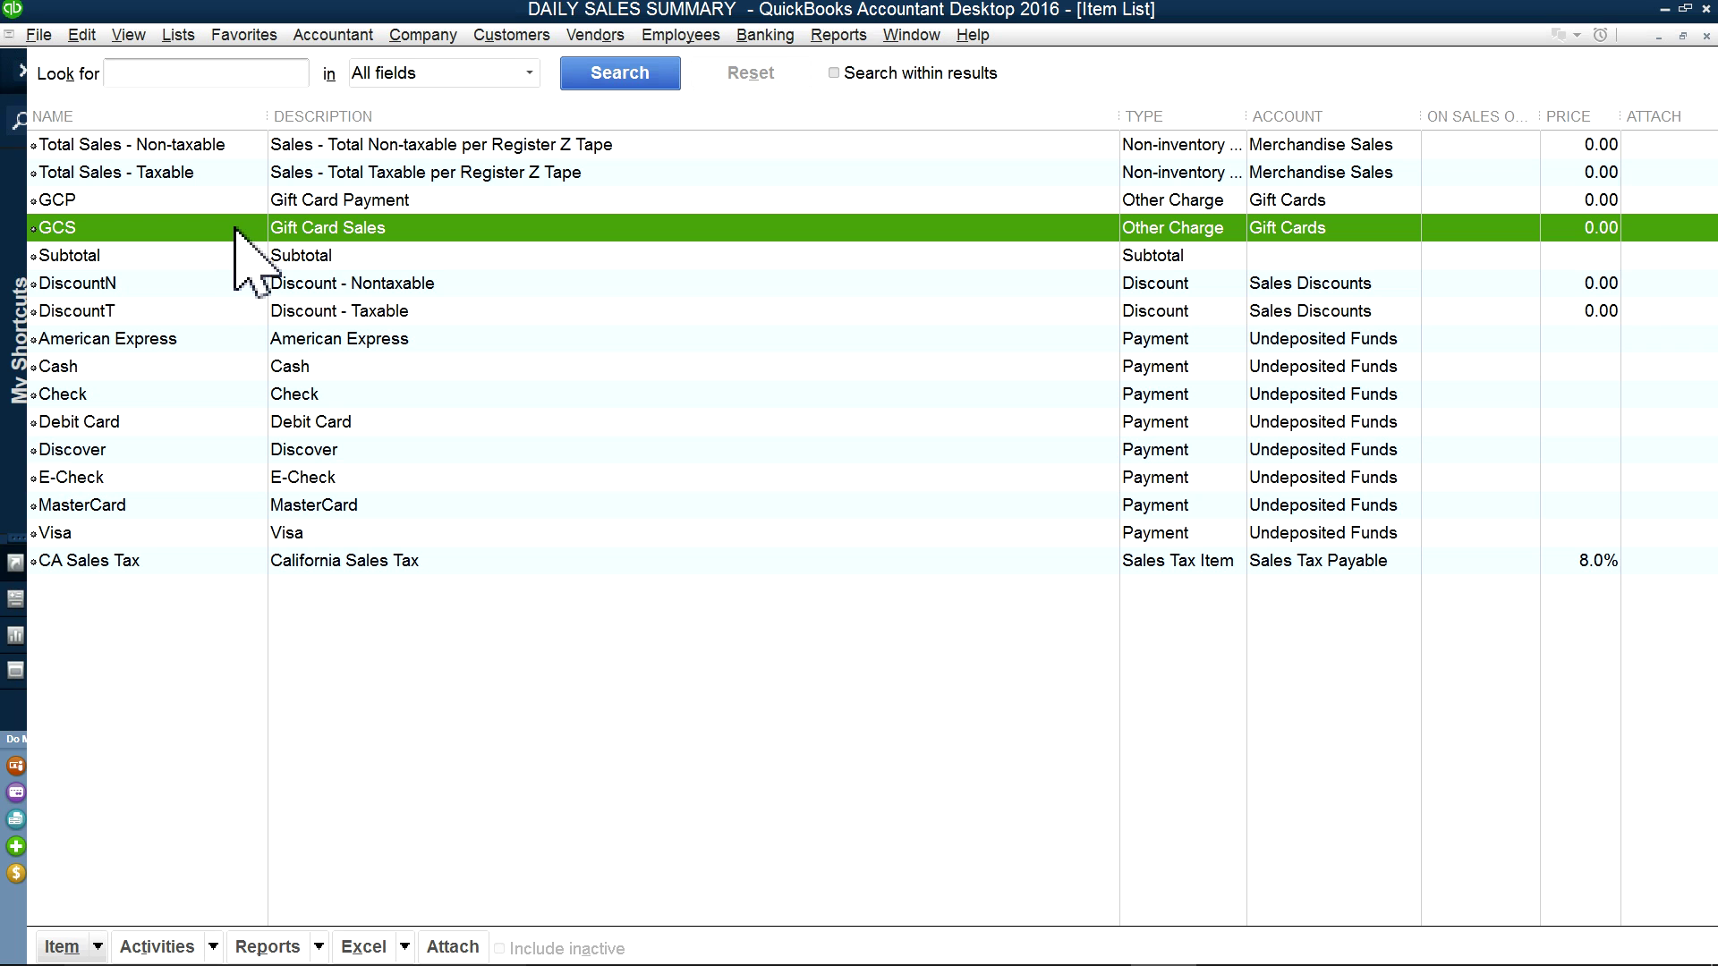
{"action": "right_click", "coordinate": [234, 229]}
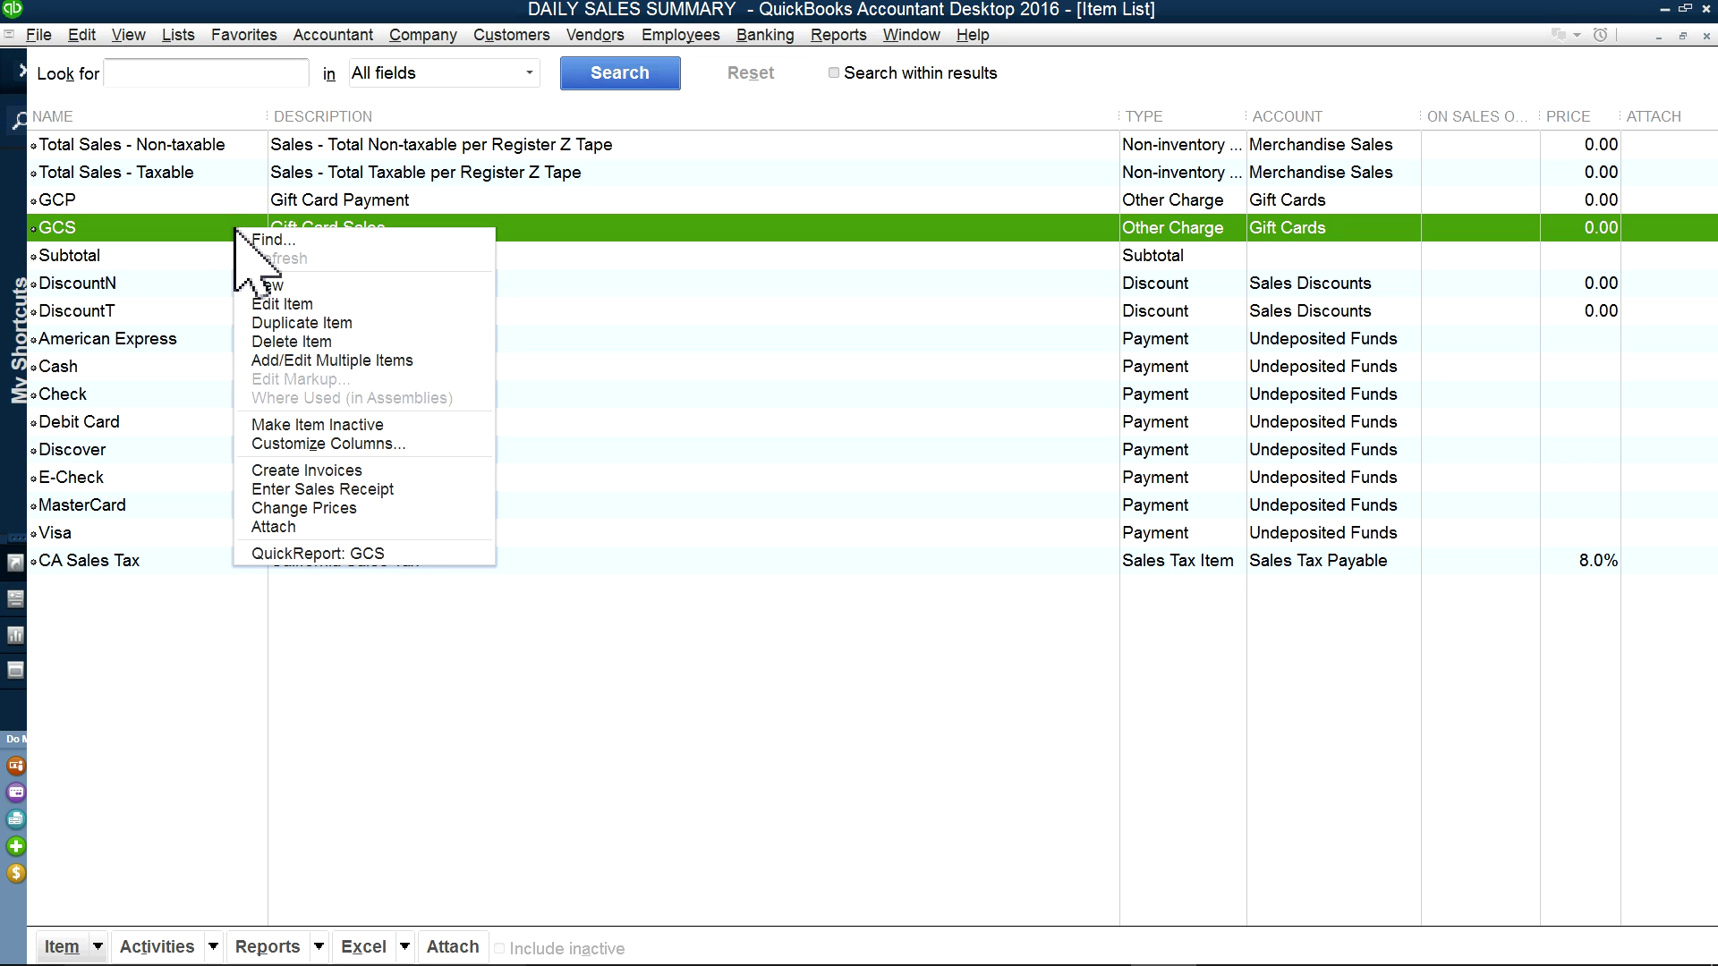
{"action": "left_click", "coordinate": [251, 315]}
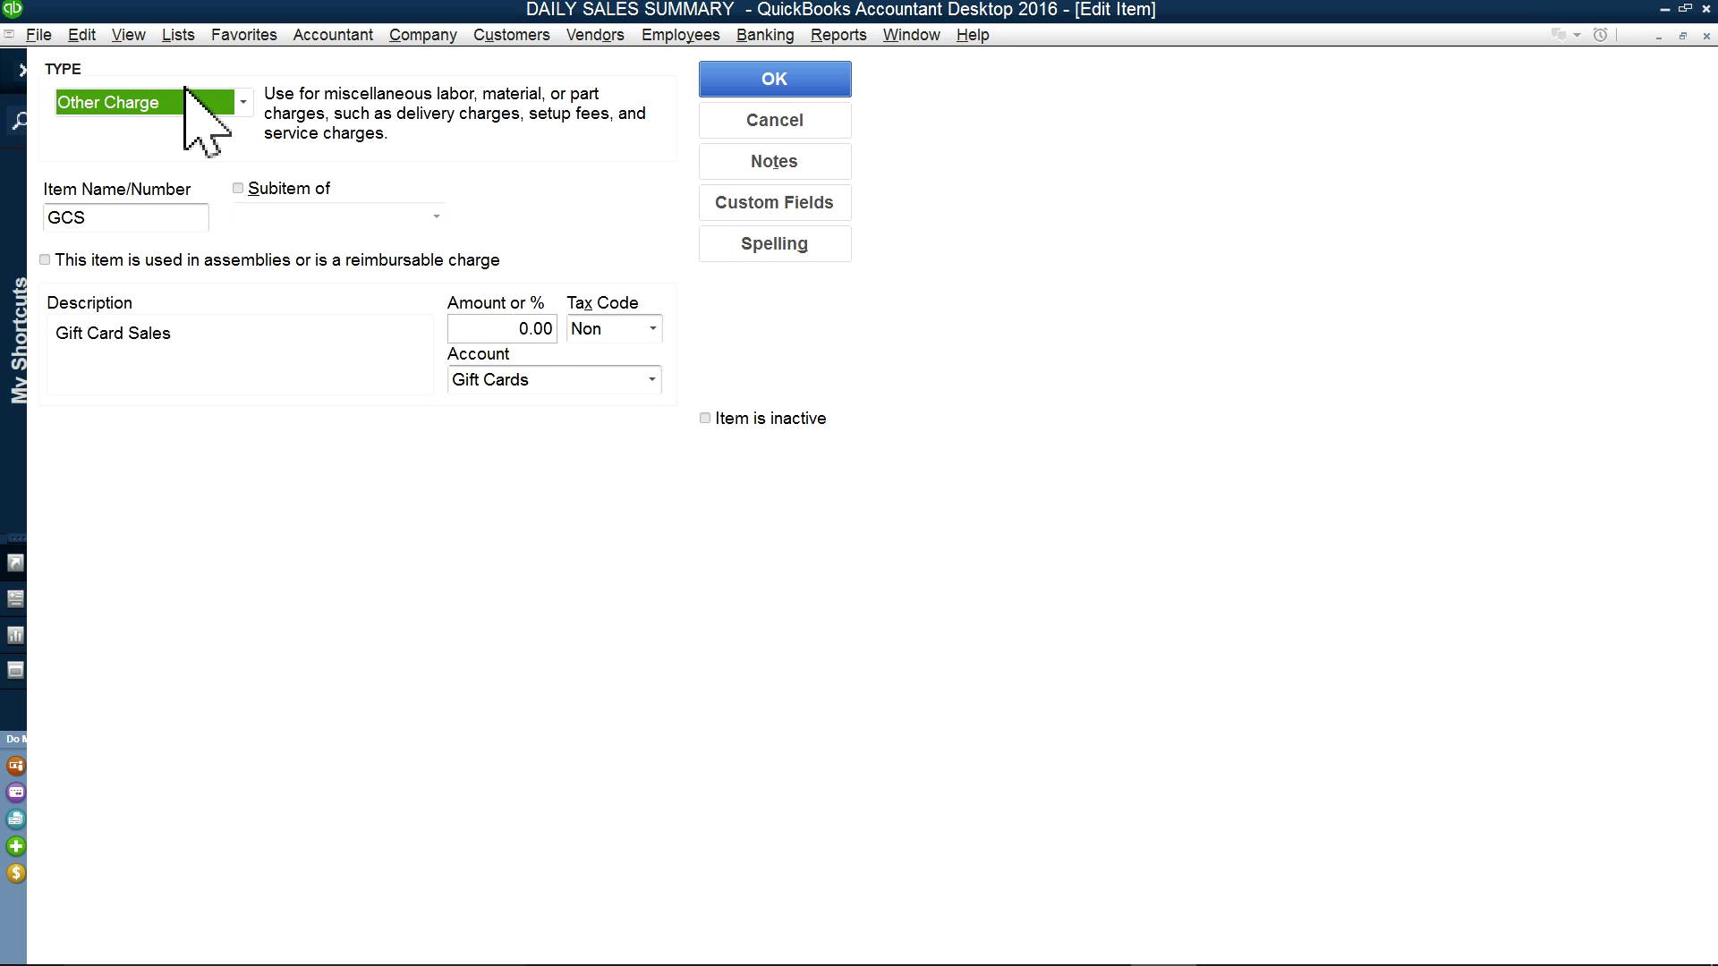
{"action": "left_click", "coordinate": [722, 117]}
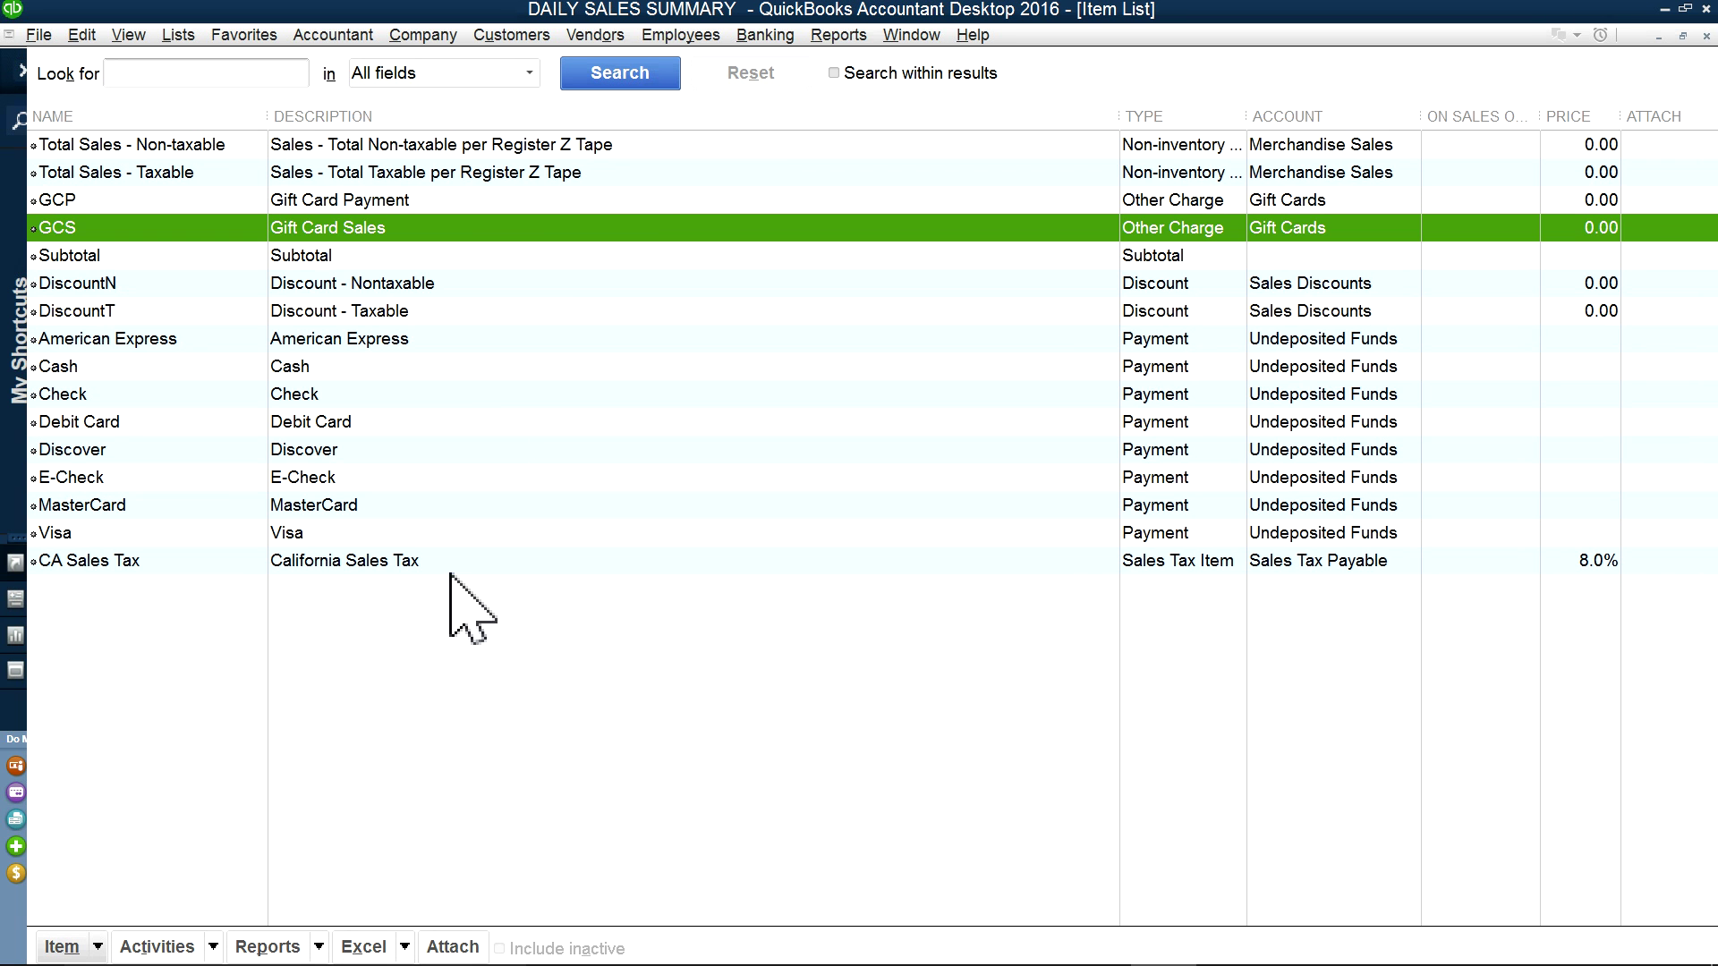
Step: Open a new item form to view the available item types, including Other Charge, and cancel it
{"action": "left_click", "coordinate": [100, 947]}
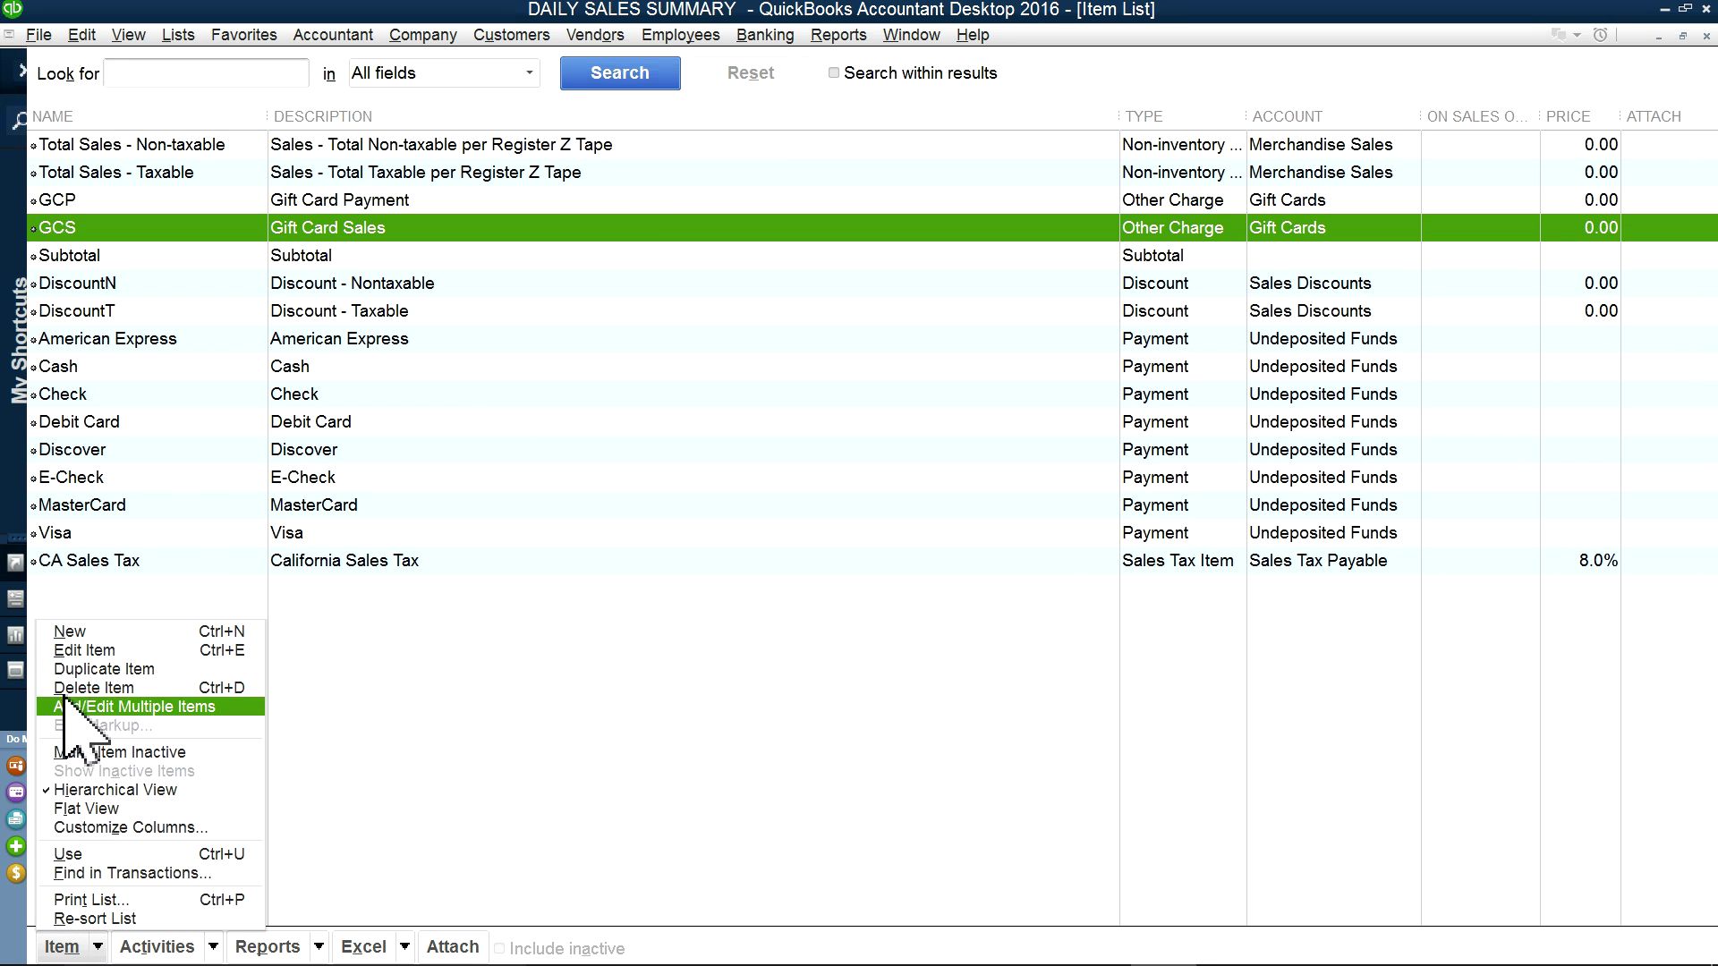
{"action": "left_click", "coordinate": [59, 630]}
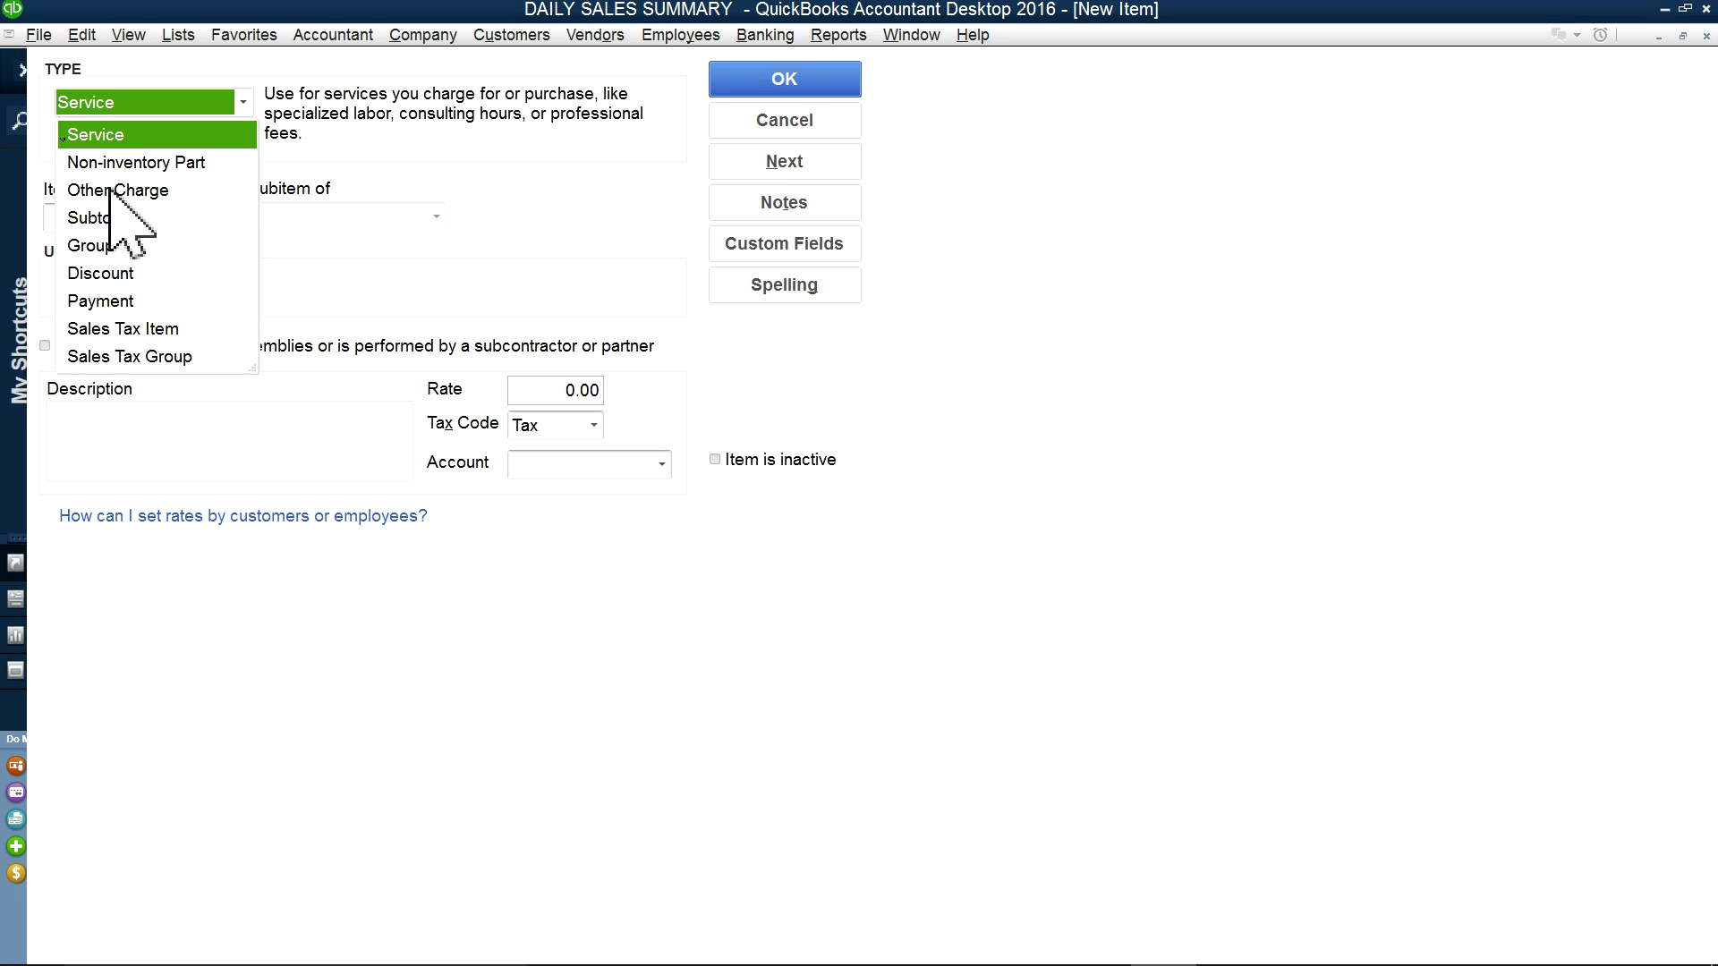
{"action": "left_click", "coordinate": [761, 120]}
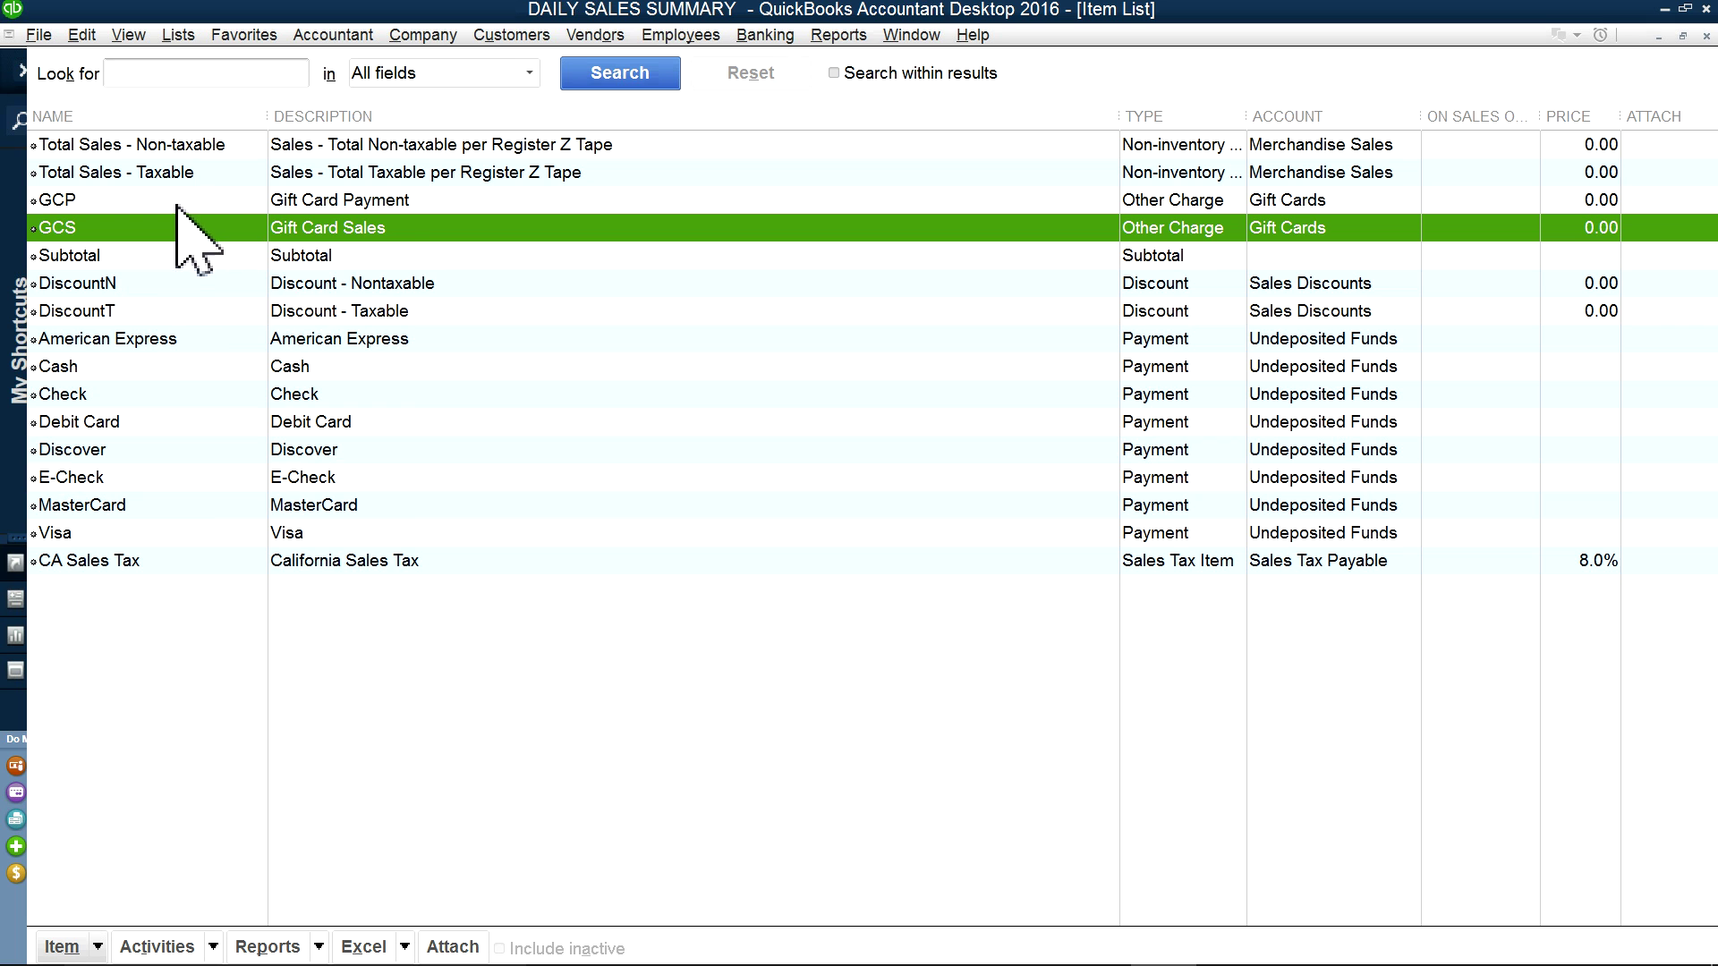
Step: Reopen the GCS item and review its Gift Cards liability account and Non tax code, cancelling the edit
{"action": "right_click", "coordinate": [154, 231]}
{"action": "left_click", "coordinate": [188, 308]}
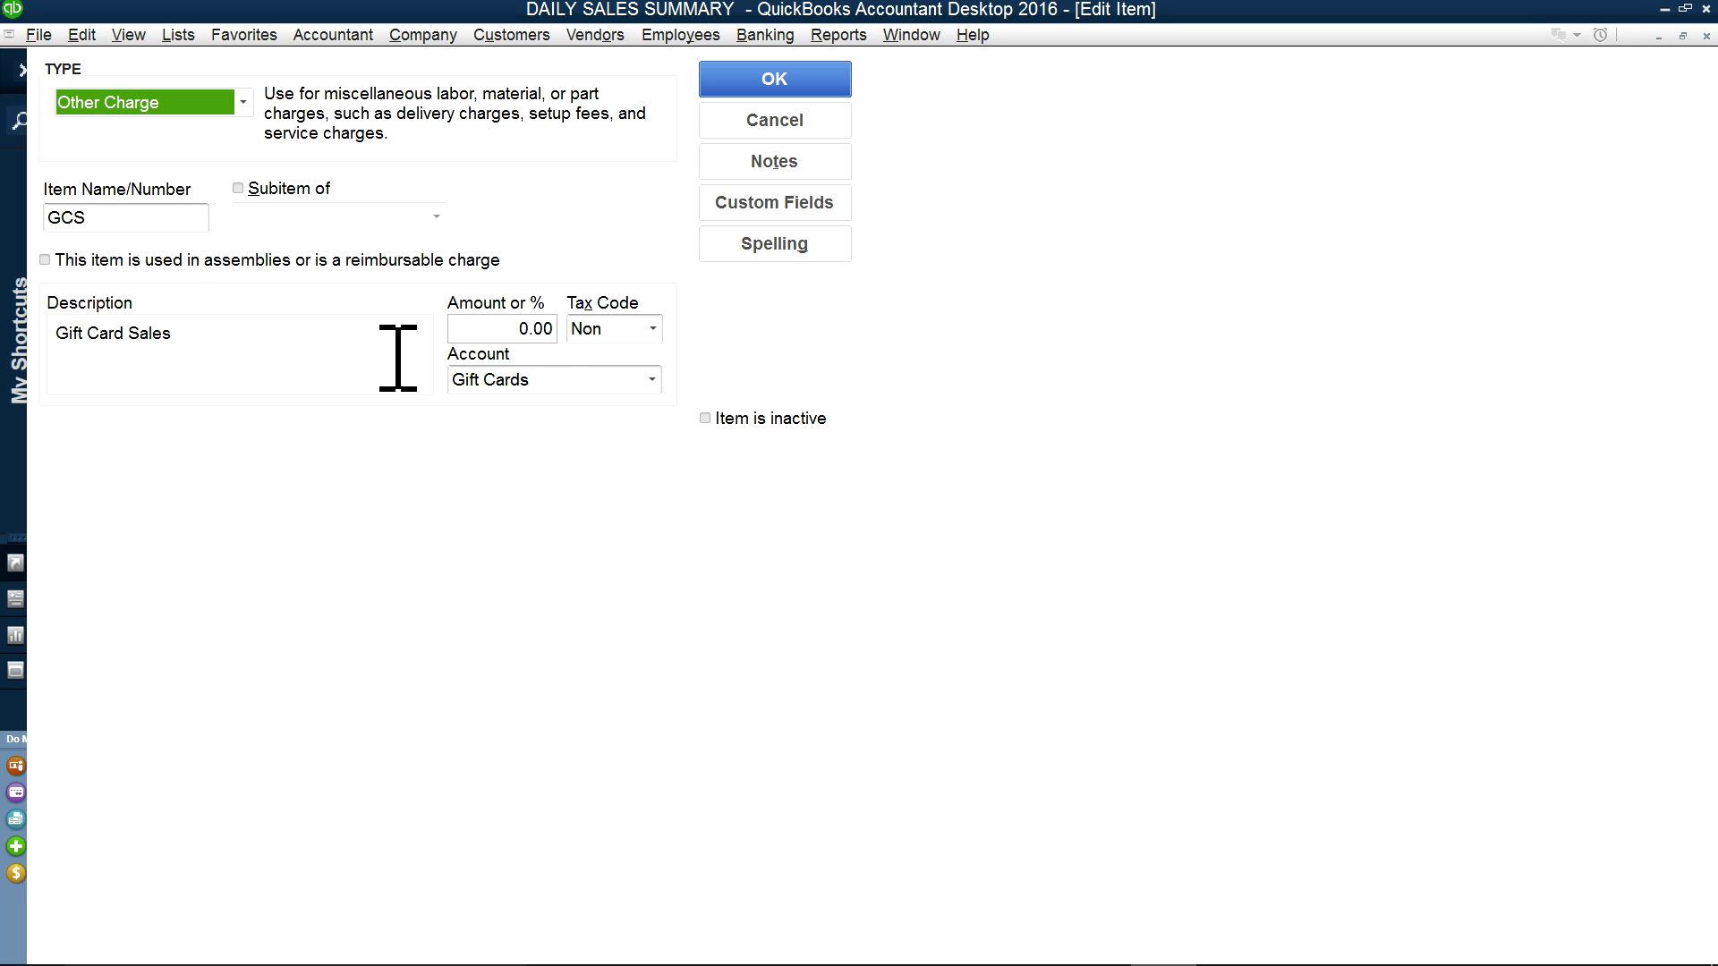
{"action": "left_click", "coordinate": [652, 380]}
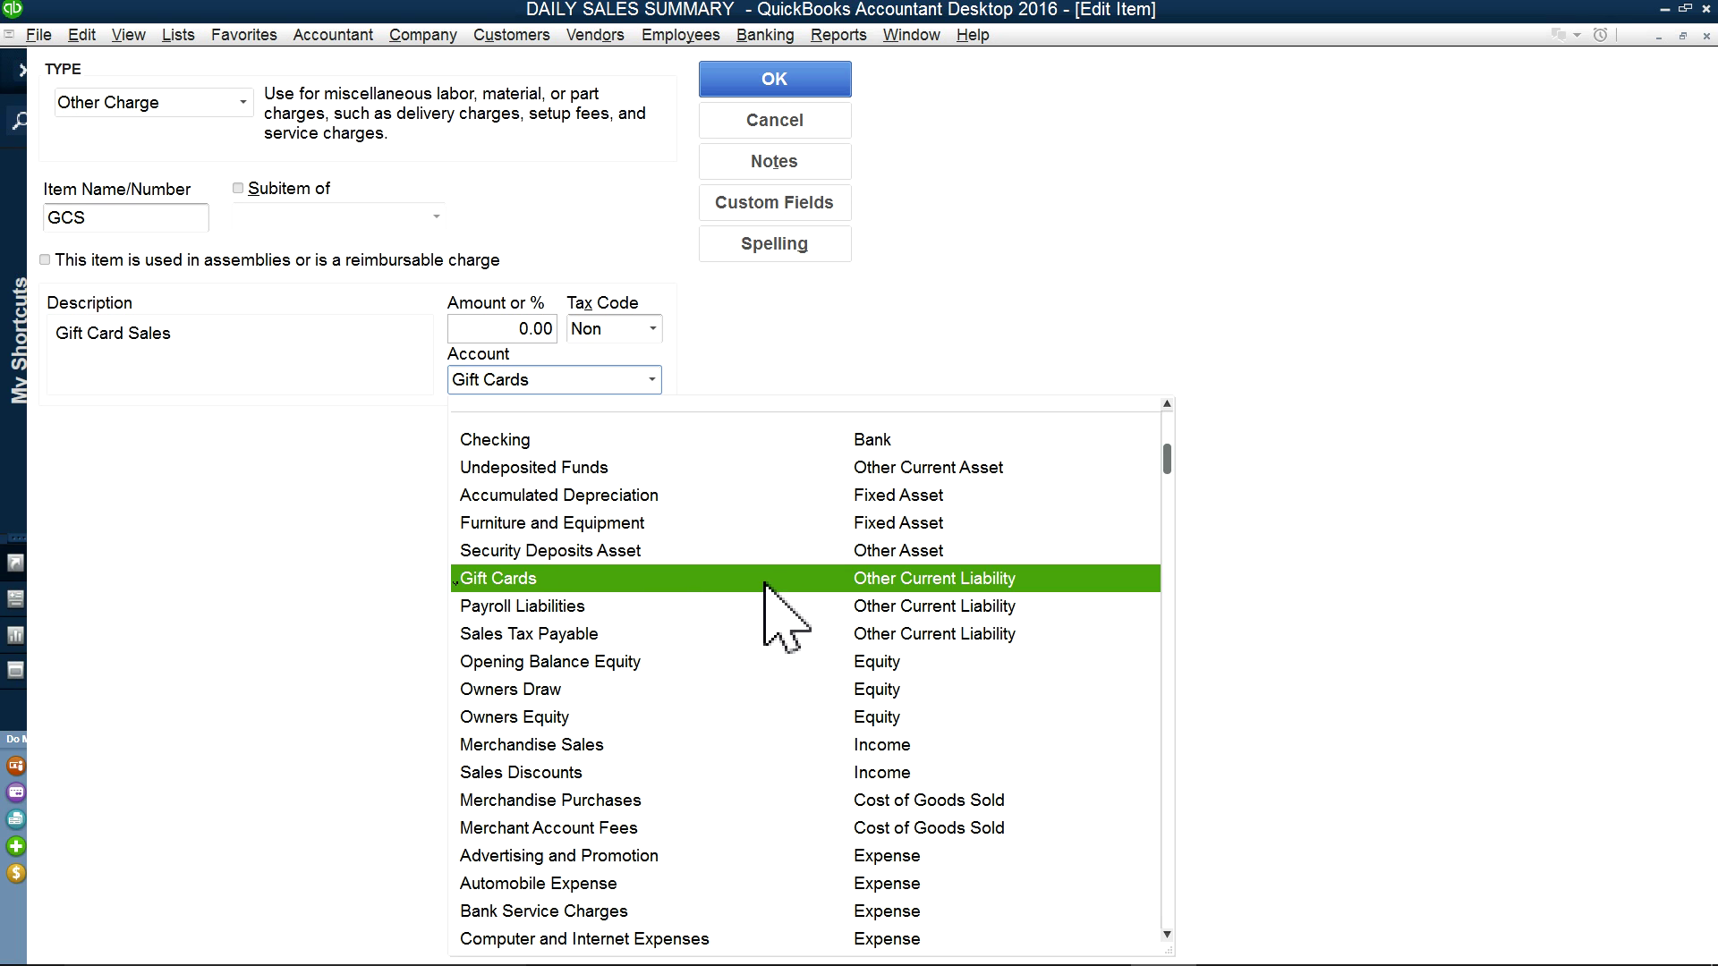
{"action": "left_click", "coordinate": [808, 578]}
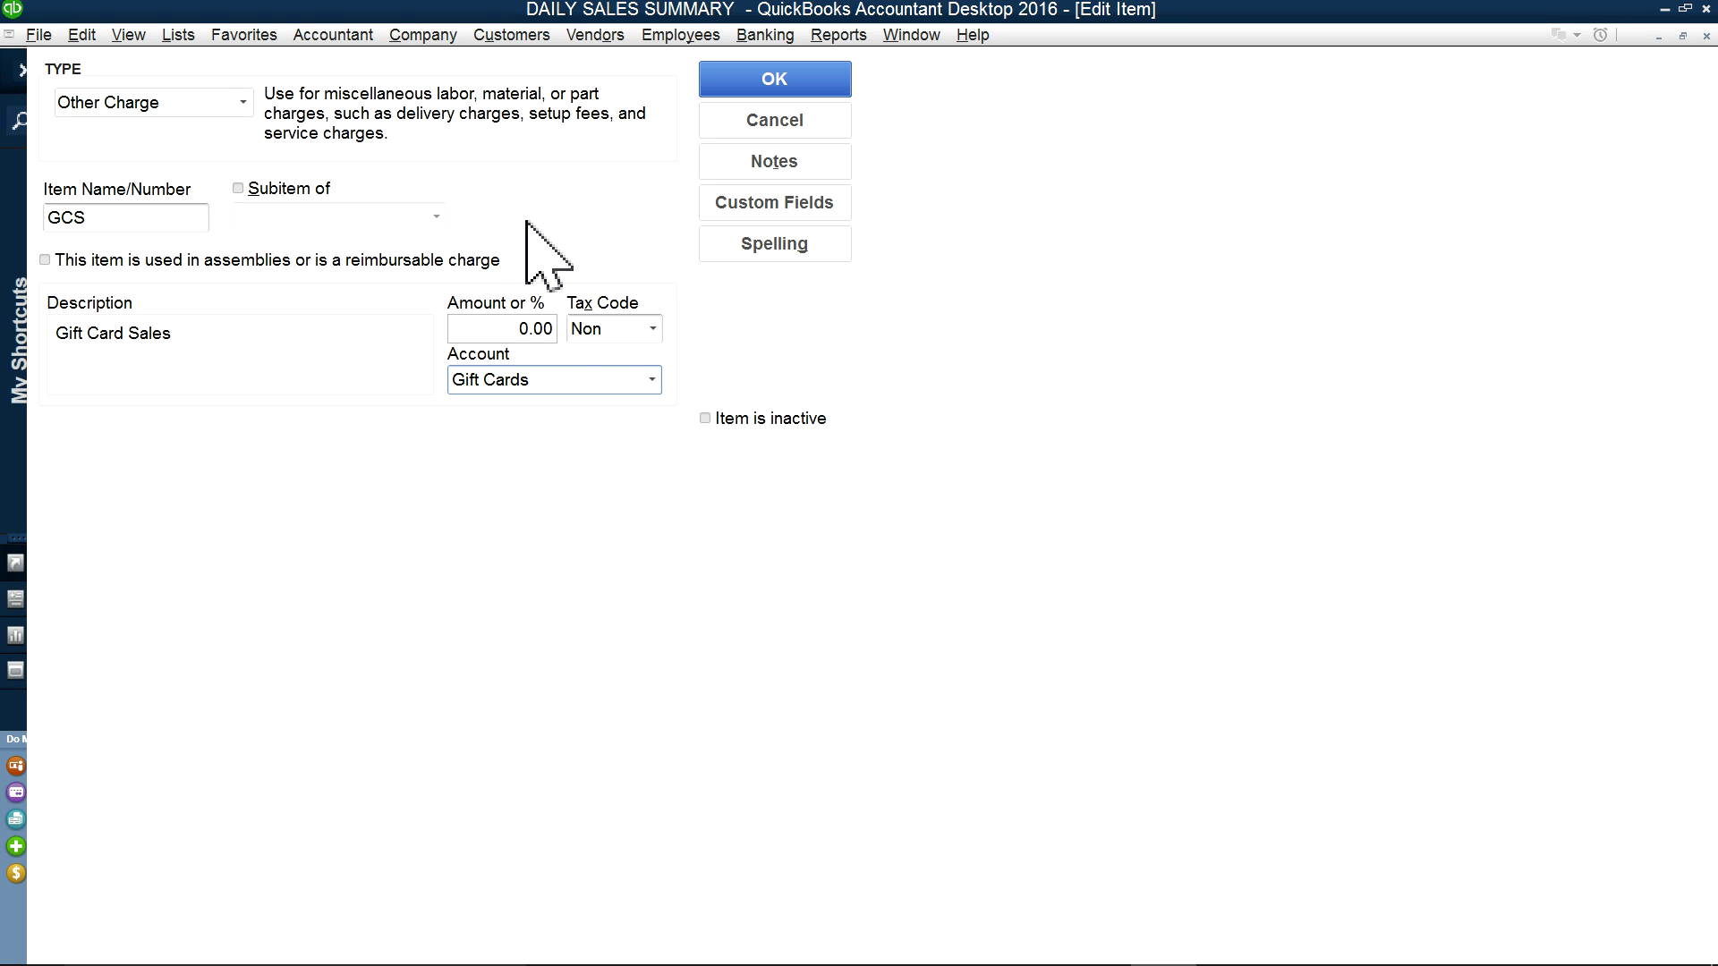
{"action": "left_click", "coordinate": [651, 329]}
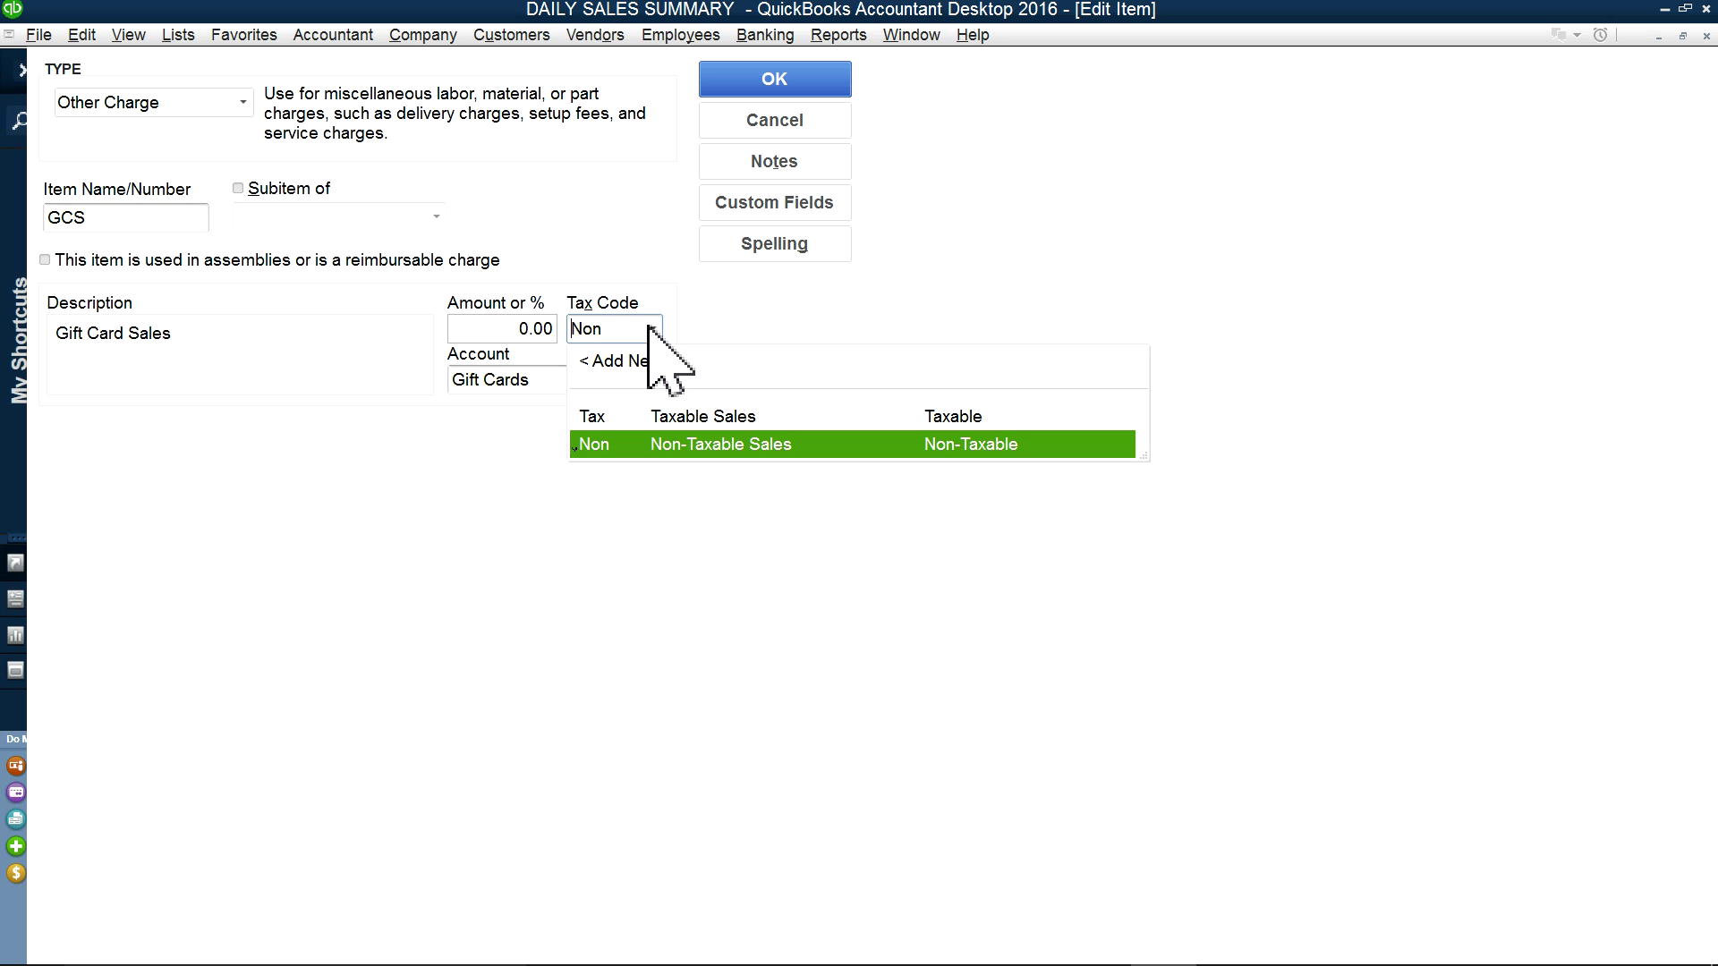
{"action": "left_click", "coordinate": [669, 445]}
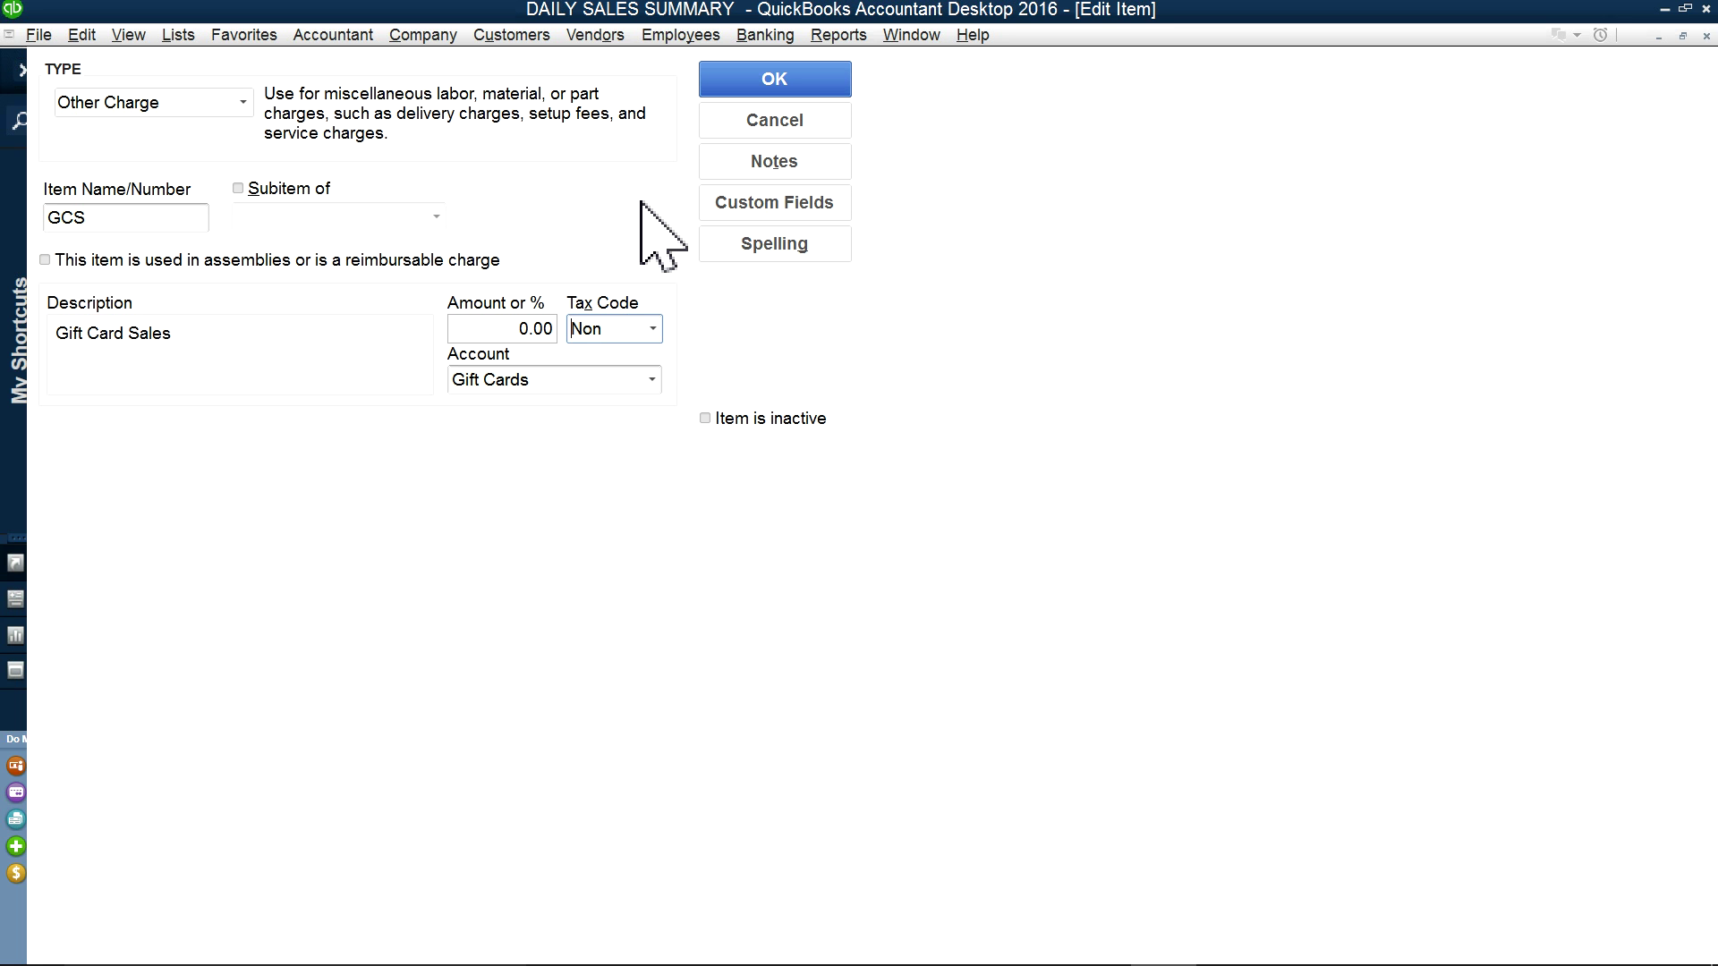
{"action": "left_click", "coordinate": [787, 118]}
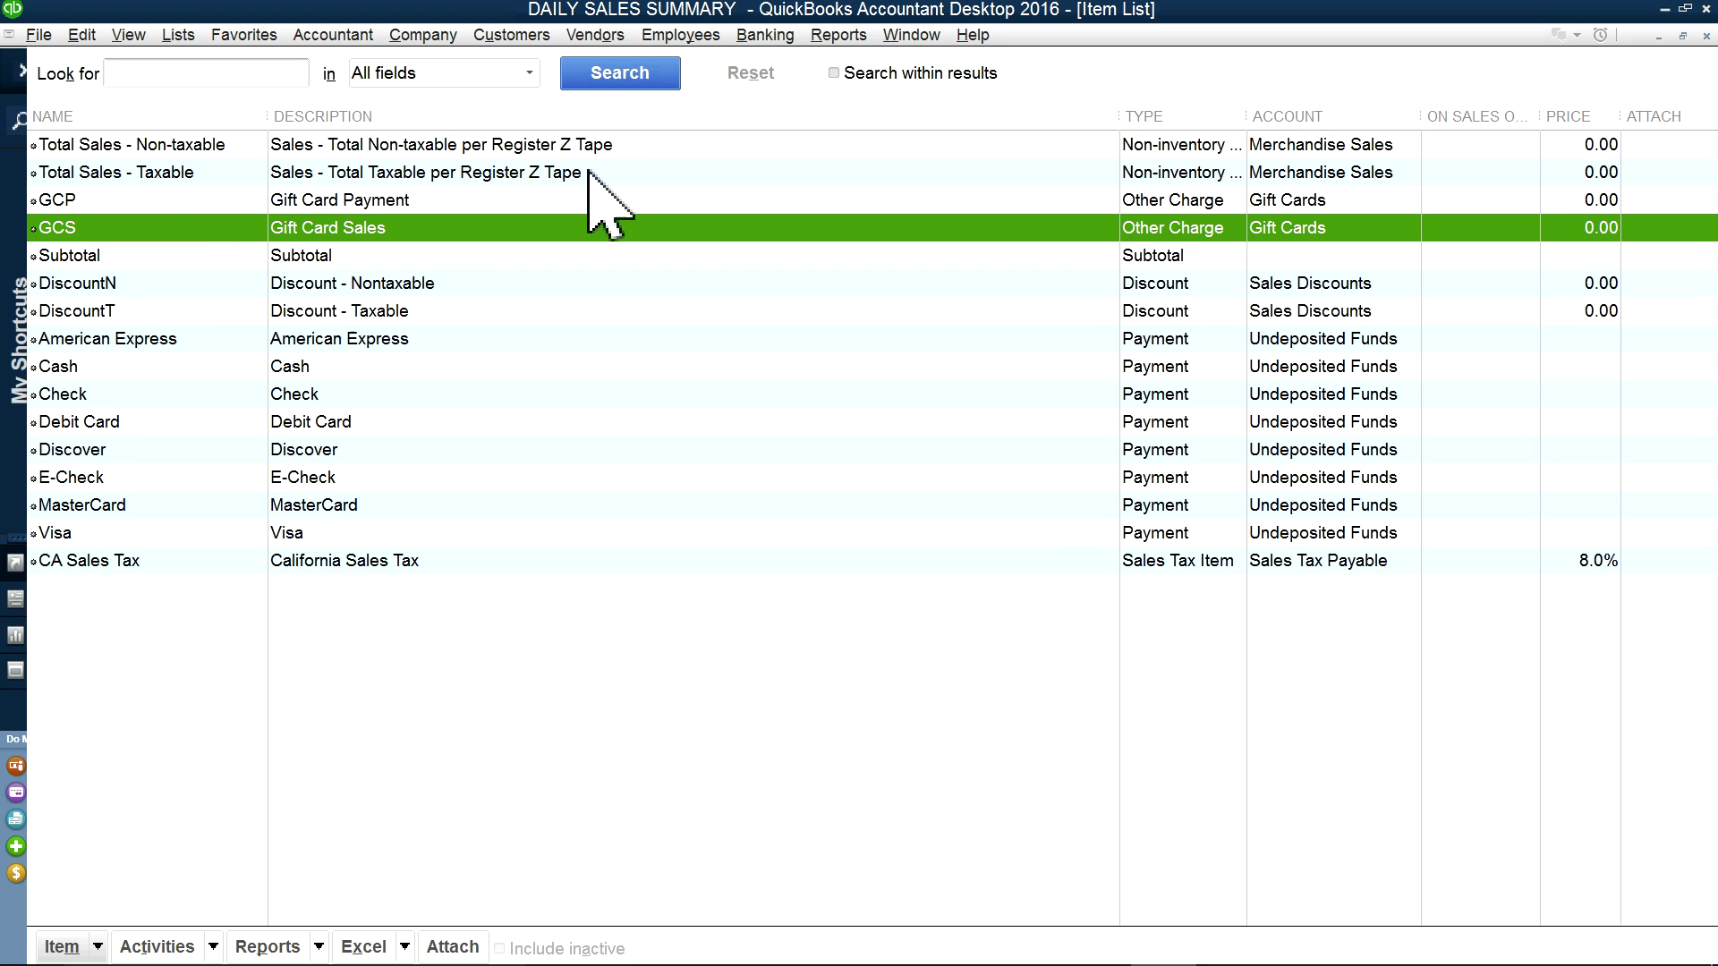
Step: Open the GCP gift card payment item, review its description, tax code and account, and cancel the edit
{"action": "left_click", "coordinate": [193, 200]}
{"action": "right_click", "coordinate": [193, 200]}
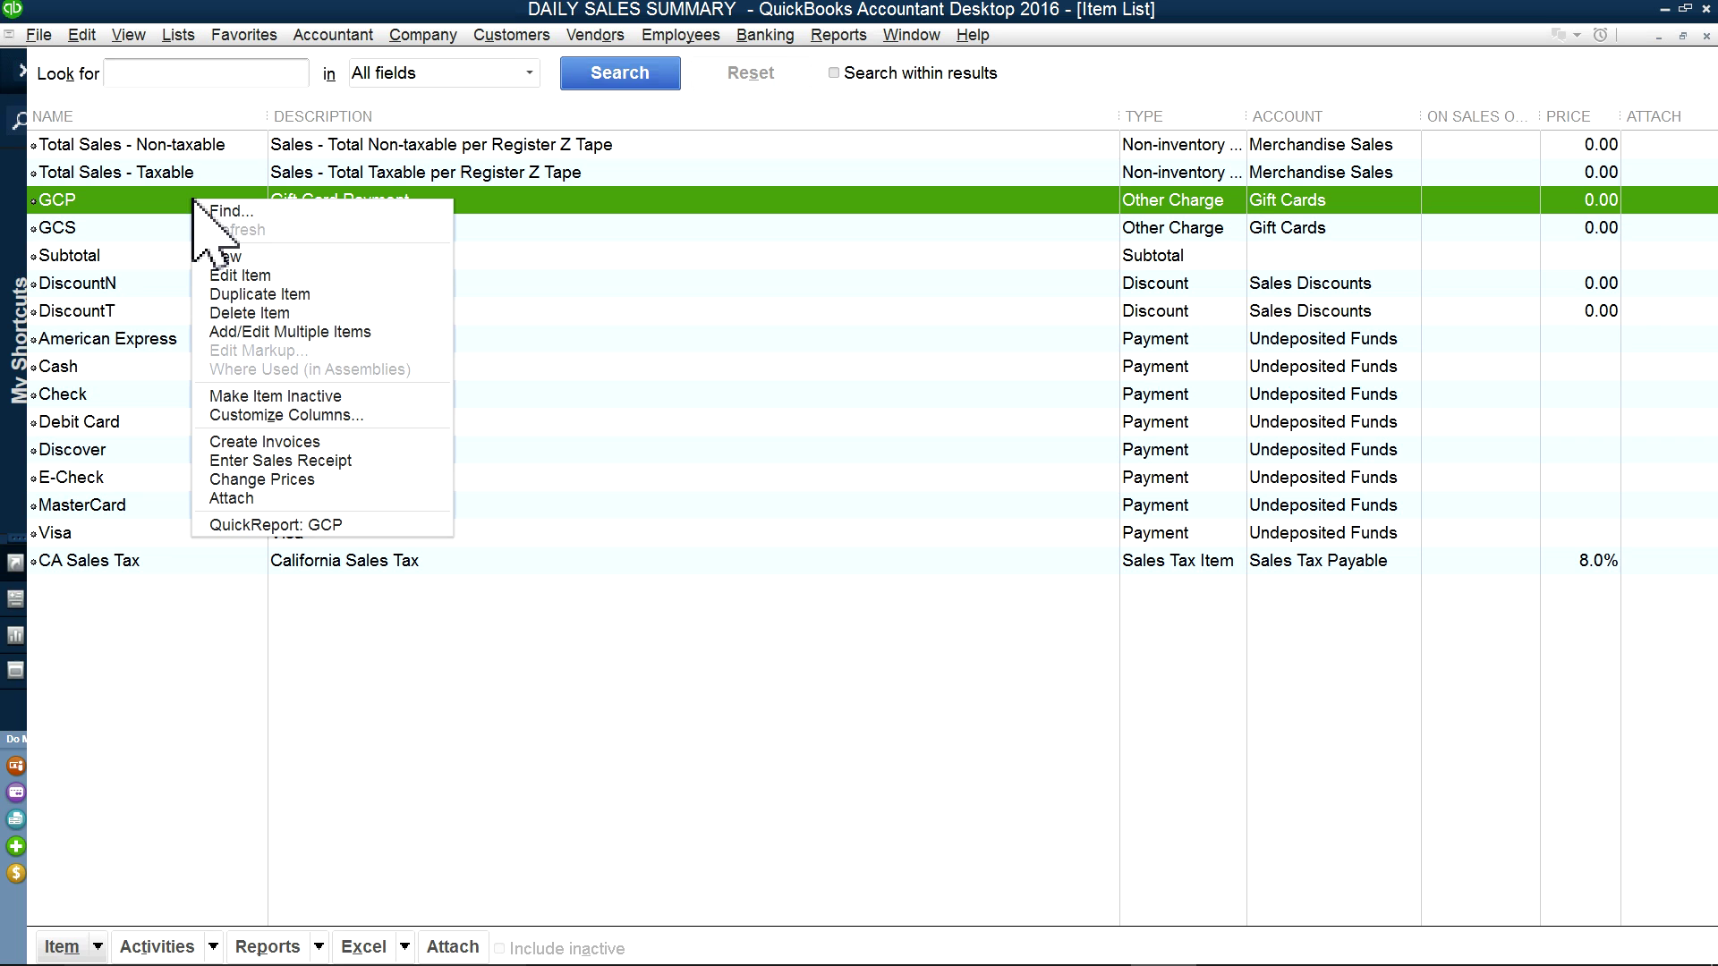
{"action": "left_click", "coordinate": [219, 275]}
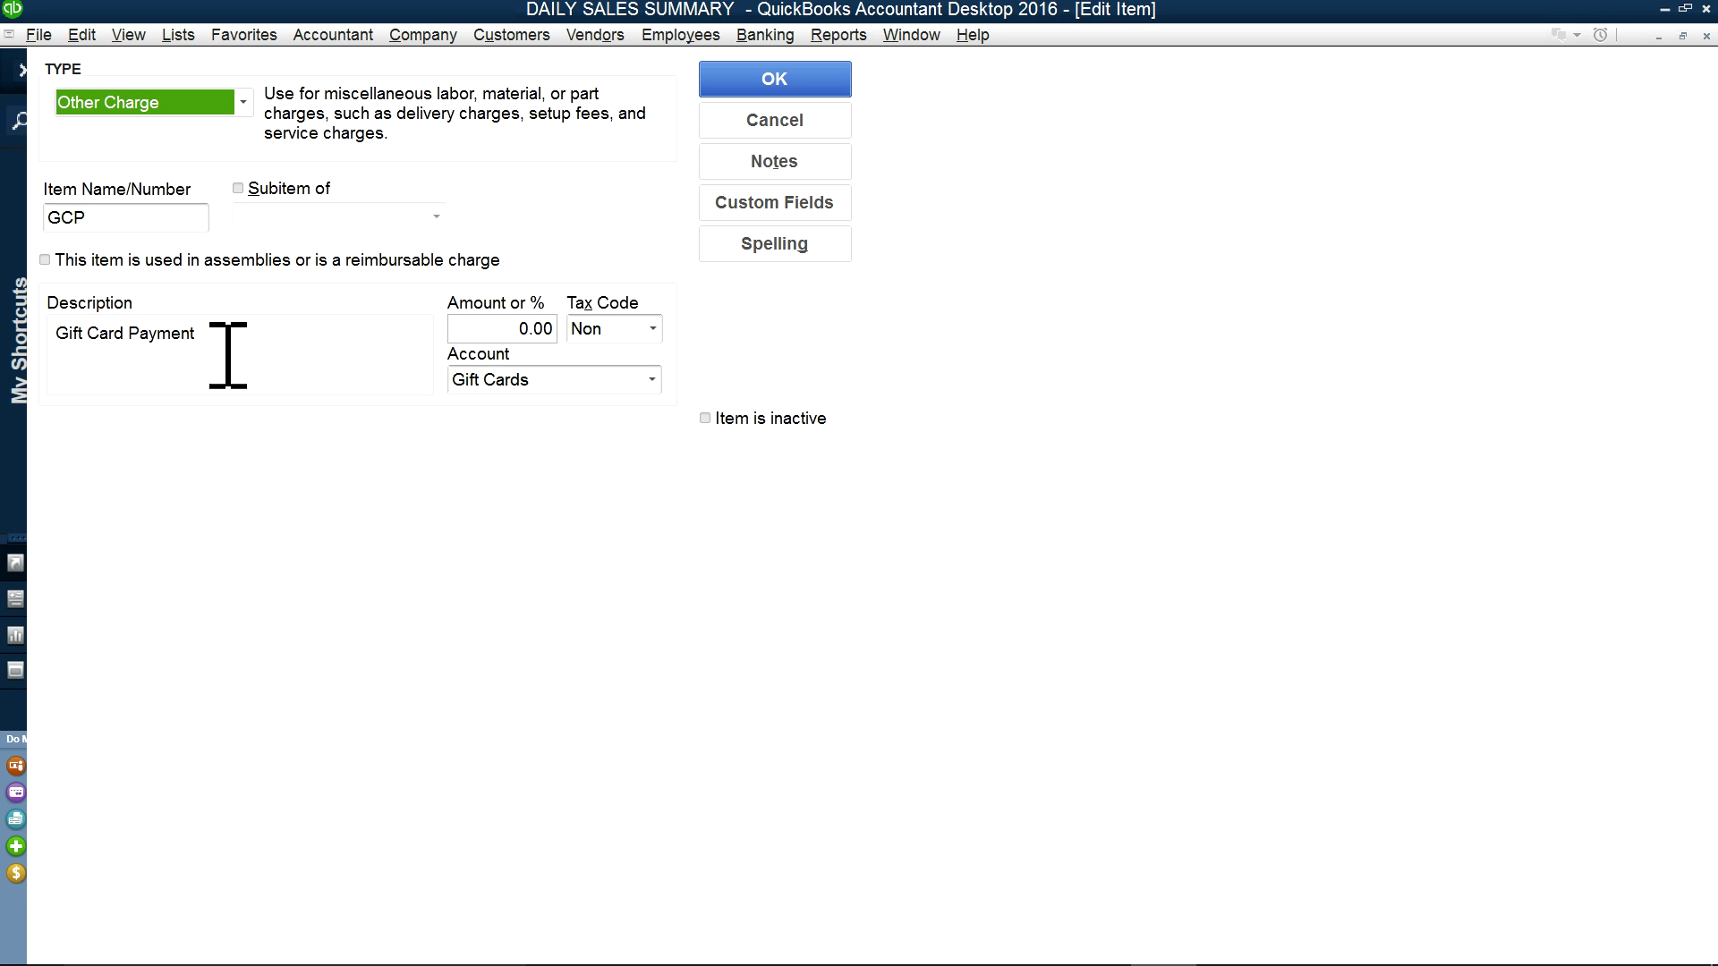
{"action": "left_click", "coordinate": [758, 118]}
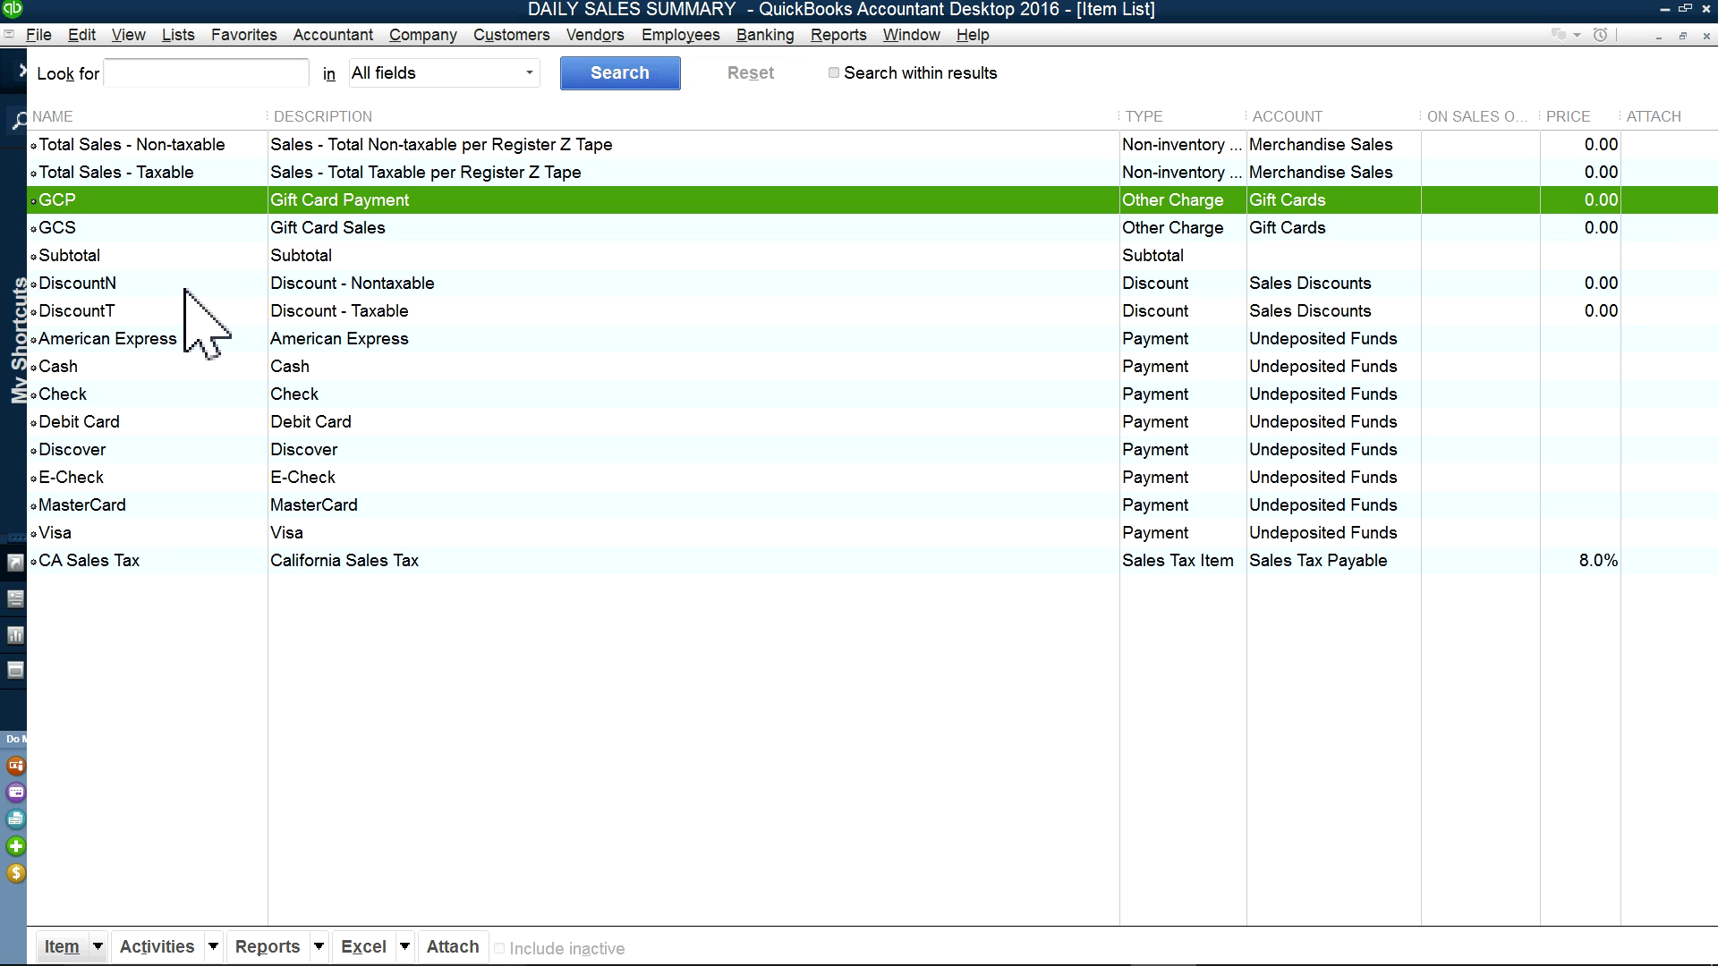
Step: Select the DiscountN item, look up the Sales Discounts account in the chart of accounts, and return to the Item List
{"action": "left_click", "coordinate": [214, 283]}
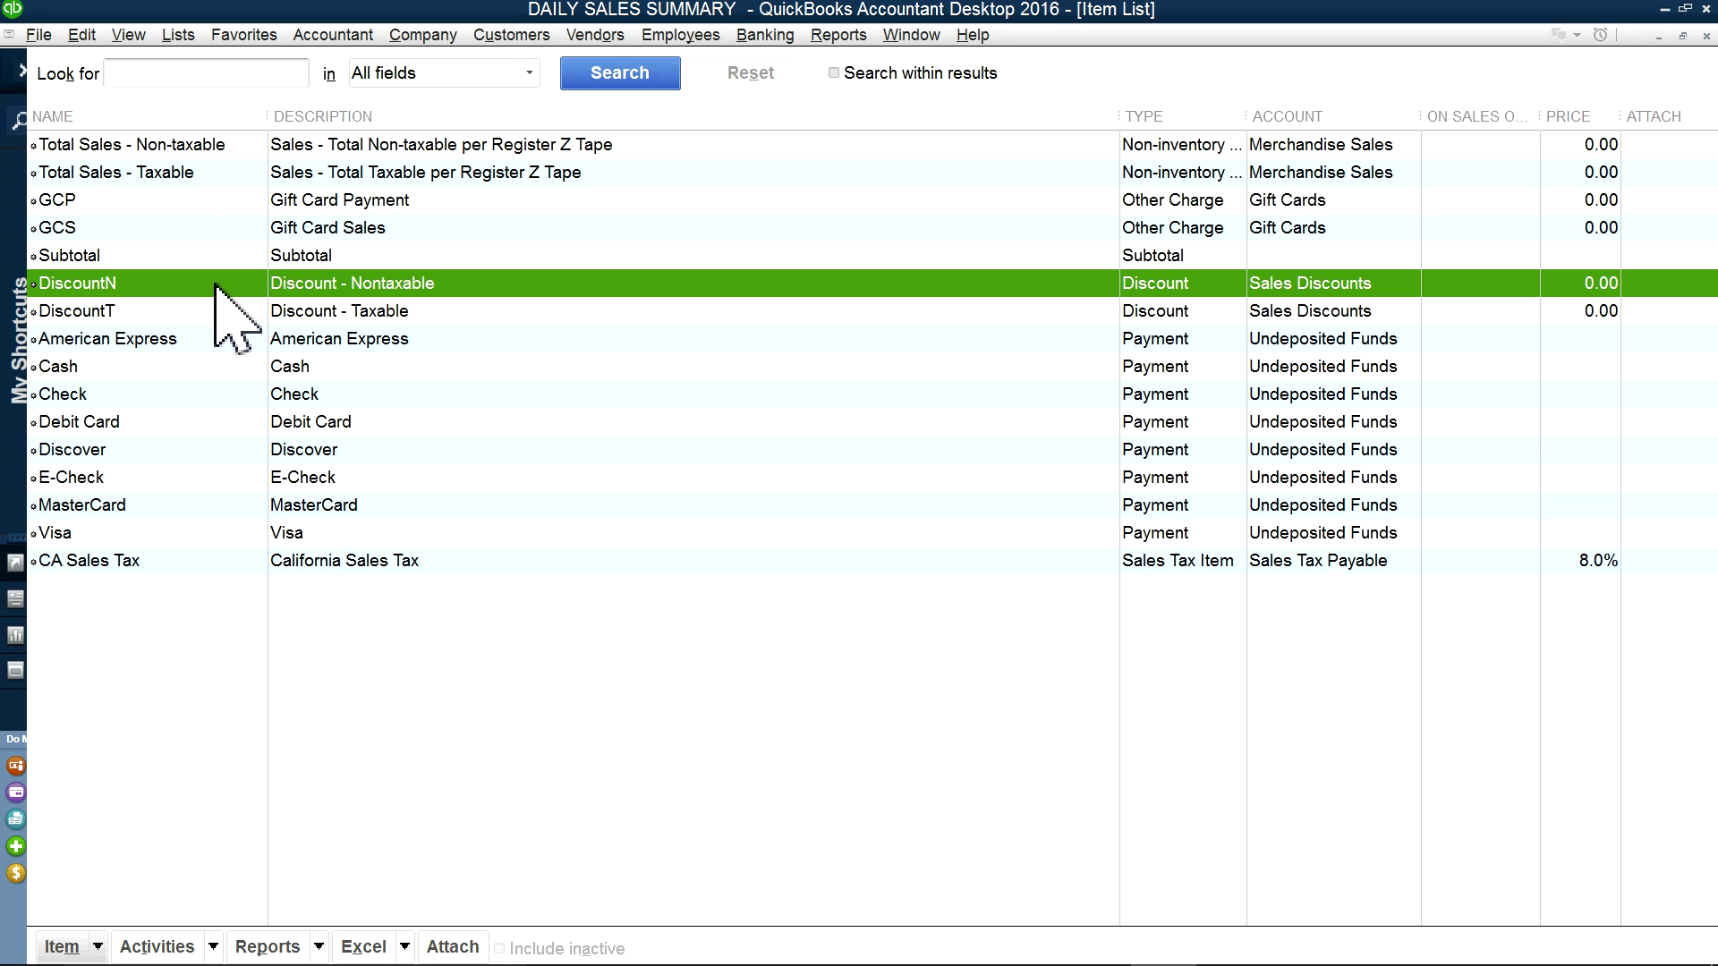
{"action": "right_click", "coordinate": [376, 285]}
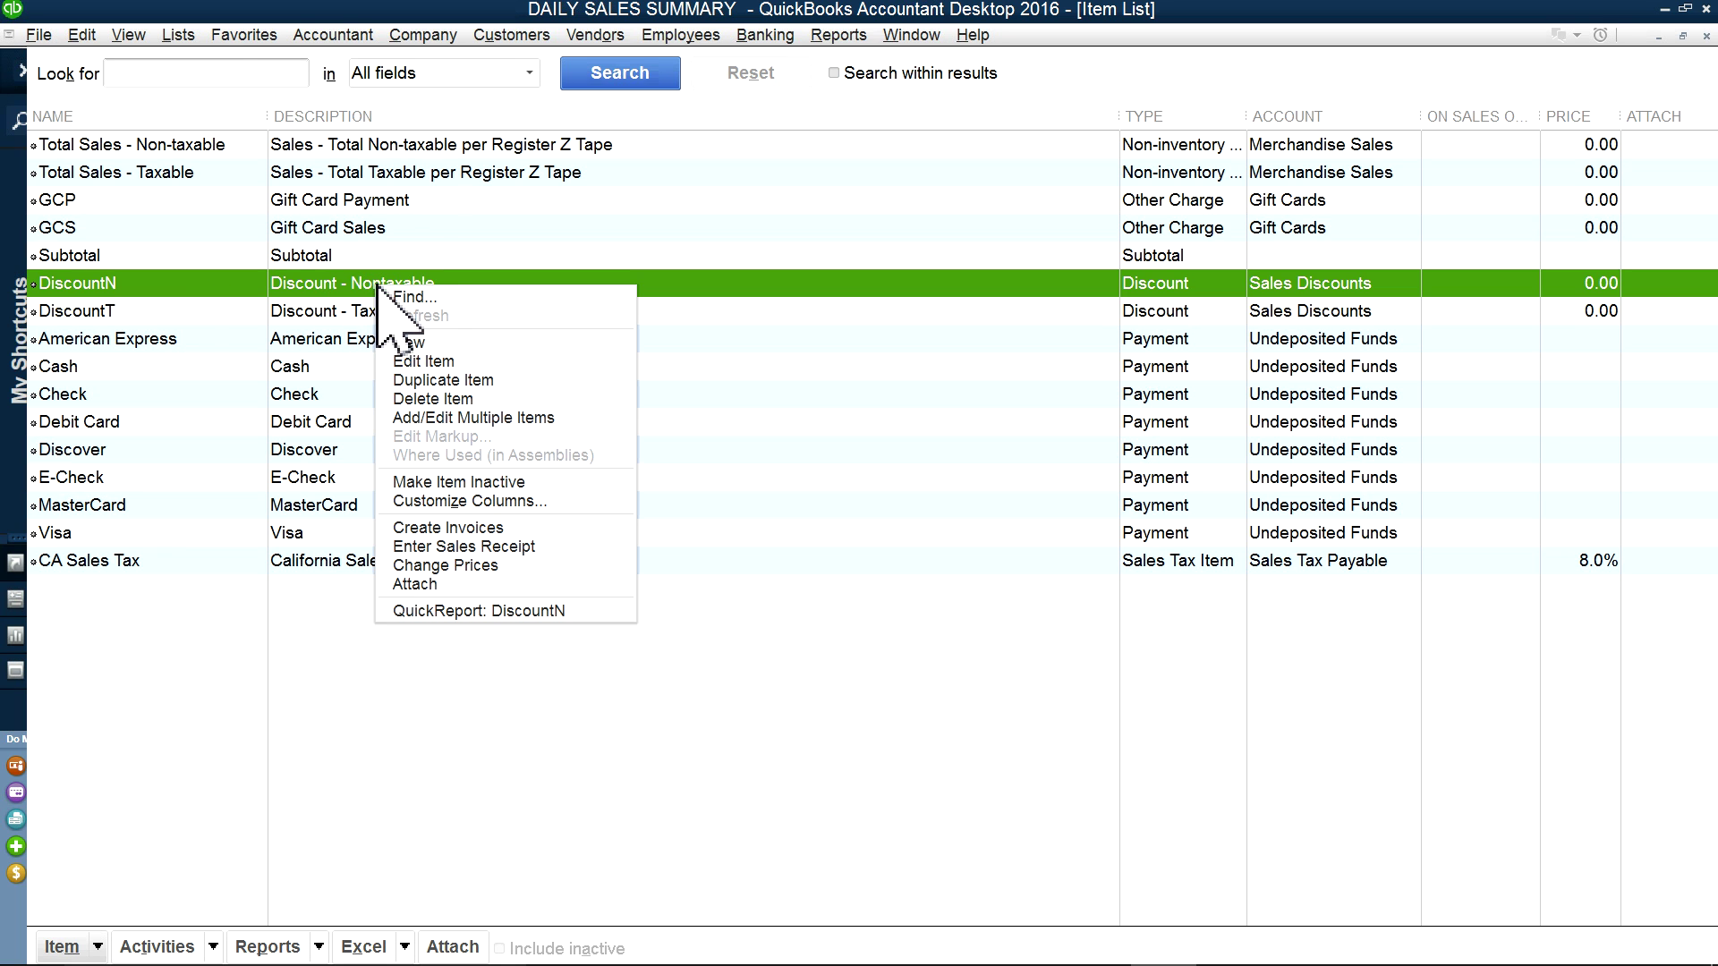
{"action": "left_click", "coordinate": [176, 36]}
{"action": "left_click", "coordinate": [190, 55]}
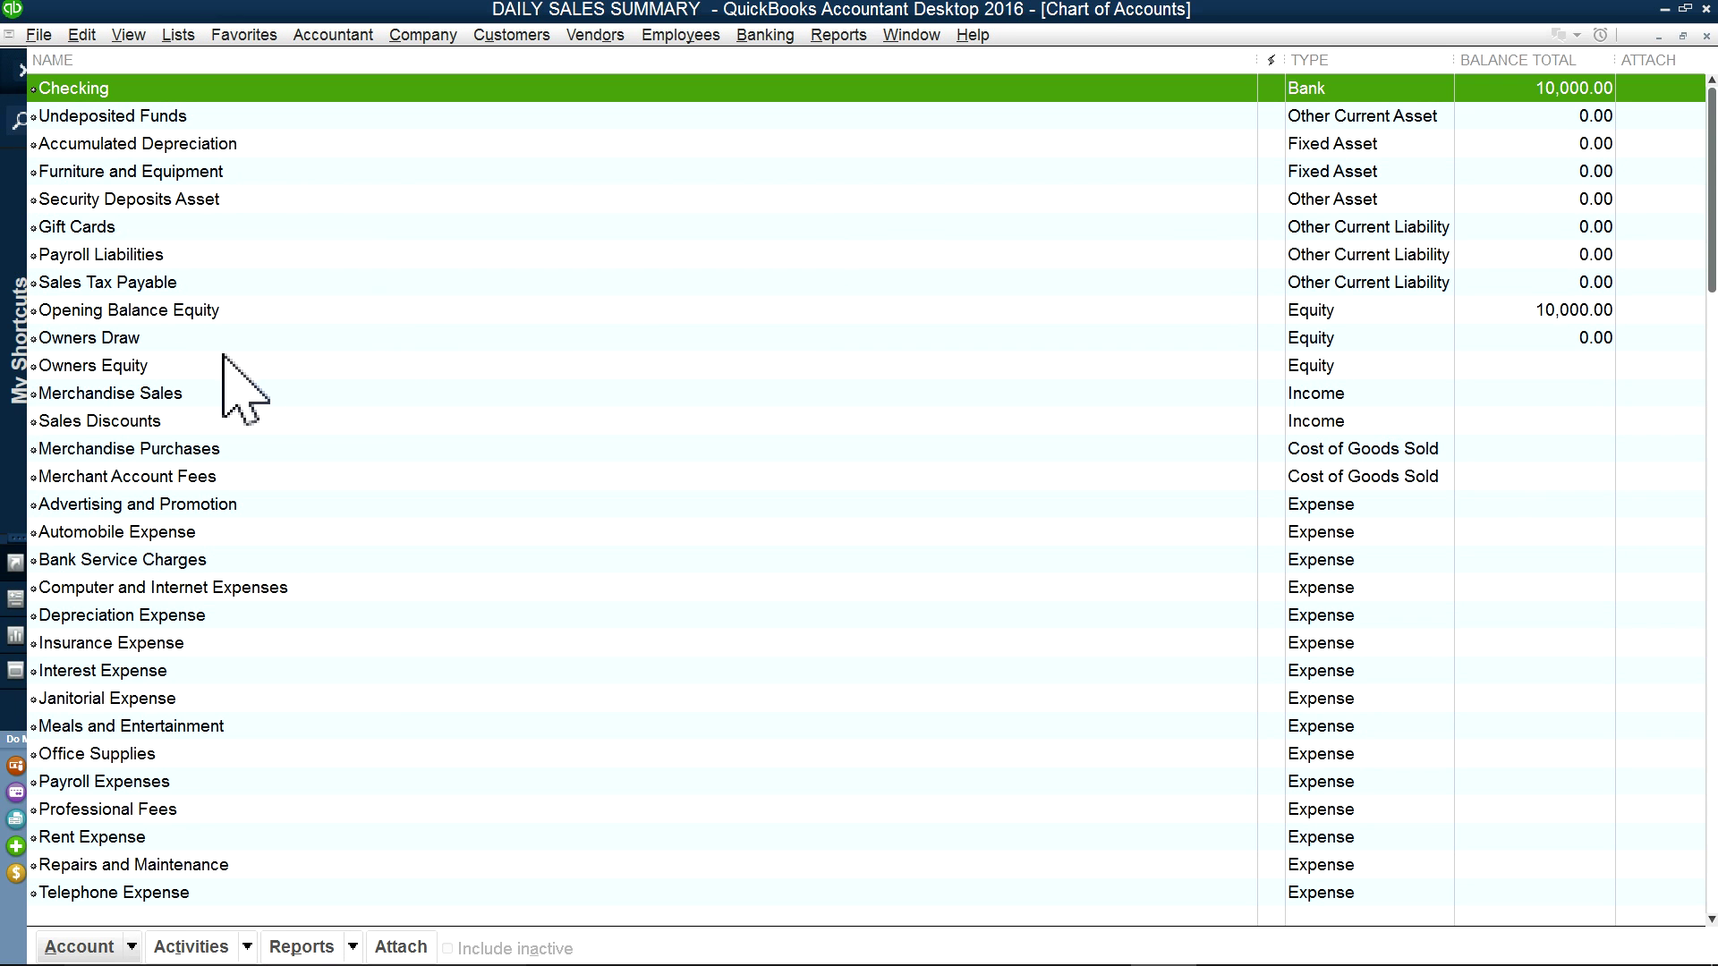
{"action": "left_click", "coordinate": [141, 428]}
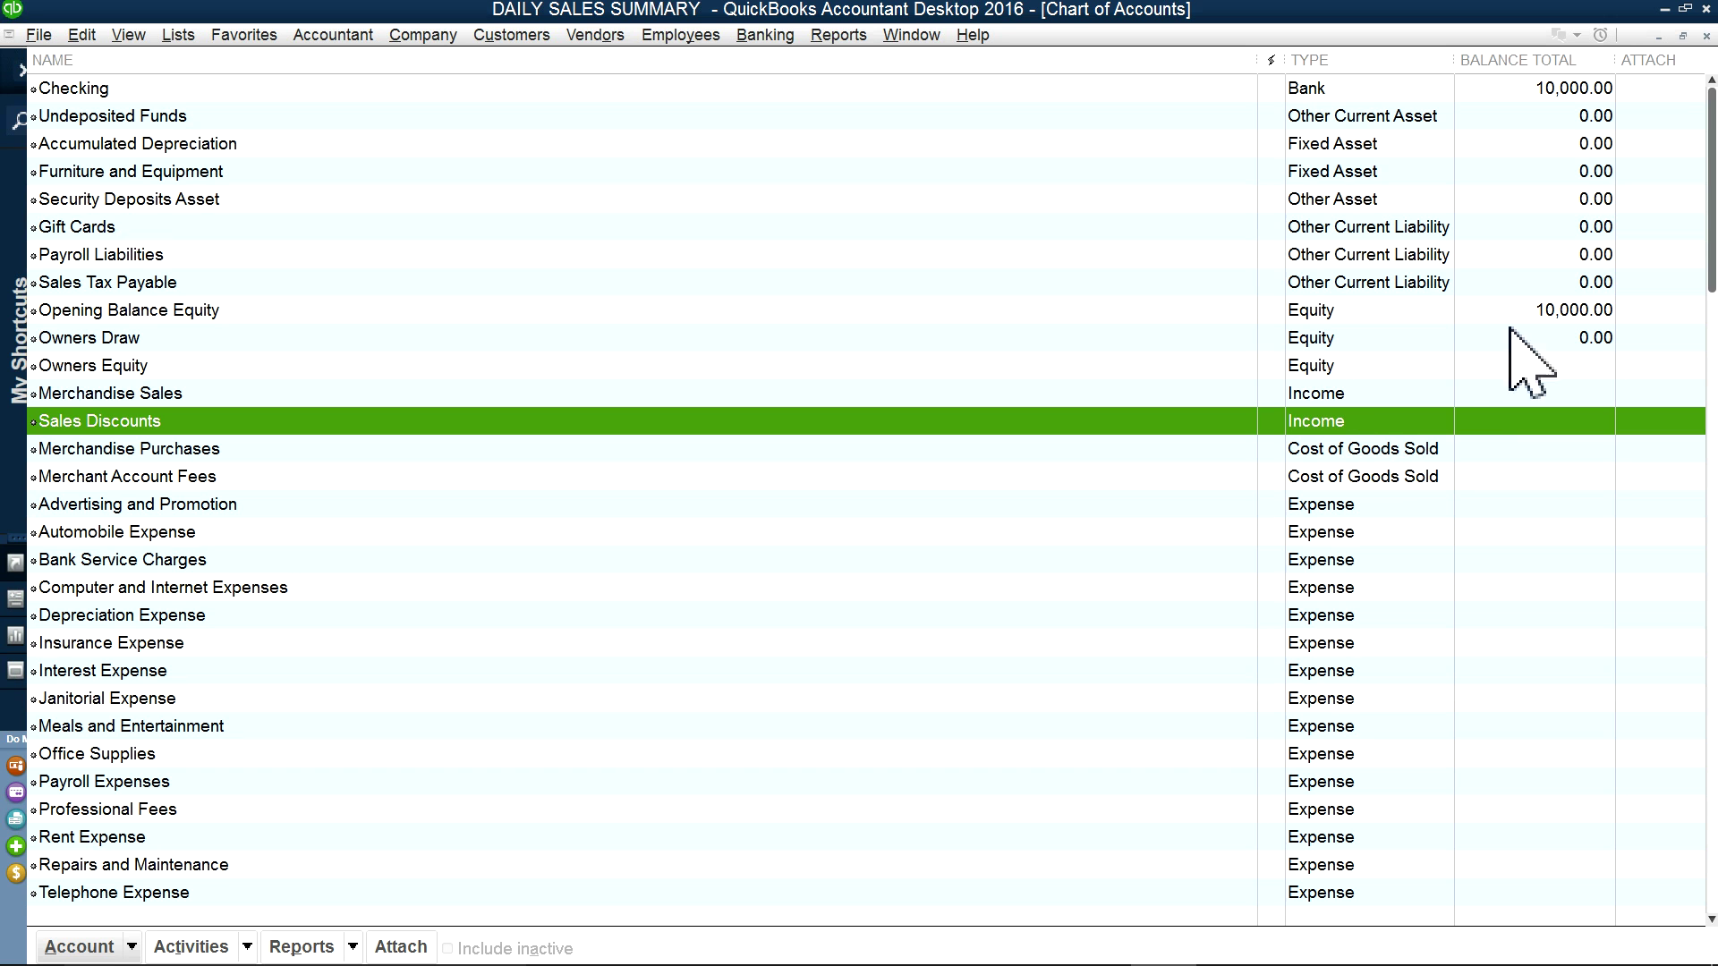
{"action": "left_click", "coordinate": [1706, 35]}
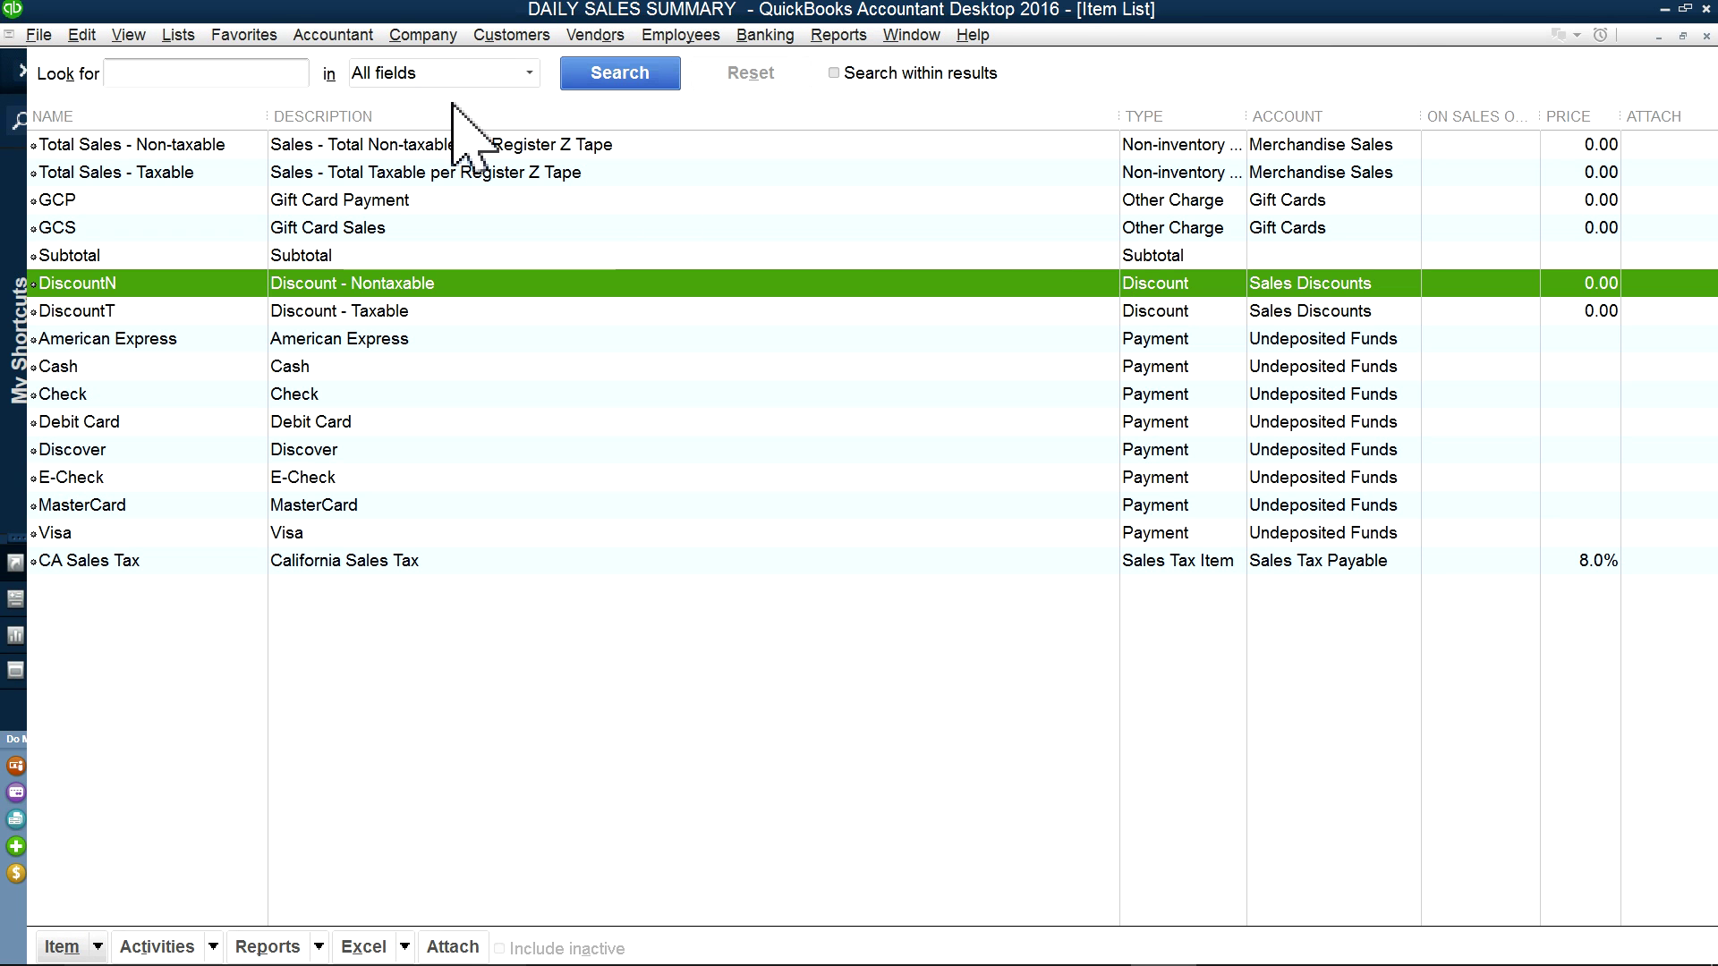
Step: Open a new item form with the Discount type, view its fields, and cancel without creating the item
{"action": "right_click", "coordinate": [363, 288]}
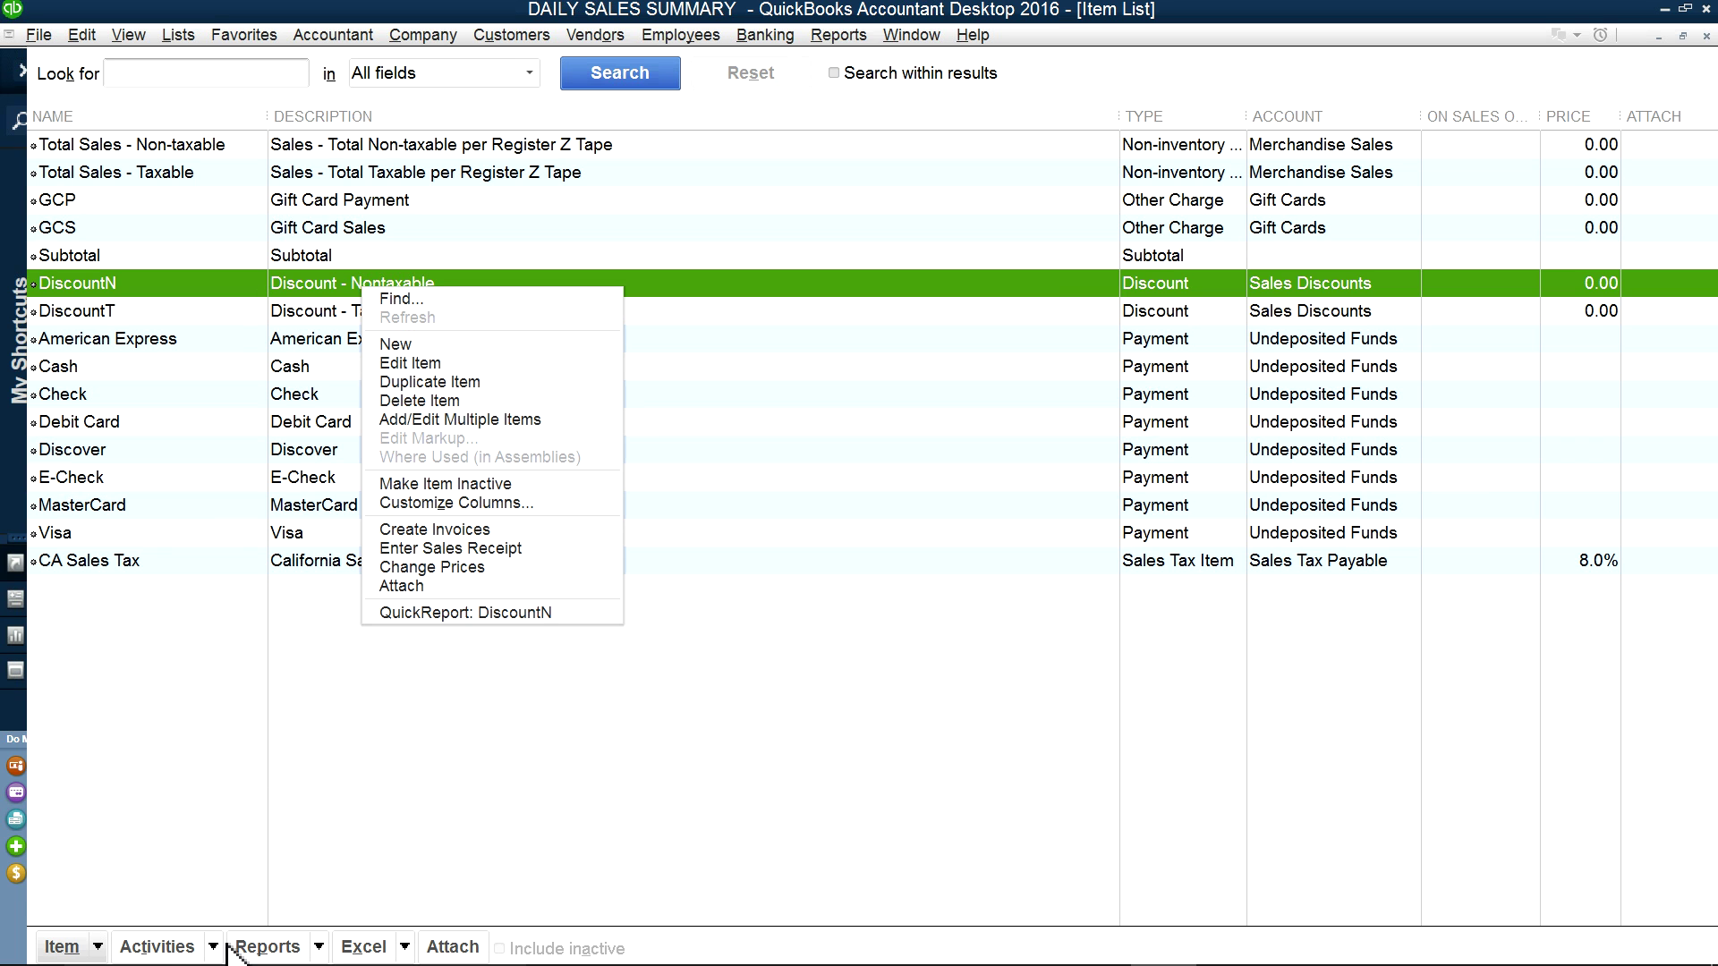
{"action": "left_click", "coordinate": [90, 950]}
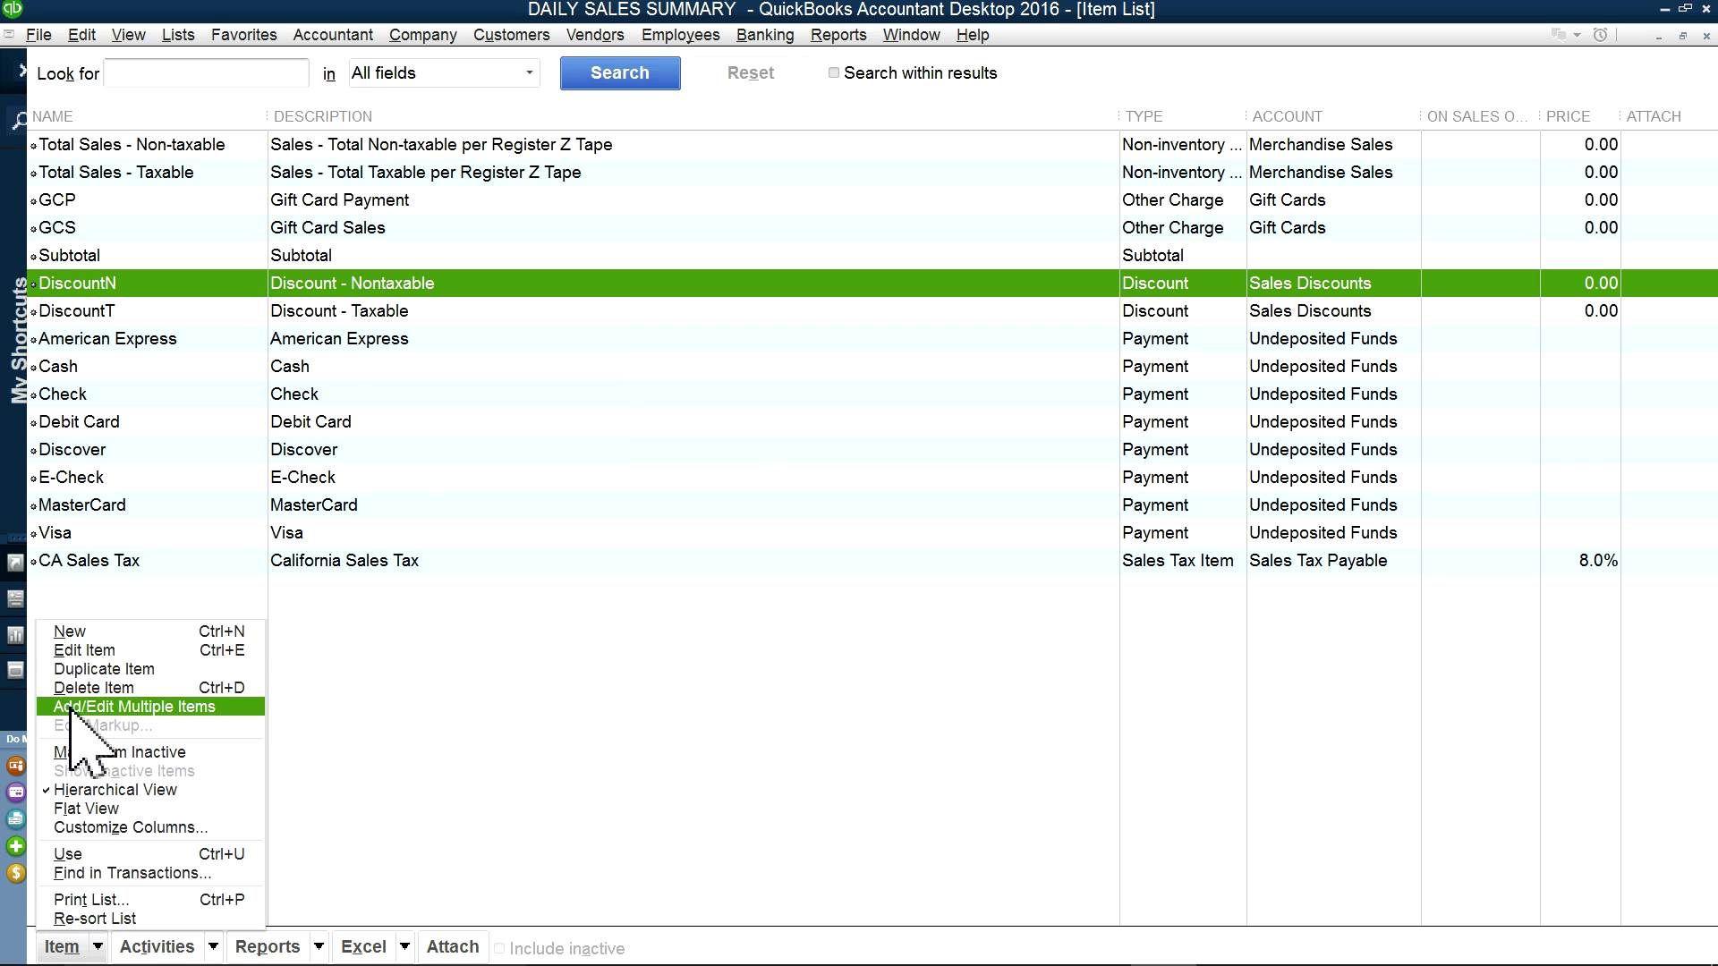
{"action": "left_click", "coordinate": [67, 633]}
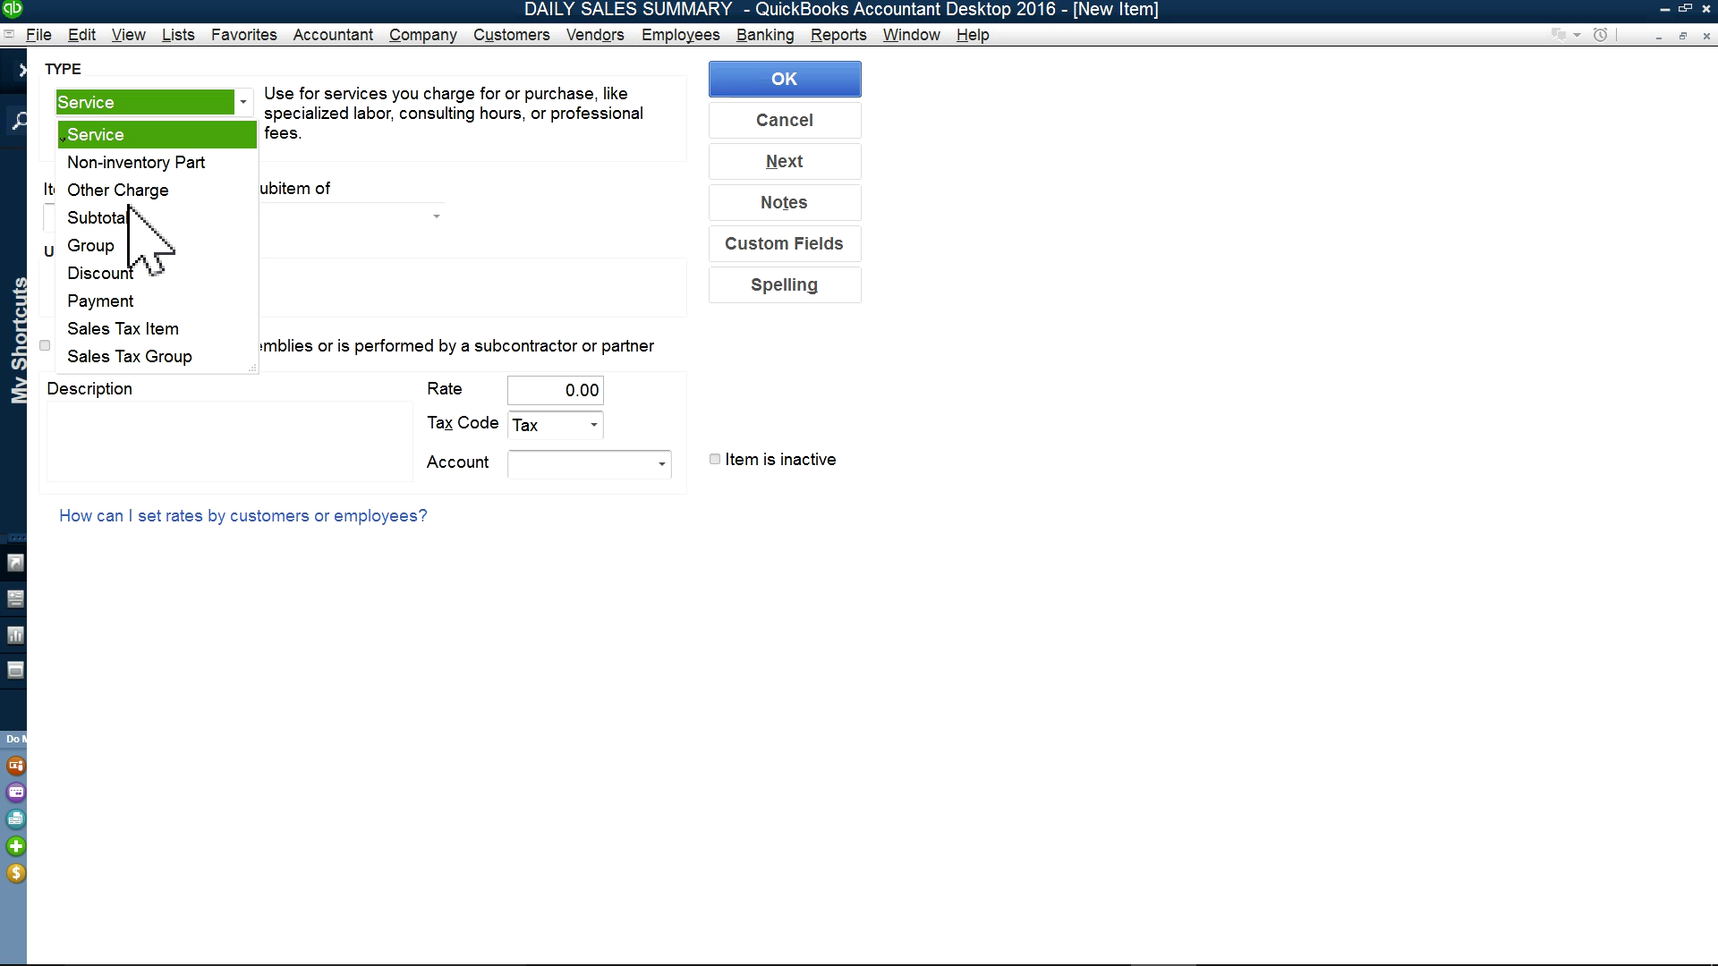
{"action": "left_click", "coordinate": [109, 274]}
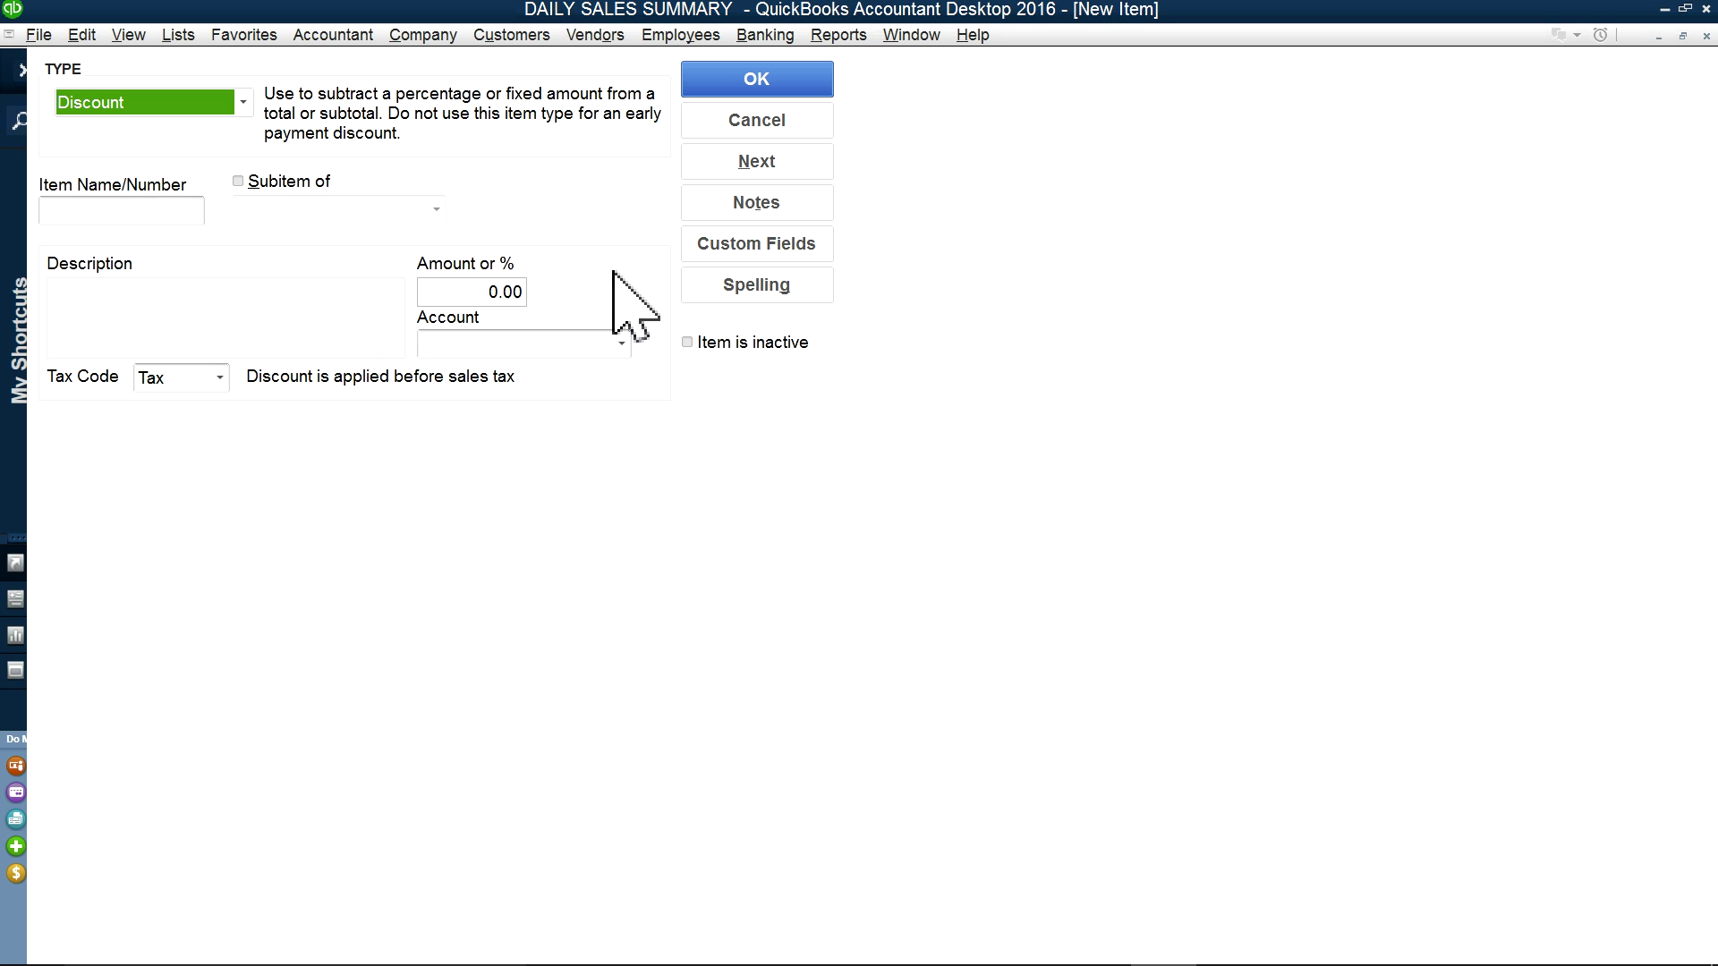
{"action": "left_click", "coordinate": [737, 118]}
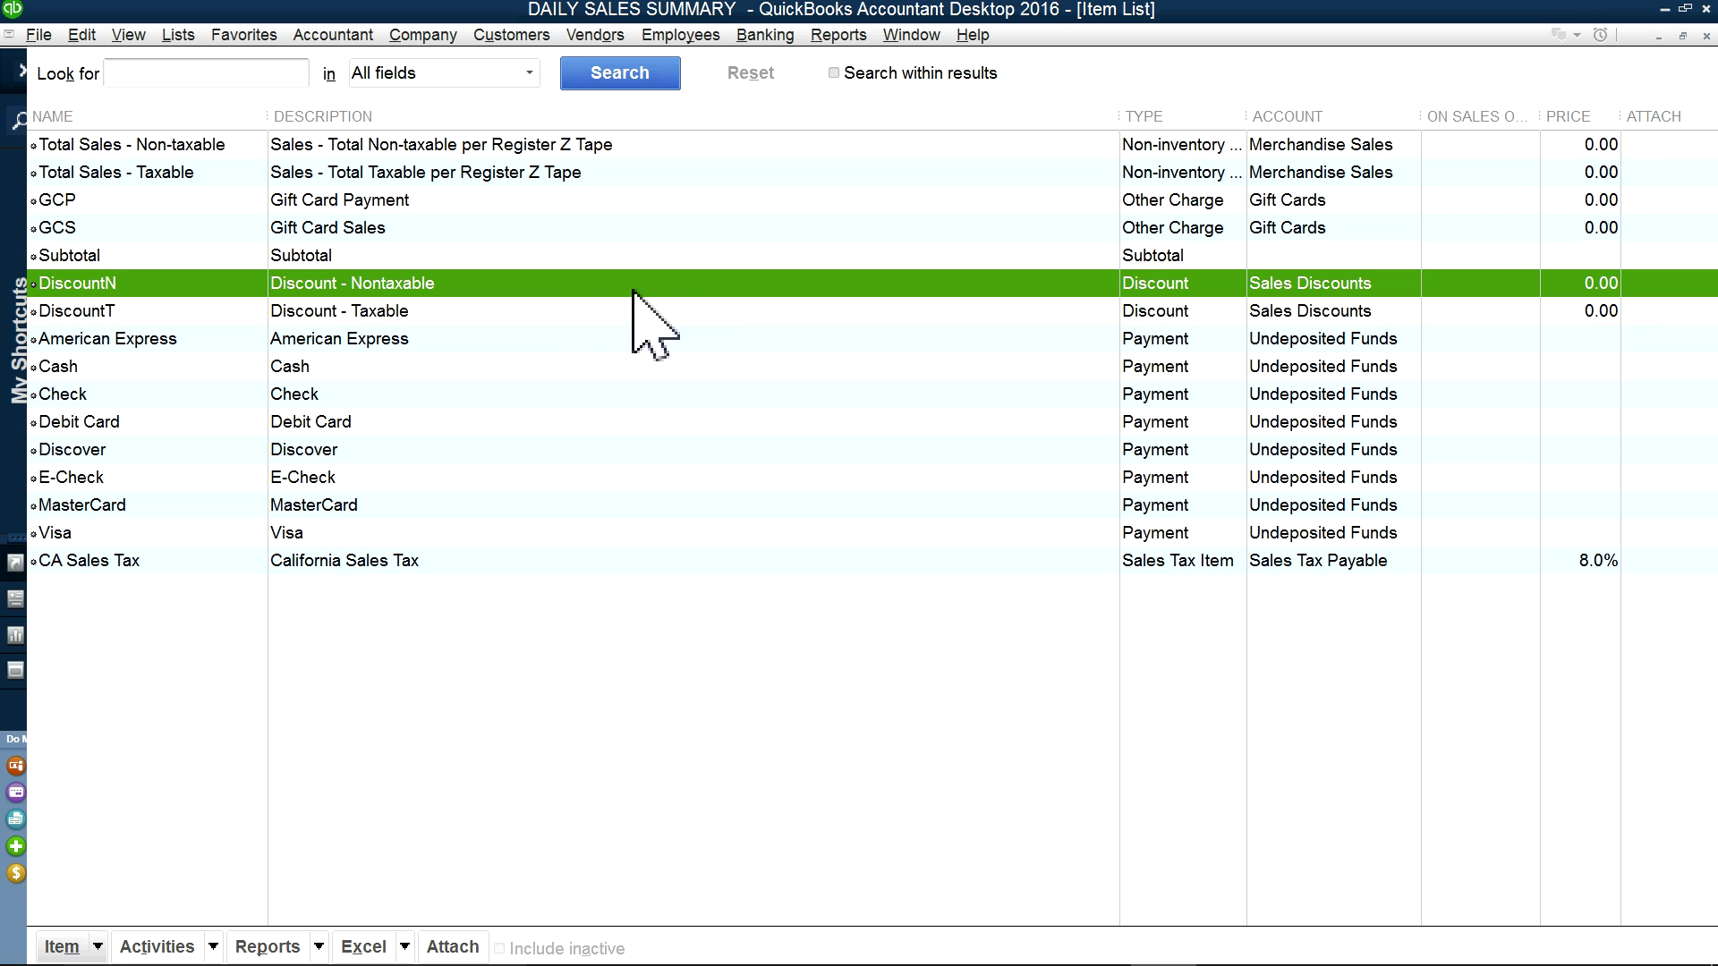
Step: Open the DiscountN item, review the account list behind its Sales Discounts account, and cancel the edit
{"action": "right_click", "coordinate": [366, 282]}
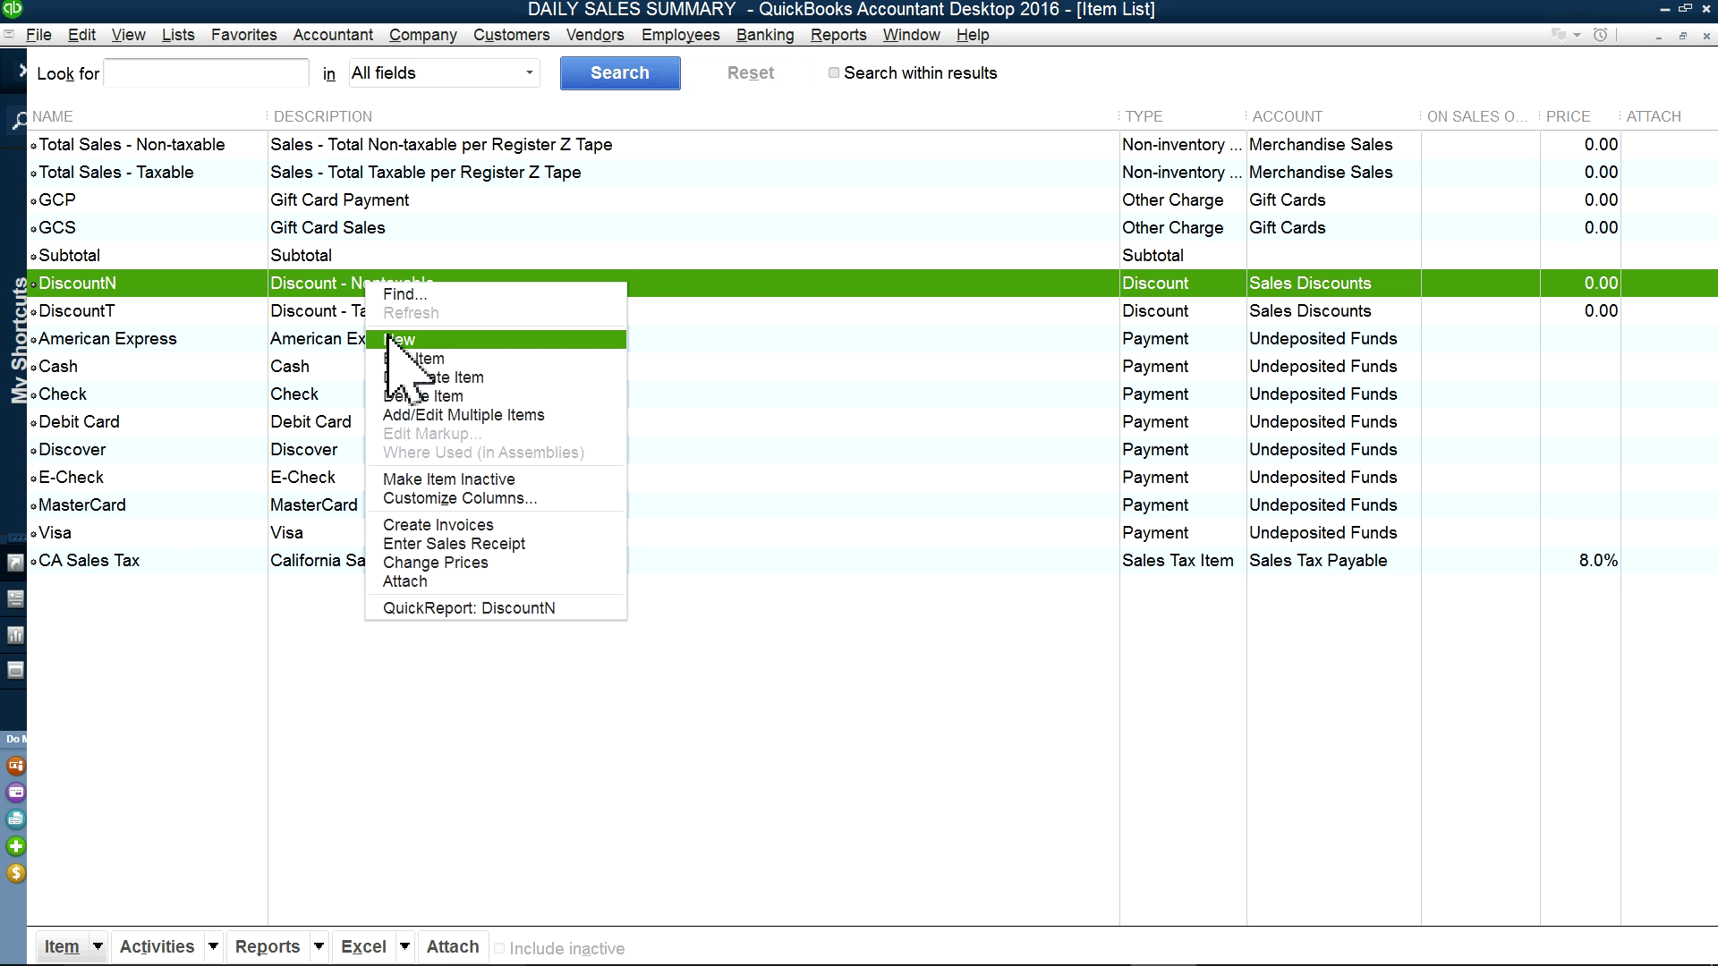
{"action": "left_click", "coordinate": [395, 364]}
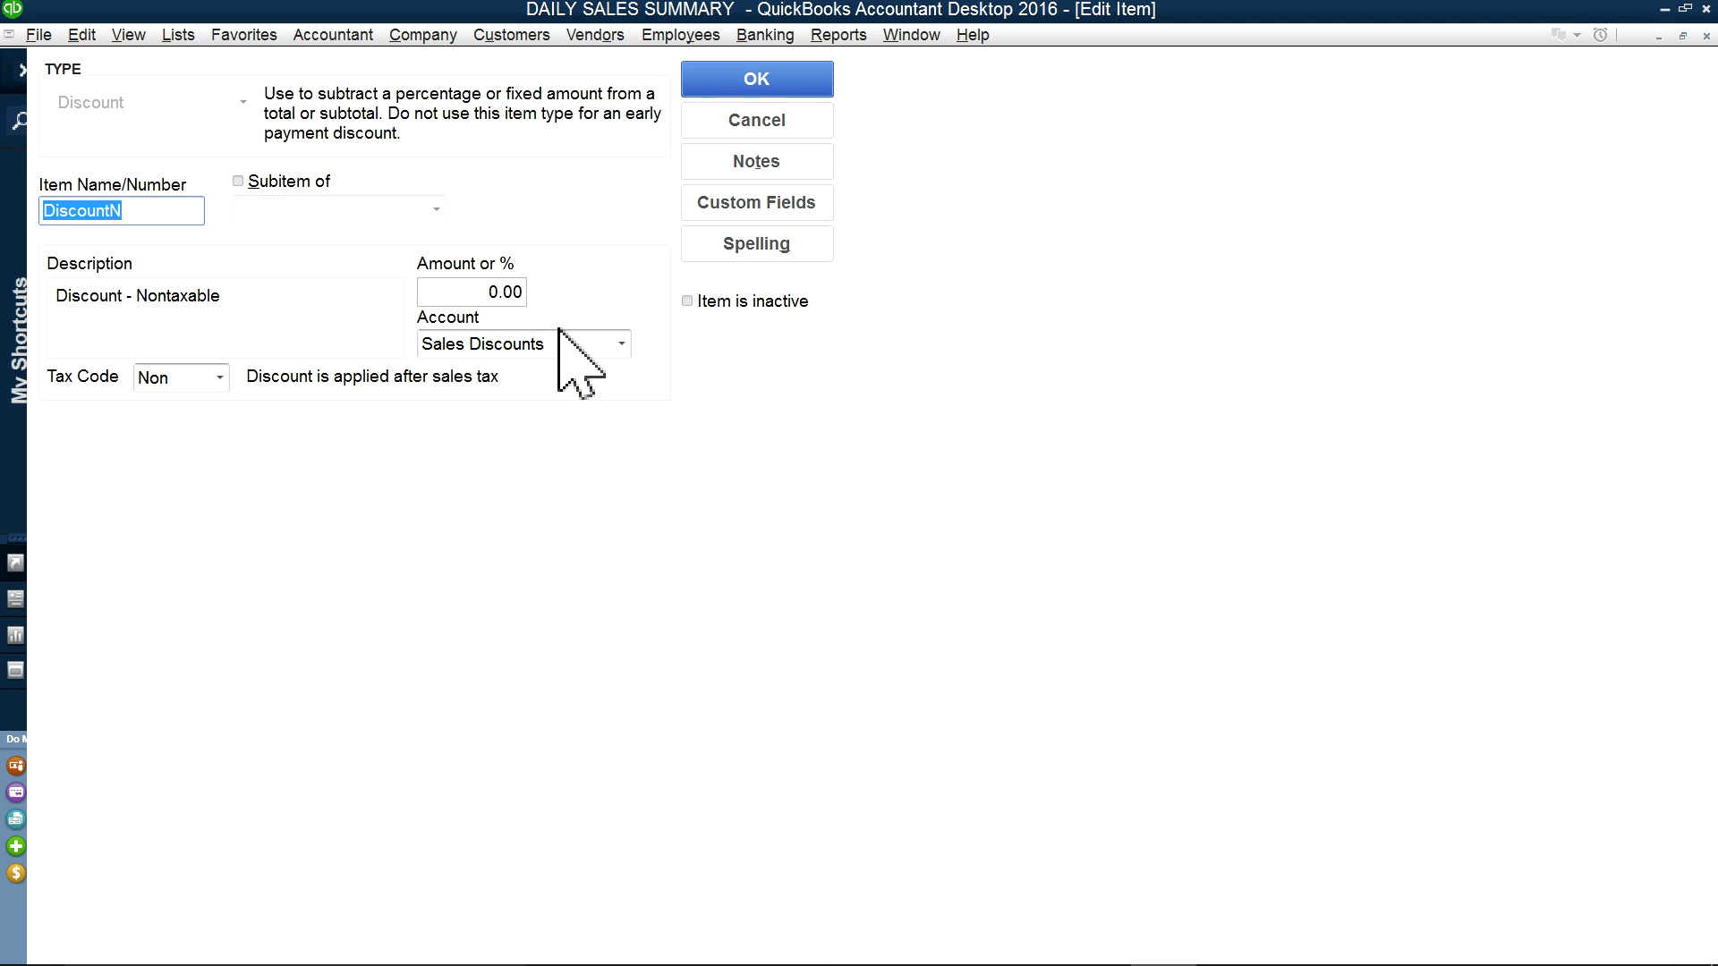
{"action": "left_click", "coordinate": [622, 344]}
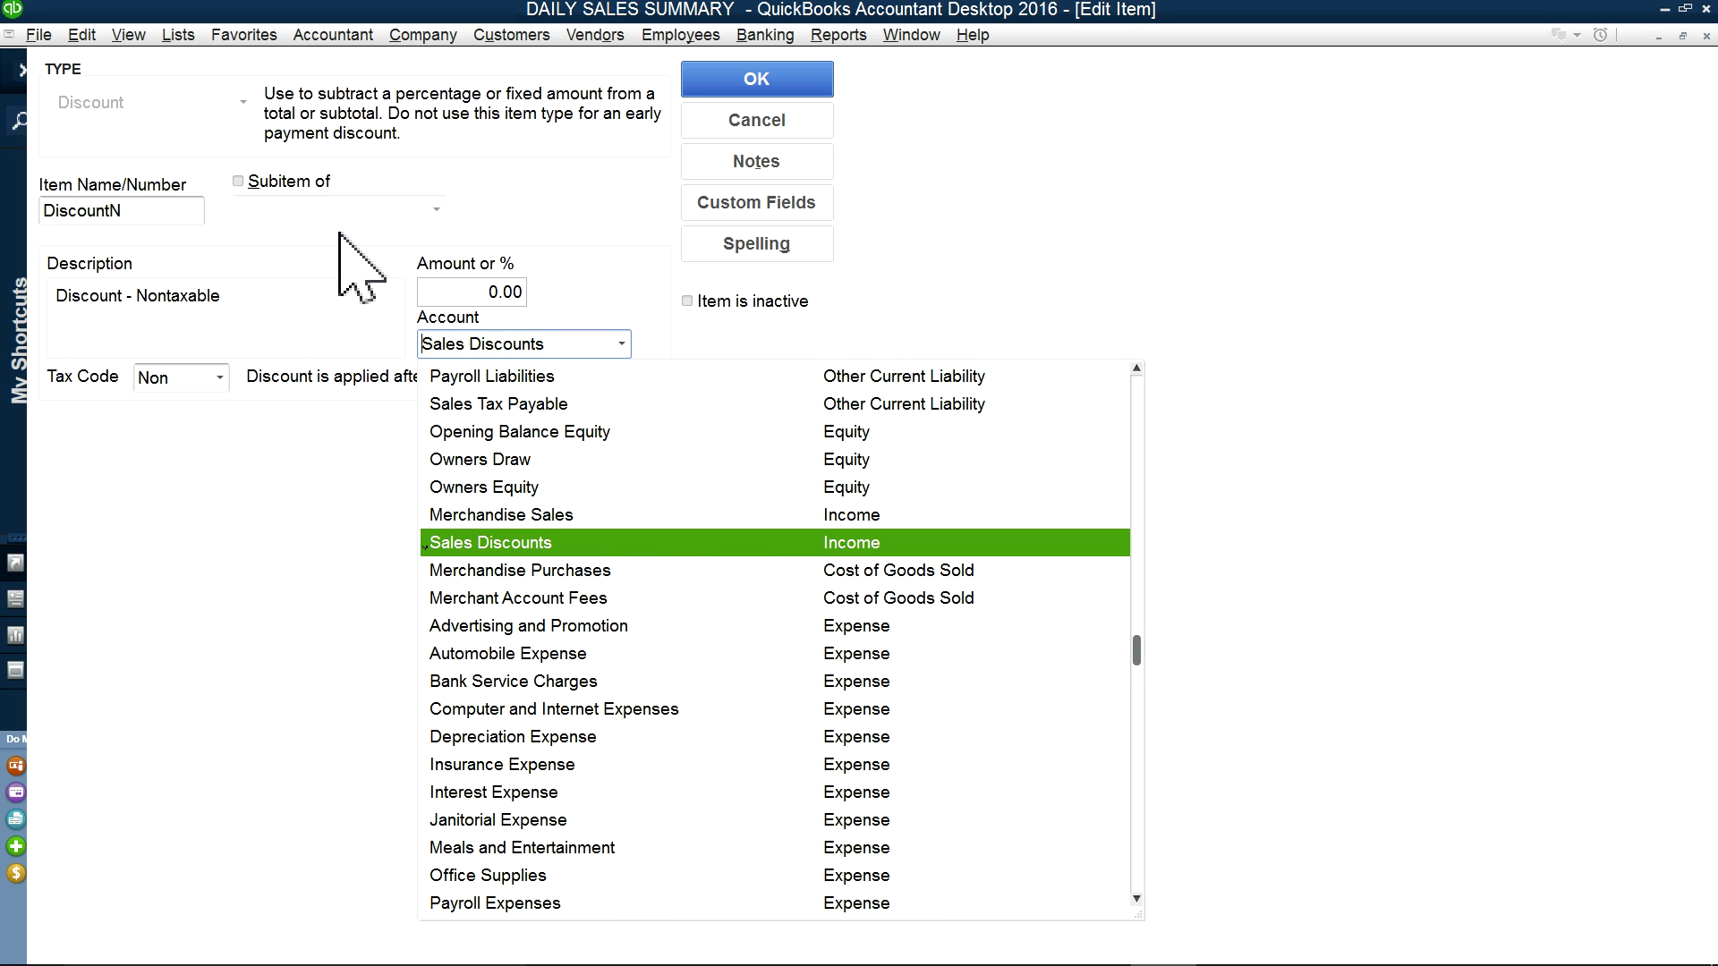
{"action": "left_click", "coordinate": [712, 124]}
{"action": "left_click", "coordinate": [712, 124]}
Step: Open the DiscountT item, review its tax code choices, and cancel the edit
{"action": "left_click", "coordinate": [191, 254]}
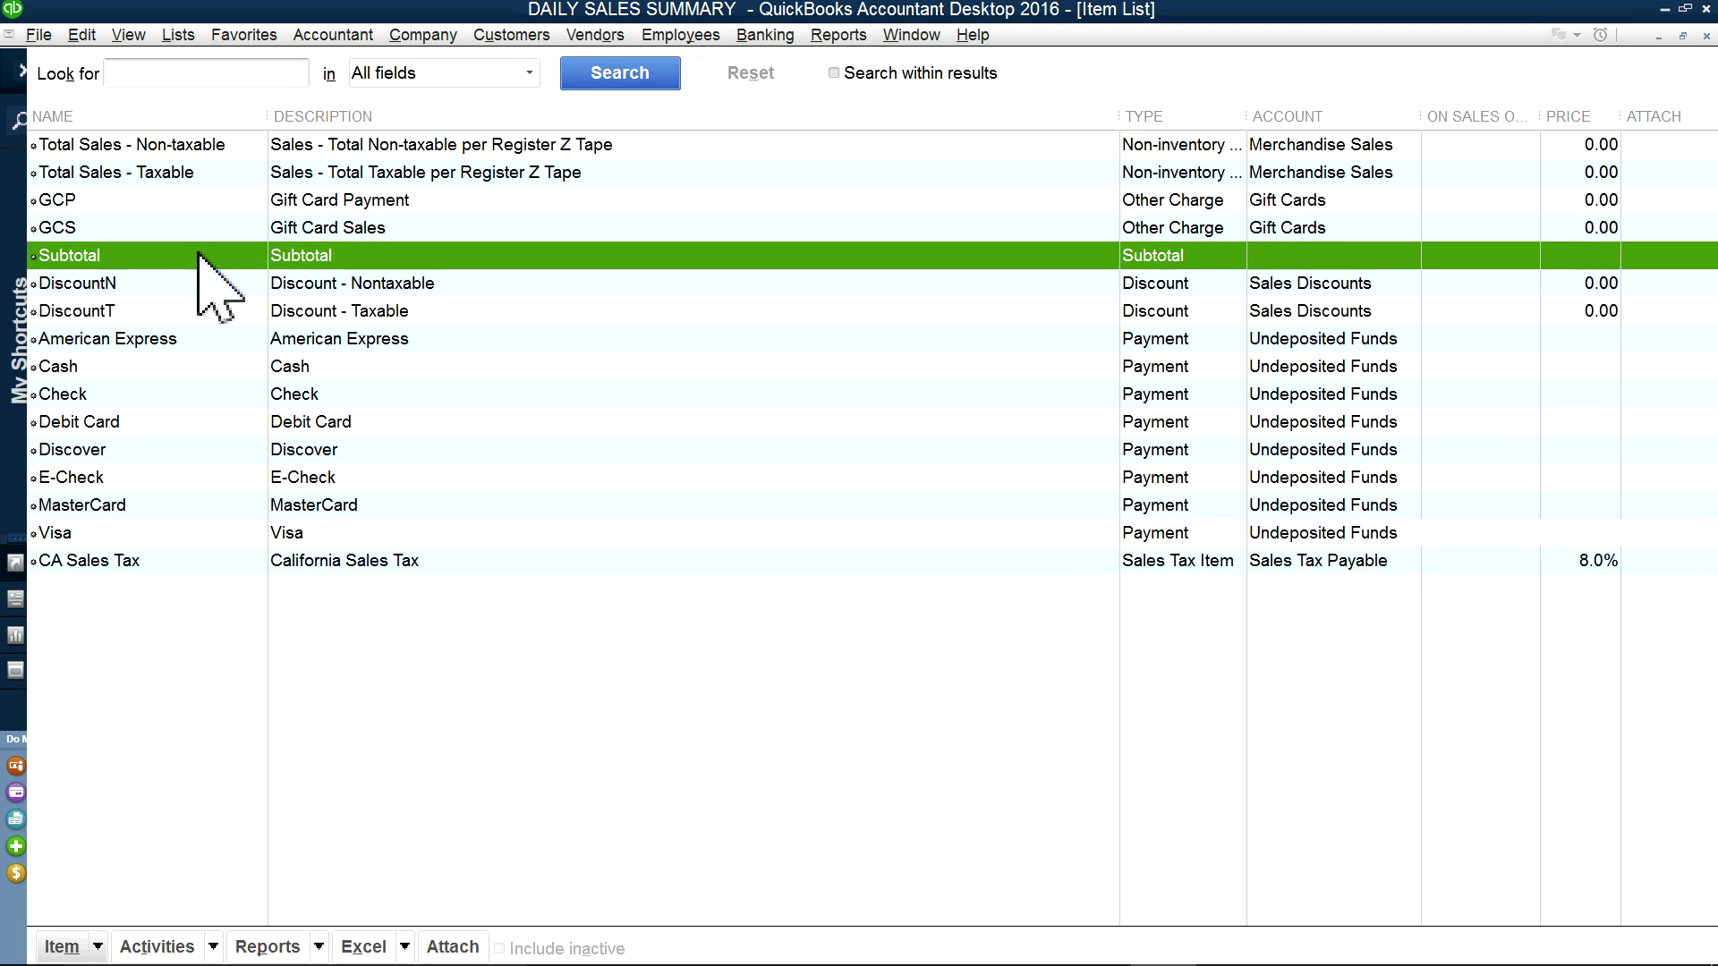
{"action": "left_click", "coordinate": [206, 283]}
{"action": "right_click", "coordinate": [205, 285]}
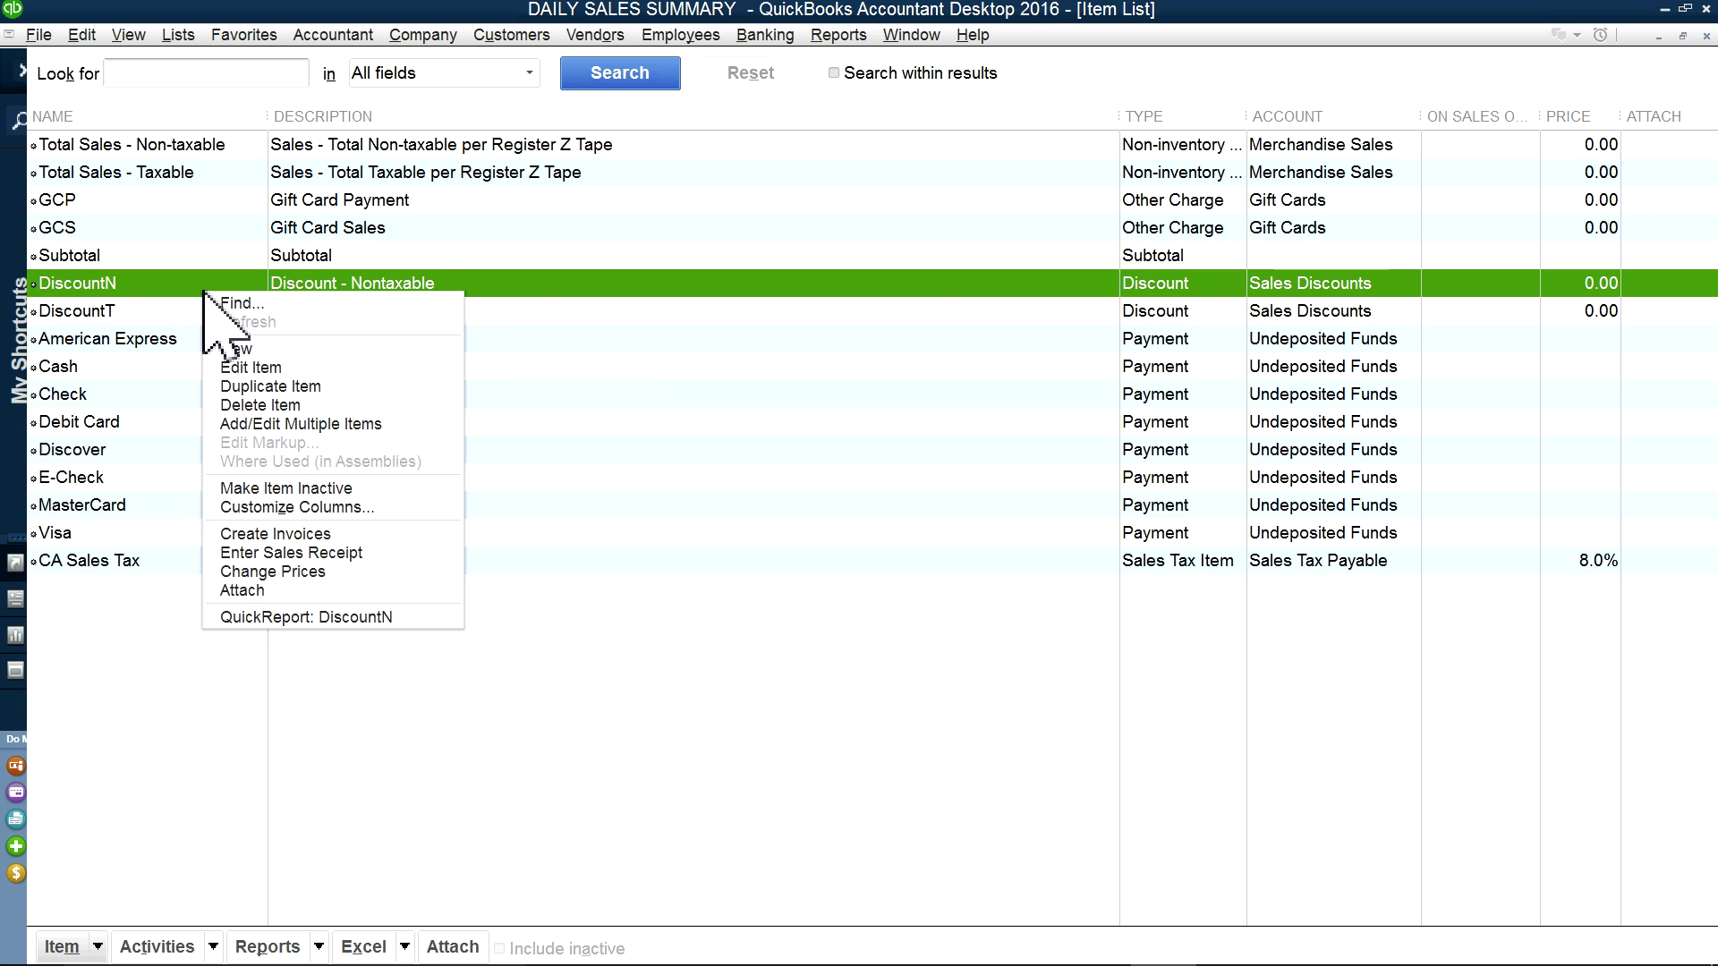
{"action": "left_click", "coordinate": [176, 321]}
{"action": "right_click", "coordinate": [176, 318]}
{"action": "left_click", "coordinate": [215, 391]}
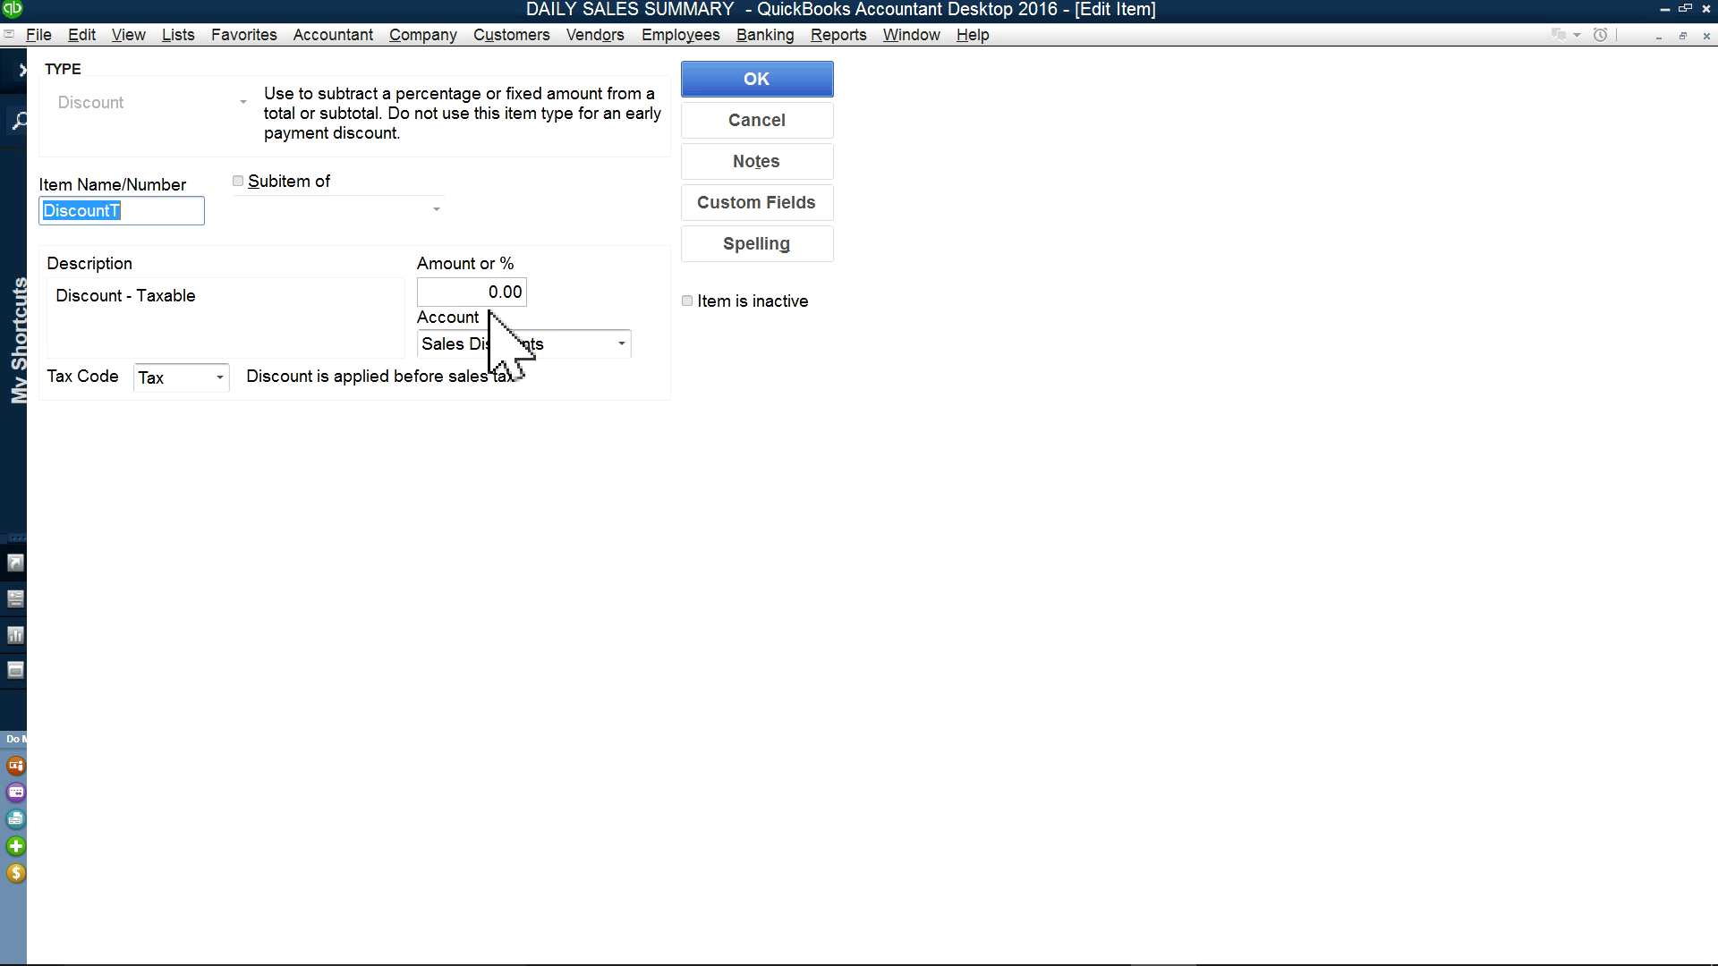
{"action": "left_click", "coordinate": [220, 378]}
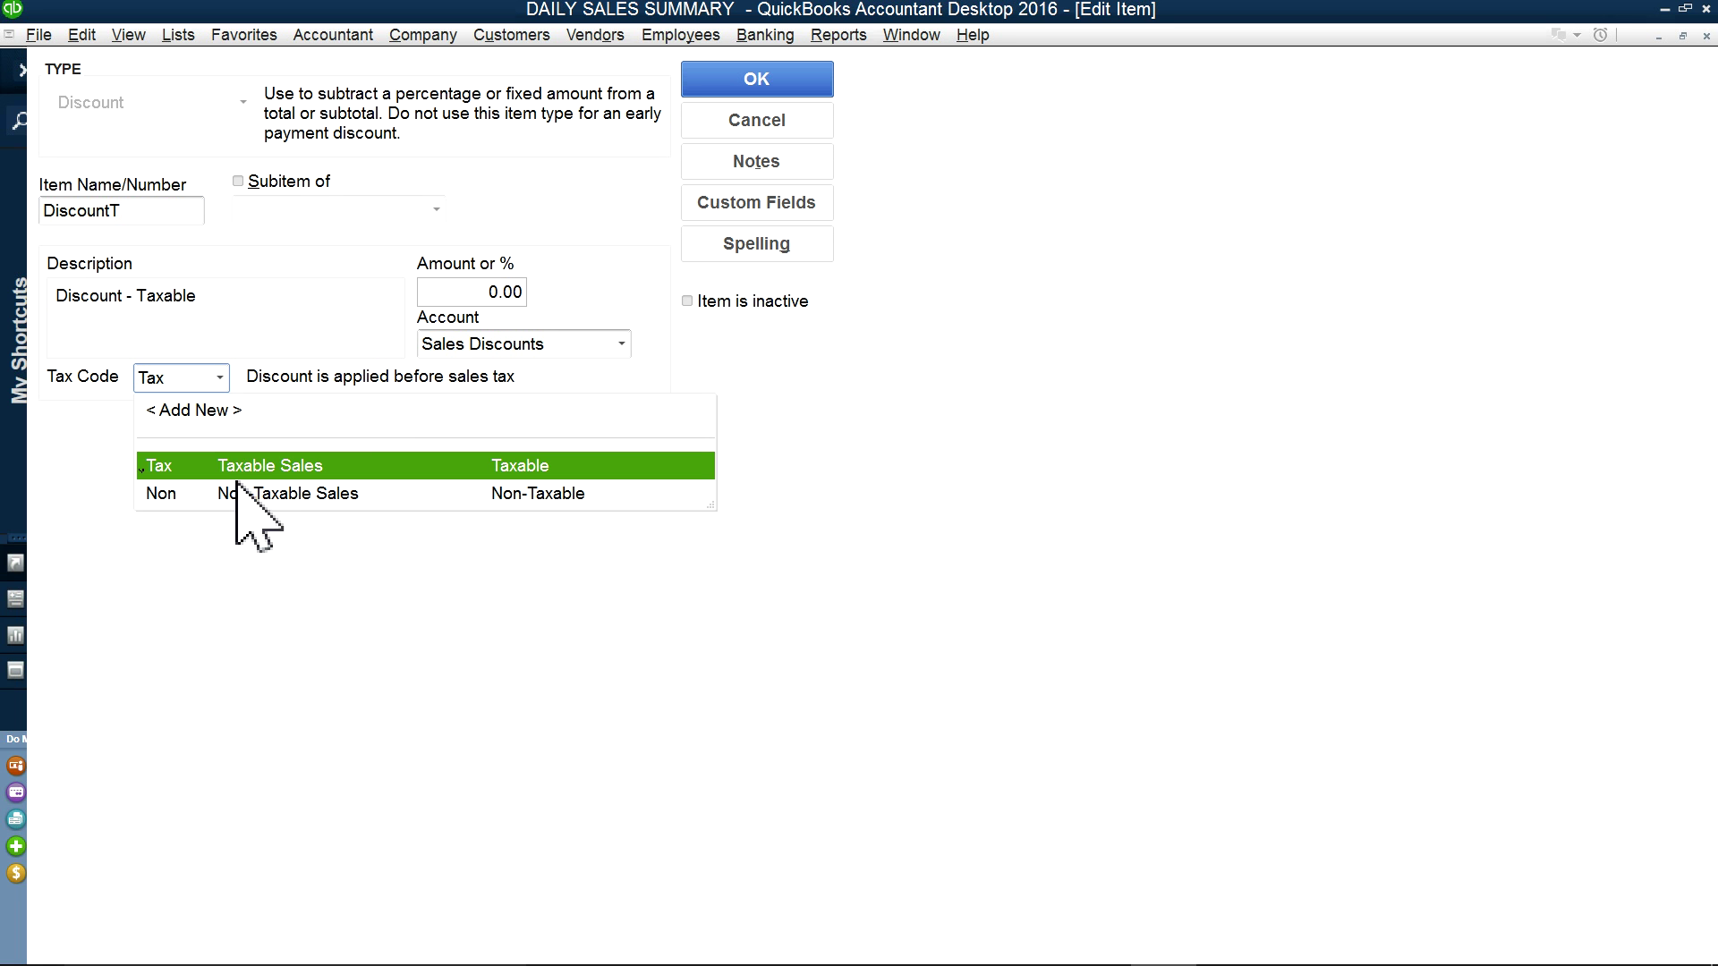
{"action": "left_click", "coordinate": [751, 122]}
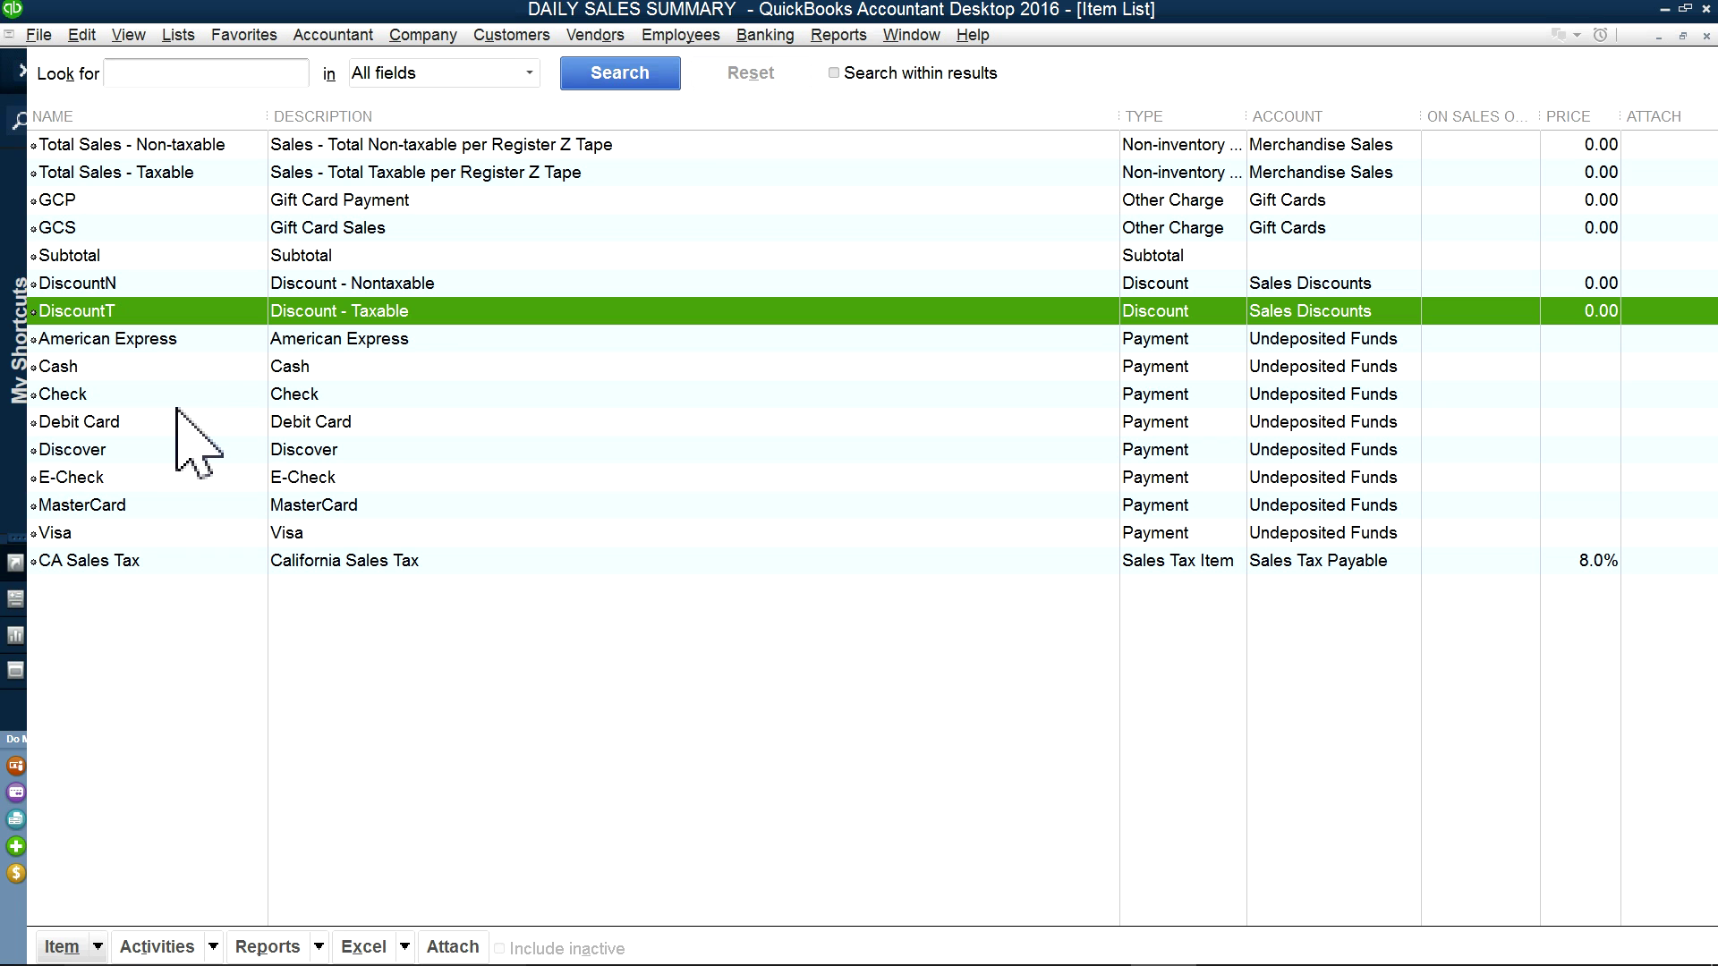
Step: Open a new item form with the Payment type, view the available payment methods, and cancel it
{"action": "left_click", "coordinate": [96, 948]}
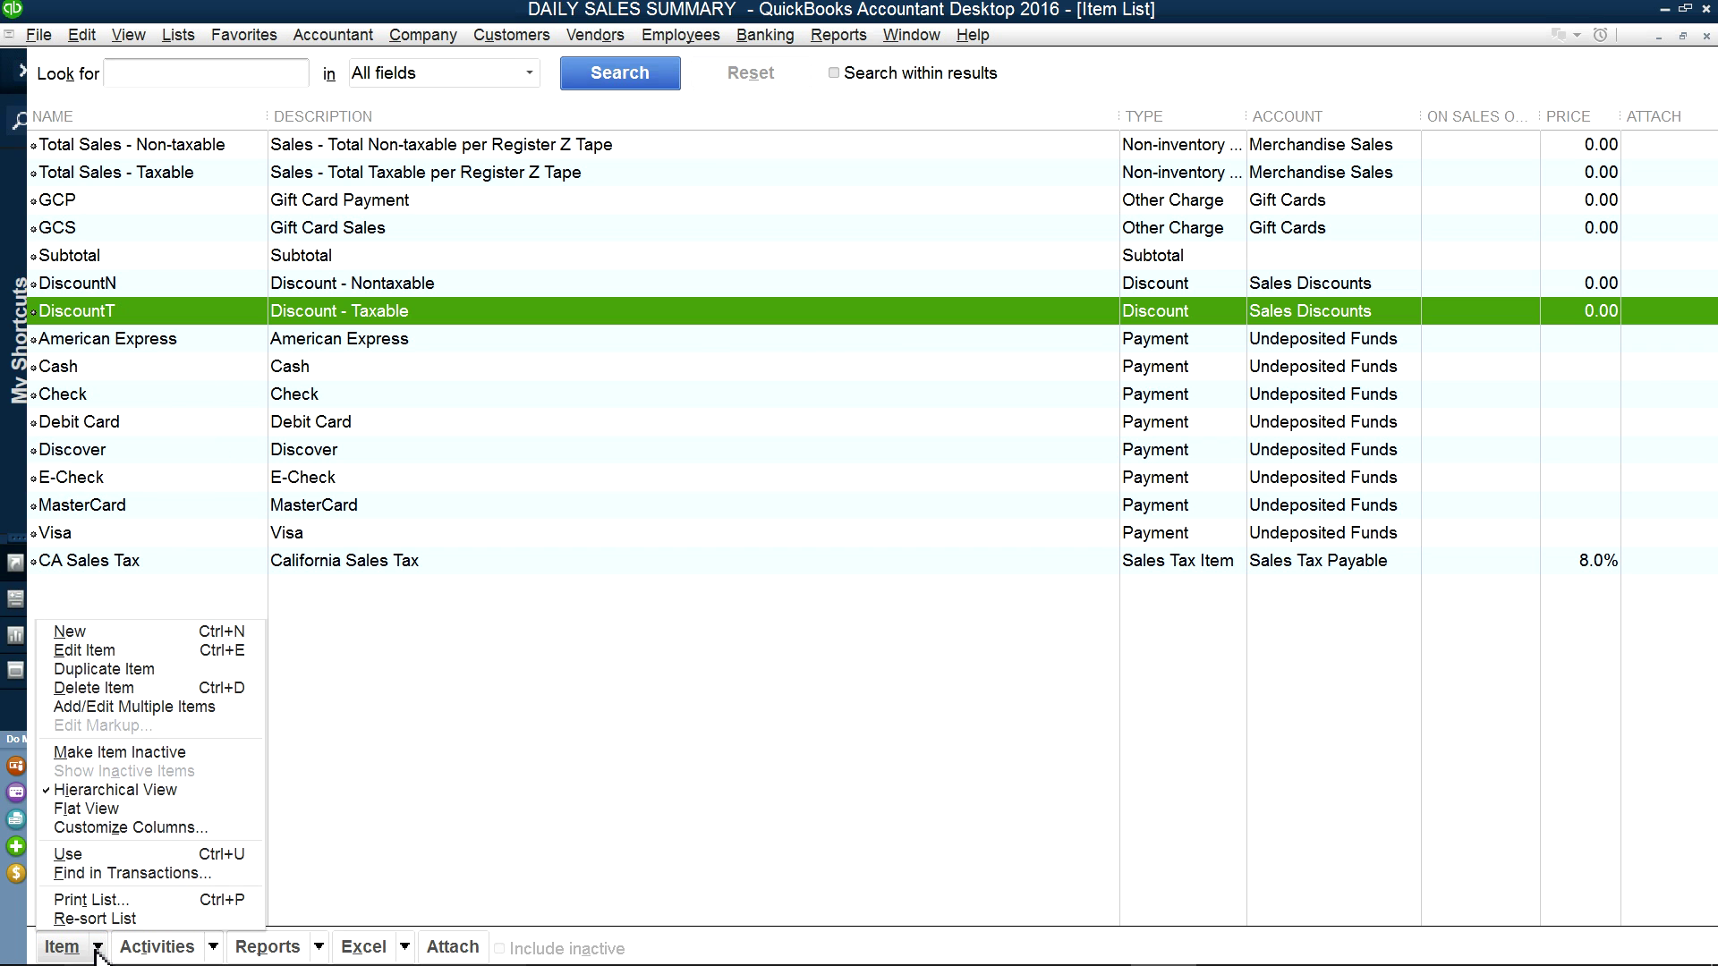
{"action": "left_click", "coordinate": [71, 631]}
{"action": "left_click", "coordinate": [85, 301]}
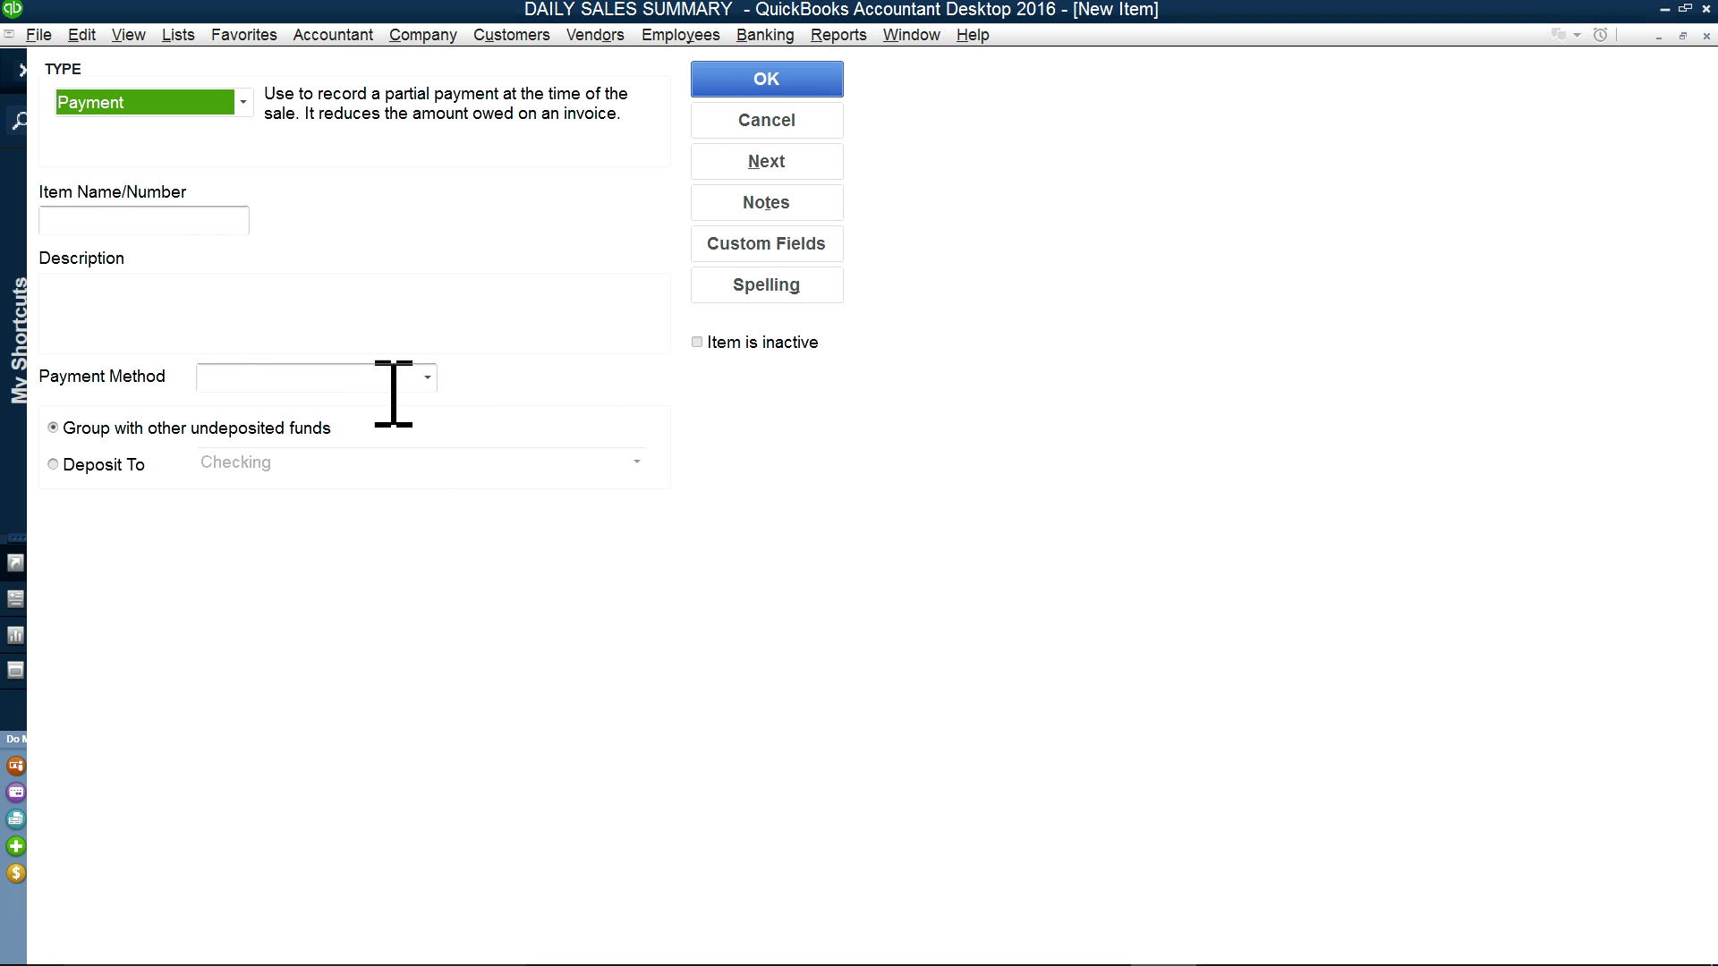
{"action": "left_click", "coordinate": [424, 380]}
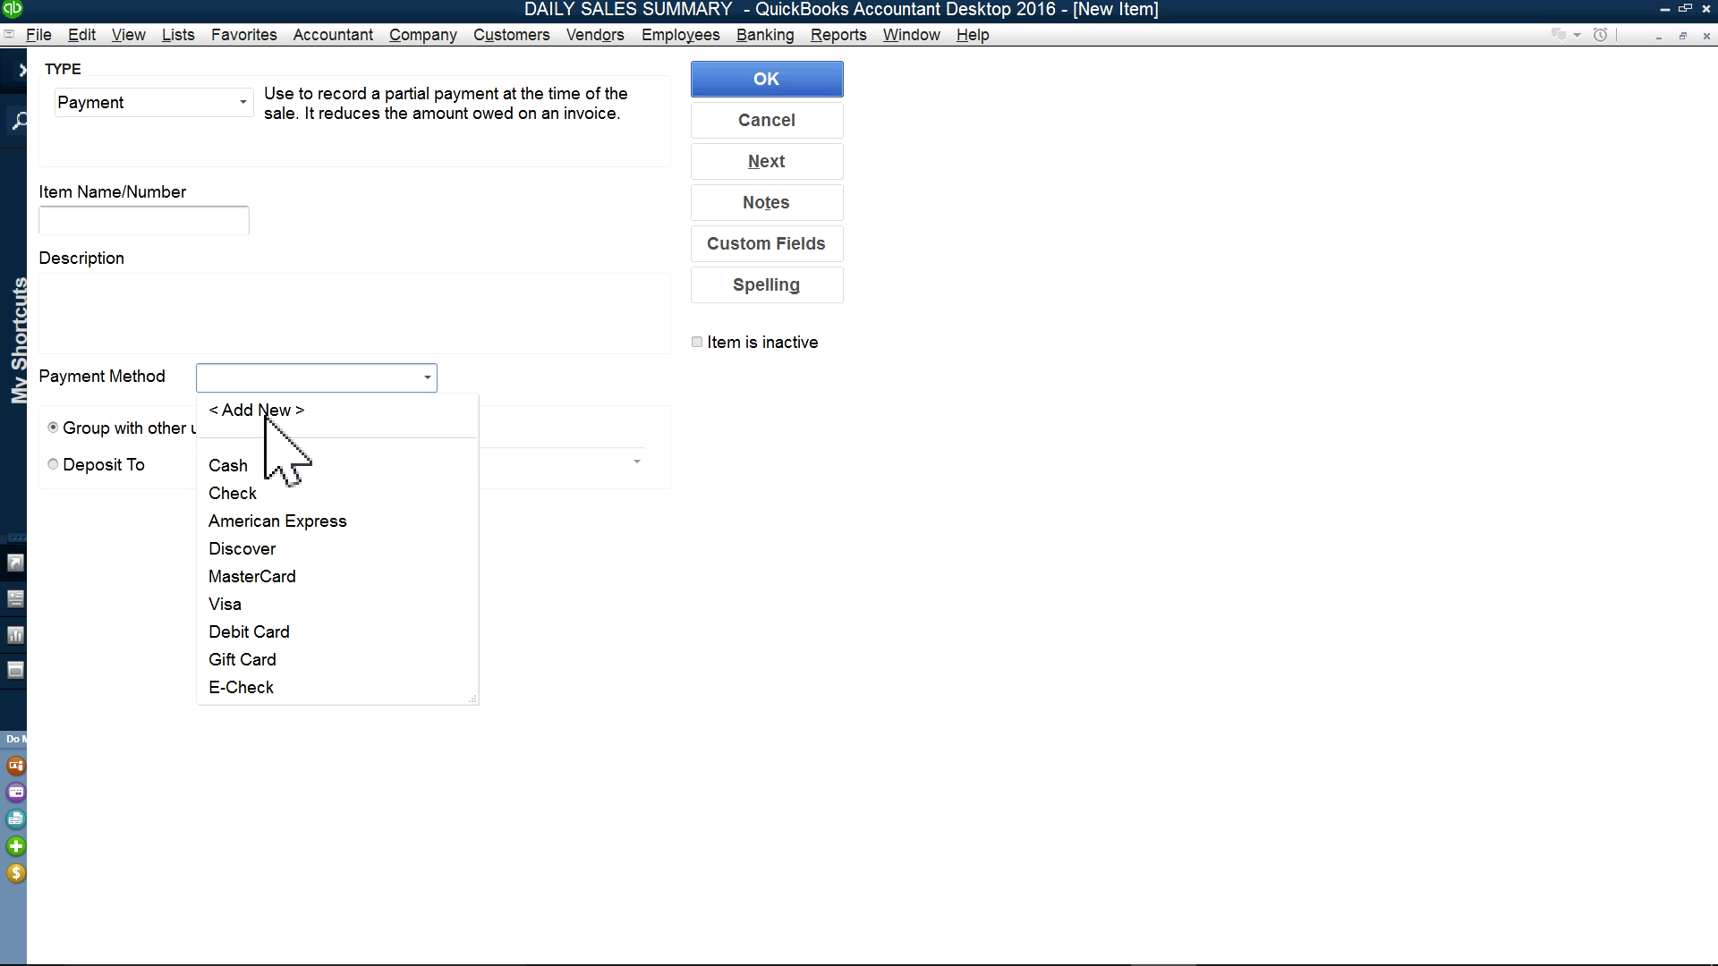
{"action": "left_click", "coordinate": [266, 315]}
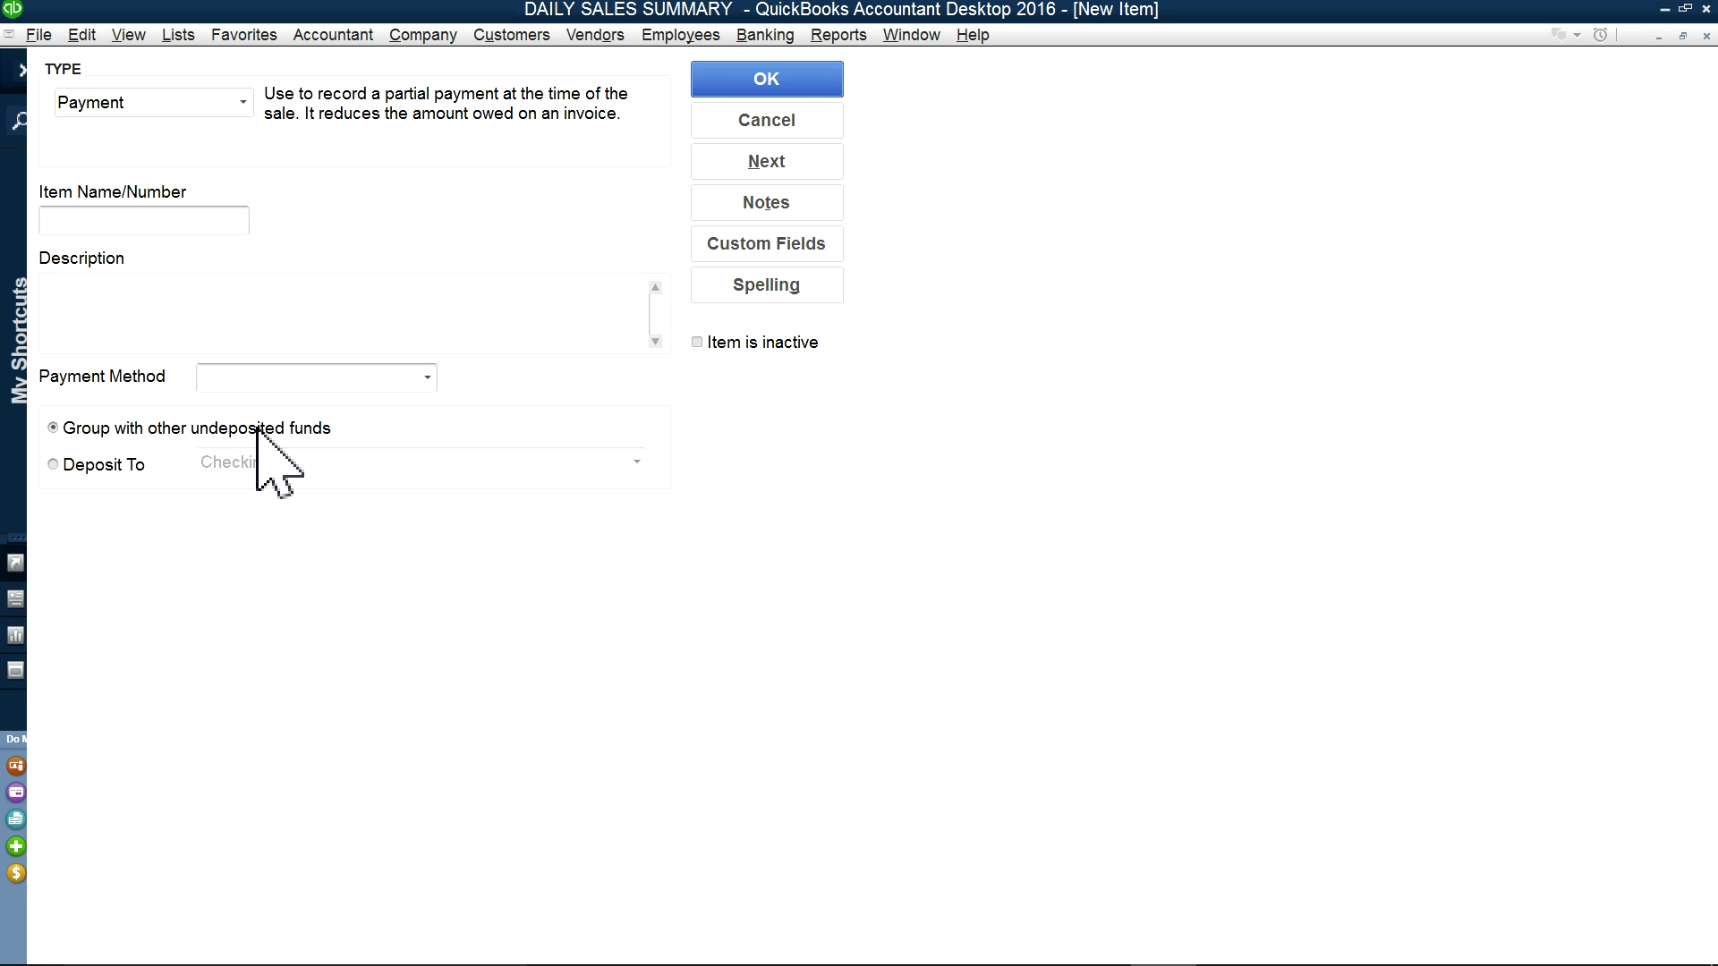
{"action": "left_click", "coordinate": [759, 118]}
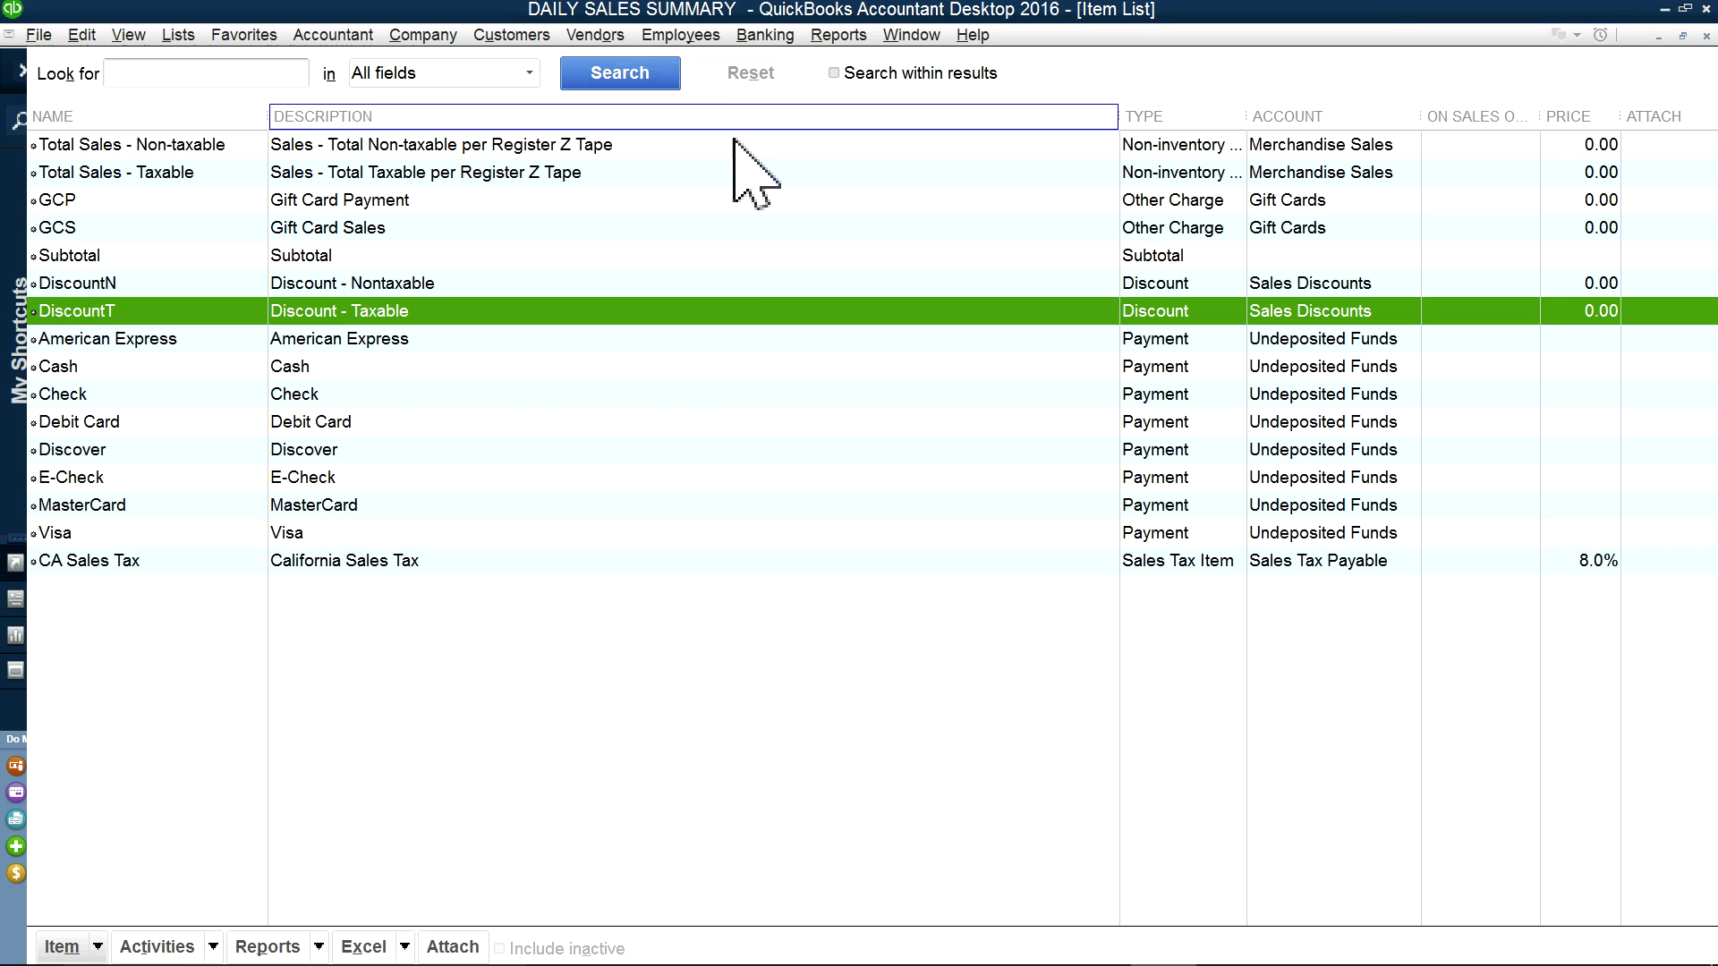
Step: Open the Cash payment item for editing and review its description and payment method
{"action": "left_click", "coordinate": [120, 366]}
{"action": "right_click", "coordinate": [120, 366]}
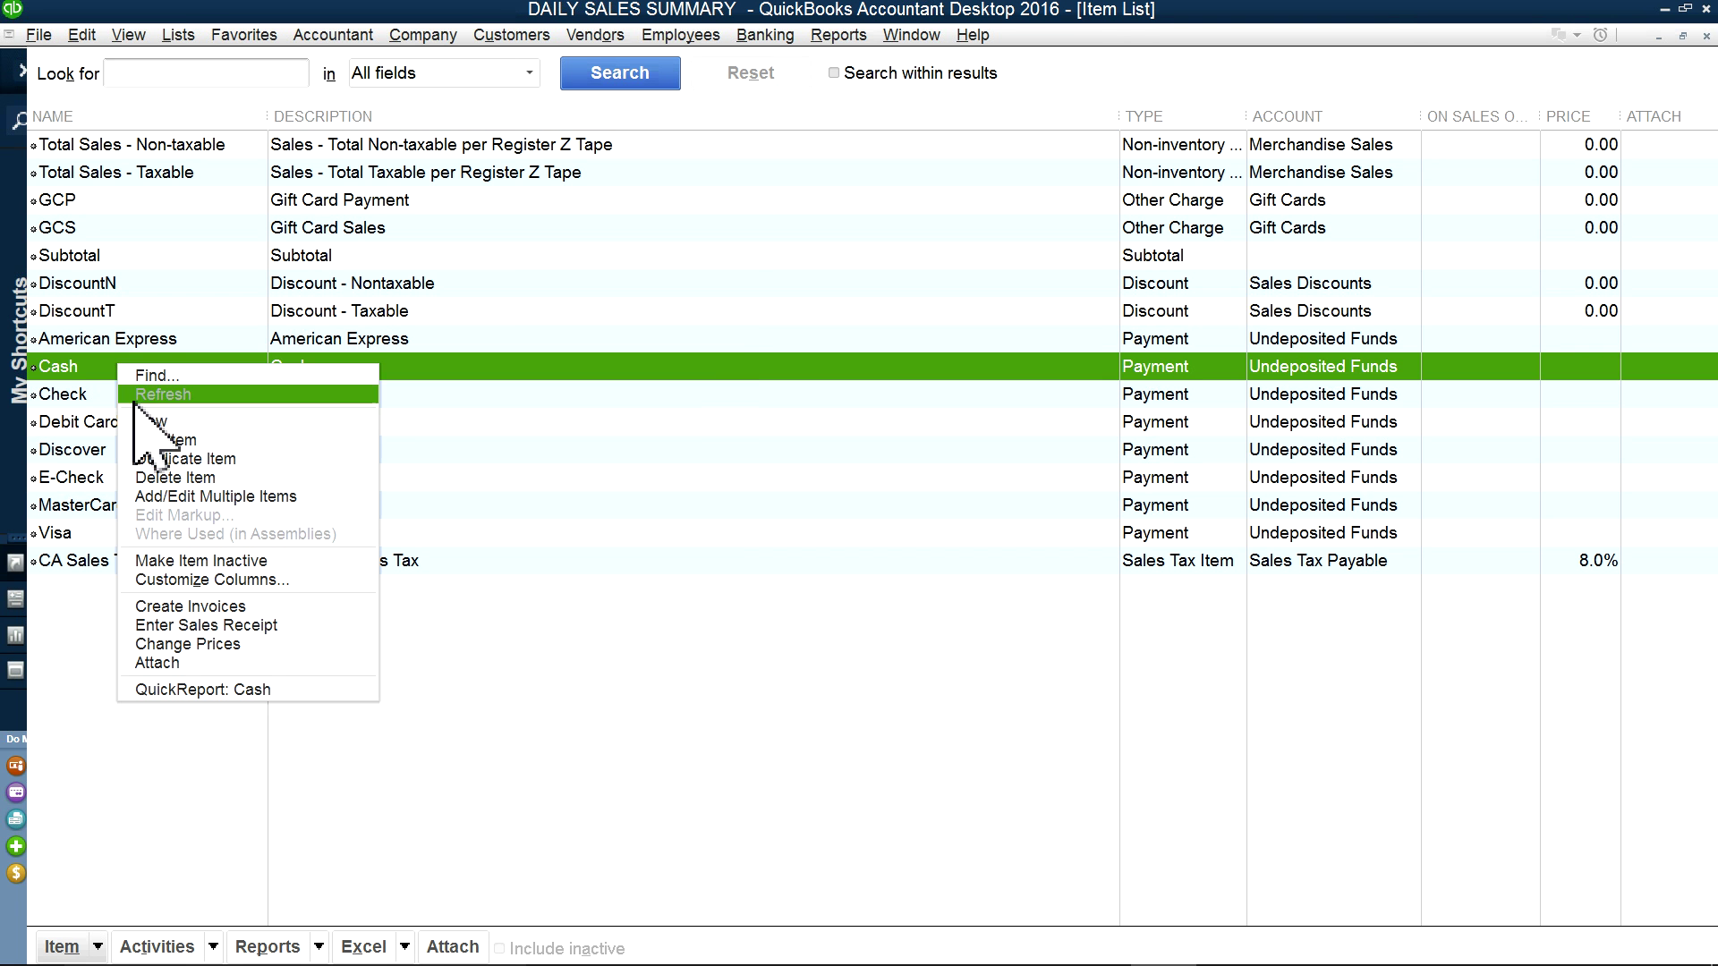
{"action": "left_click", "coordinate": [179, 443]}
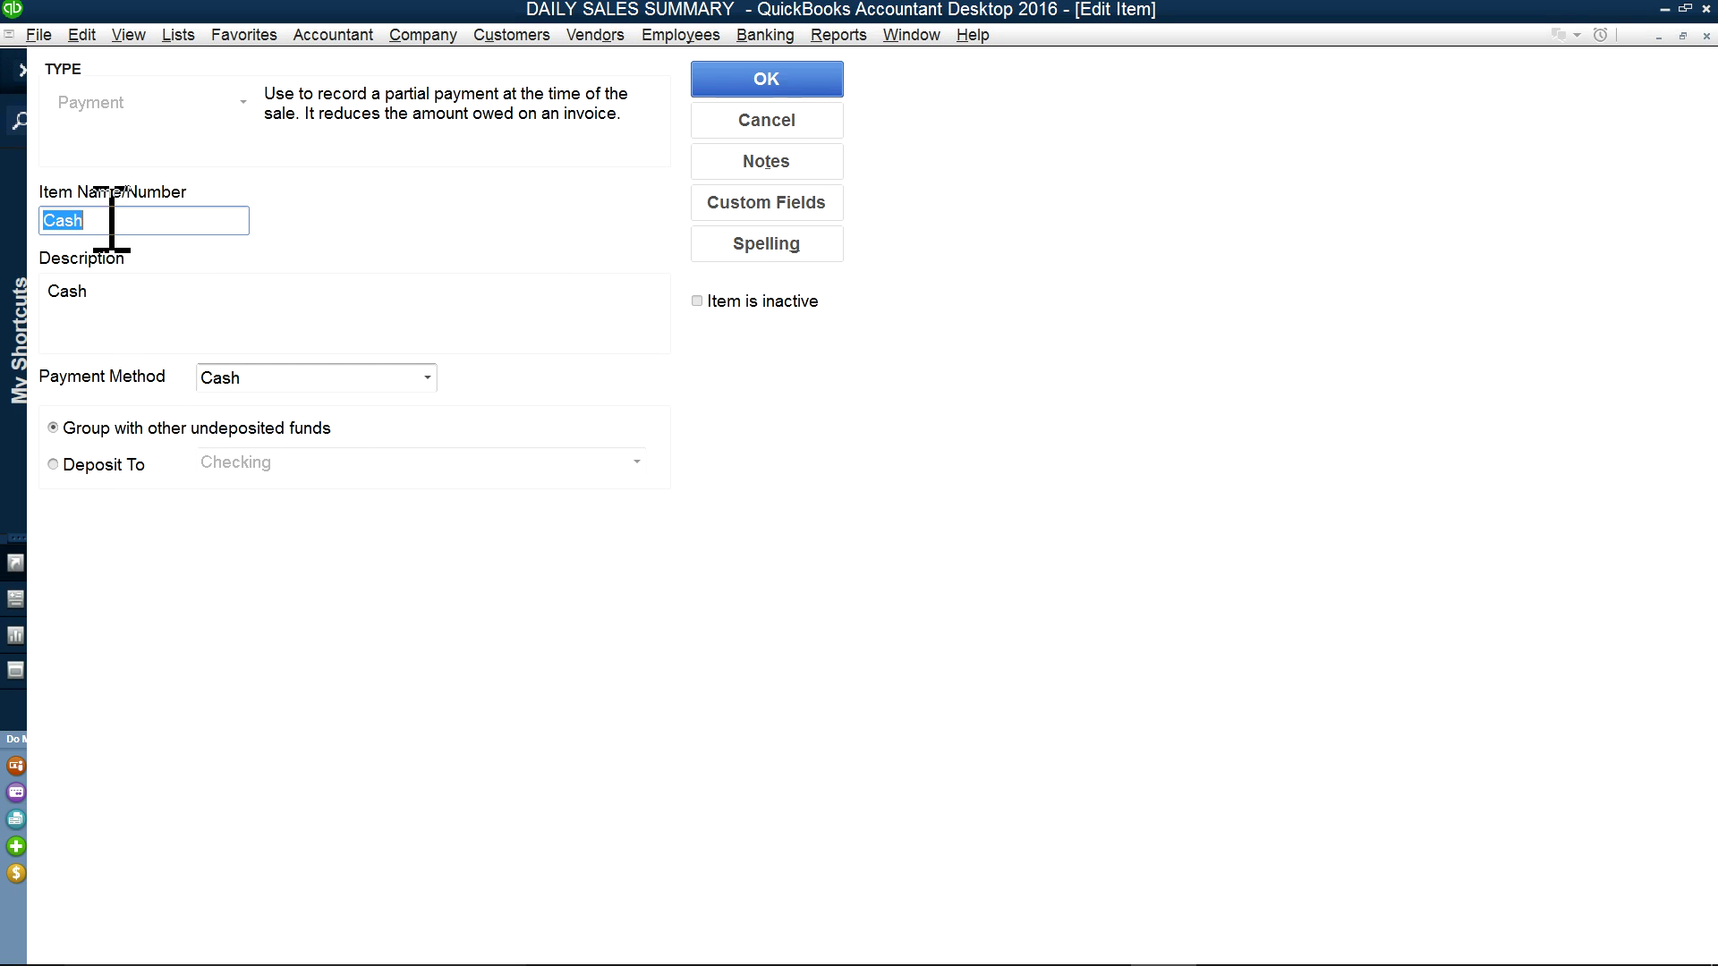
{"action": "left_click", "coordinate": [429, 379]}
{"action": "left_click", "coordinate": [428, 379]}
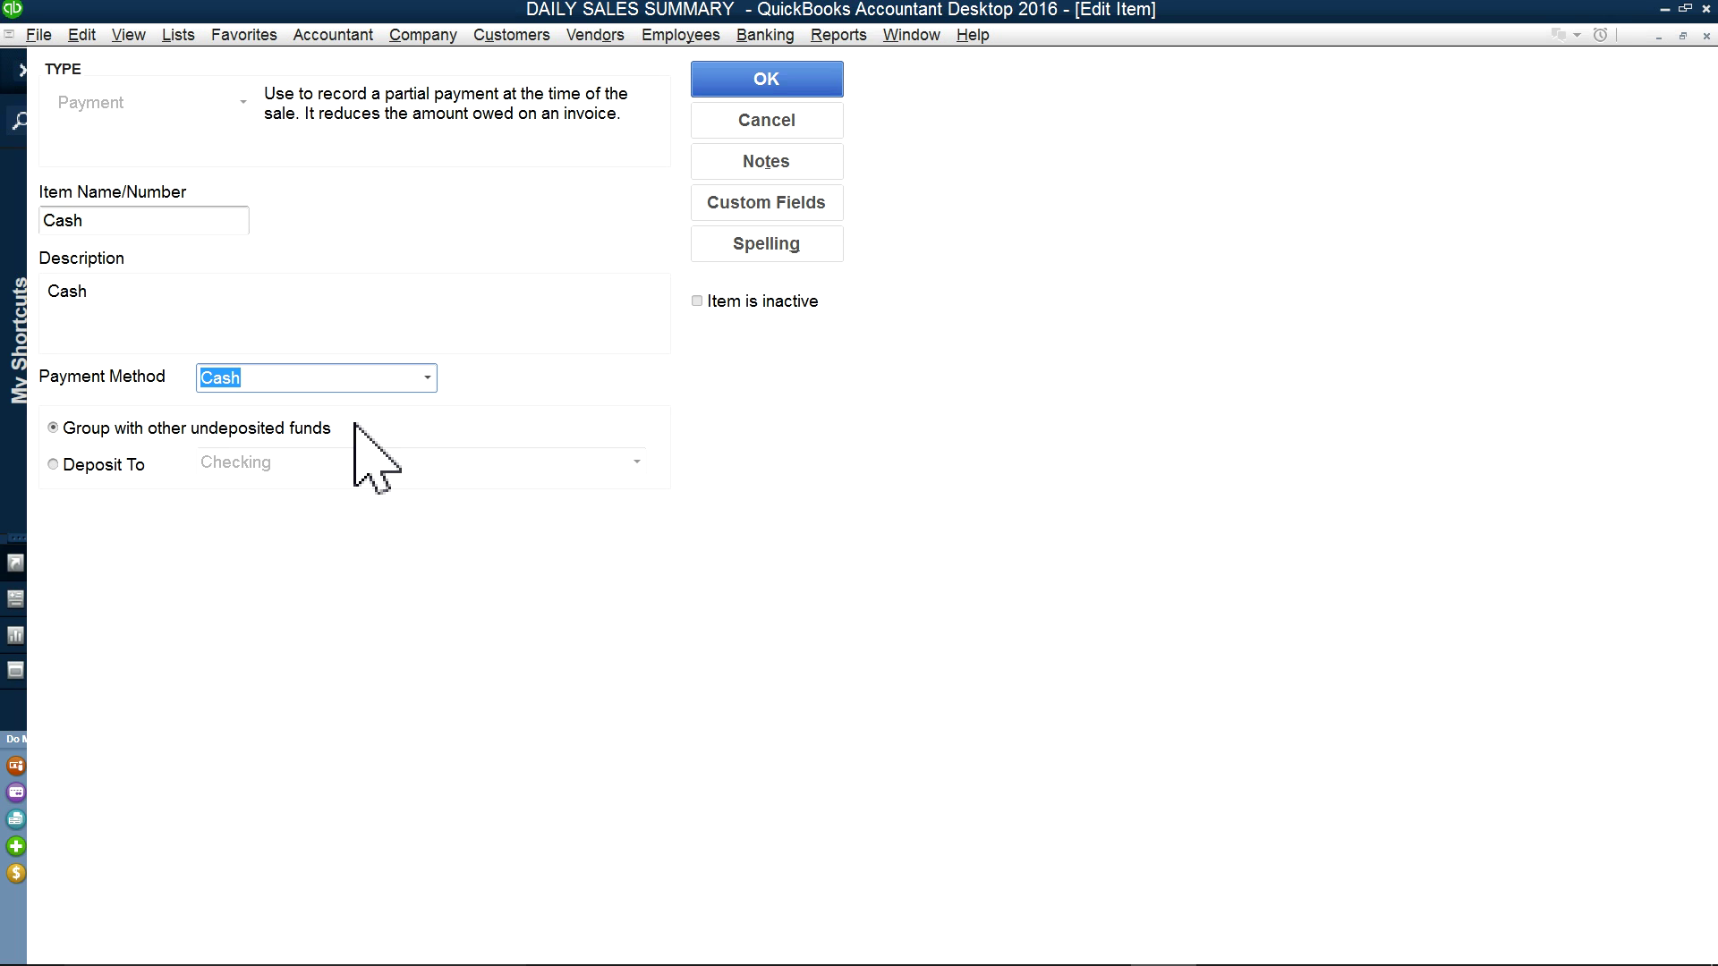
Step: View the Cash item's Deposit To account choices, reselect Group with other undeposited funds, and save the item
{"action": "left_click", "coordinate": [54, 465]}
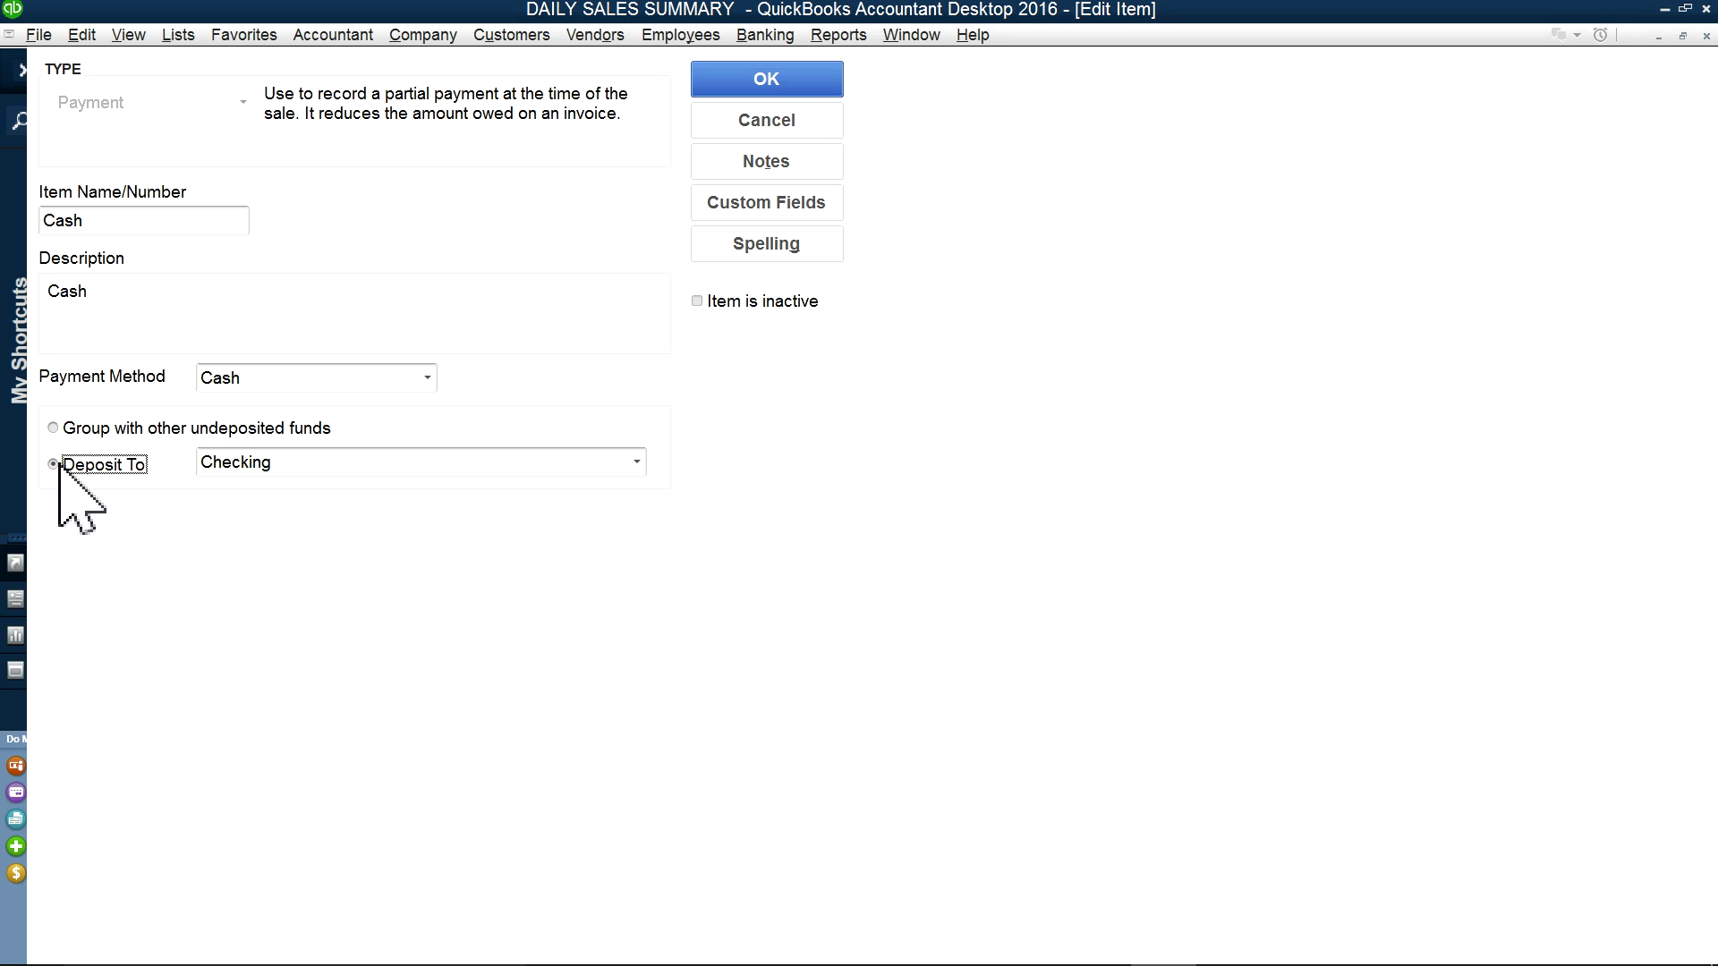
{"action": "left_click", "coordinate": [643, 462]}
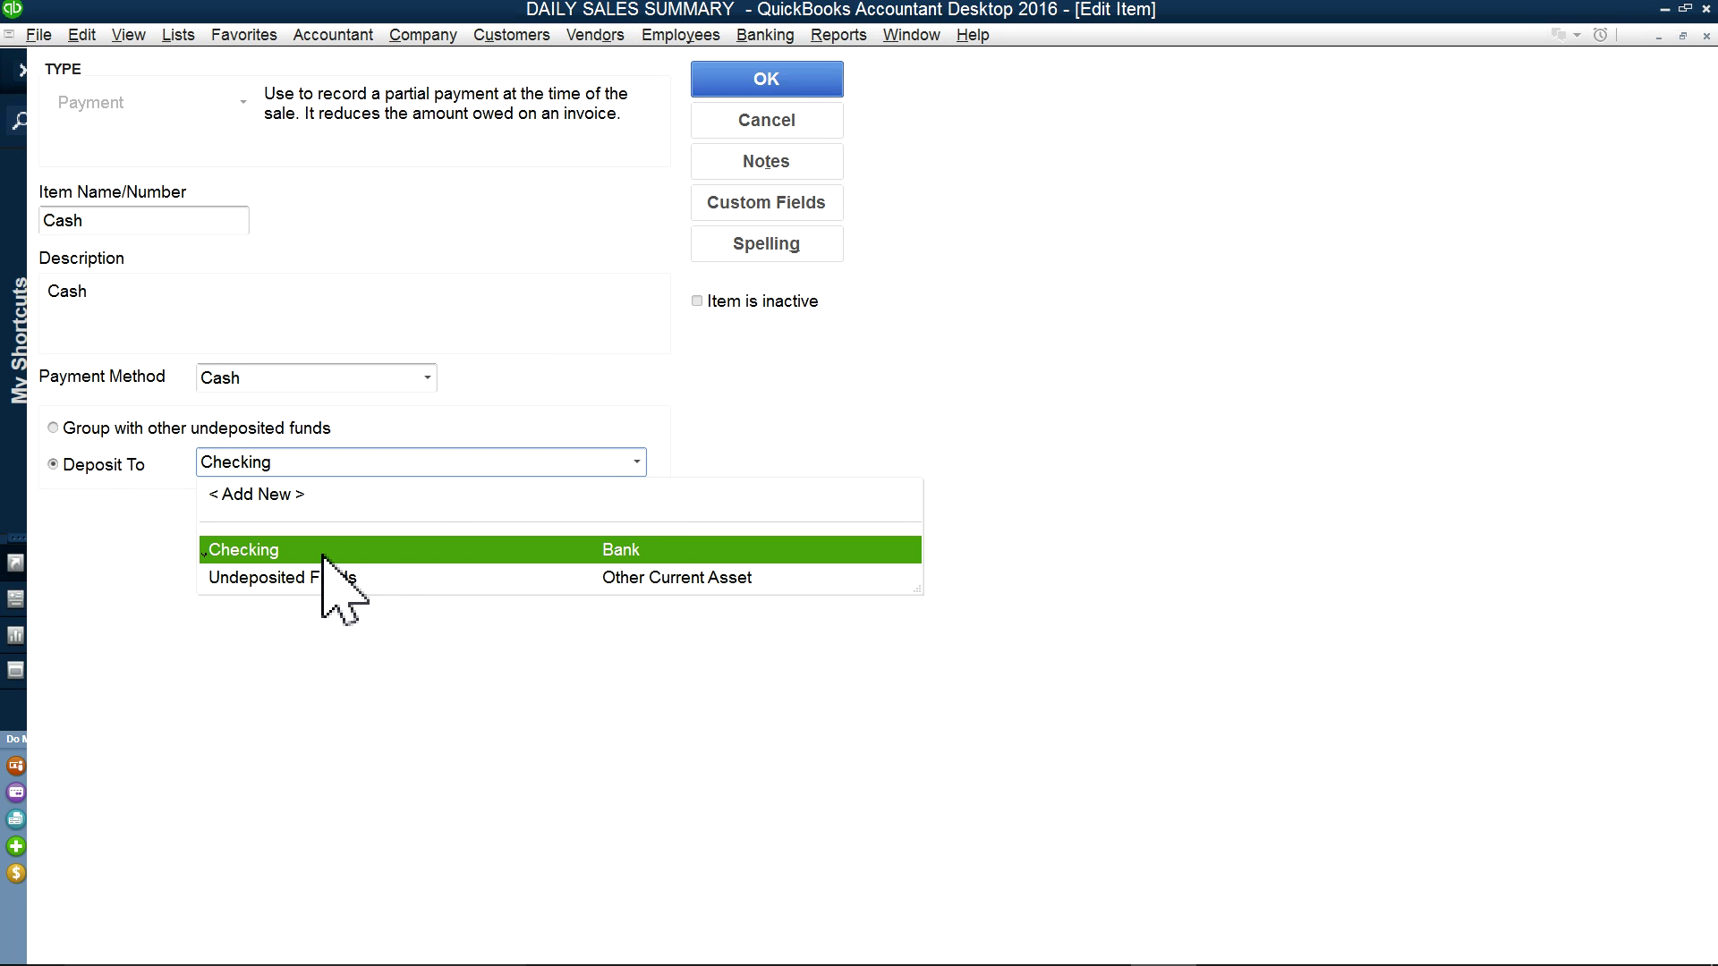
{"action": "left_click", "coordinate": [56, 431]}
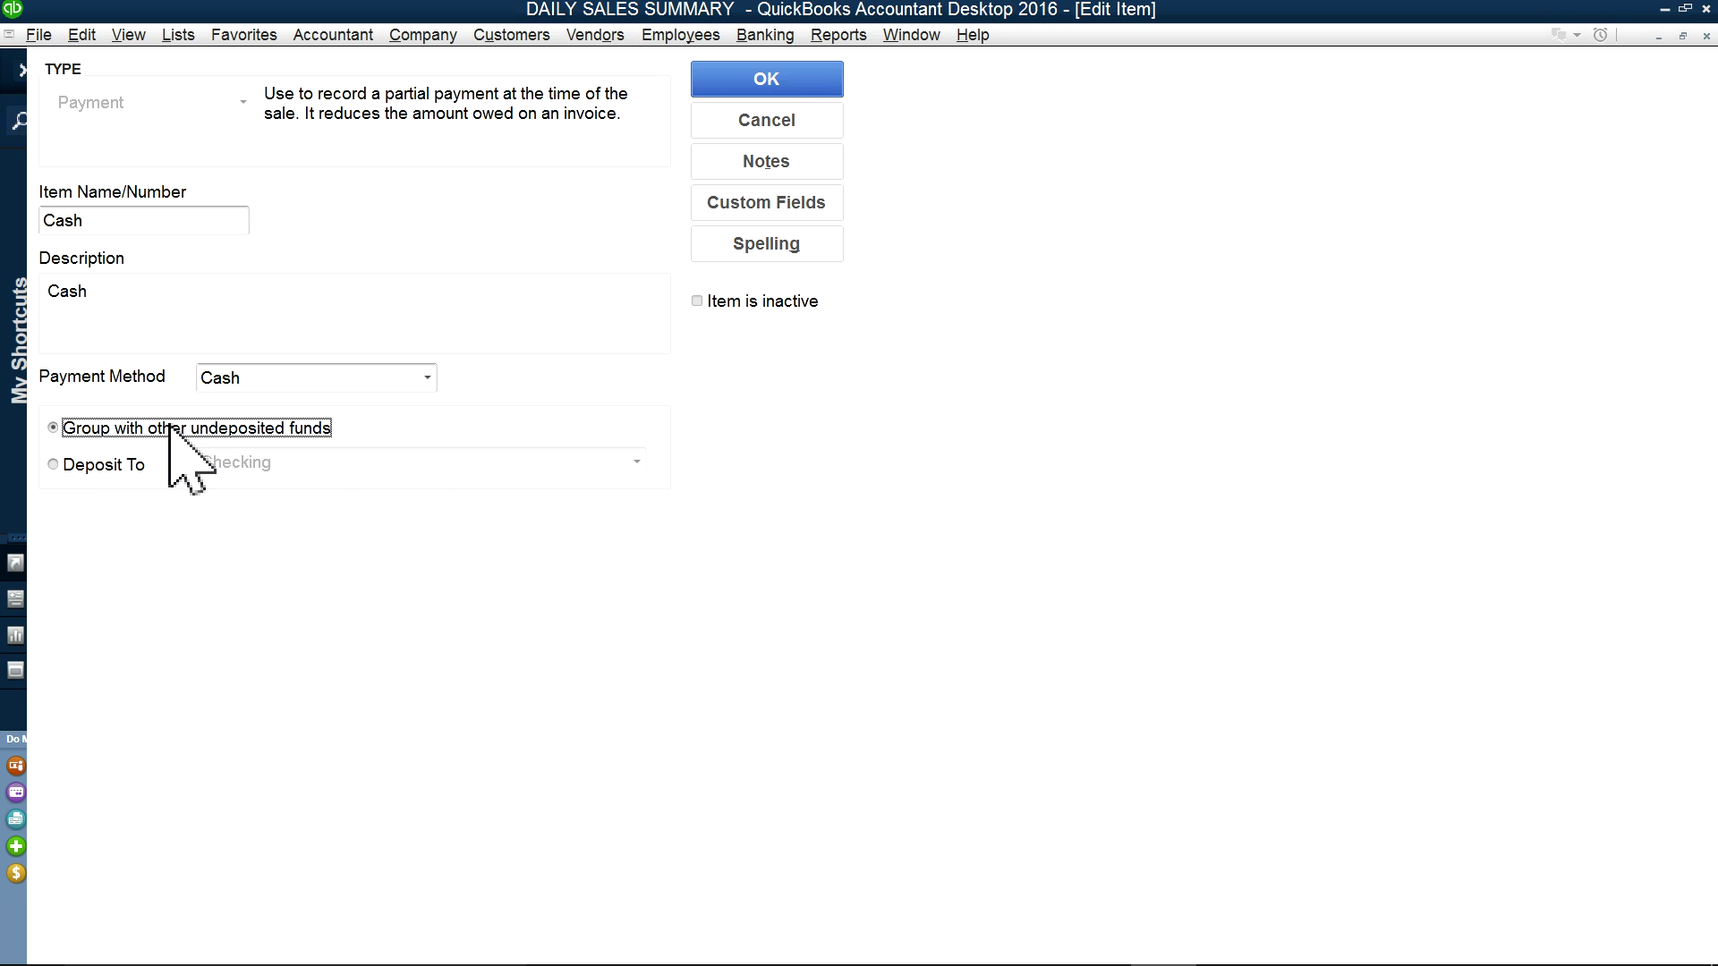
{"action": "left_click", "coordinate": [760, 85]}
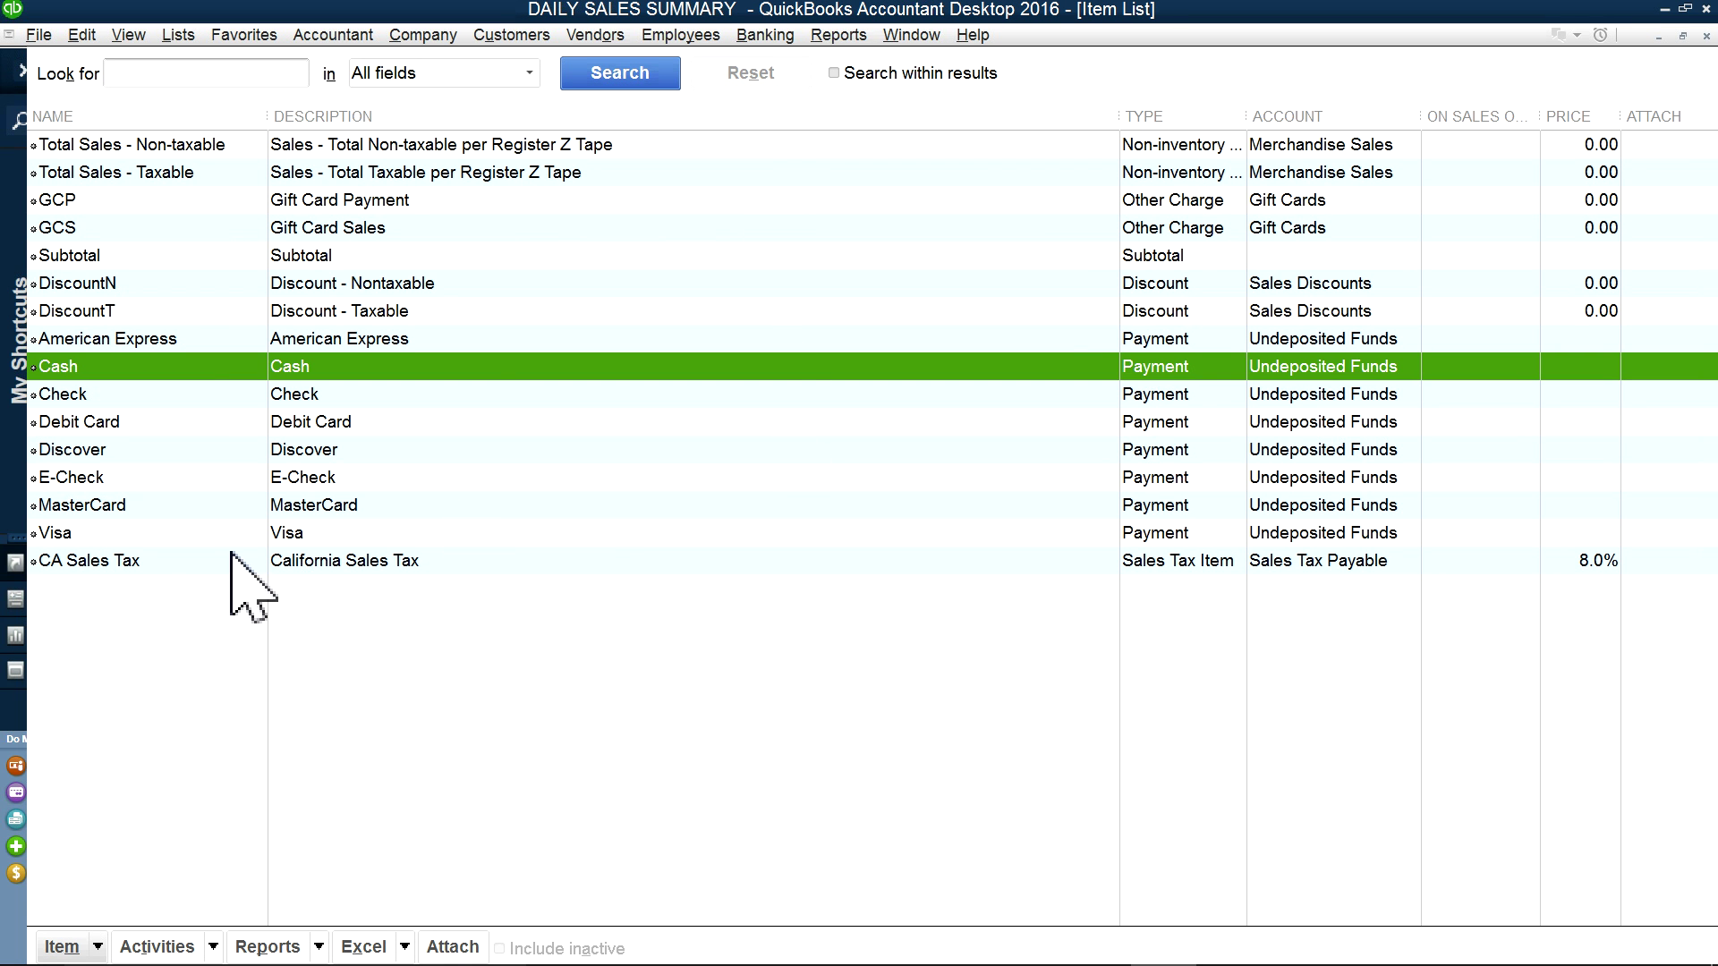
Step: Open the CA Sales Tax item, review its tax rate and tax agency choices, and close it with OK
{"action": "left_click", "coordinate": [185, 566]}
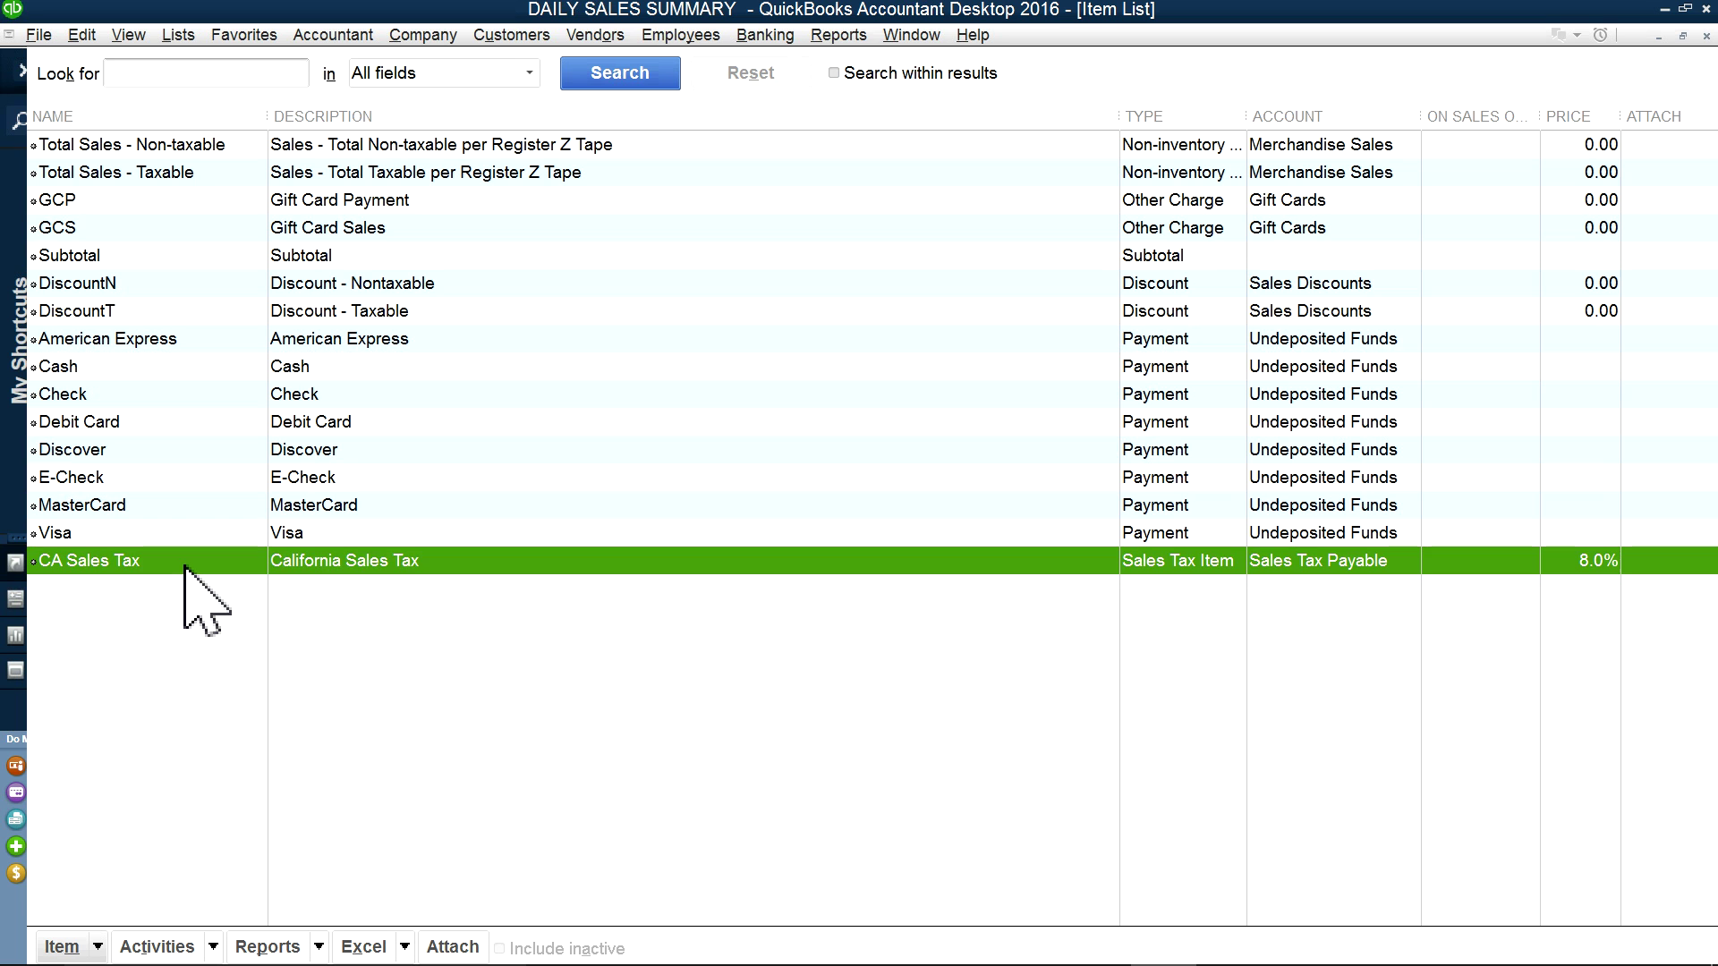
{"action": "right_click", "coordinate": [184, 566]}
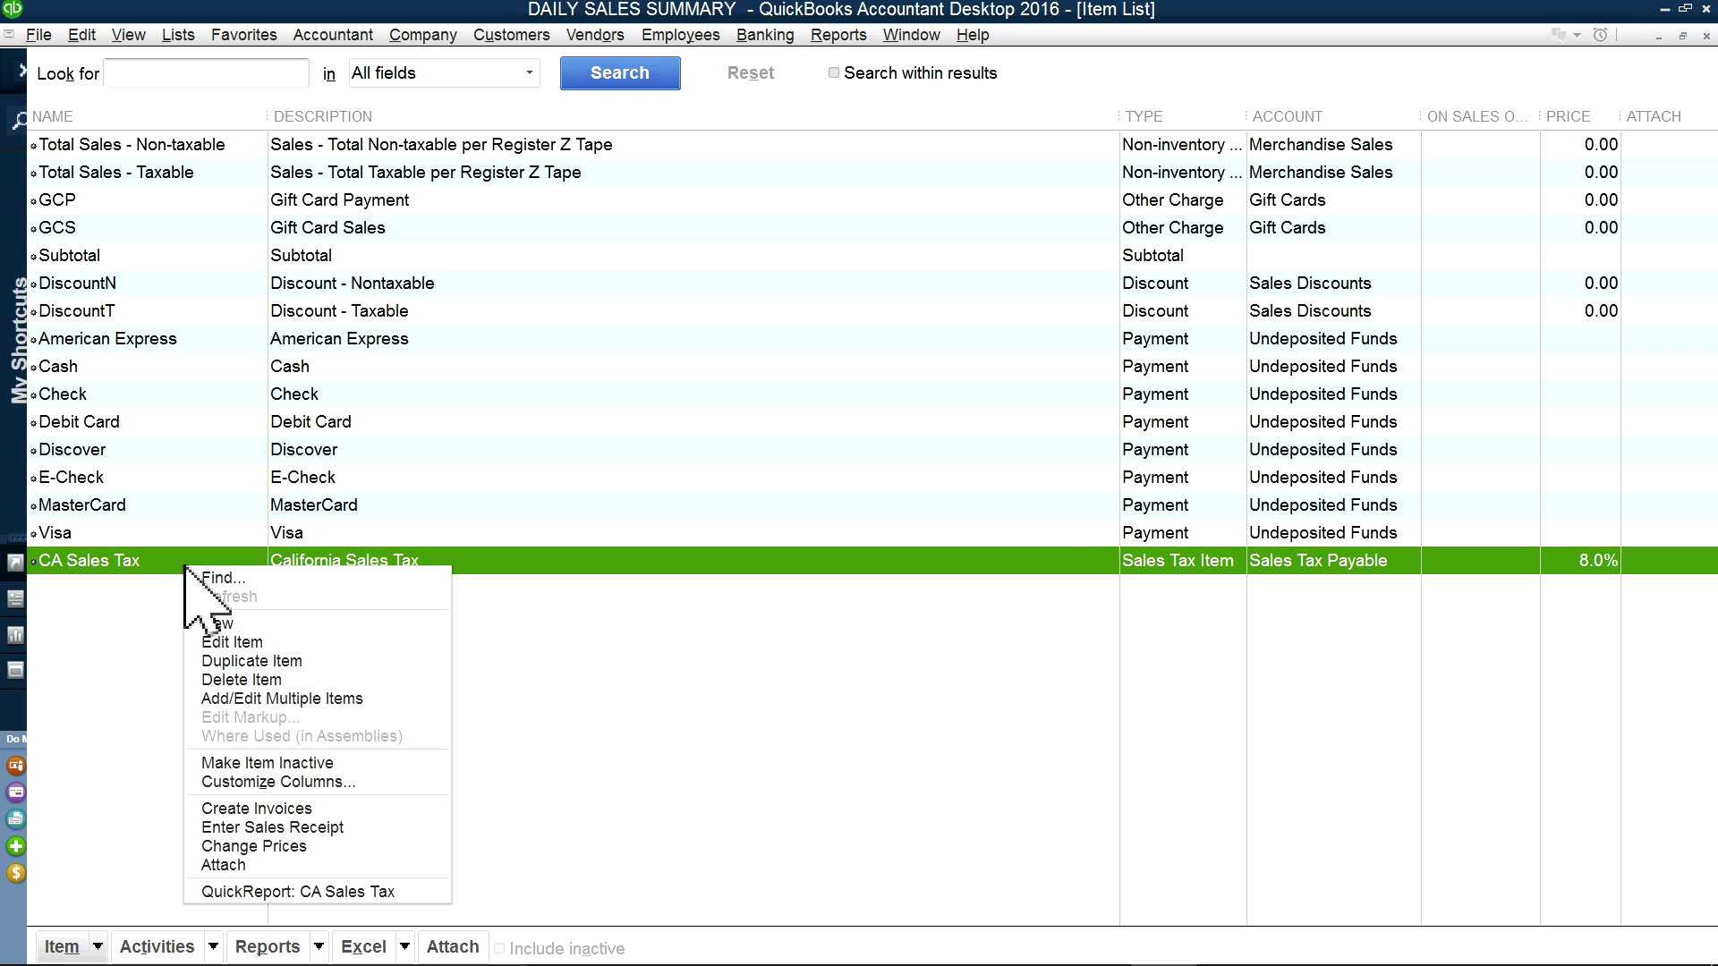
{"action": "left_click", "coordinate": [235, 640]}
{"action": "left_click", "coordinate": [175, 215]}
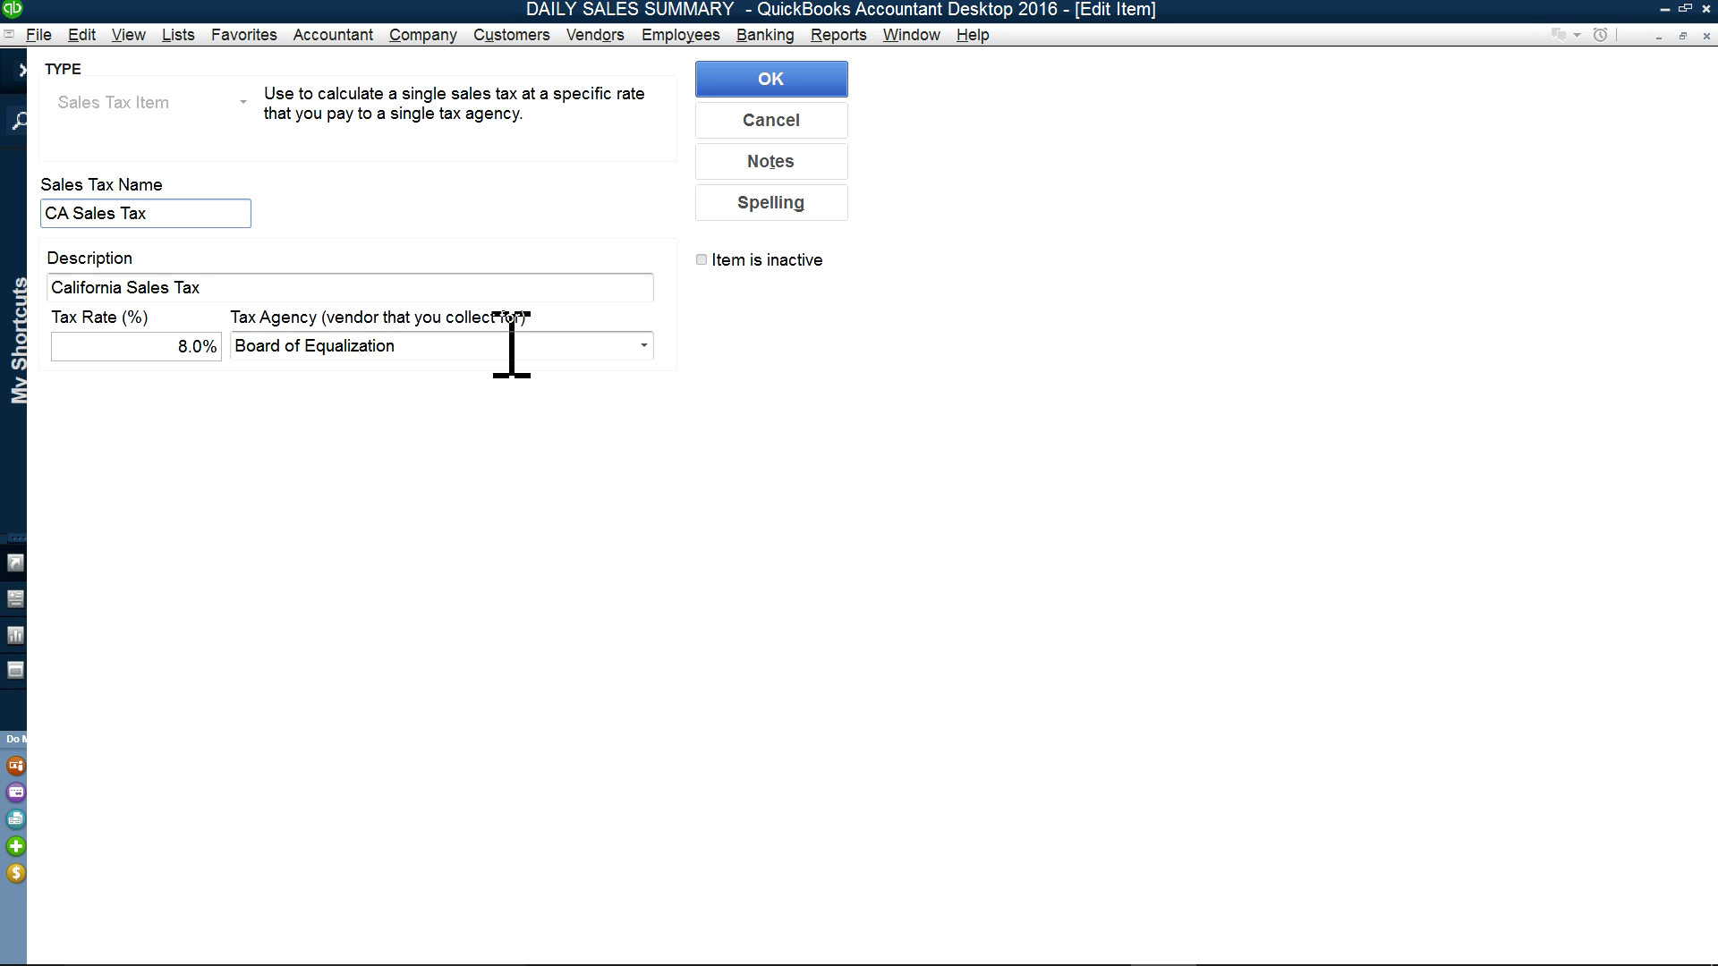
{"action": "left_click", "coordinate": [643, 347]}
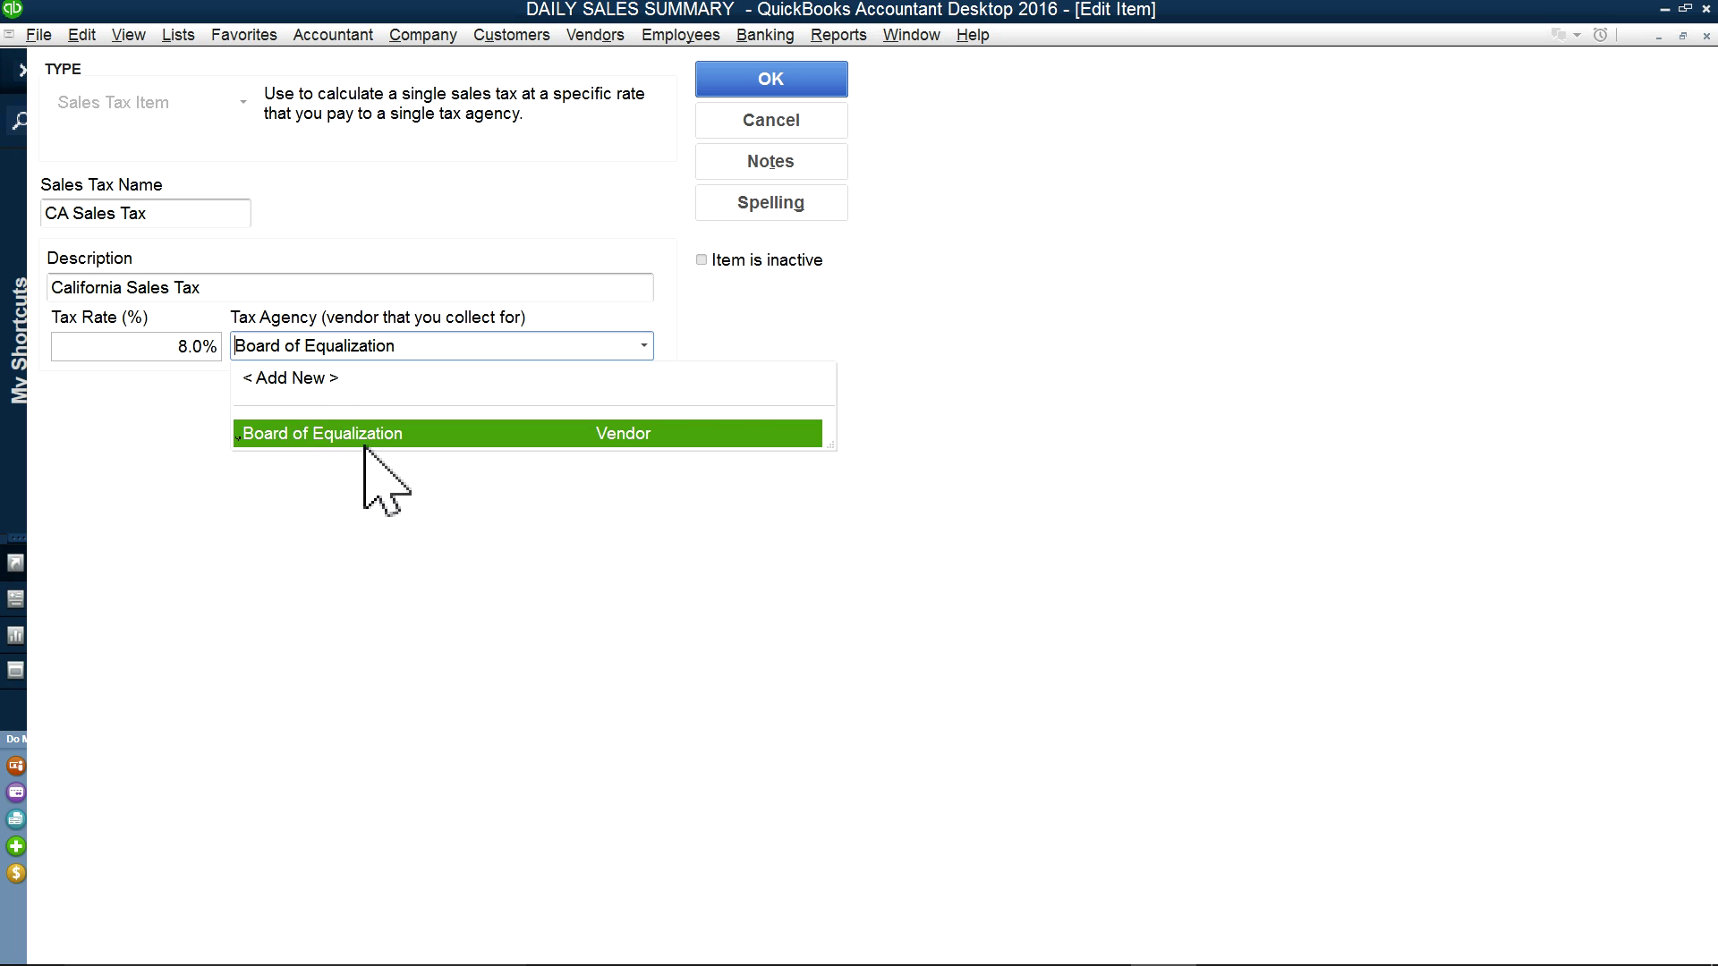
{"action": "left_click", "coordinate": [963, 362]}
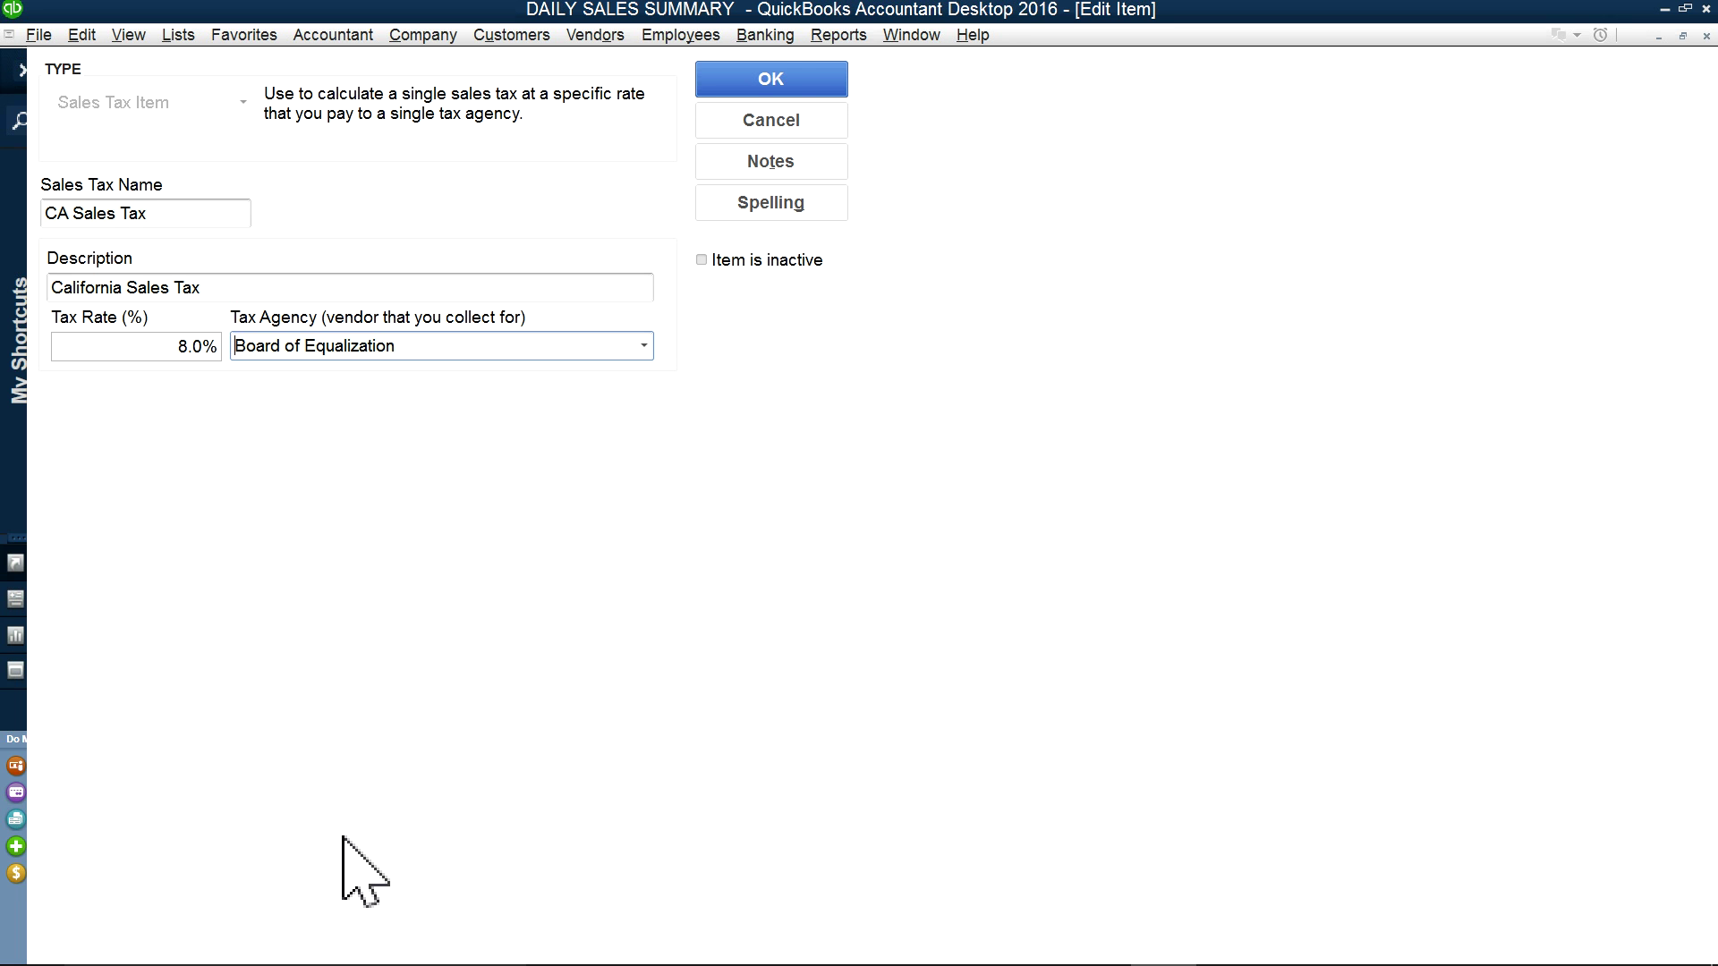
{"action": "left_click", "coordinate": [757, 85]}
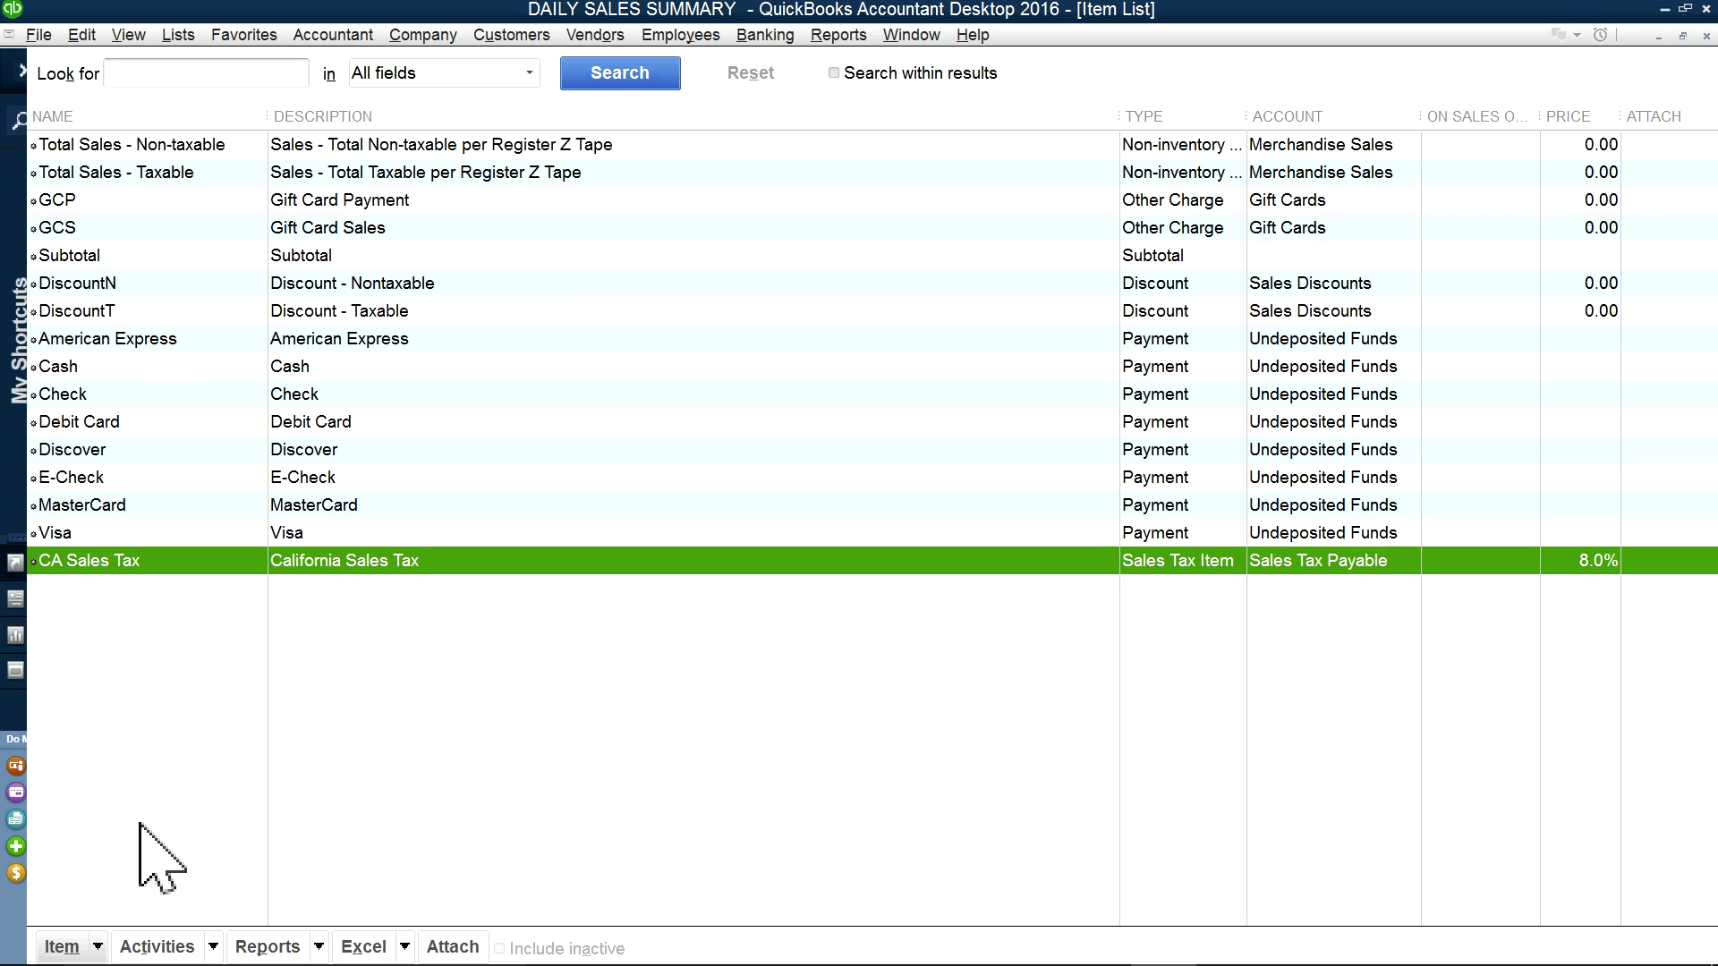
Step: Open a new item form with the Sales Tax Item type, view its fields, and cancel it
{"action": "left_click", "coordinate": [97, 946]}
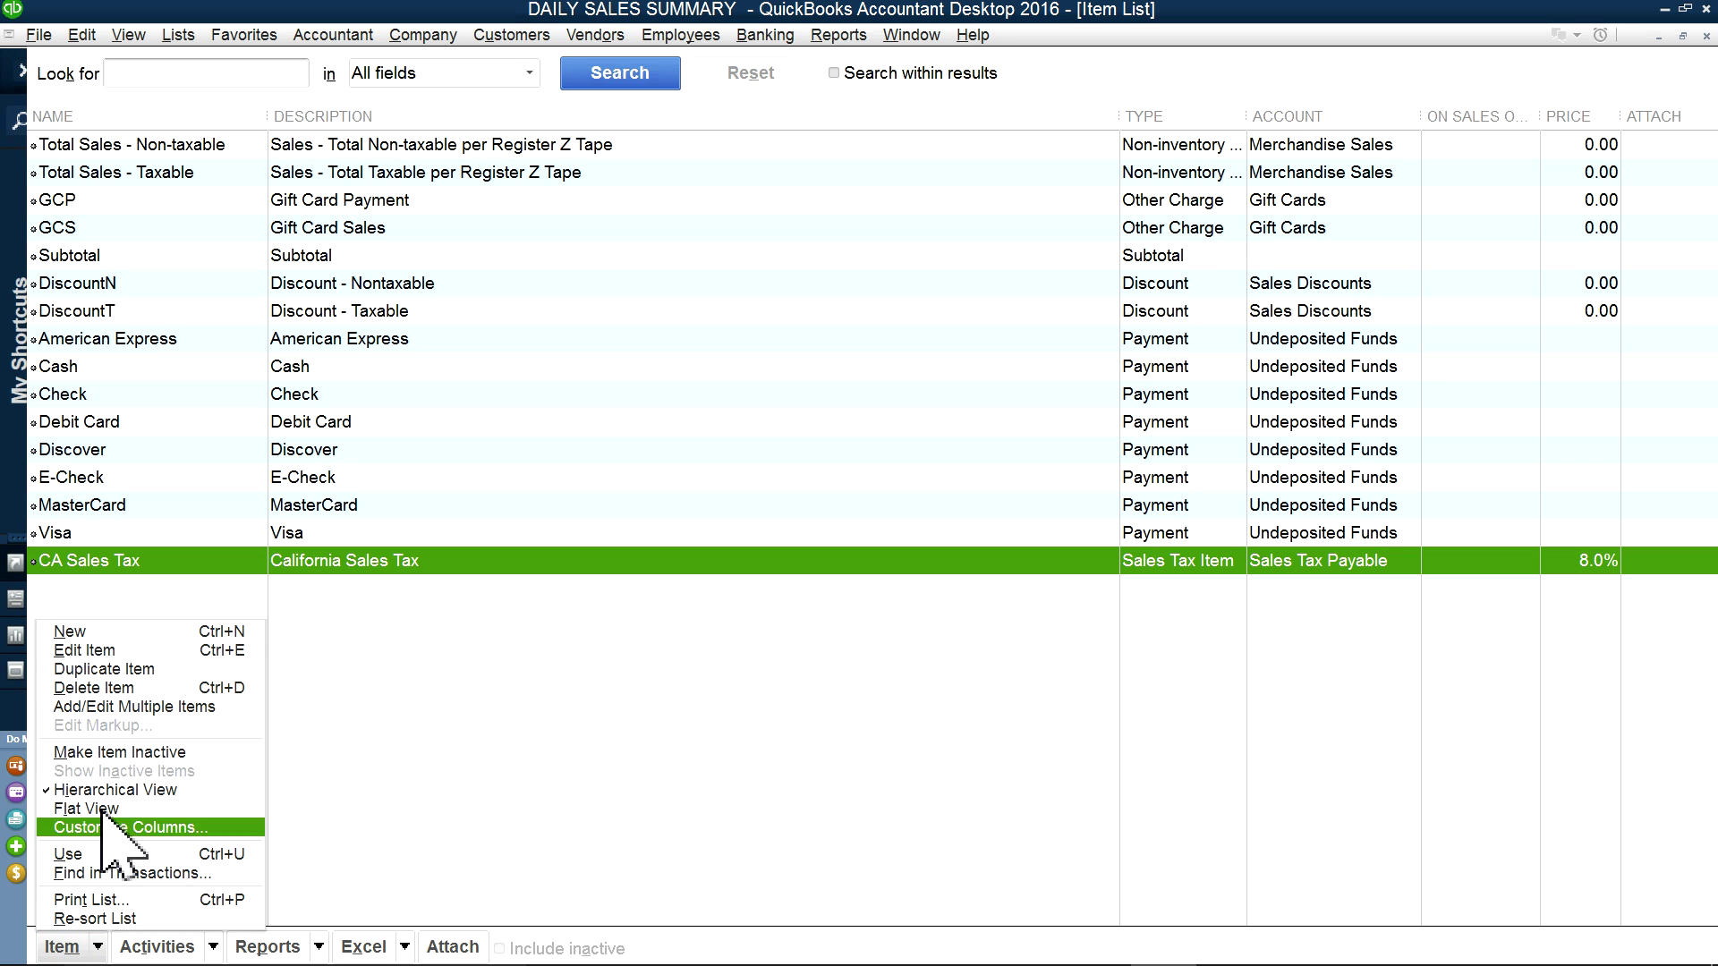
{"action": "left_click", "coordinate": [89, 630]}
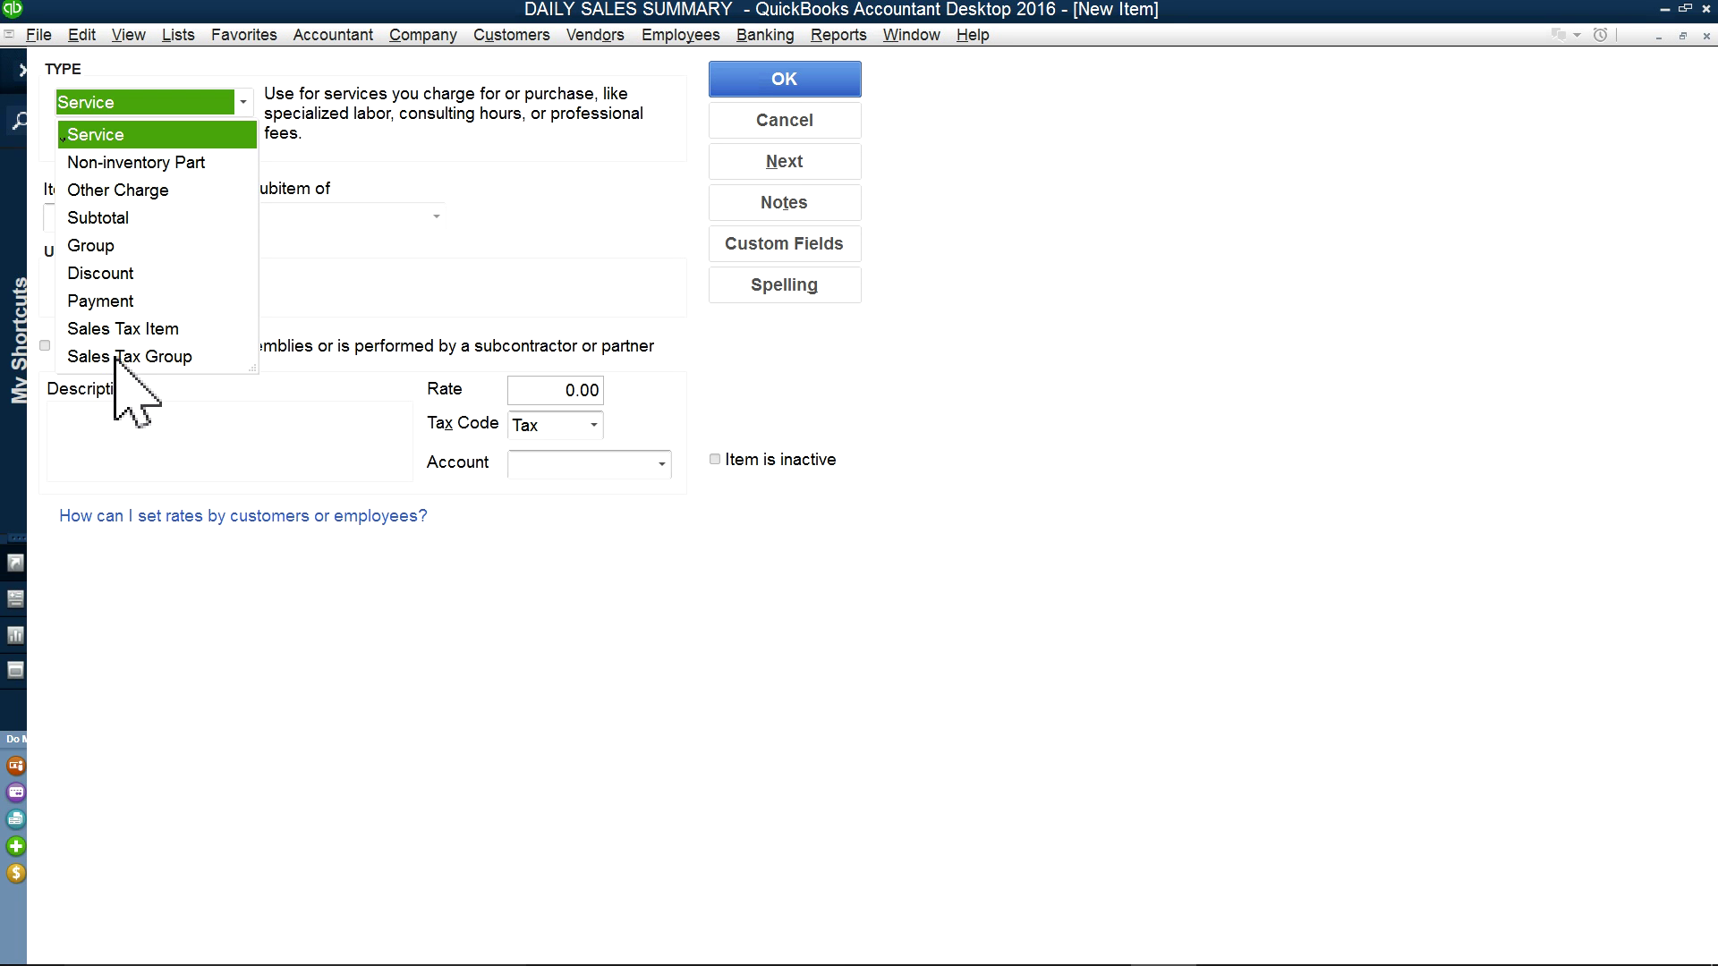
{"action": "left_click", "coordinate": [160, 329]}
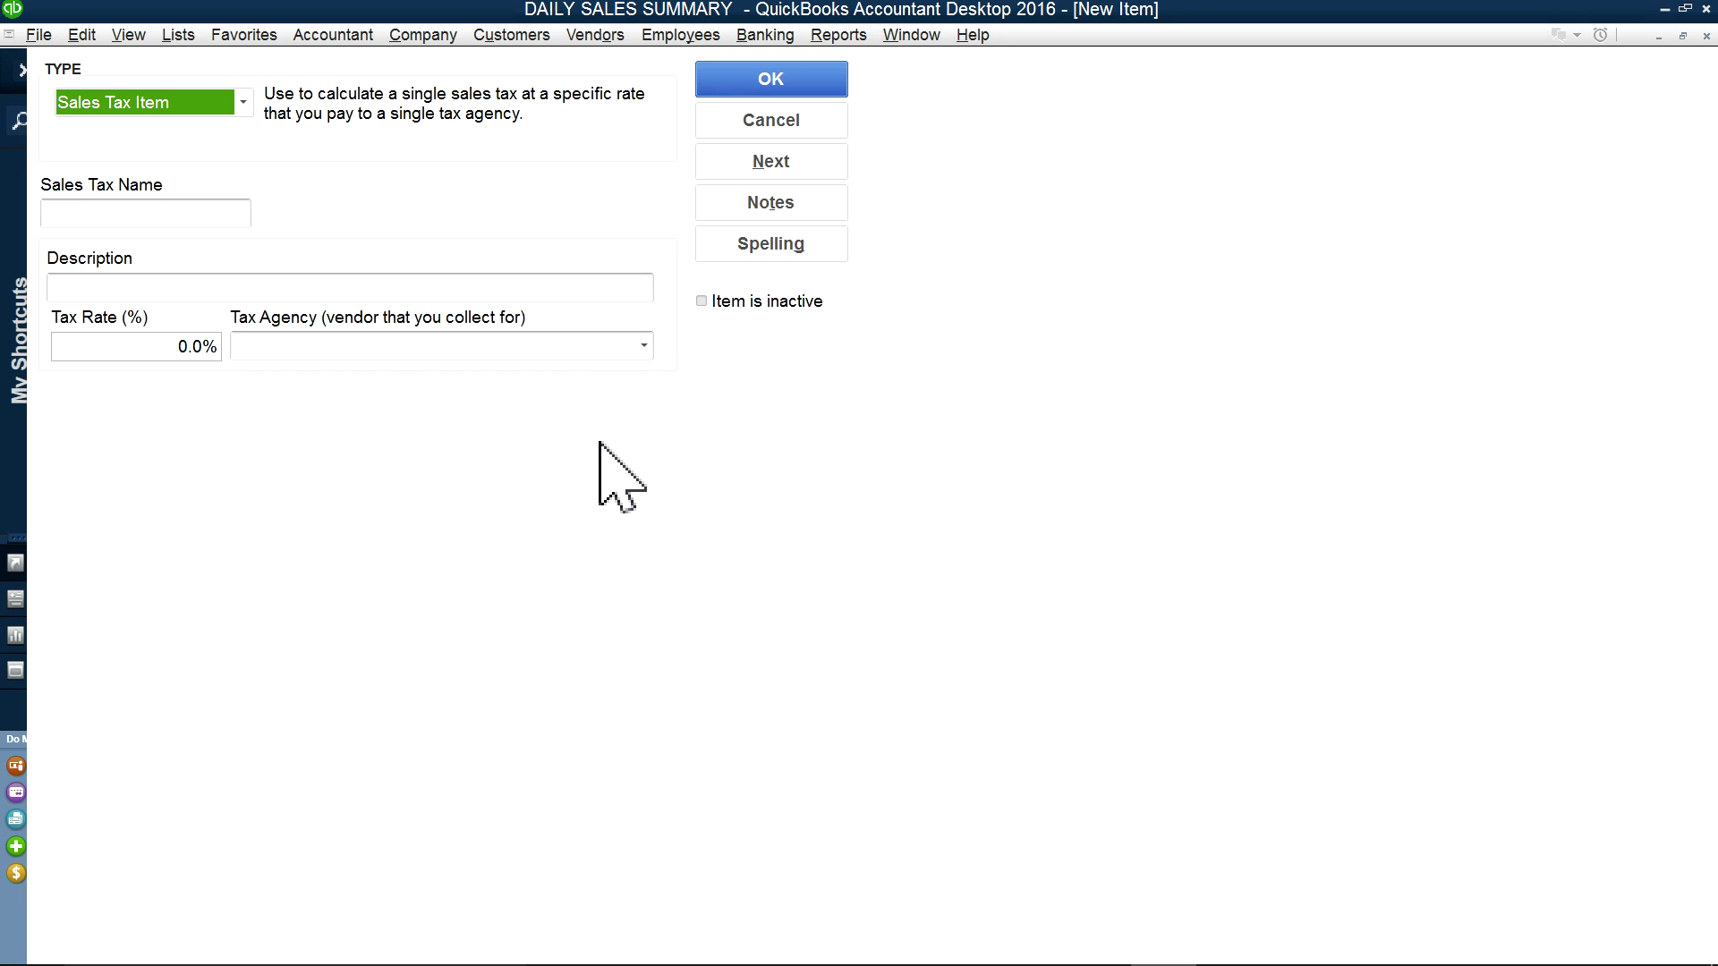
{"action": "left_click", "coordinate": [762, 127]}
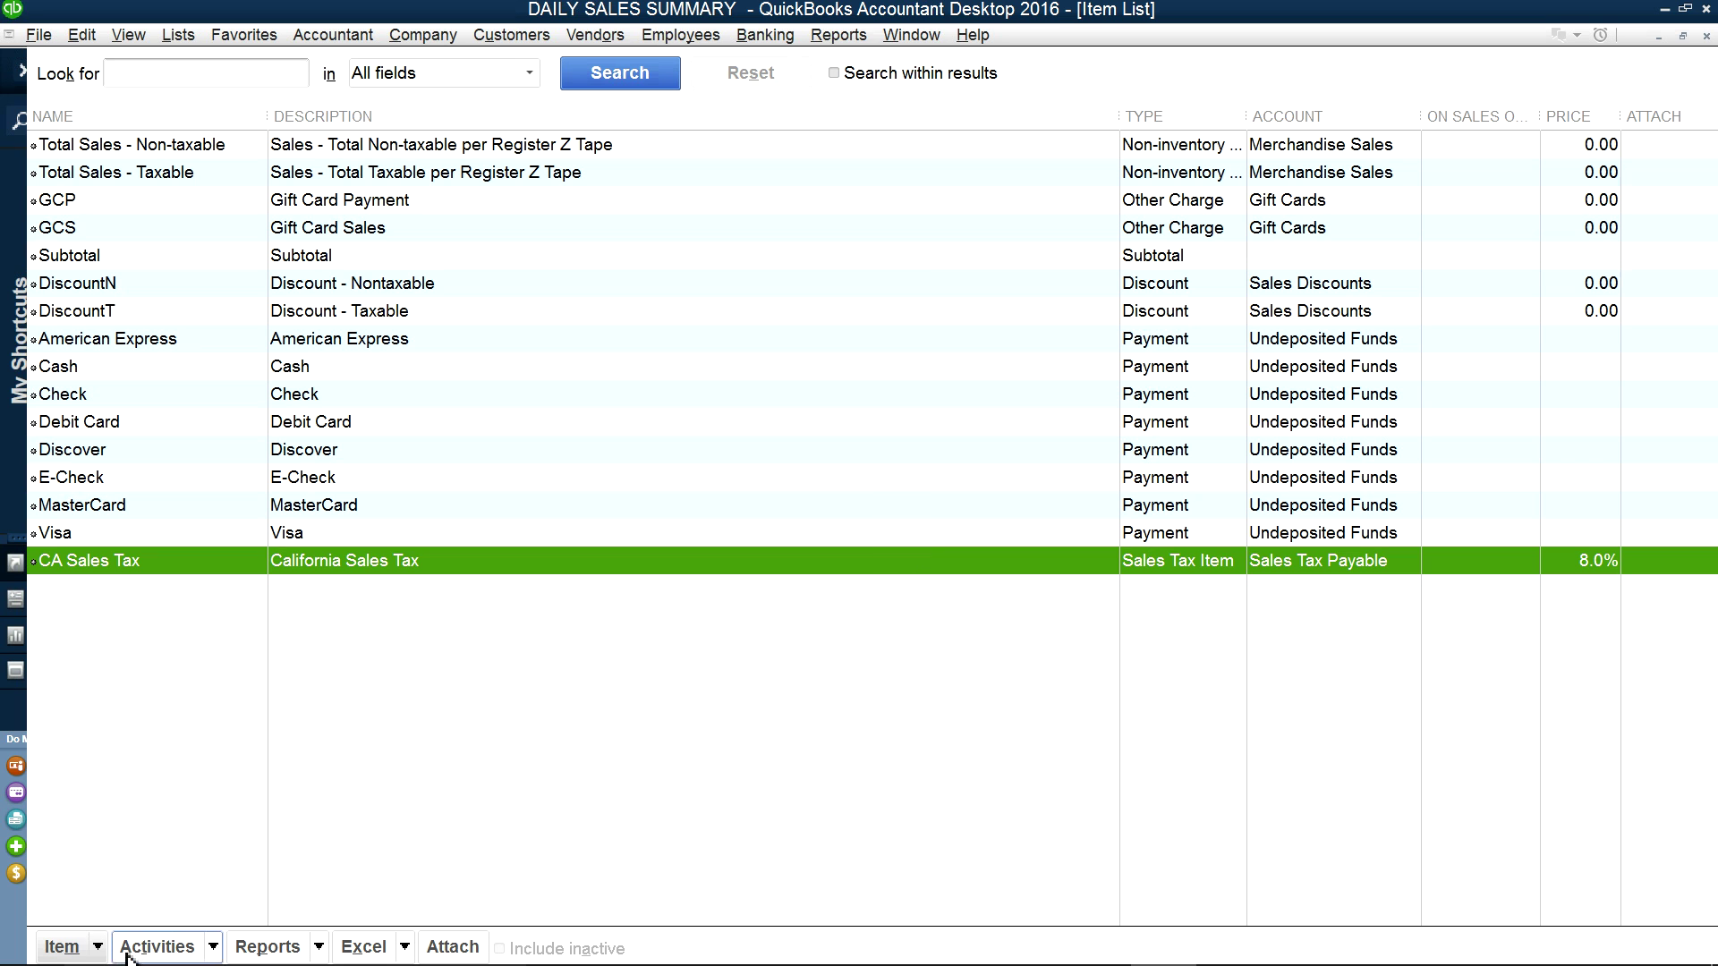
Step: Start a new item, view the available item types including Sales Tax Group, and cancel it
{"action": "left_click", "coordinate": [95, 951]}
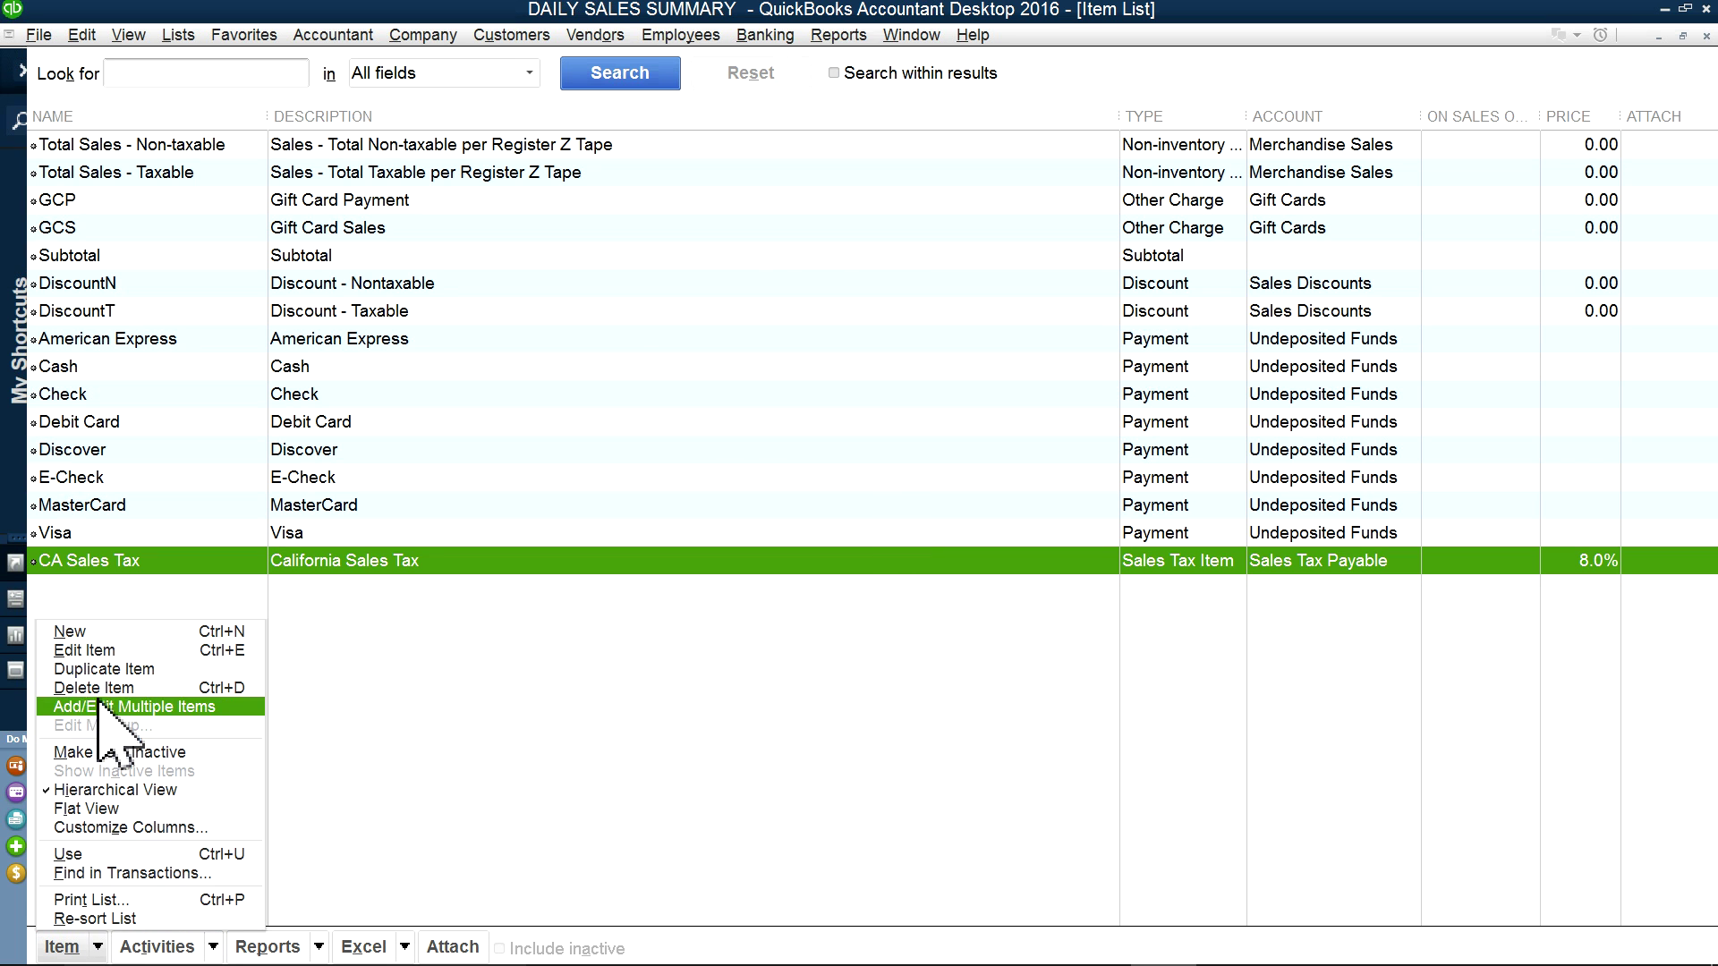
{"action": "left_click", "coordinate": [67, 526]}
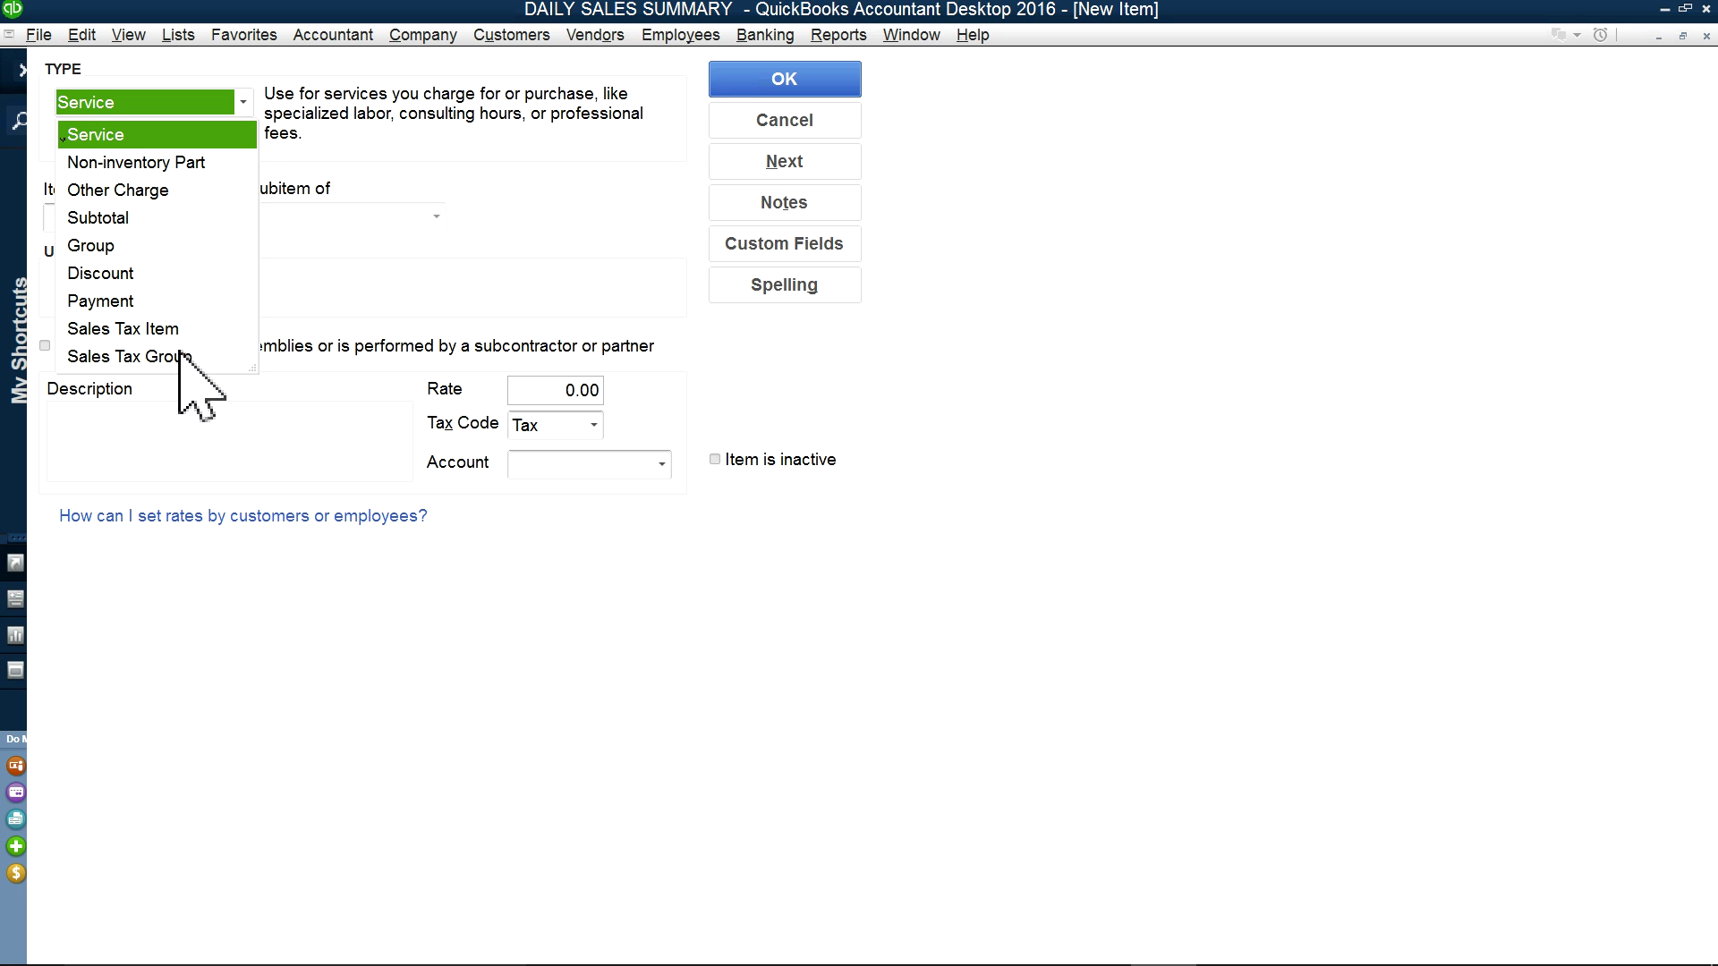
{"action": "left_click", "coordinate": [787, 119]}
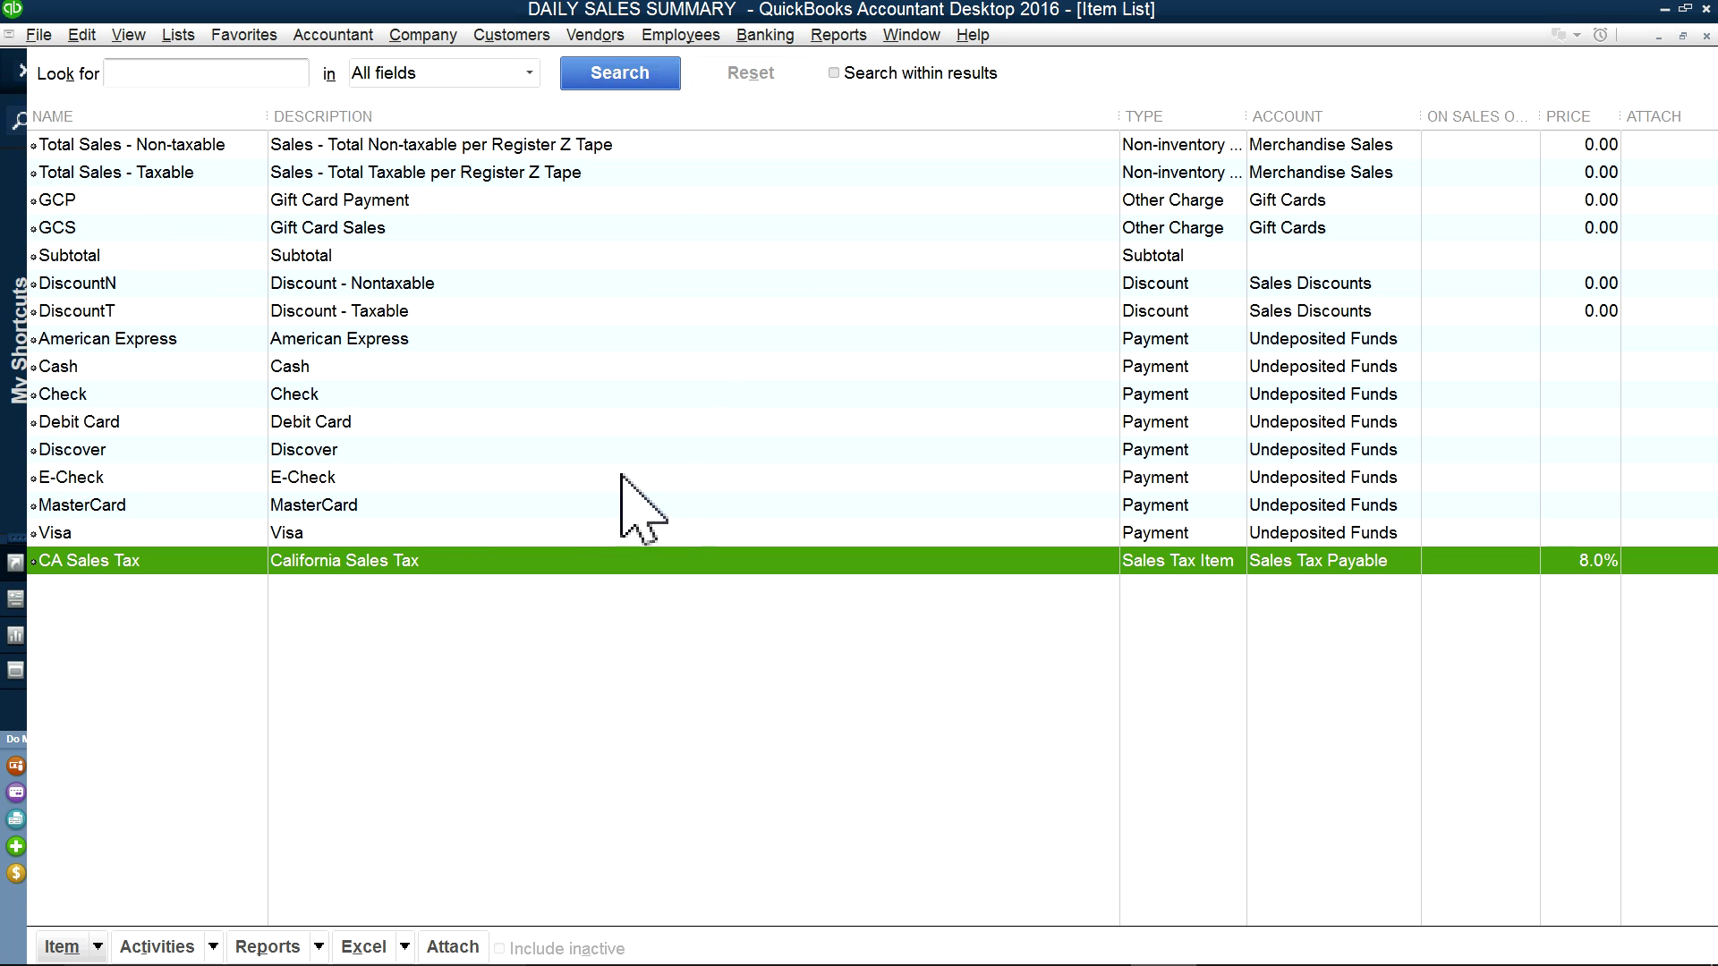
Step: Close the item list and the Profit & Loss report, and open a blank Daily Sales Summary sales receipt
{"action": "left_click", "coordinate": [1705, 35]}
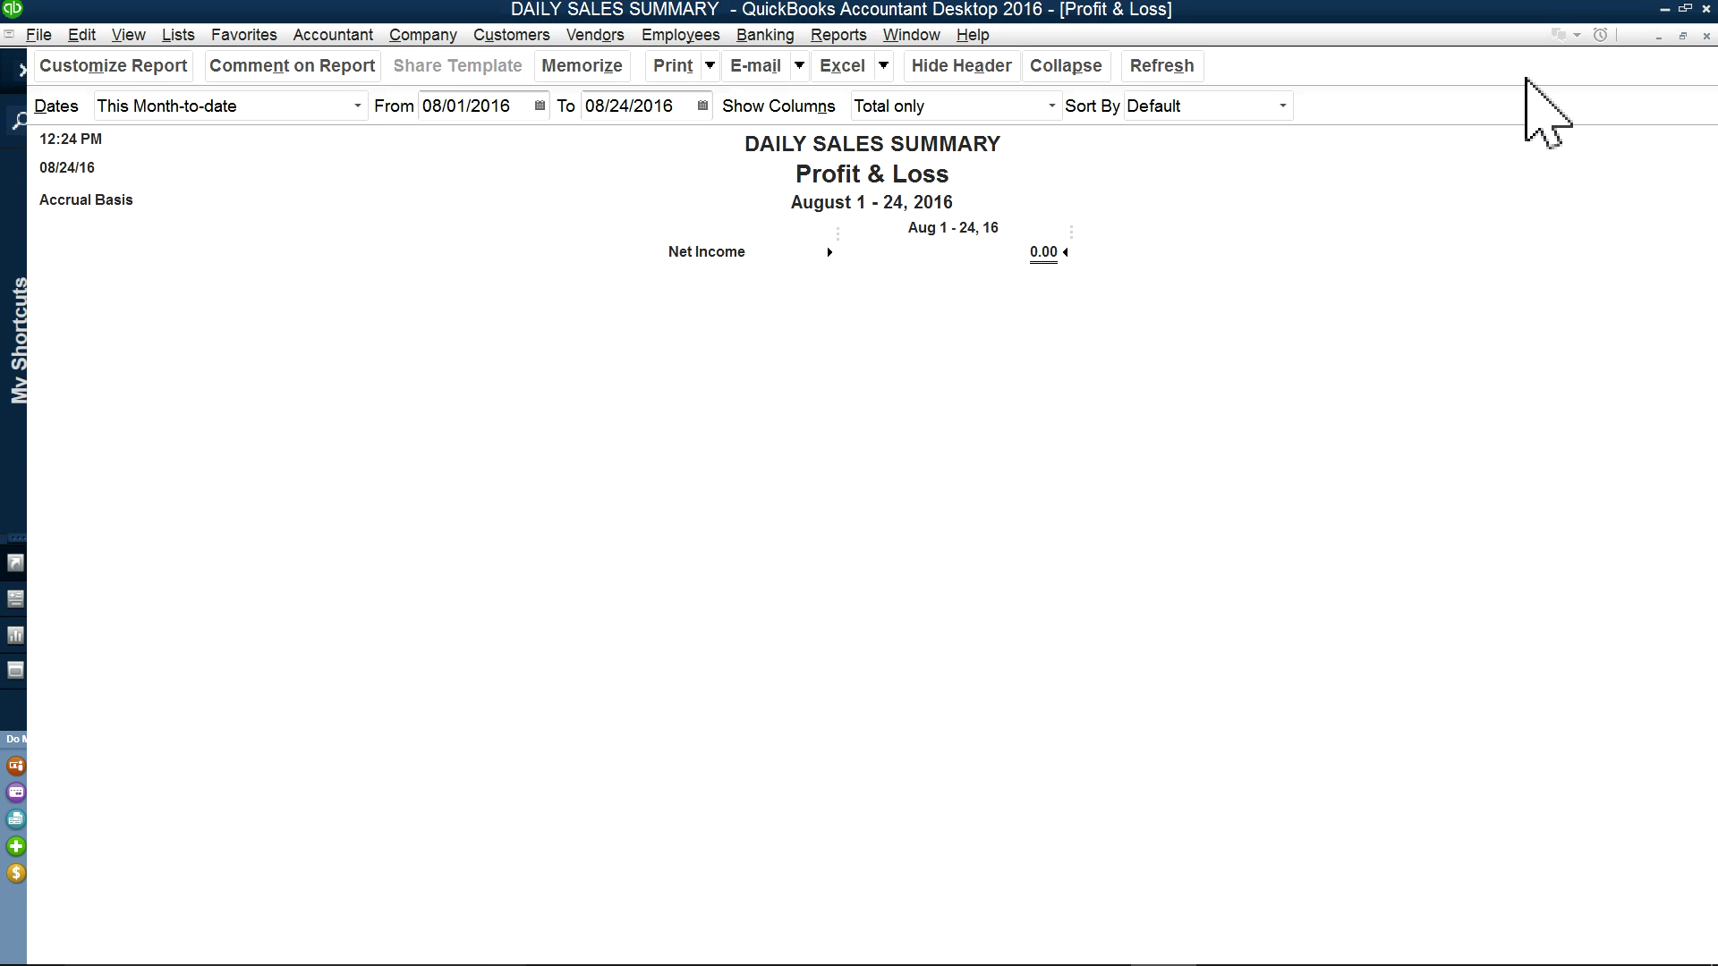
{"action": "left_click", "coordinate": [1705, 36]}
{"action": "left_click", "coordinate": [936, 435]}
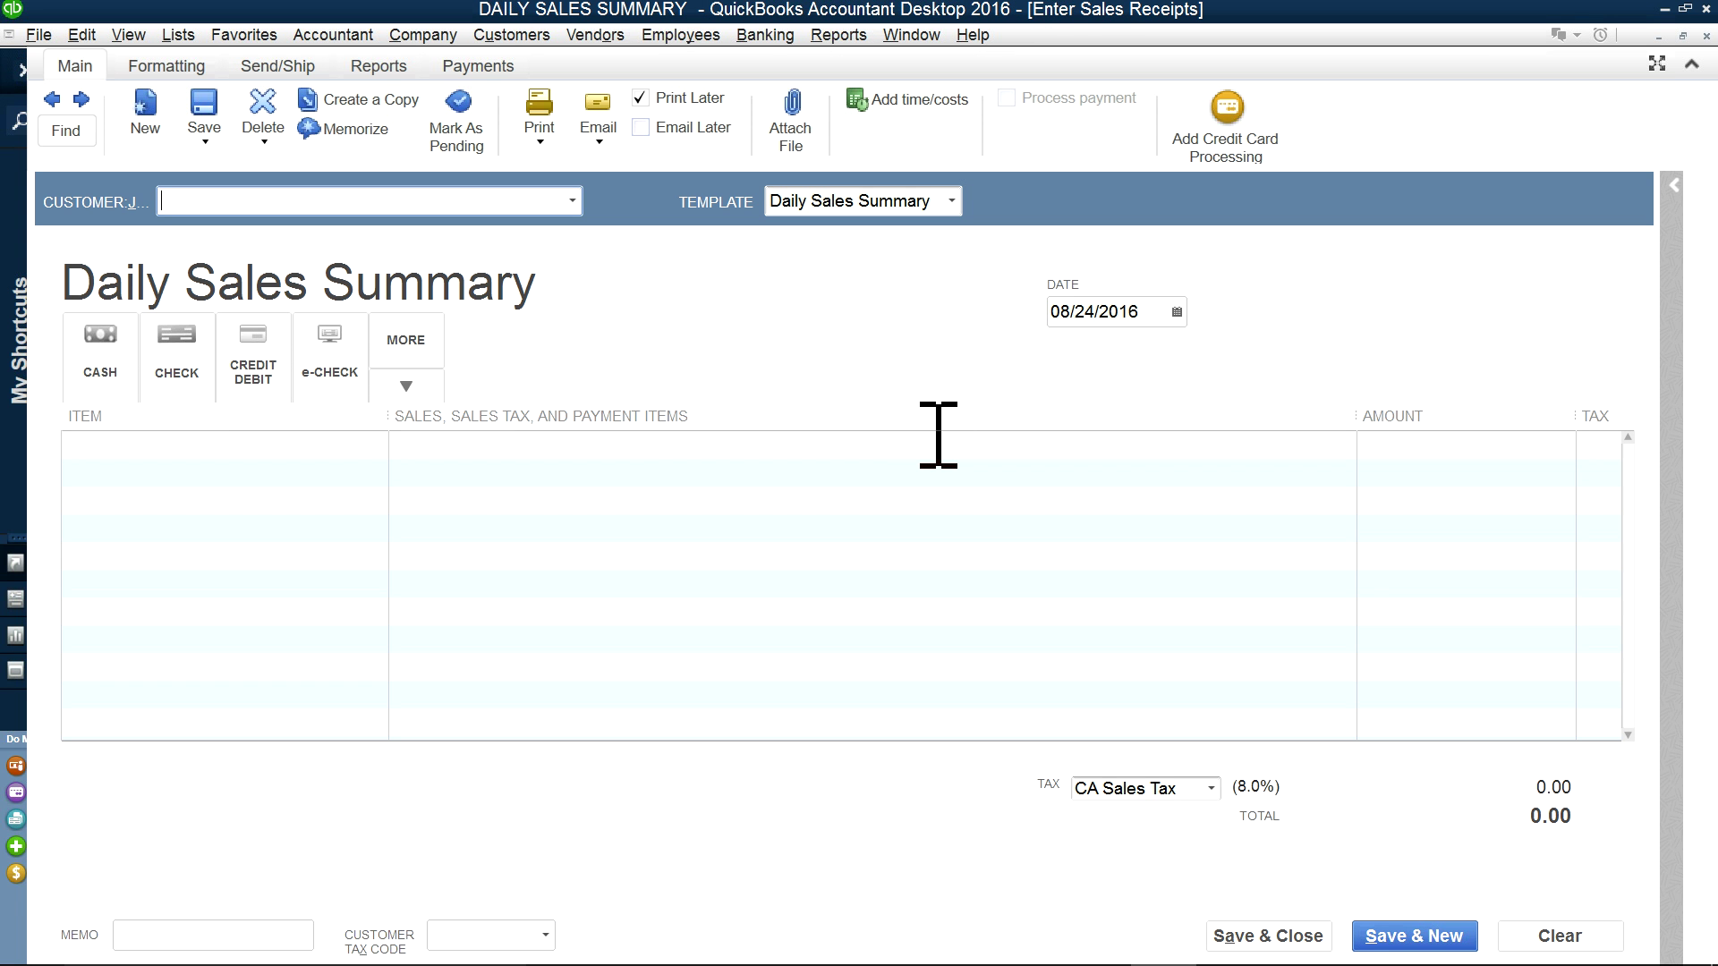
Step: Add Total Sales - Non-taxable, Total Sales - Taxable and Subtotal as the first three lines of the sales receipt
{"action": "left_click", "coordinate": [374, 443]}
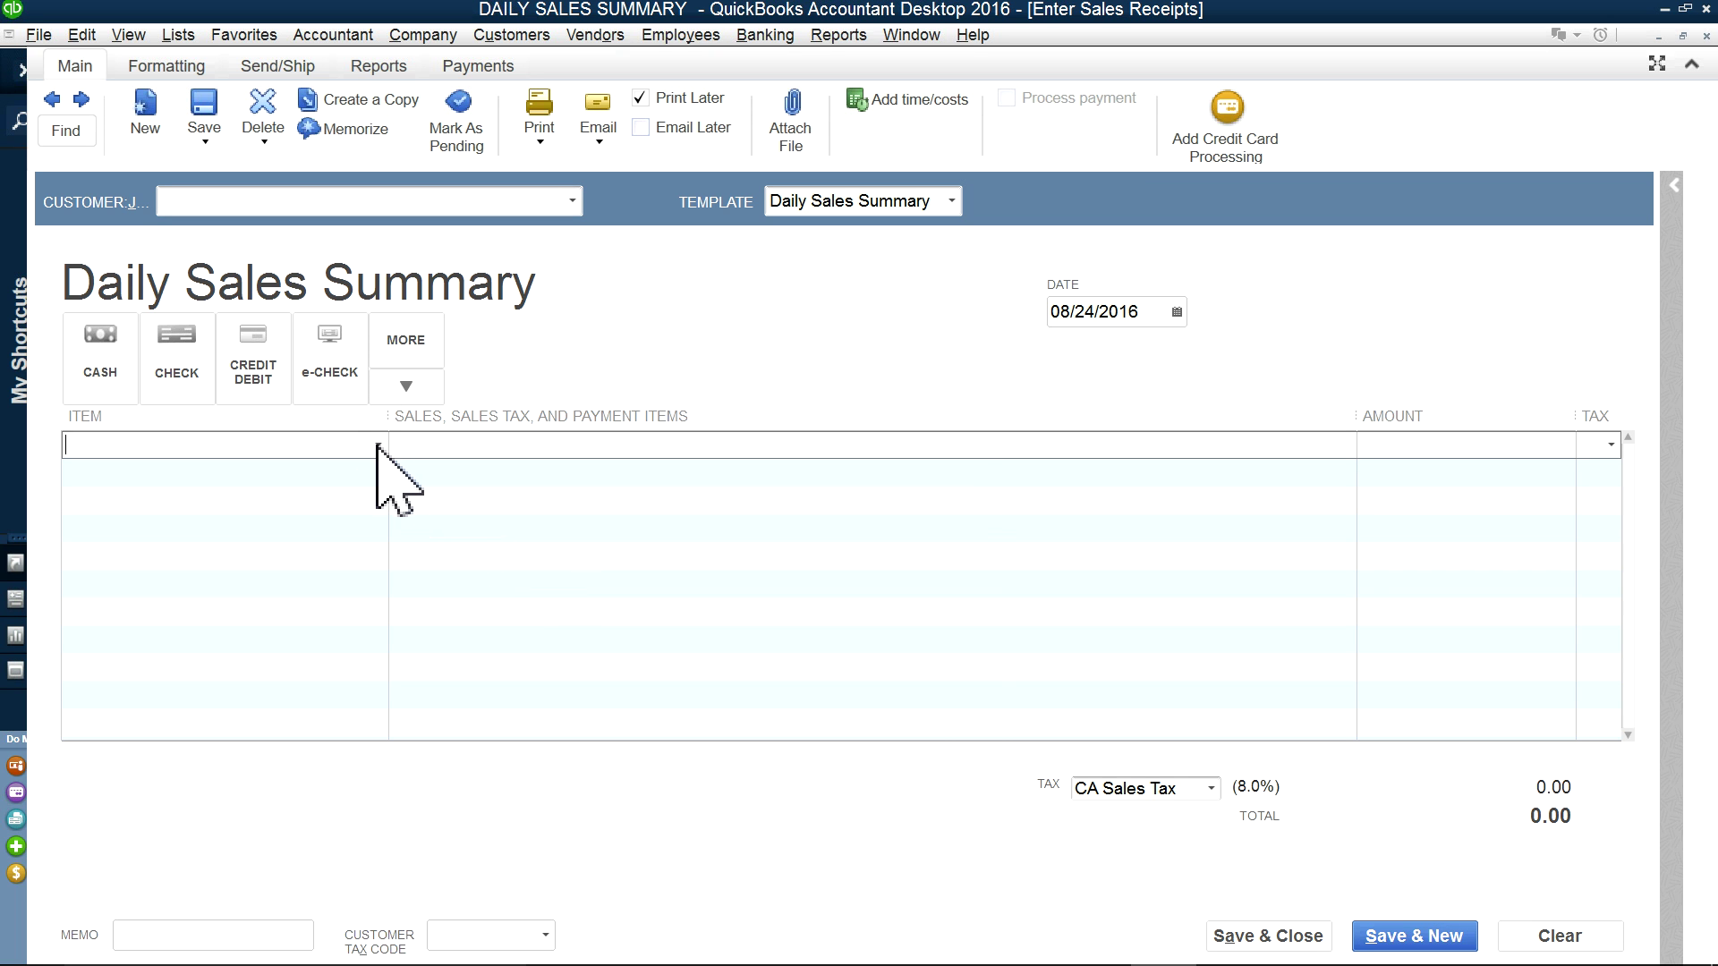
{"action": "left_click", "coordinate": [377, 444]}
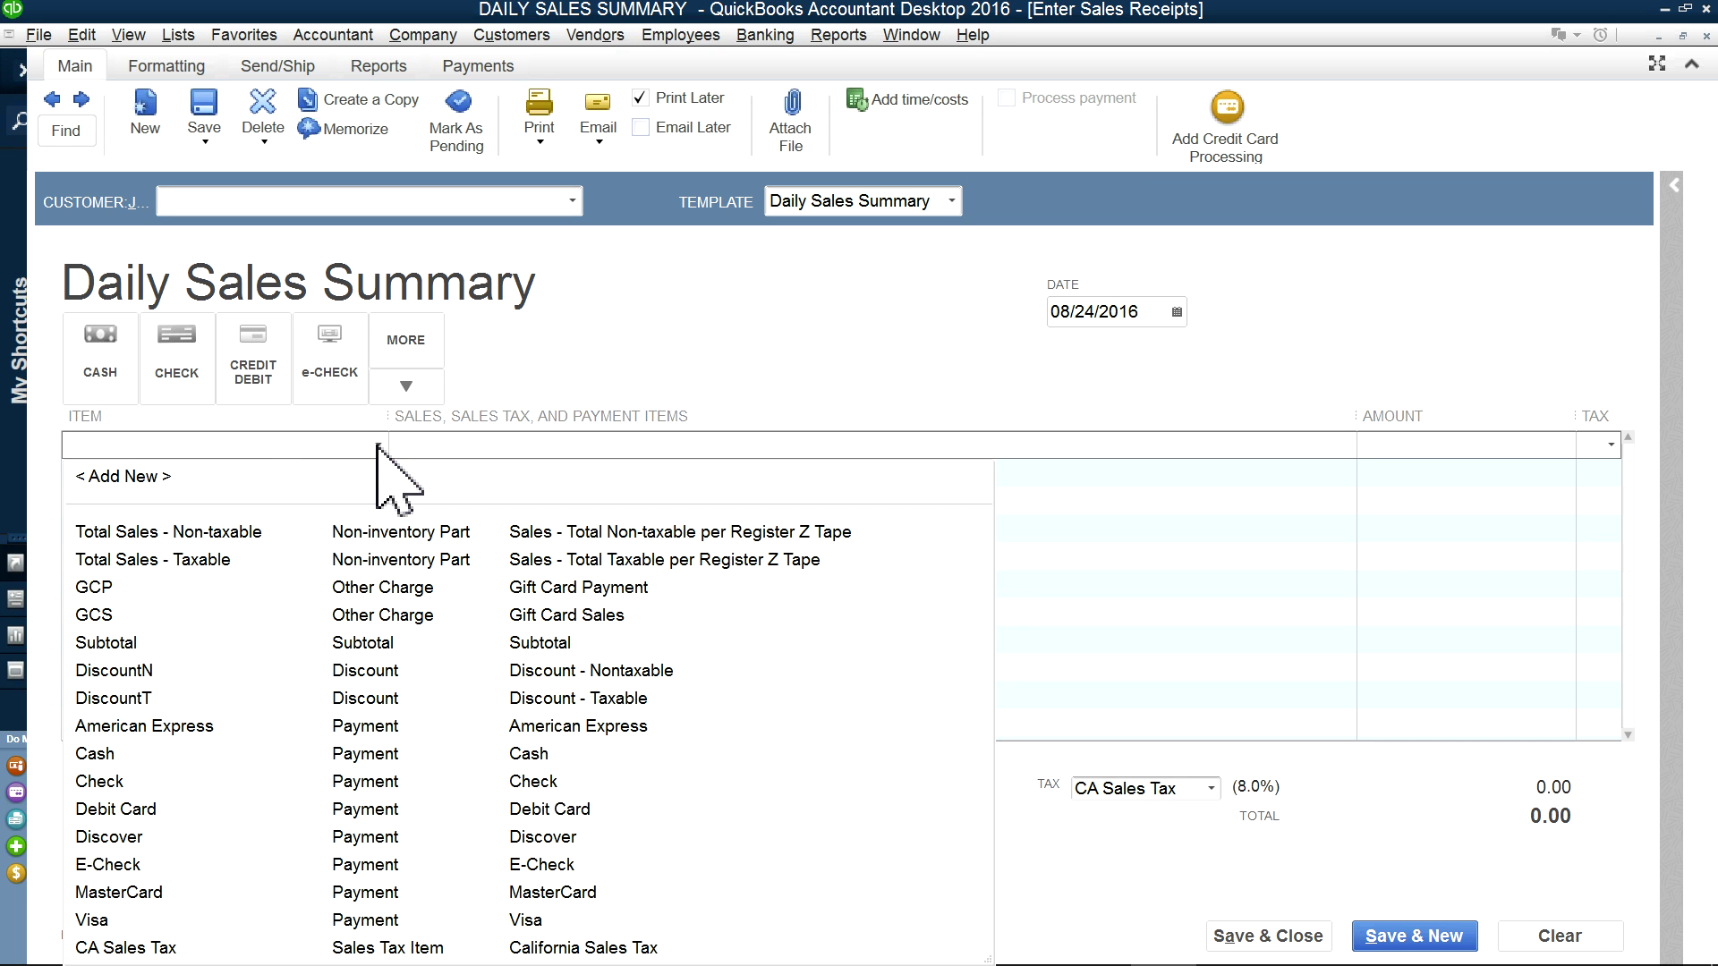
{"action": "left_click", "coordinate": [239, 537]}
{"action": "left_click", "coordinate": [273, 475]}
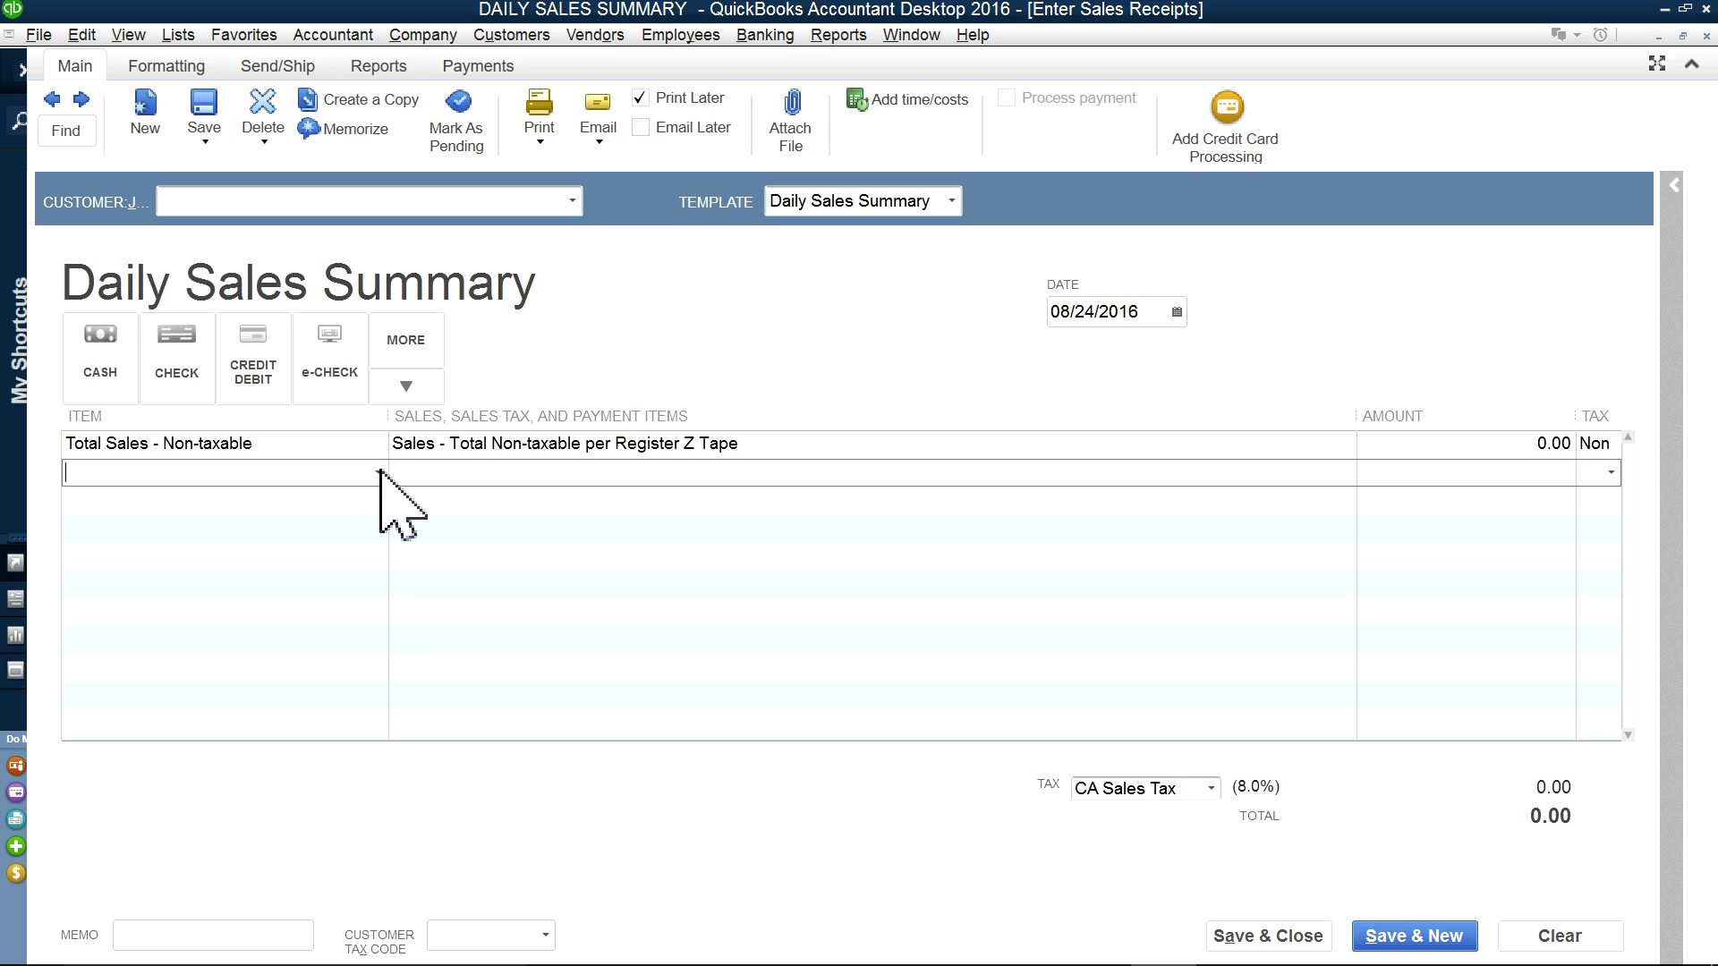
{"action": "left_click", "coordinate": [378, 472]}
{"action": "left_click", "coordinate": [287, 575]}
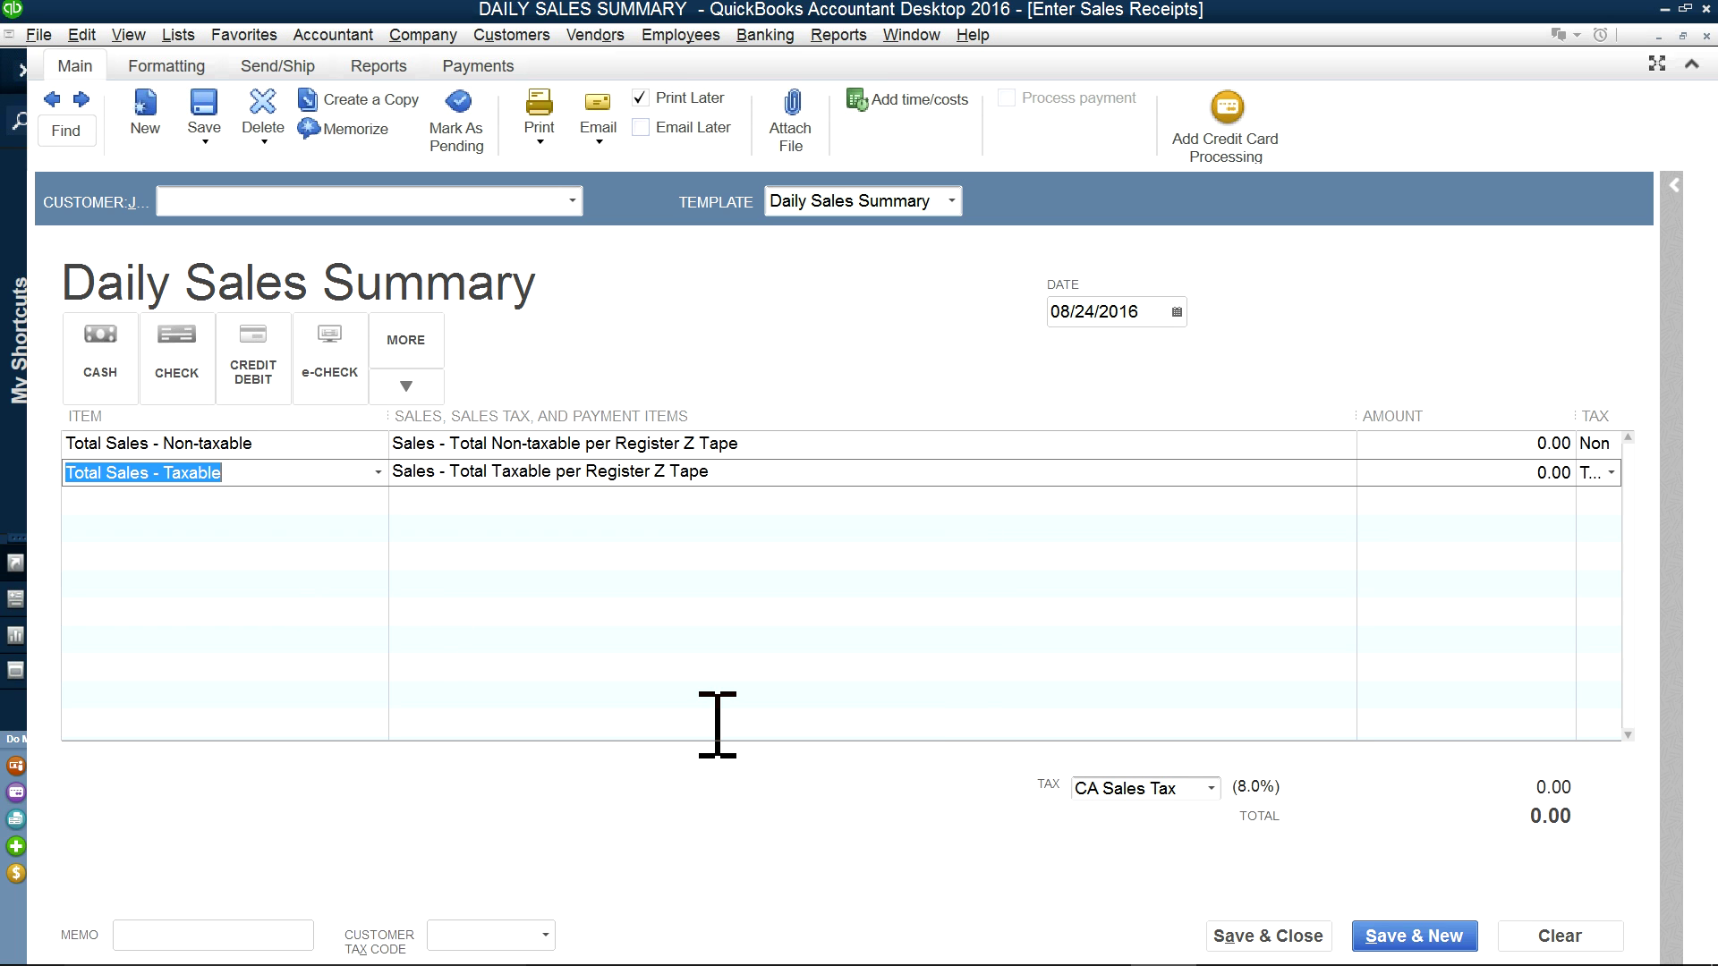
{"action": "left_click", "coordinate": [247, 507]}
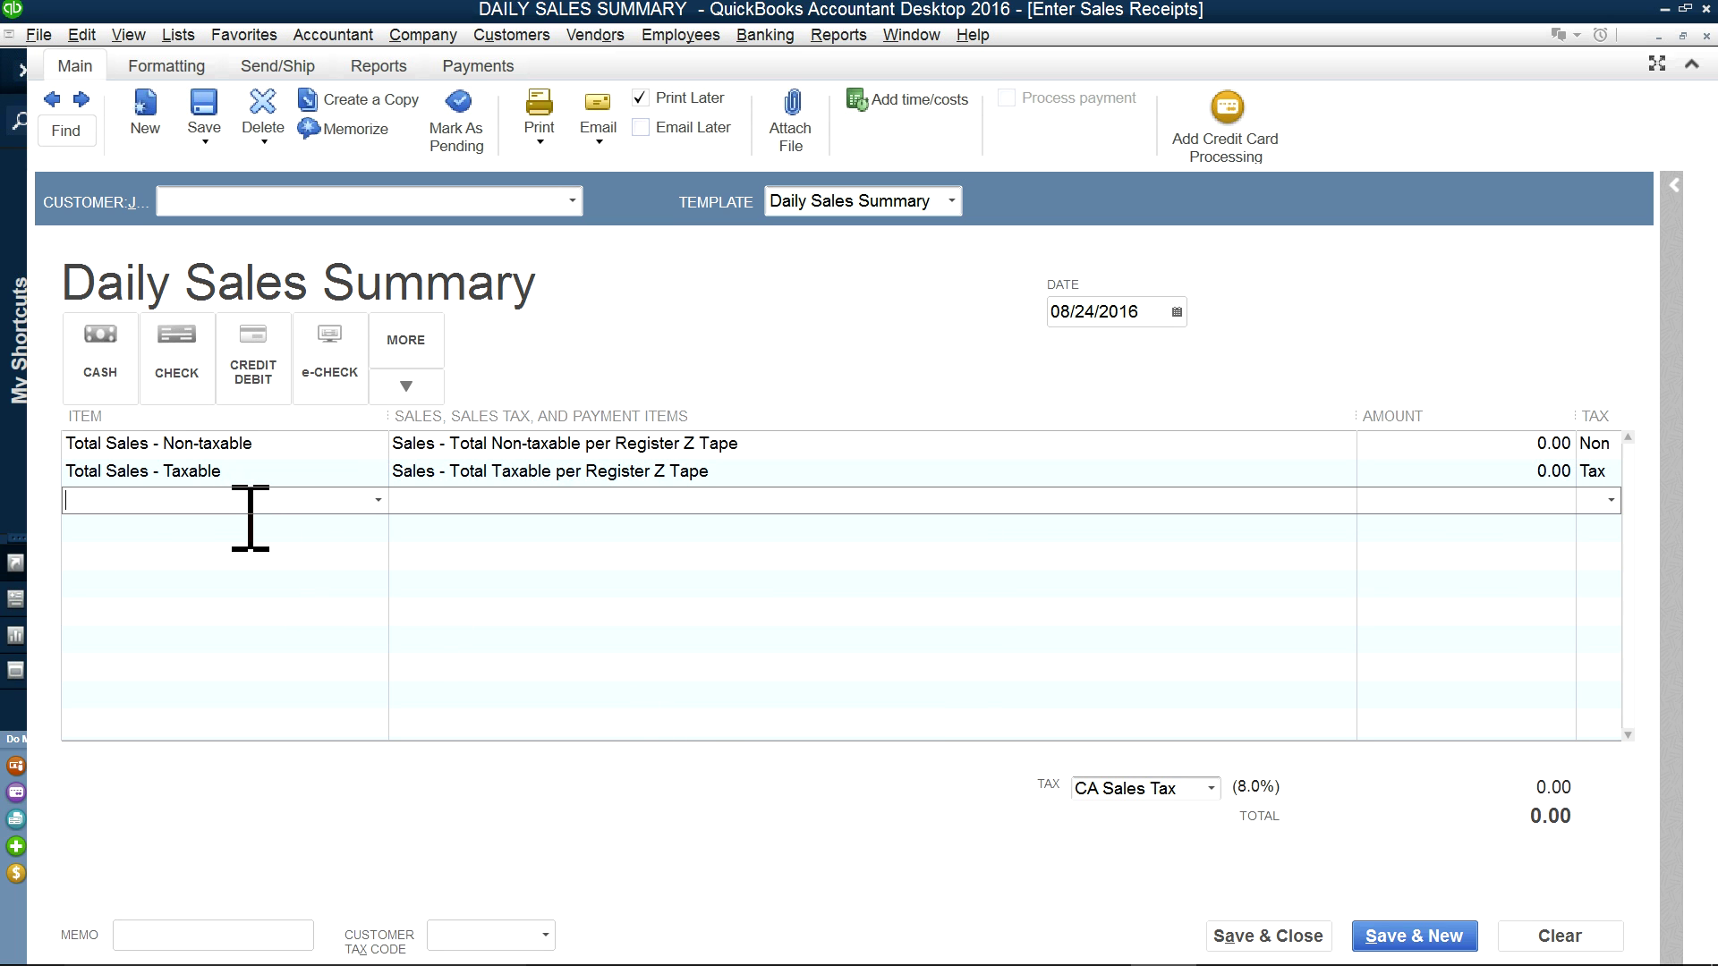
{"action": "left_click", "coordinate": [383, 501]}
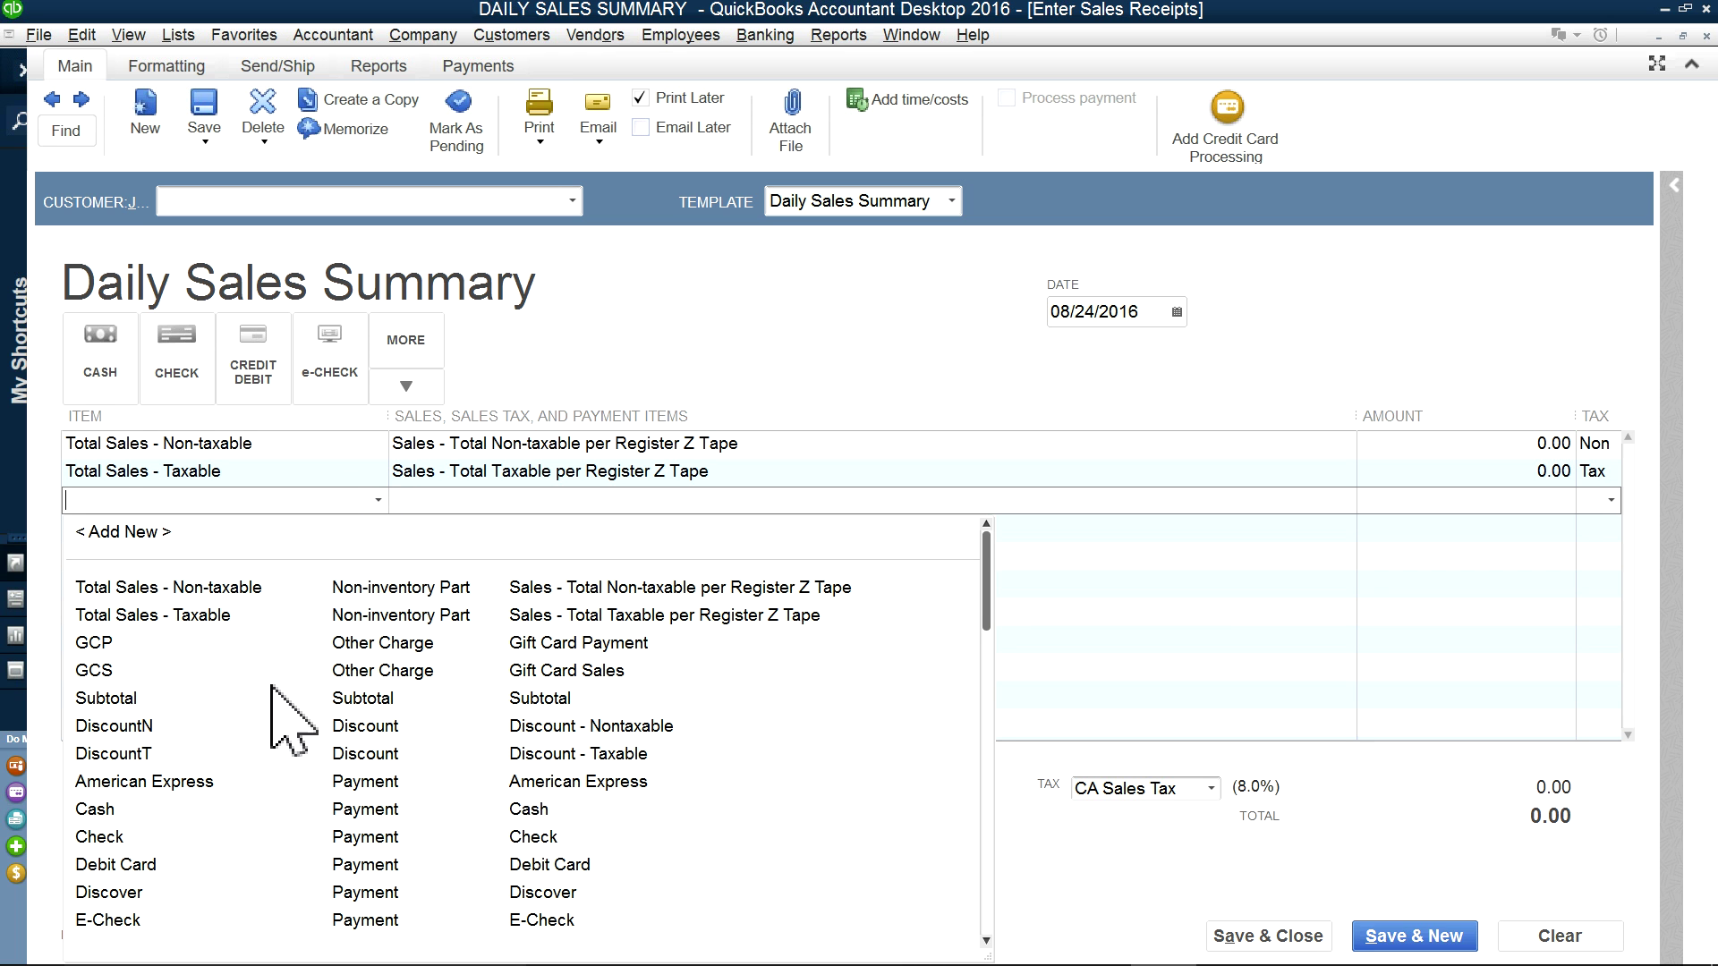
{"action": "left_click", "coordinate": [181, 700]}
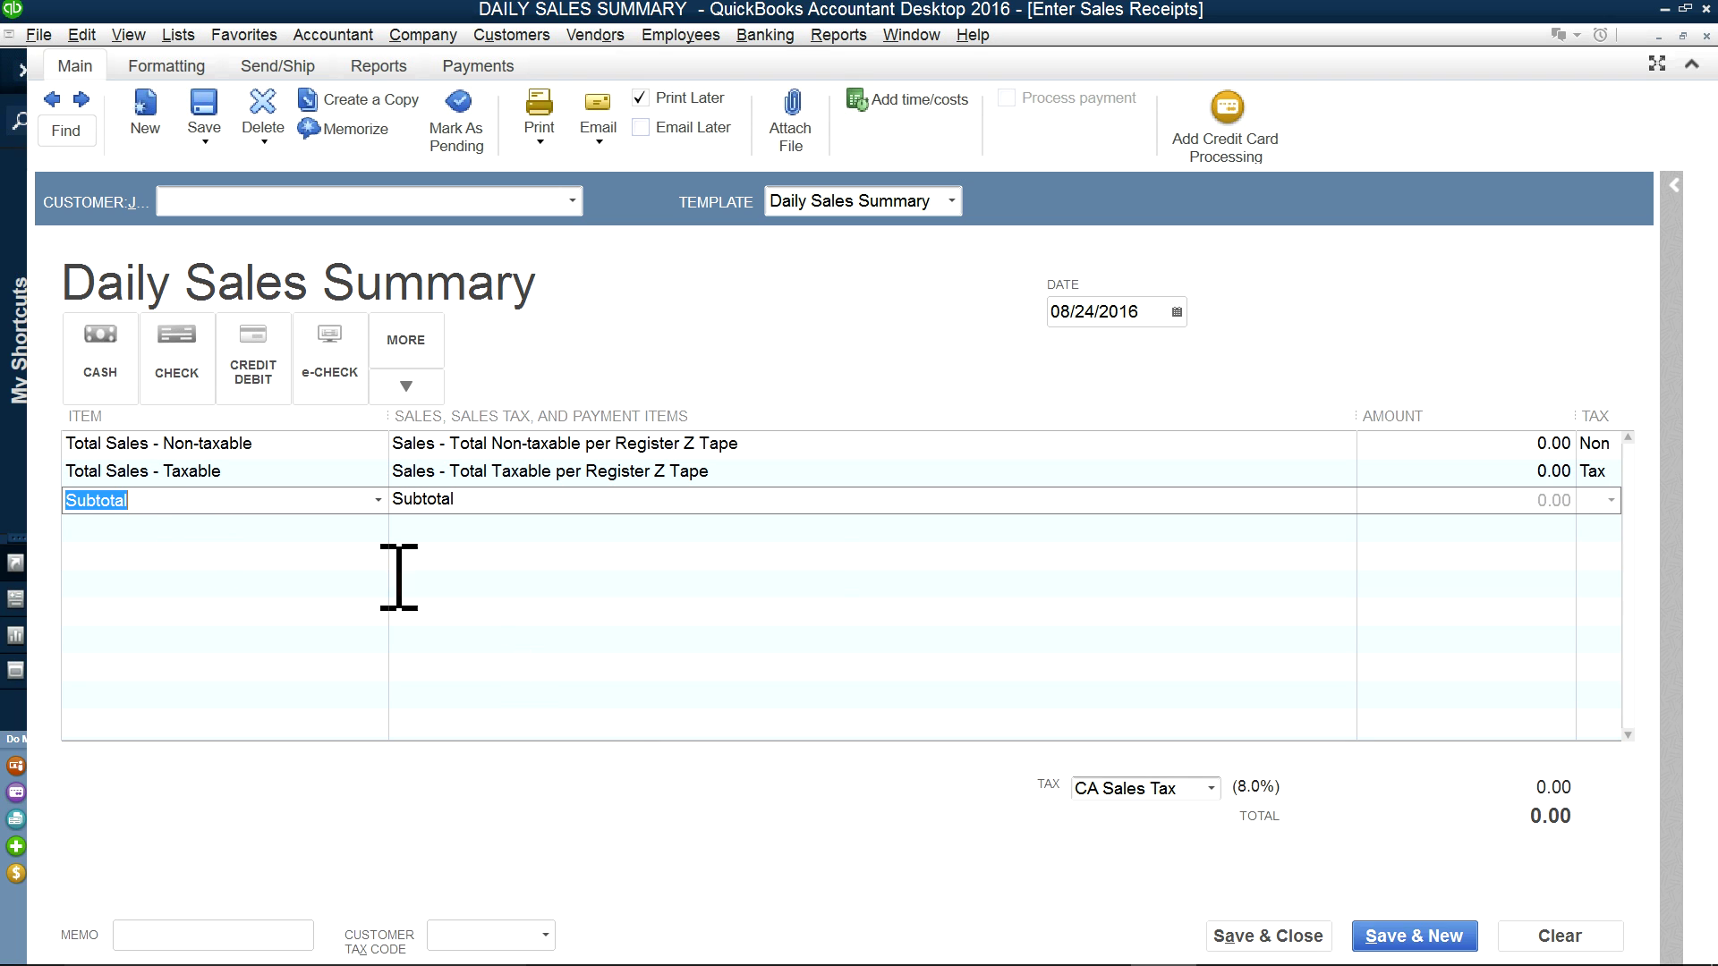
Step: Set the amounts of the non-taxable and taxable total sales lines to 1000 each
{"action": "left_click", "coordinate": [1514, 445]}
{"action": "left_click_drag", "start_coordinate": [1514, 445], "coordinate": [1595, 447]}
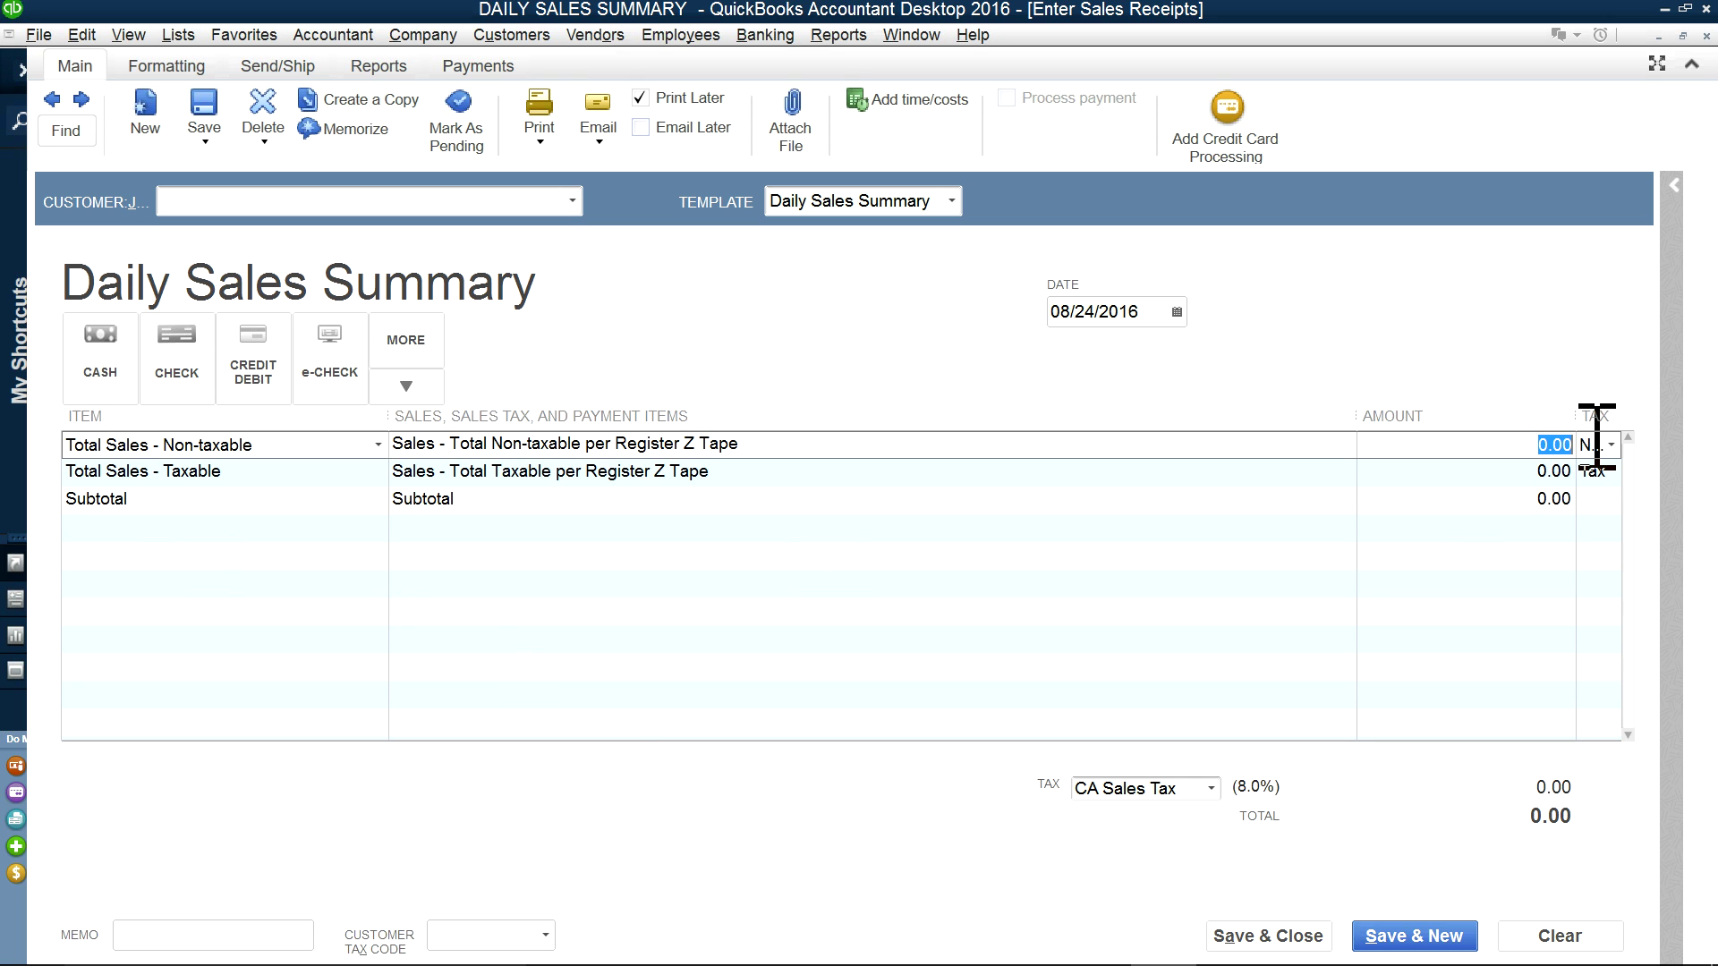
{"action": "type", "text": "1000"}
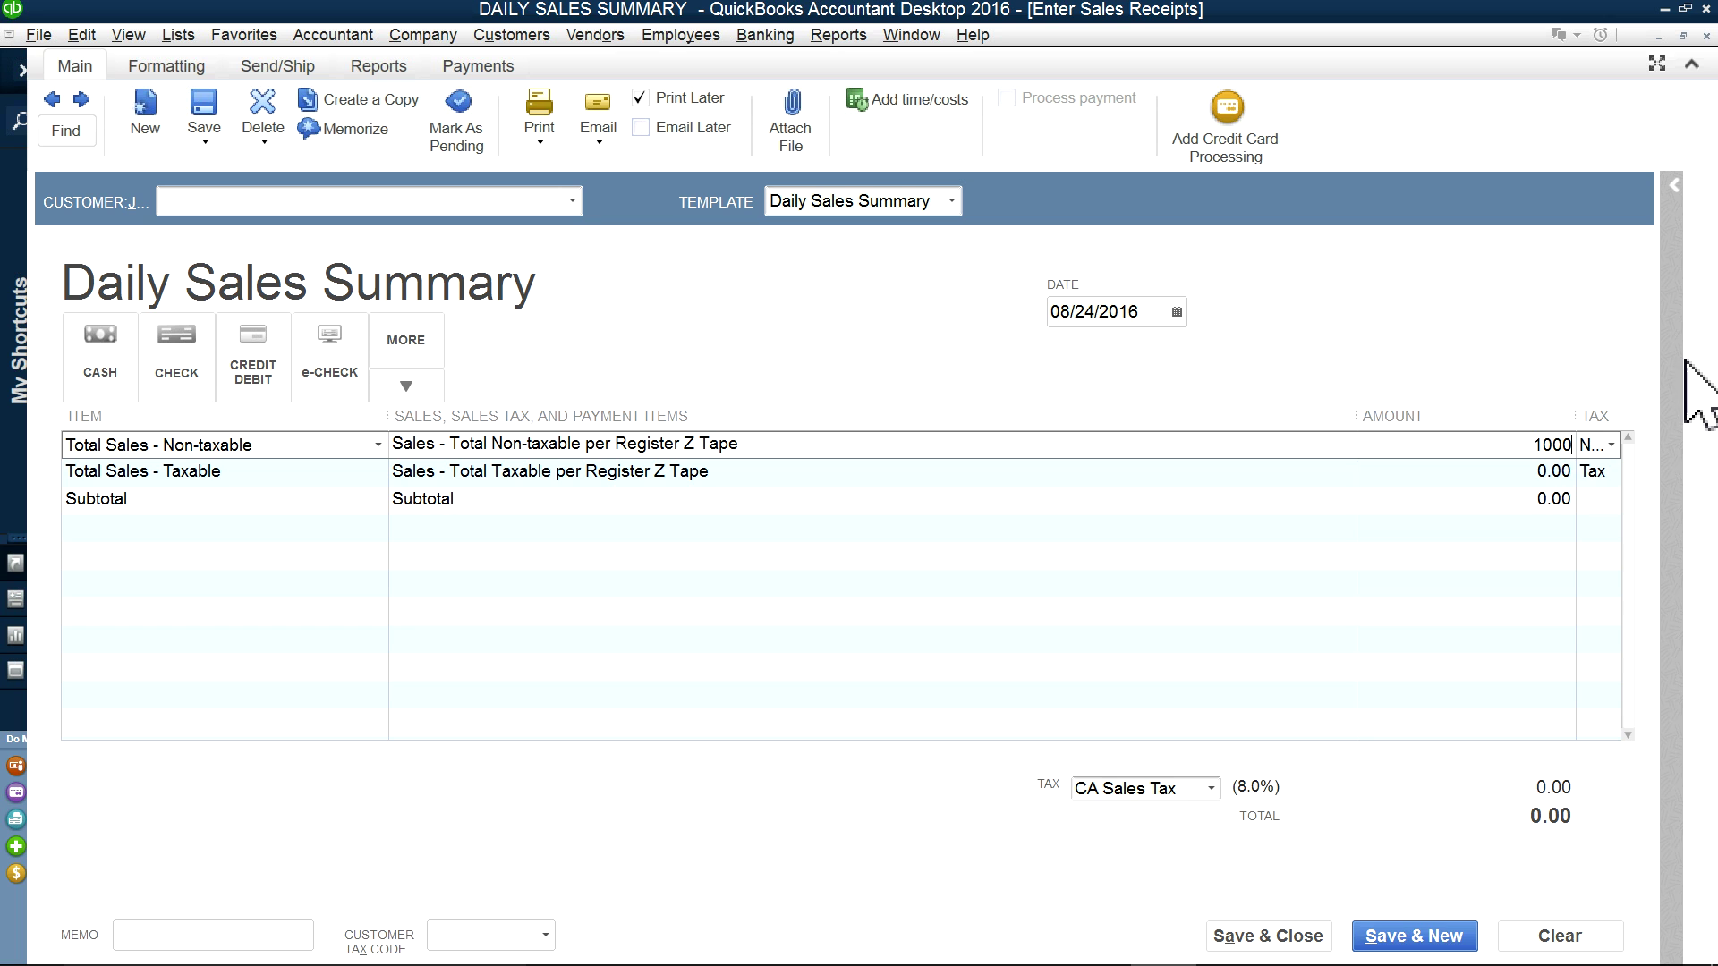
{"action": "left_click", "coordinate": [1540, 473]}
{"action": "left_click_drag", "start_coordinate": [1540, 473], "coordinate": [1599, 458]}
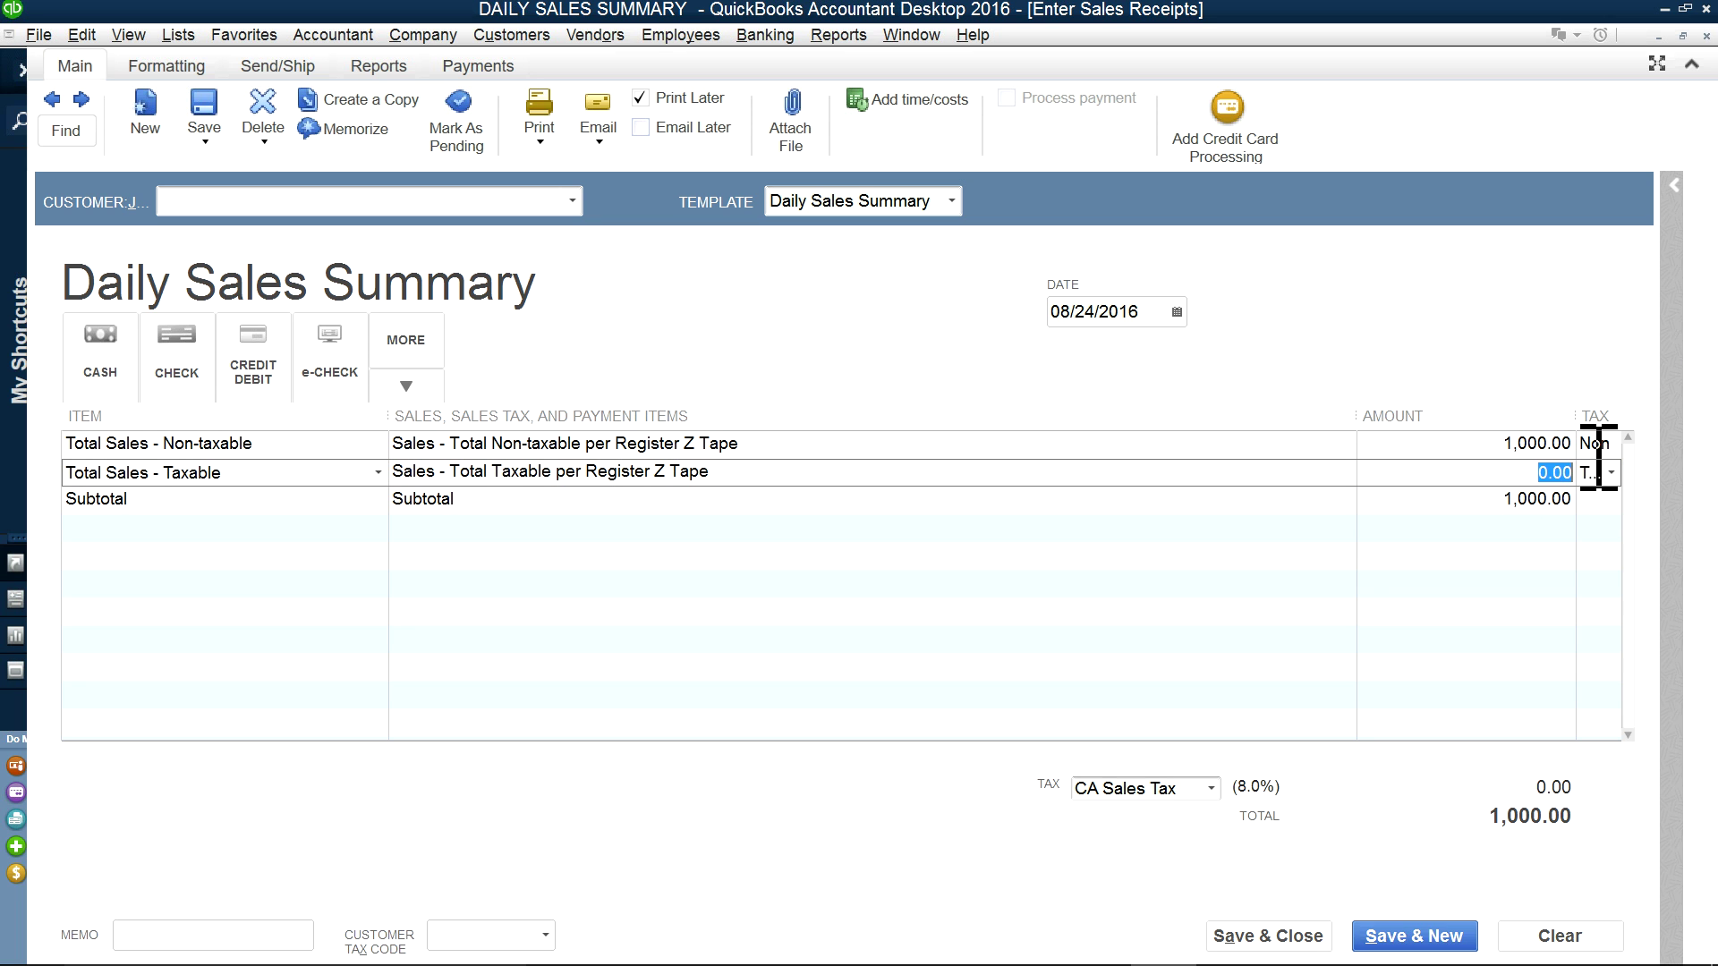
{"action": "type", "text": "1000"}
{"action": "left_click", "coordinate": [1360, 527]}
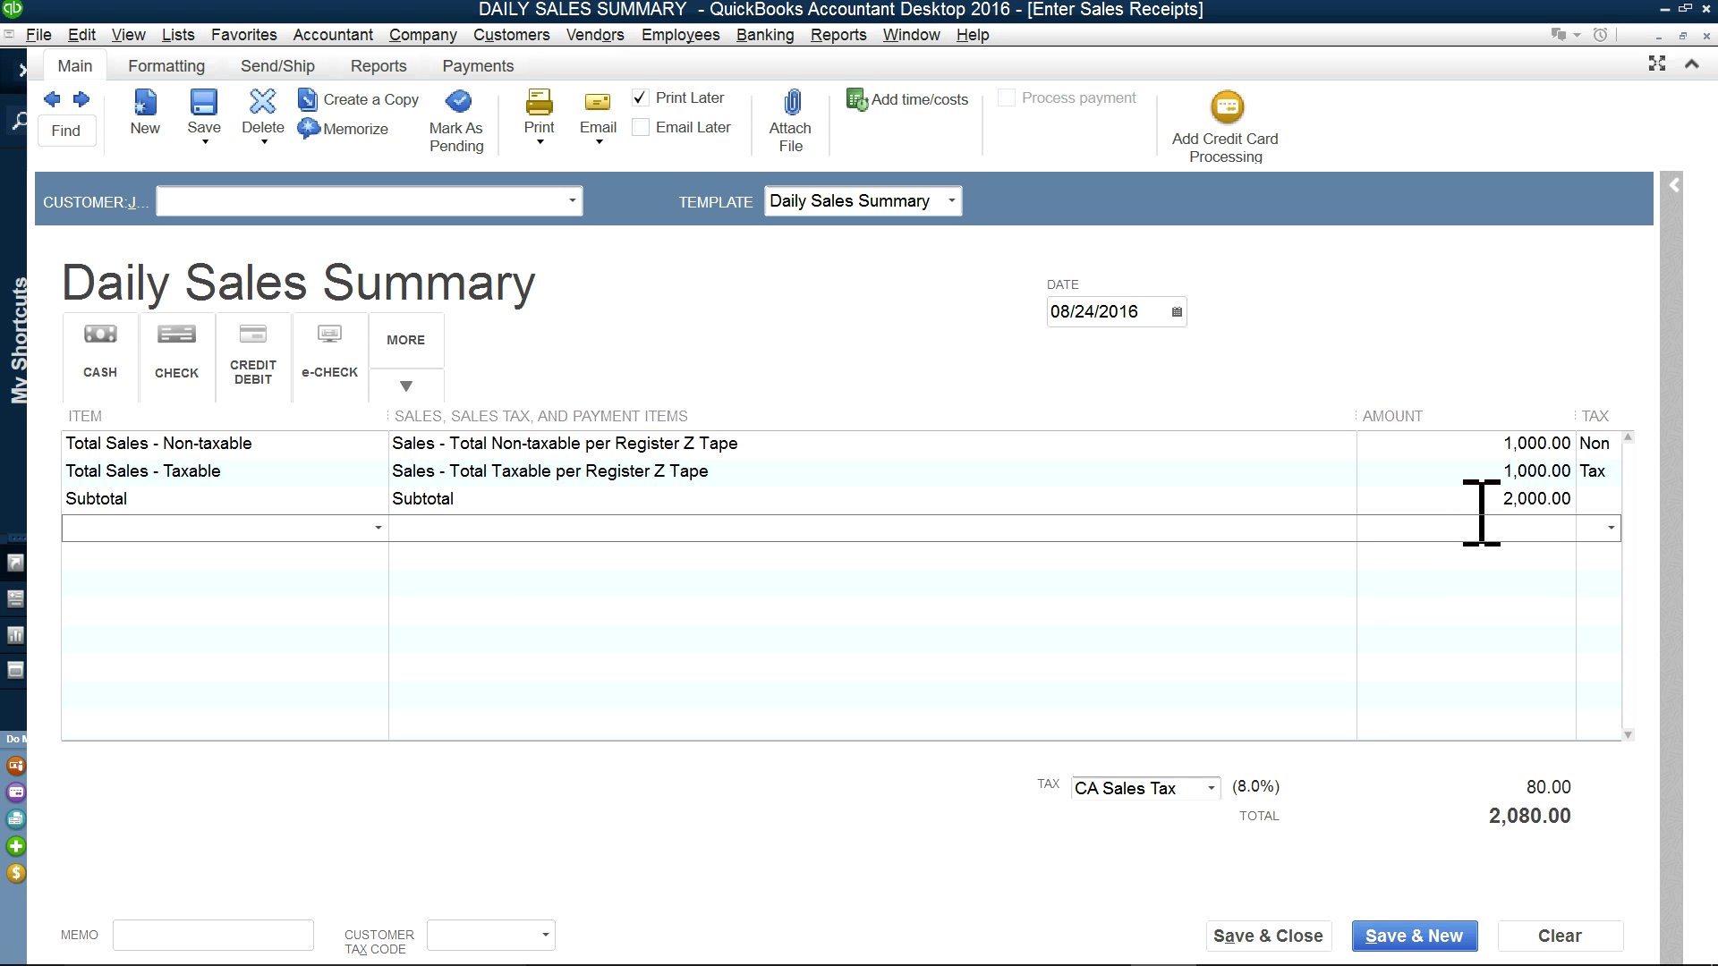
Step: Leave one blank line below the subtotal and add a Check payment line with an amount of -500
{"action": "left_click", "coordinate": [215, 564]}
{"action": "left_click", "coordinate": [379, 557]}
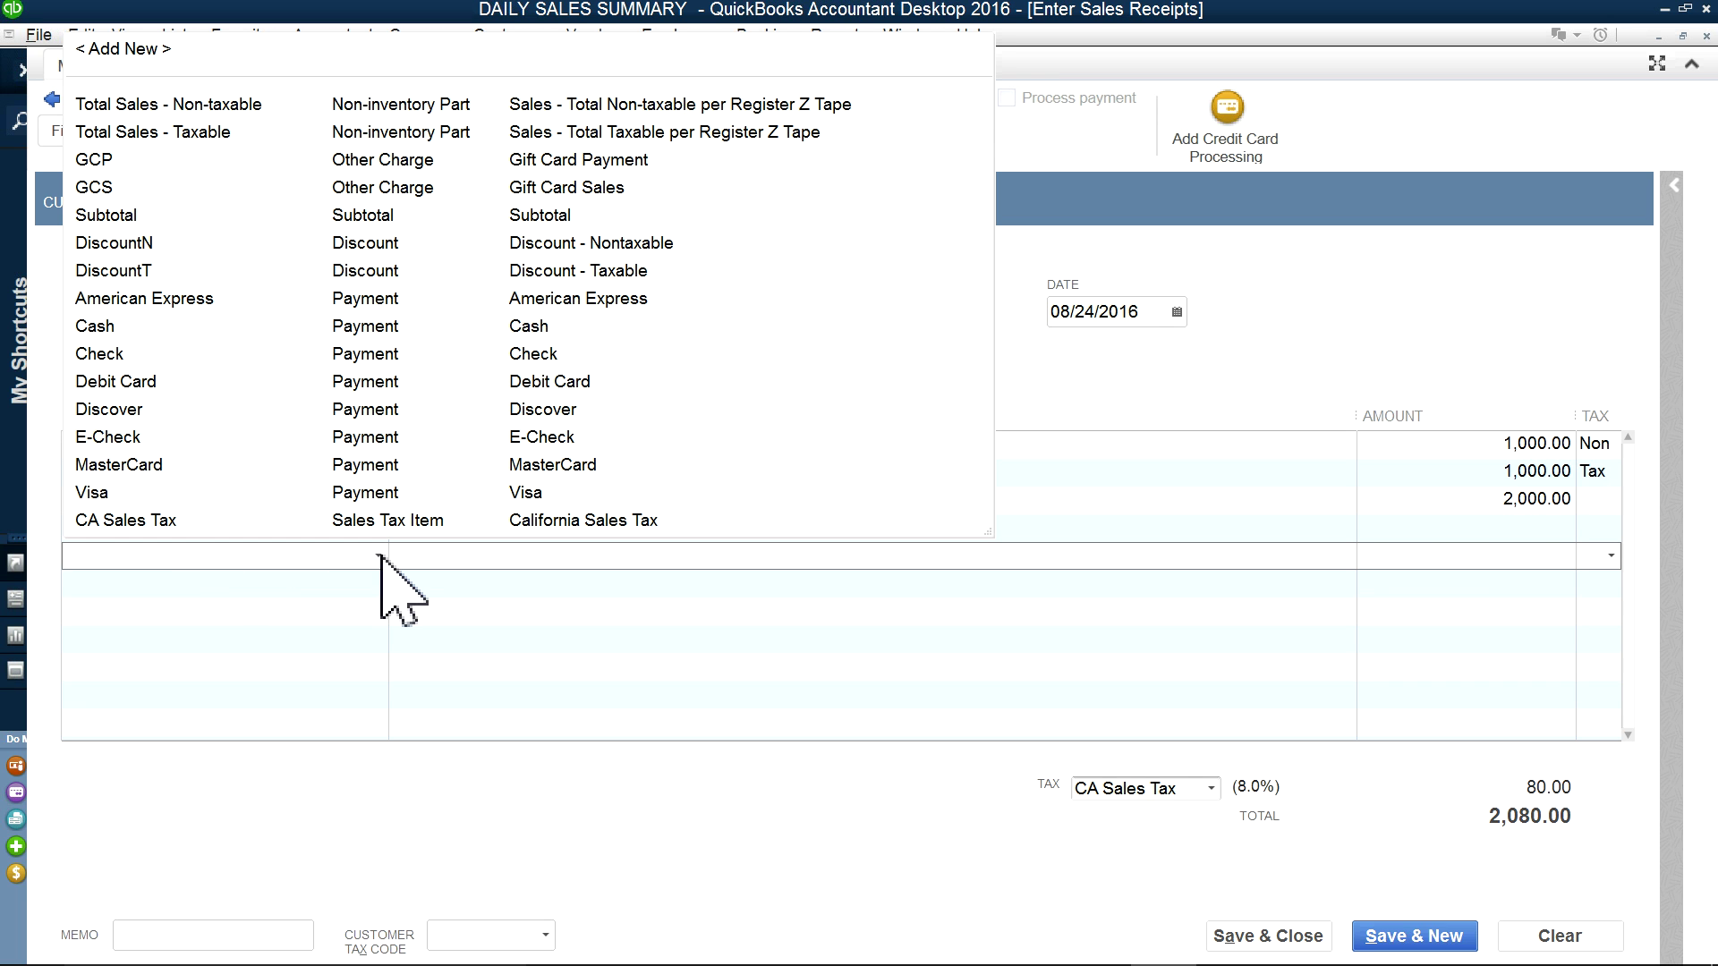
{"action": "left_click", "coordinate": [338, 354]}
{"action": "left_click", "coordinate": [1534, 557]}
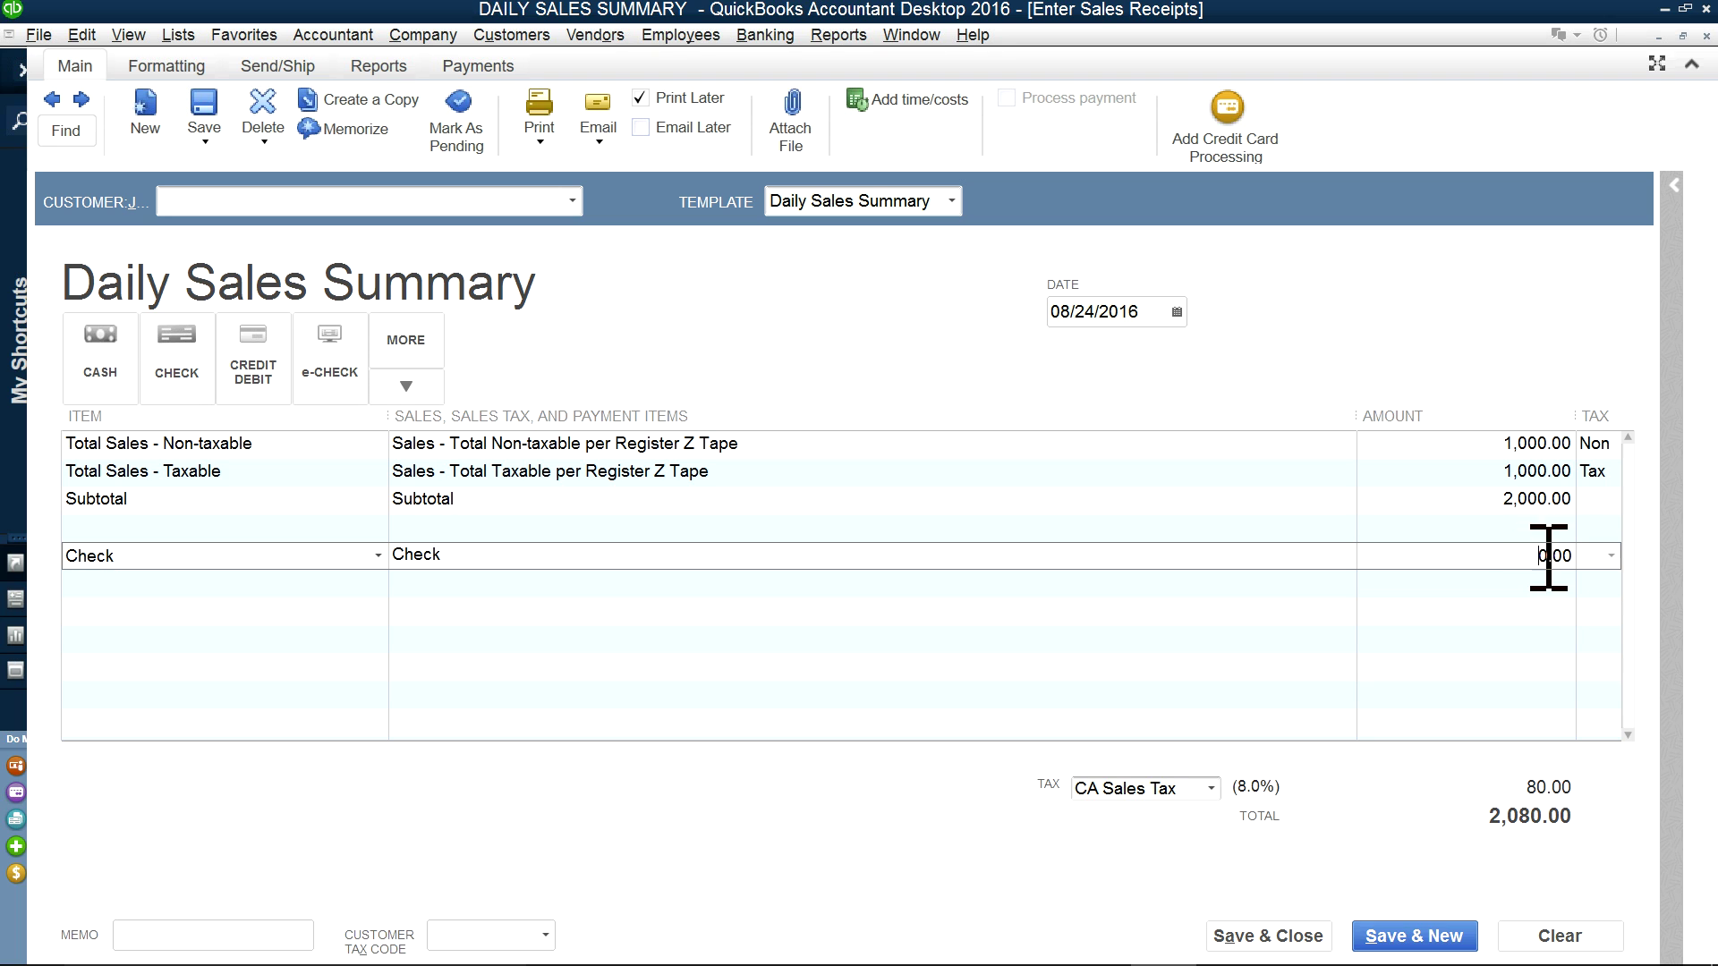
{"action": "type", "text": "-5"}
{"action": "key", "text": "Tab"}
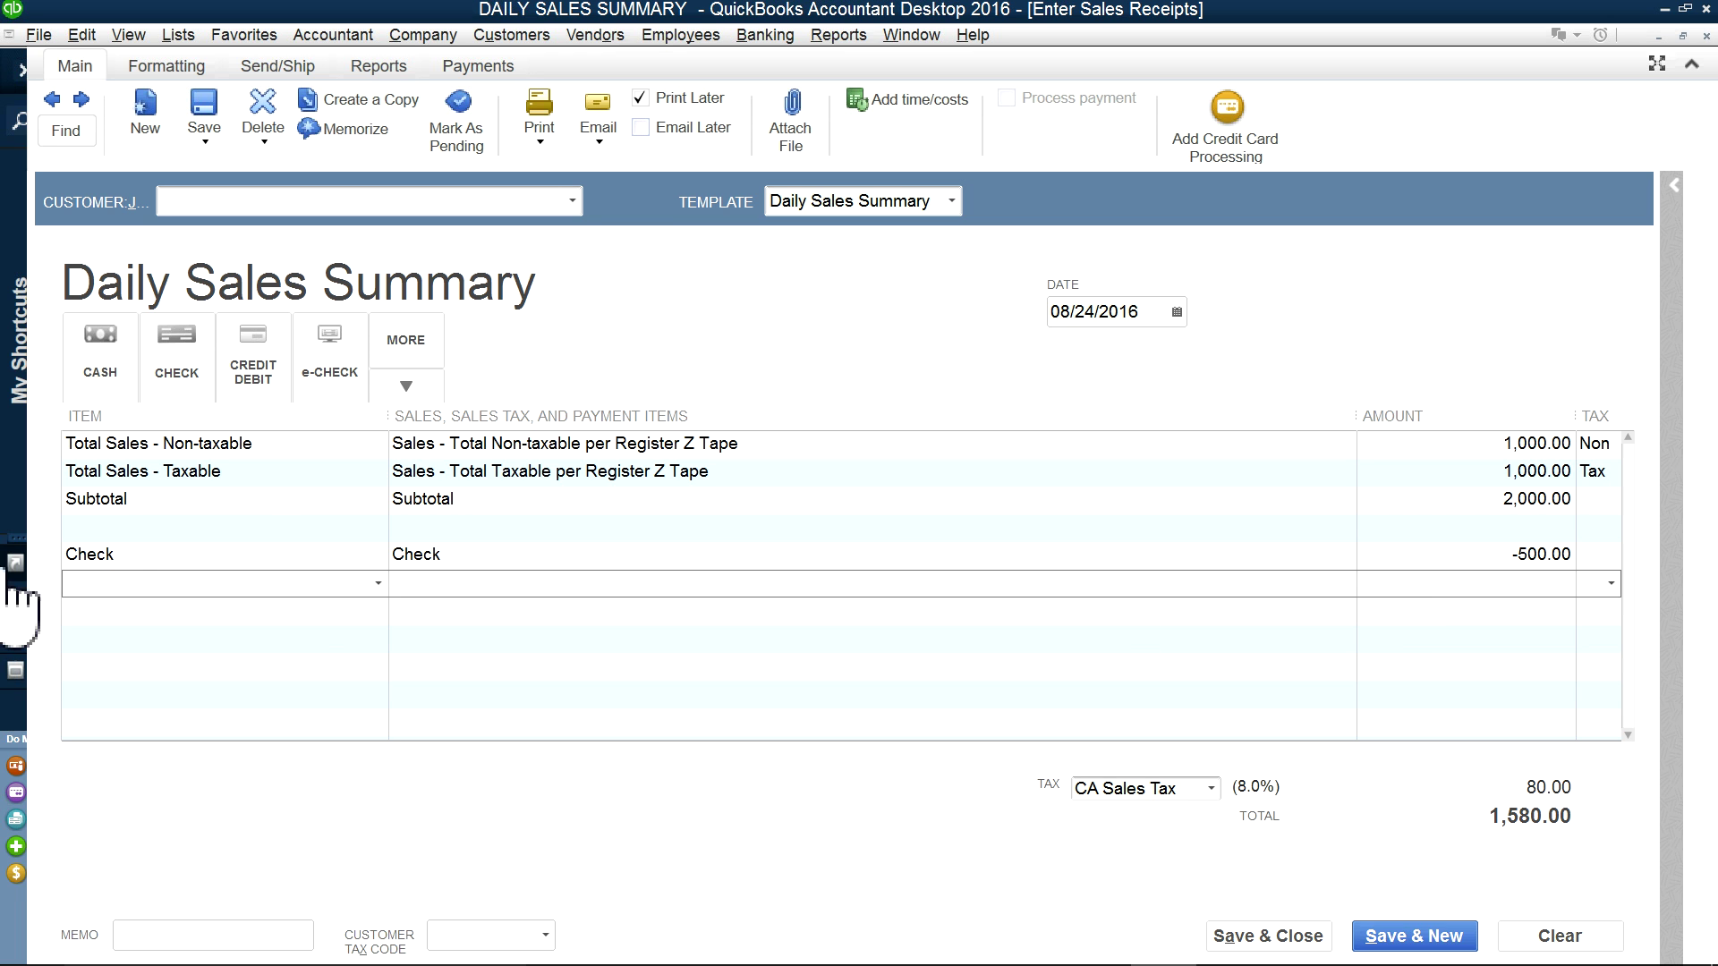
Step: Add a Cash payment line below the Check line with an amount of -500
{"action": "left_click", "coordinate": [377, 584]}
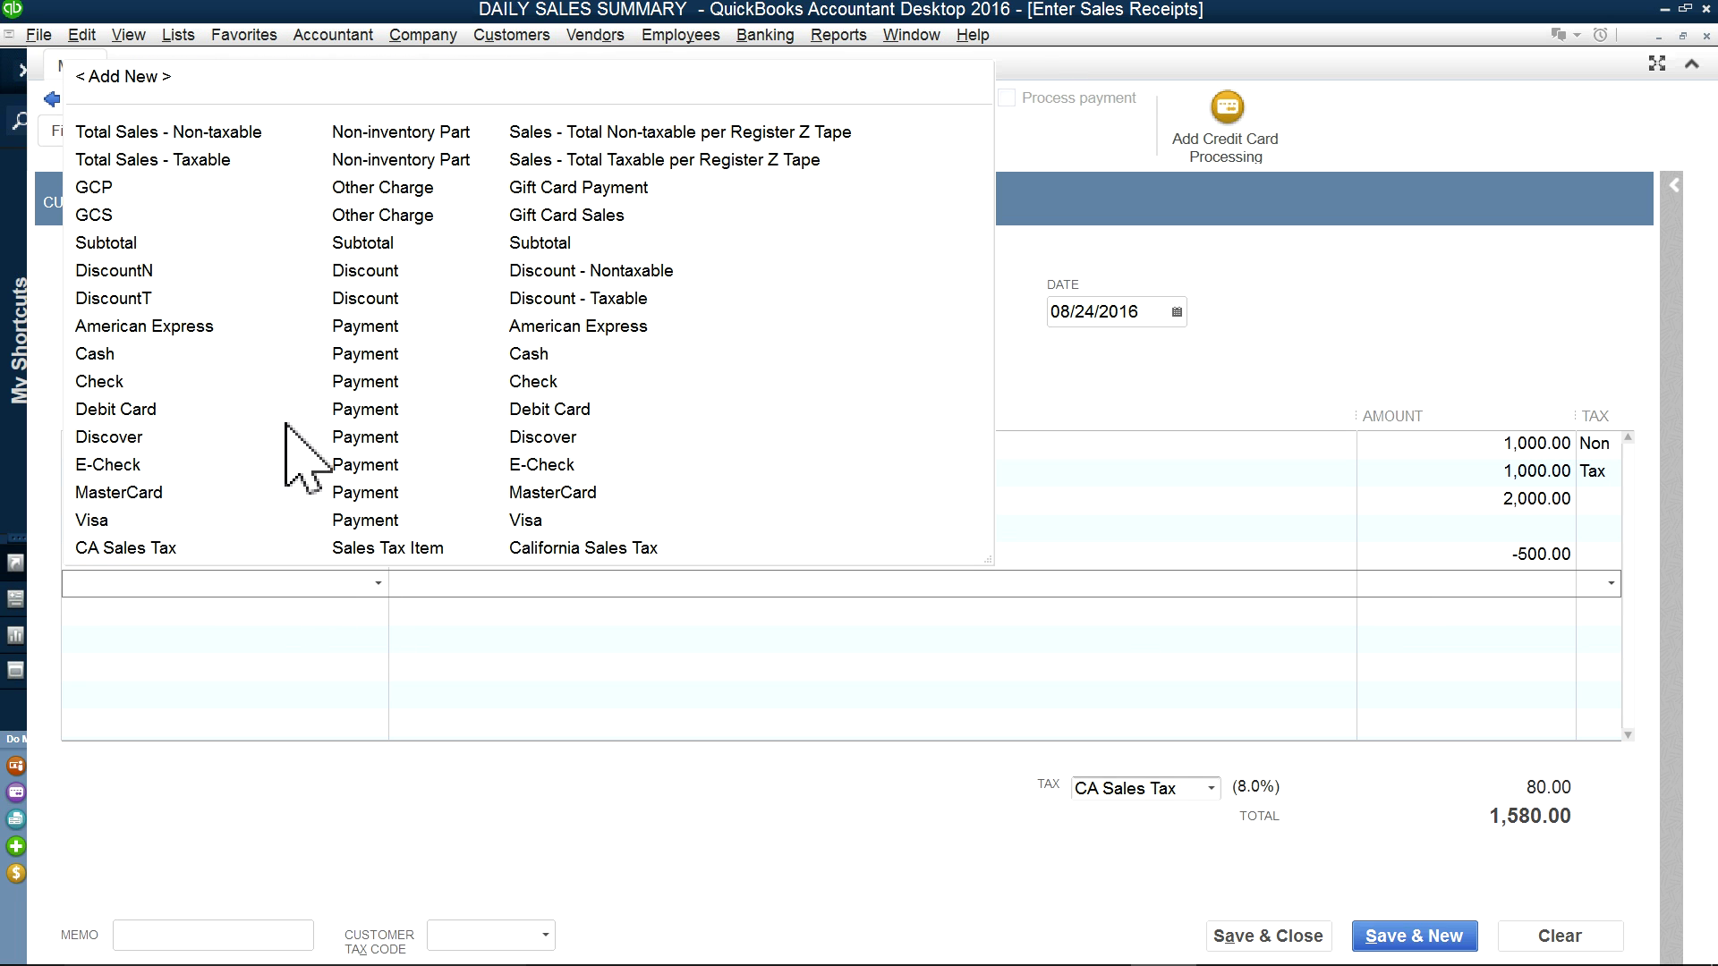
{"action": "left_click", "coordinate": [111, 356]}
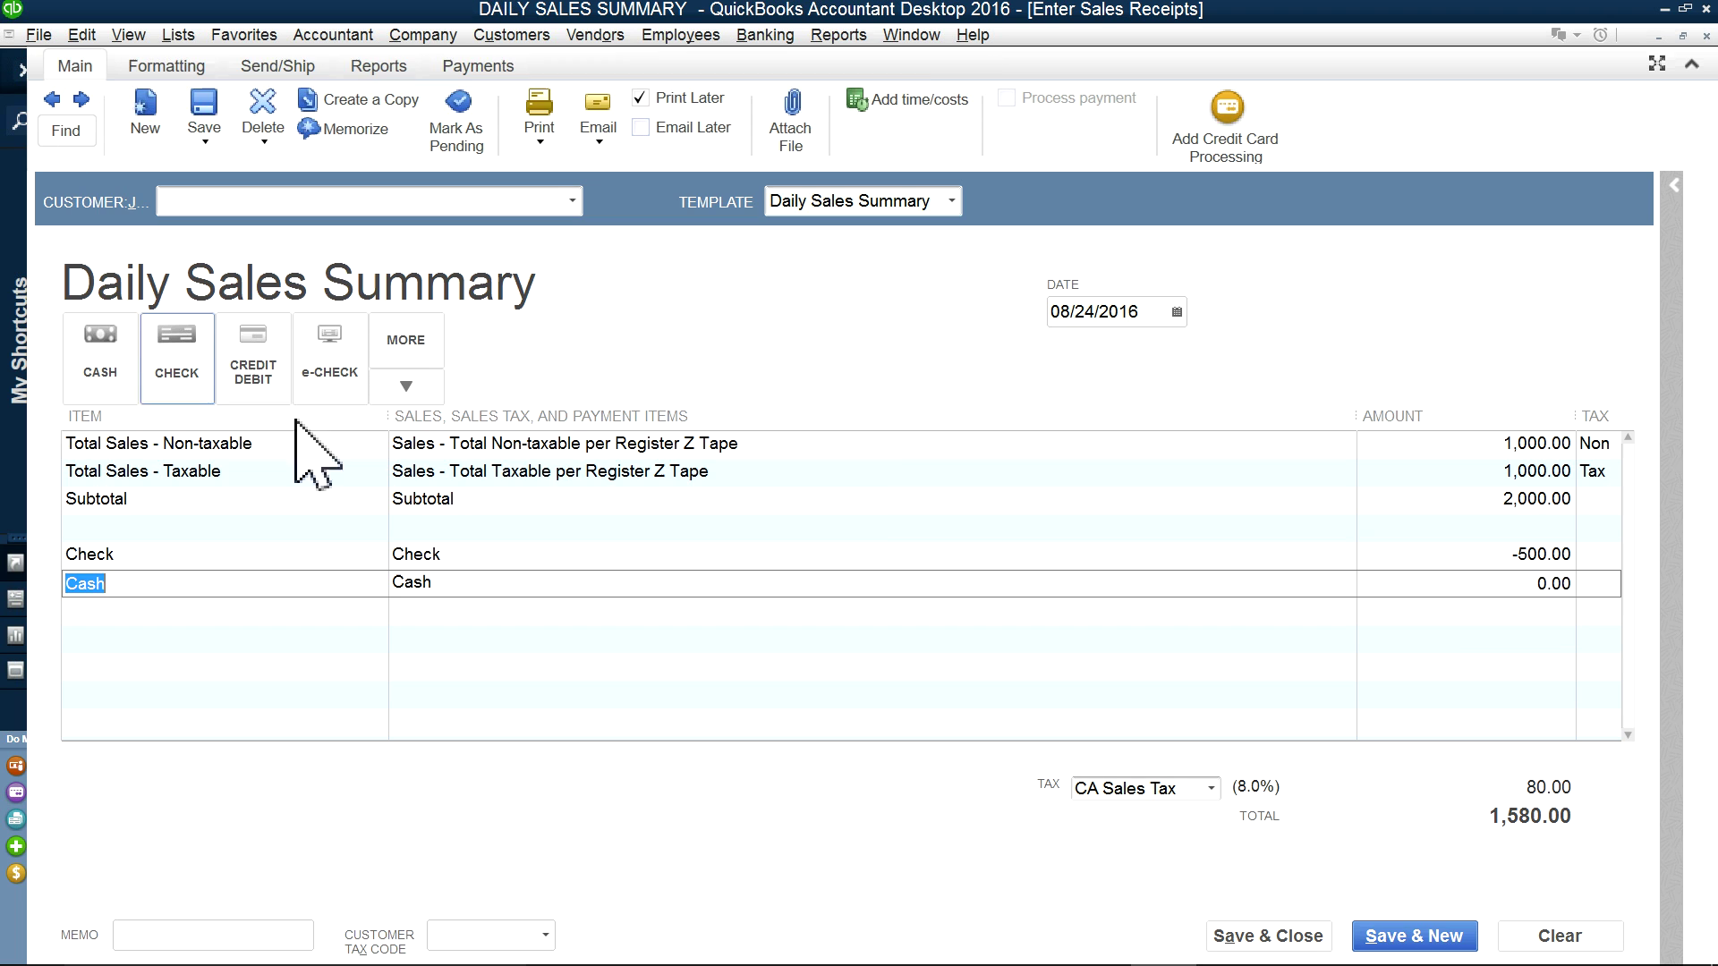
{"action": "left_click", "coordinate": [1532, 584]}
{"action": "type", "text": "-5"}
{"action": "key", "text": "Tab"}
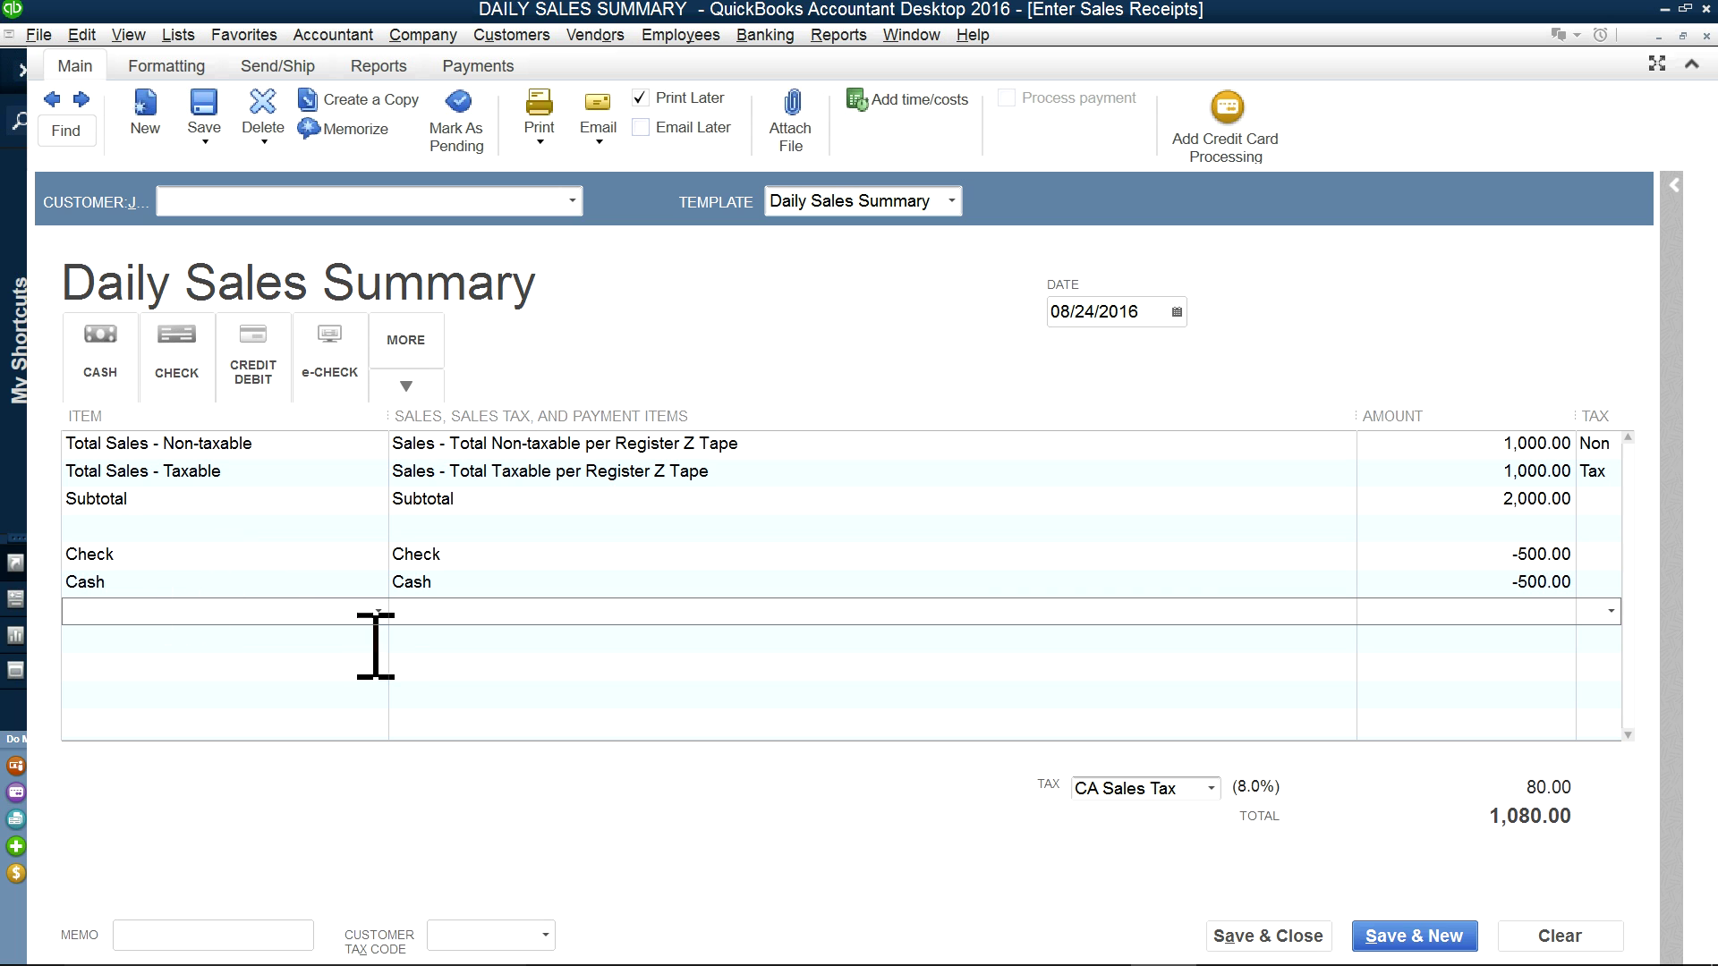
Step: Add a MasterCard payment line below the Cash line with an amount of -540
{"action": "left_click", "coordinate": [378, 611]}
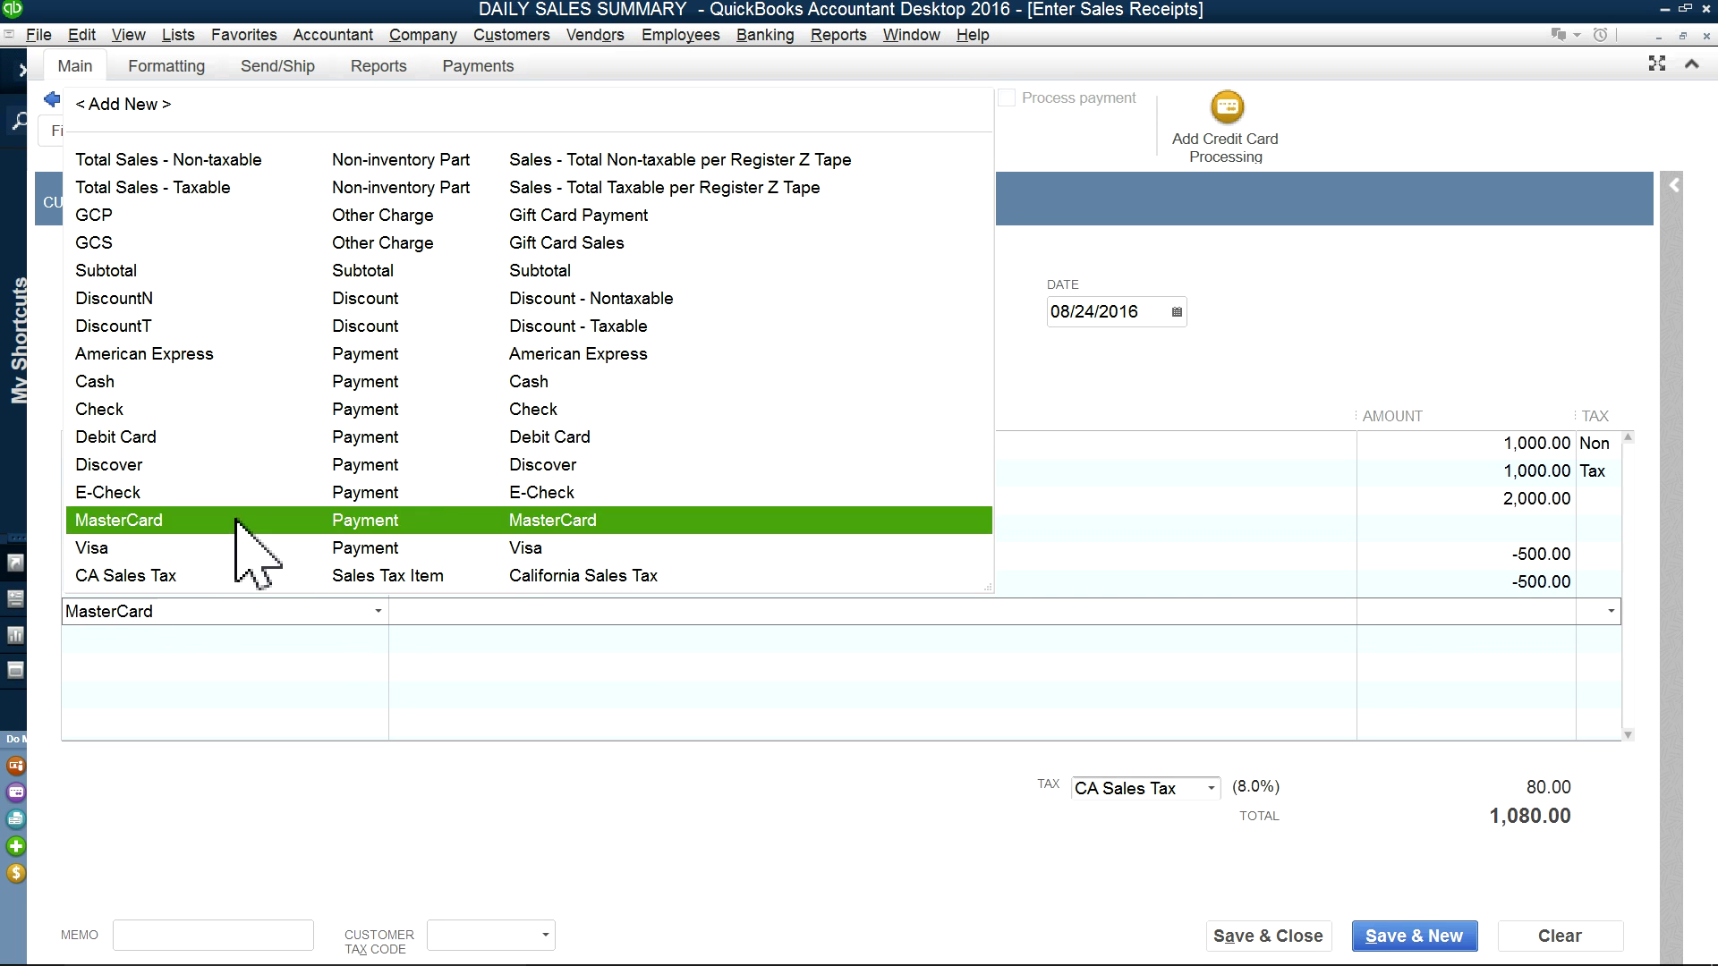
{"action": "left_click", "coordinate": [235, 520]}
{"action": "left_click", "coordinate": [1524, 614]}
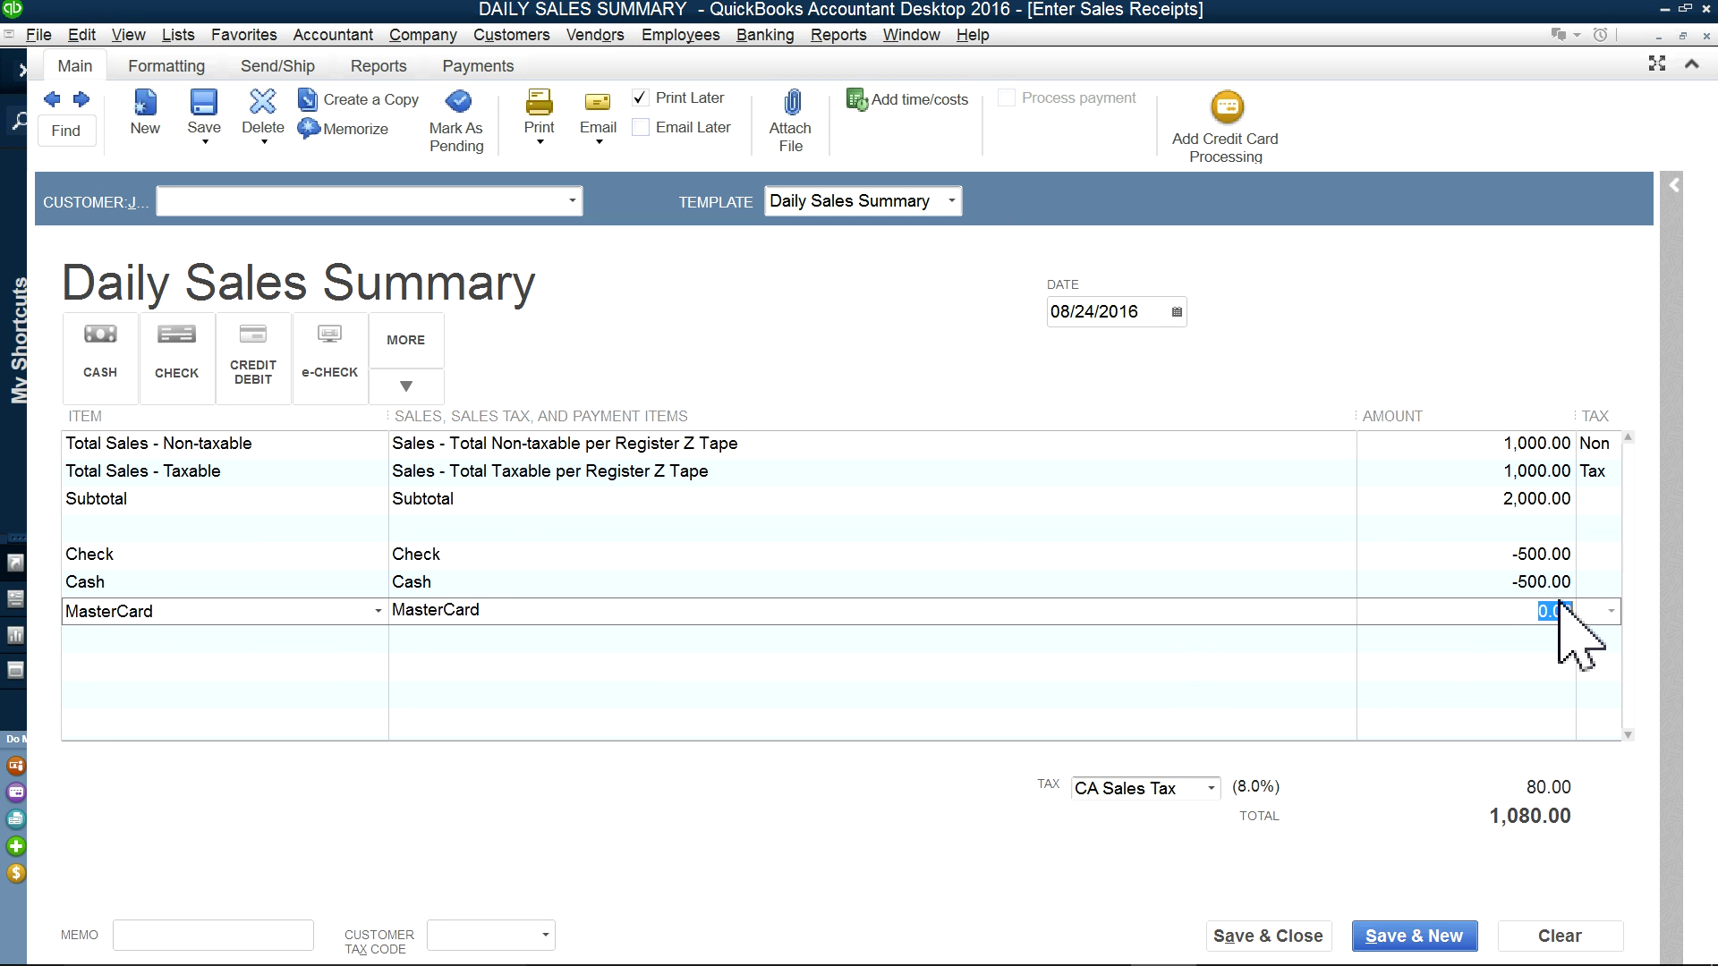
{"action": "type", "text": "-540"}
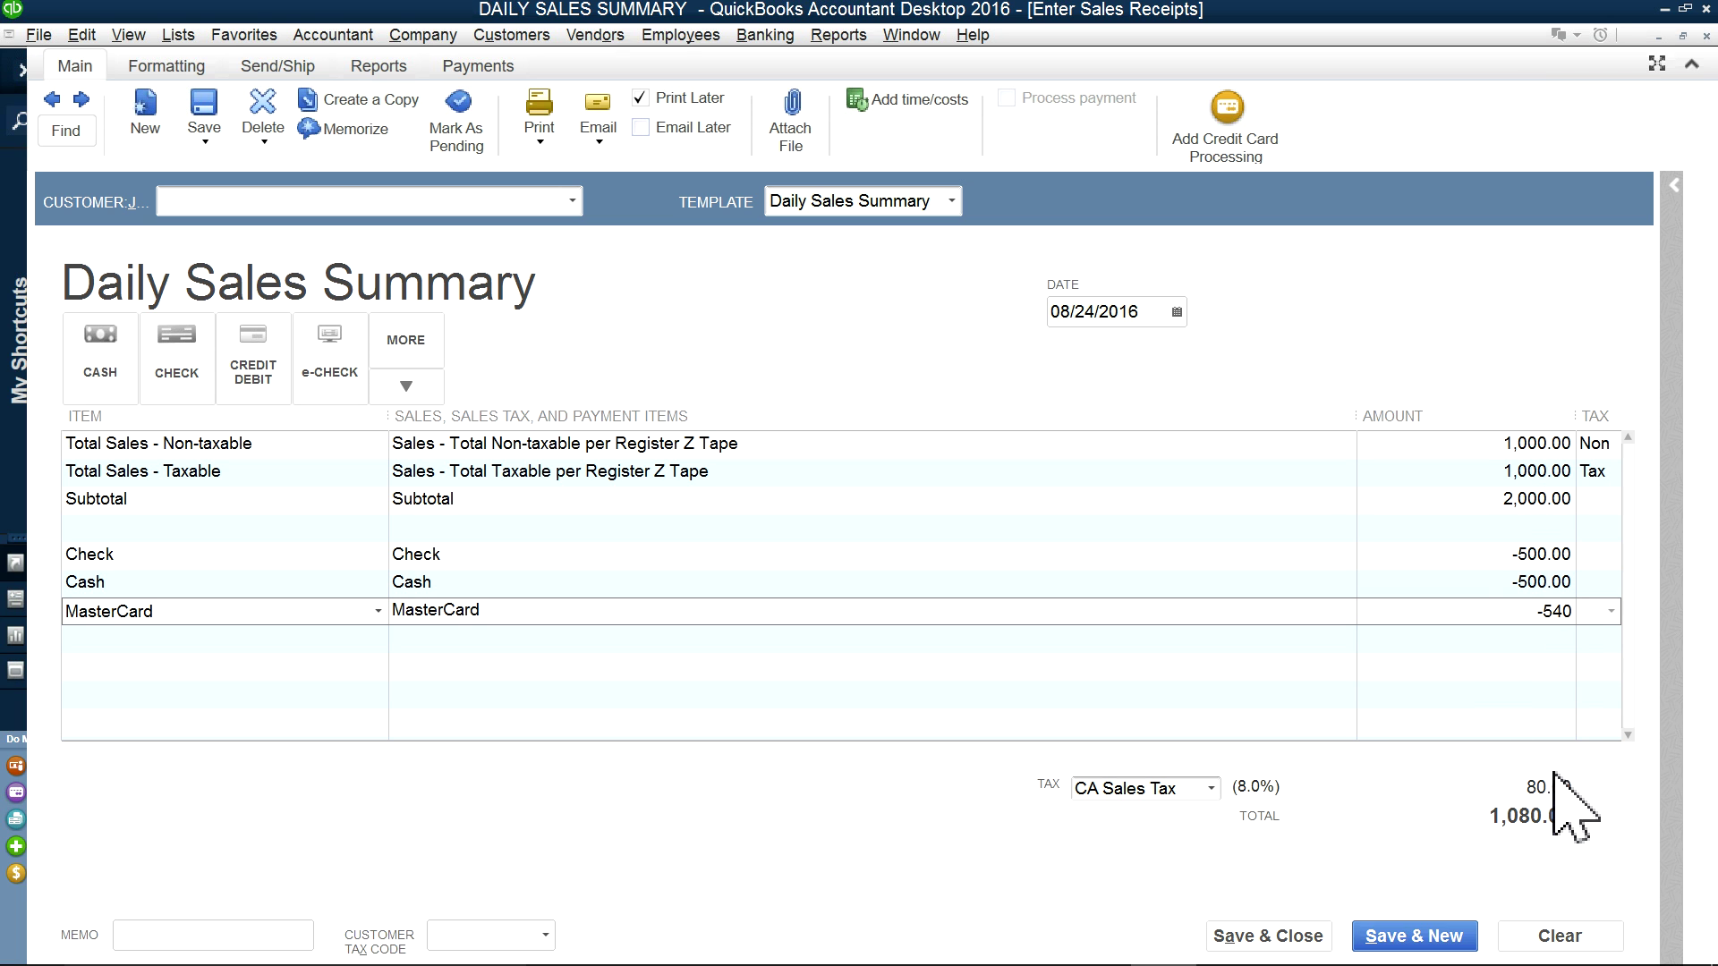
{"action": "left_click", "coordinate": [1515, 640]}
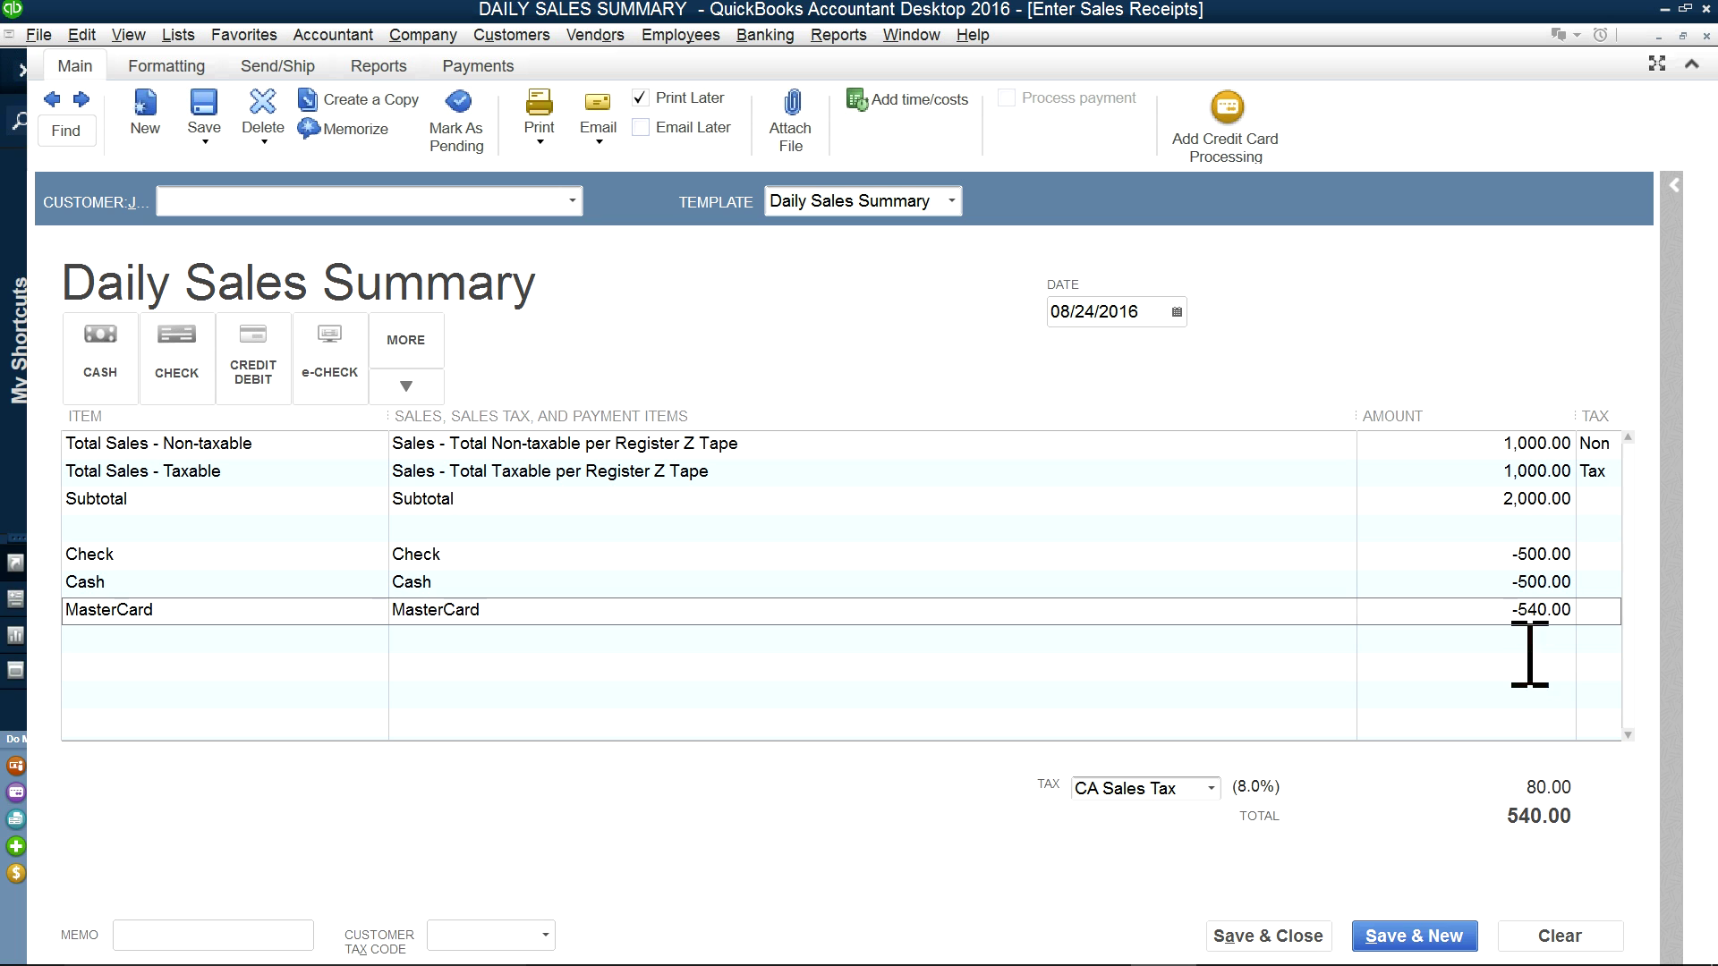
Step: Add a Visa payment line below the MasterCard line with an amount of -540
{"action": "left_click", "coordinate": [380, 638]}
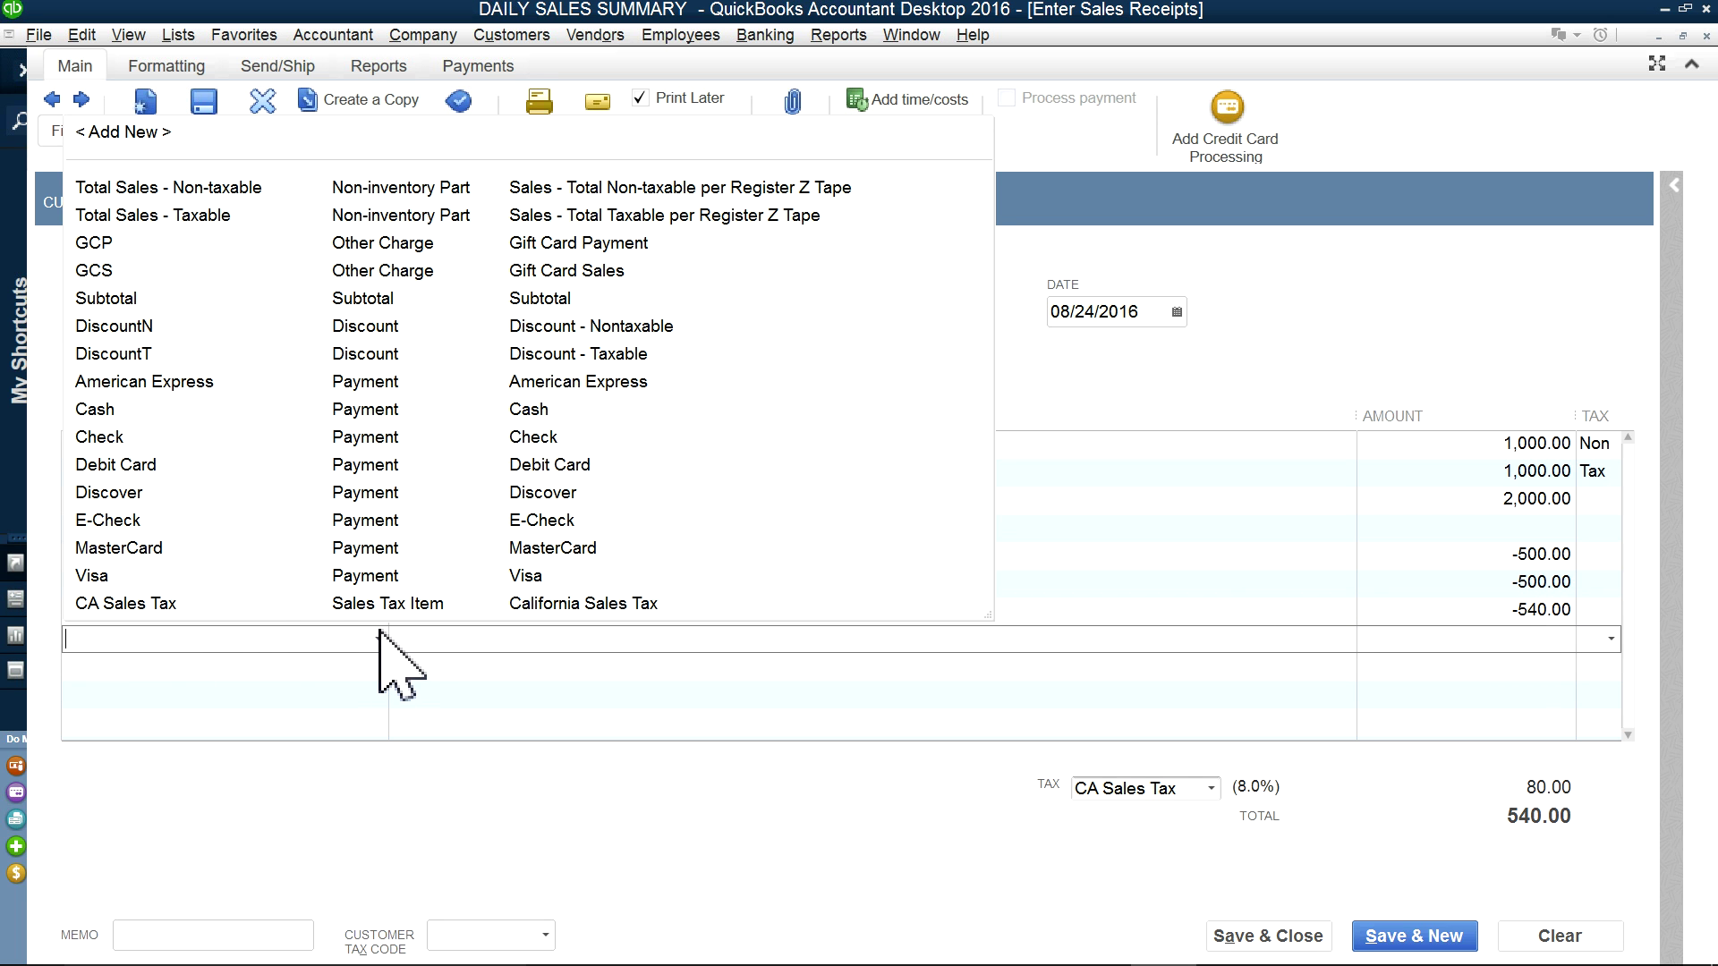
{"action": "left_click", "coordinate": [179, 593]}
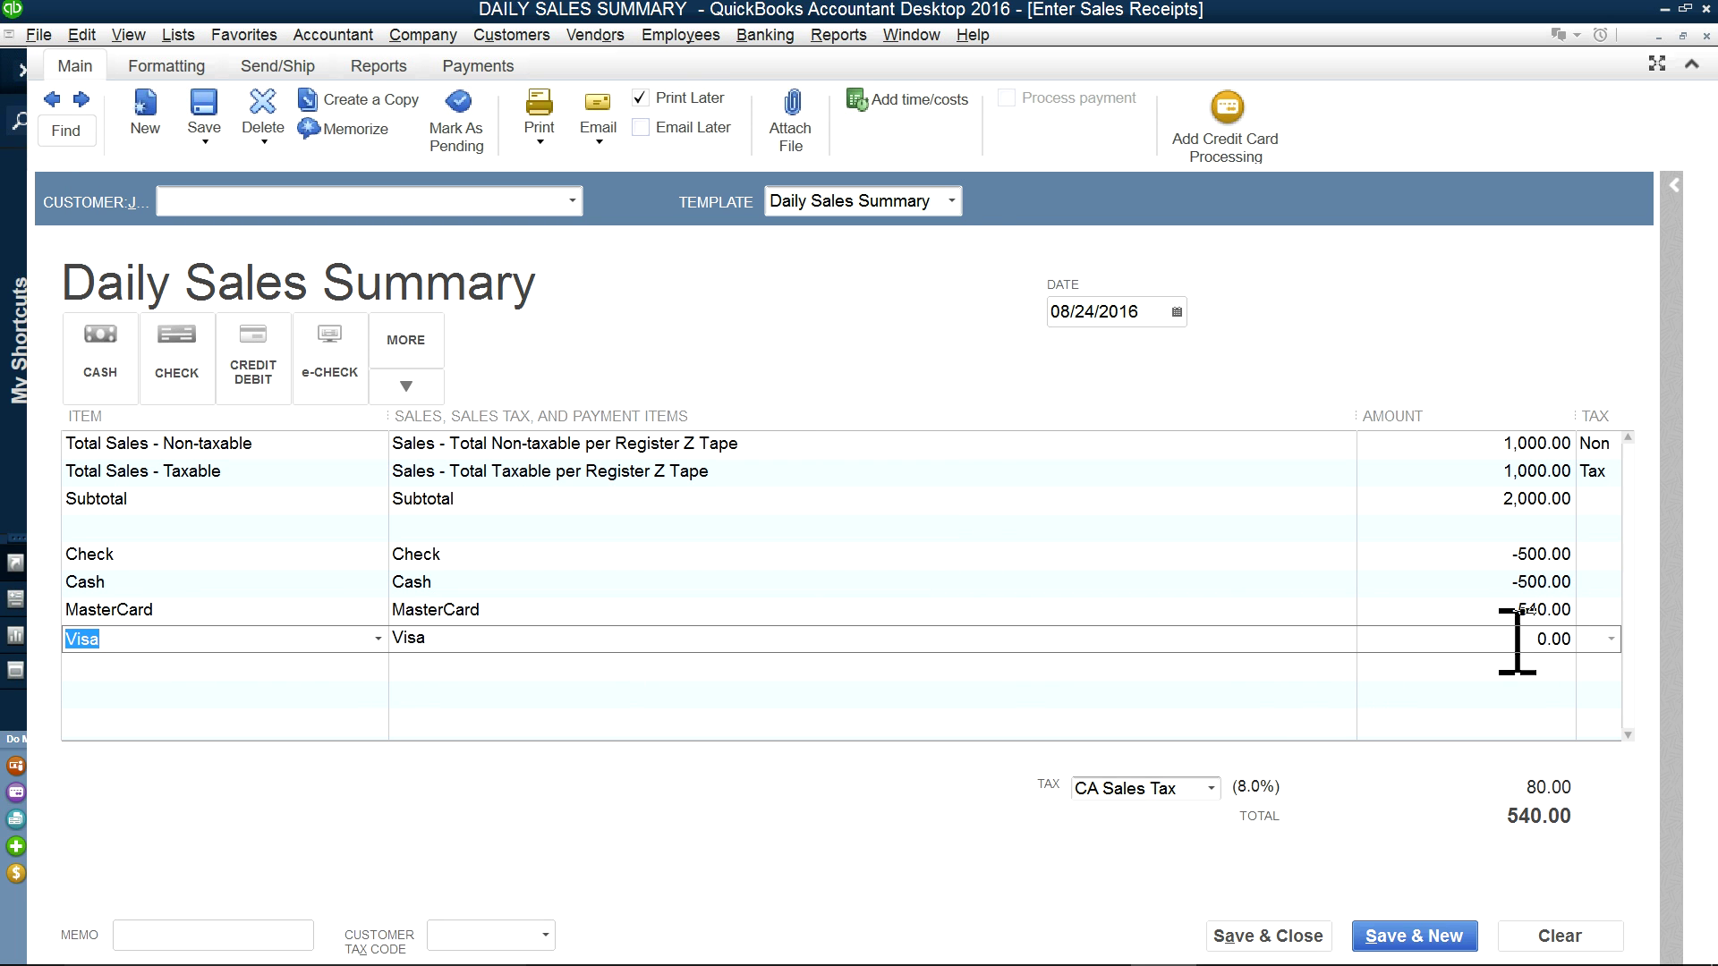
{"action": "left_click", "coordinate": [1557, 640]}
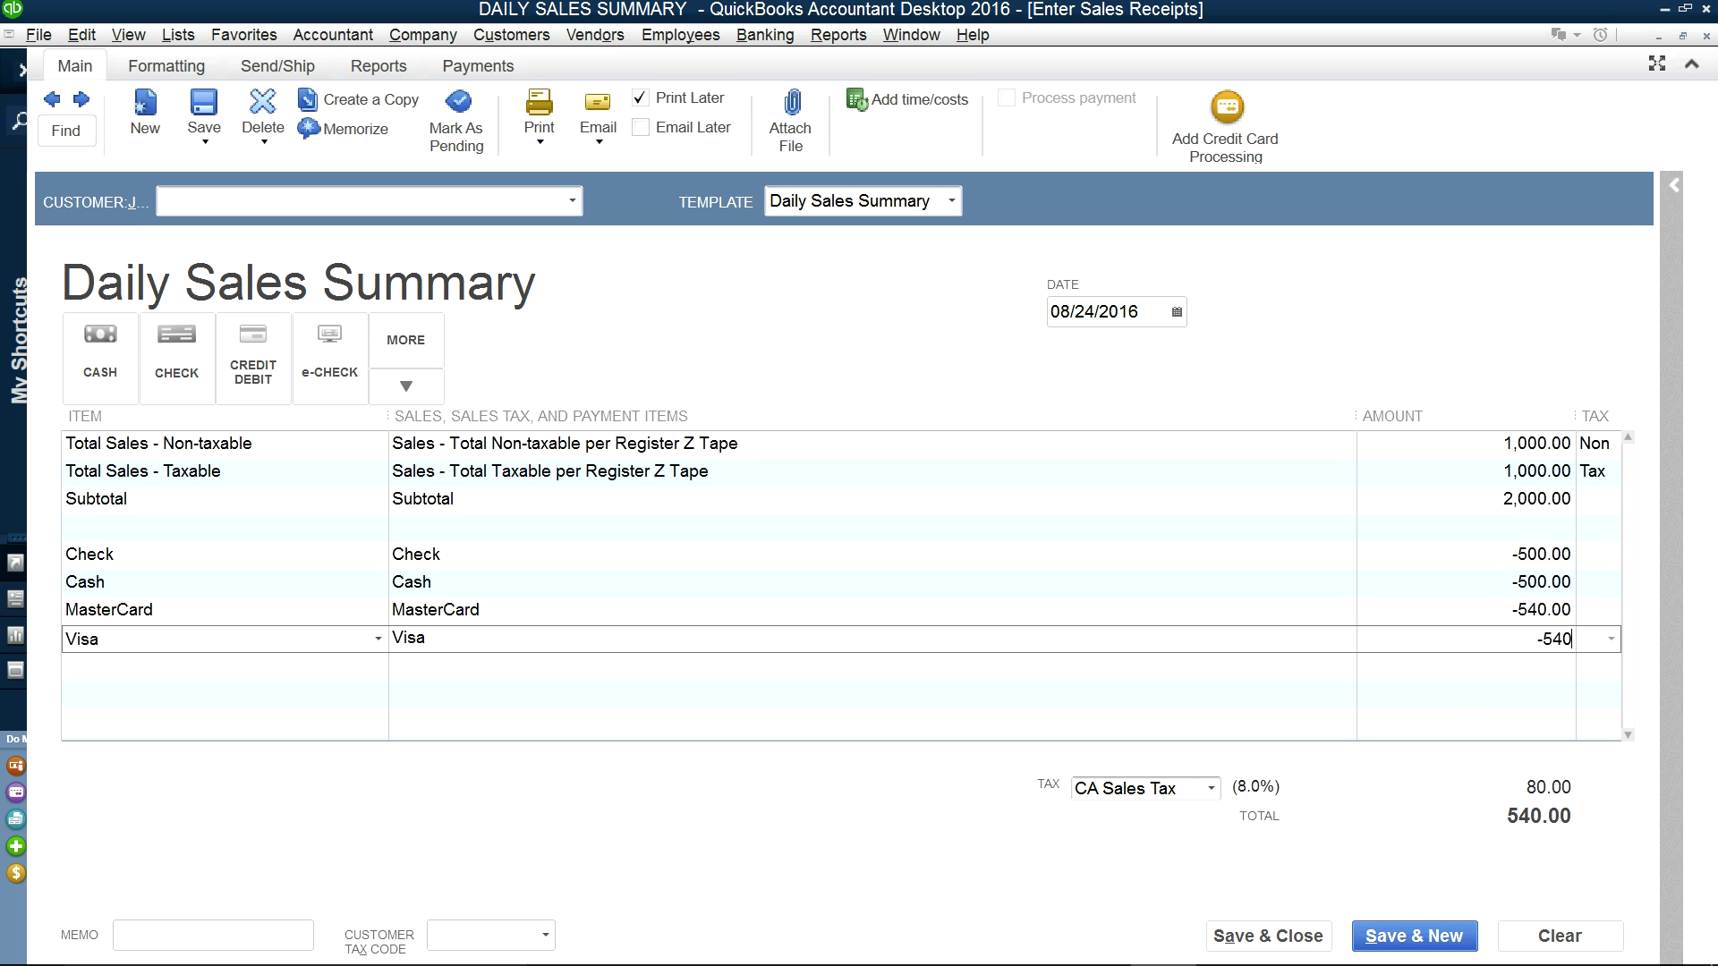
{"action": "left_click", "coordinate": [1428, 686]}
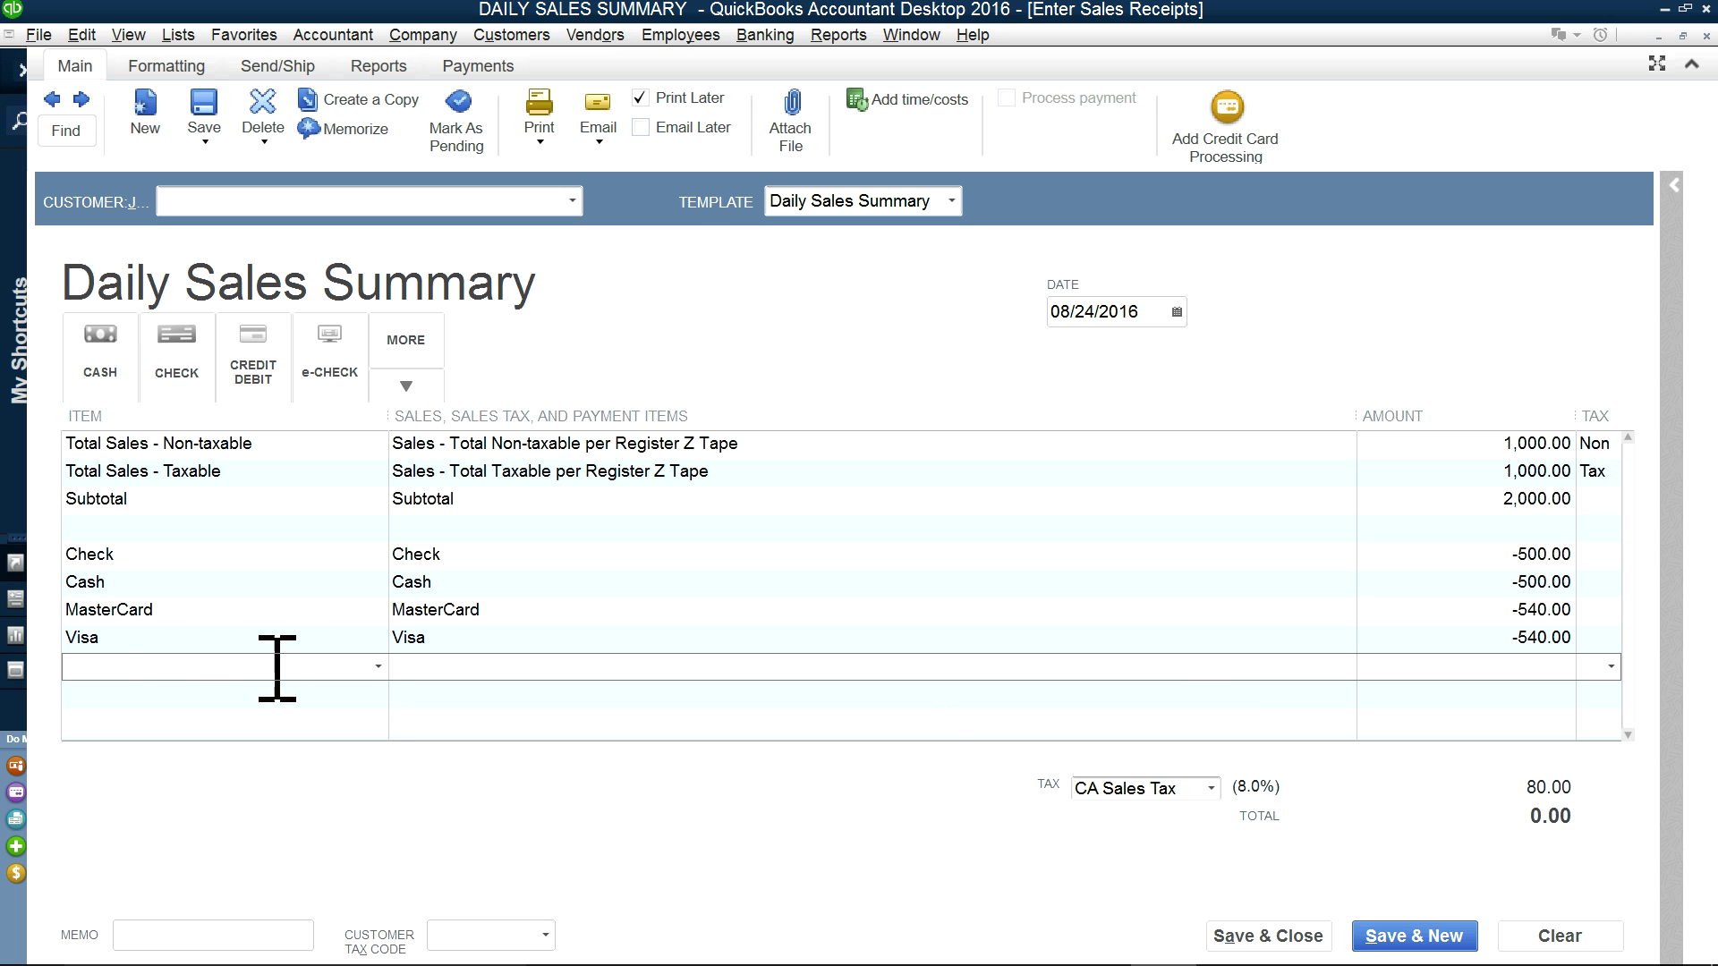
Step: Add a Subtotal line below the payment lines, and save and close the sales receipt
{"action": "left_click", "coordinate": [380, 668]}
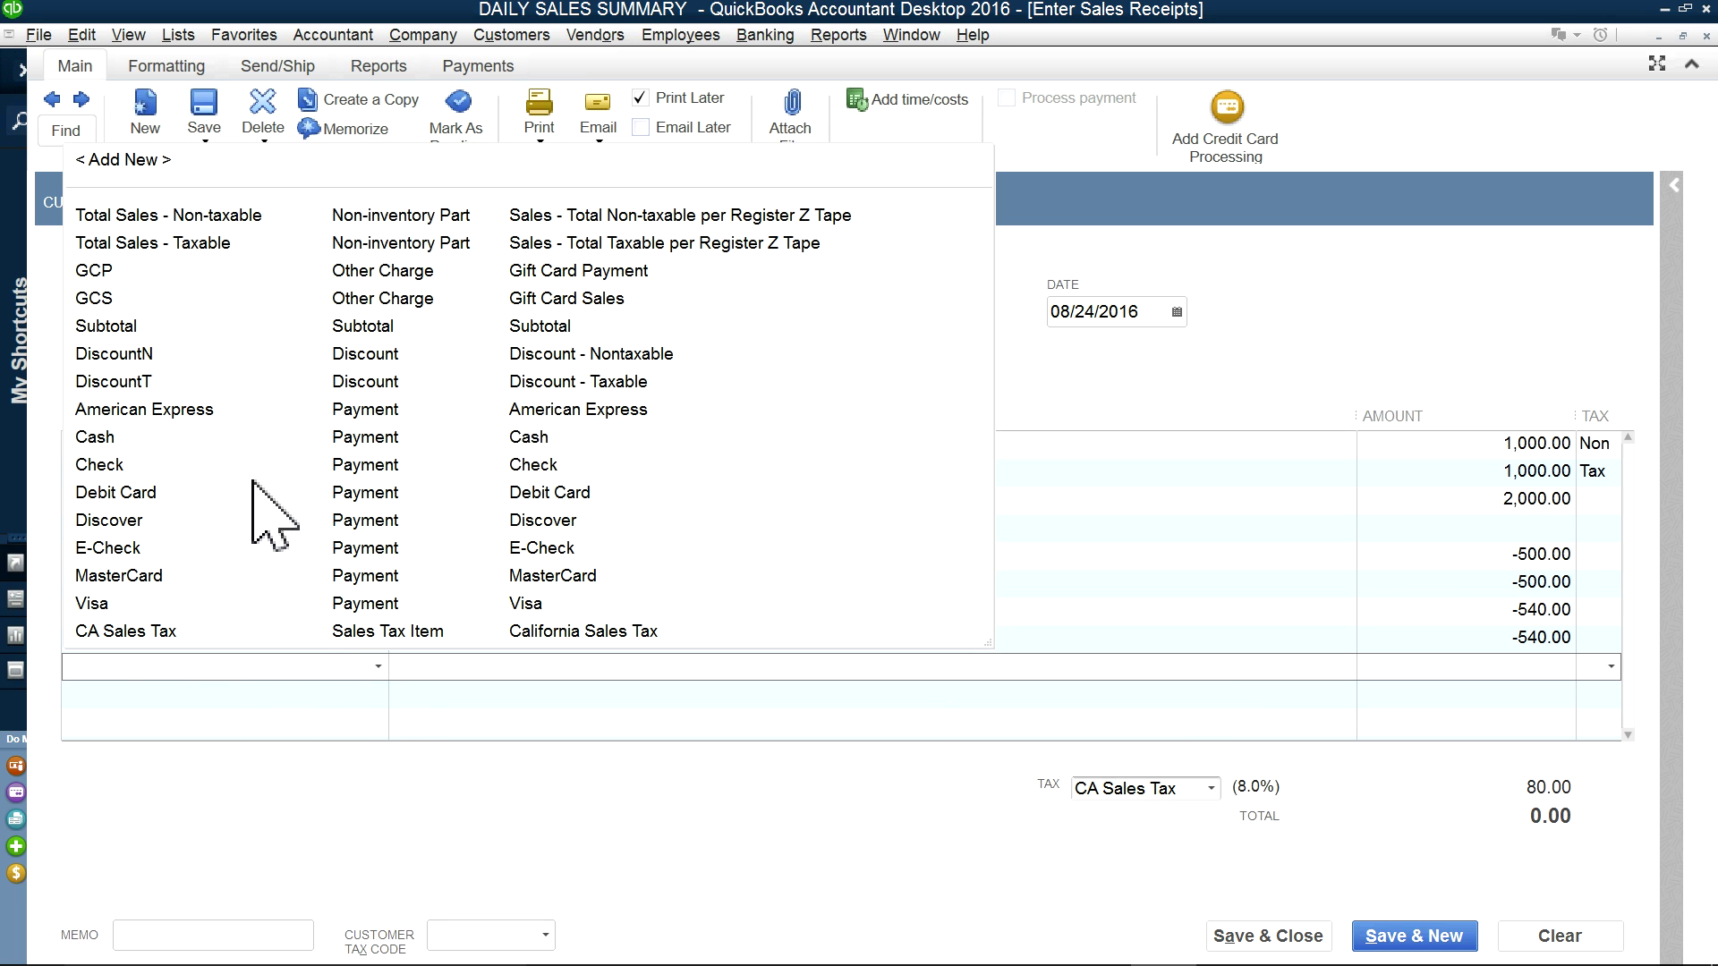
{"action": "left_click", "coordinate": [135, 327]}
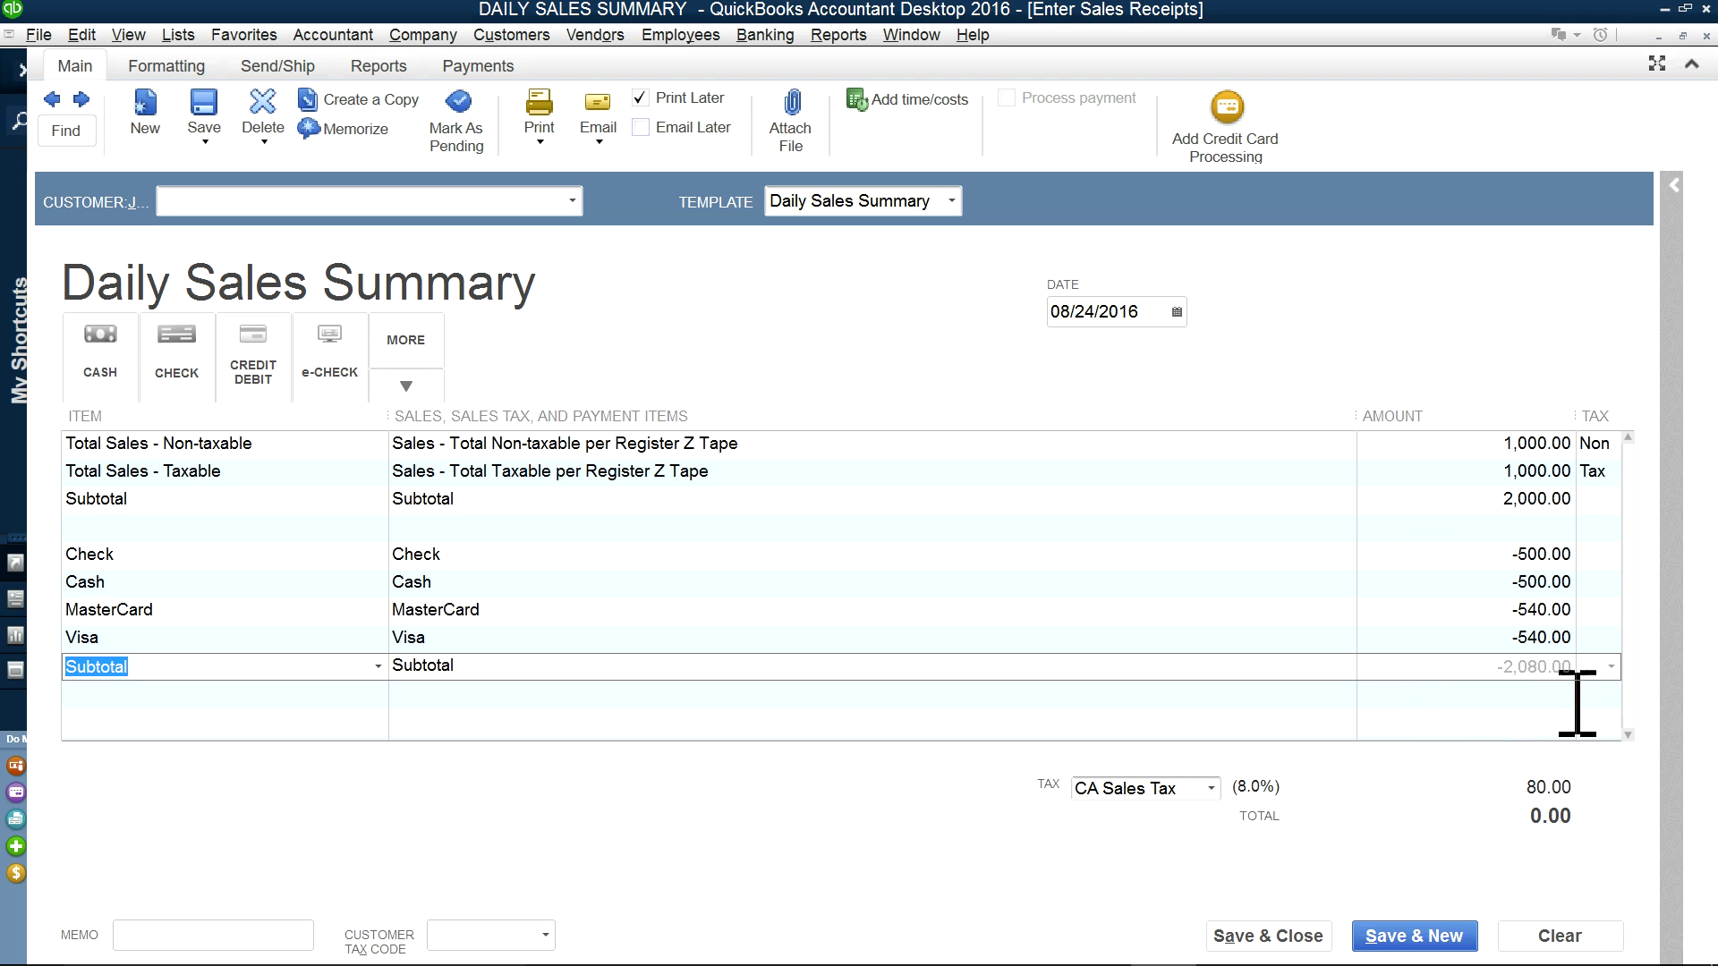
{"action": "left_click", "coordinate": [1557, 723]}
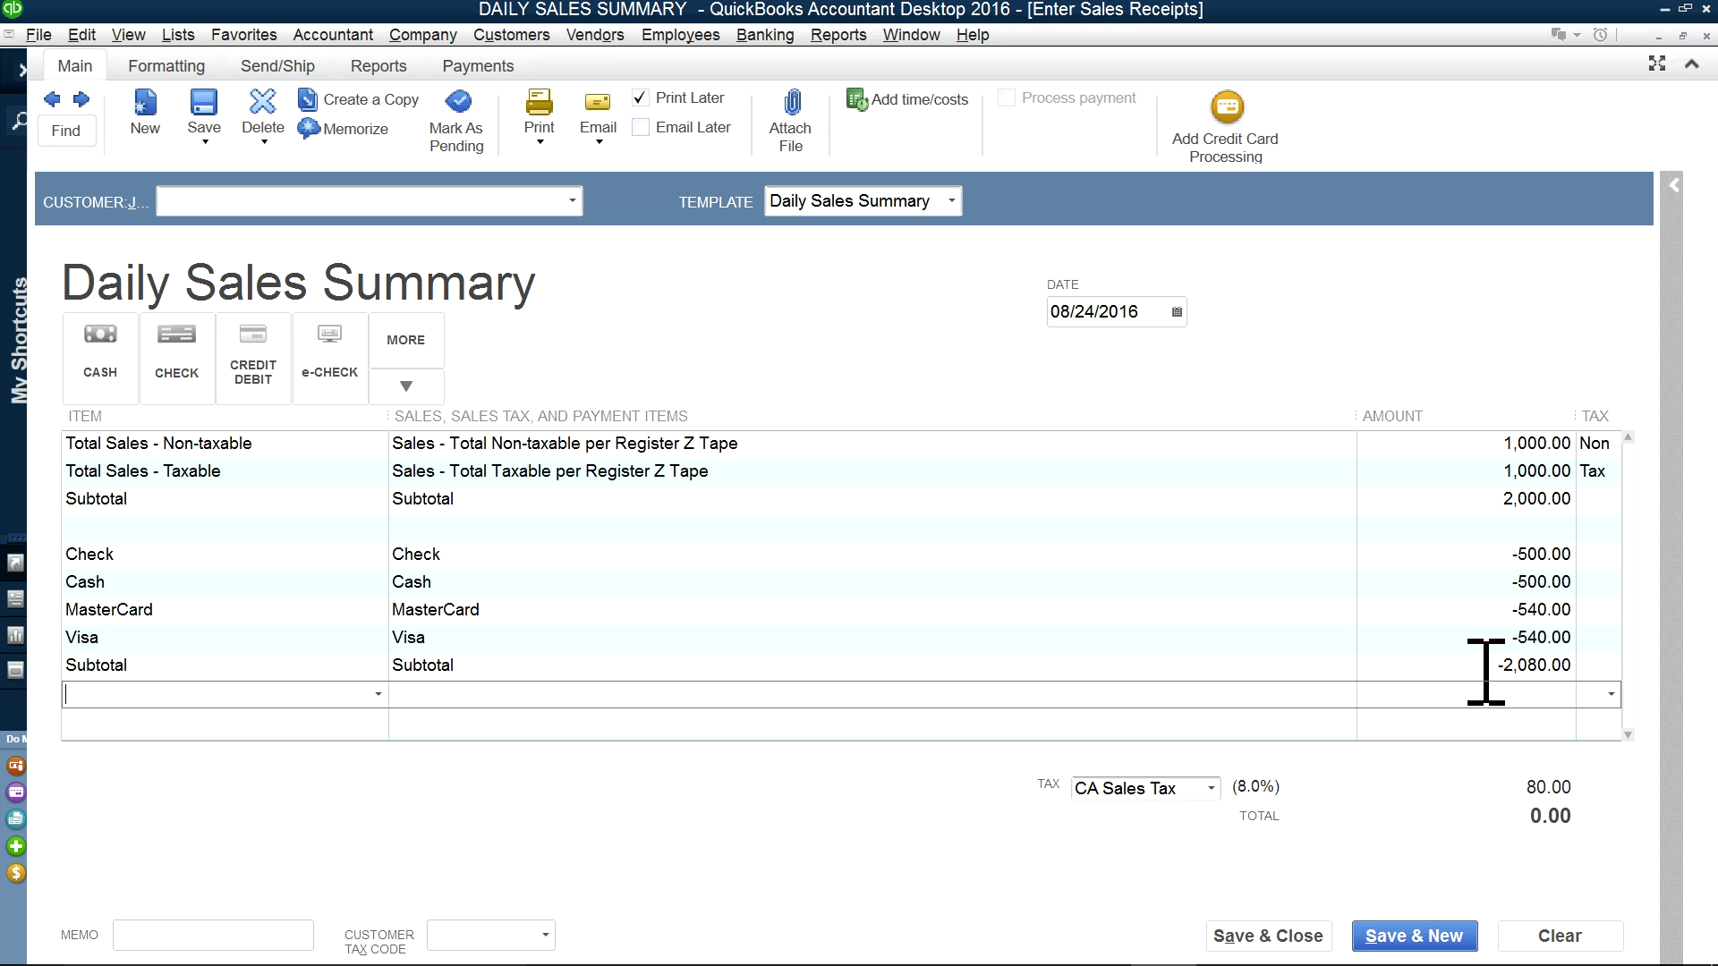
{"action": "left_click", "coordinate": [1258, 940]}
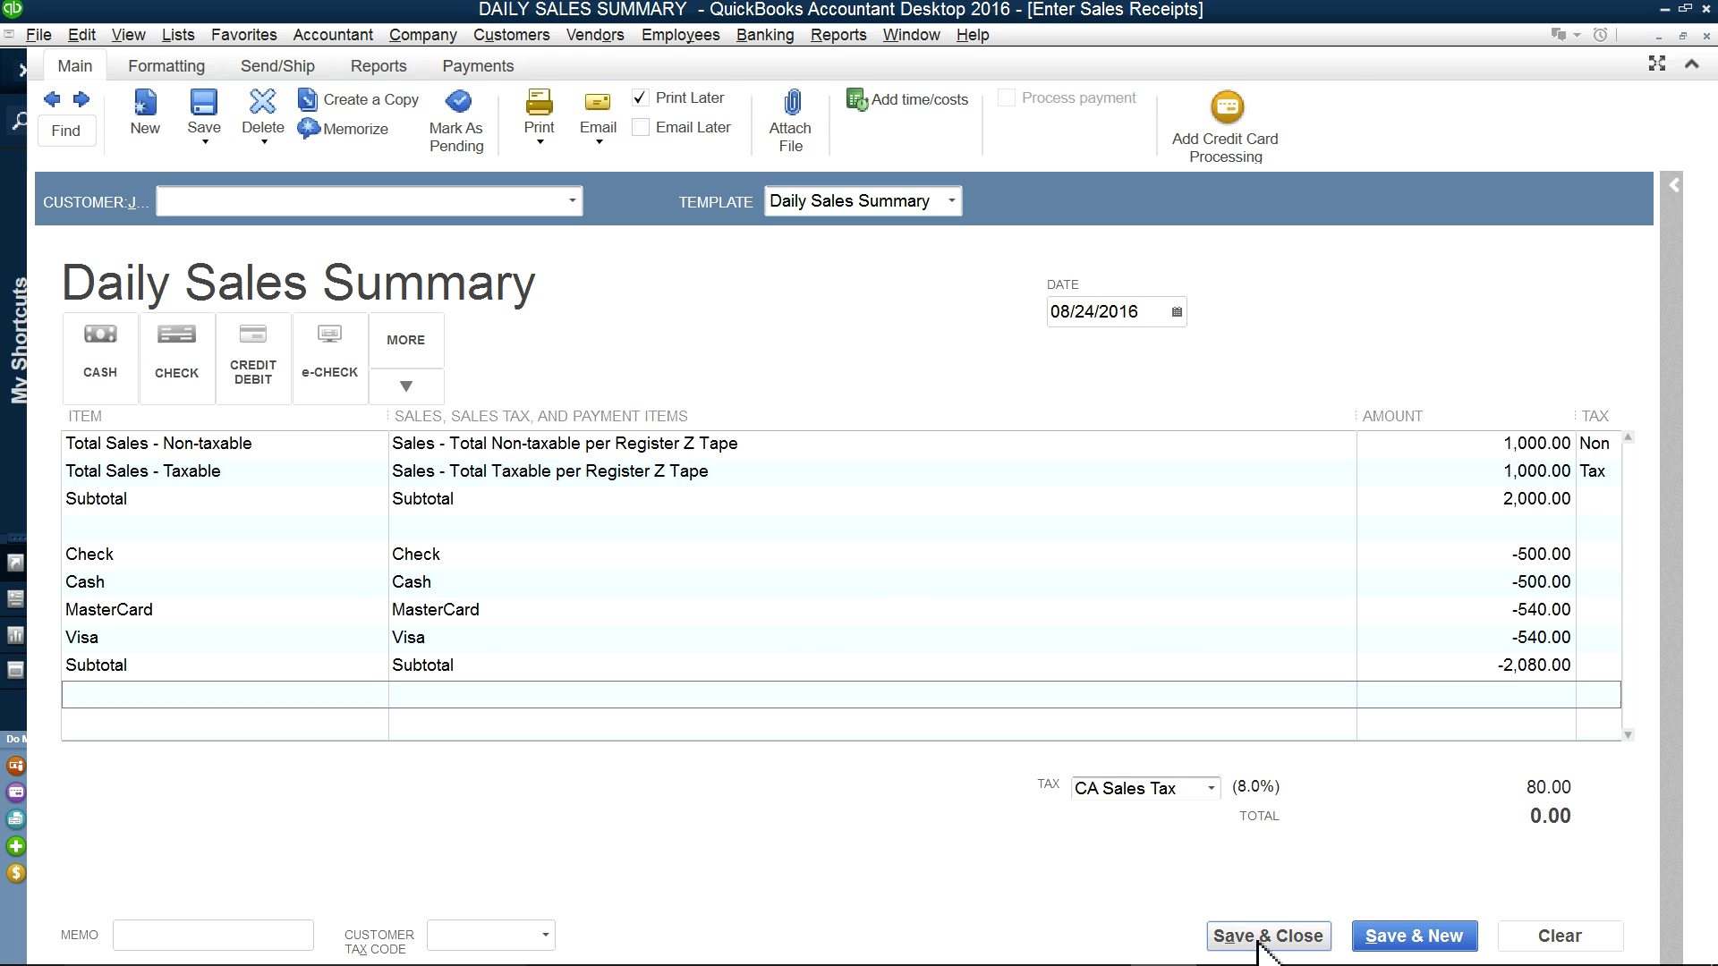
Step: Open the Profit & Loss Standard report to check the income recorded from the daily sales summary
{"action": "left_click", "coordinate": [832, 37]}
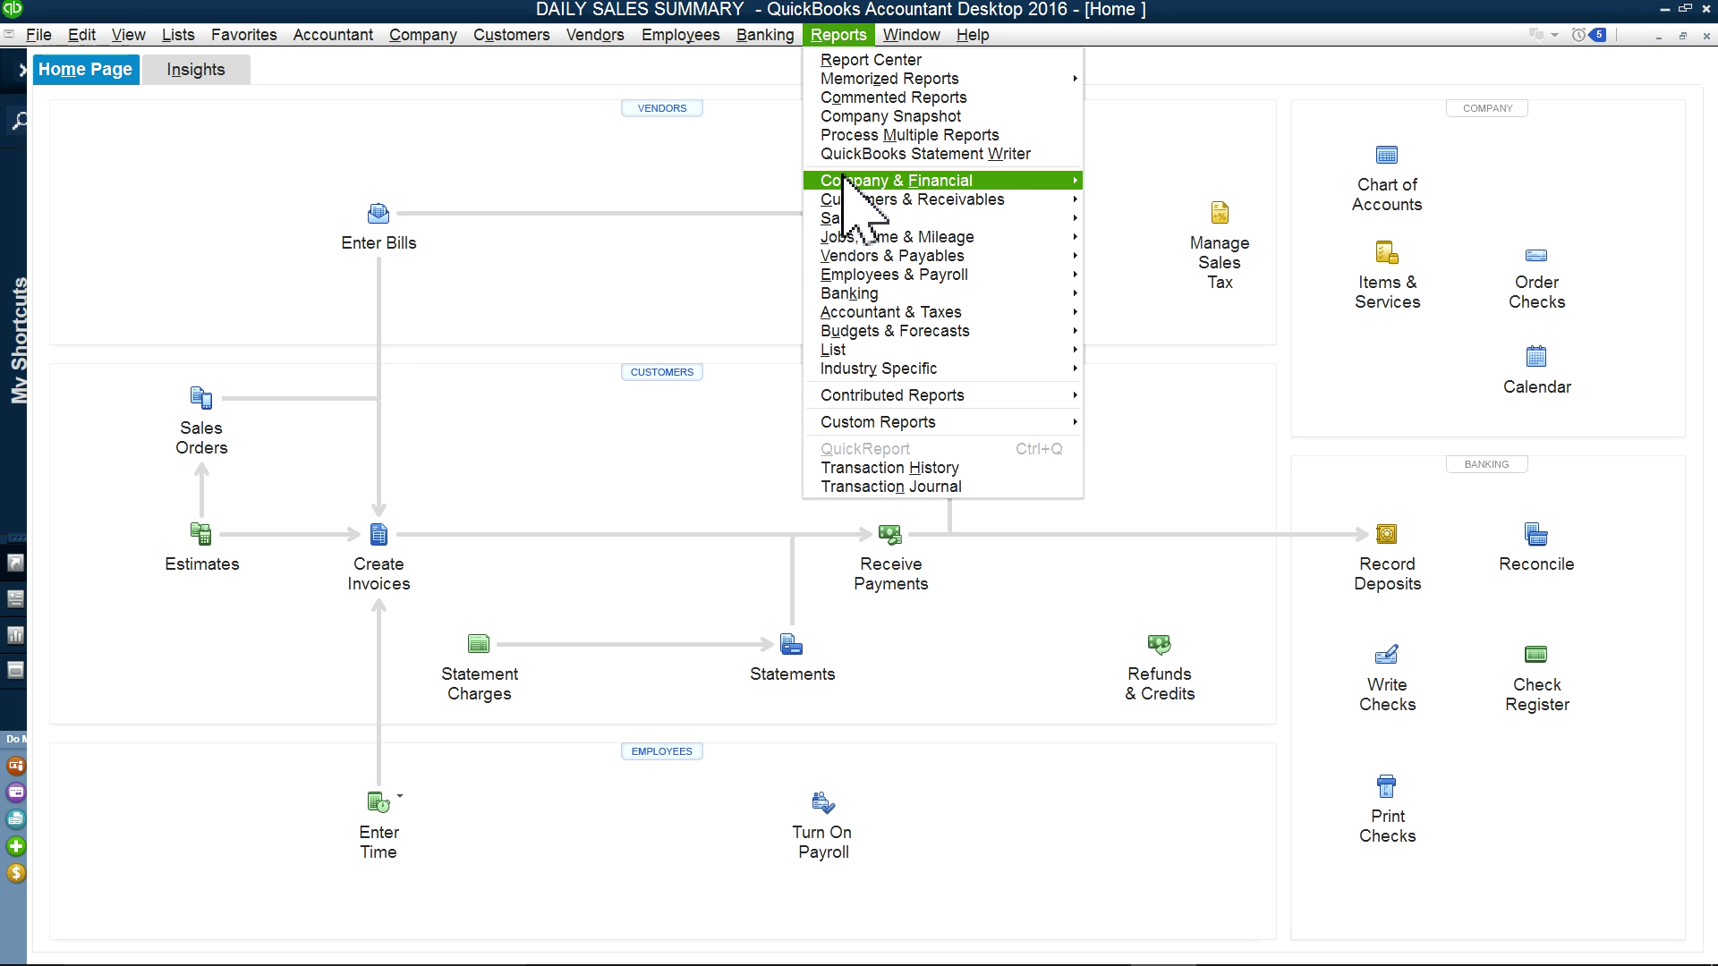
{"action": "mouse_move", "coordinate": [837, 183]}
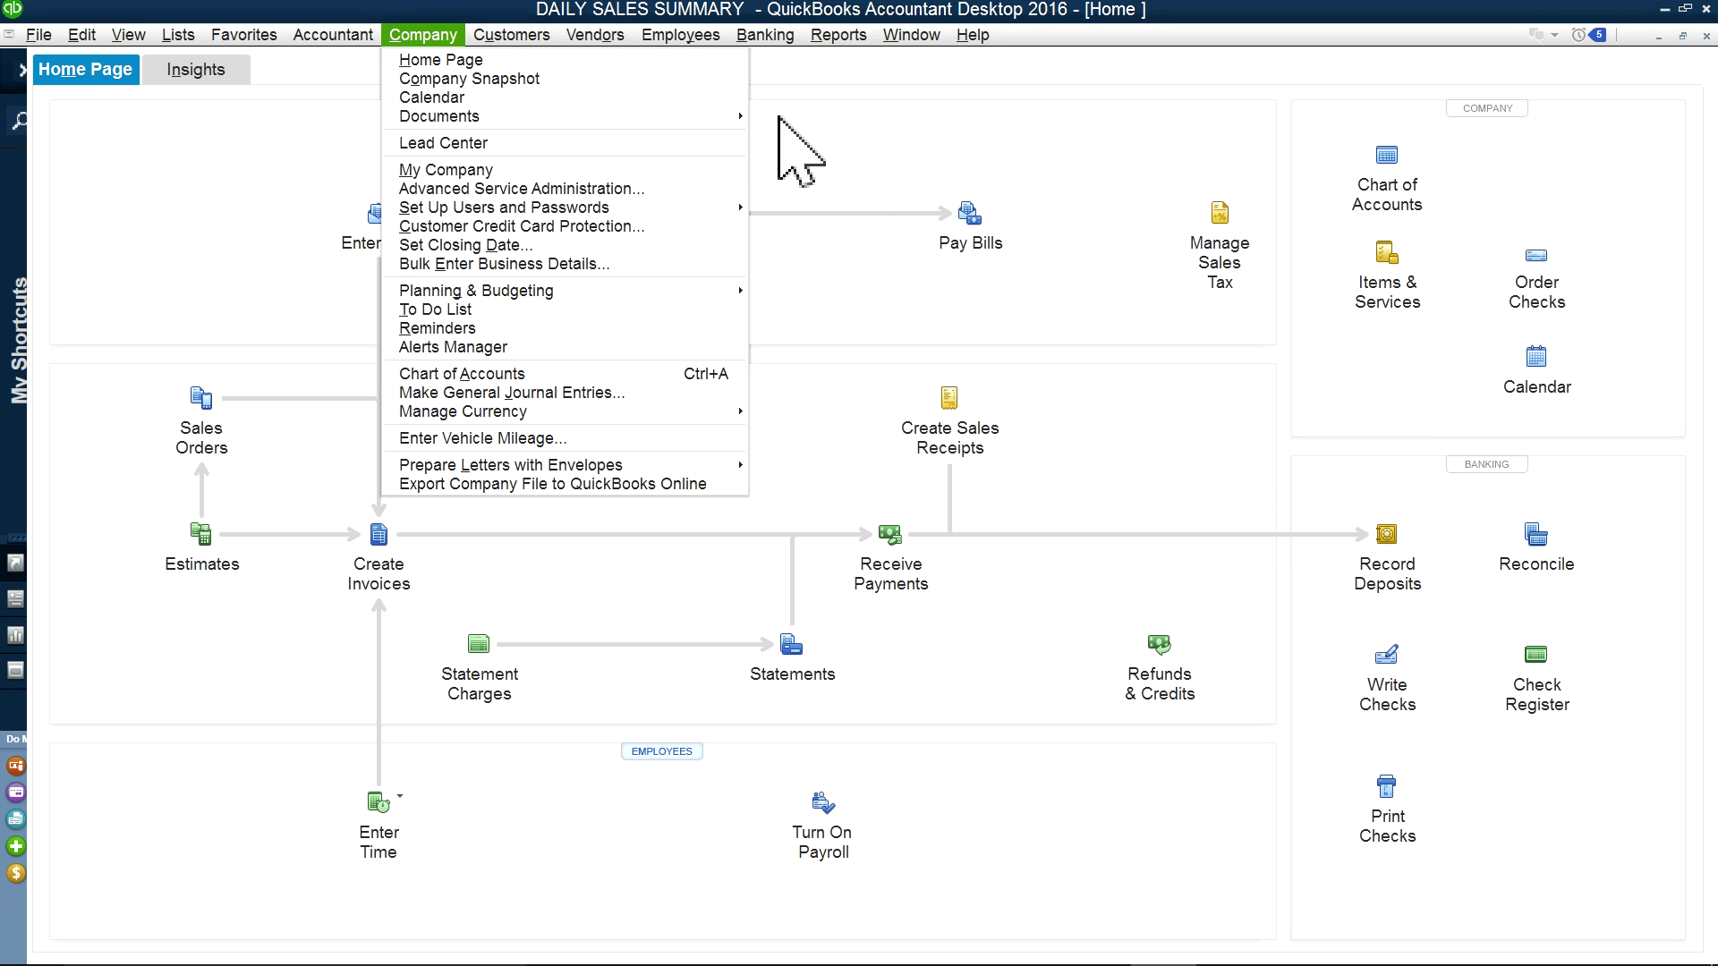
{"action": "mouse_move", "coordinate": [767, 38]}
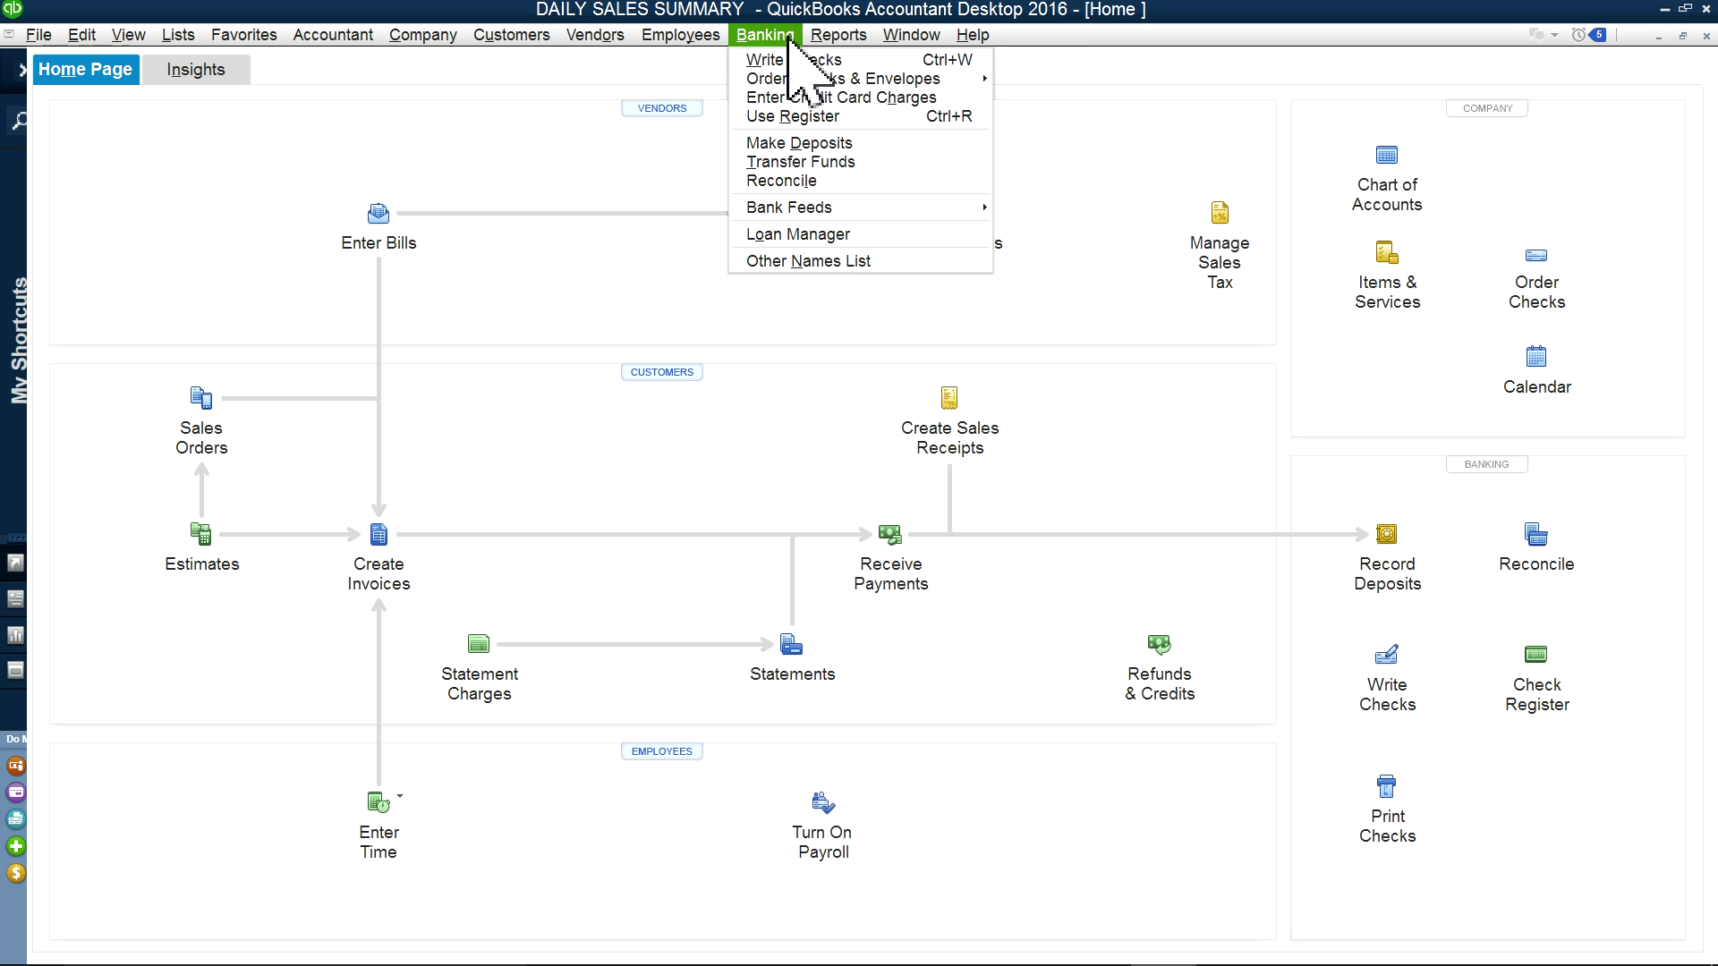
{"action": "mouse_move", "coordinate": [838, 35]}
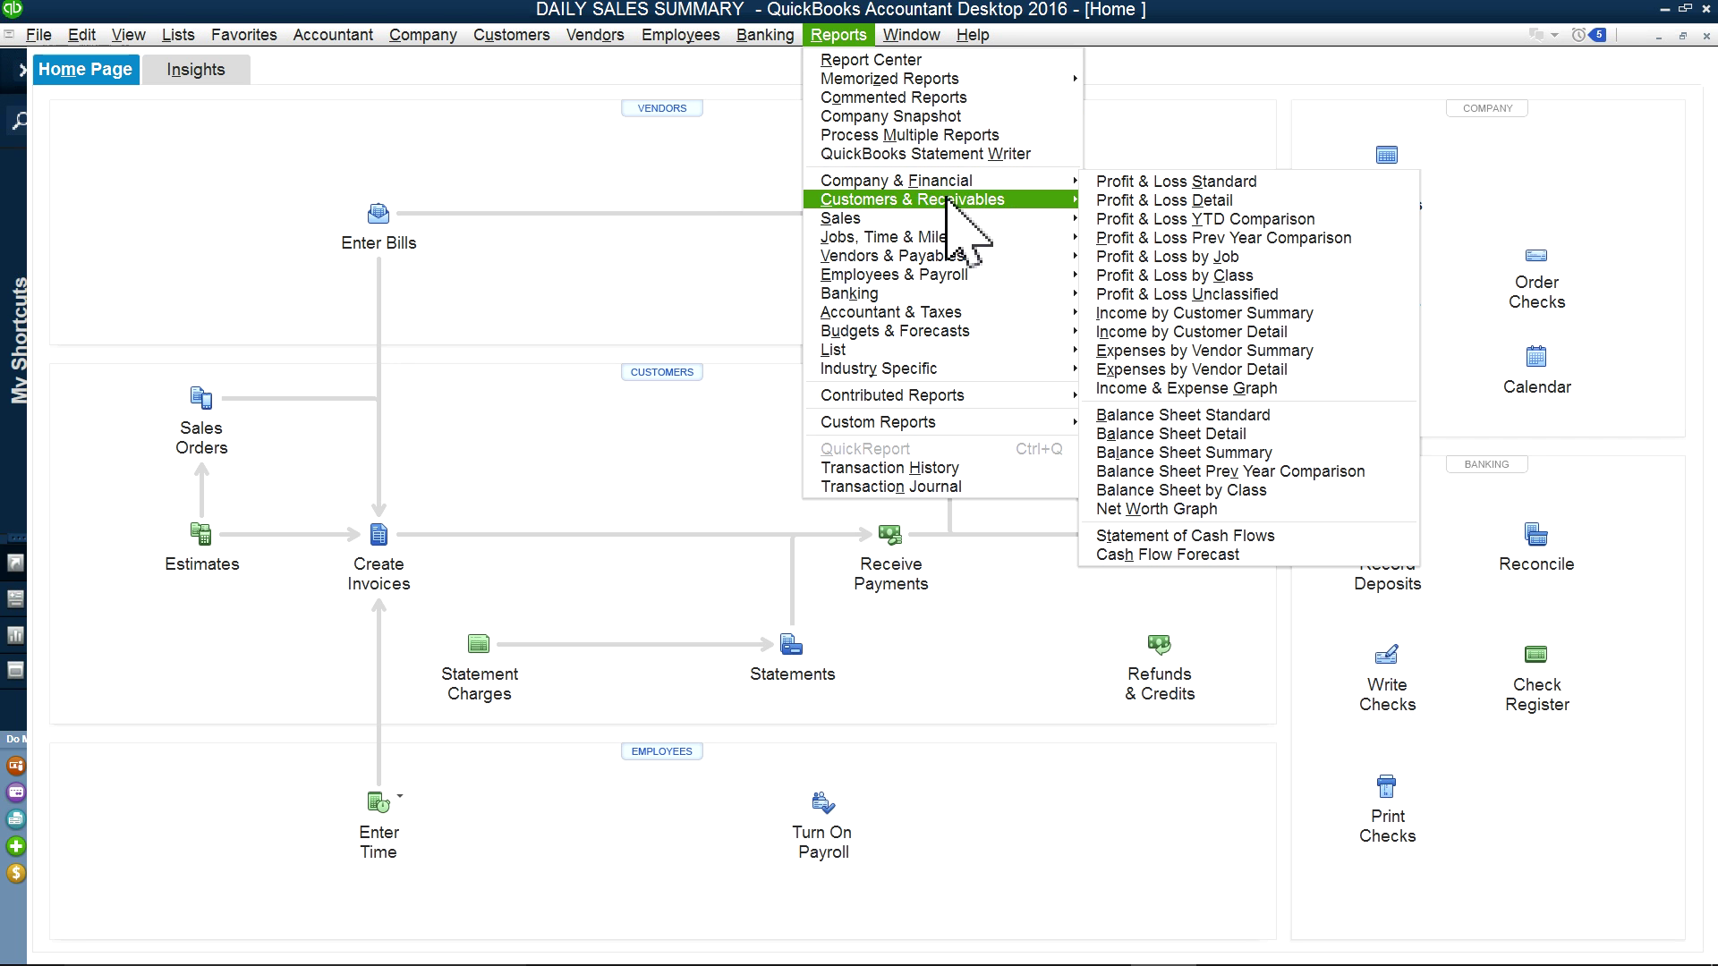
{"action": "left_click", "coordinate": [1180, 182]}
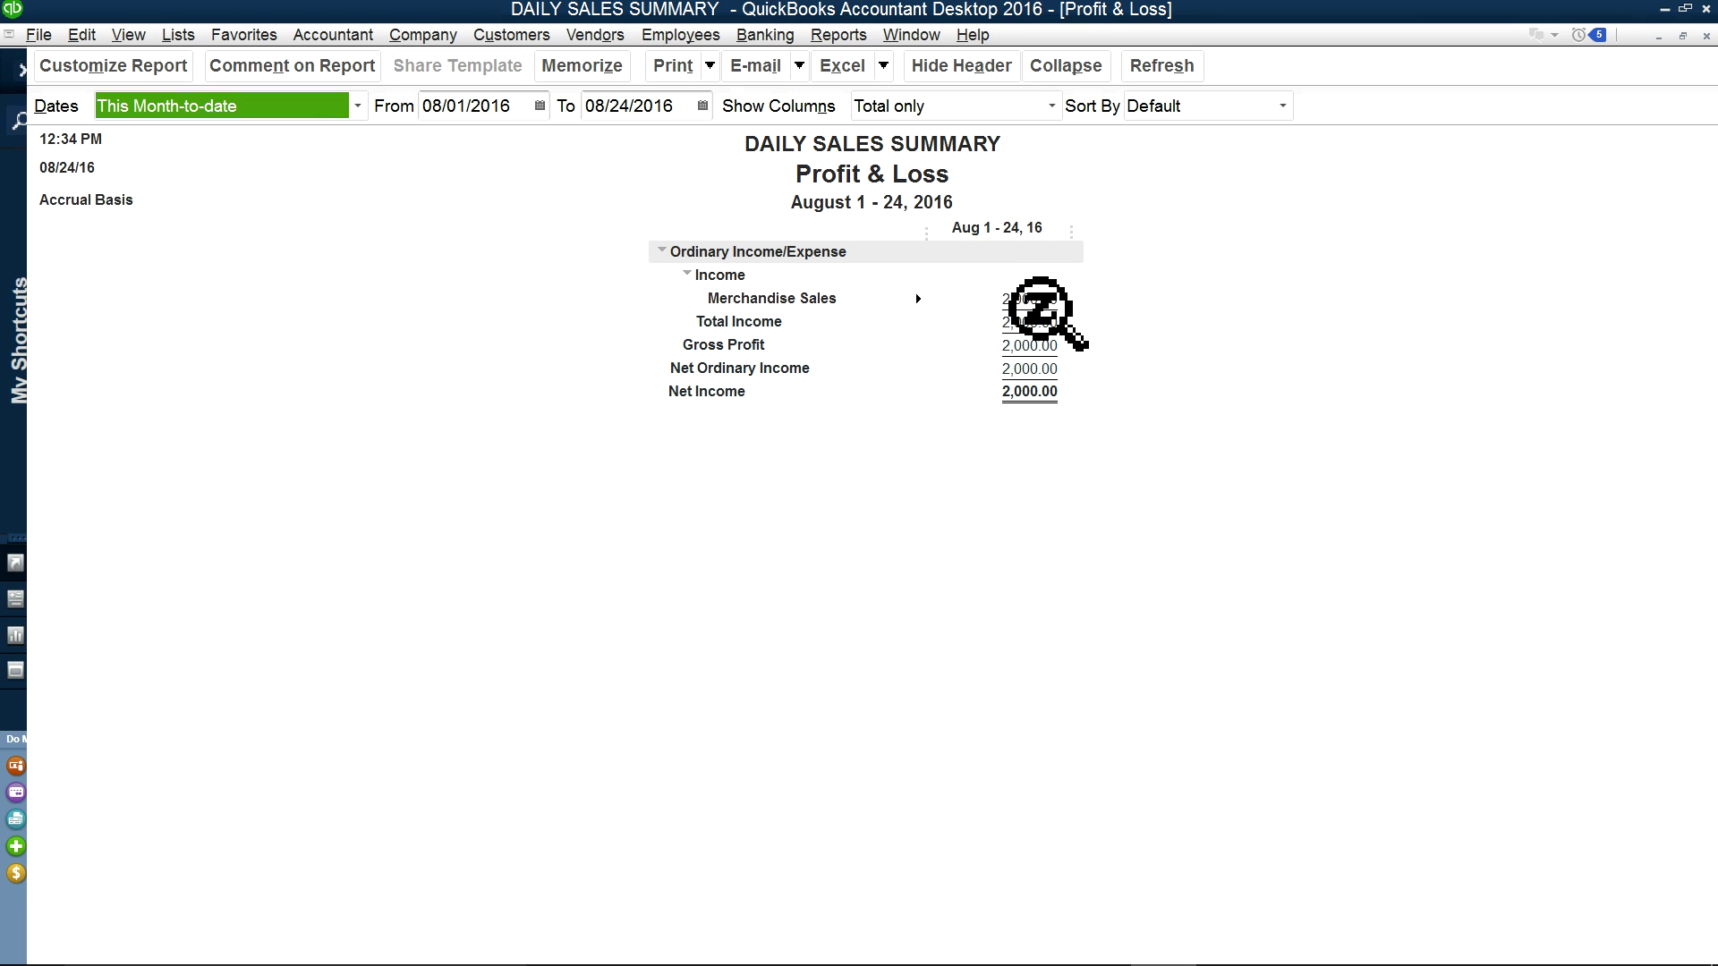
Step: Drill down from the Merchandise Sales amount to its source sales receipt, then close the receipt
{"action": "double_click", "coordinate": [1027, 302]}
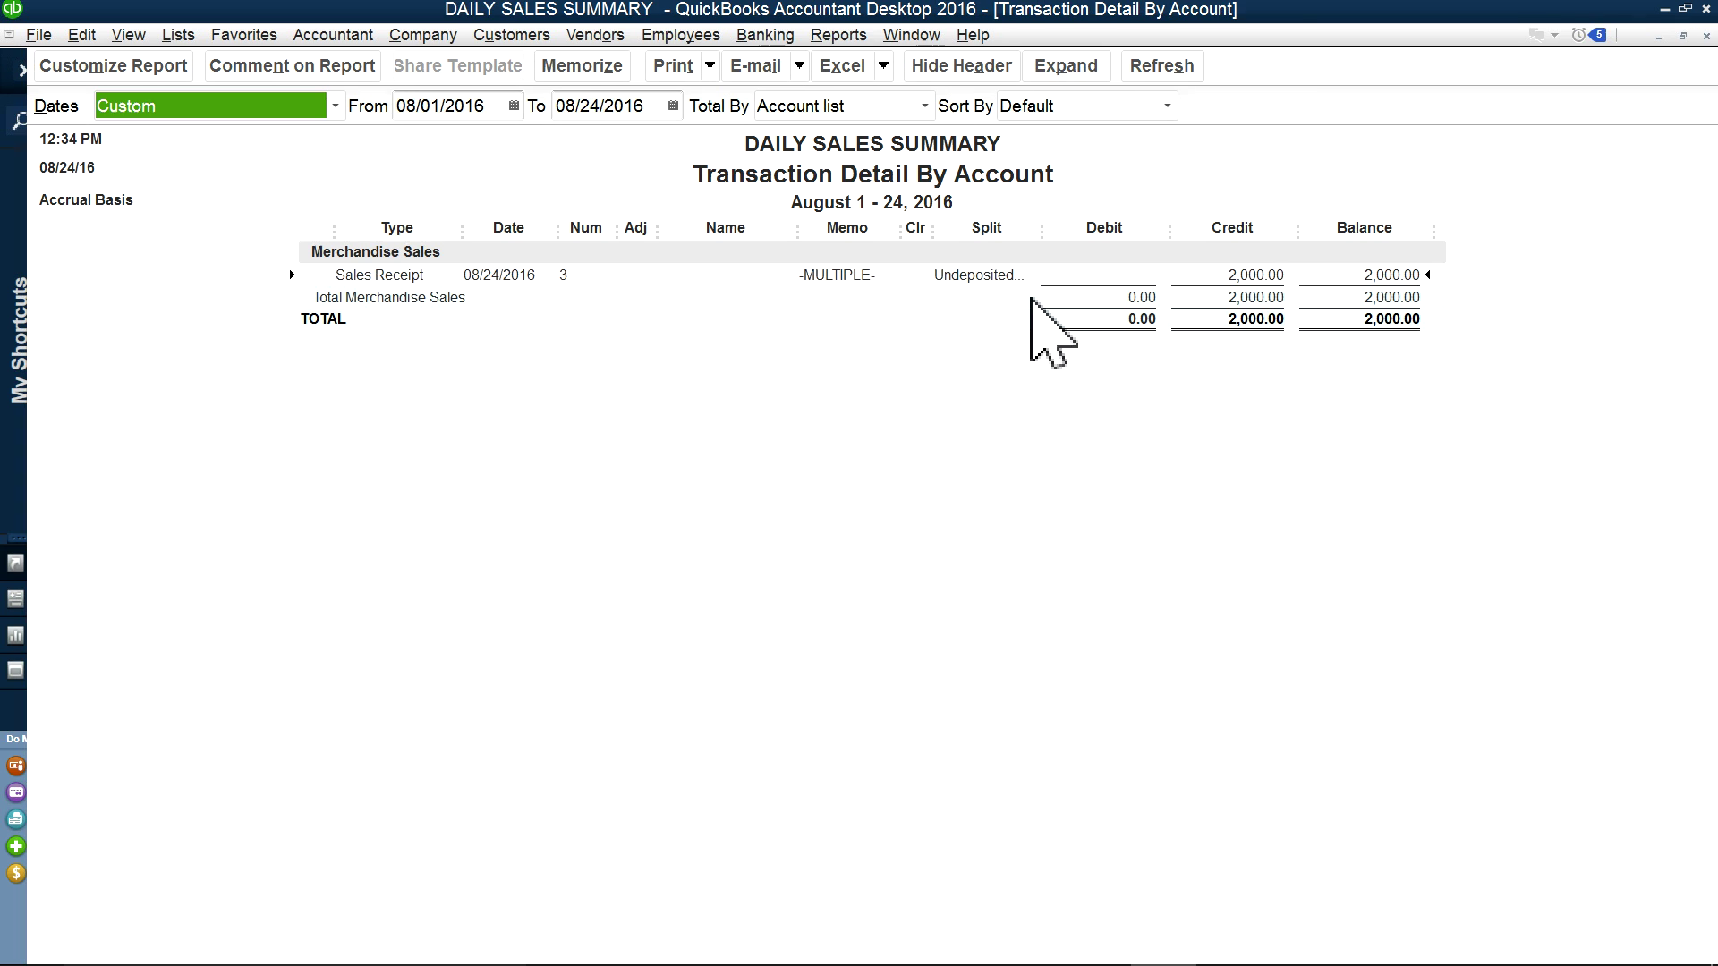
{"action": "double_click", "coordinate": [1272, 277]}
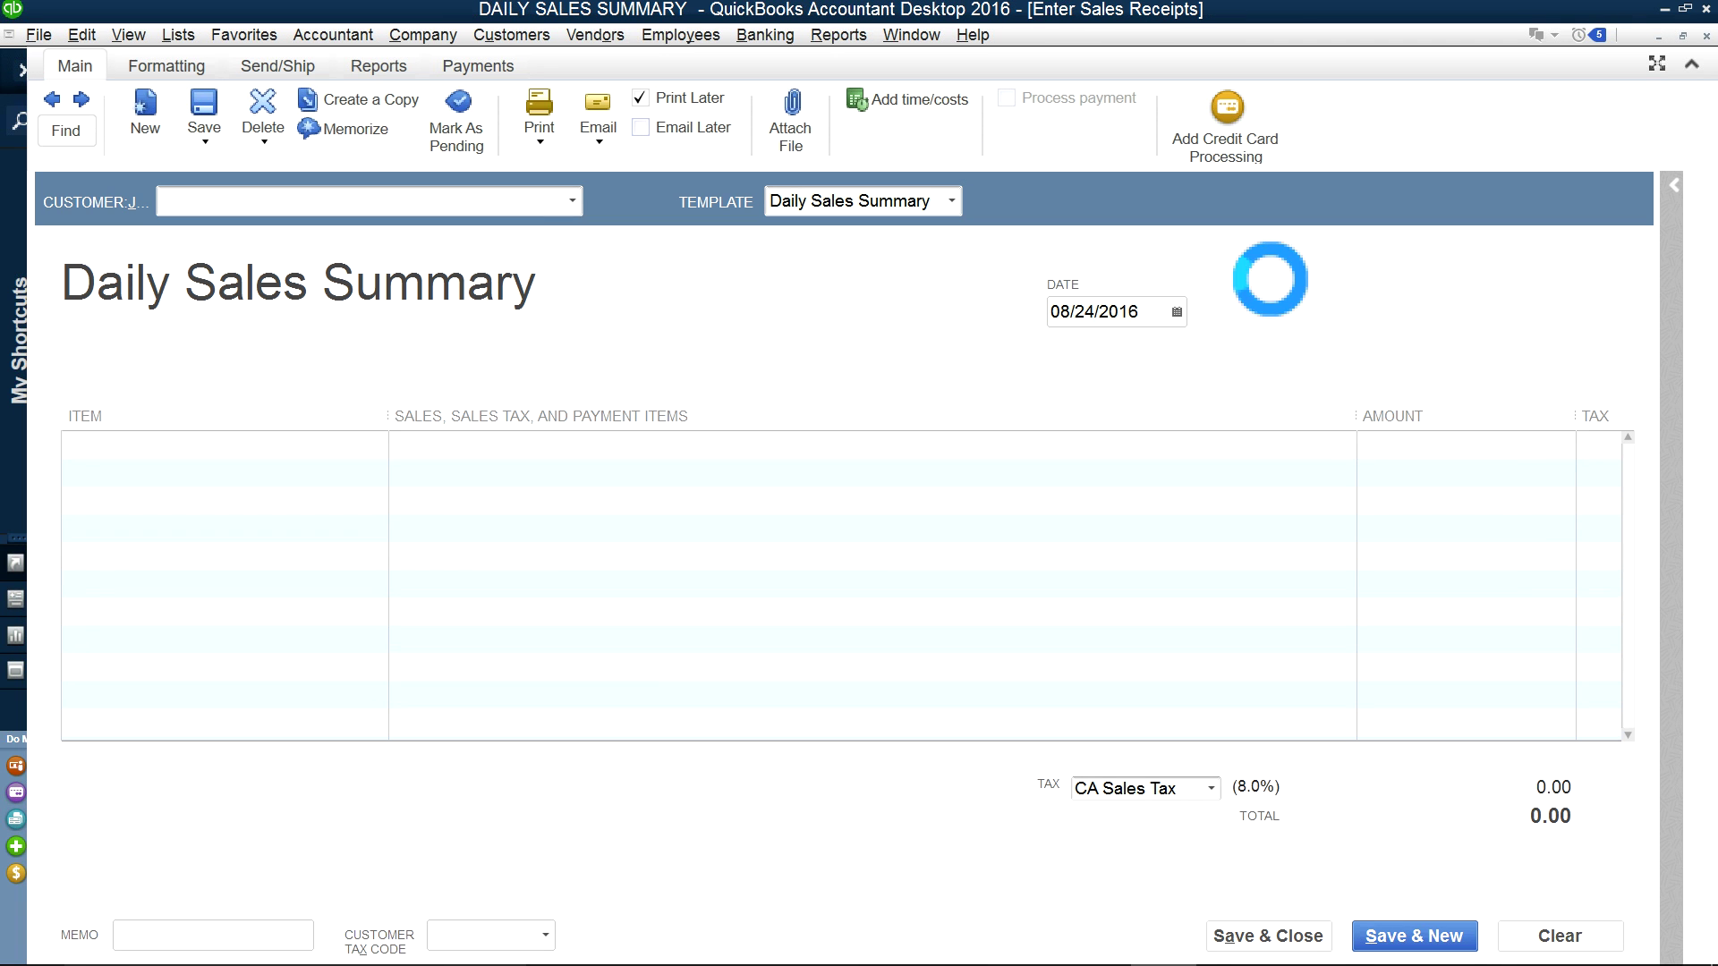
{"action": "left_click", "coordinate": [1705, 36]}
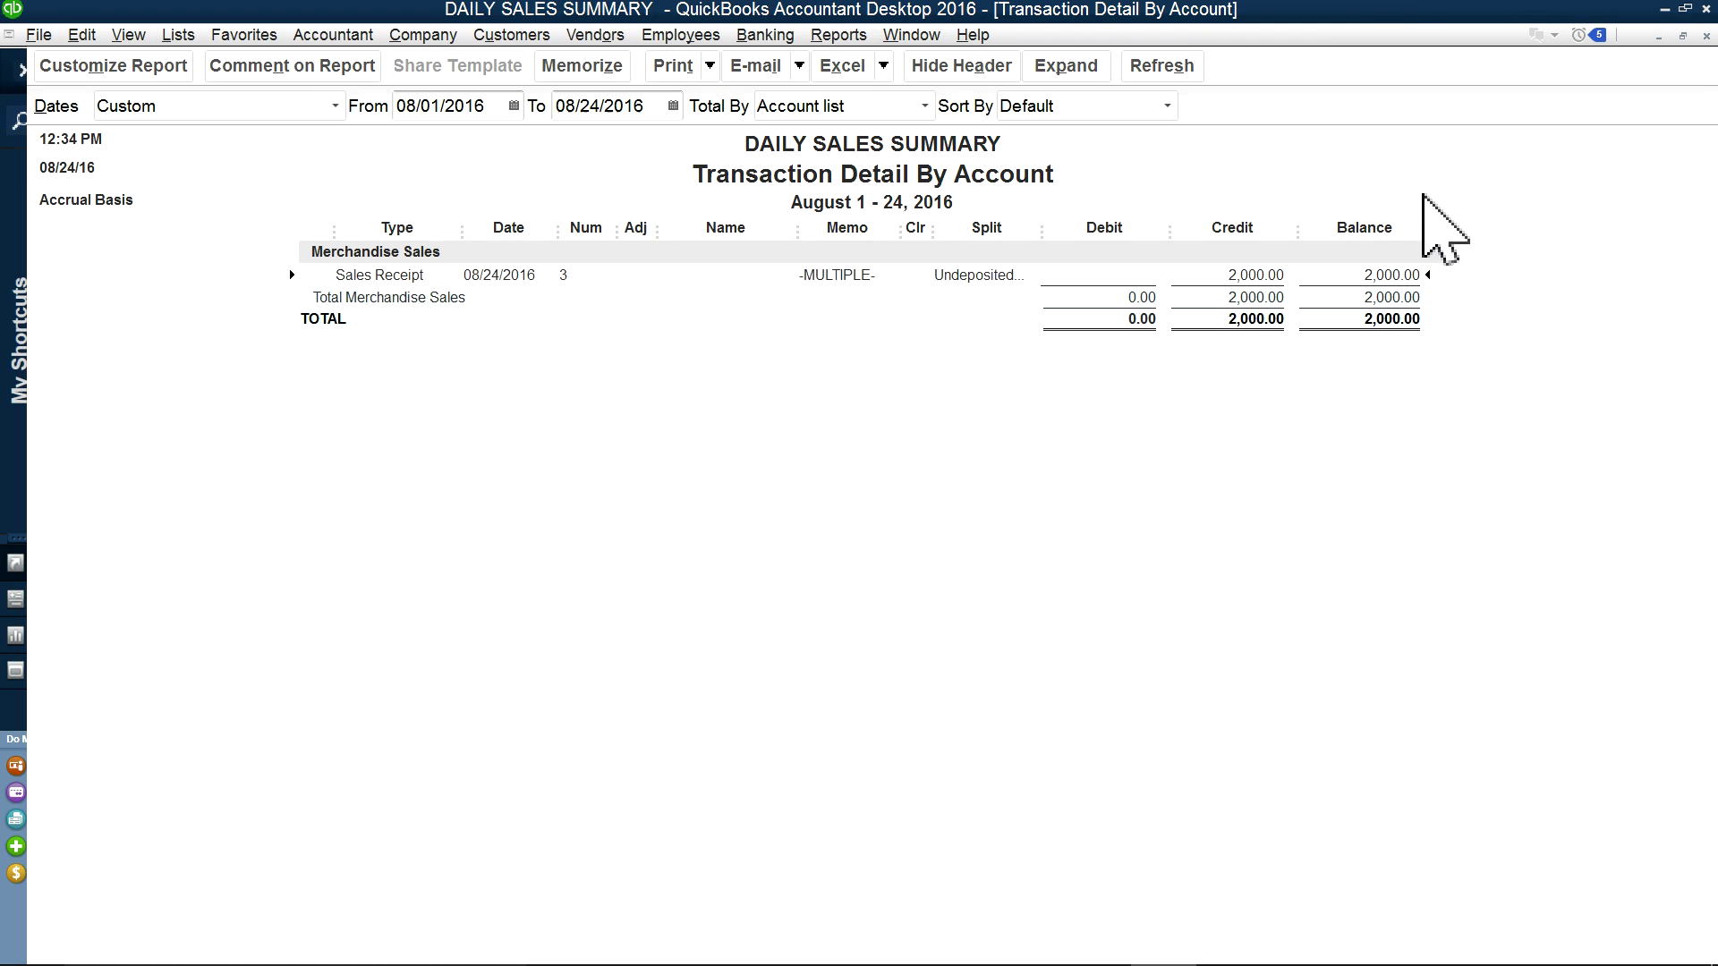
Step: Open the Balance Sheet Standard report to check the undeposited funds and sales tax payable
{"action": "left_click", "coordinate": [837, 35]}
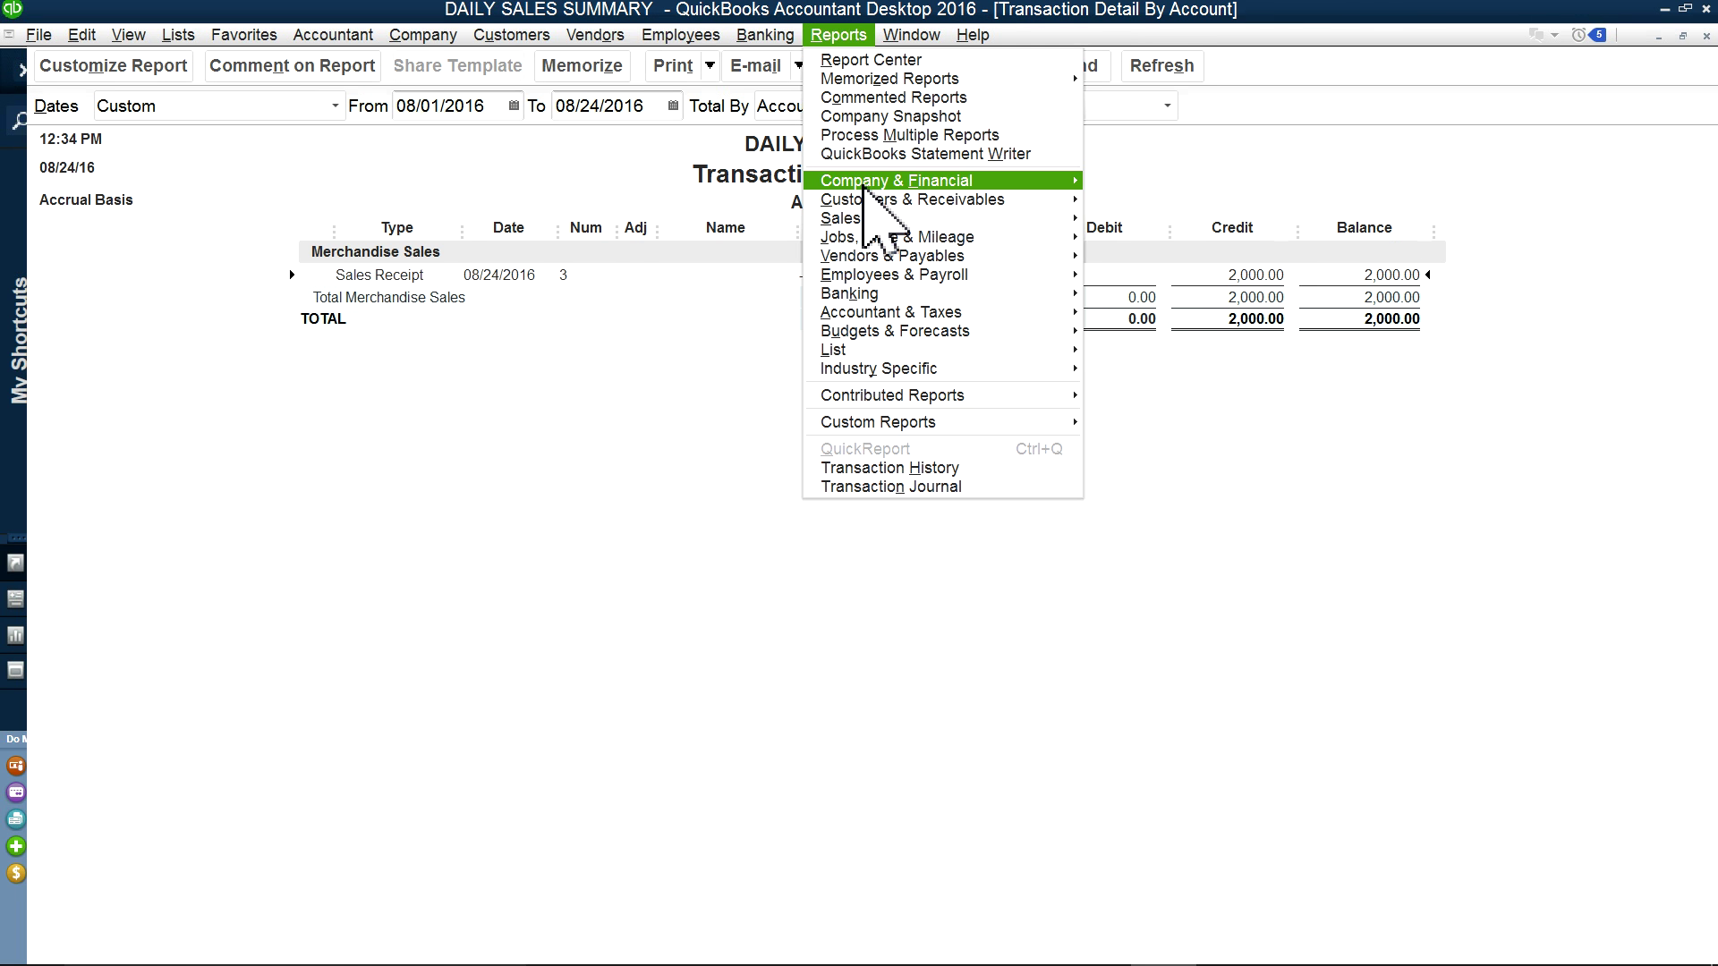
{"action": "mouse_move", "coordinate": [863, 188]}
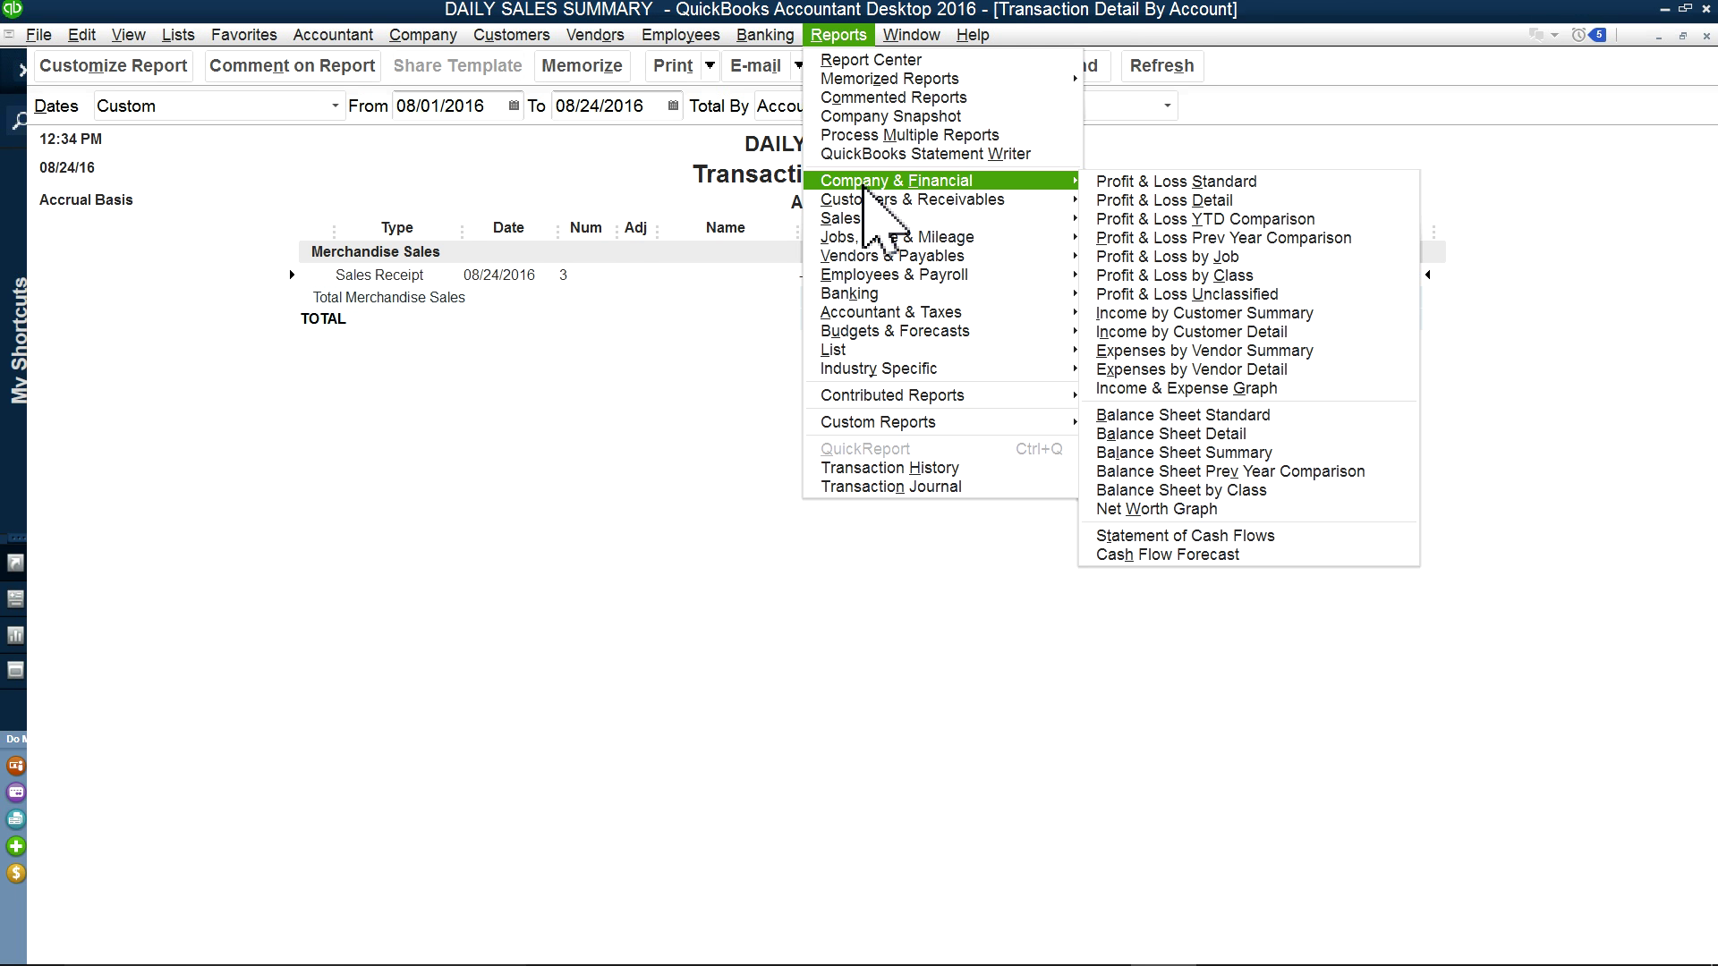
{"action": "left_click", "coordinate": [1181, 417]}
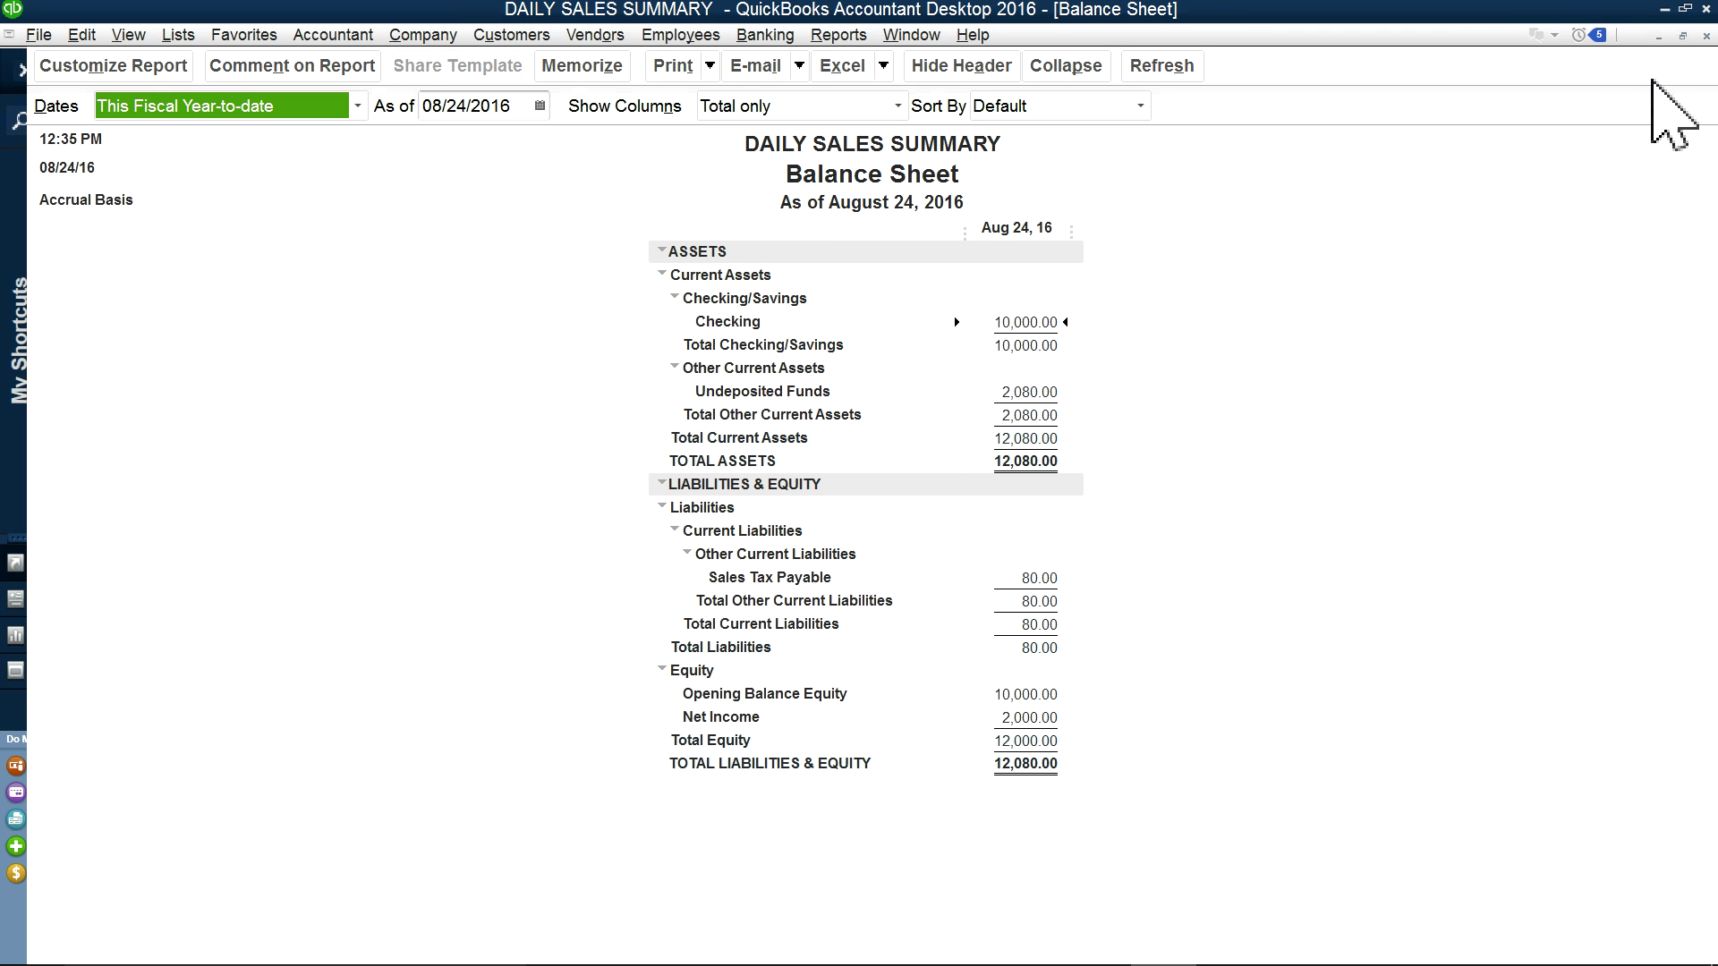
Step: Close the open Balance Sheet, Transaction Detail By Account and Profit & Loss reports
{"action": "left_click", "coordinate": [1706, 36]}
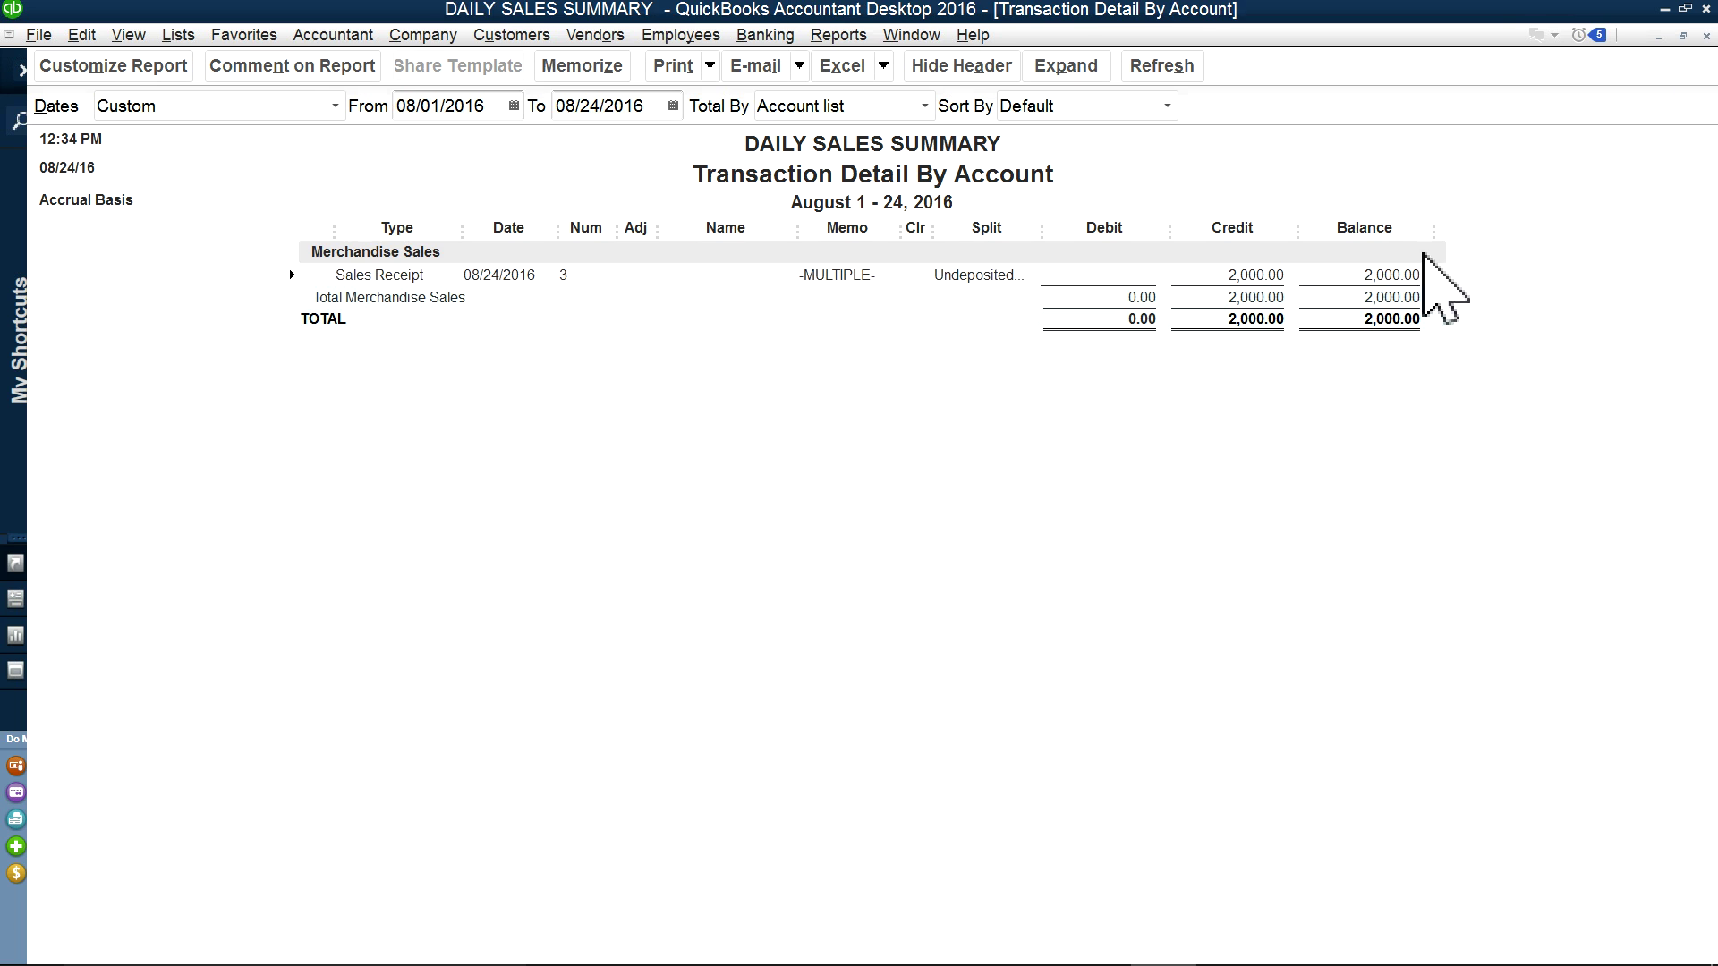
{"action": "left_click", "coordinate": [1706, 36]}
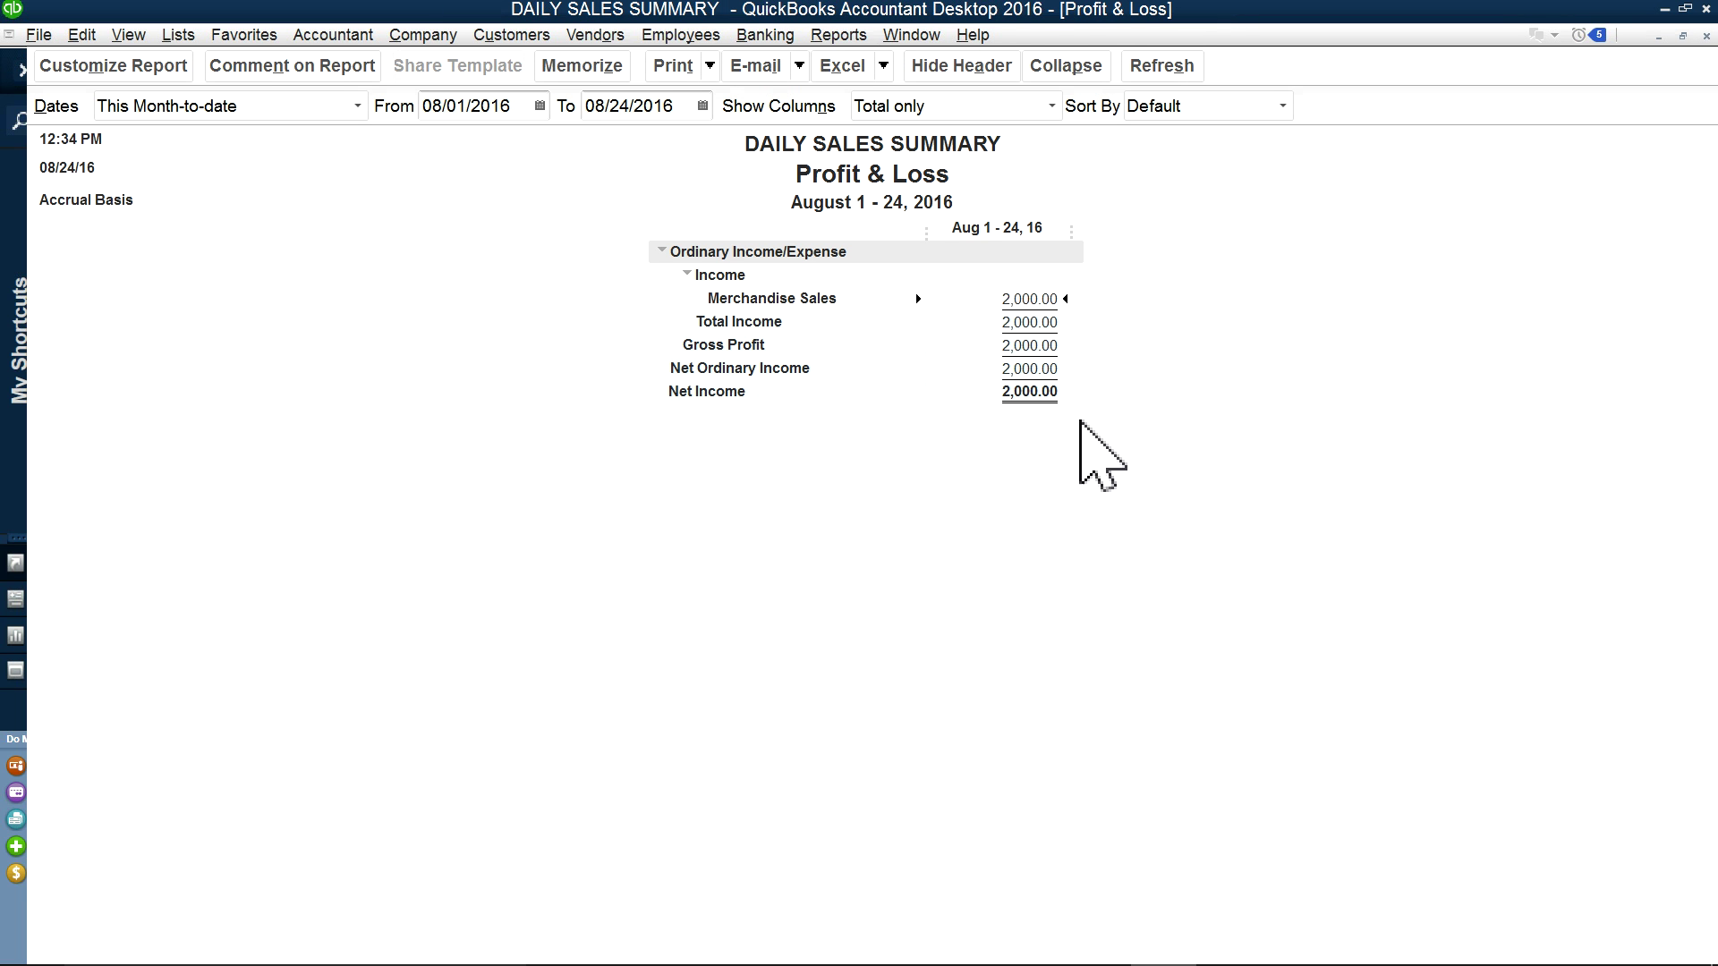
{"action": "left_click", "coordinate": [1708, 37]}
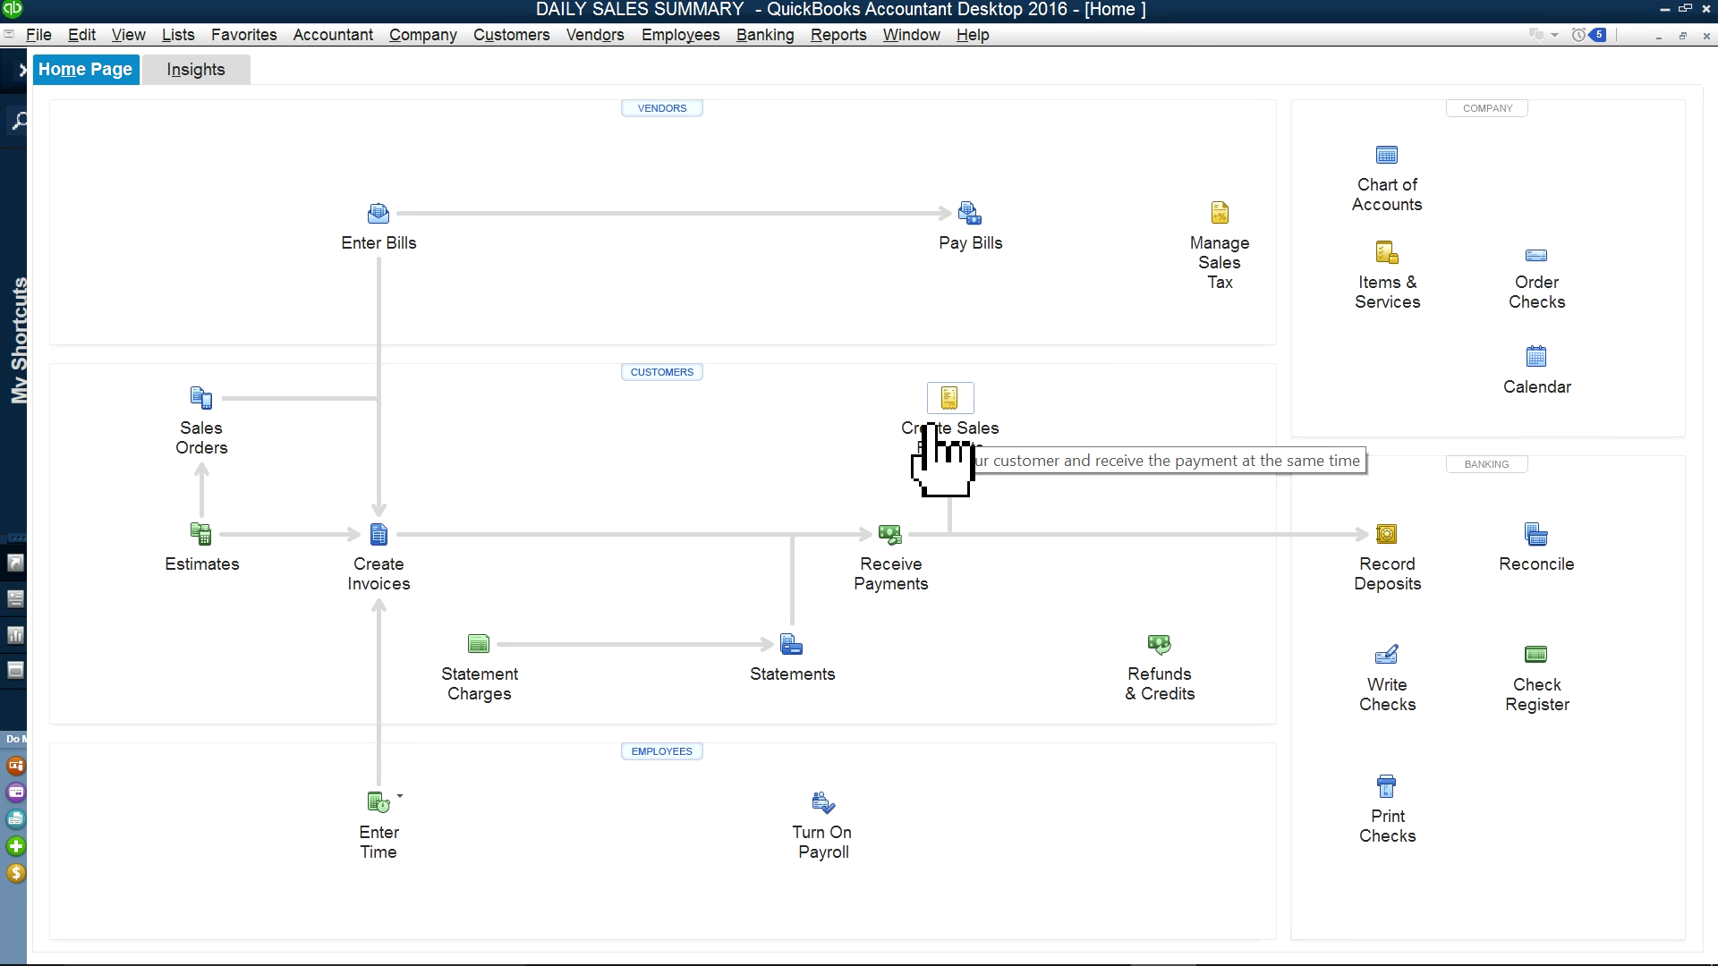
Step: Start recording a deposit and add the Cash and Check payments from the undeposited receipts to it
{"action": "left_click", "coordinate": [1389, 577]}
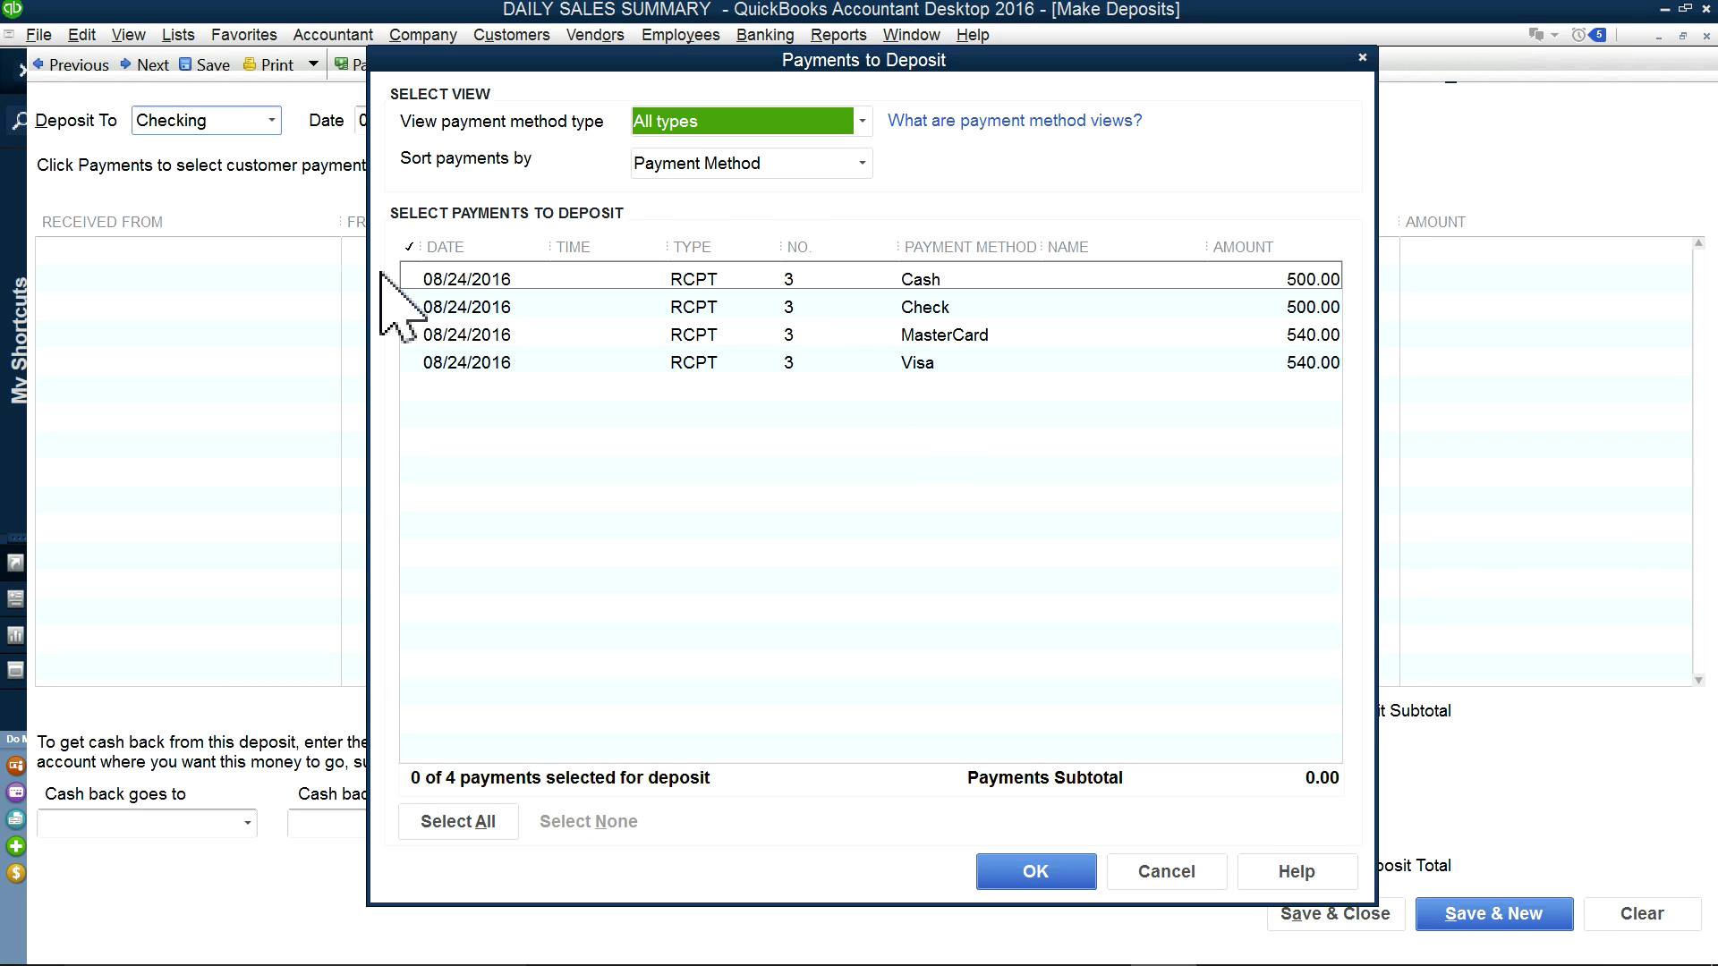
{"action": "left_click", "coordinate": [409, 280]}
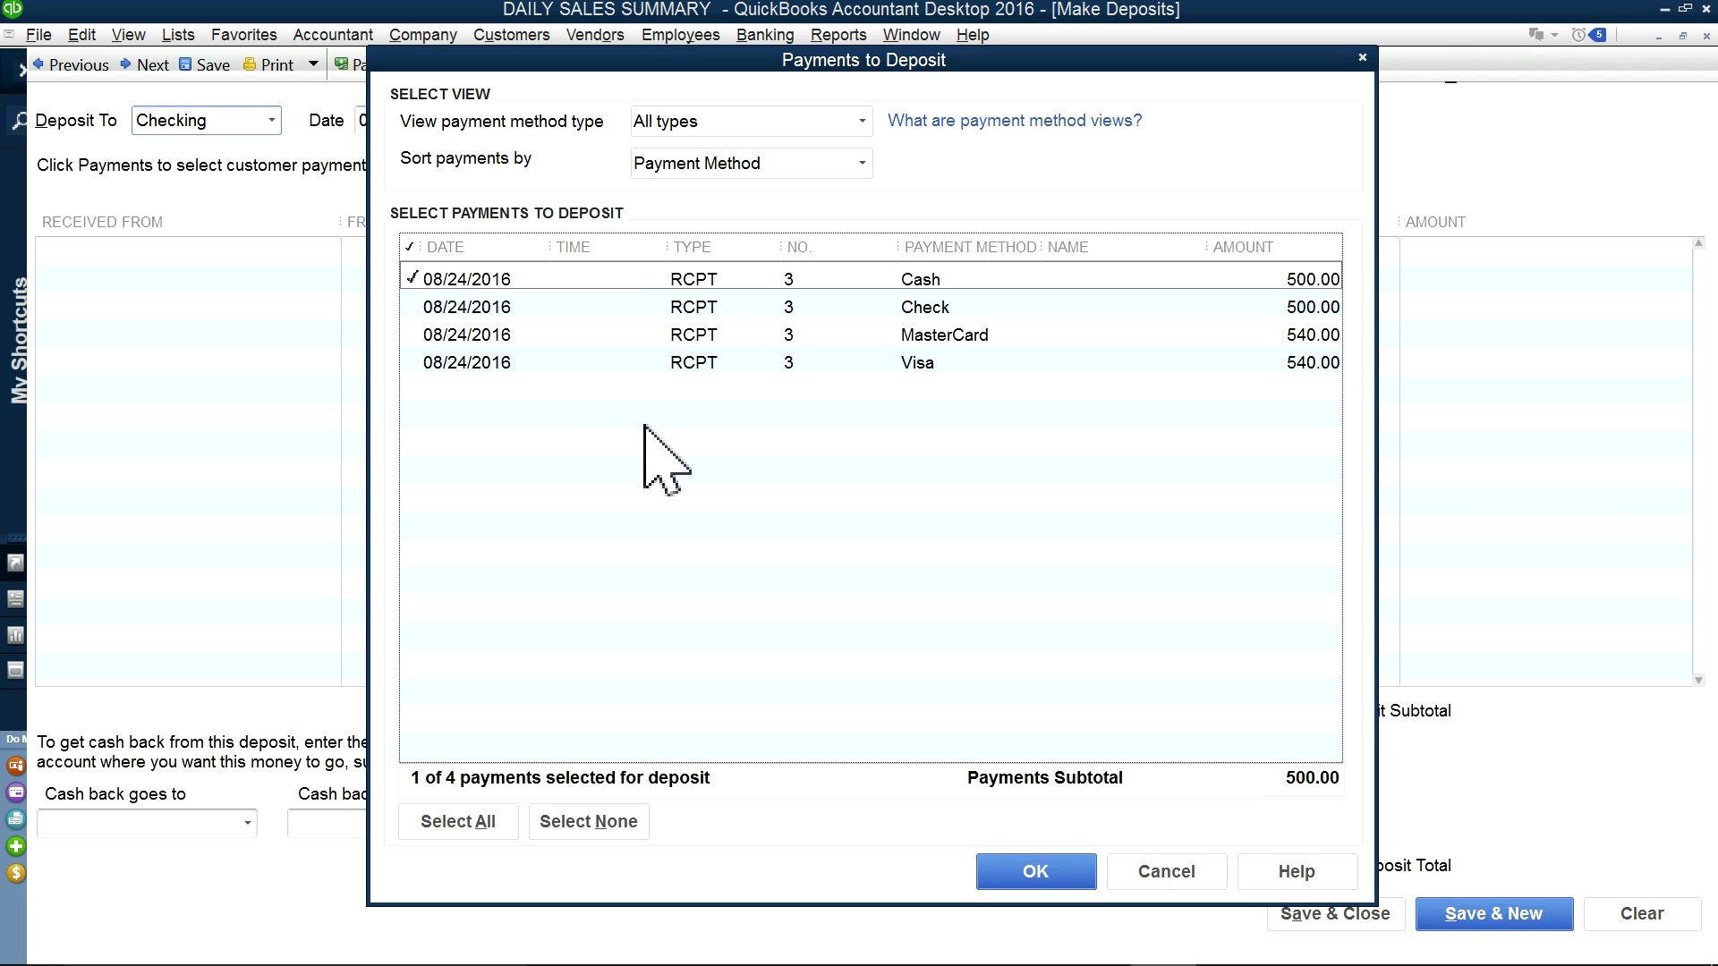
{"action": "left_click", "coordinate": [417, 304]}
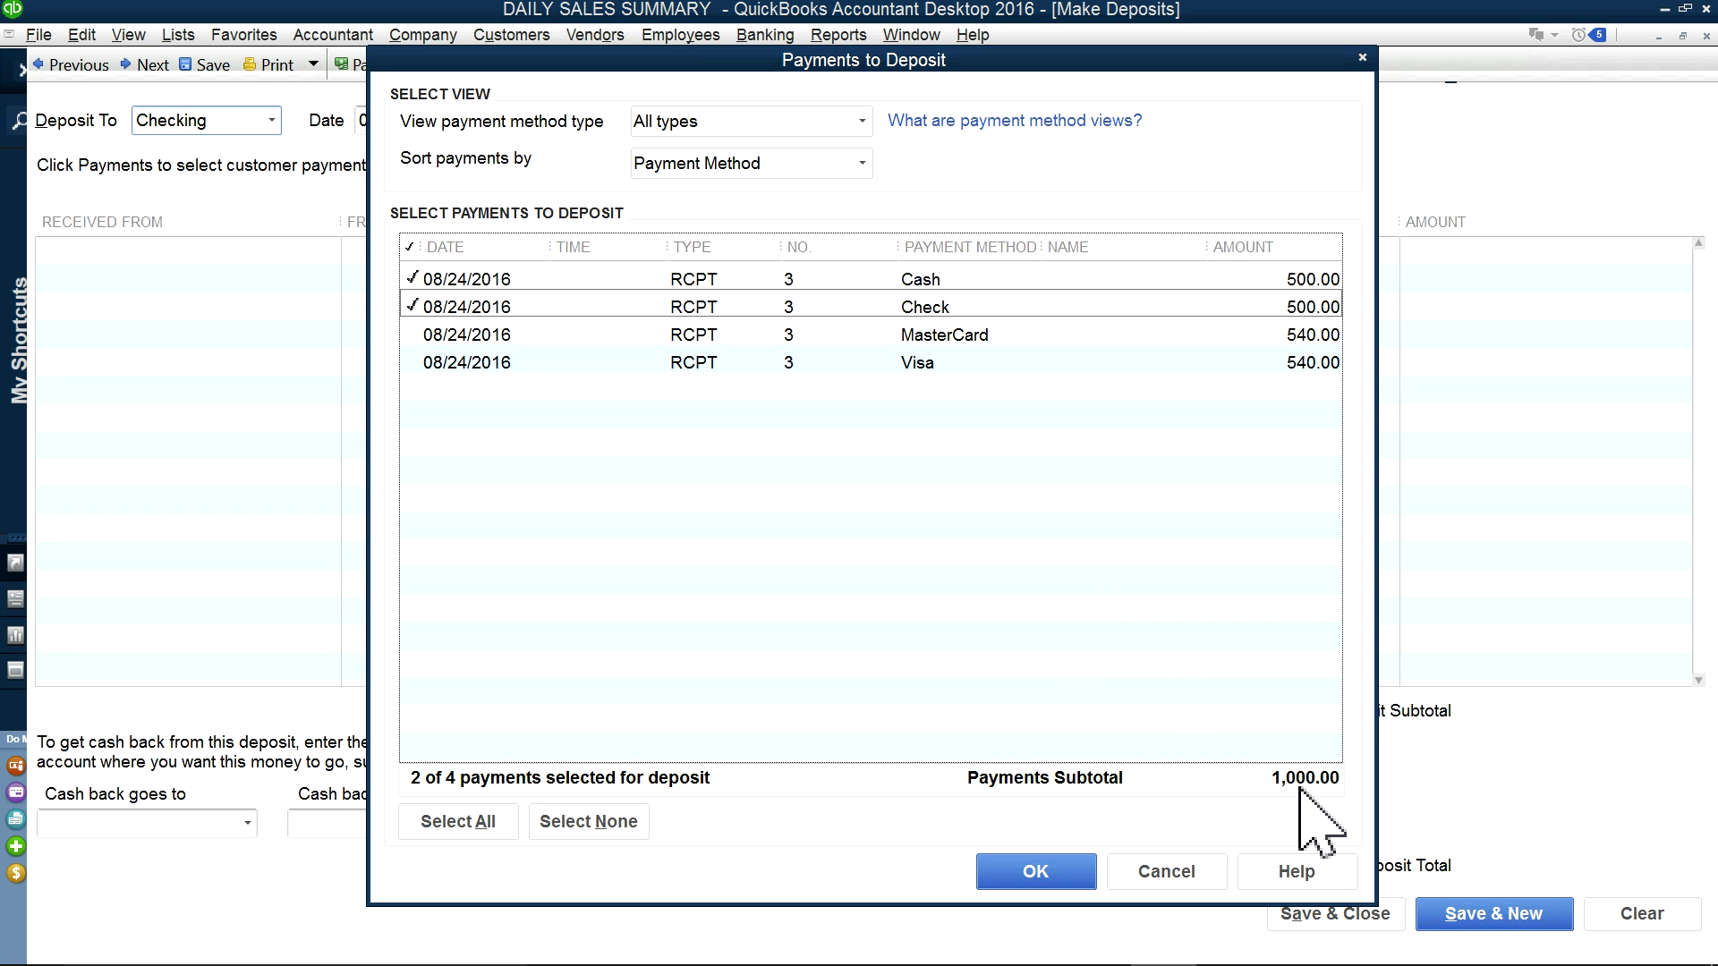
{"action": "left_click", "coordinate": [1043, 872]}
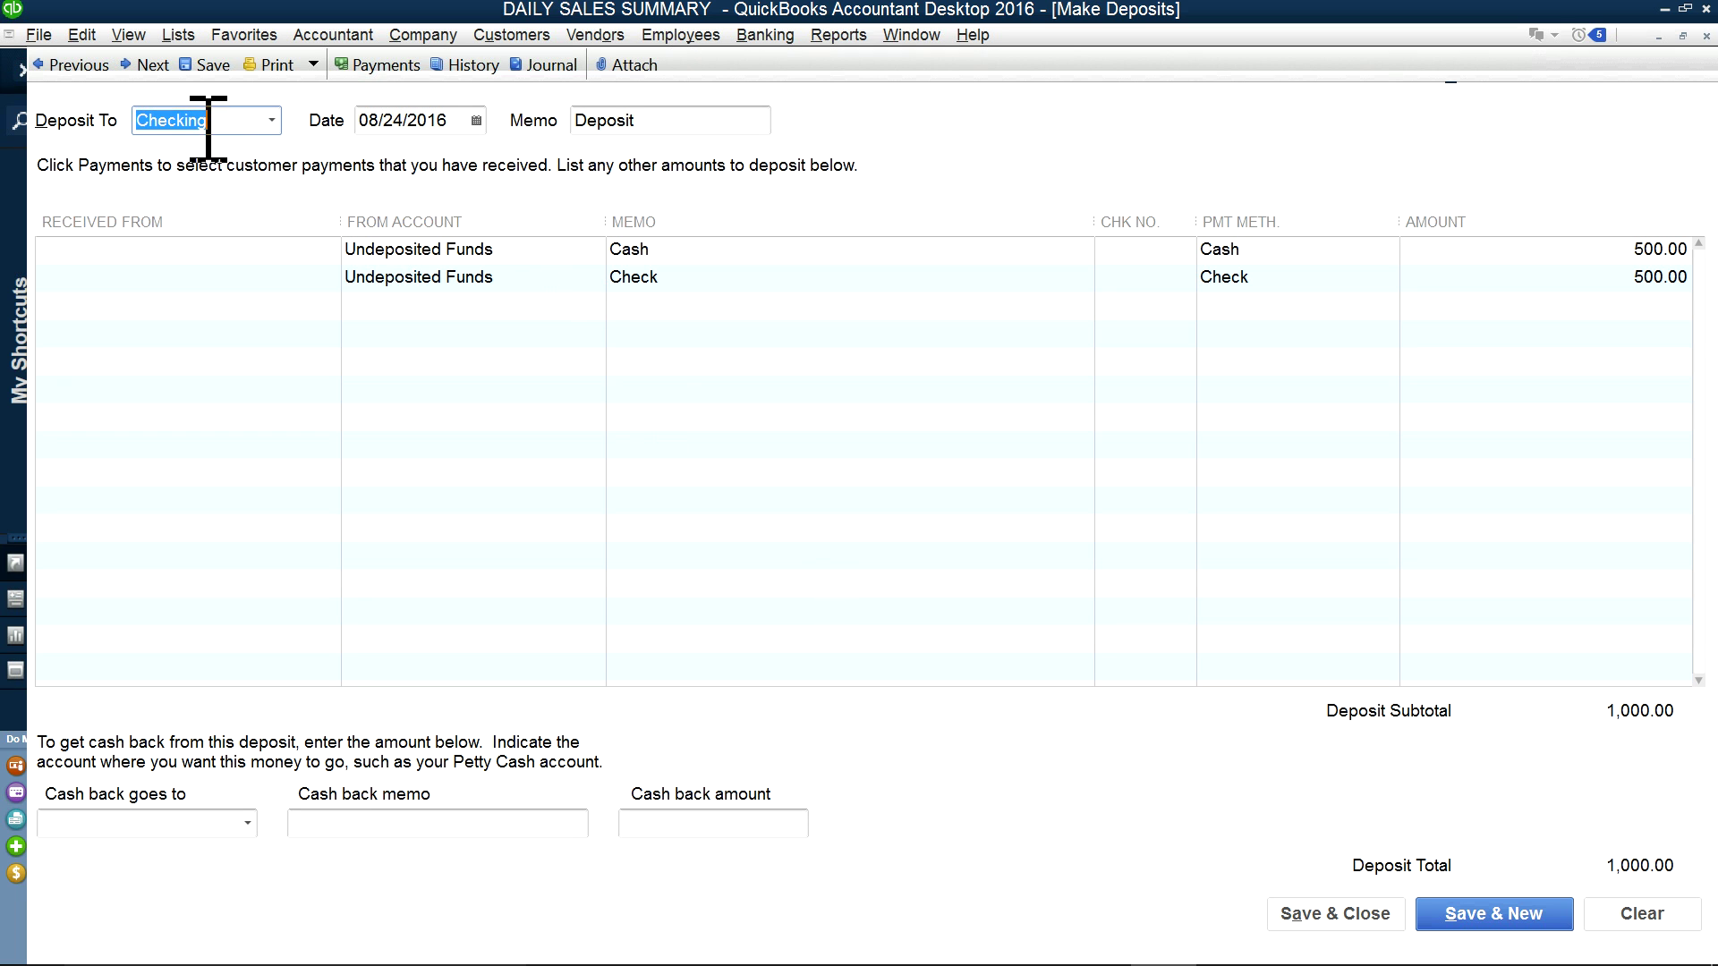
Step: Choose Checking as the account for the cash and check deposit, and save it to start a new deposit
{"action": "left_click", "coordinate": [269, 123]}
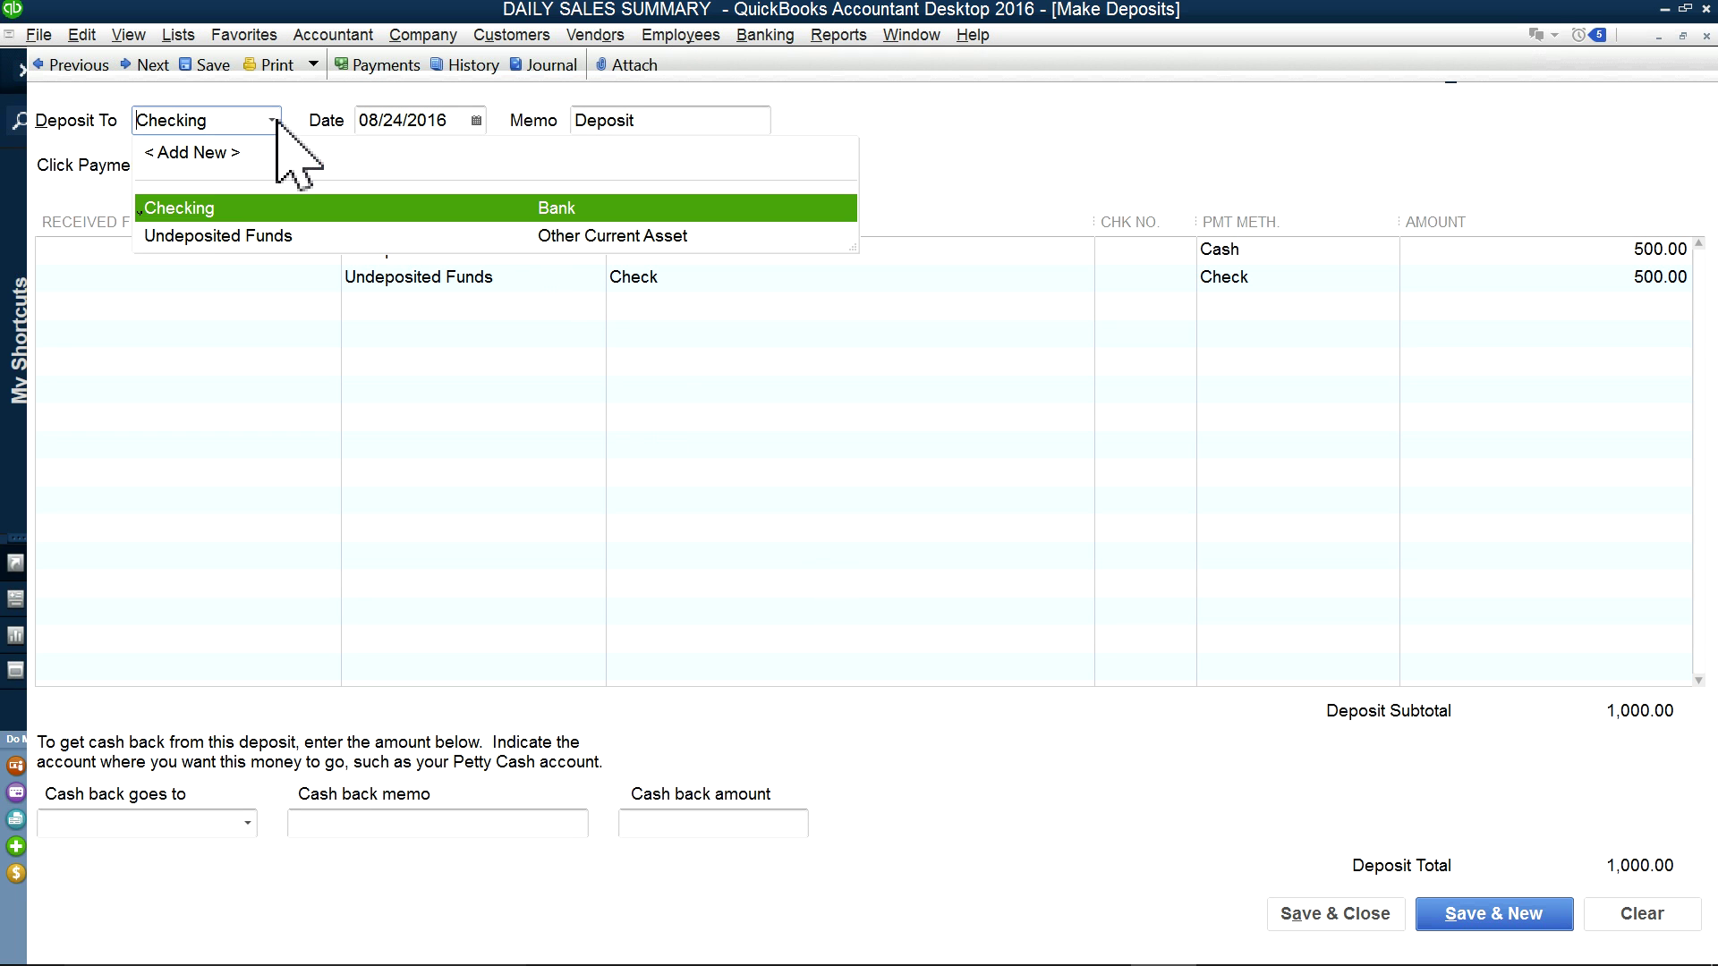
{"action": "left_click", "coordinate": [217, 212]}
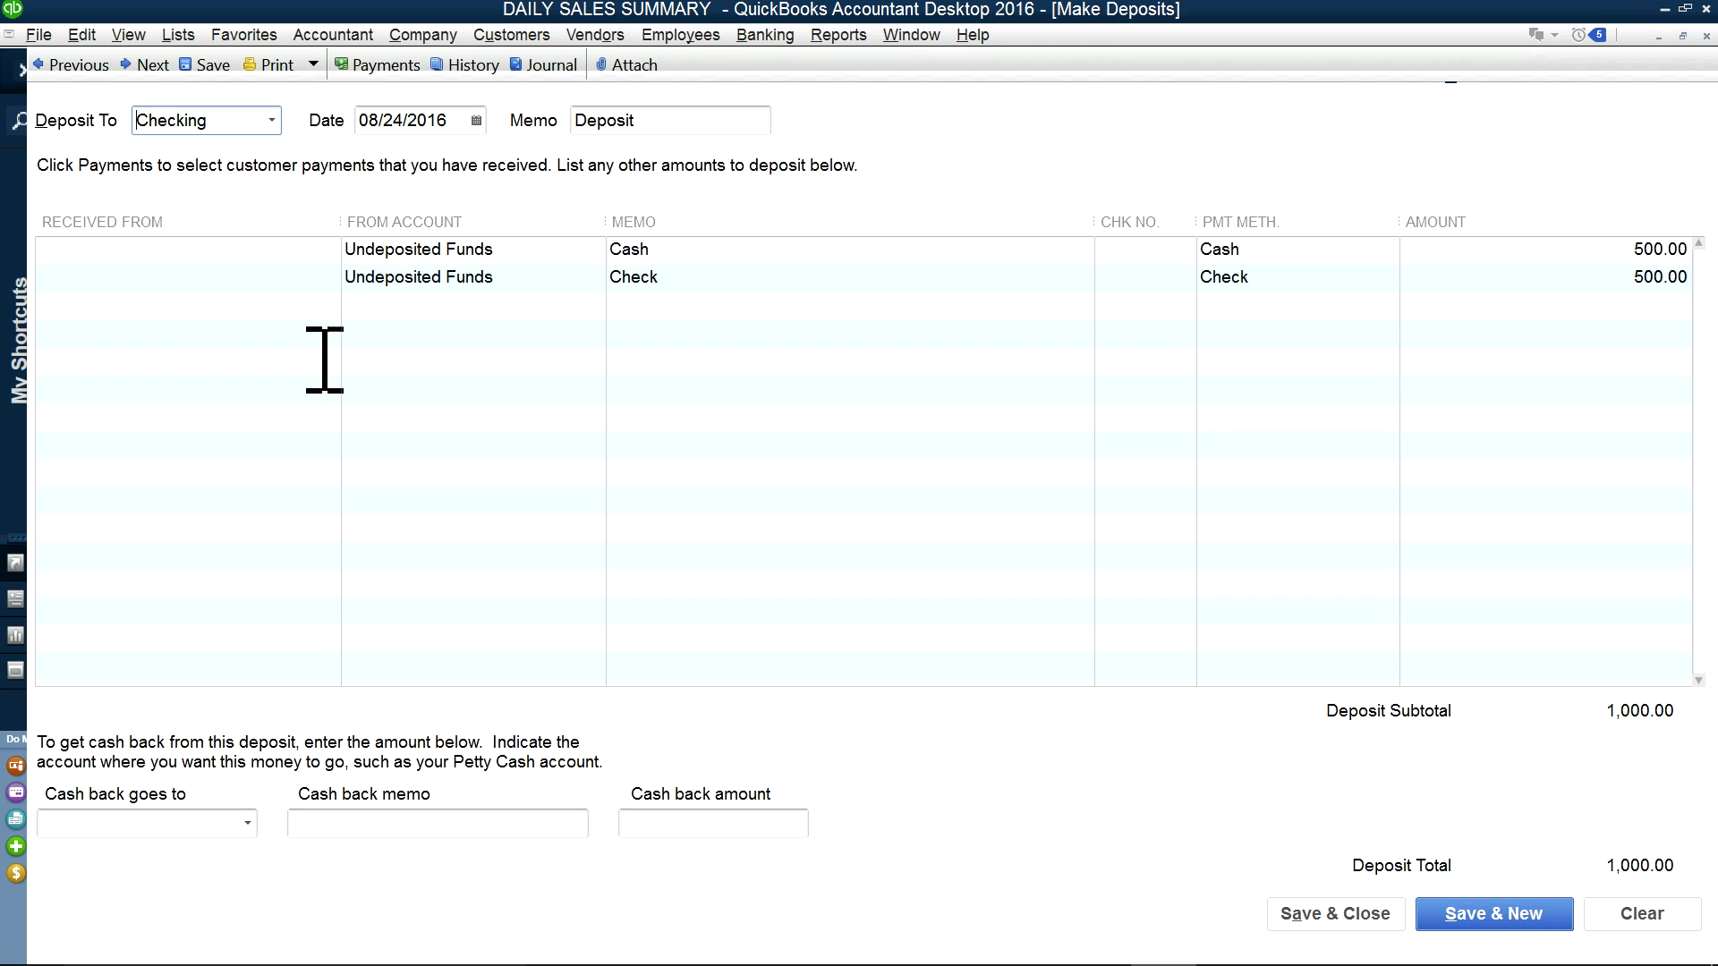
{"action": "left_click", "coordinate": [268, 118]}
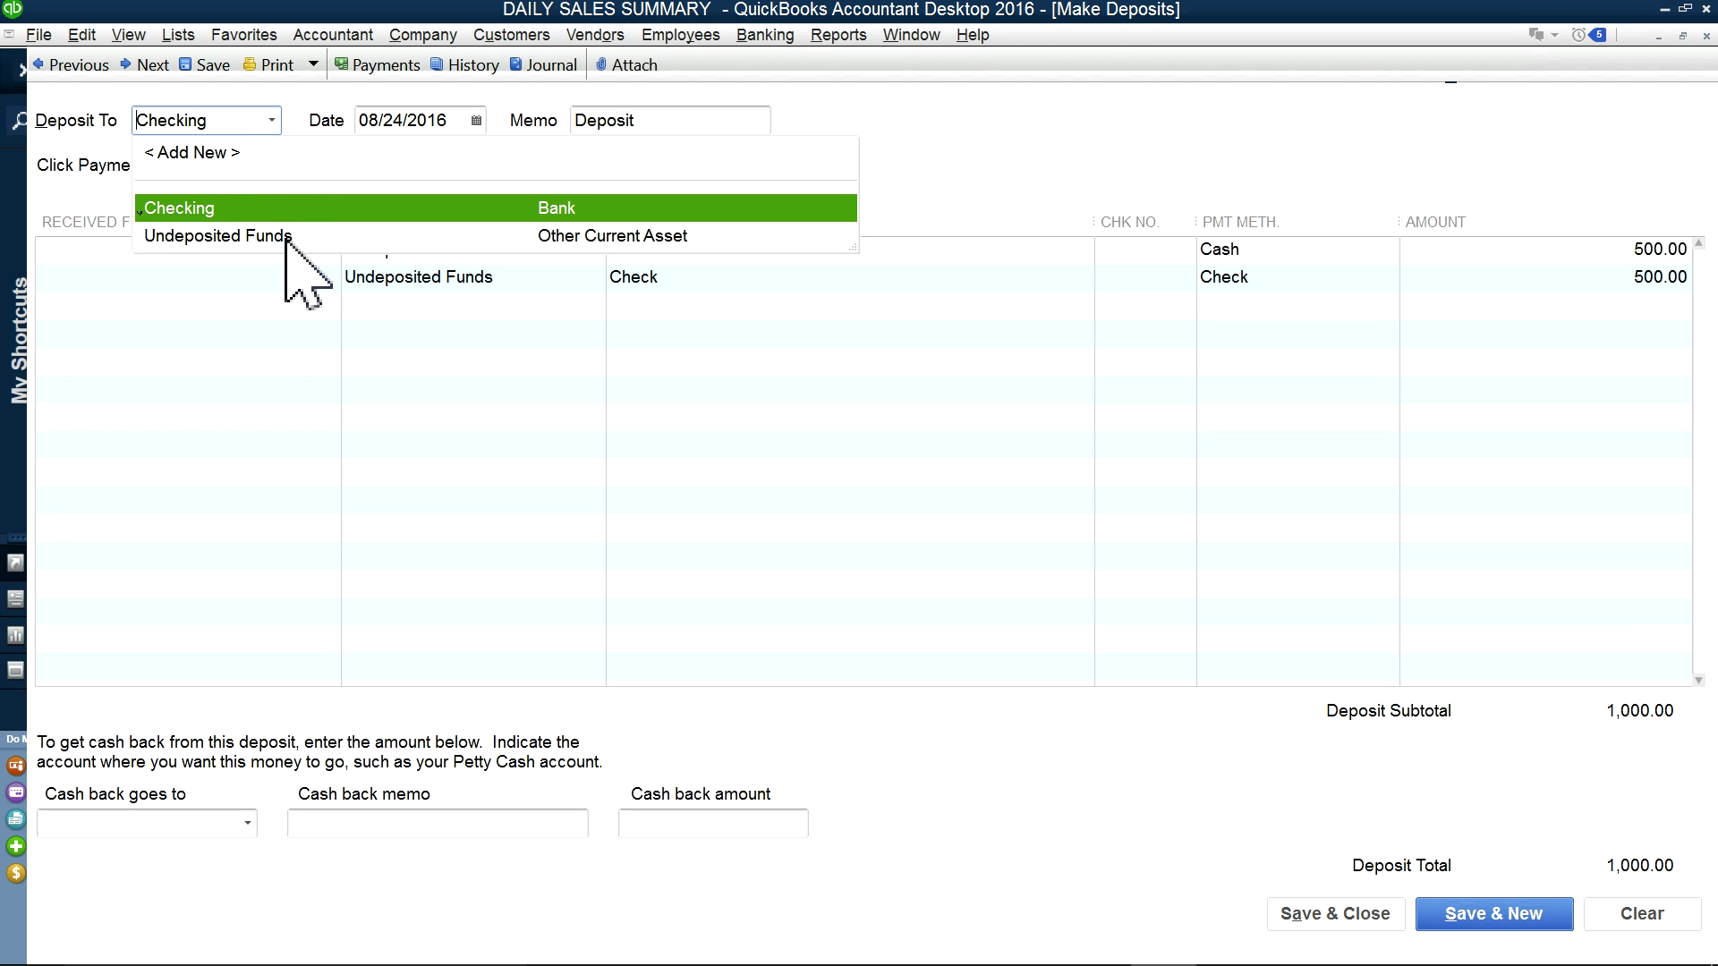
{"action": "left_click", "coordinate": [1024, 451]}
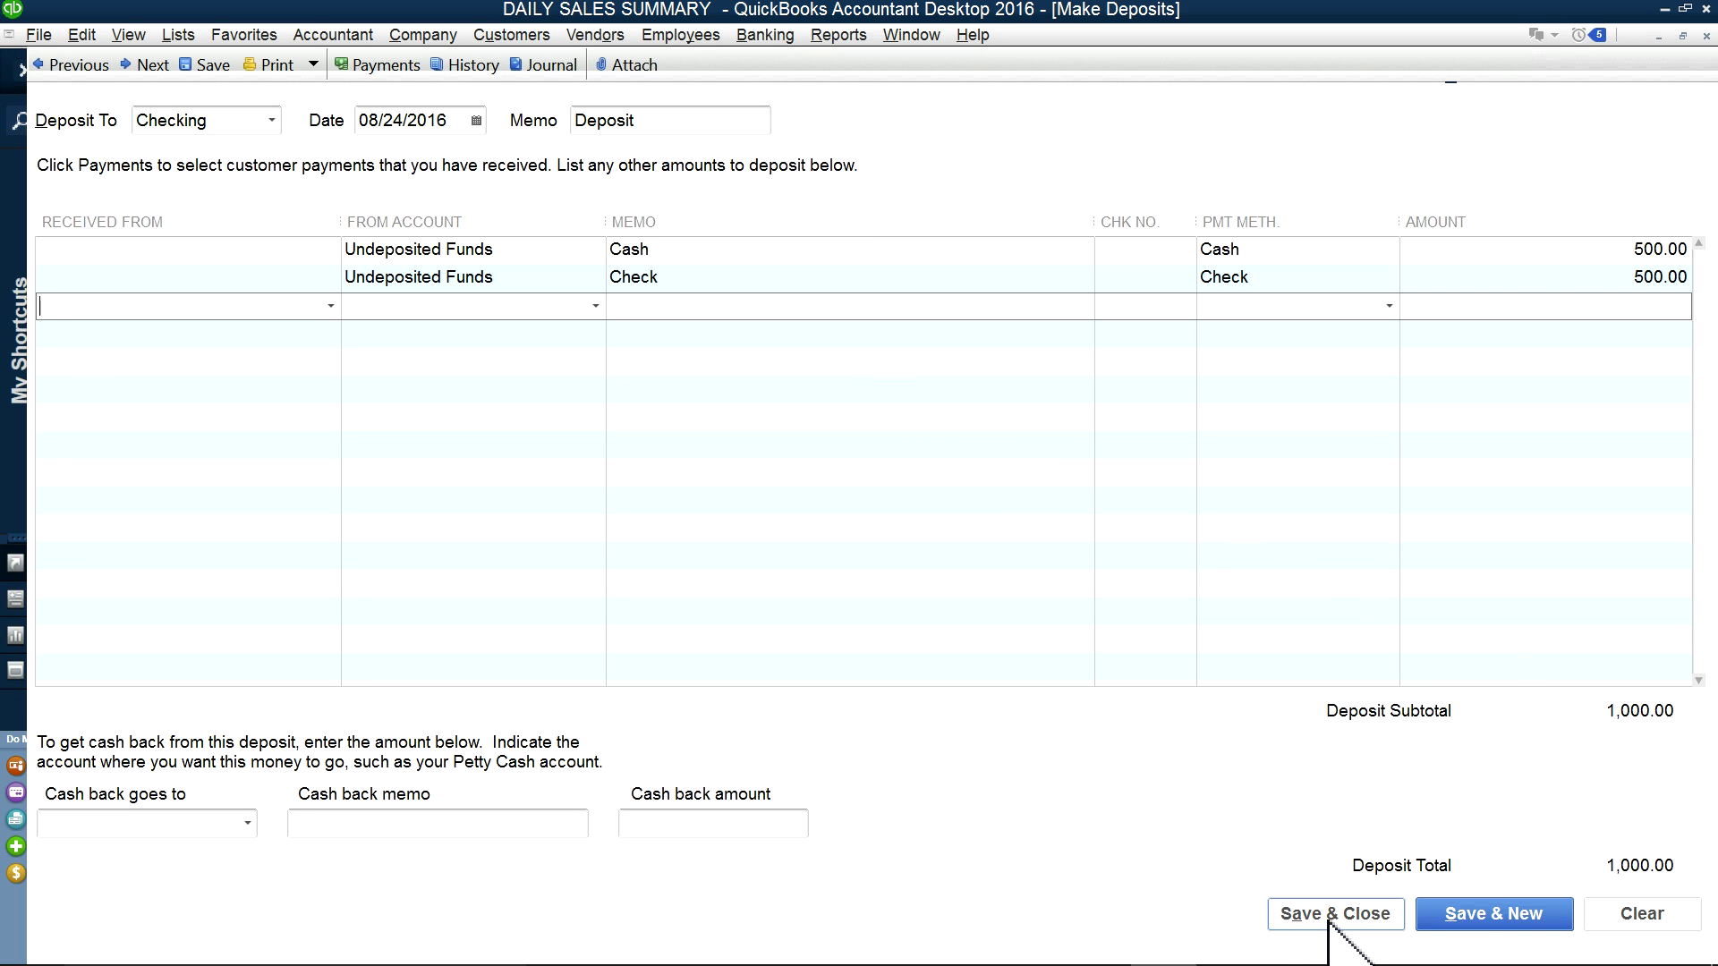
{"action": "left_click", "coordinate": [1458, 913]}
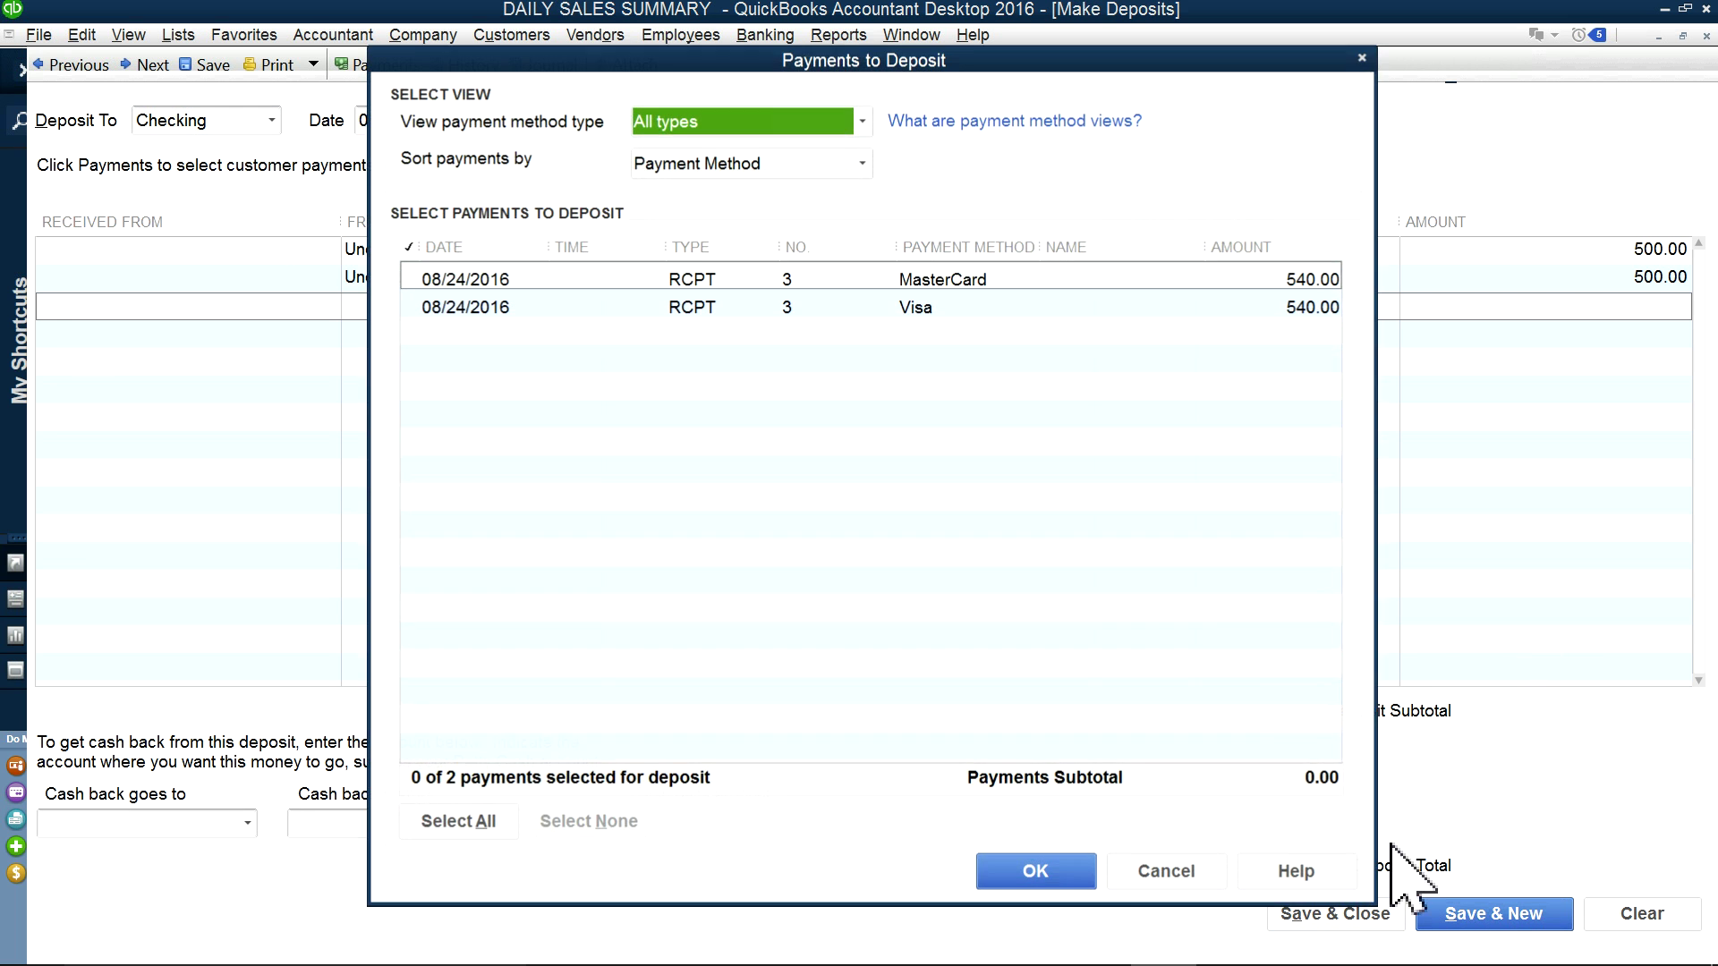
Step: Add the MasterCard and Visa payments to a second deposit, keep its date of 08/24/2016, and save and close it
{"action": "left_click", "coordinate": [409, 280]}
{"action": "left_click", "coordinate": [409, 307]}
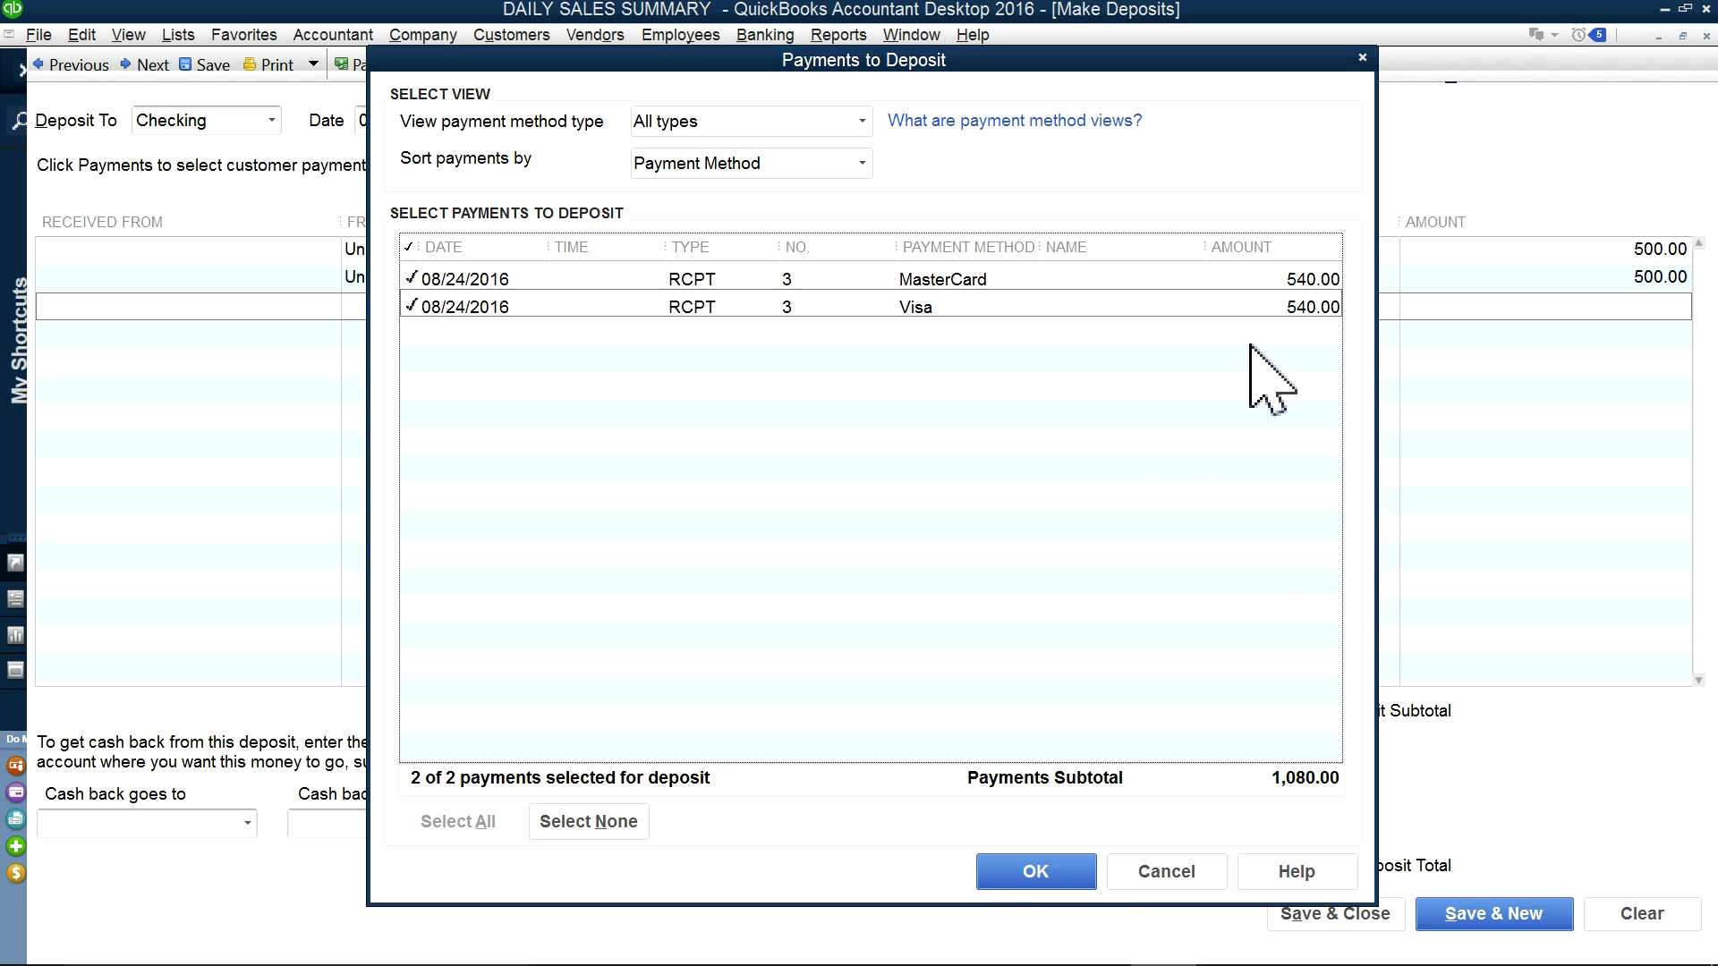
{"action": "left_click", "coordinate": [1008, 874]}
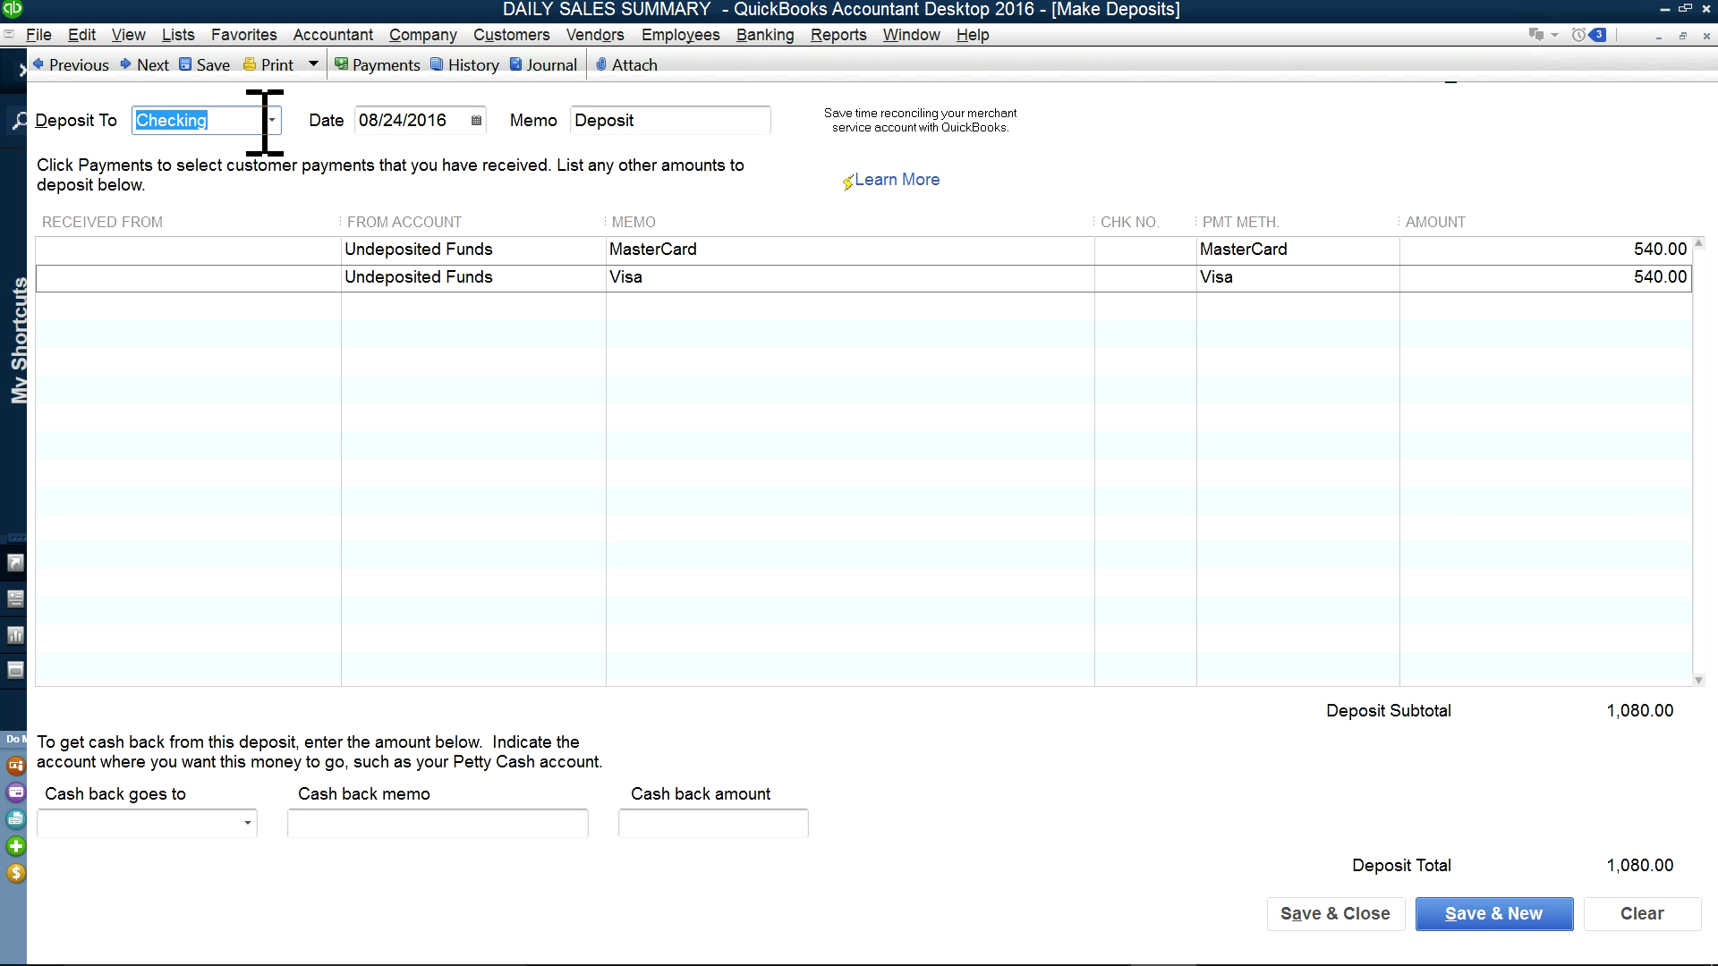
{"action": "left_click", "coordinate": [476, 121]}
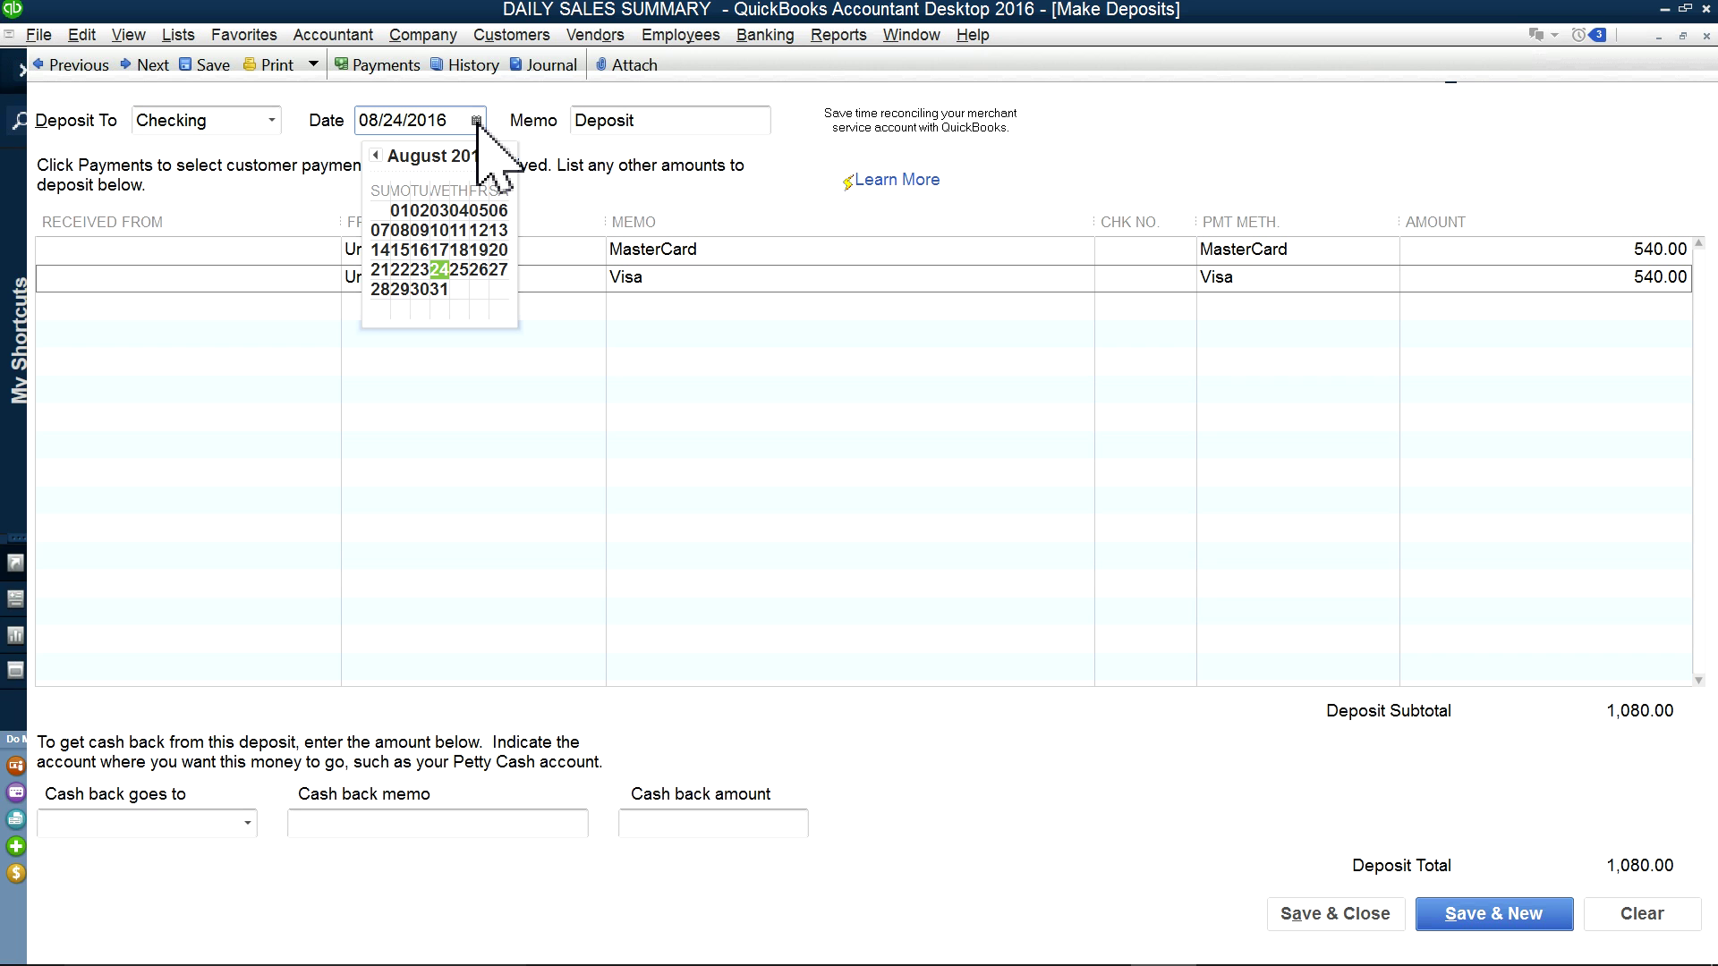
{"action": "left_click", "coordinate": [600, 387]}
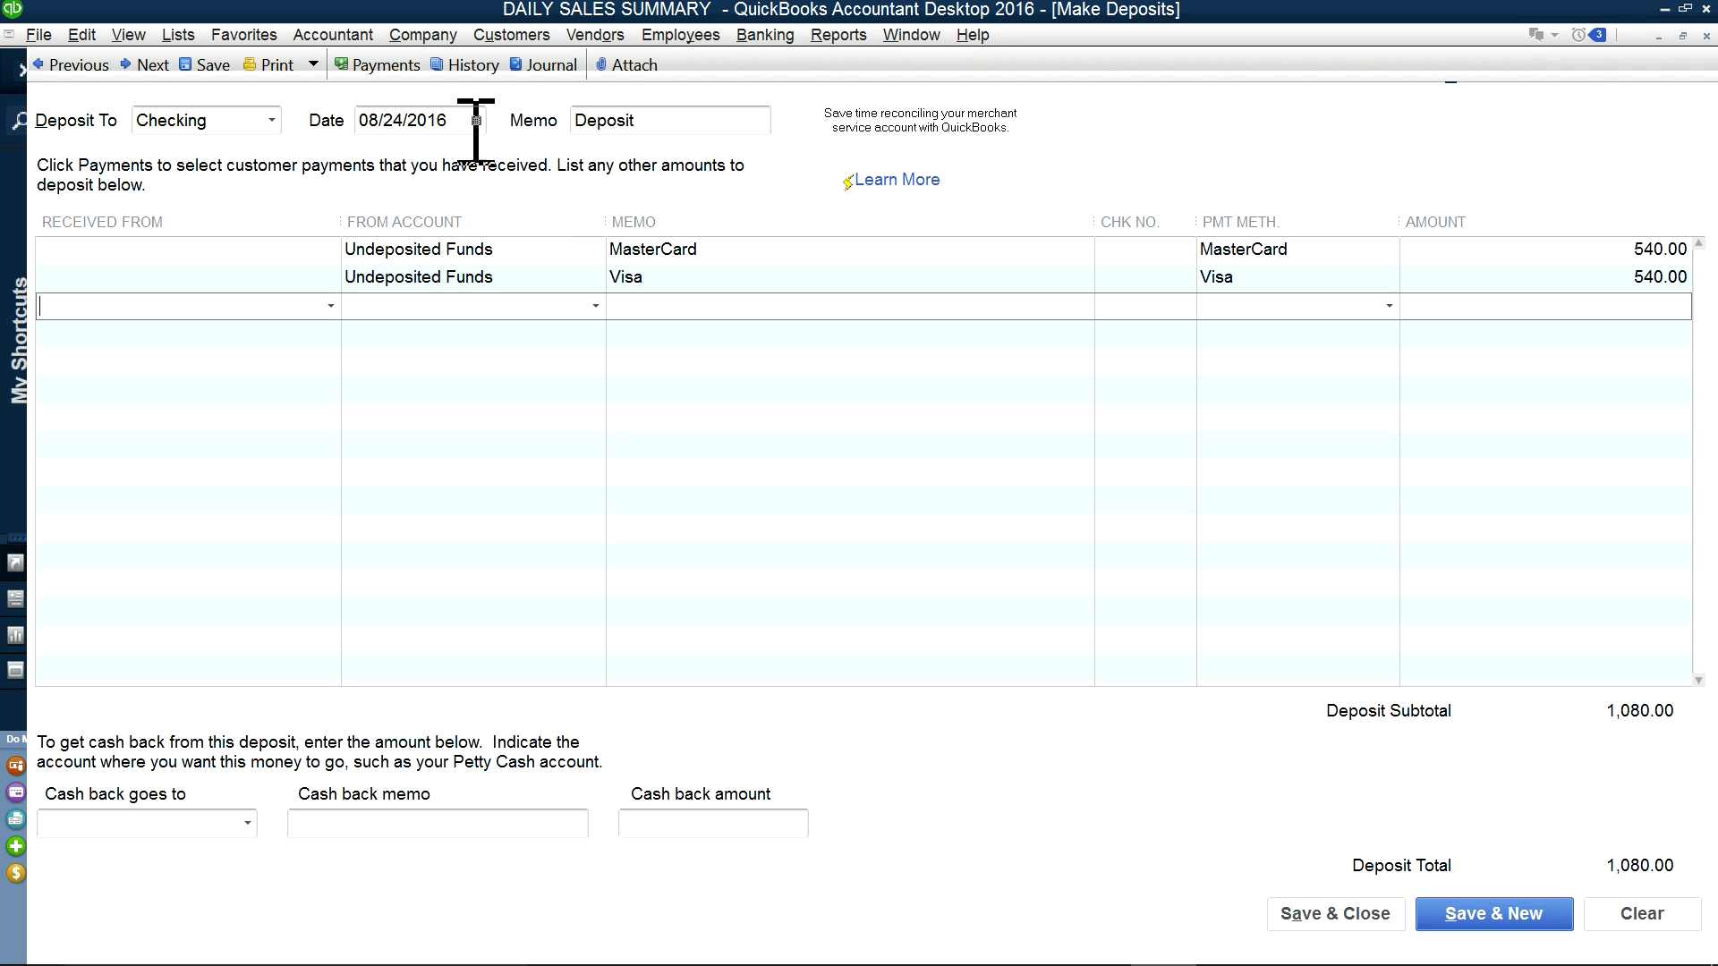
{"action": "left_click", "coordinate": [1309, 914]}
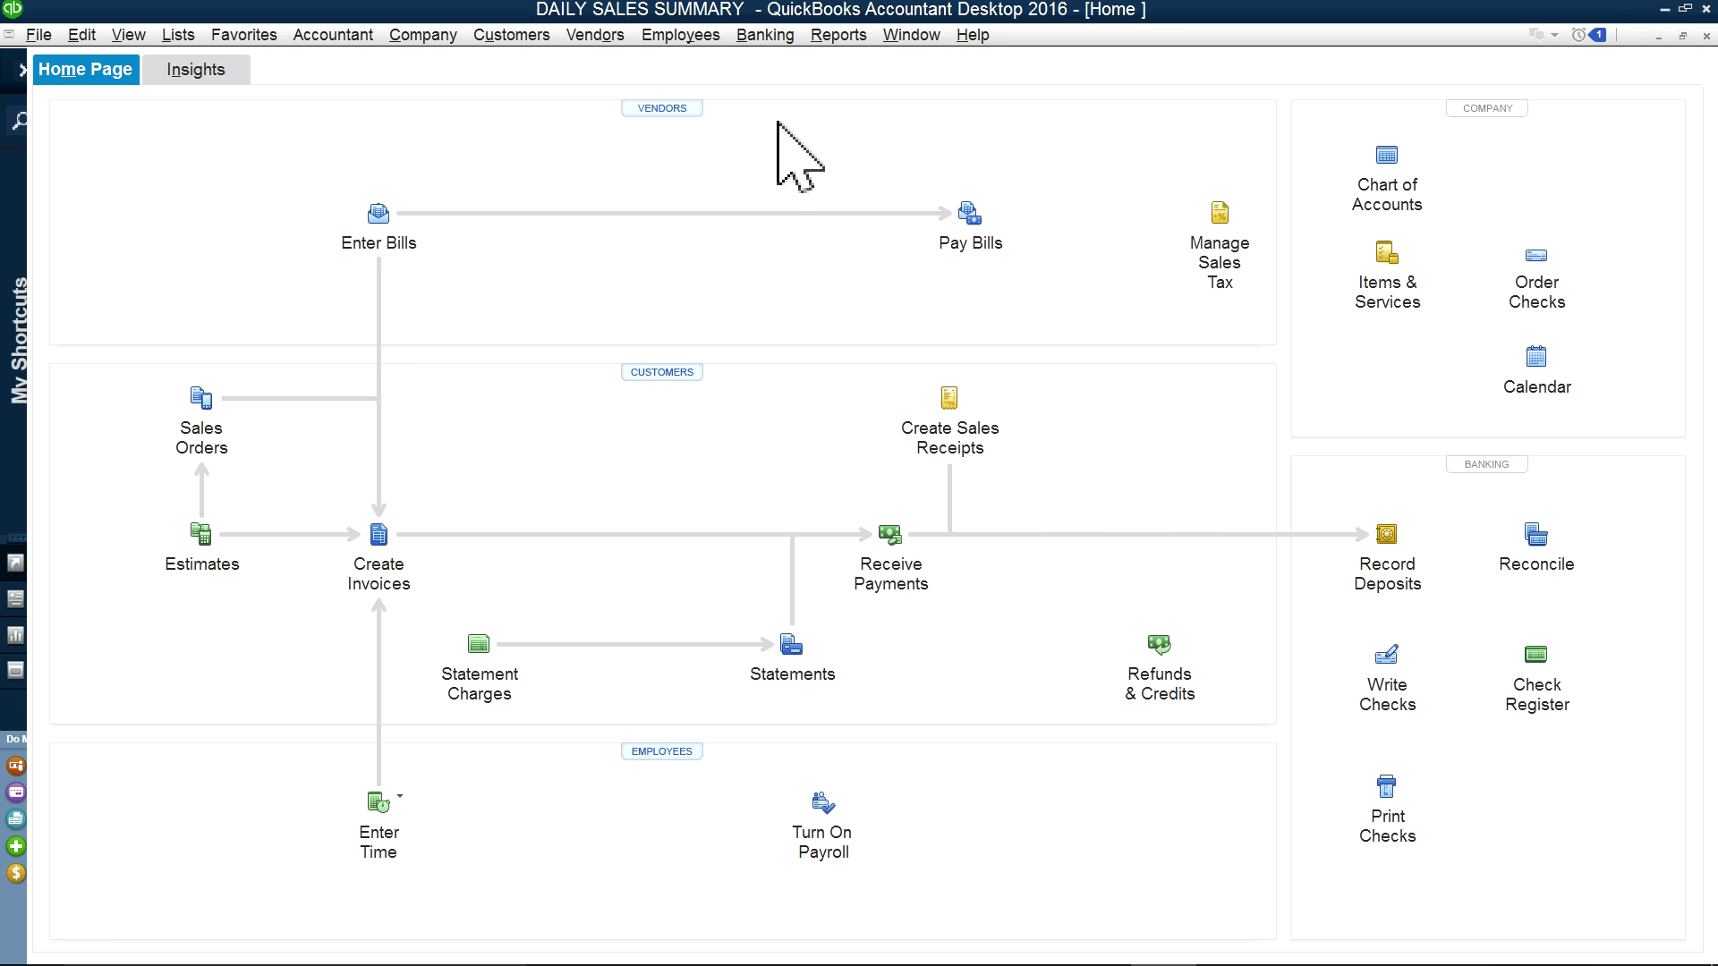
Step: Run the standard Balance Sheet, view the transactions behind the Checking balance, and return to the Balance Sheet
{"action": "left_click", "coordinate": [837, 36]}
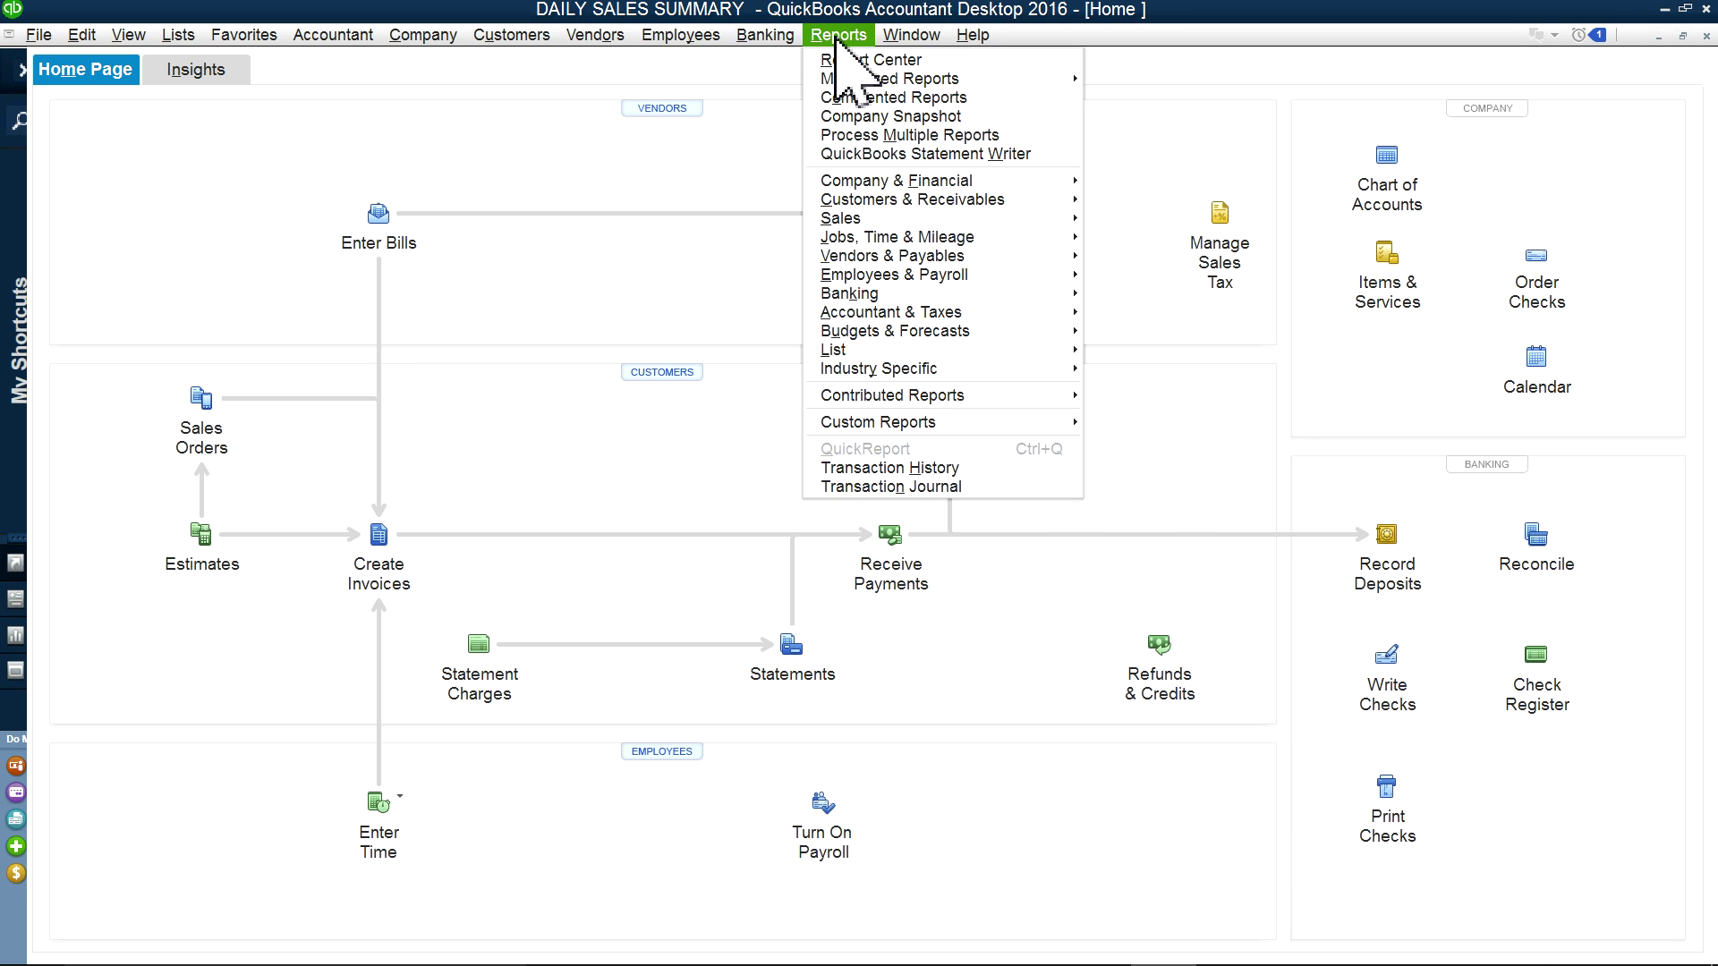
{"action": "mouse_move", "coordinate": [973, 183]}
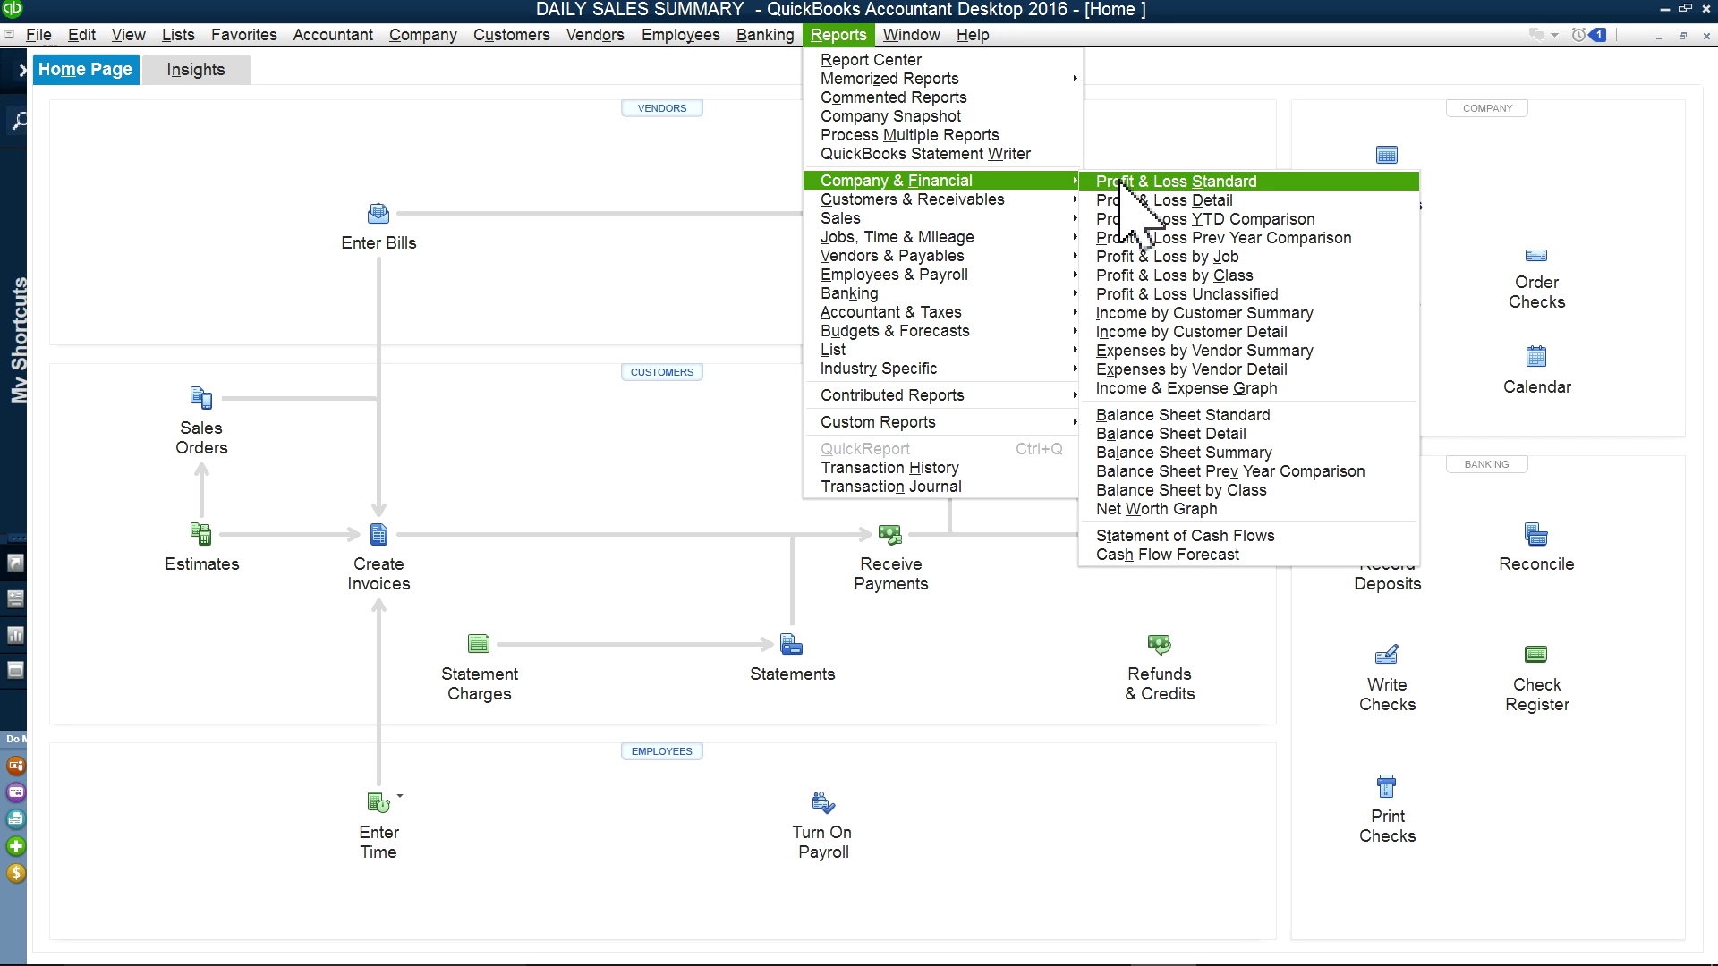
{"action": "left_click", "coordinate": [1161, 416]}
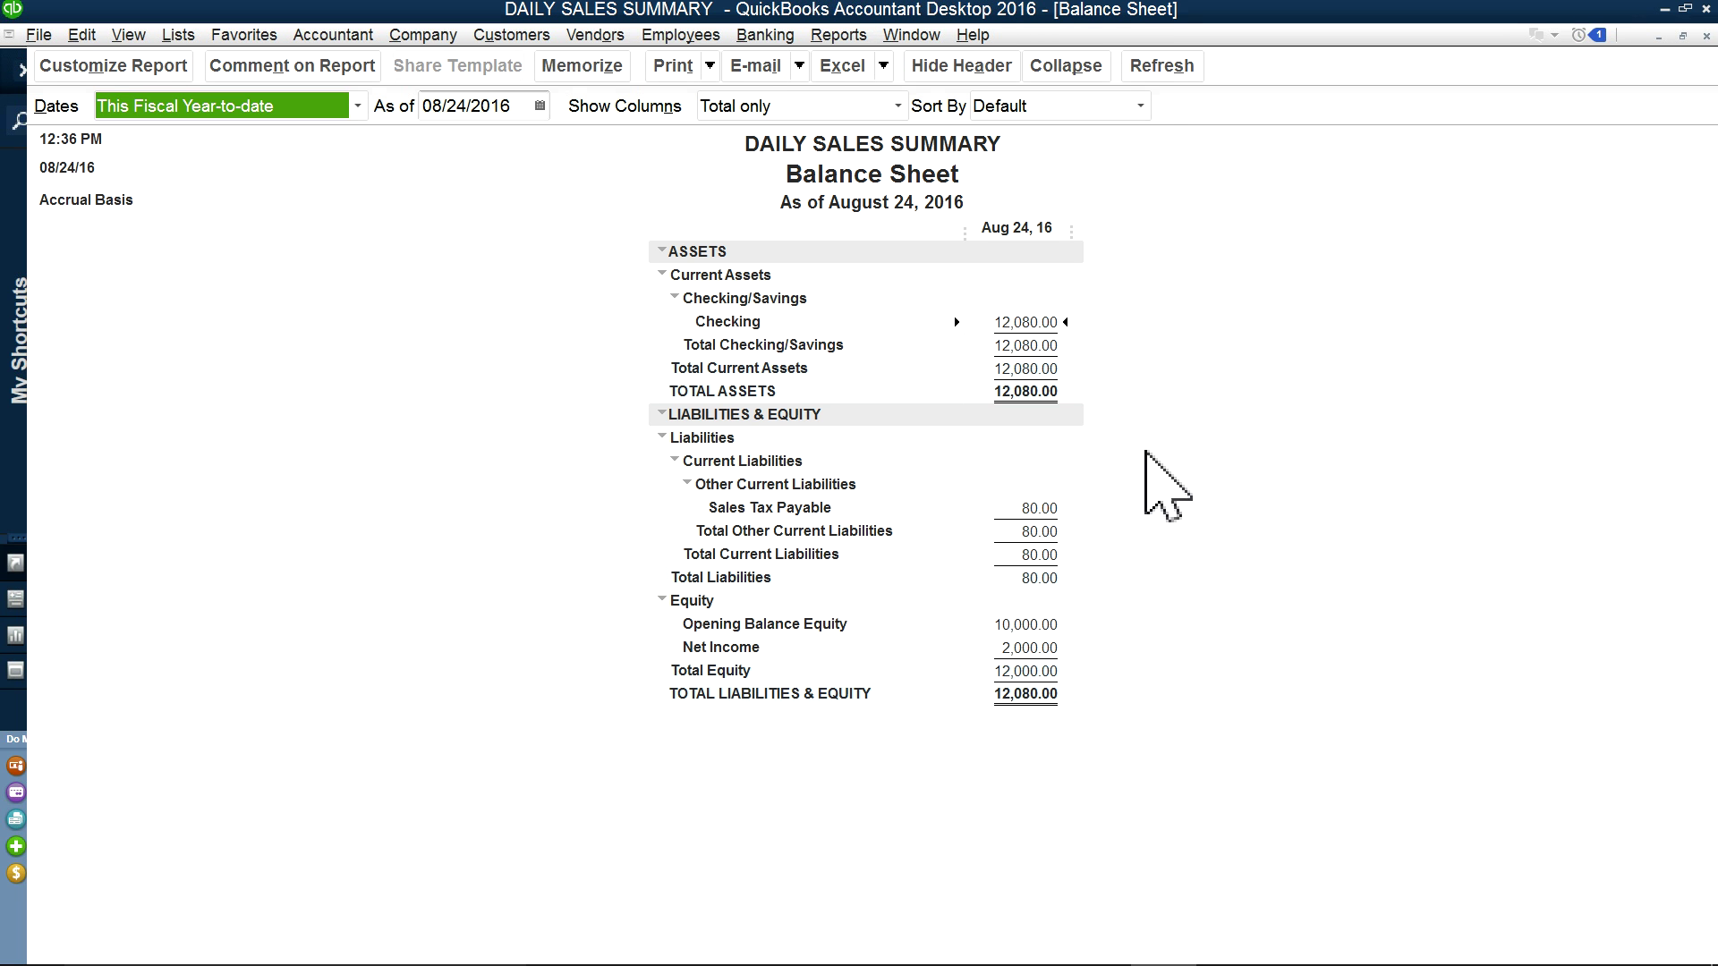
{"action": "double_click", "coordinate": [1011, 322]}
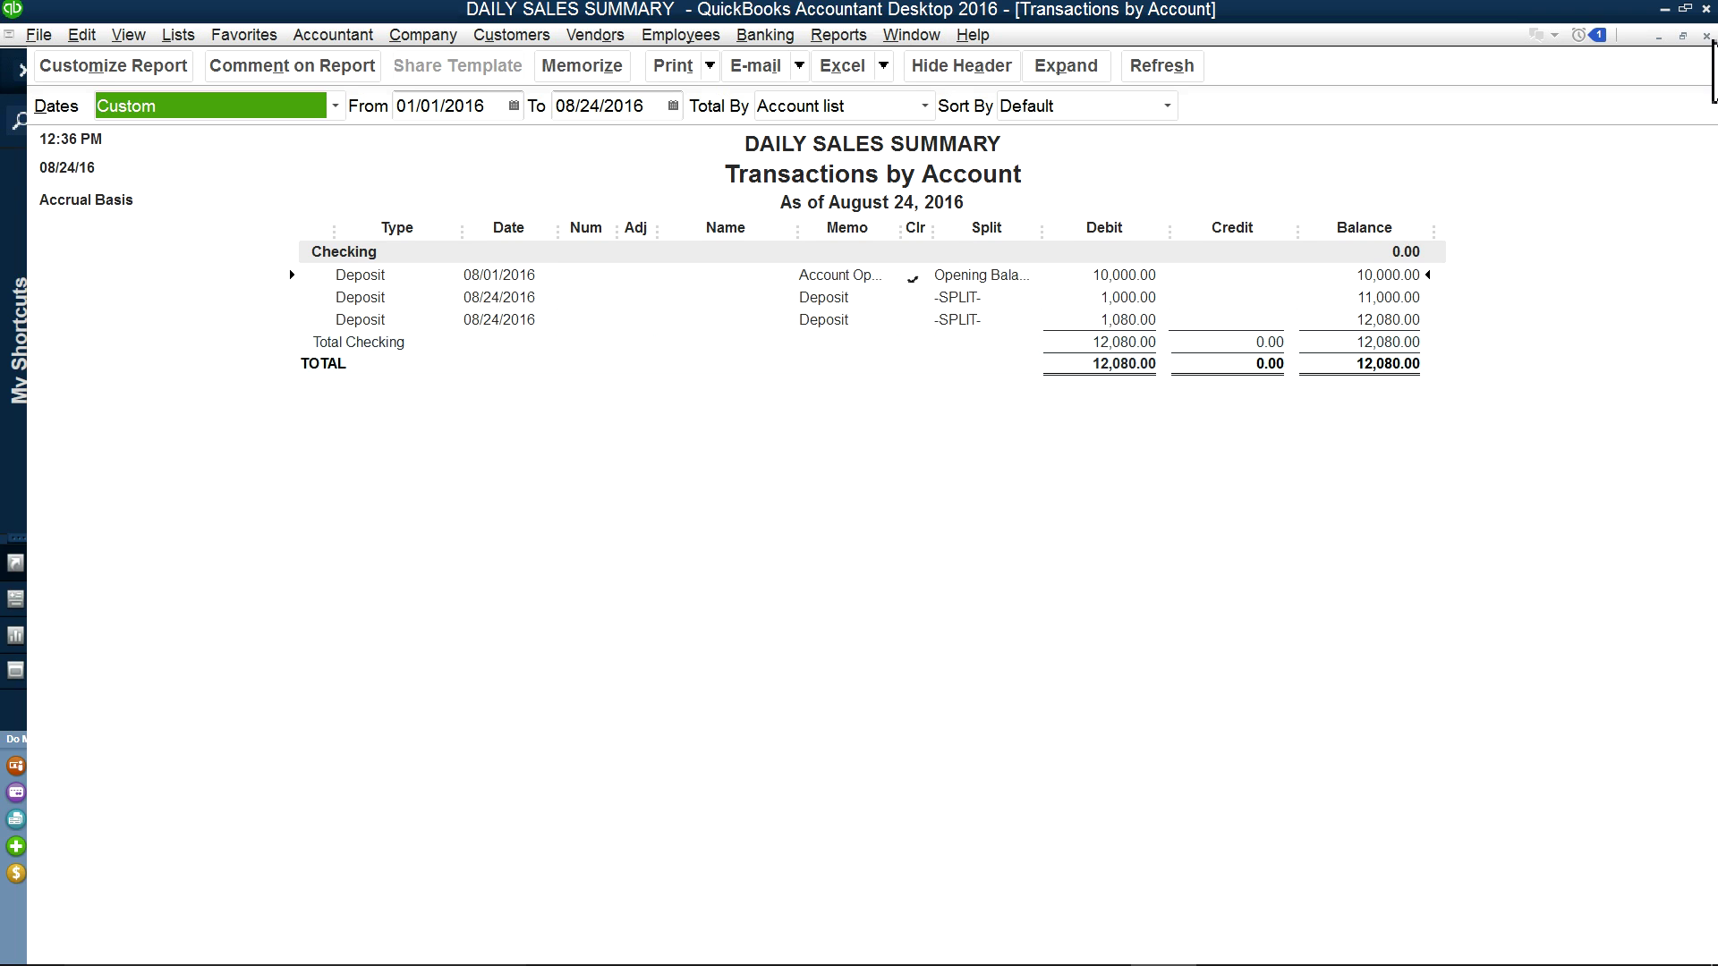
{"action": "left_click", "coordinate": [1707, 35]}
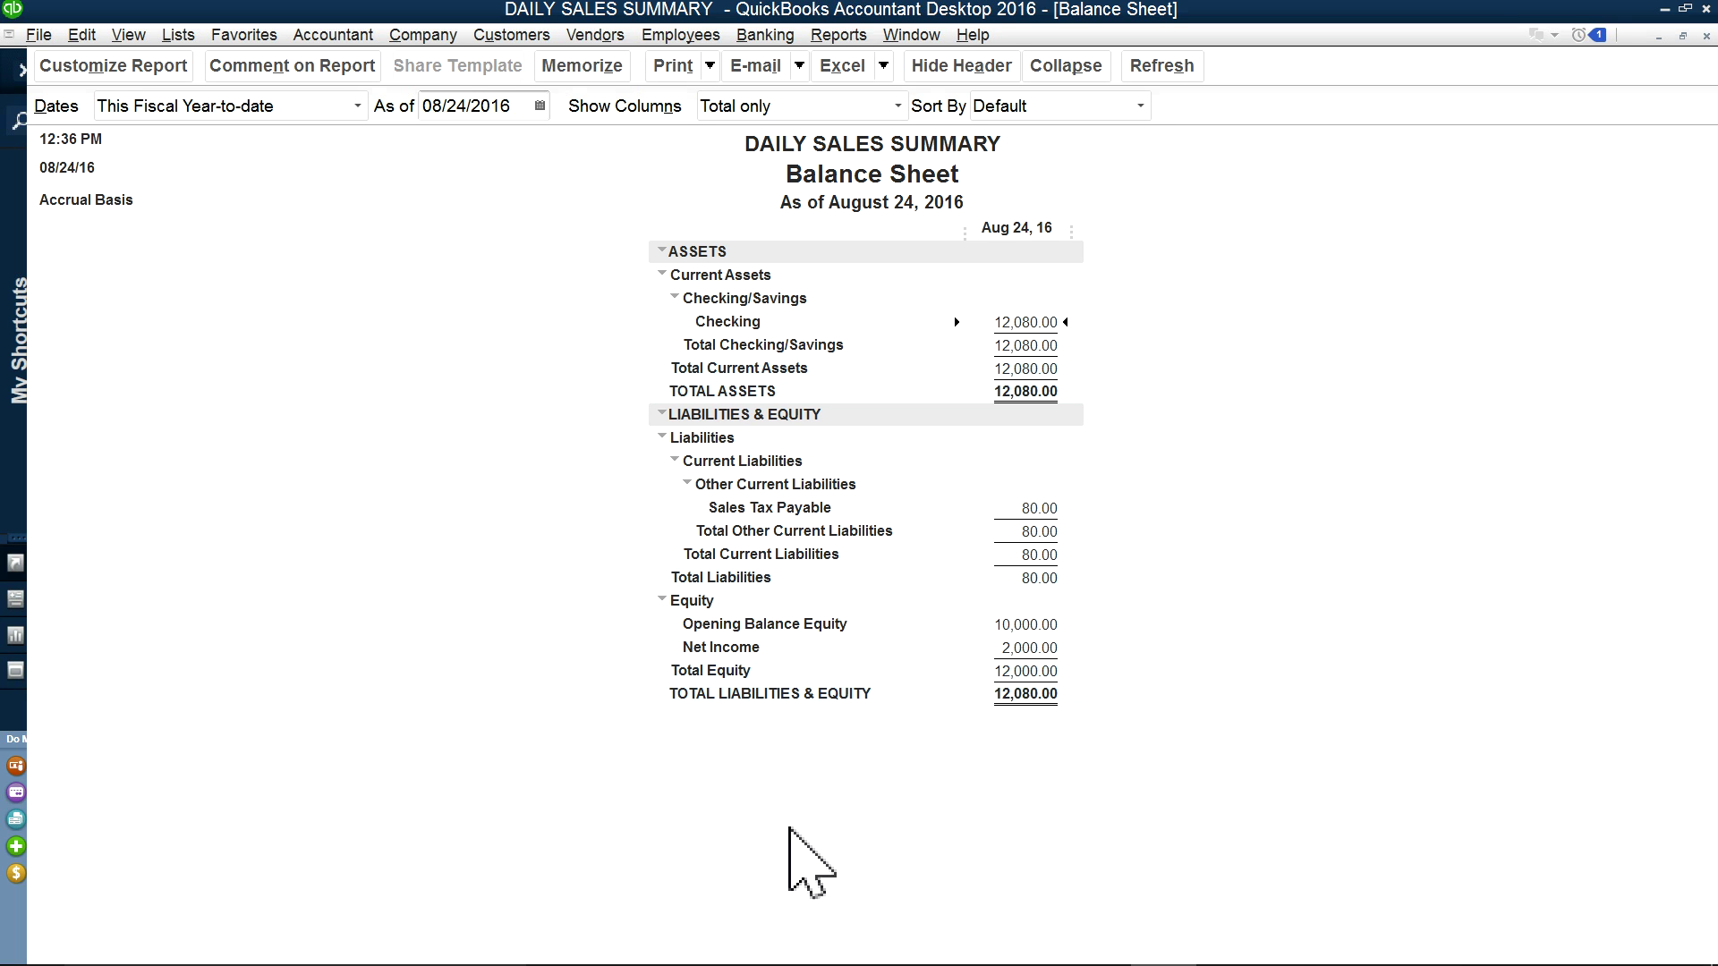
Step: Open sales receipt entry and start a new blank Daily Sales Summary receipt
{"action": "left_click", "coordinate": [497, 34]}
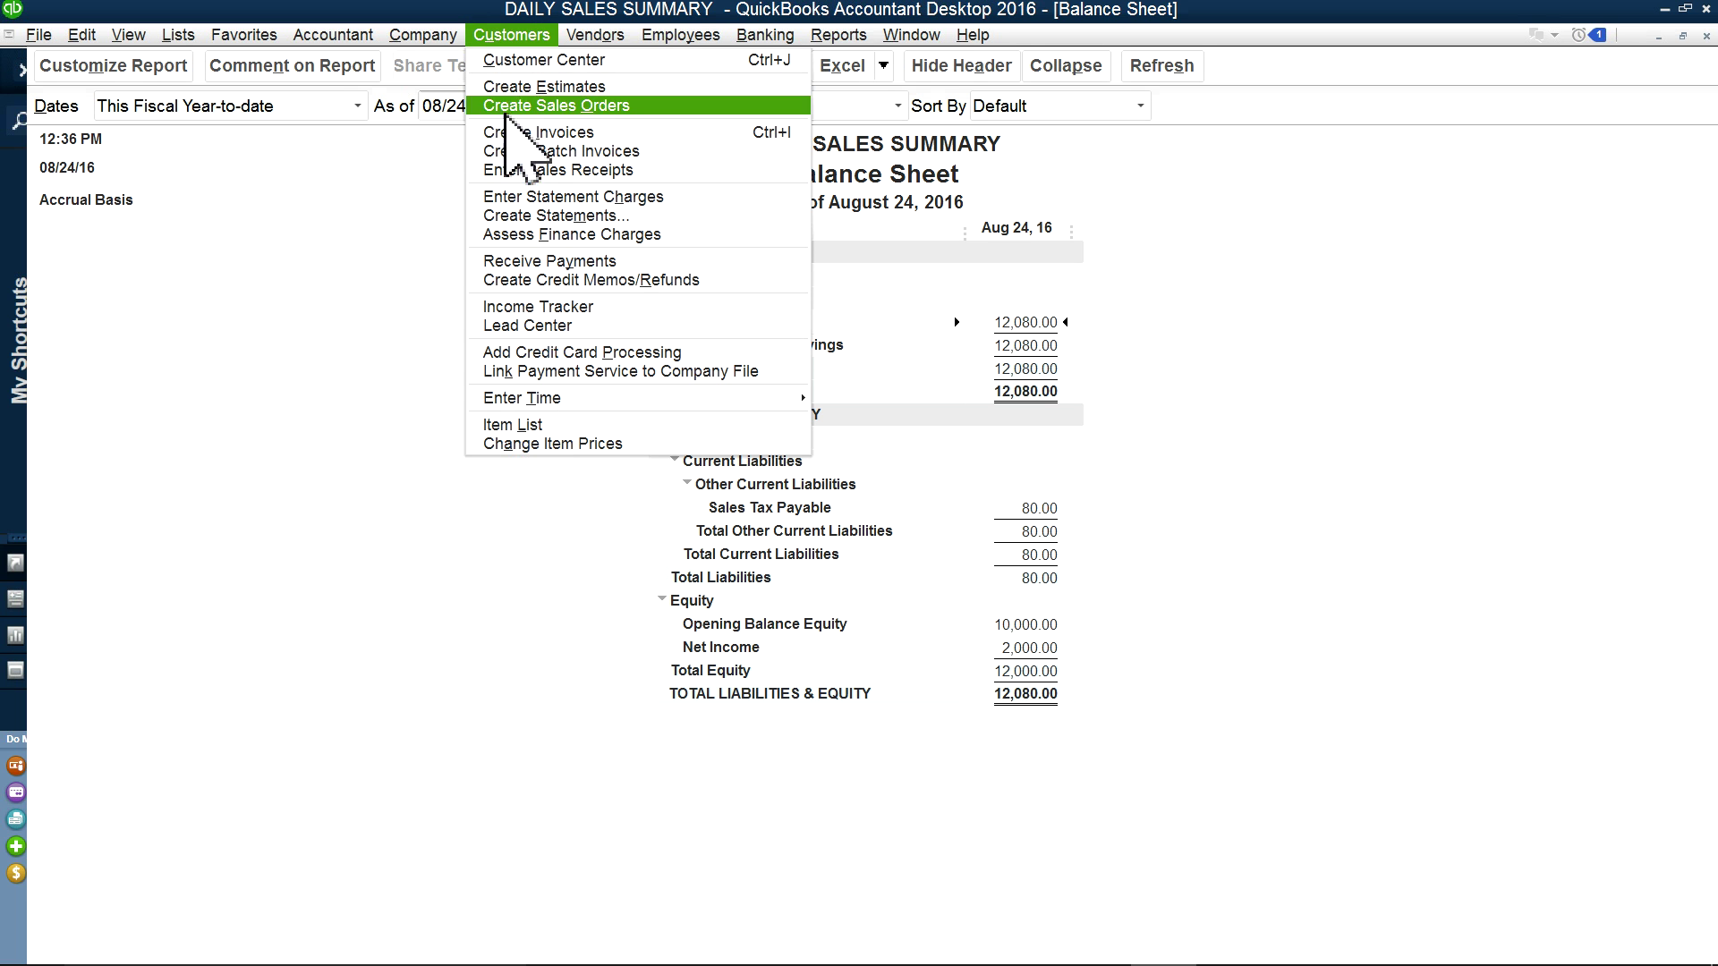
{"action": "left_click", "coordinate": [515, 172]}
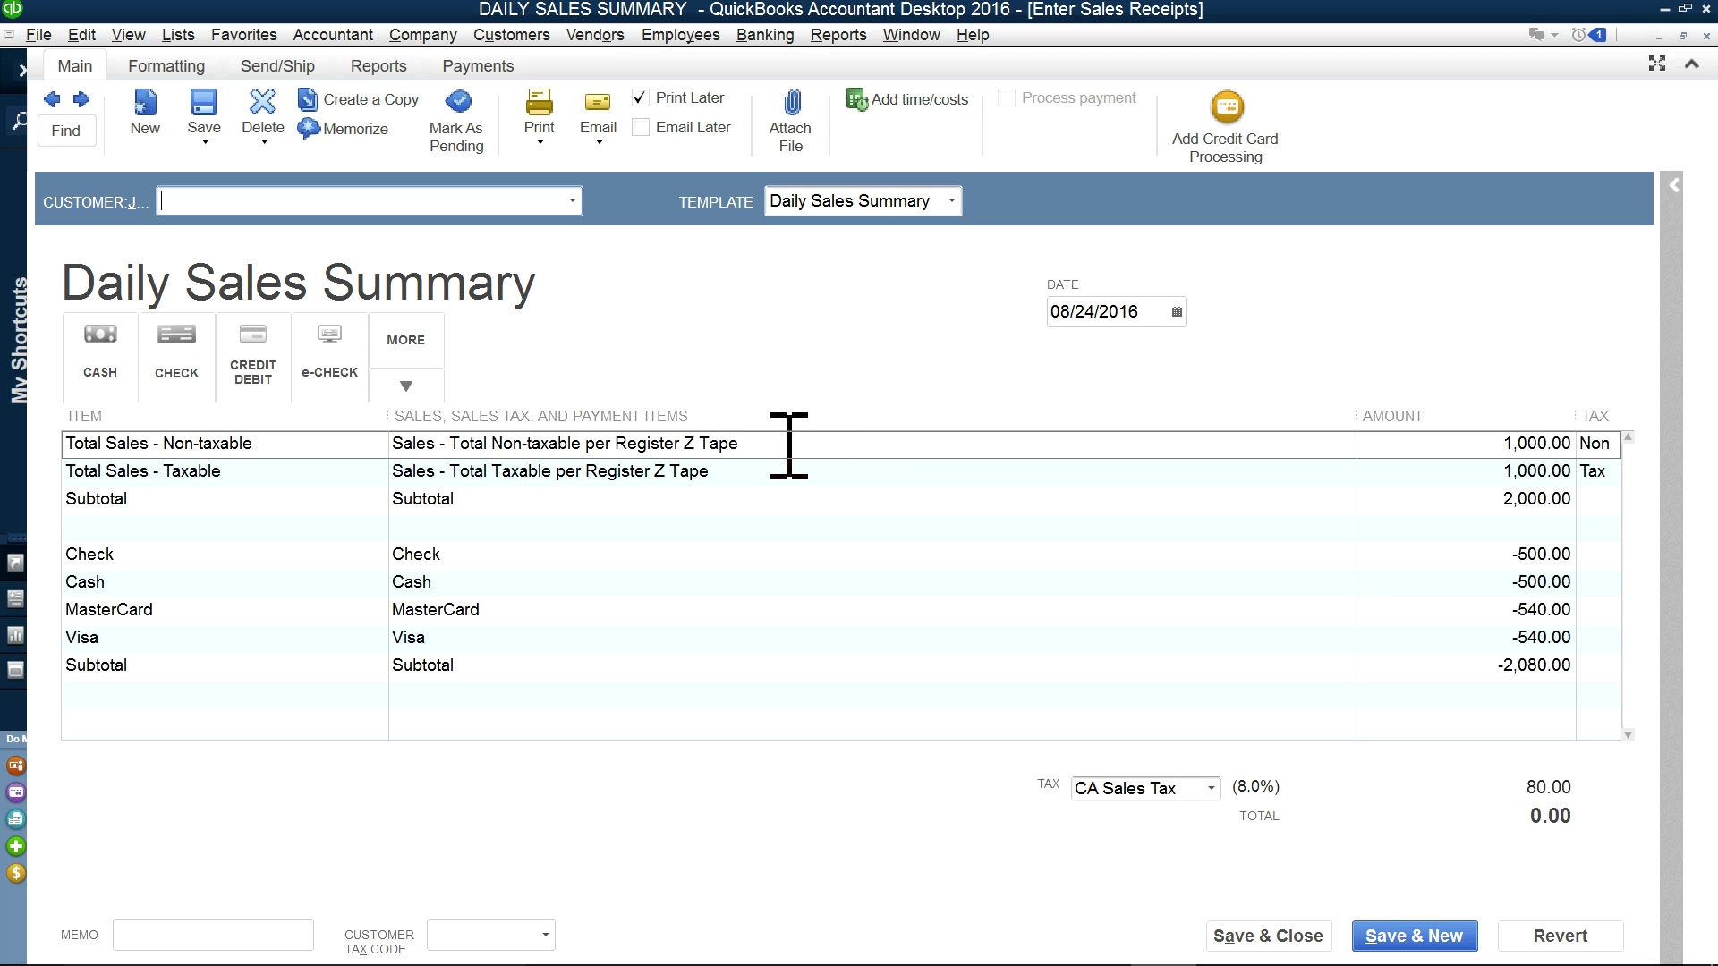
{"action": "left_click", "coordinate": [1496, 445]}
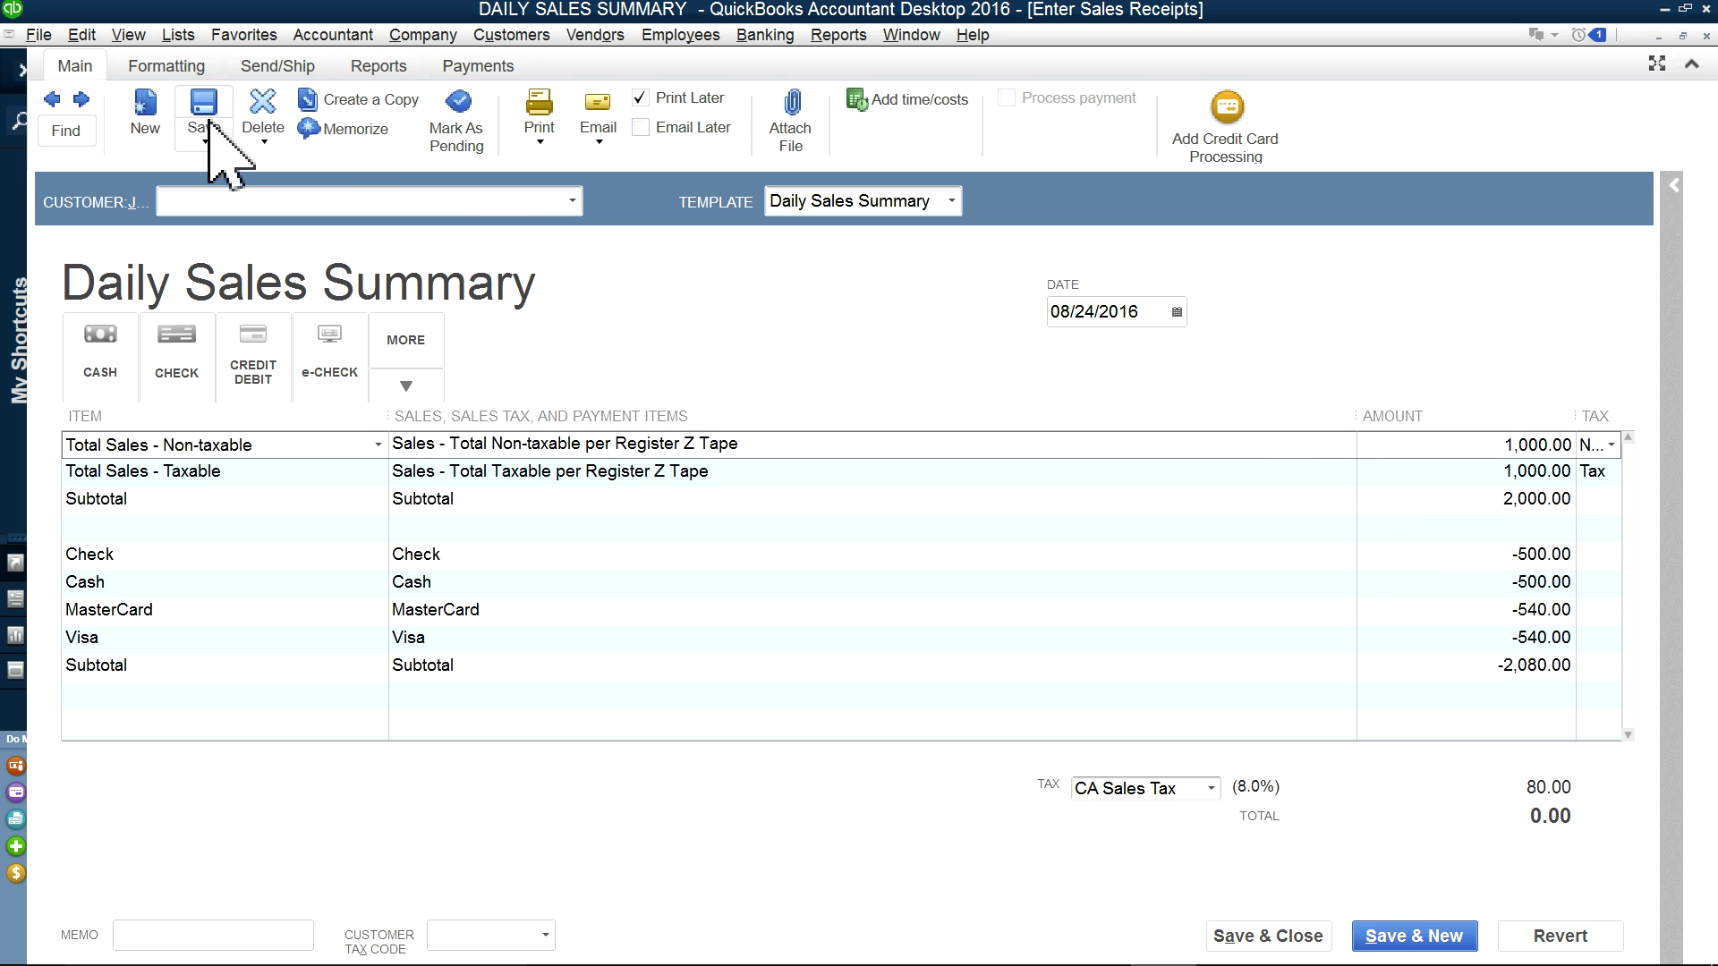
{"action": "left_click", "coordinate": [145, 112]}
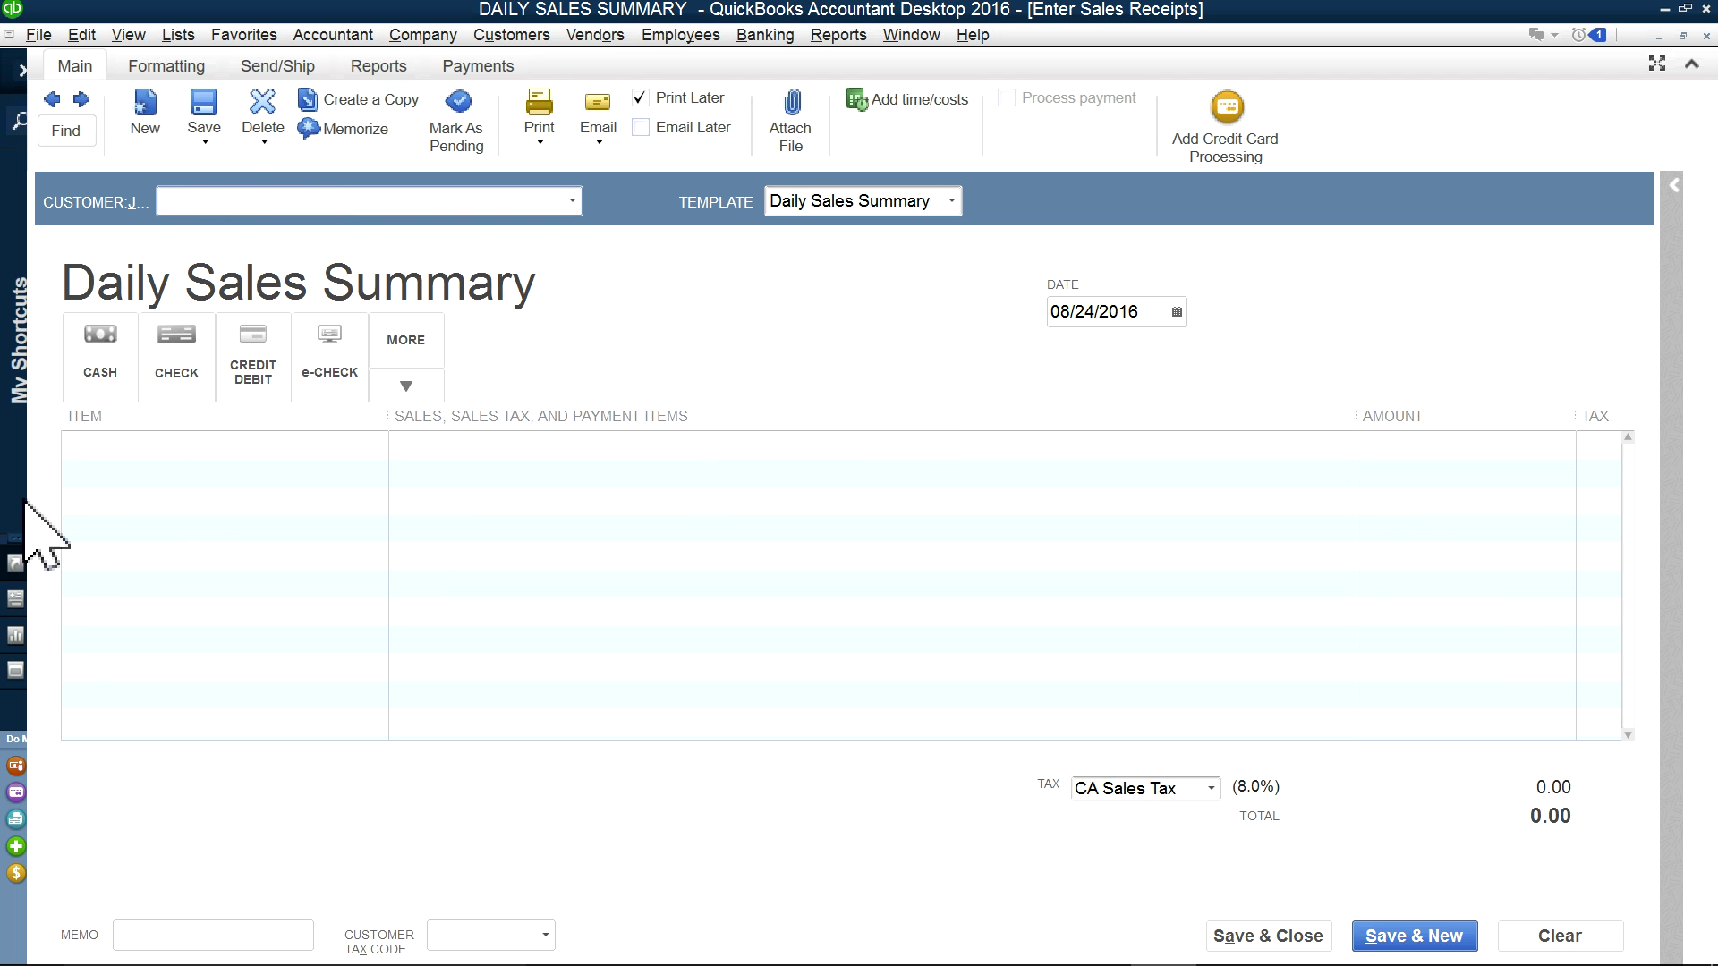
Step: Add the items Total Sales - Non-taxable and Total Sales - Taxable on the receipt's first two lines
{"action": "left_click", "coordinate": [235, 450]}
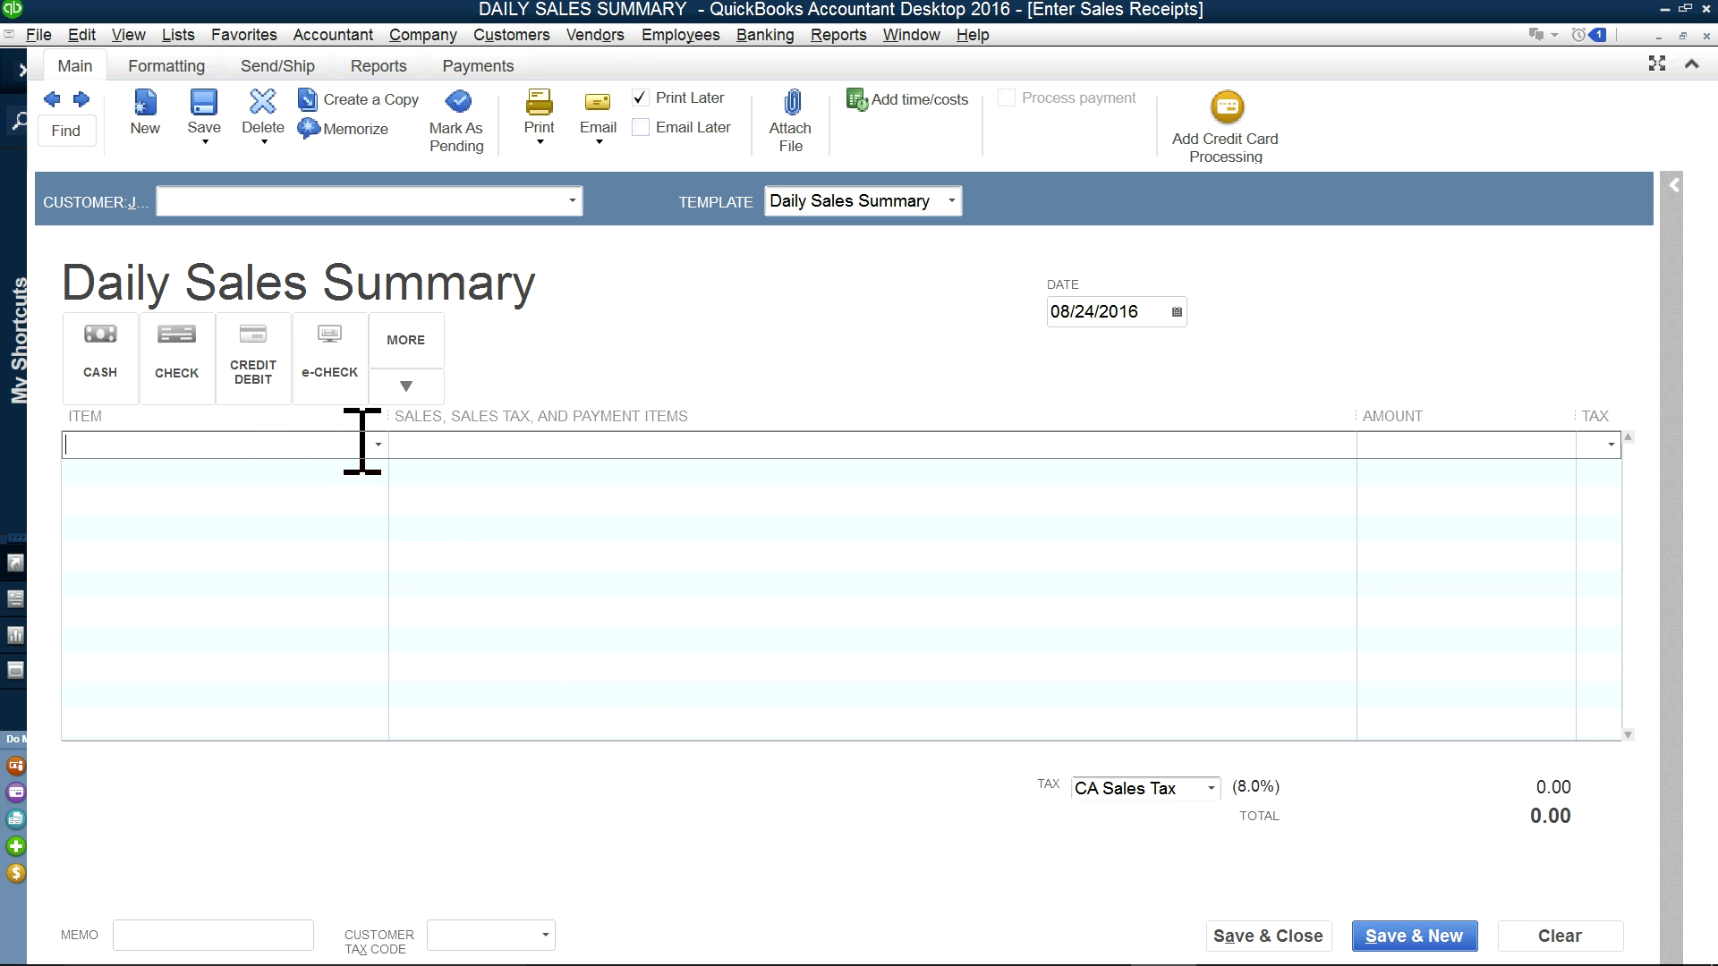
{"action": "left_click", "coordinate": [374, 444]}
{"action": "left_click", "coordinate": [235, 535]}
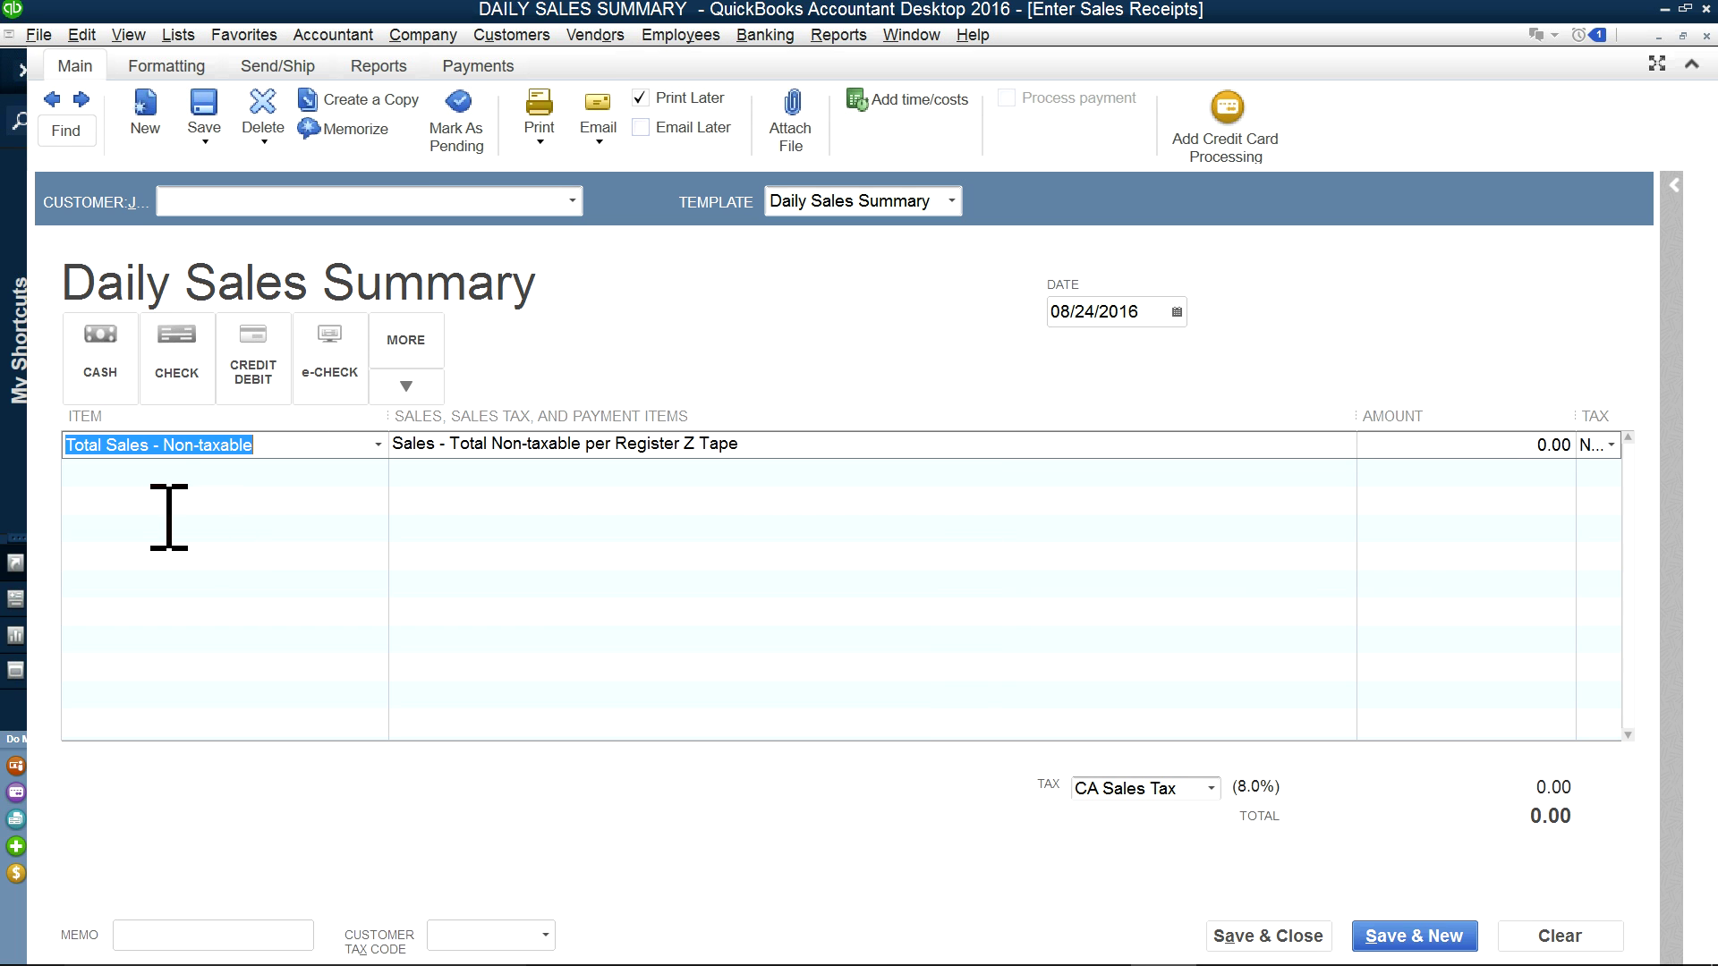
{"action": "left_click", "coordinate": [153, 484]}
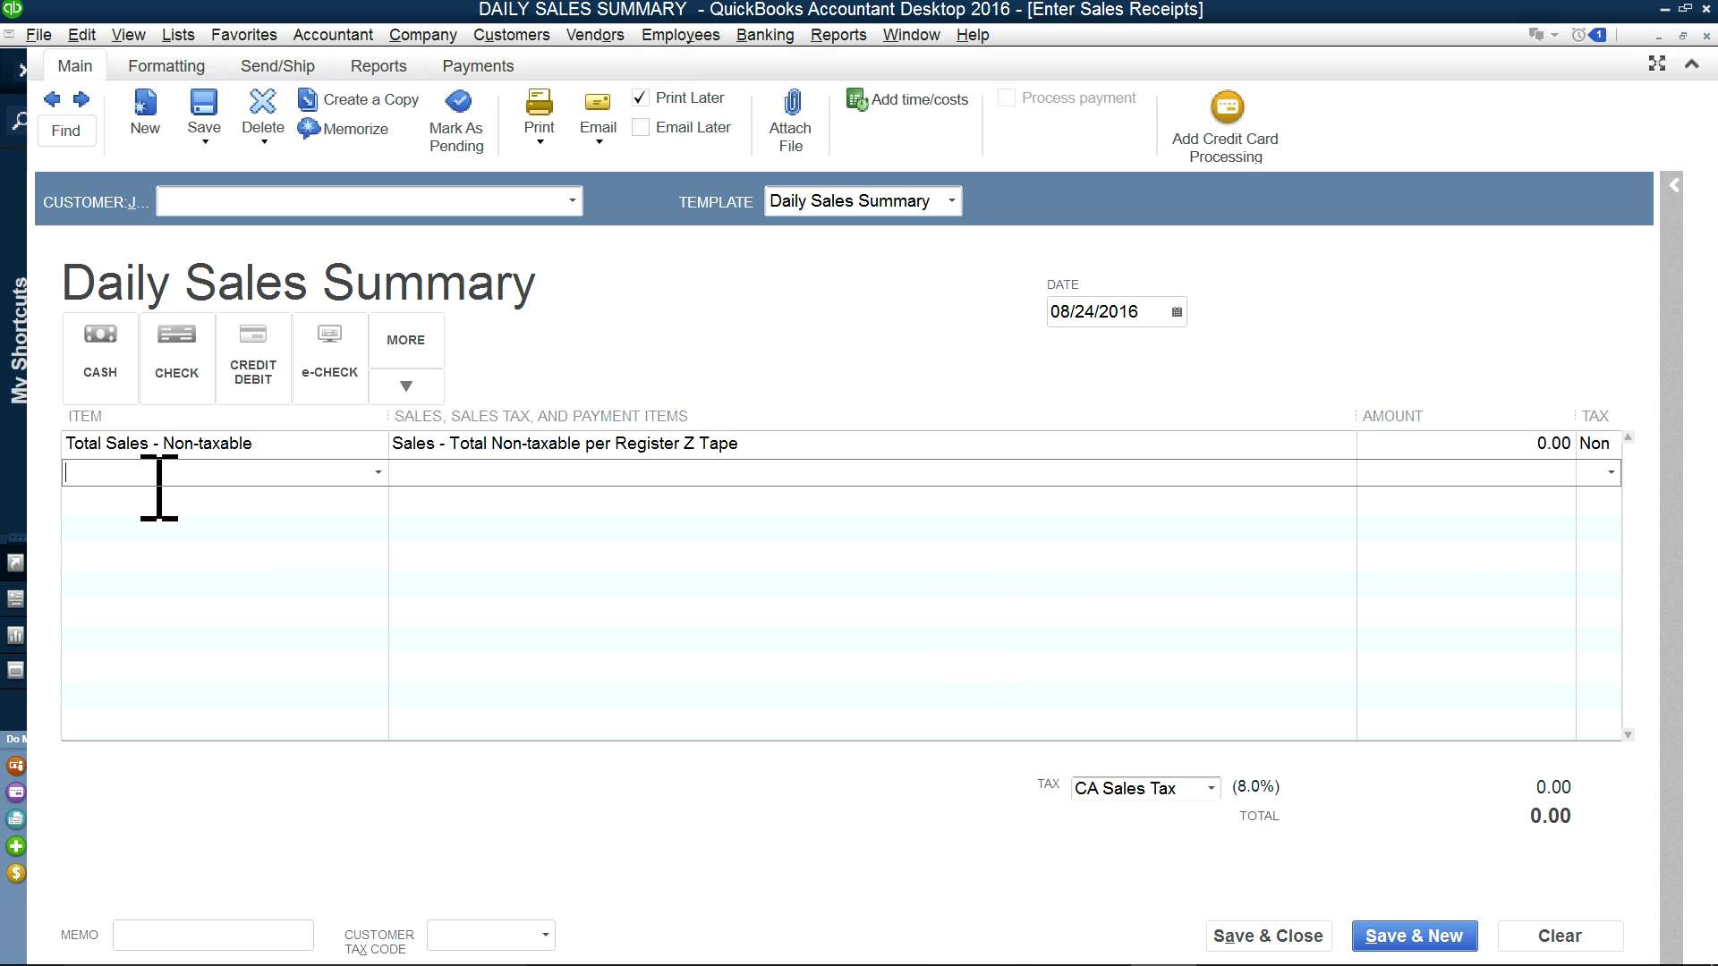
{"action": "left_click", "coordinate": [377, 473]}
{"action": "left_click", "coordinate": [256, 591]}
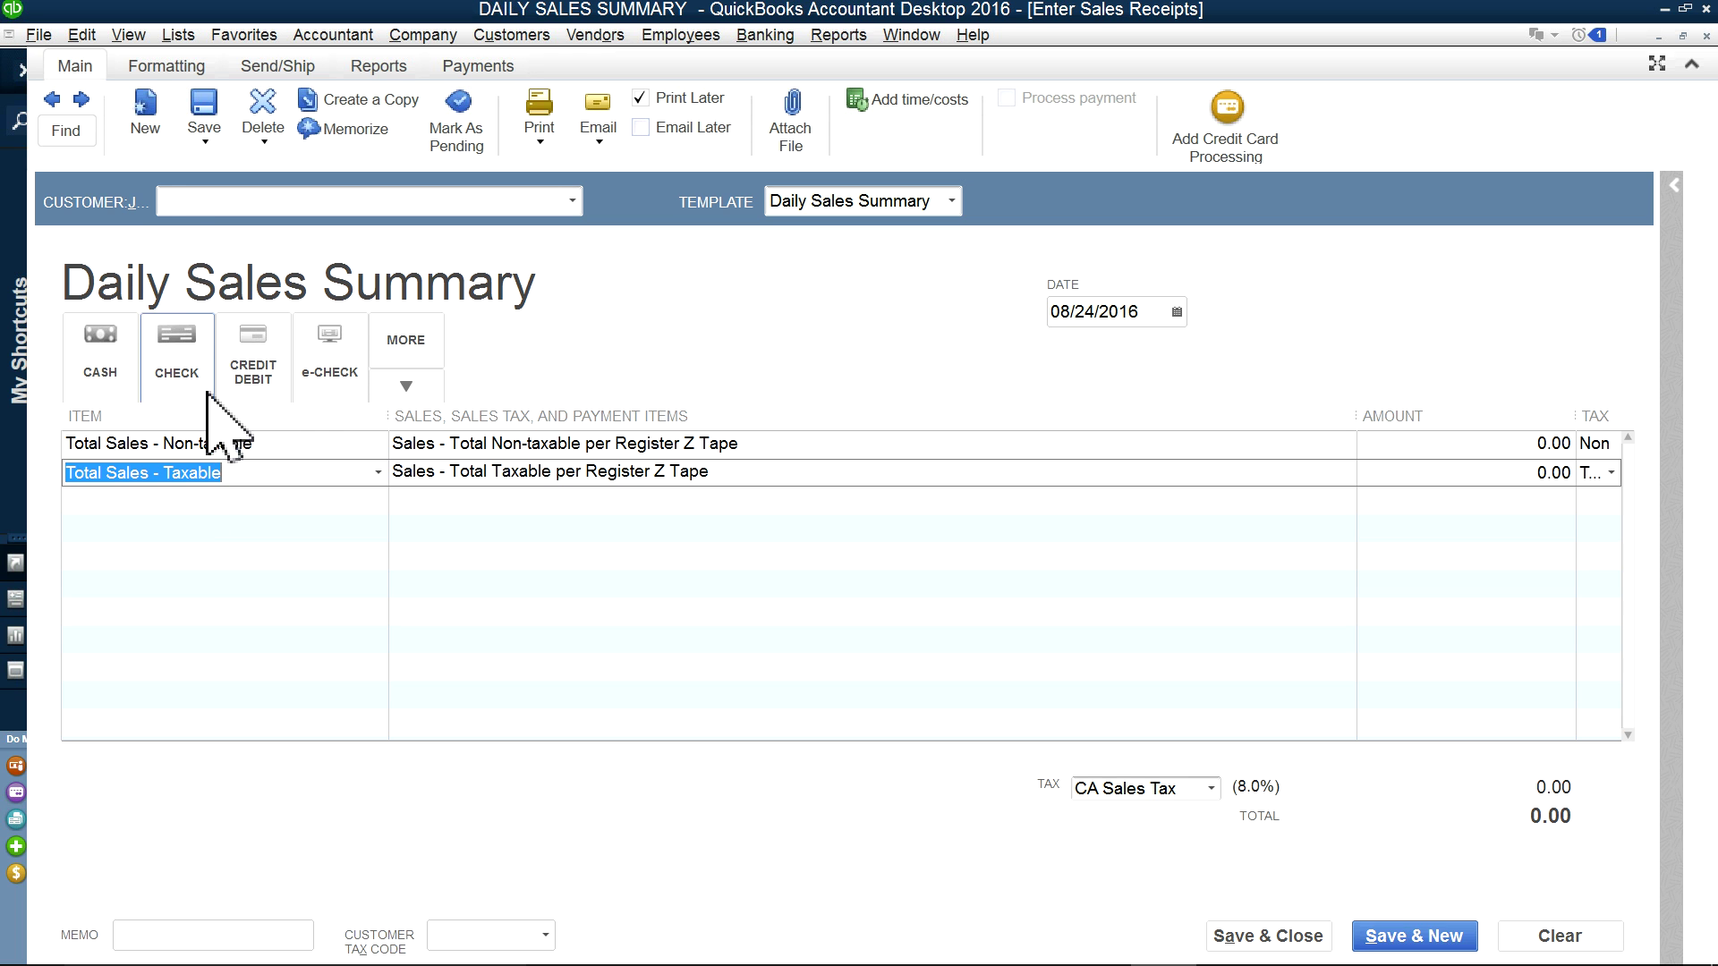
Step: Insert a line above Total Sales - Taxable and assign it the DiscountN item
{"action": "left_click", "coordinate": [81, 36]}
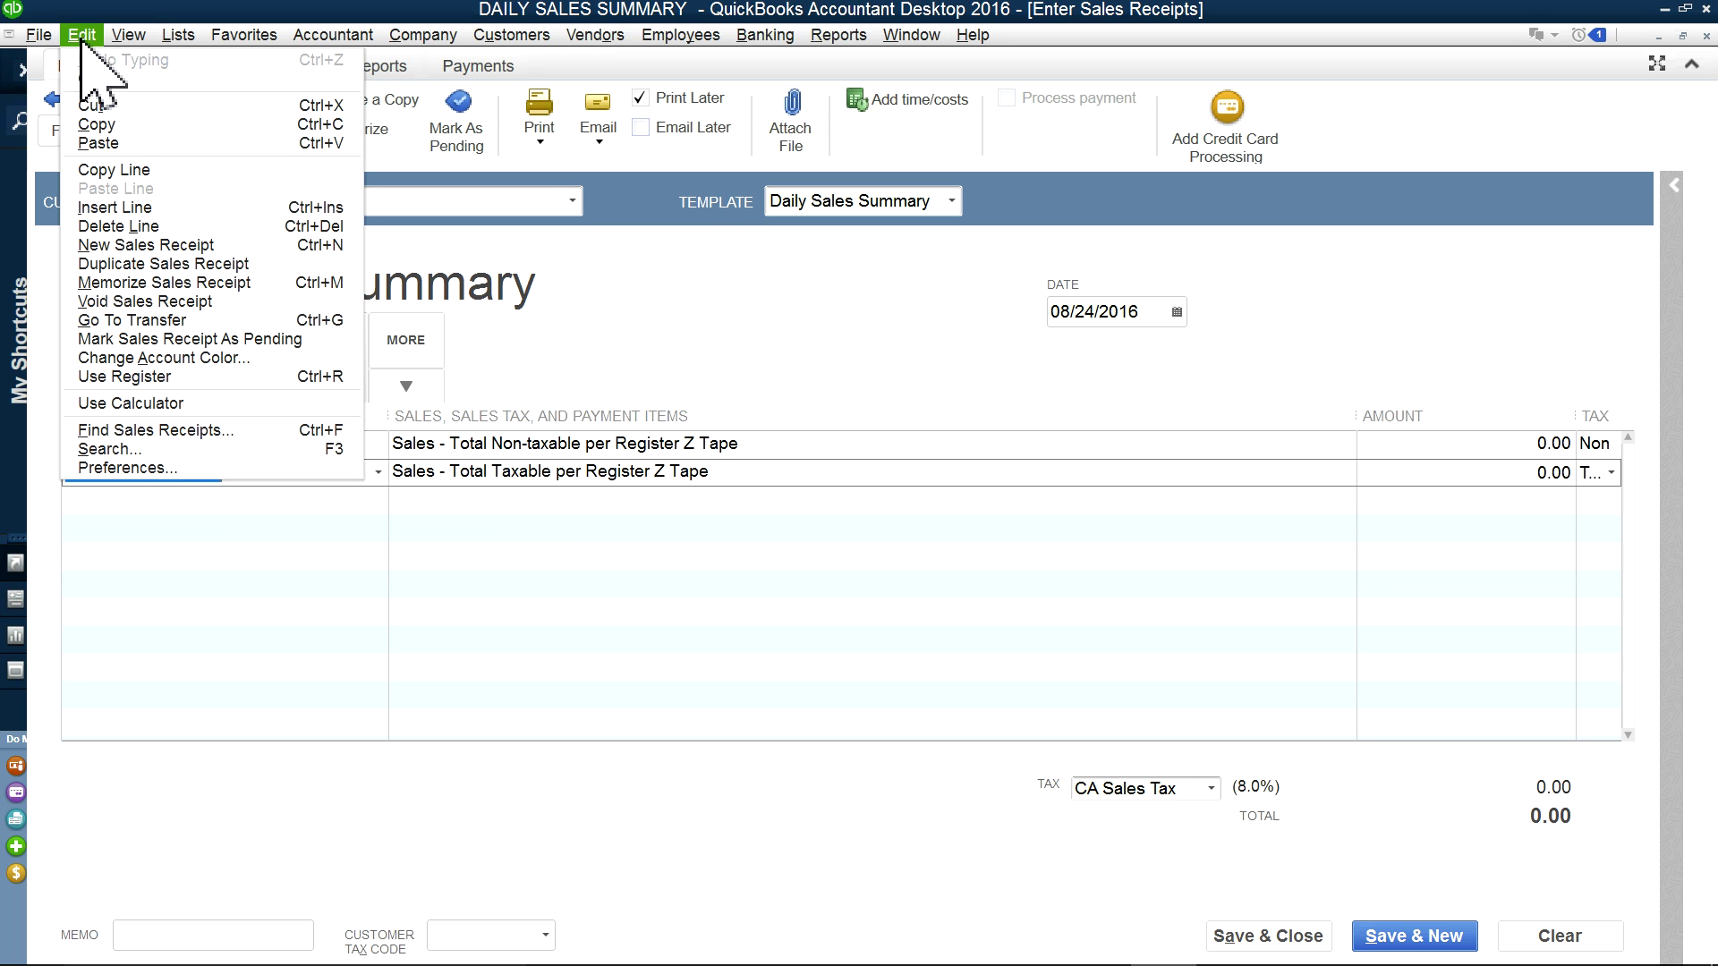
{"action": "left_click", "coordinate": [115, 207]}
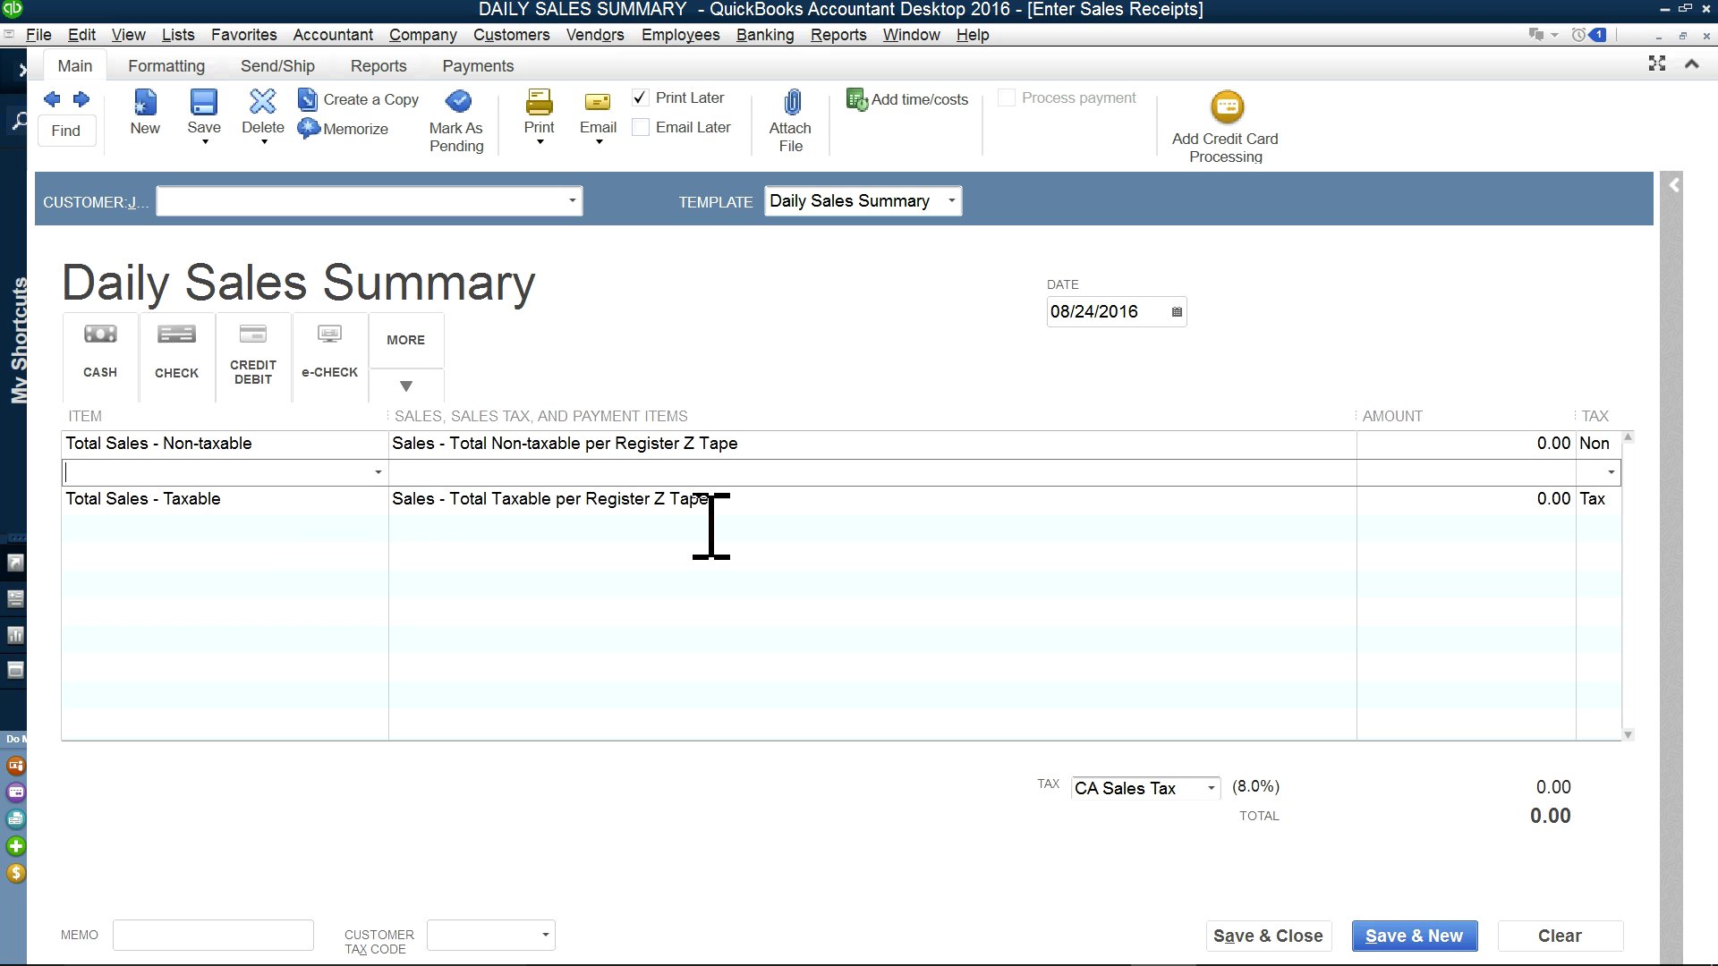
{"action": "left_click", "coordinate": [377, 472]}
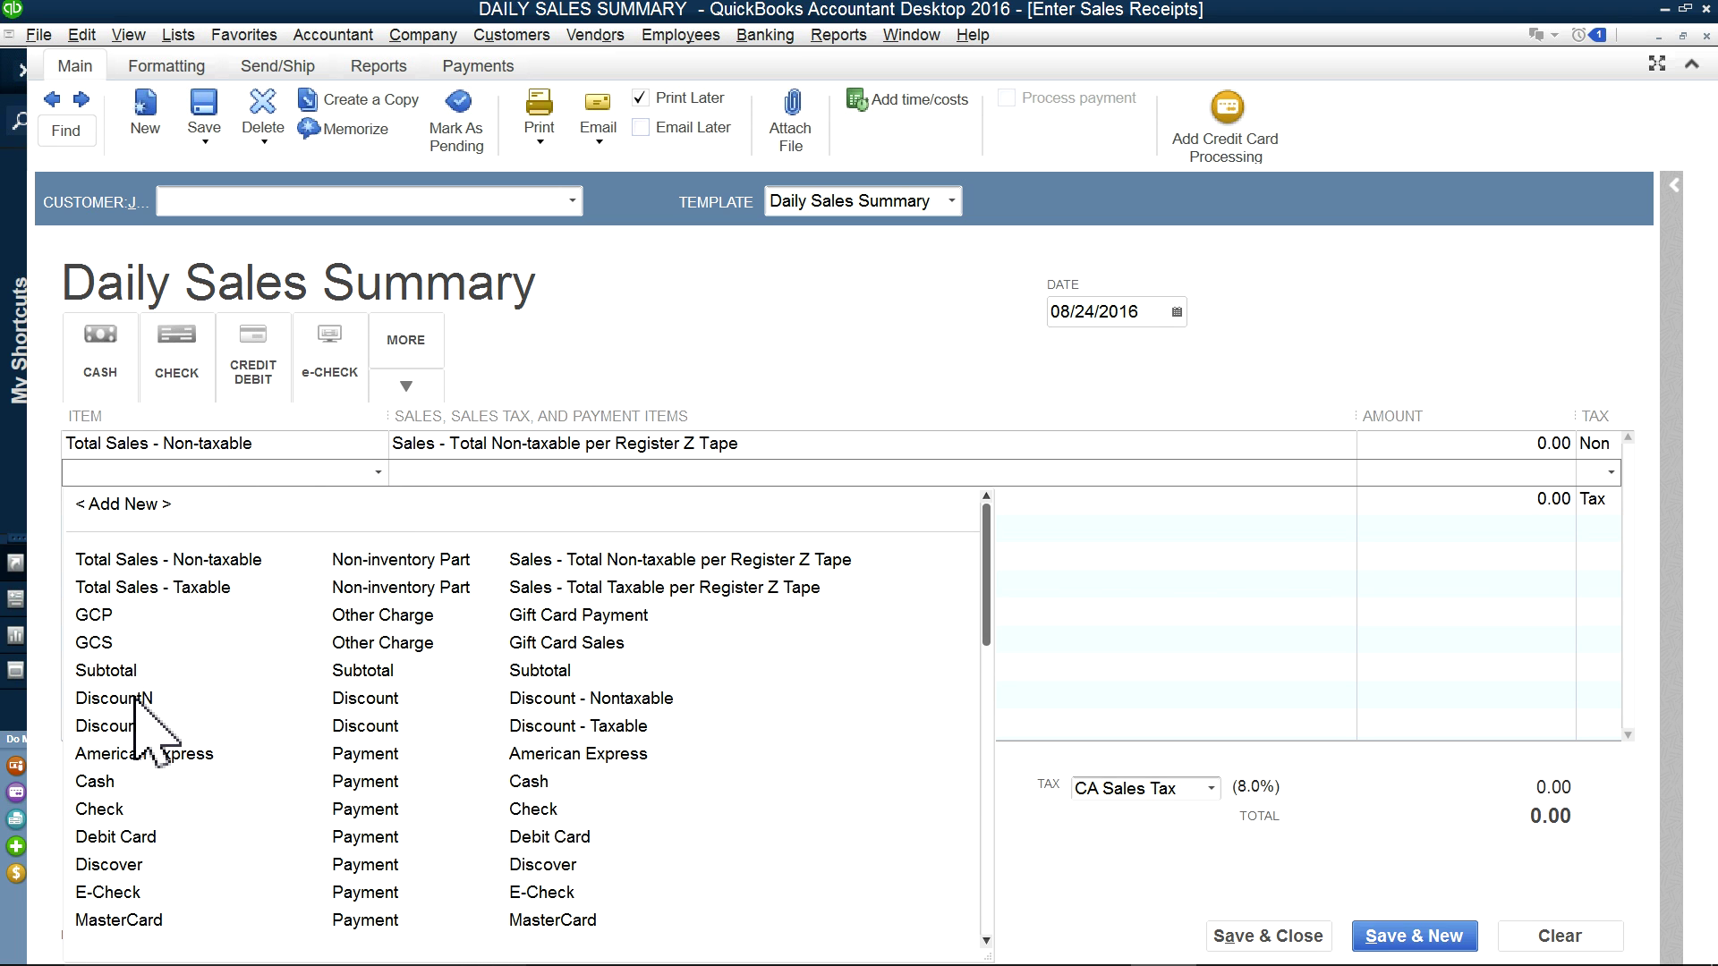
{"action": "left_click", "coordinate": [134, 697]}
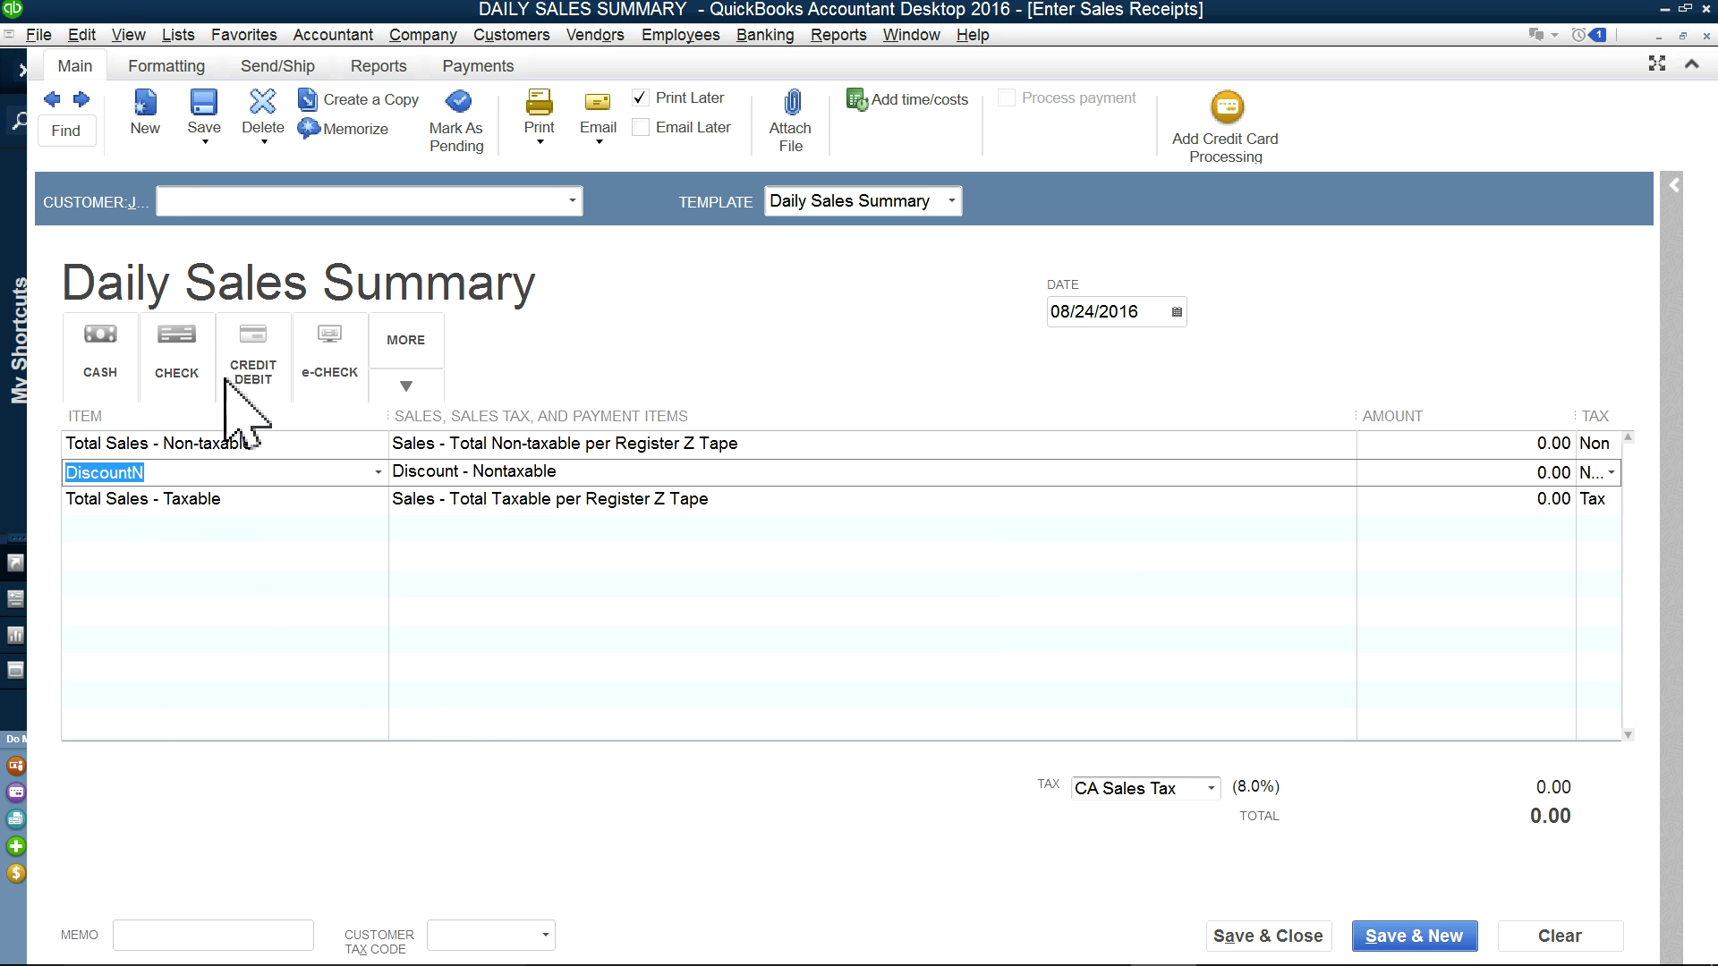
{"action": "left_click", "coordinate": [83, 36]}
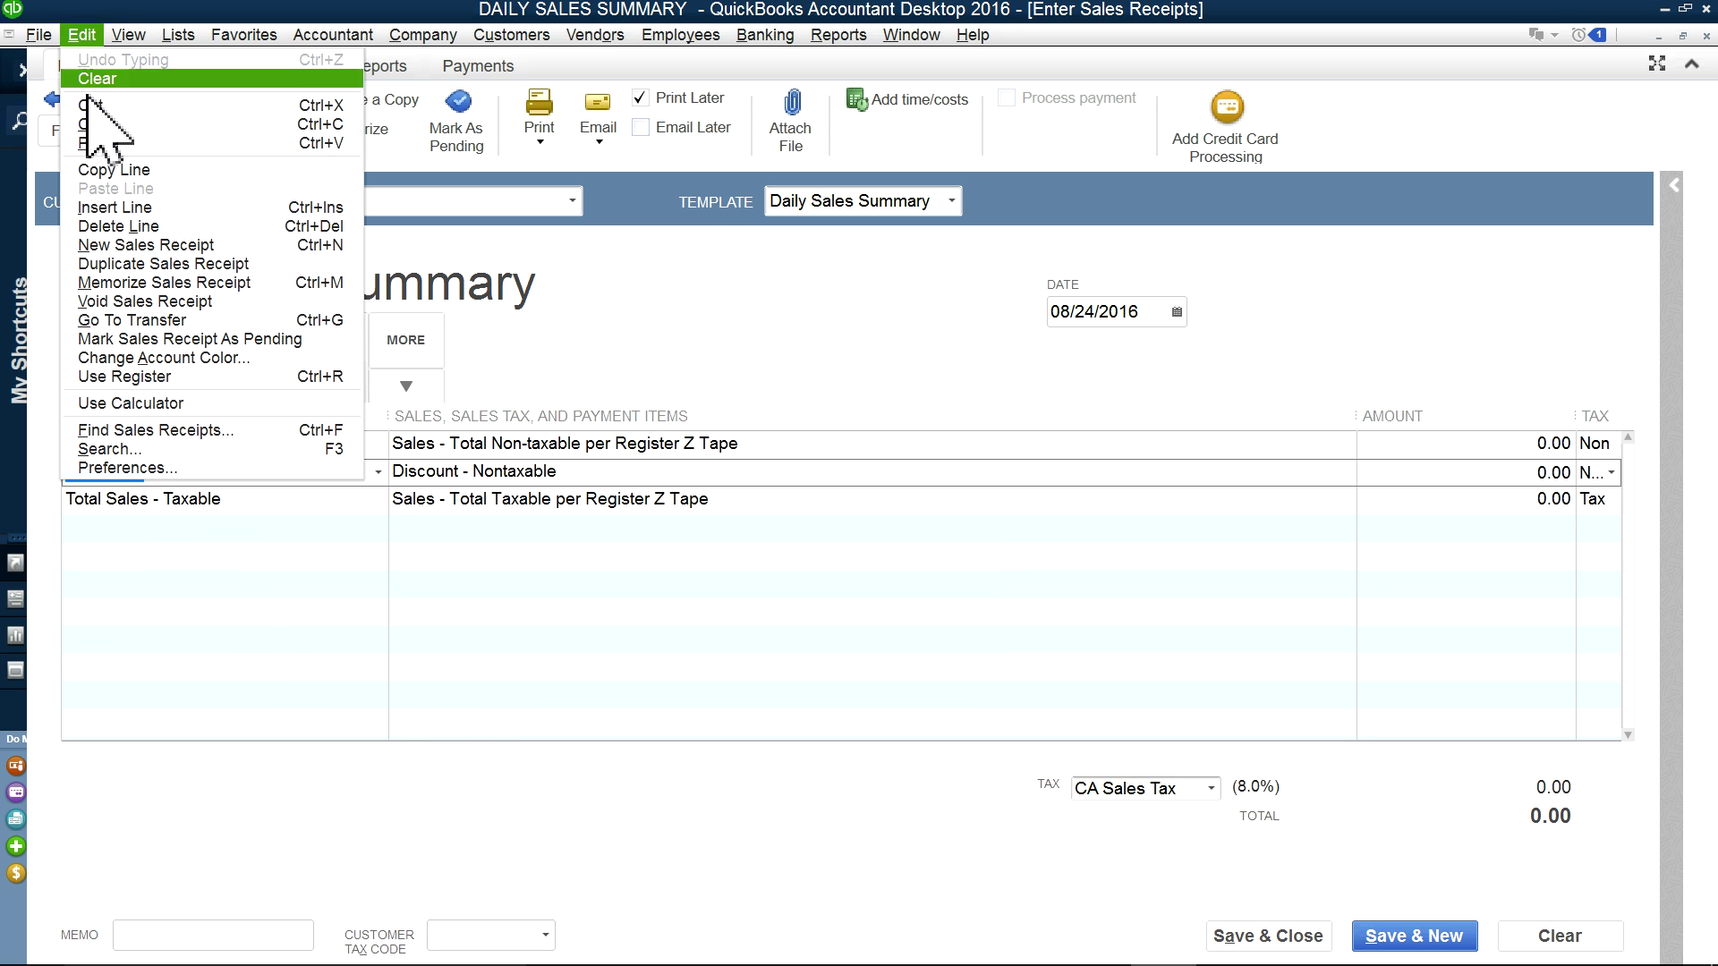
{"action": "left_click", "coordinate": [80, 209]}
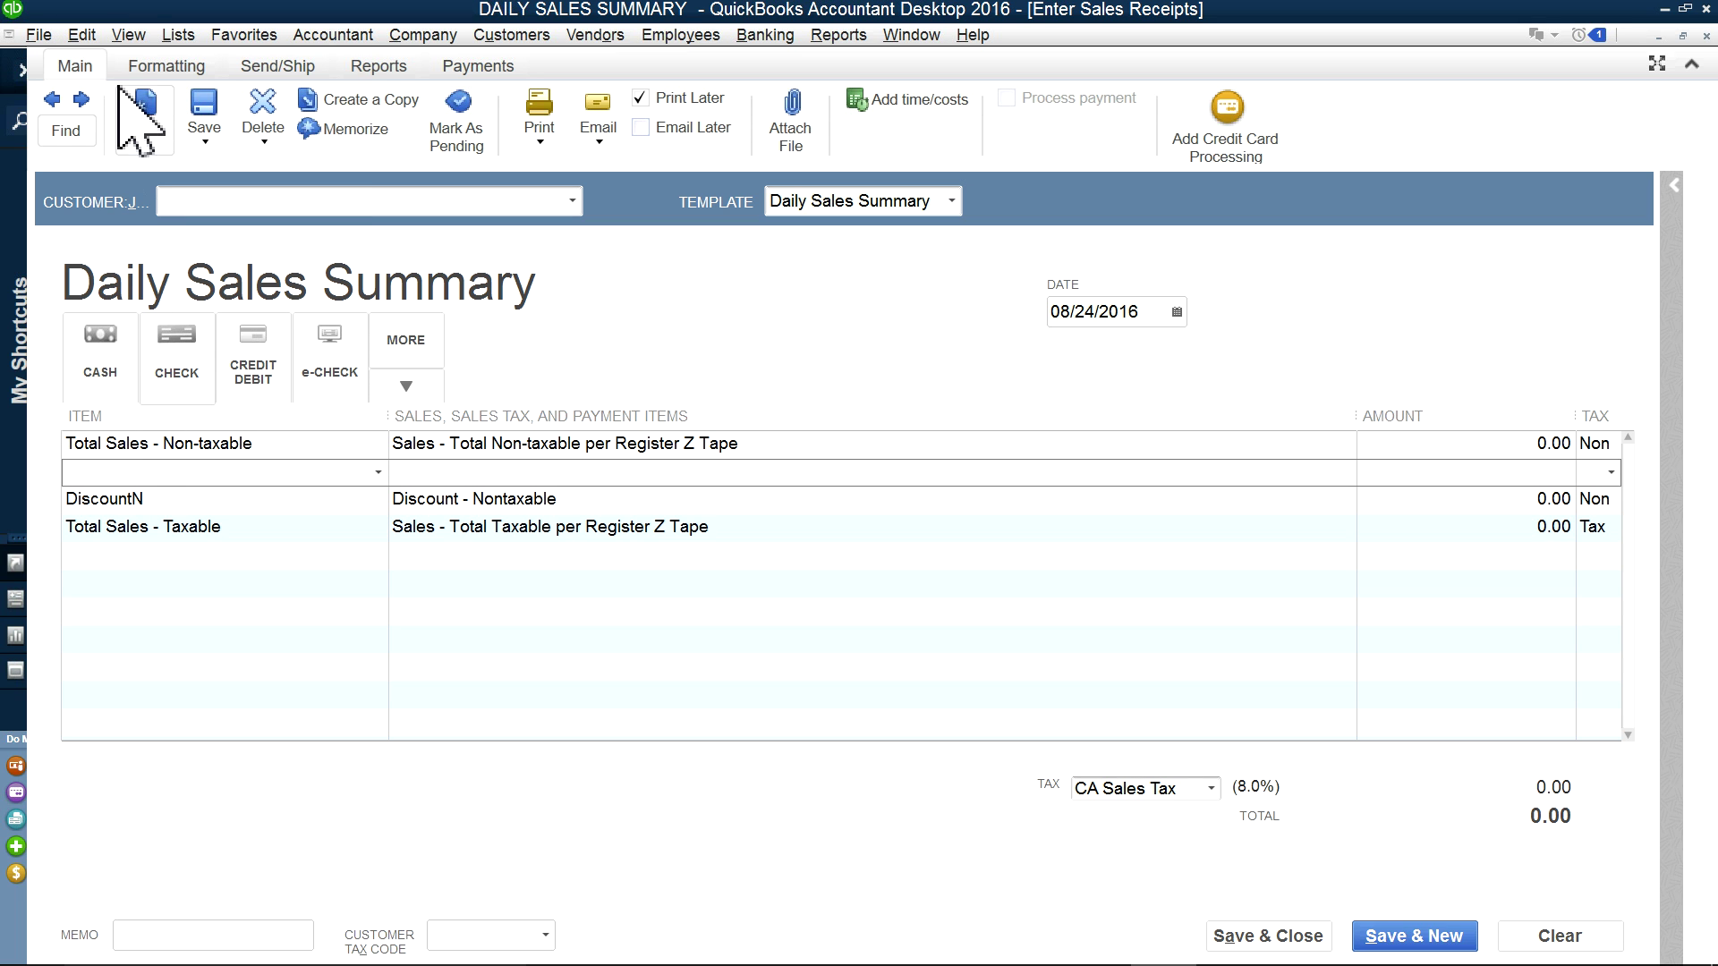
{"action": "left_click", "coordinate": [219, 505]}
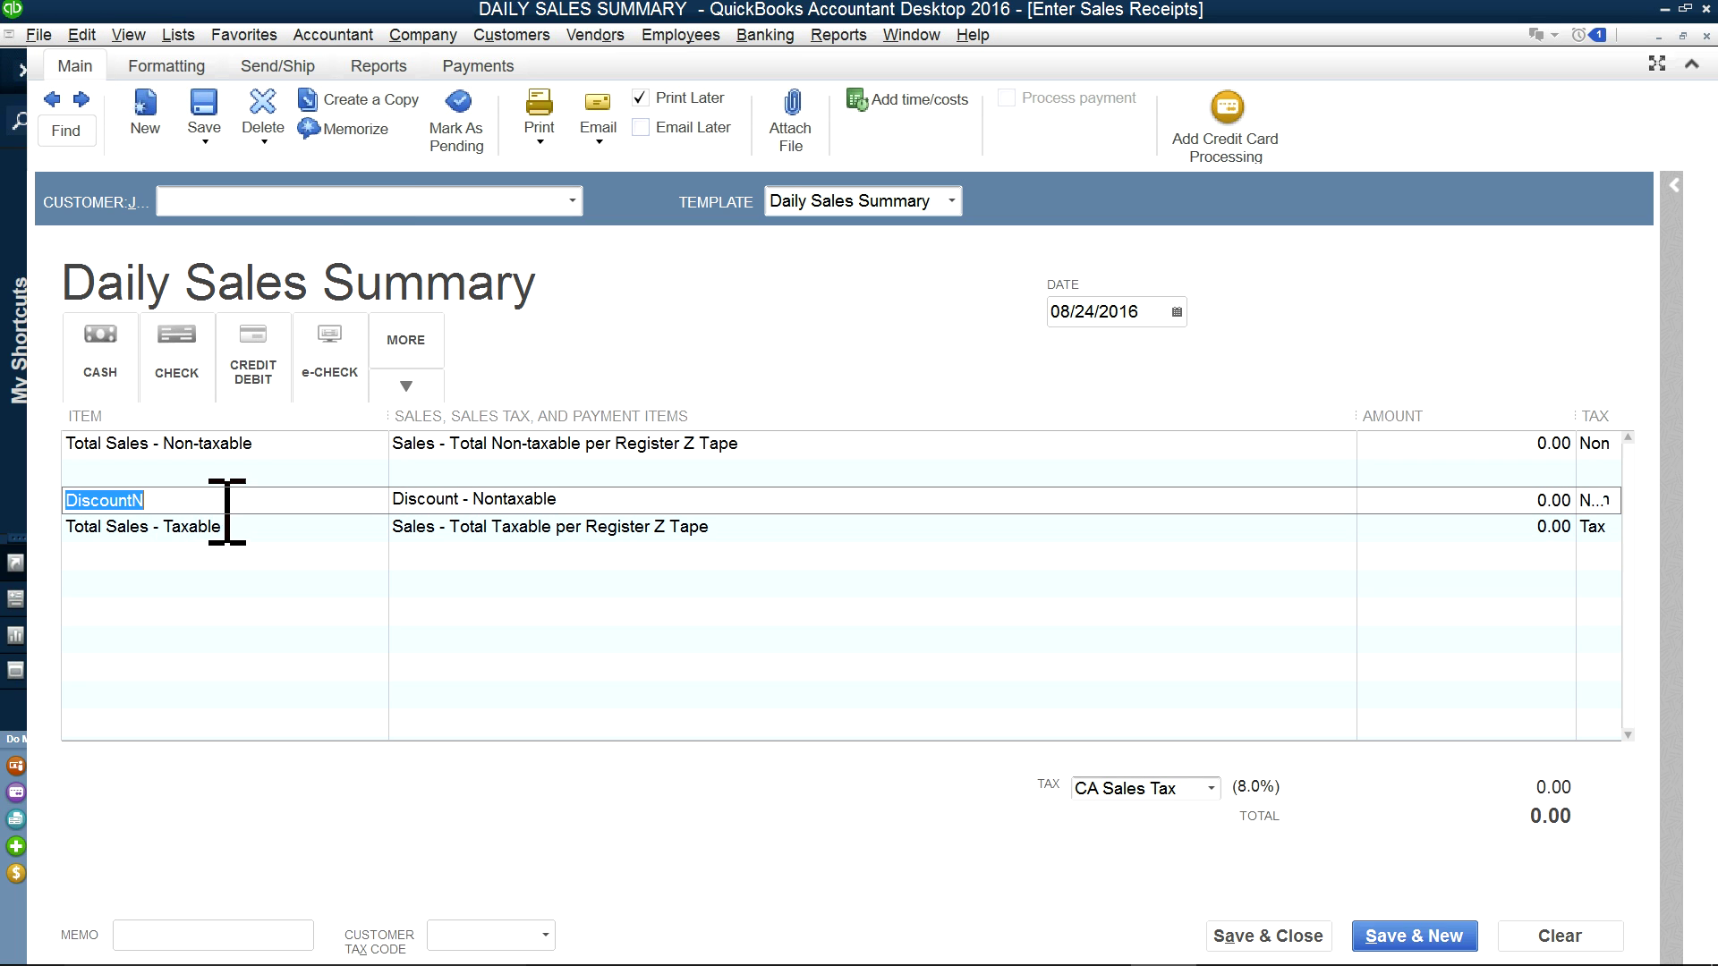
{"action": "left_click", "coordinate": [82, 36]}
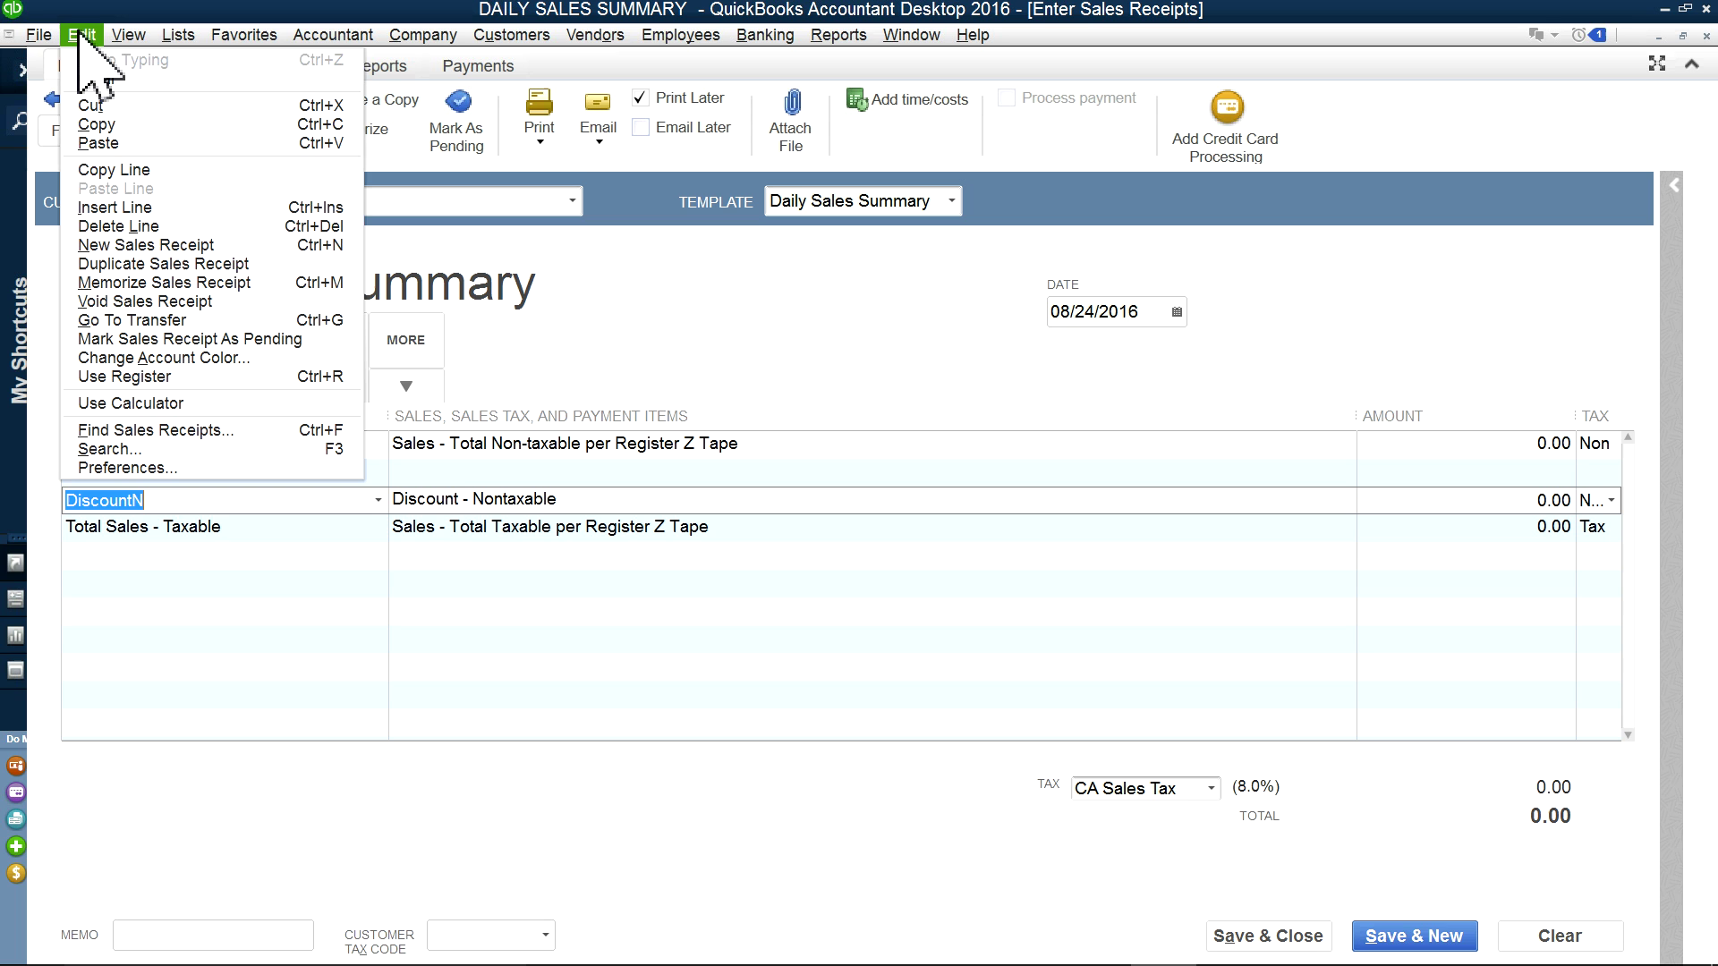
{"action": "left_click", "coordinate": [109, 208]}
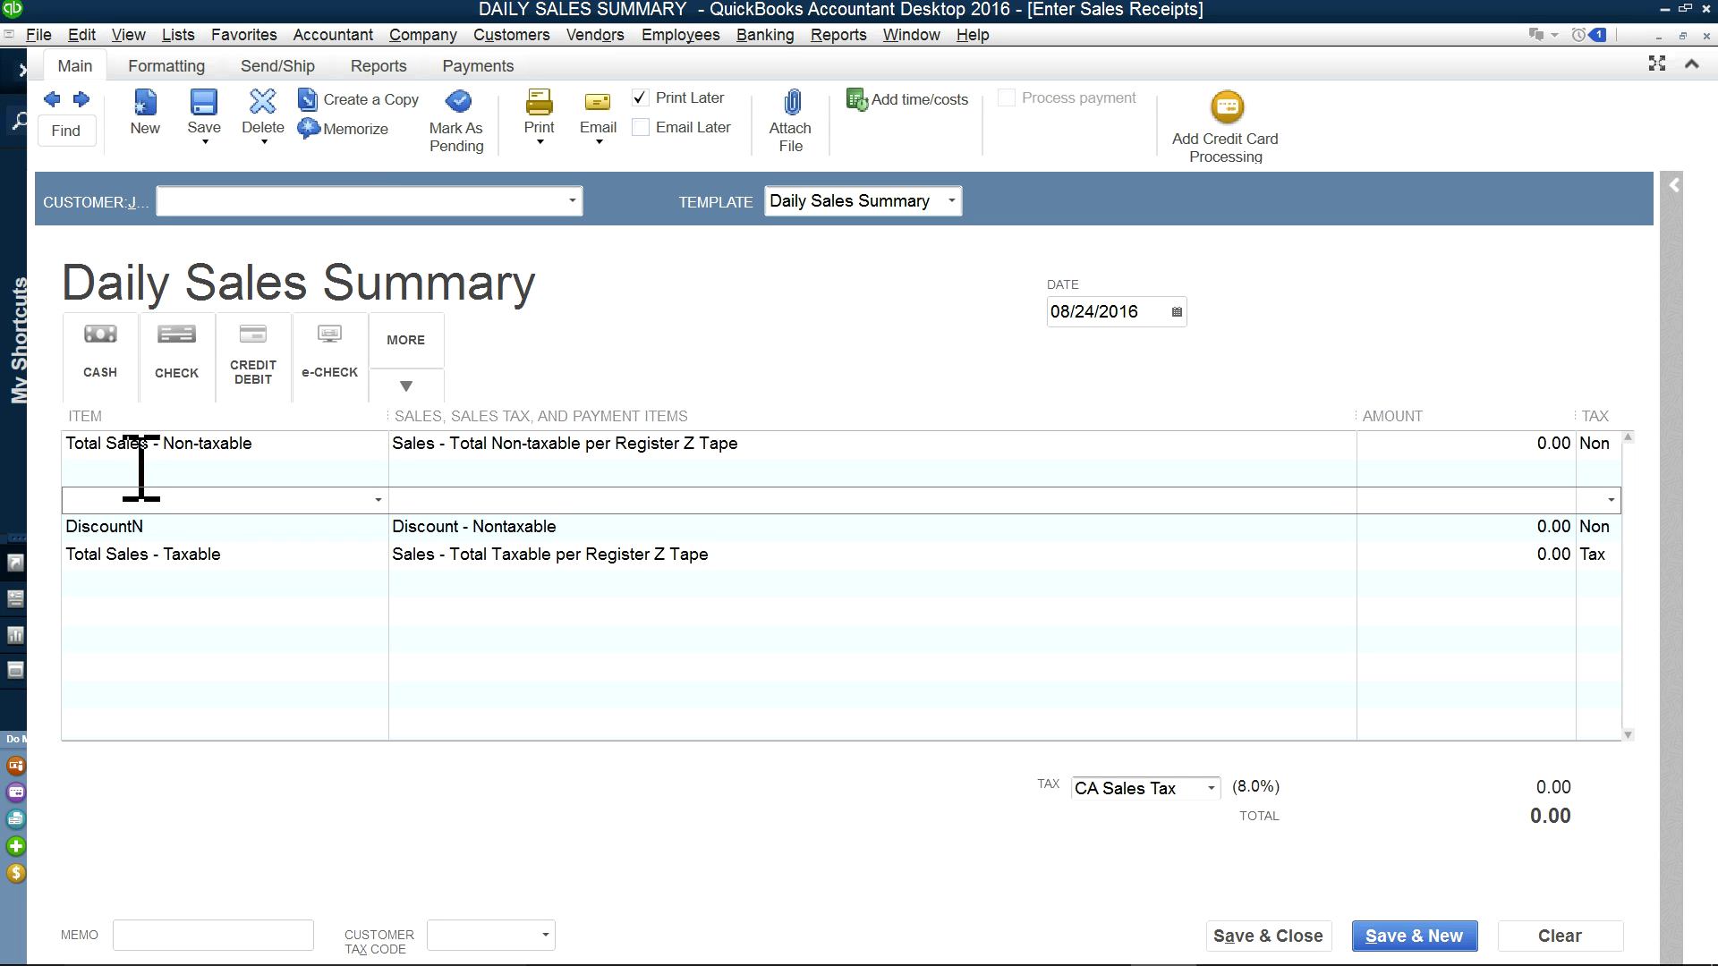
{"action": "left_click", "coordinate": [83, 36]}
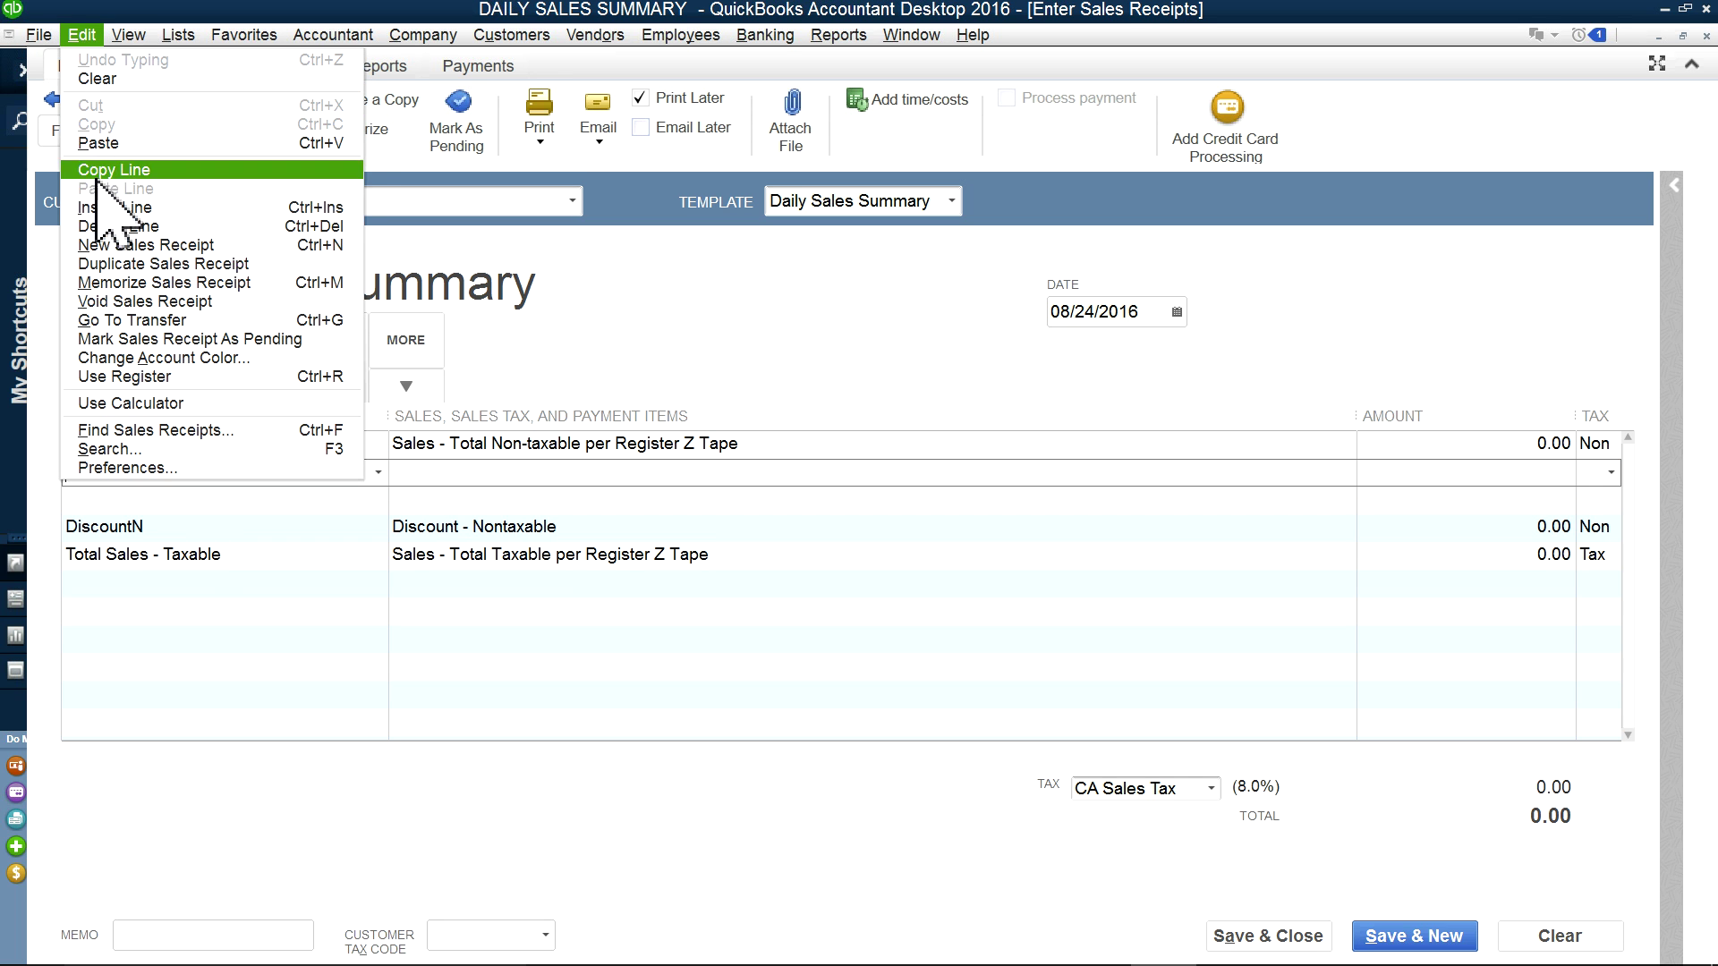
{"action": "left_click", "coordinate": [100, 225]}
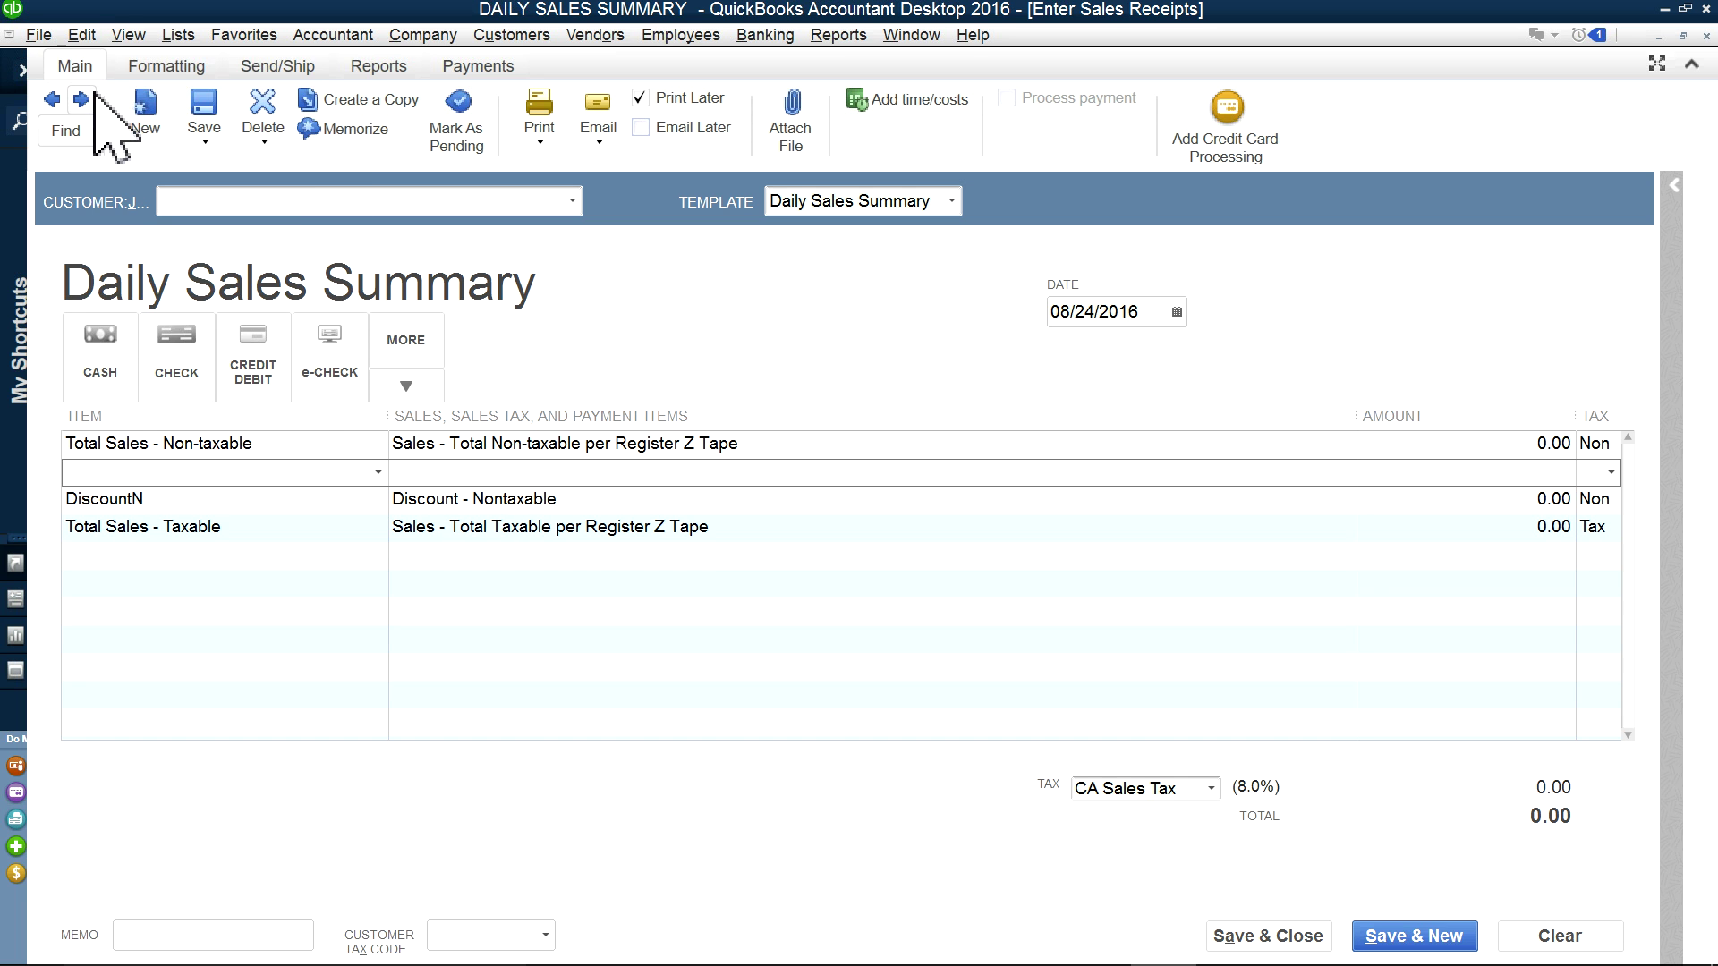
{"action": "left_click", "coordinate": [78, 34]}
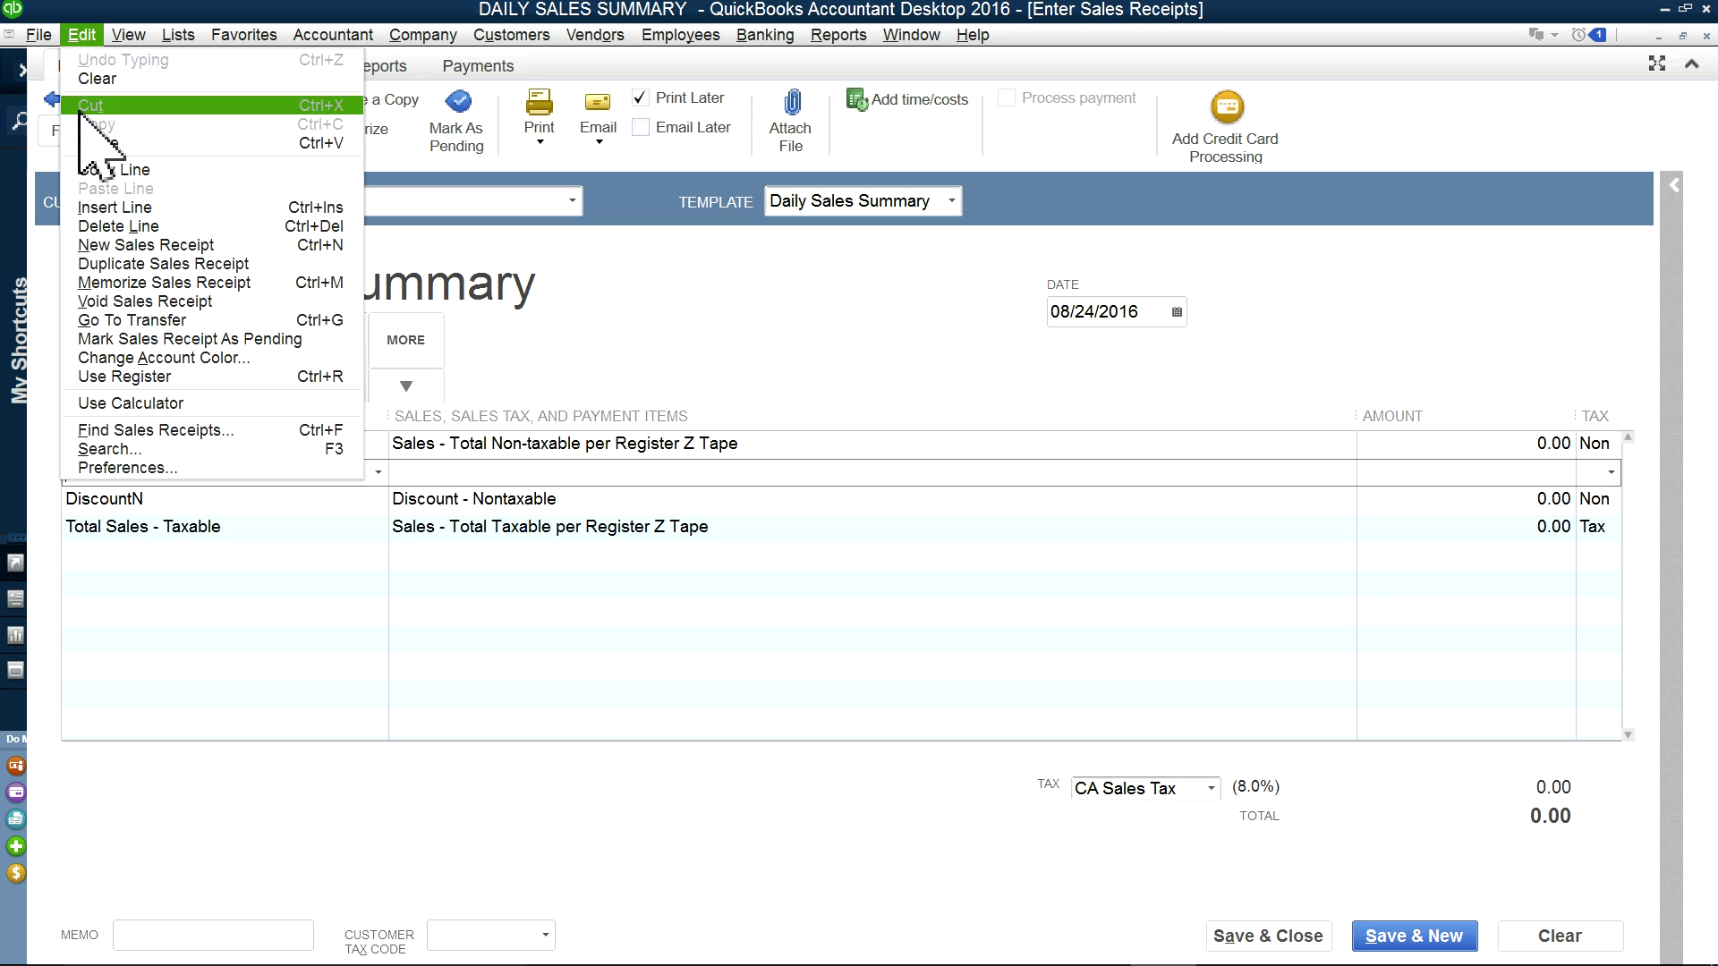
{"action": "left_click", "coordinate": [100, 225]}
Step: Insert two lines above Total Sales - Taxable and assign the Subtotal item to the one directly below DiscountN
{"action": "left_click", "coordinate": [243, 499]}
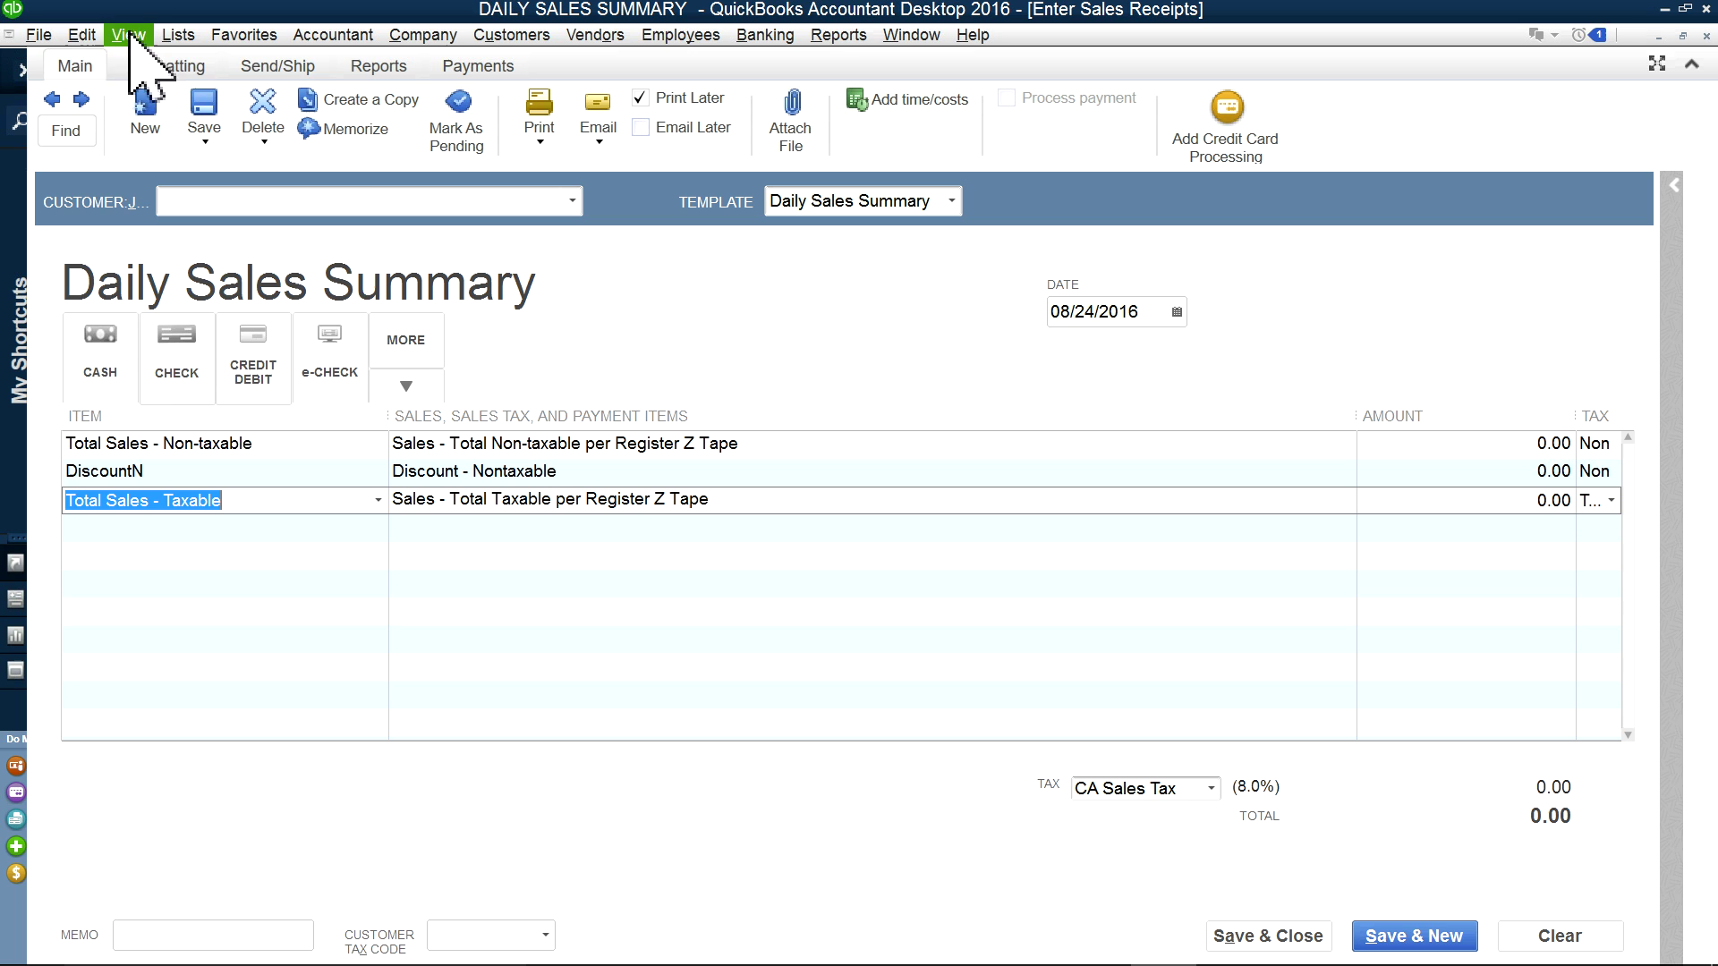
{"action": "left_click", "coordinate": [82, 35]}
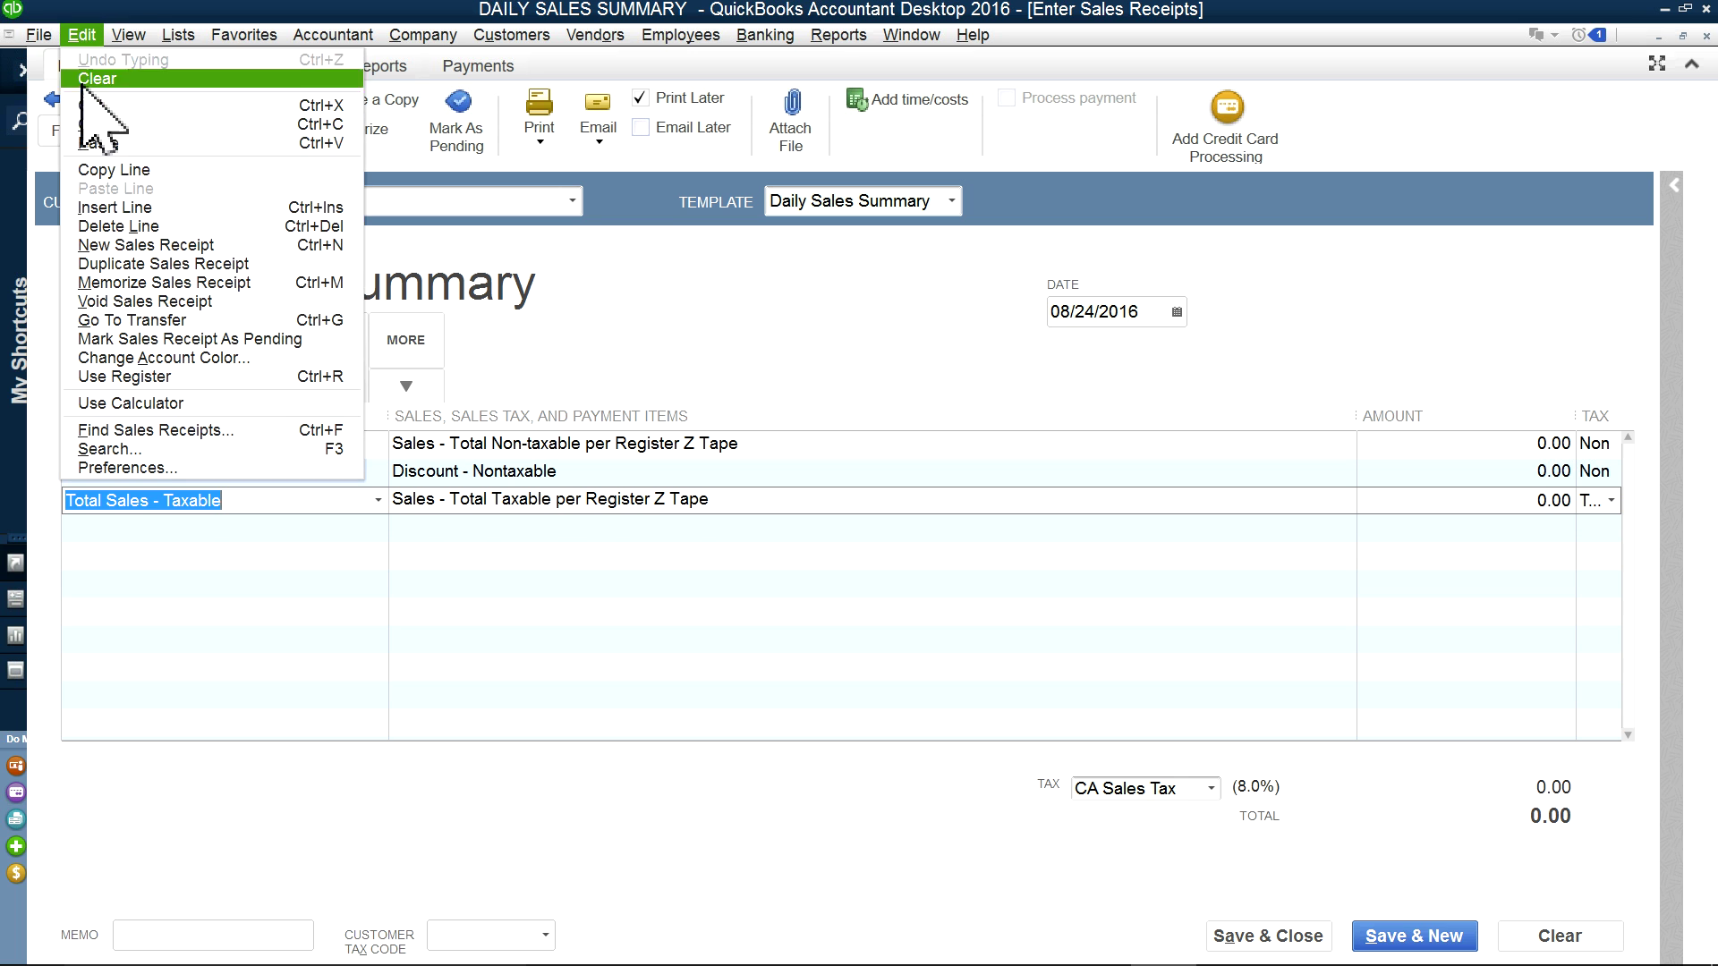
{"action": "left_click", "coordinate": [105, 208]}
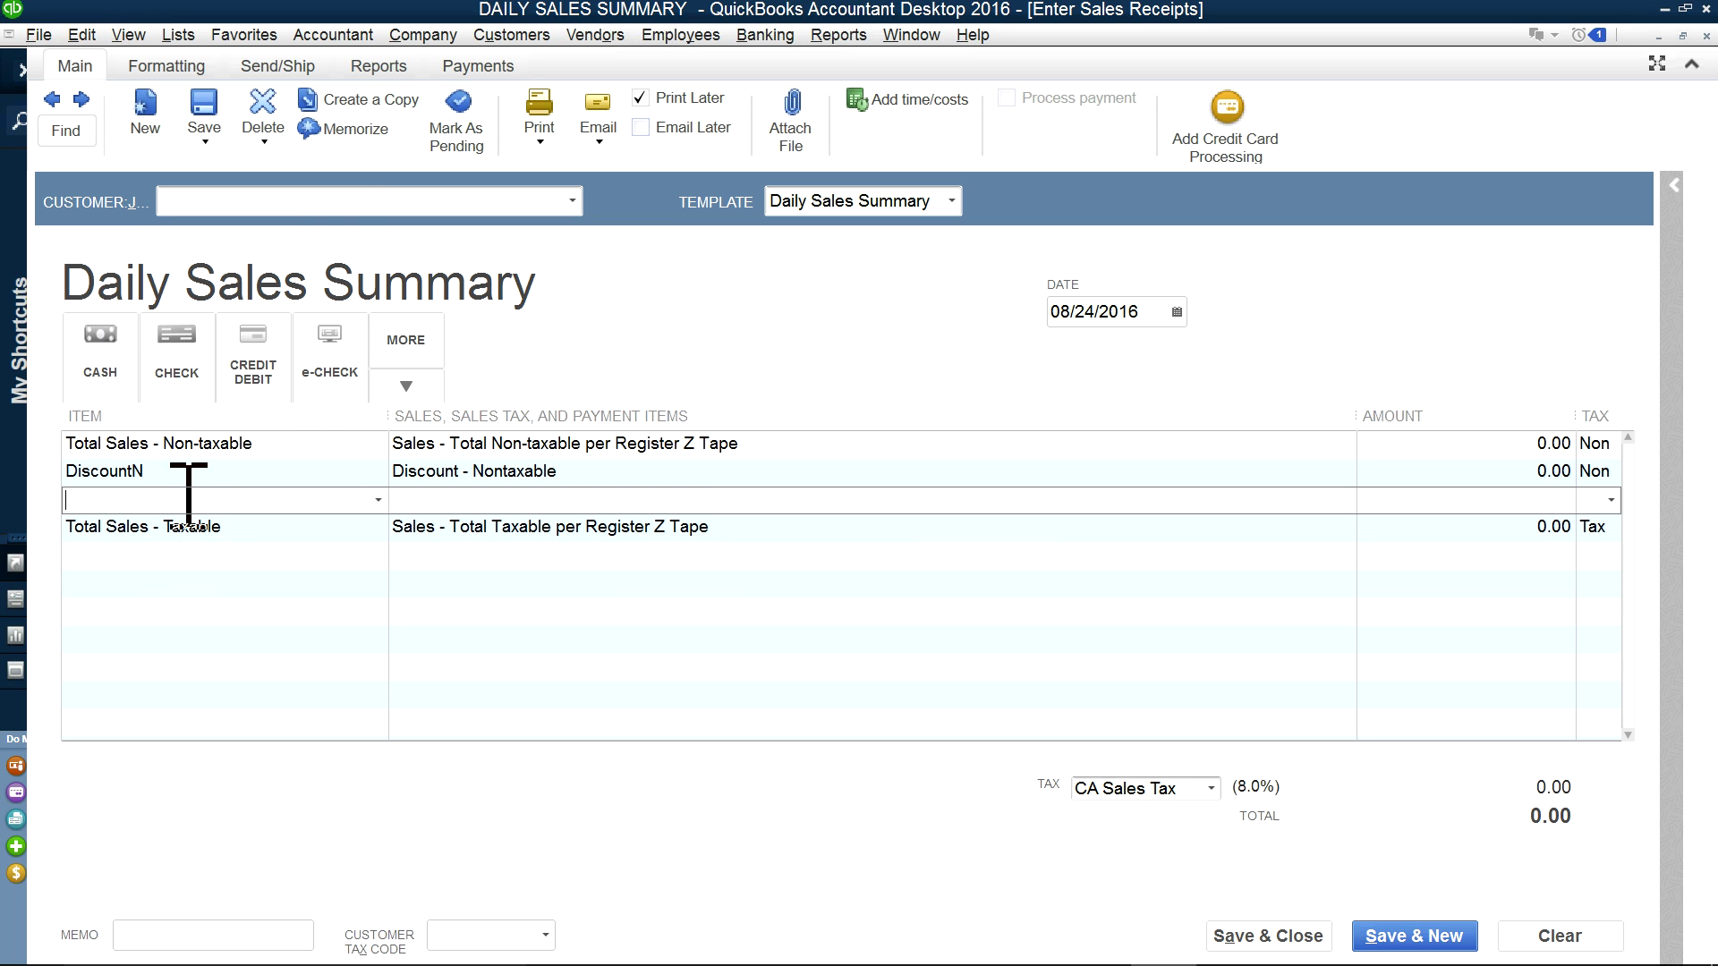
{"action": "left_click", "coordinate": [82, 36]}
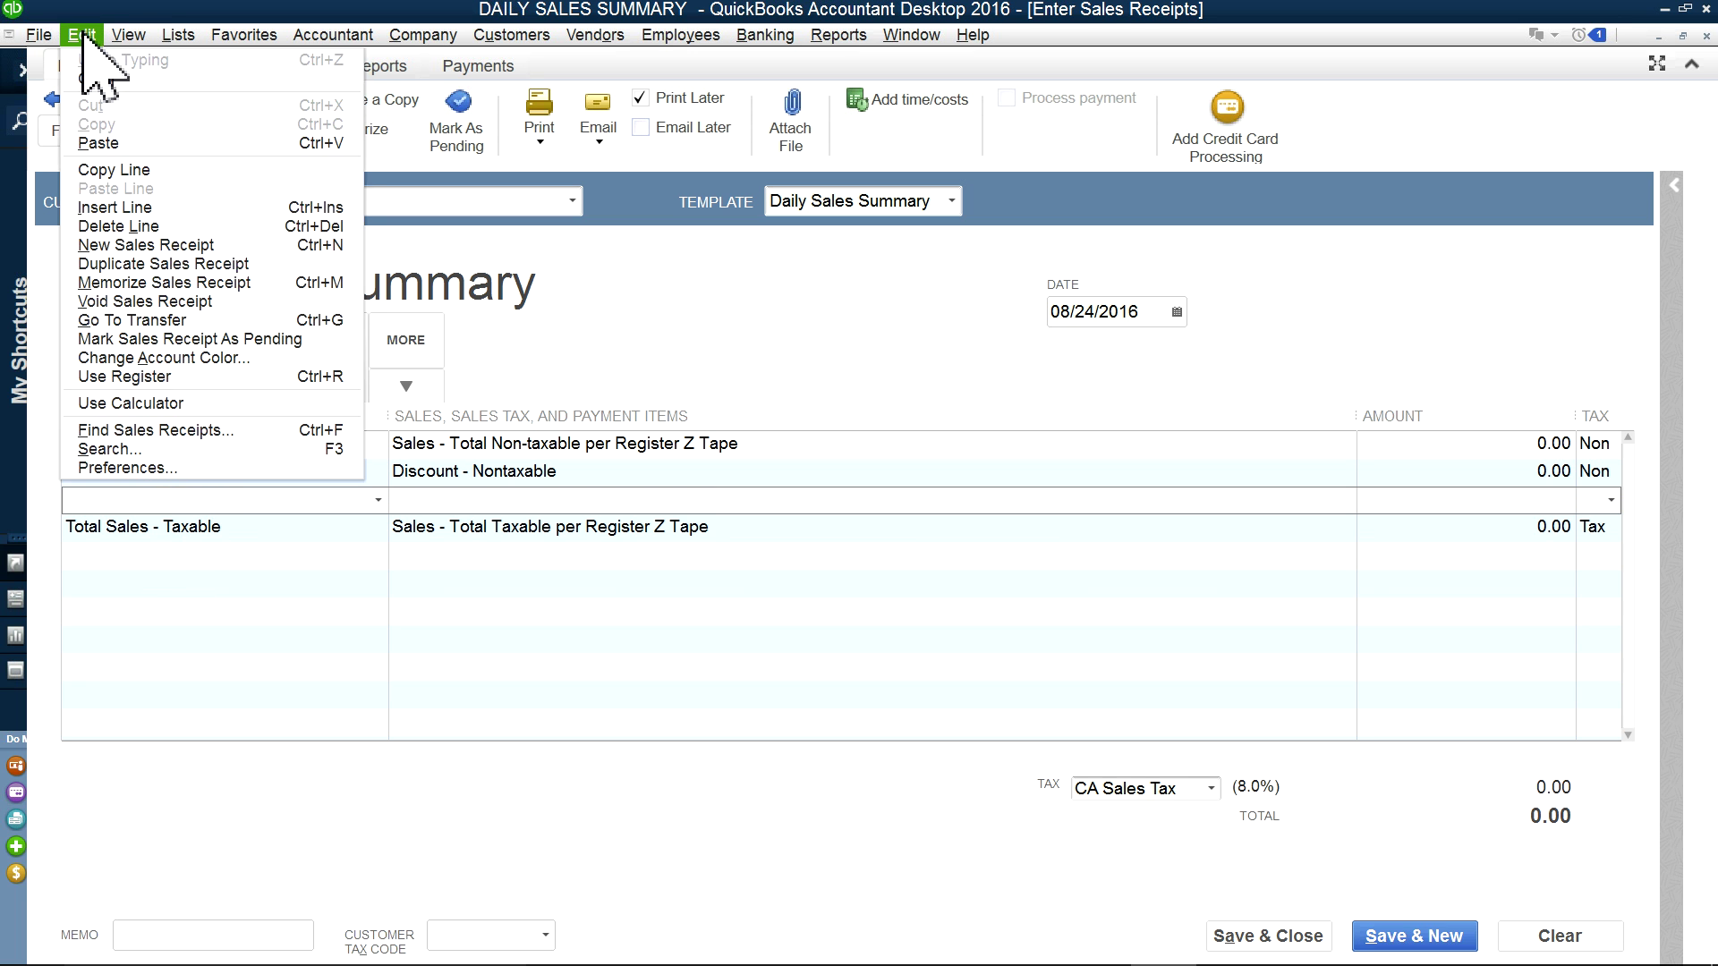
{"action": "left_click", "coordinate": [97, 209]}
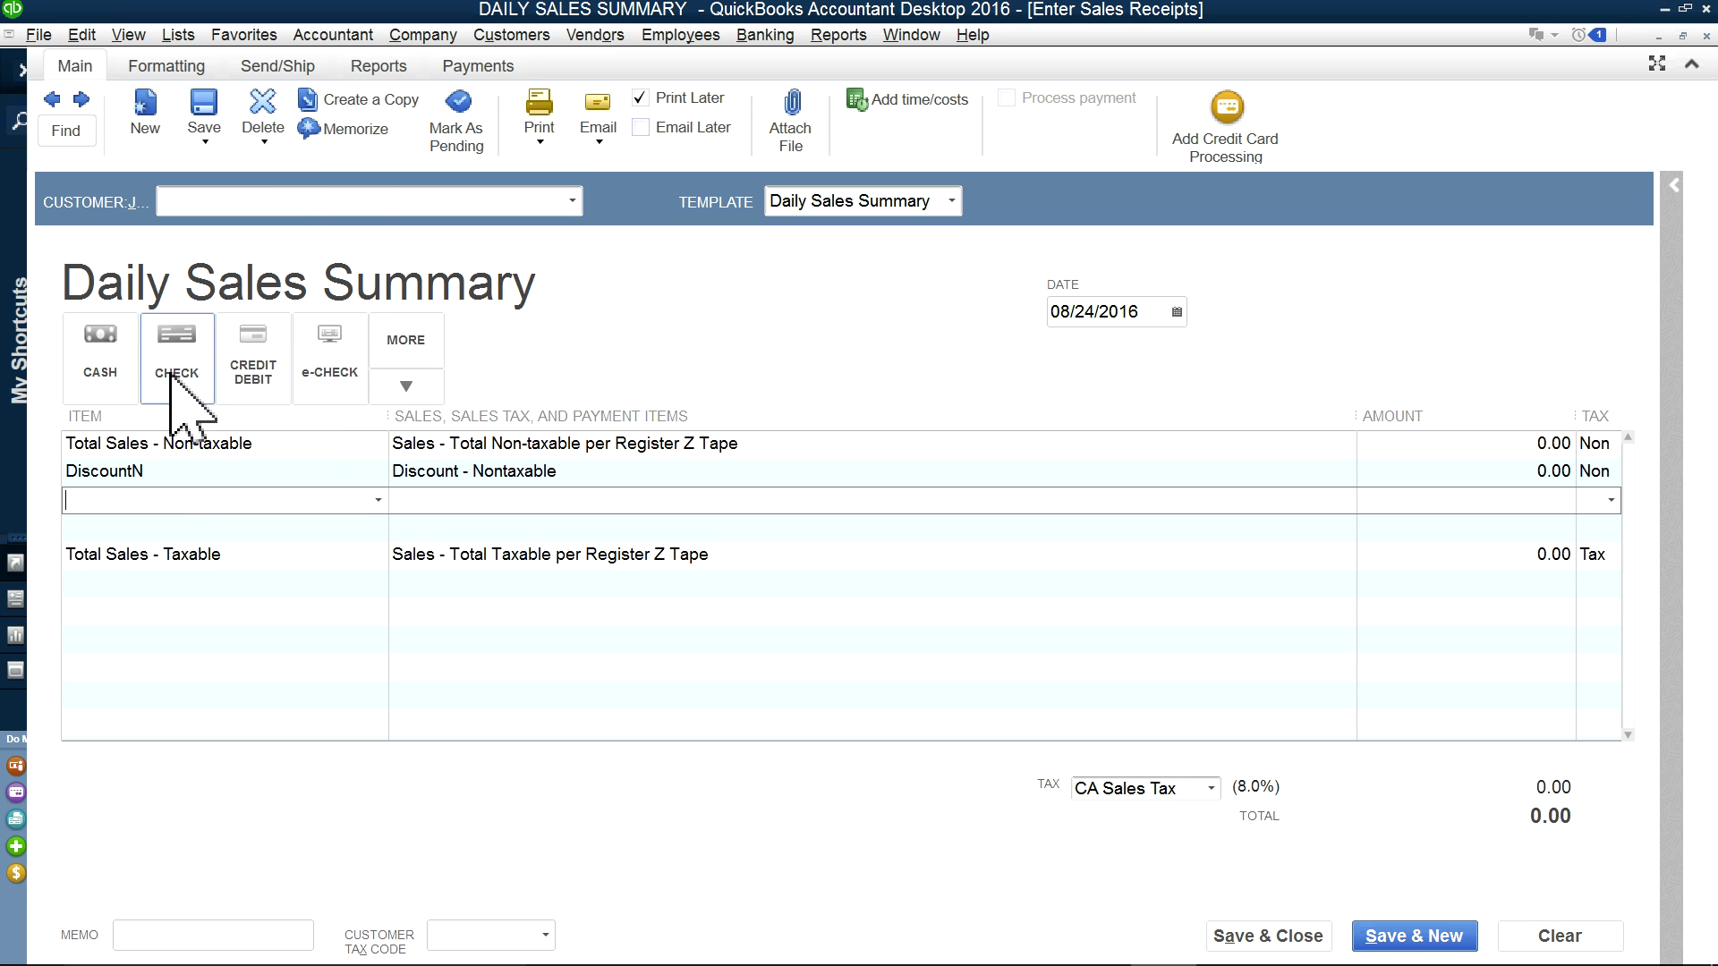
{"action": "left_click", "coordinate": [376, 501]}
{"action": "left_click", "coordinate": [157, 703]}
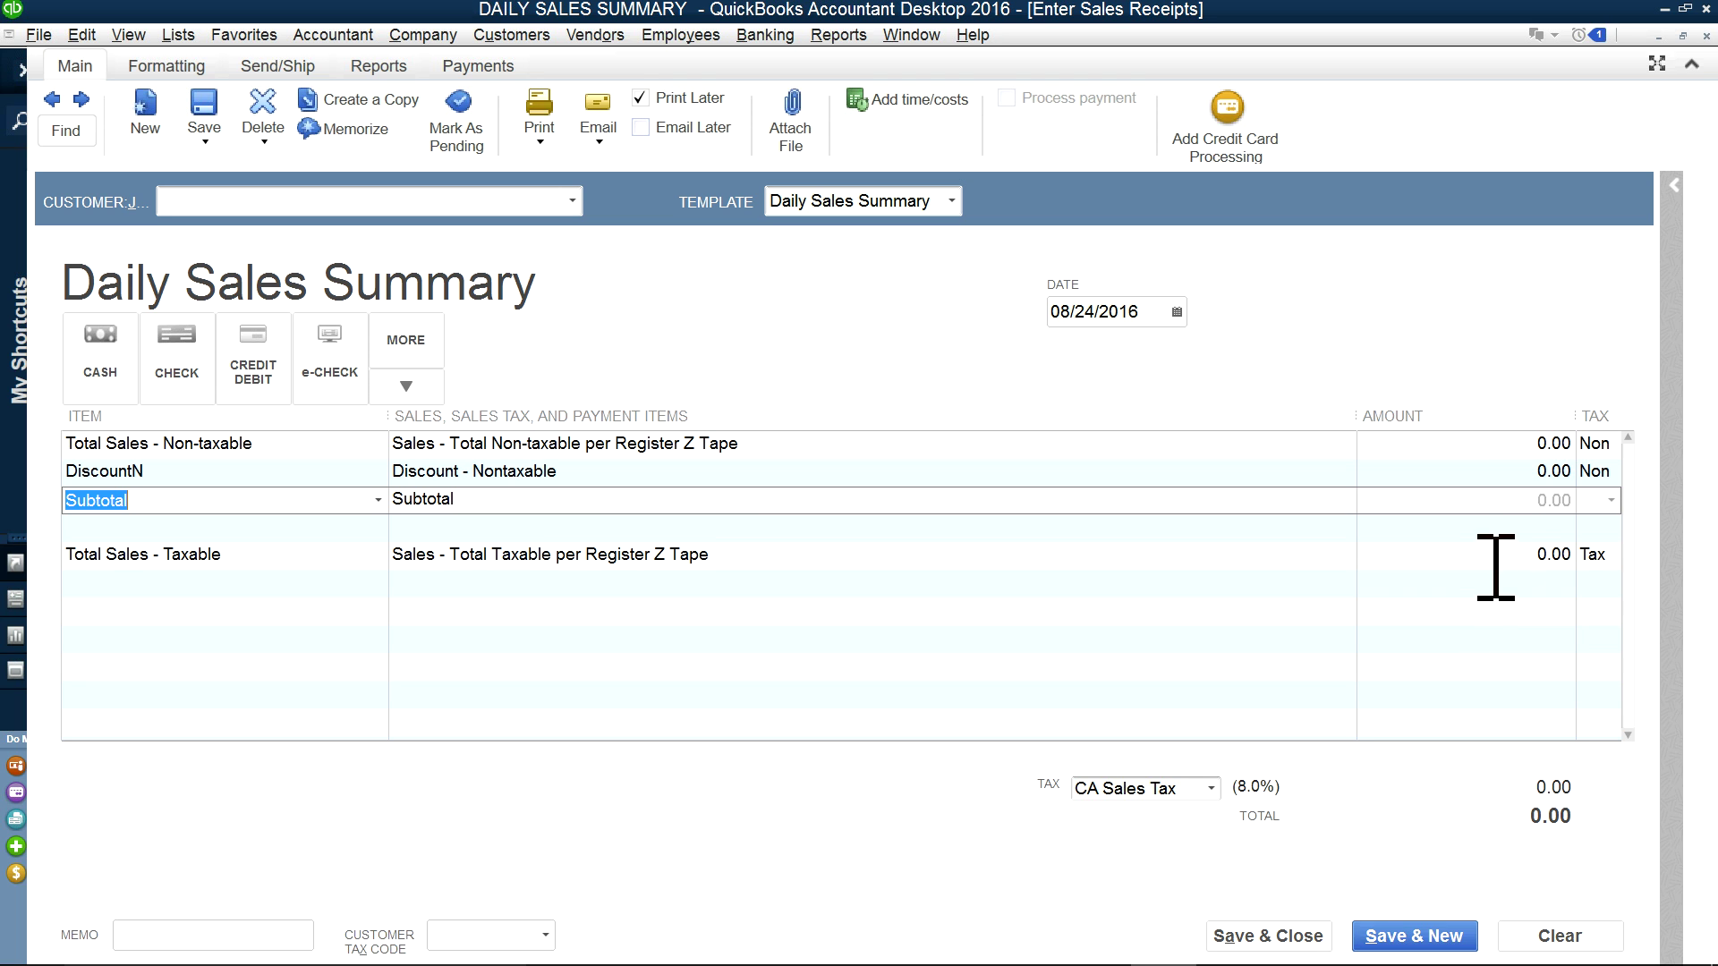
Step: Set the Total Sales - Non-taxable amount to 2,000 and widen the Amount and Tax columns
{"action": "left_click", "coordinate": [1518, 443]}
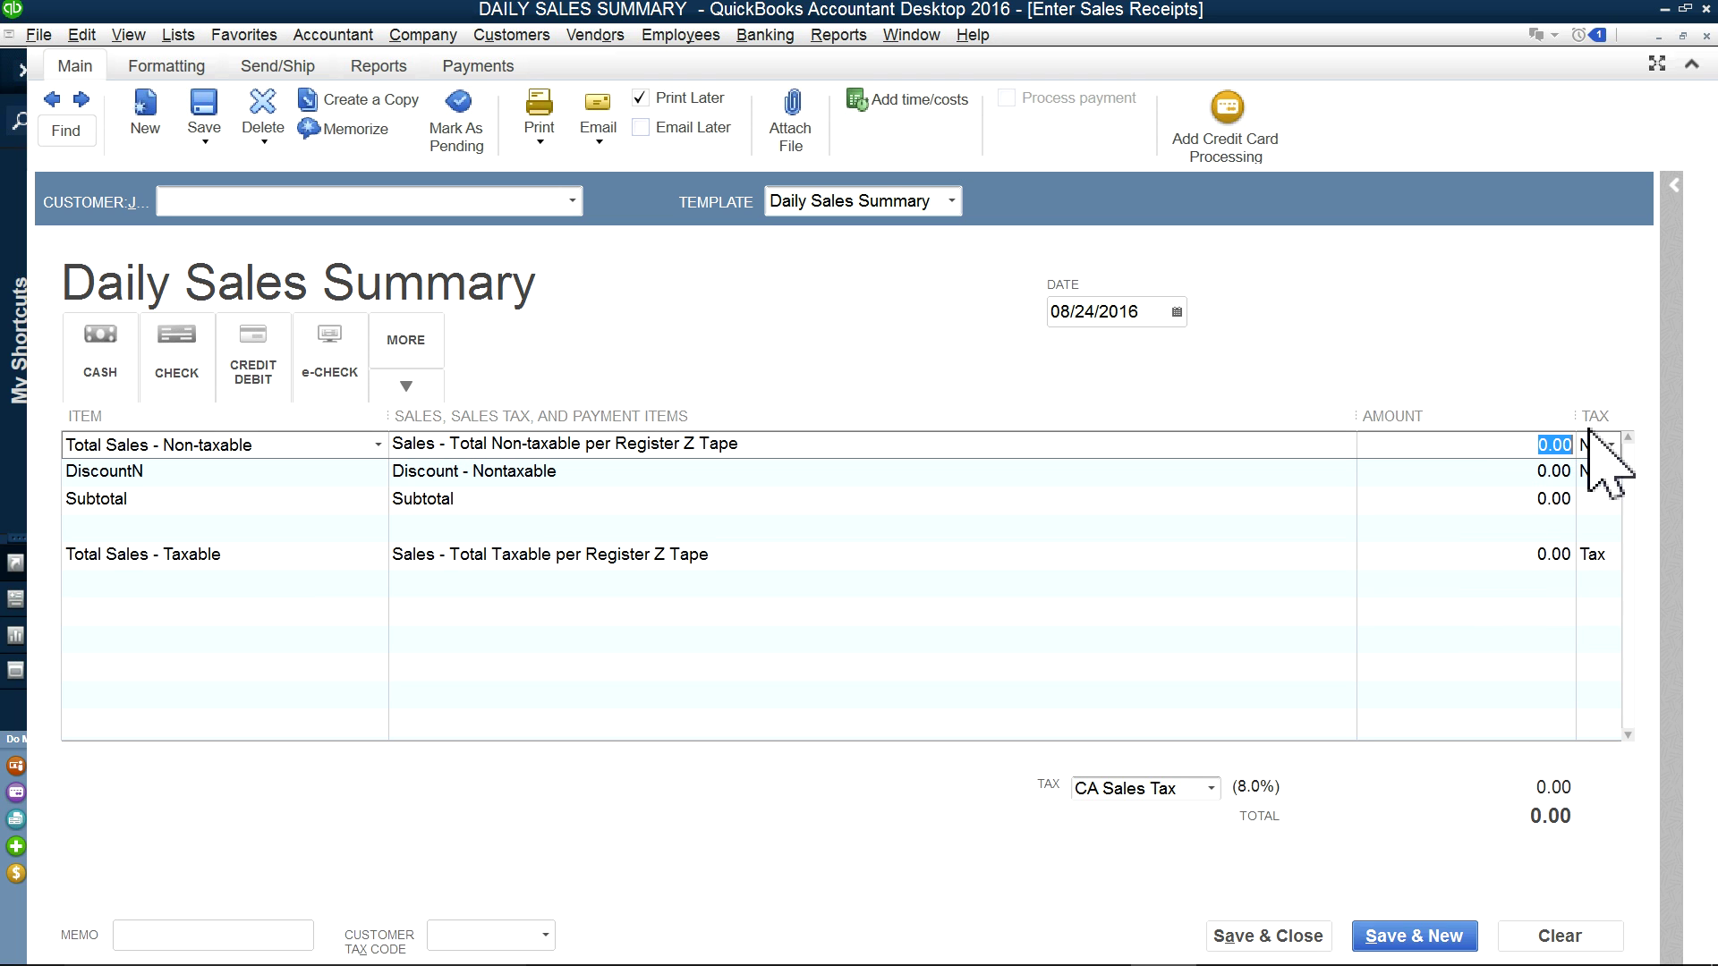
{"action": "type", "text": "2,"}
{"action": "type", "text": "000"}
{"action": "left_click", "coordinate": [1449, 498]}
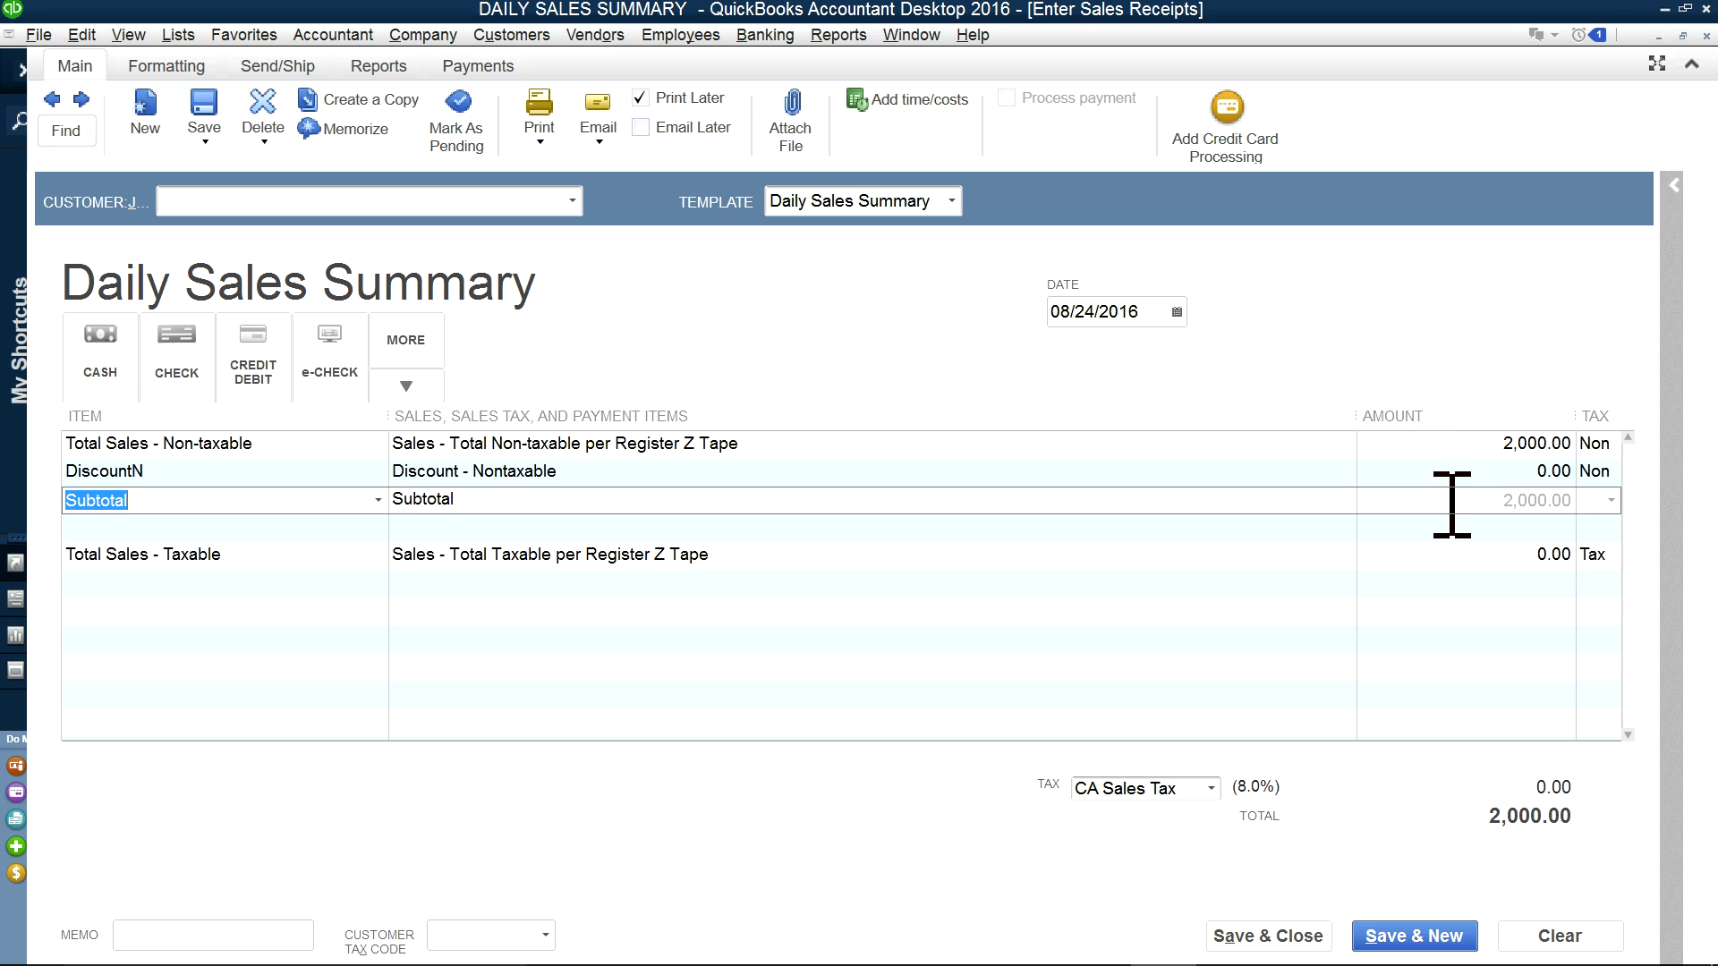
{"action": "left_click_drag", "start_coordinate": [1354, 407], "coordinate": [1229, 380]}
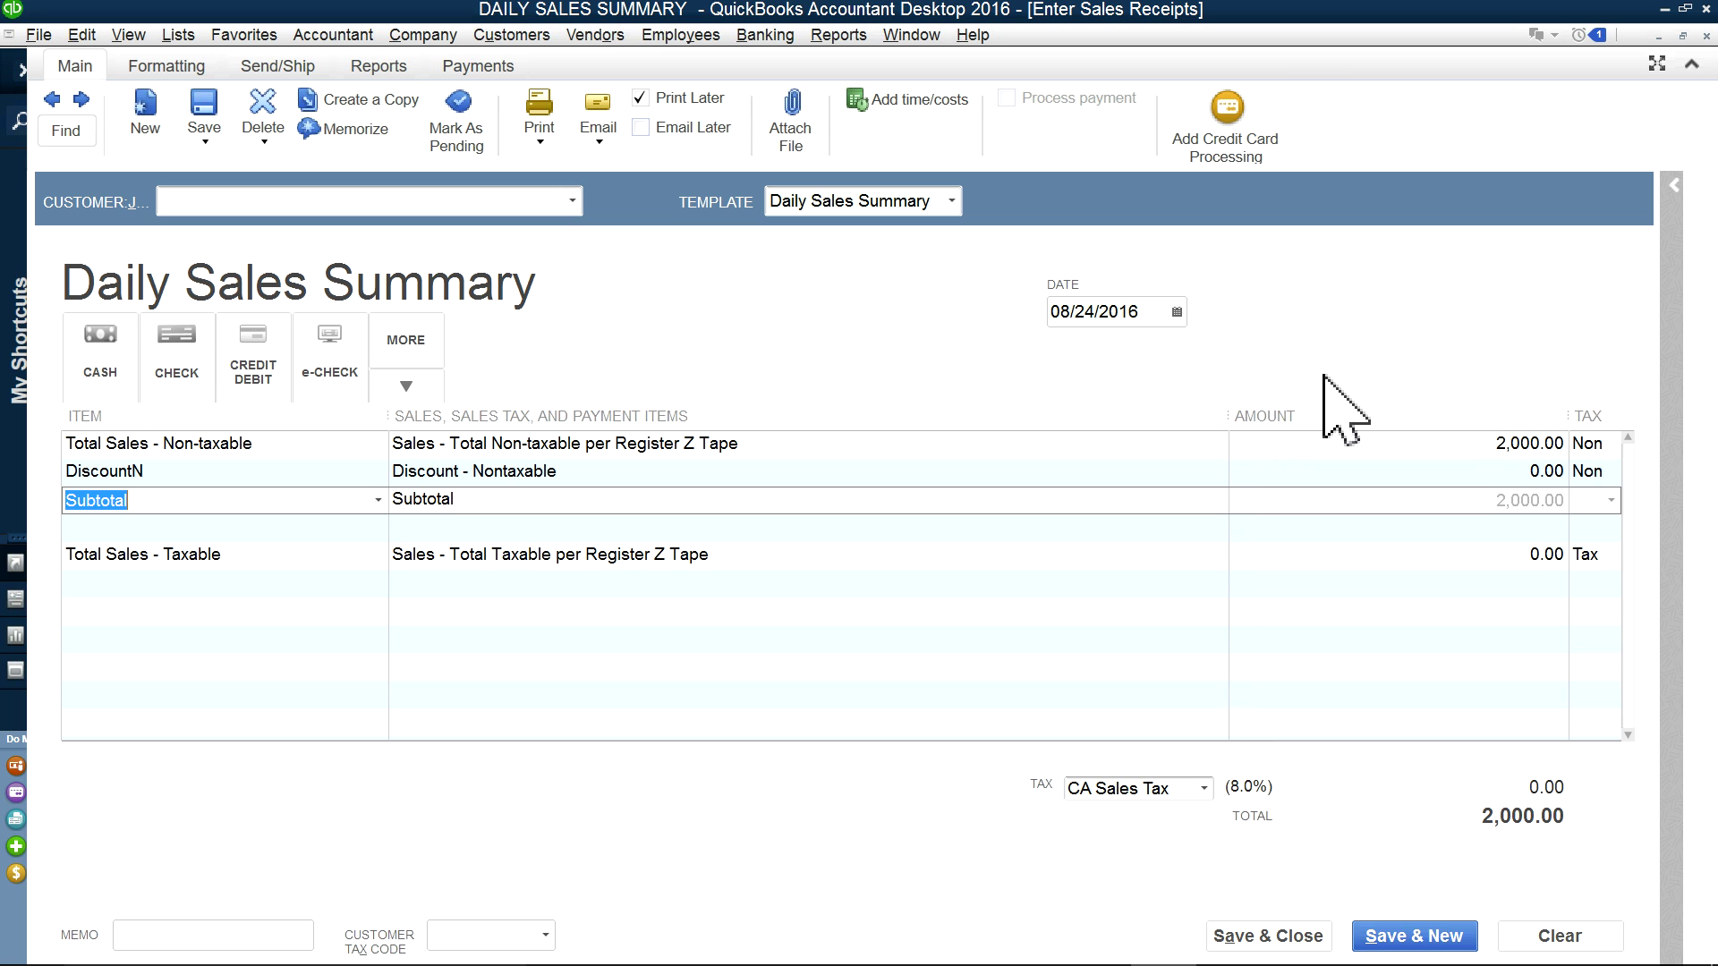
{"action": "left_click_drag", "start_coordinate": [1566, 412], "coordinate": [1449, 405]}
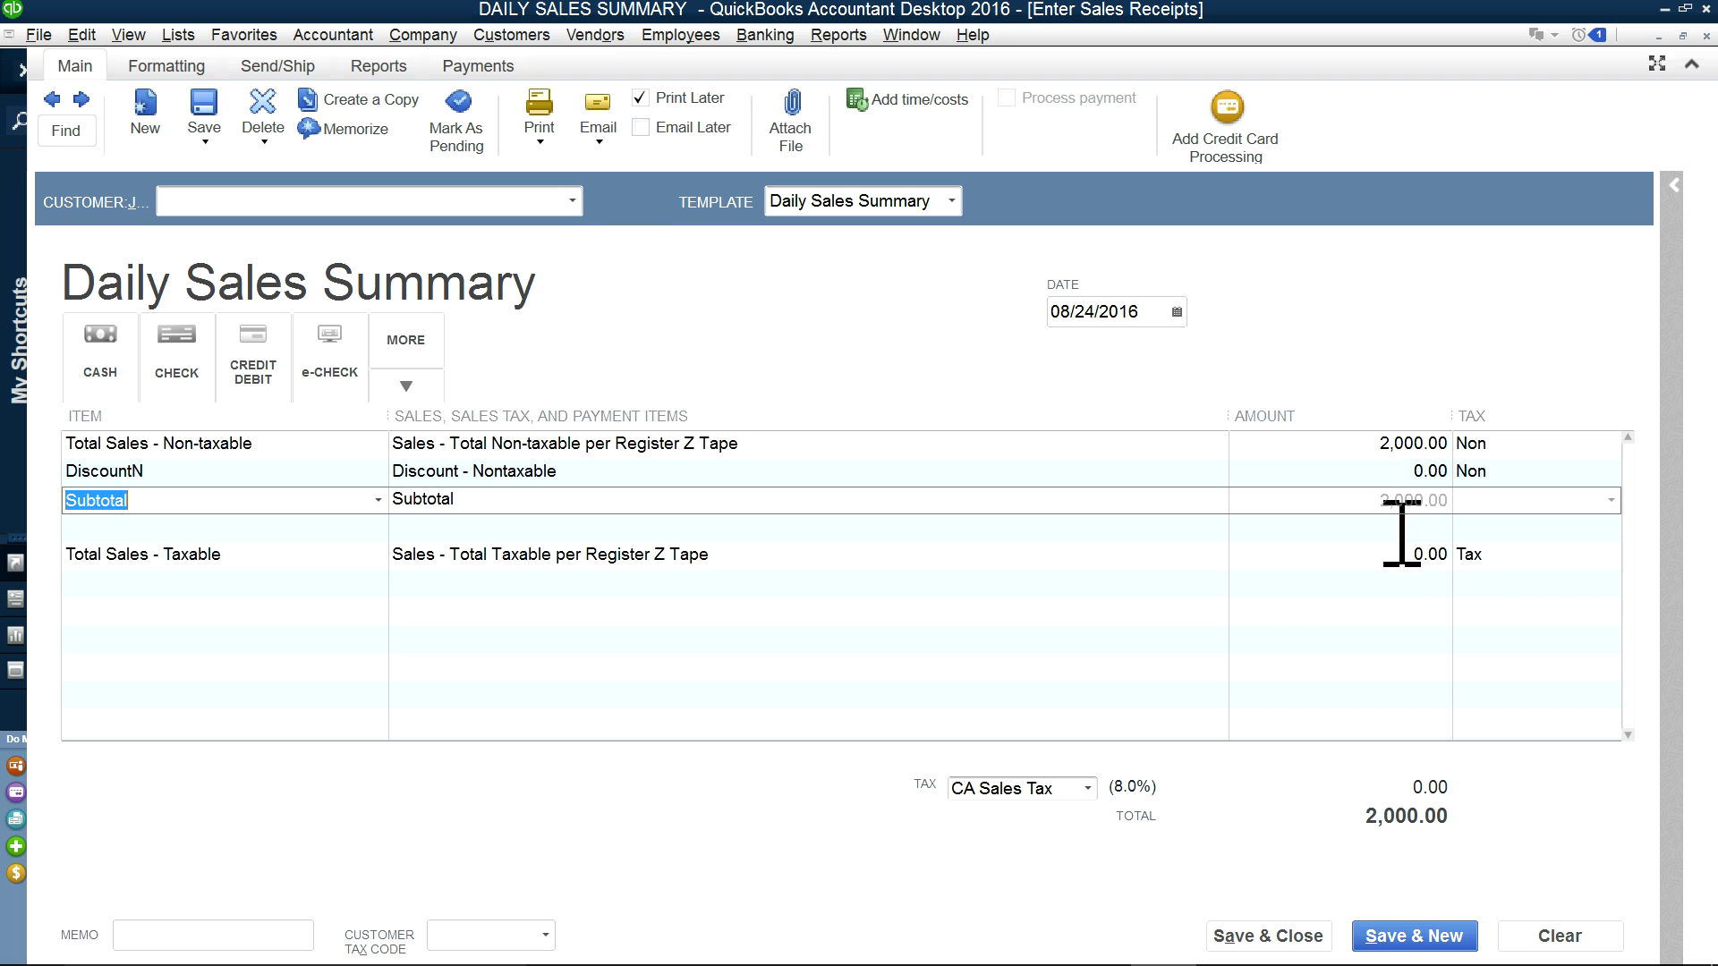
Step: Set the DiscountN line's amount to -200
{"action": "left_click", "coordinate": [1412, 472]}
{"action": "left_click", "coordinate": [1412, 472]}
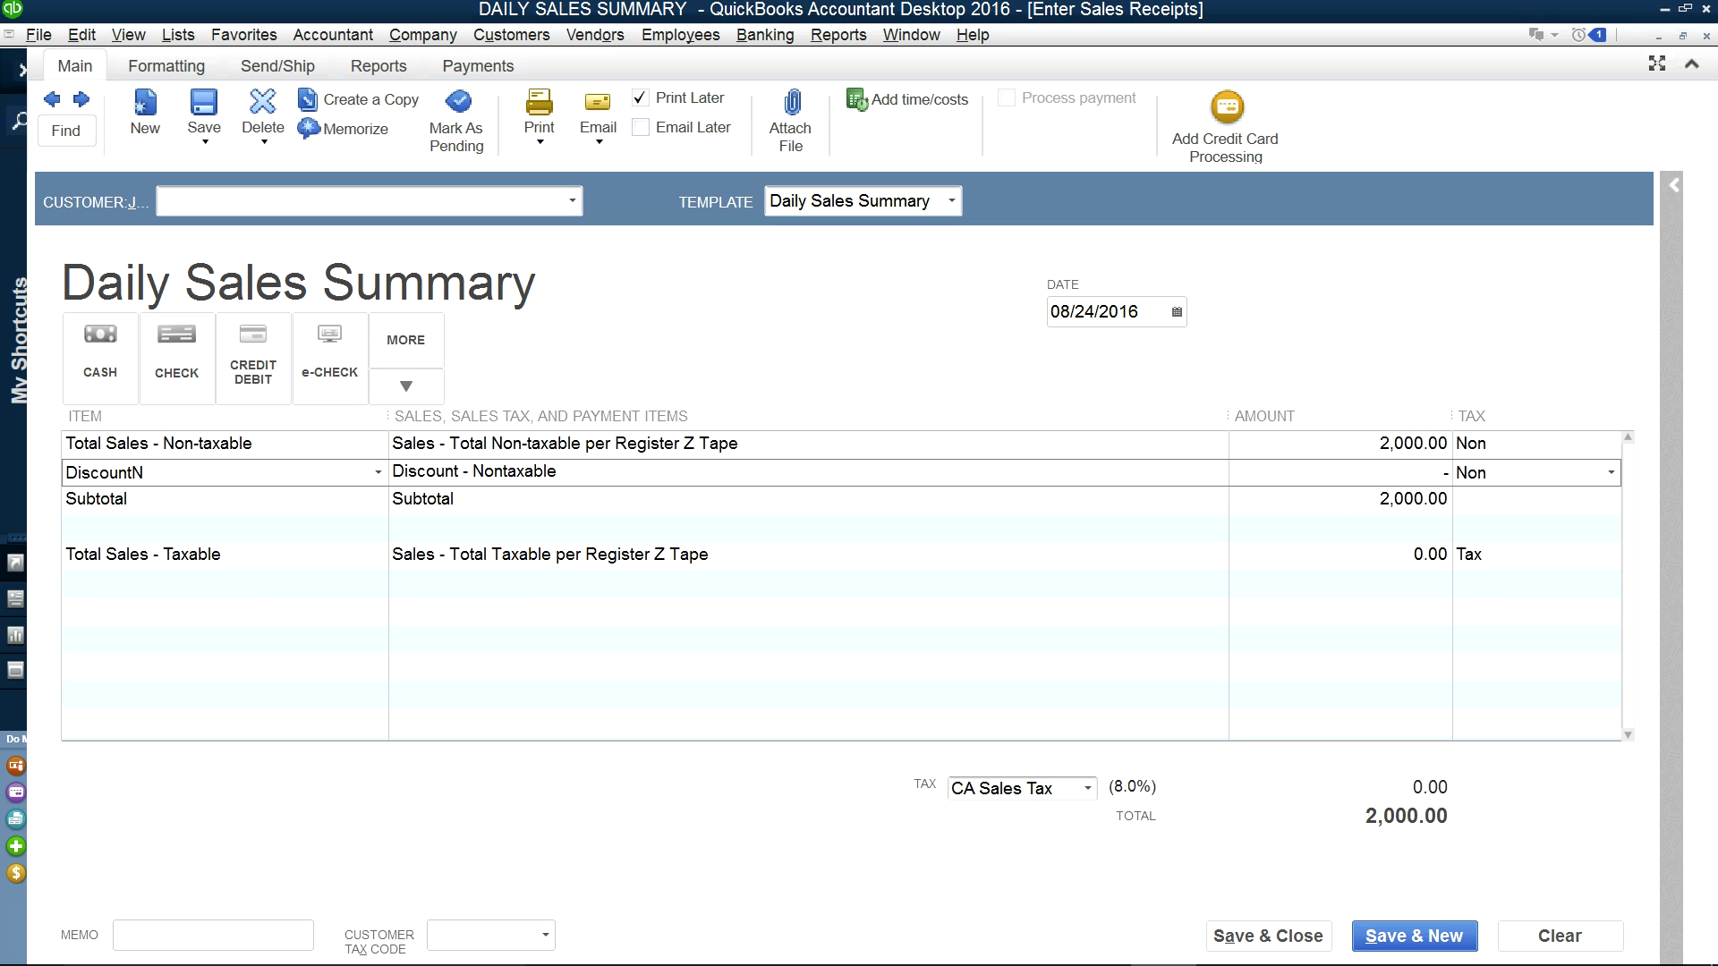
{"action": "key", "text": "Tab"}
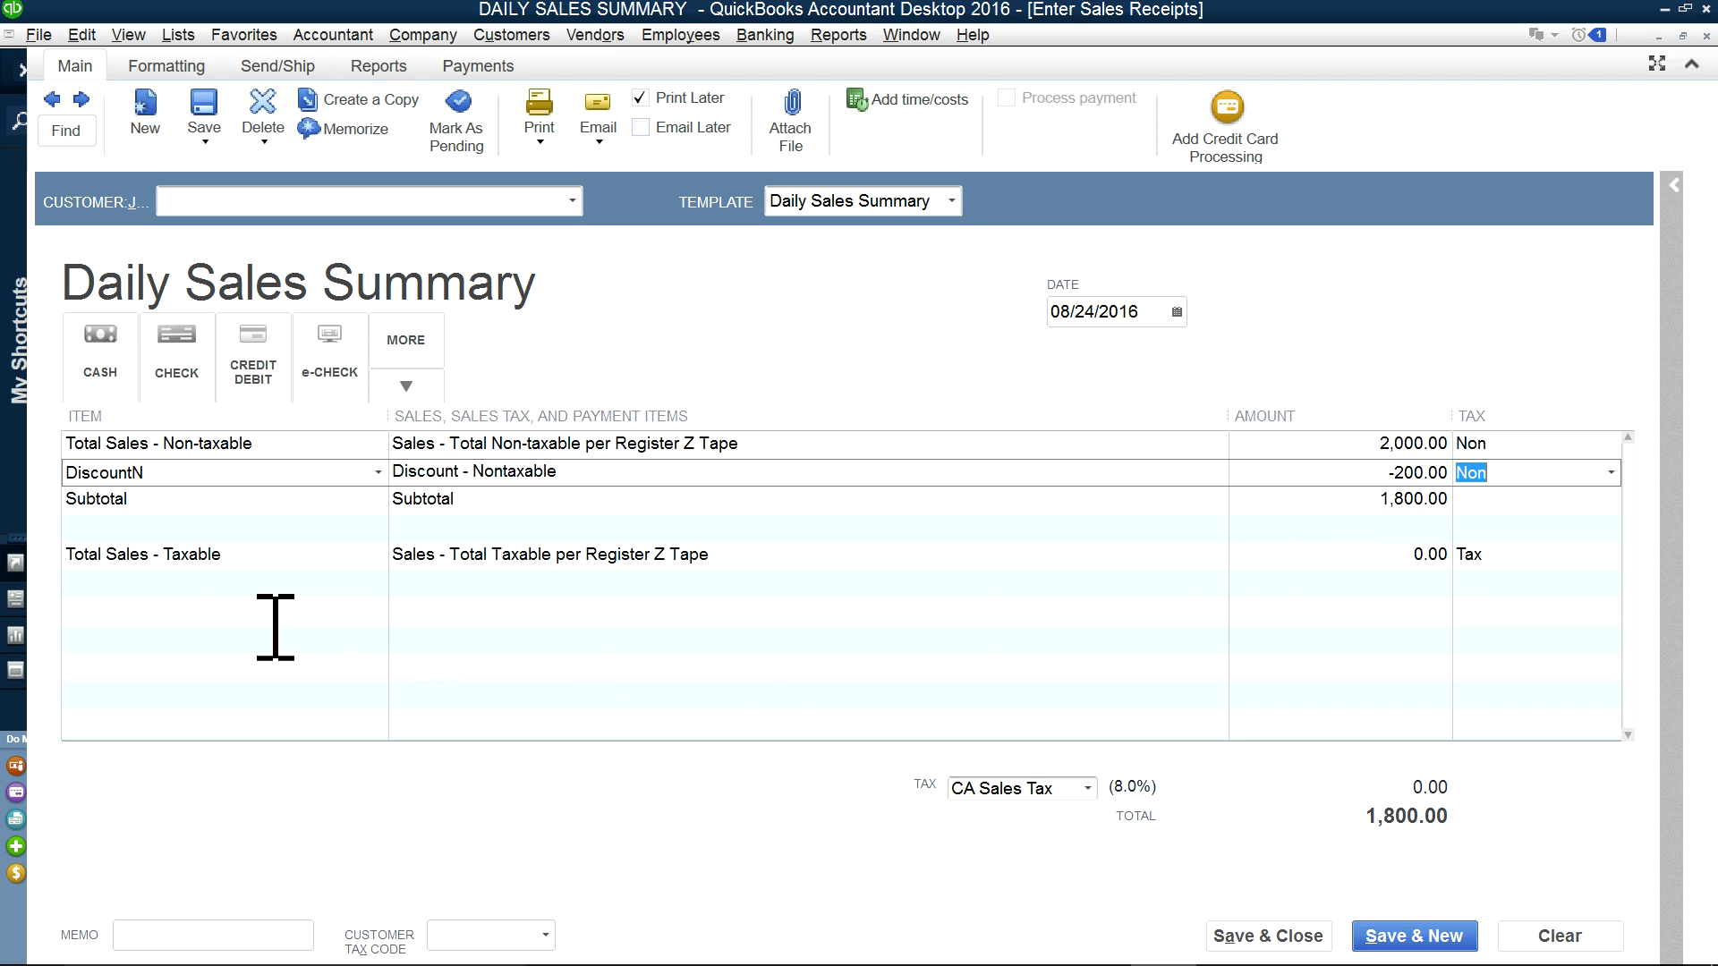
Step: Add the DiscountT item on the line below Total Sales - Taxable
{"action": "left_click", "coordinate": [168, 583]}
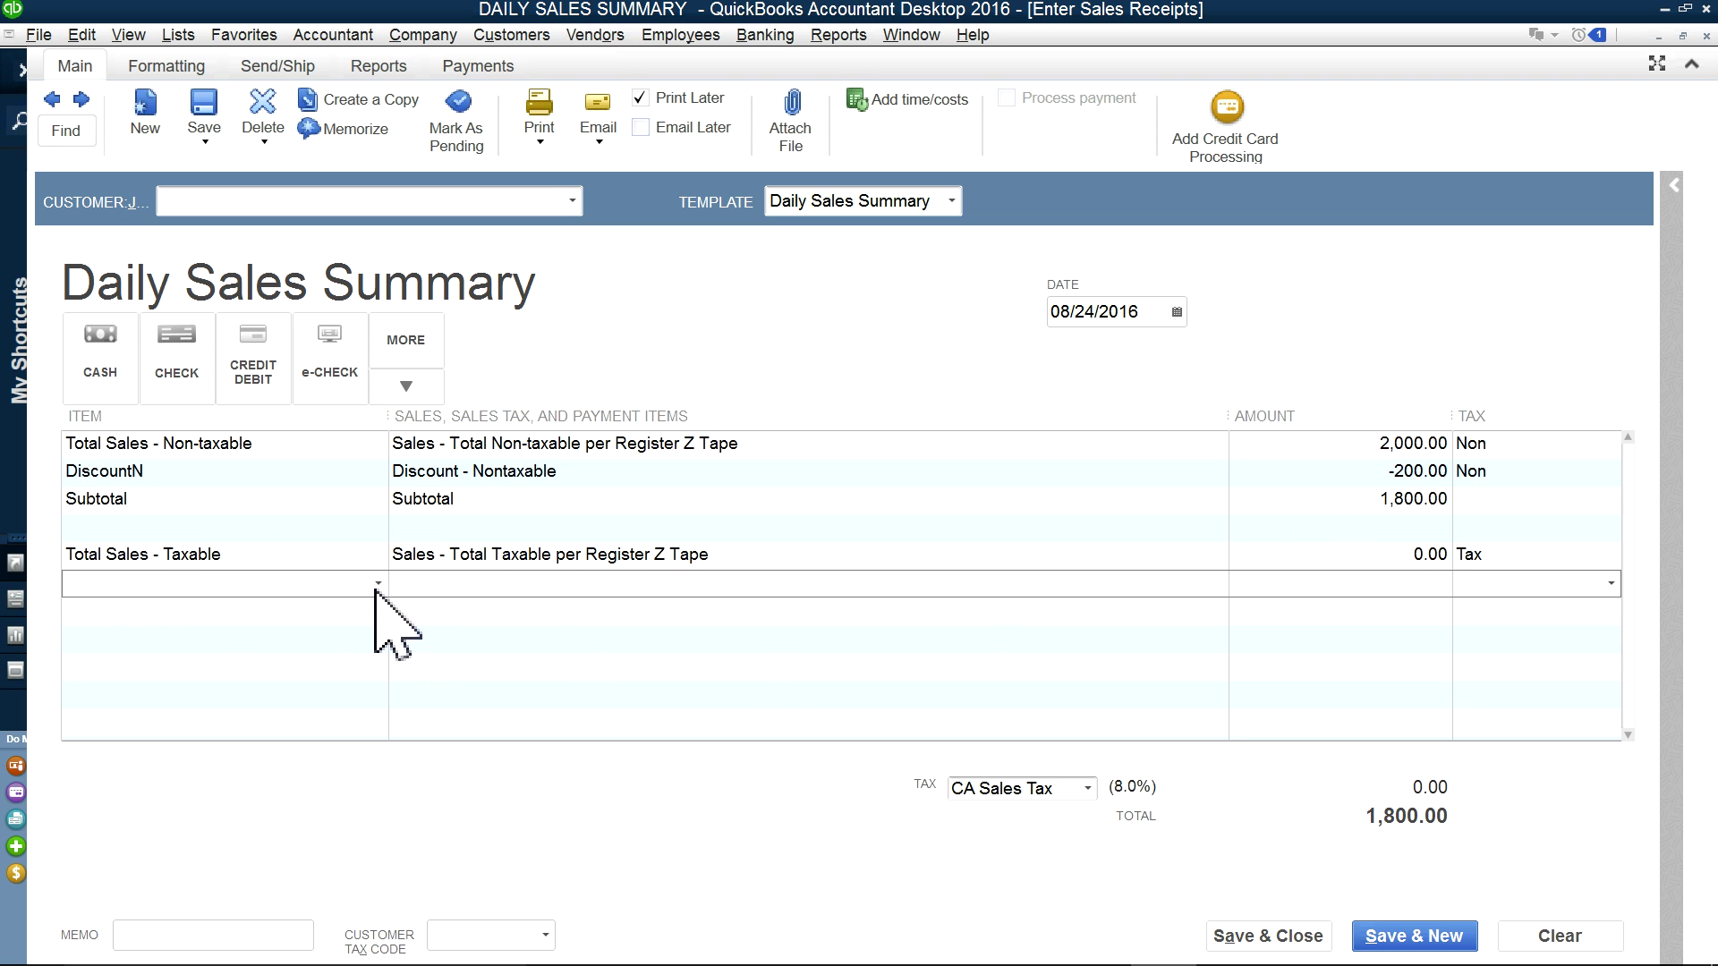
{"action": "type", "text": "ds"}
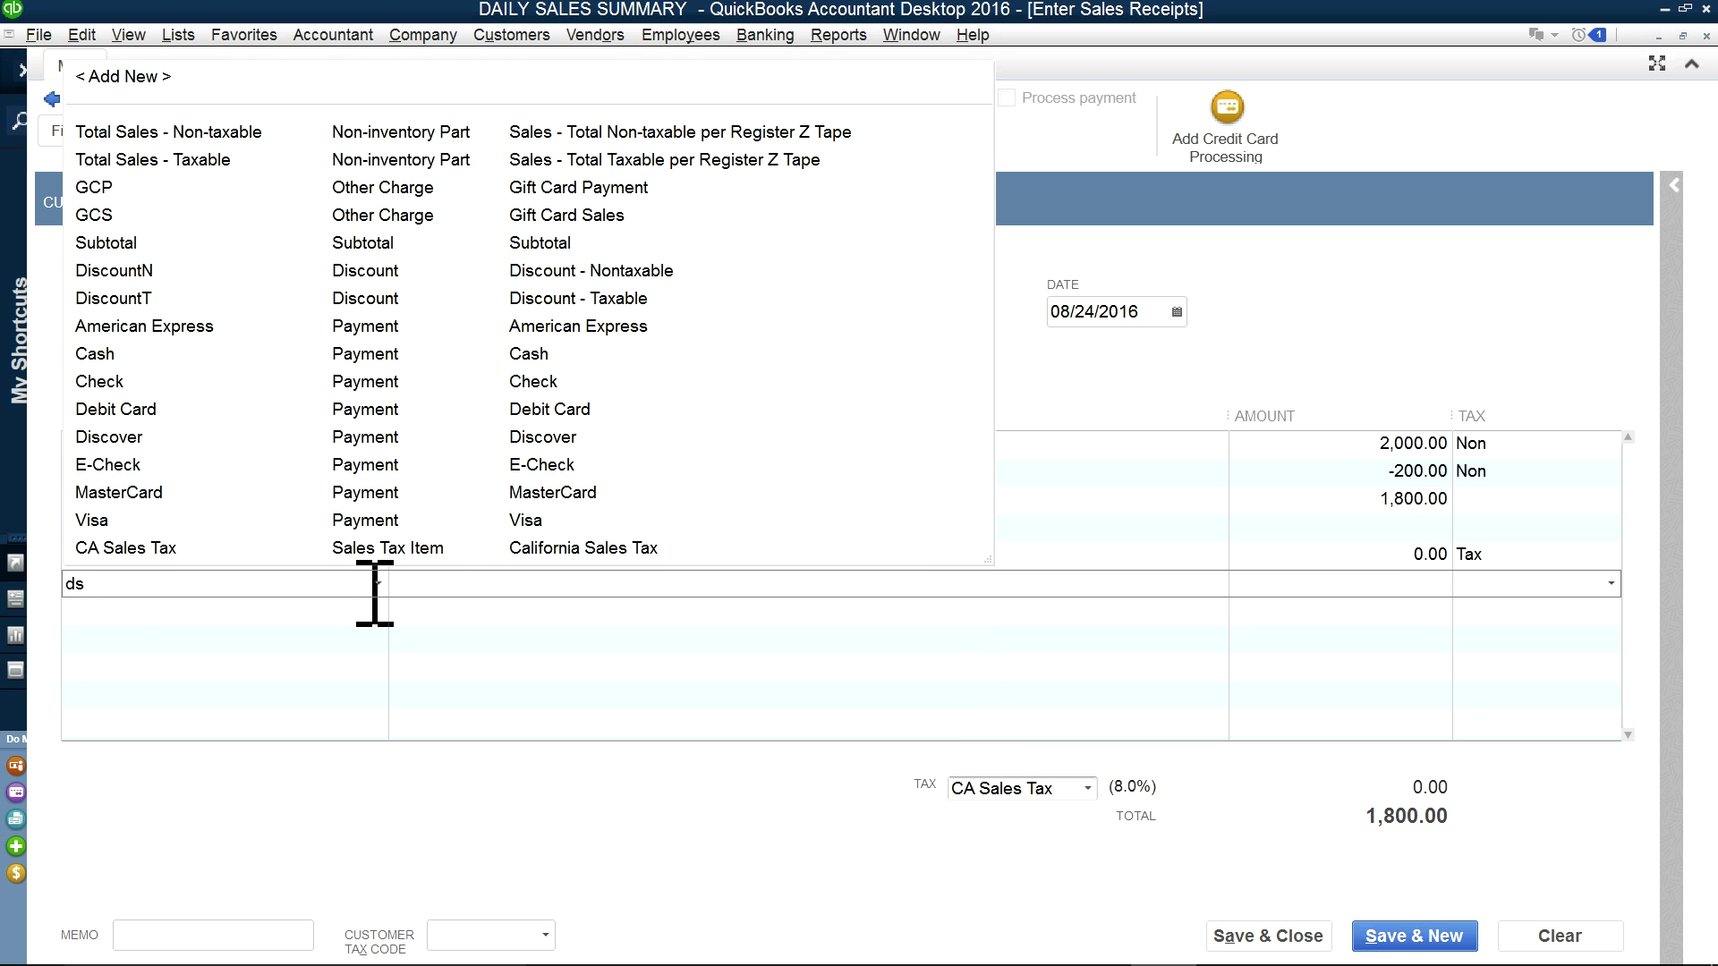
{"action": "key", "text": "BackSpace"}
{"action": "type", "text": "iscountN"}
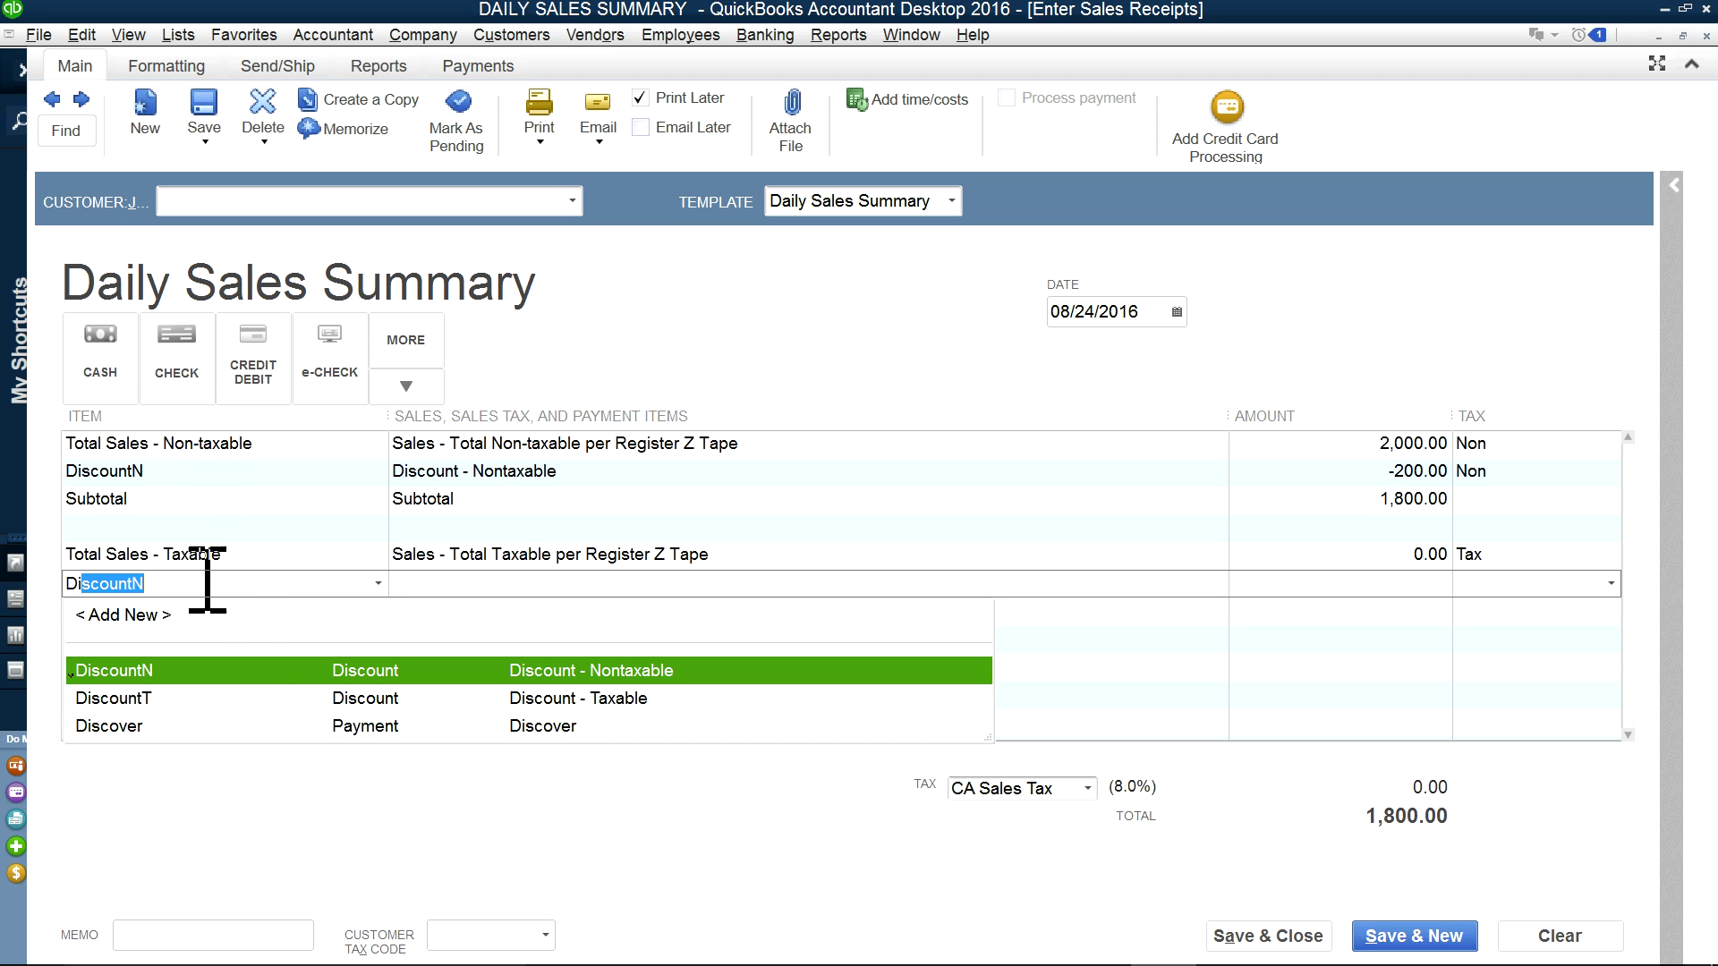
{"action": "left_click", "coordinate": [168, 700]}
Step: Set the Total Sales - Taxable amount to 3,000 and the DiscountT amount to -300
{"action": "left_click", "coordinate": [1367, 553]}
{"action": "left_click_drag", "start_coordinate": [1367, 551], "coordinate": [1451, 552]}
{"action": "type", "text": "3,0"}
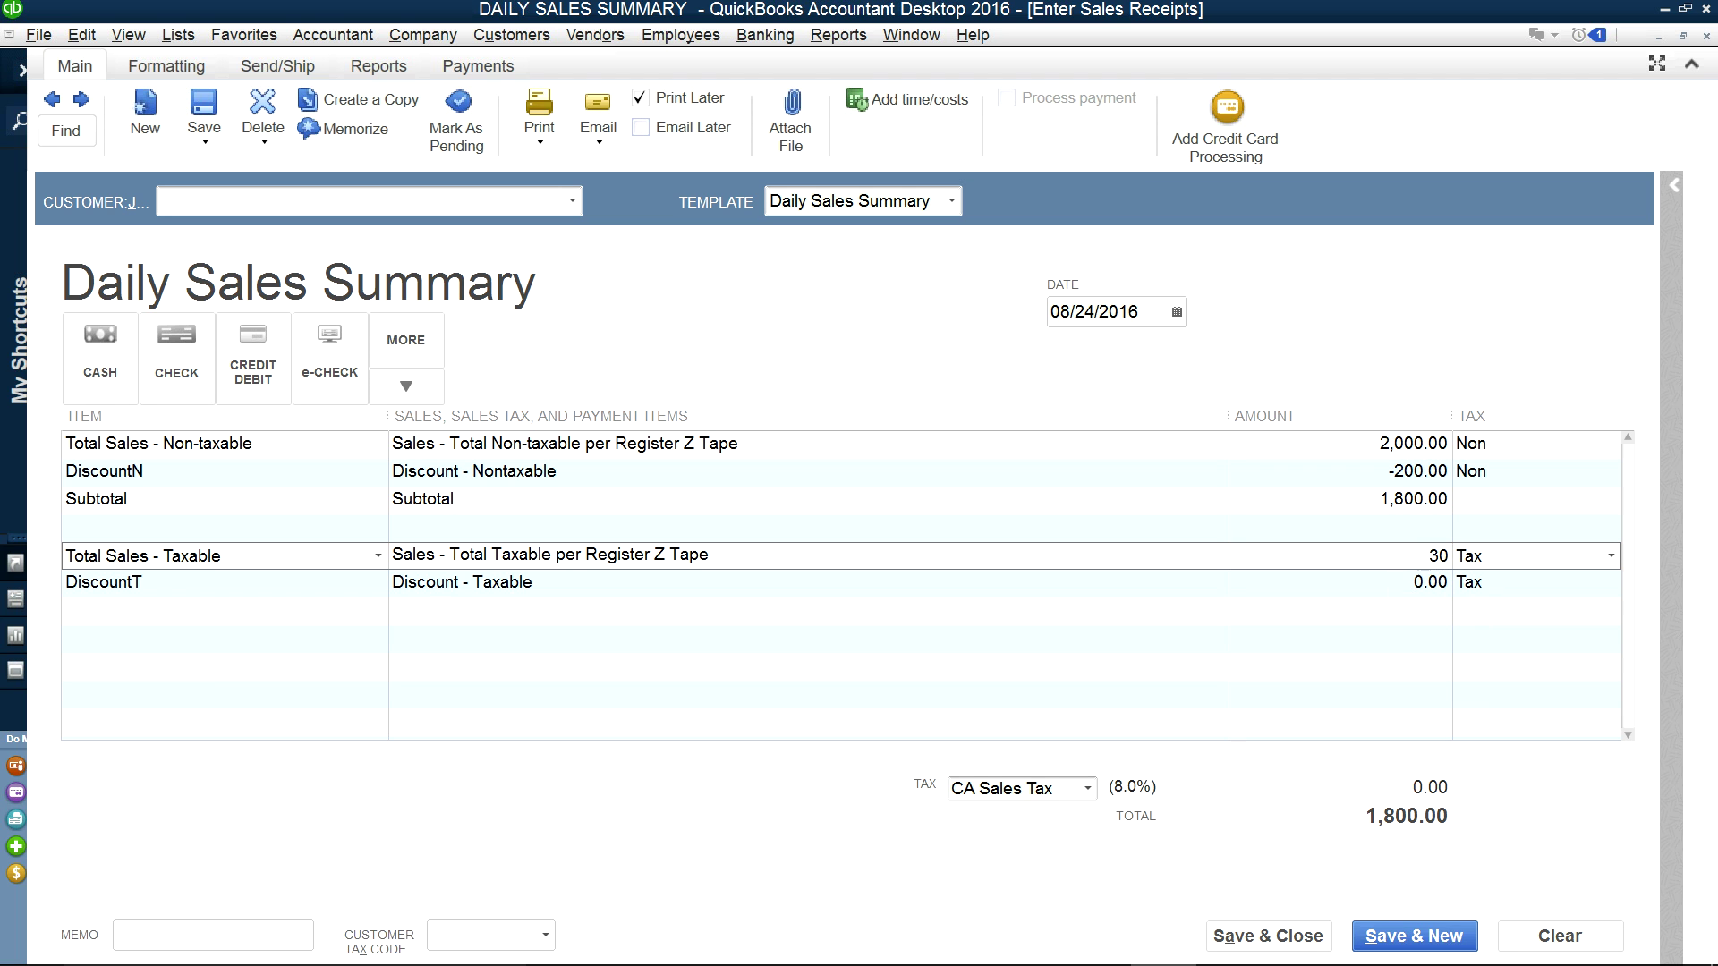
{"action": "type", "text": "00"}
{"action": "left_click", "coordinate": [1400, 590]}
{"action": "left_click_drag", "start_coordinate": [1400, 590], "coordinate": [1457, 584]}
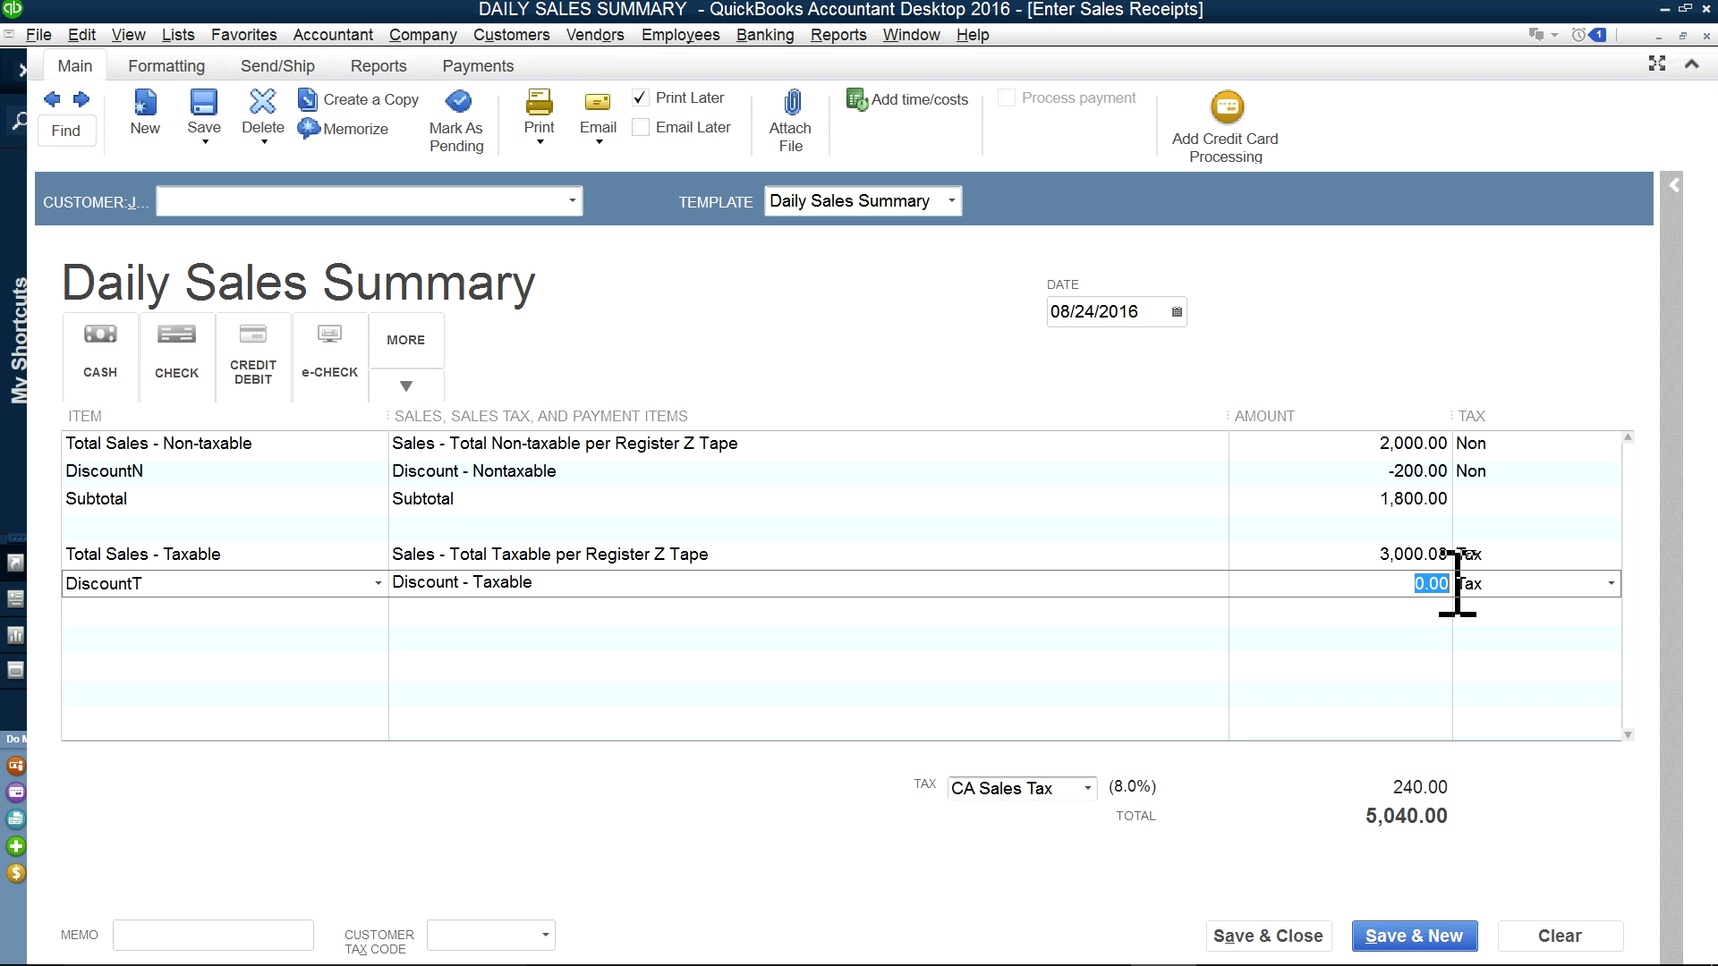
{"action": "type", "text": "-300"}
{"action": "key", "text": "Tab"}
{"action": "left_click", "coordinate": [1456, 614]}
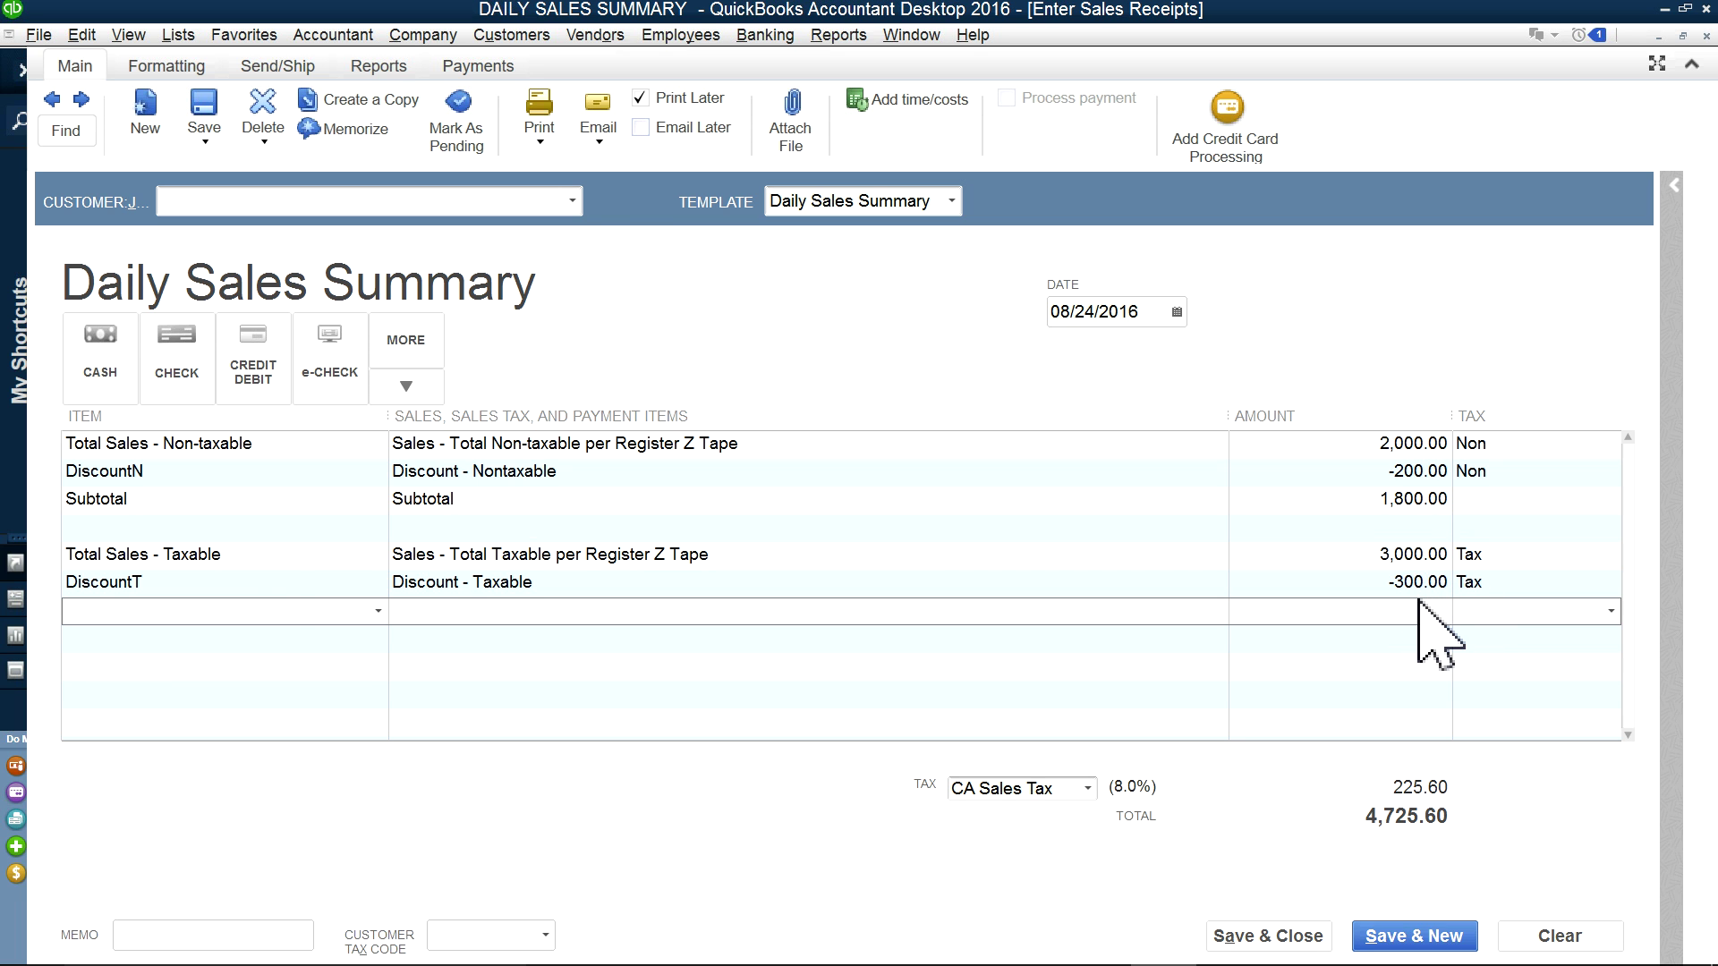
Step: Add a Subtotal item on the line below DiscountT
{"action": "left_click", "coordinate": [376, 613]}
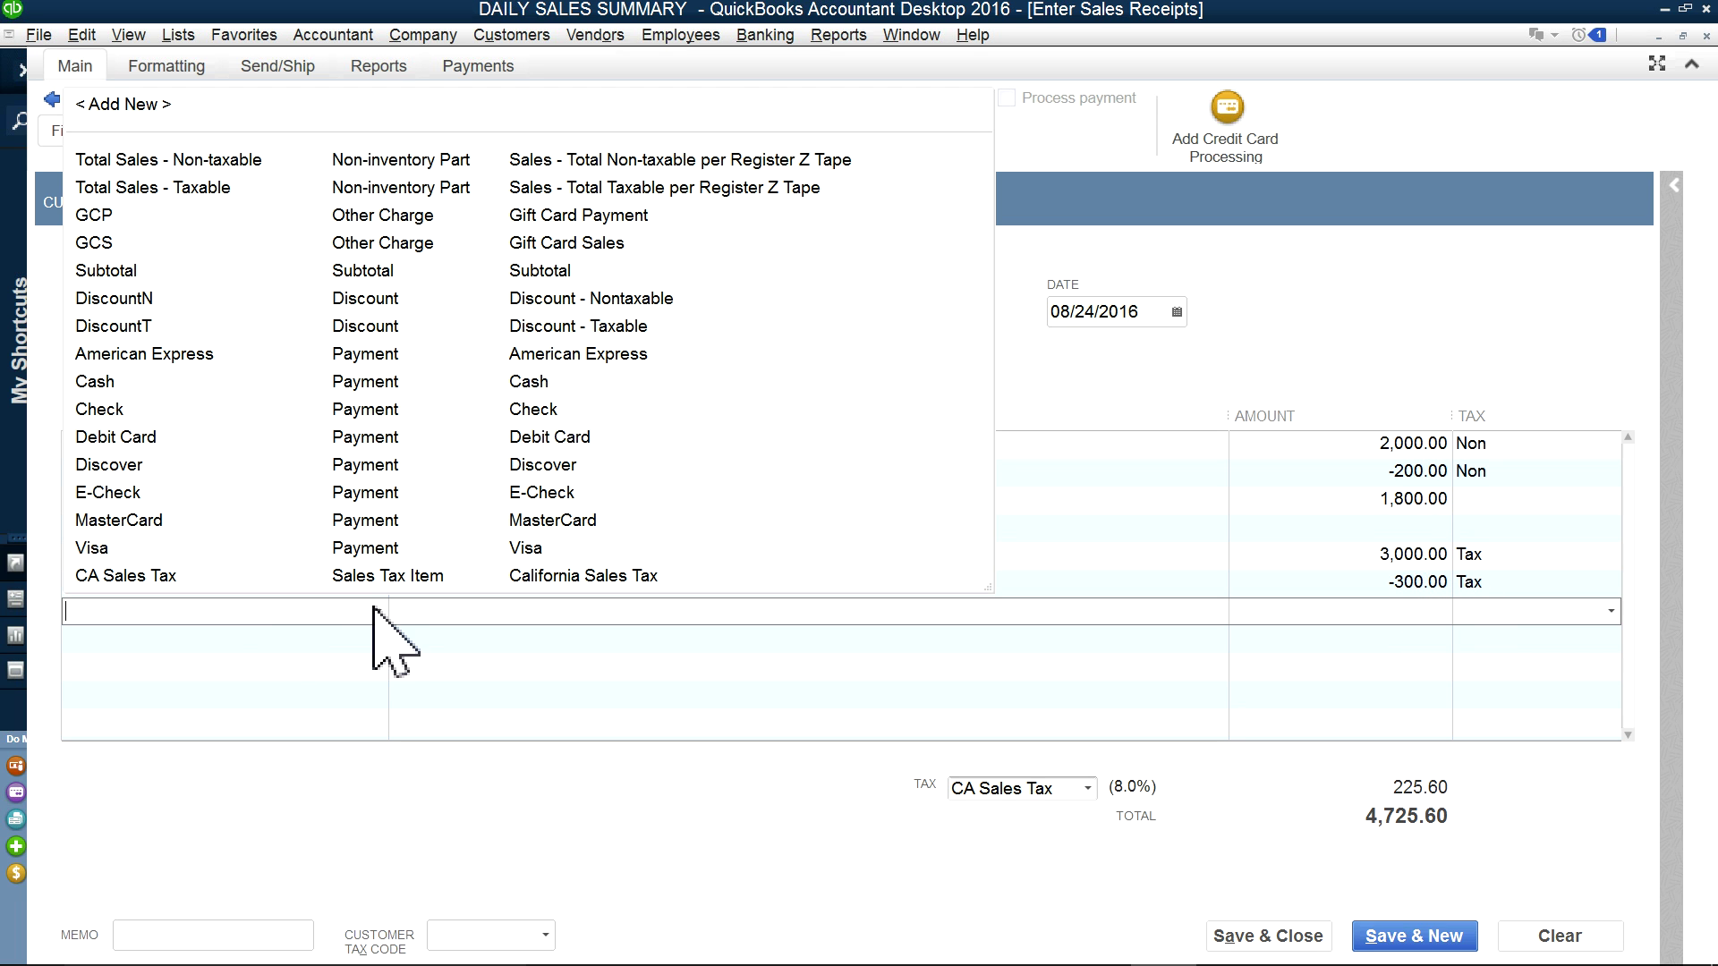
{"action": "left_click", "coordinate": [116, 270]}
{"action": "left_click", "coordinate": [997, 676]}
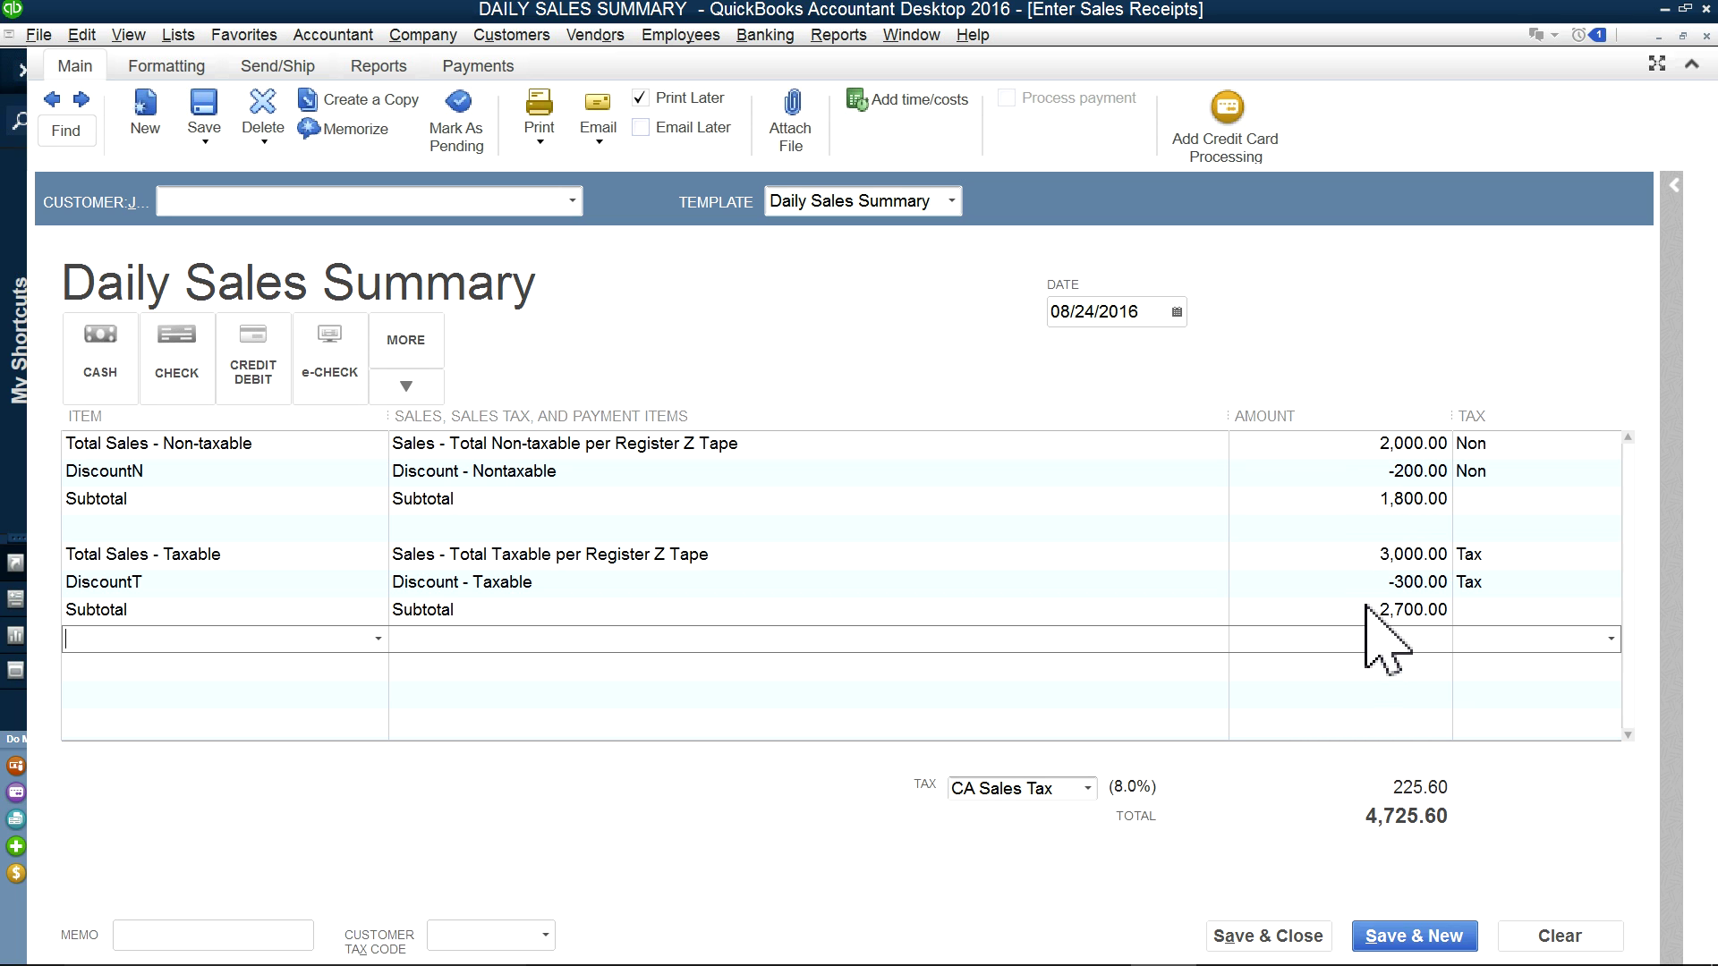
Step: Leave a blank line below the taxable subtotal and add the GCS gift card sales item with an amount of 500
{"action": "left_click", "coordinate": [1345, 678]}
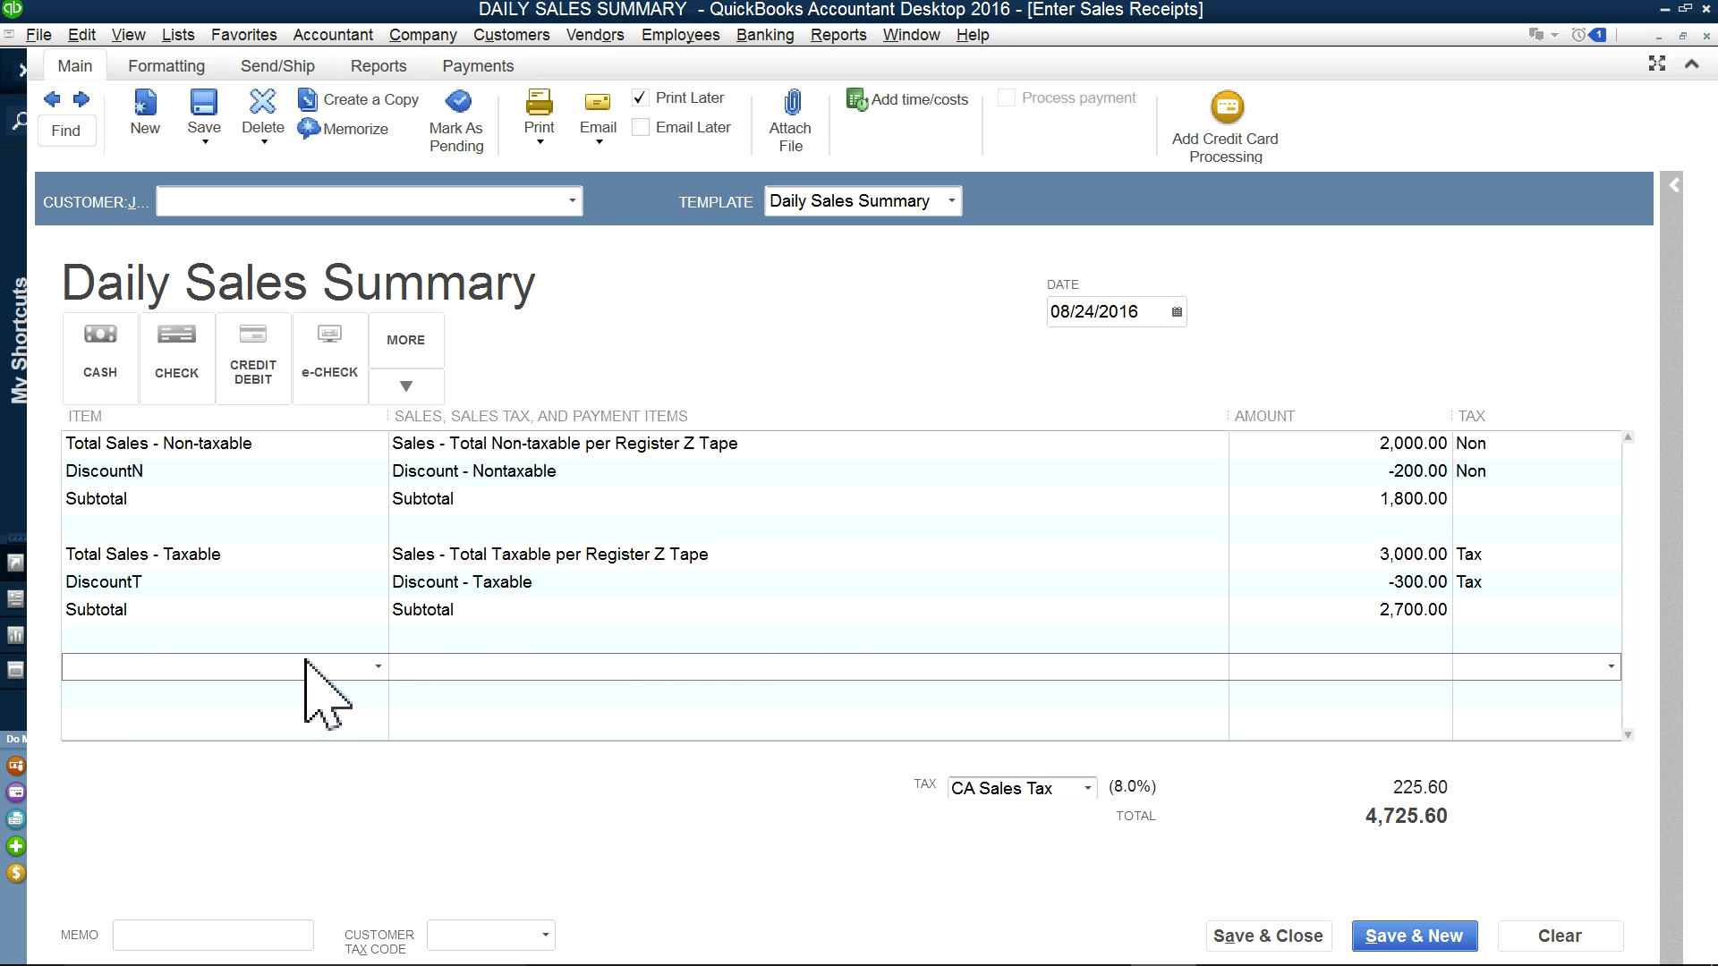
{"action": "left_click", "coordinate": [379, 666]}
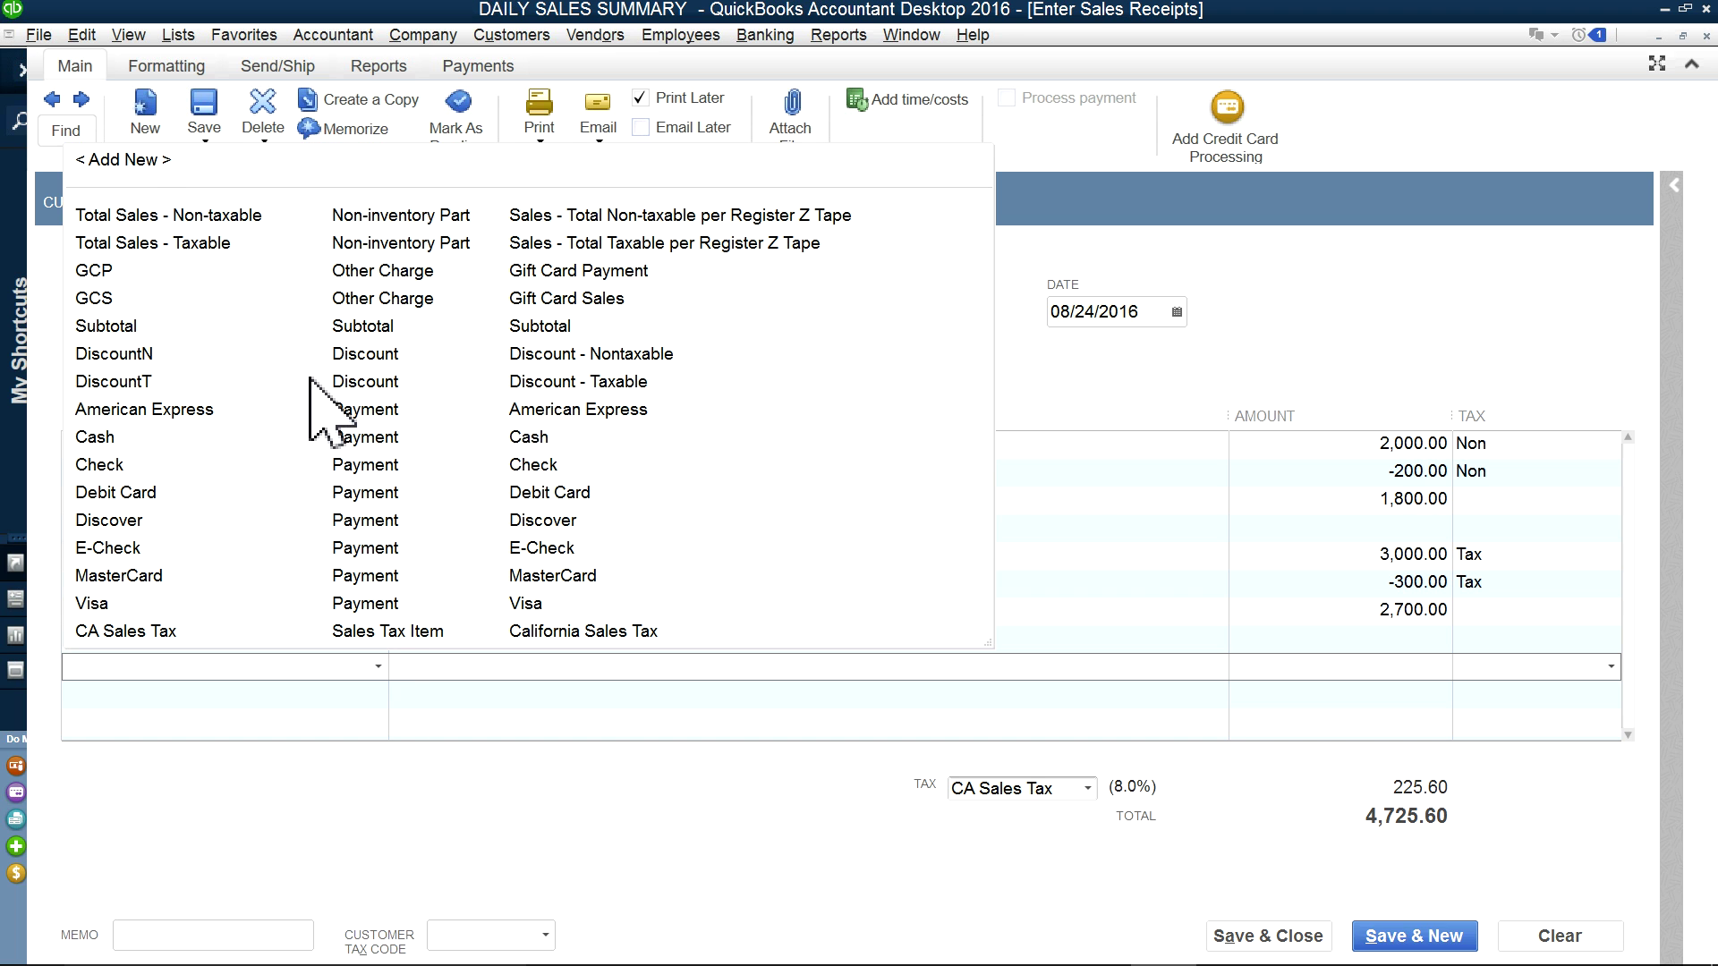
{"action": "left_click", "coordinate": [327, 300]}
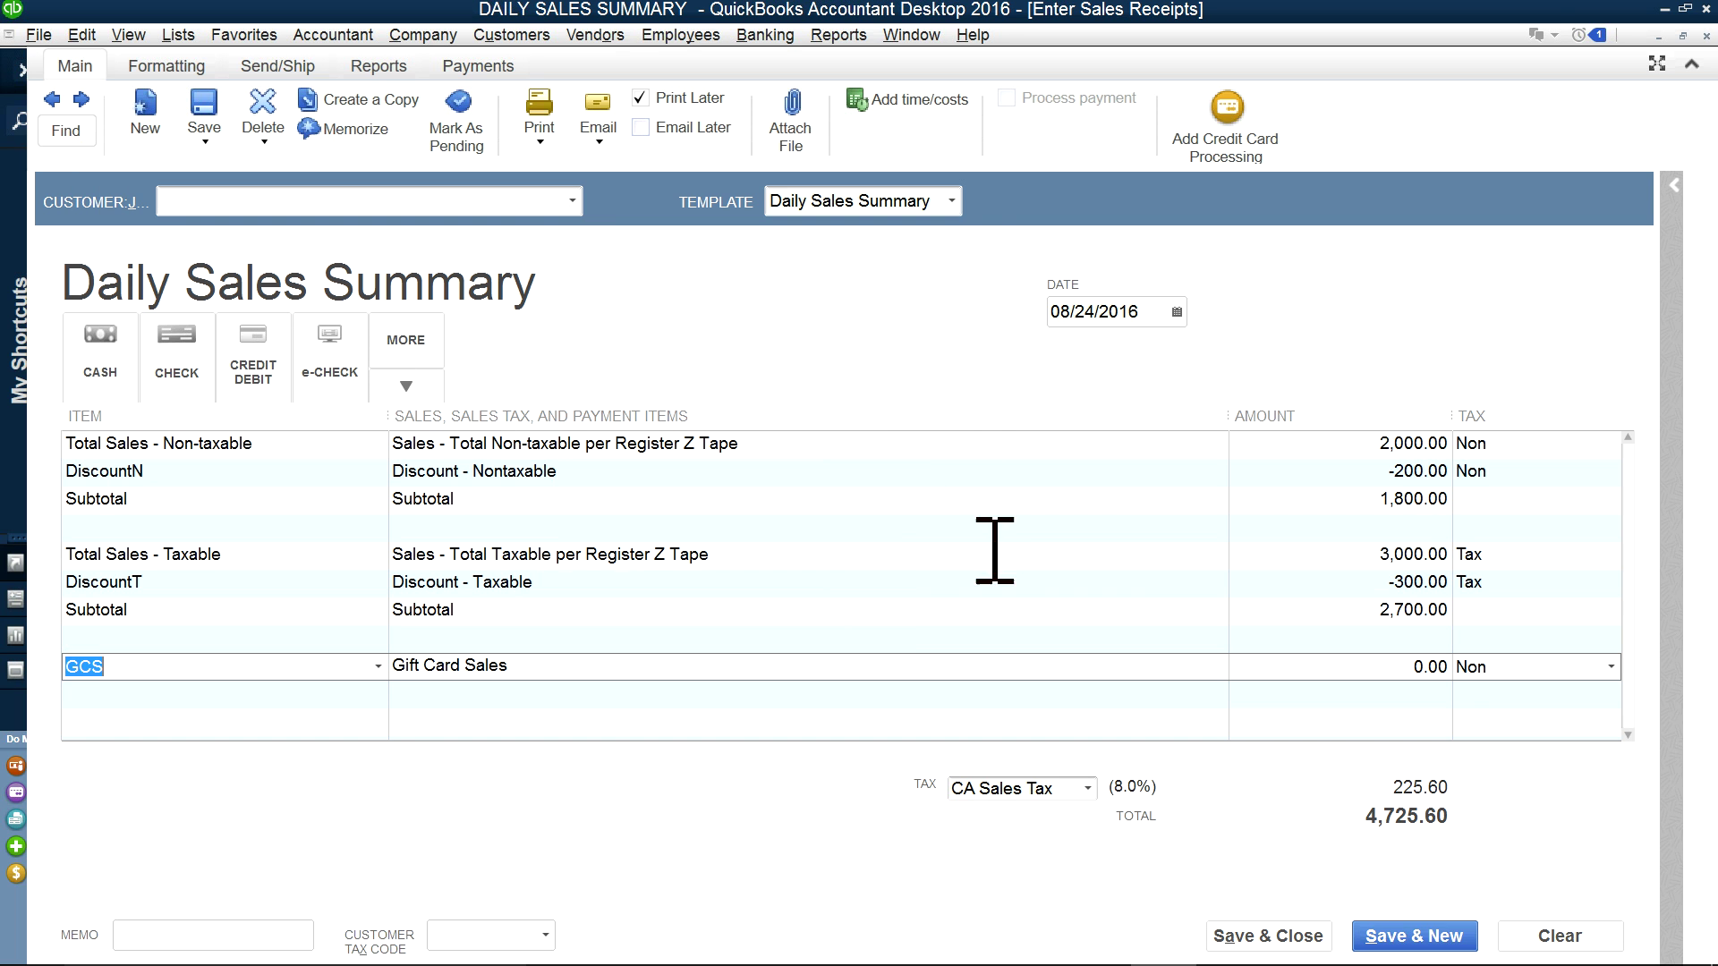
{"action": "left_click_drag", "start_coordinate": [1400, 649], "coordinate": [1459, 649]}
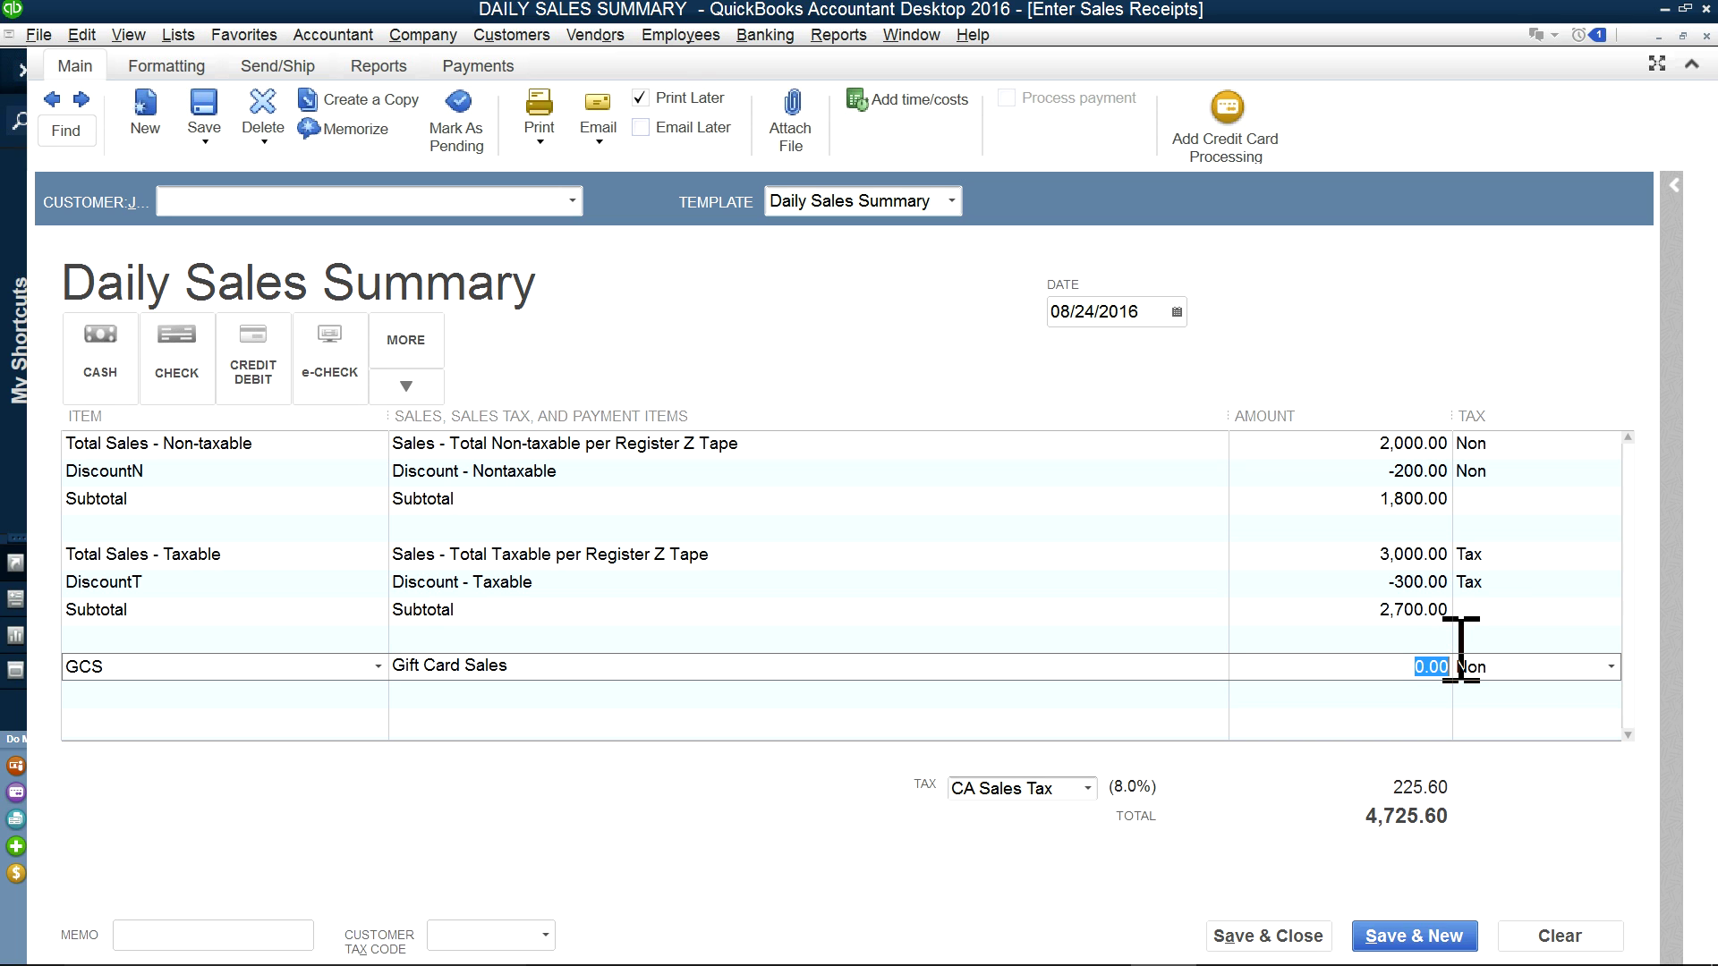
{"action": "type", "text": "5"}
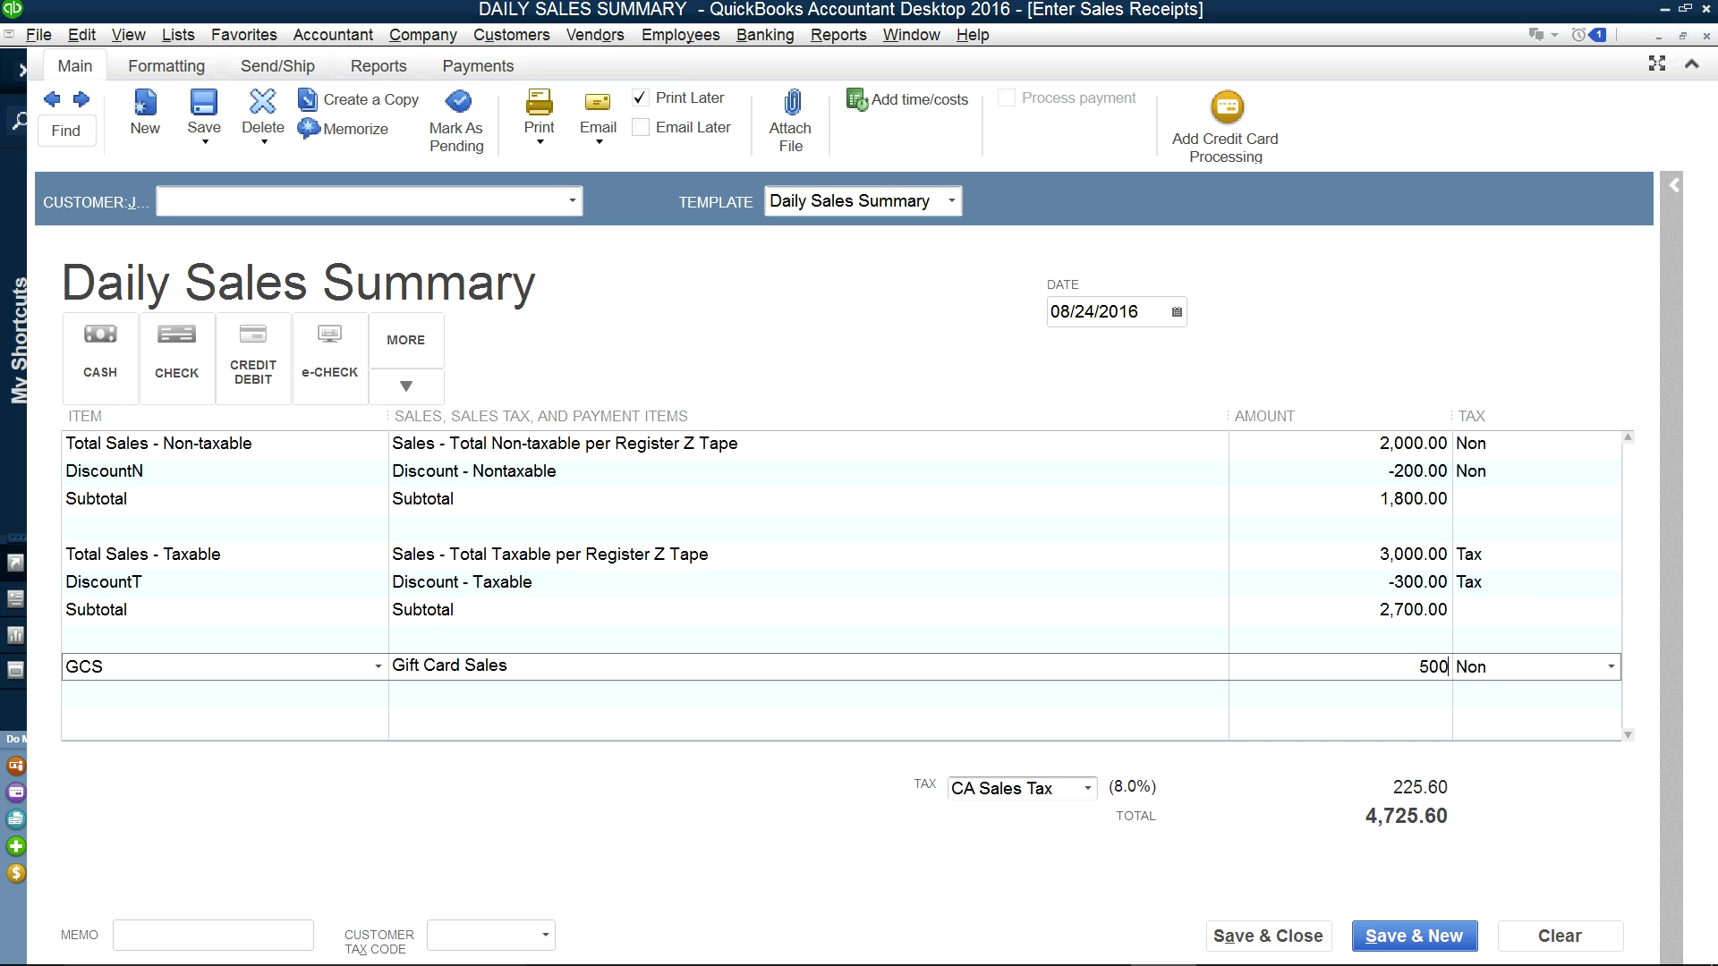
{"action": "type", "text": "00"}
{"action": "left_click", "coordinate": [1418, 696]}
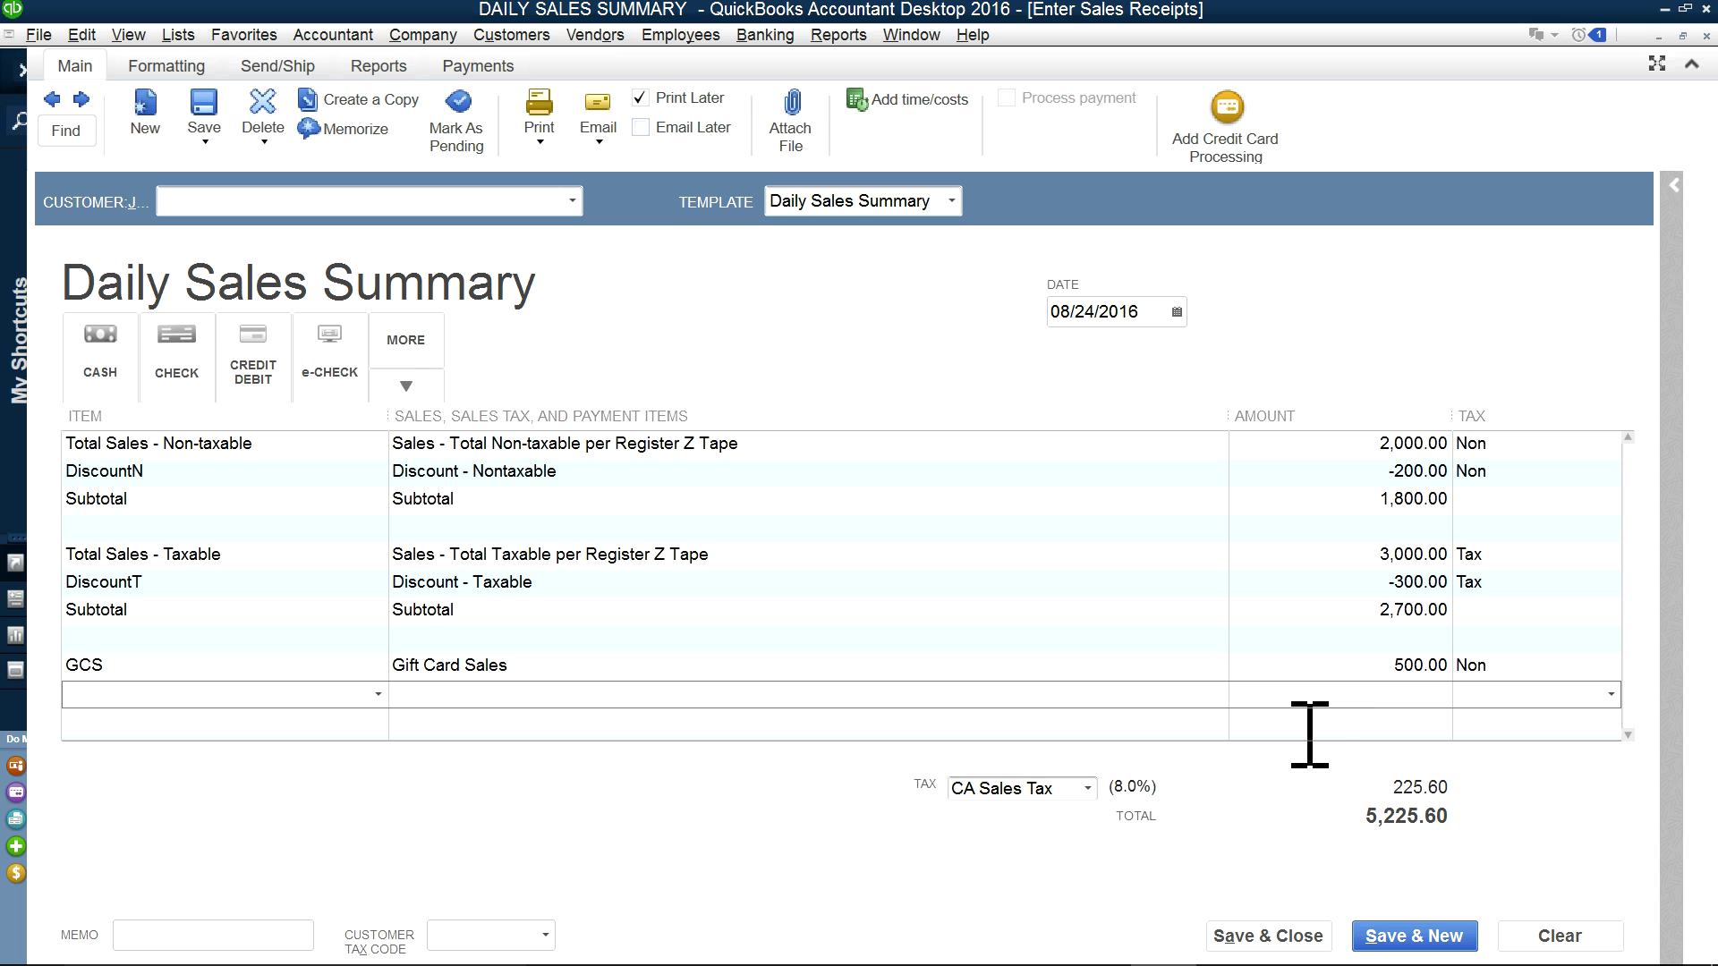
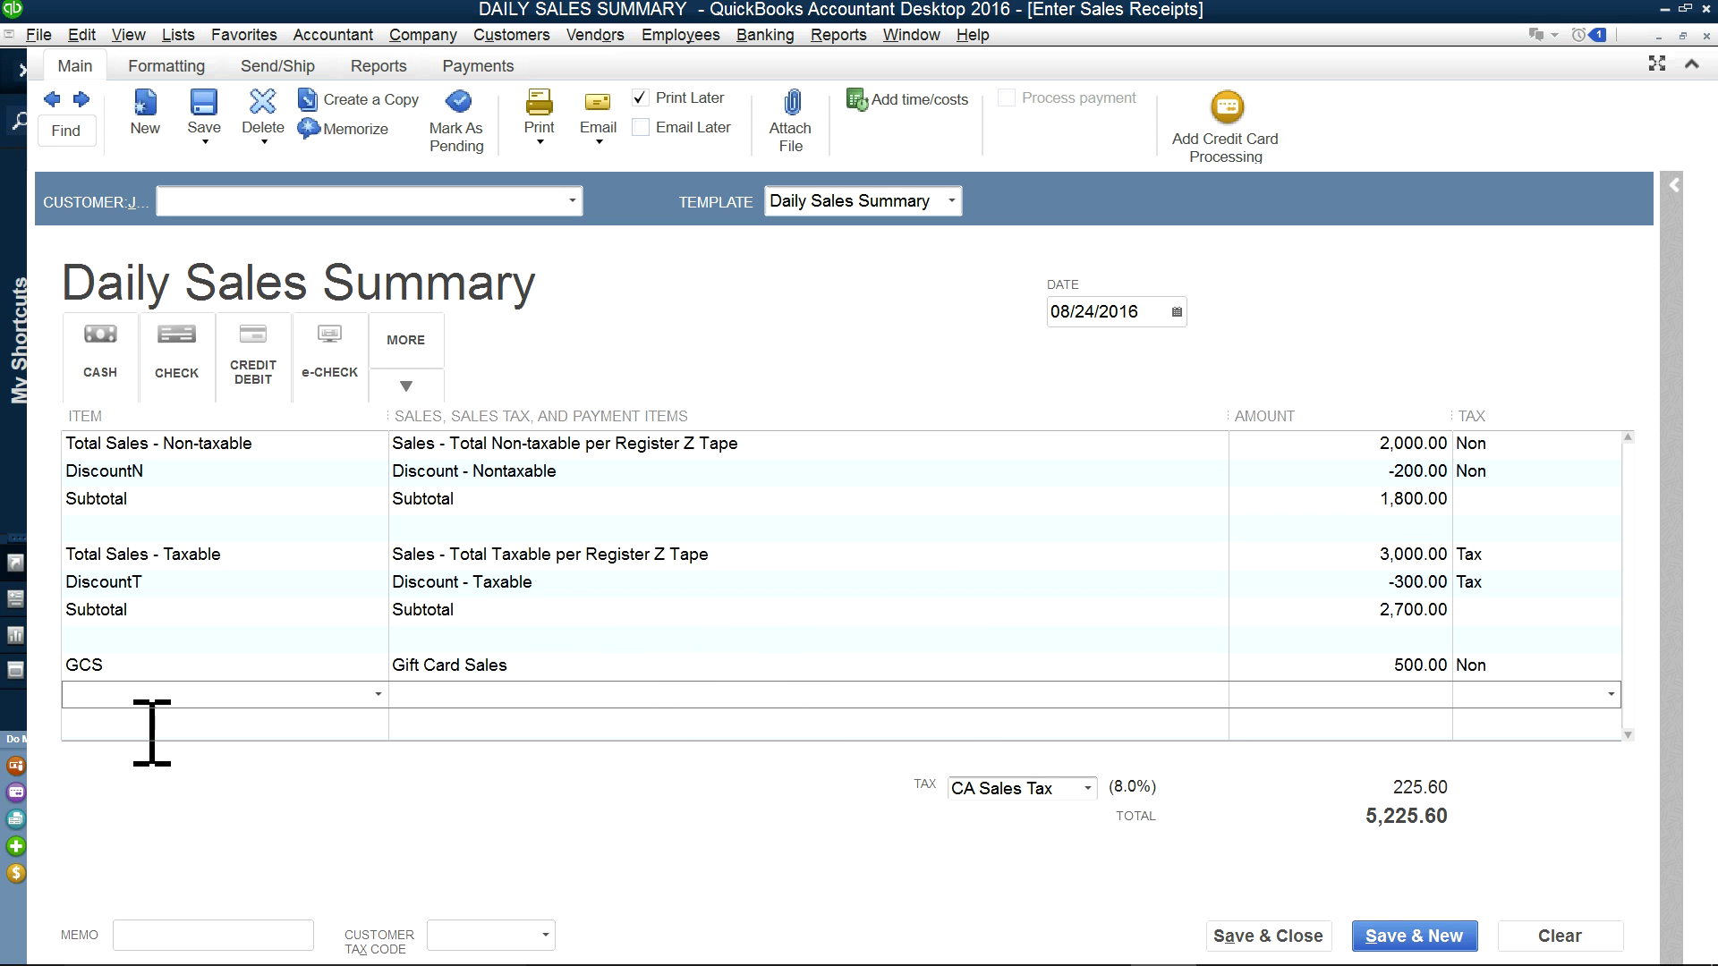
Step: Add the GCP gift card payment item below GCS with an amount of -100
{"action": "left_click", "coordinate": [378, 696]}
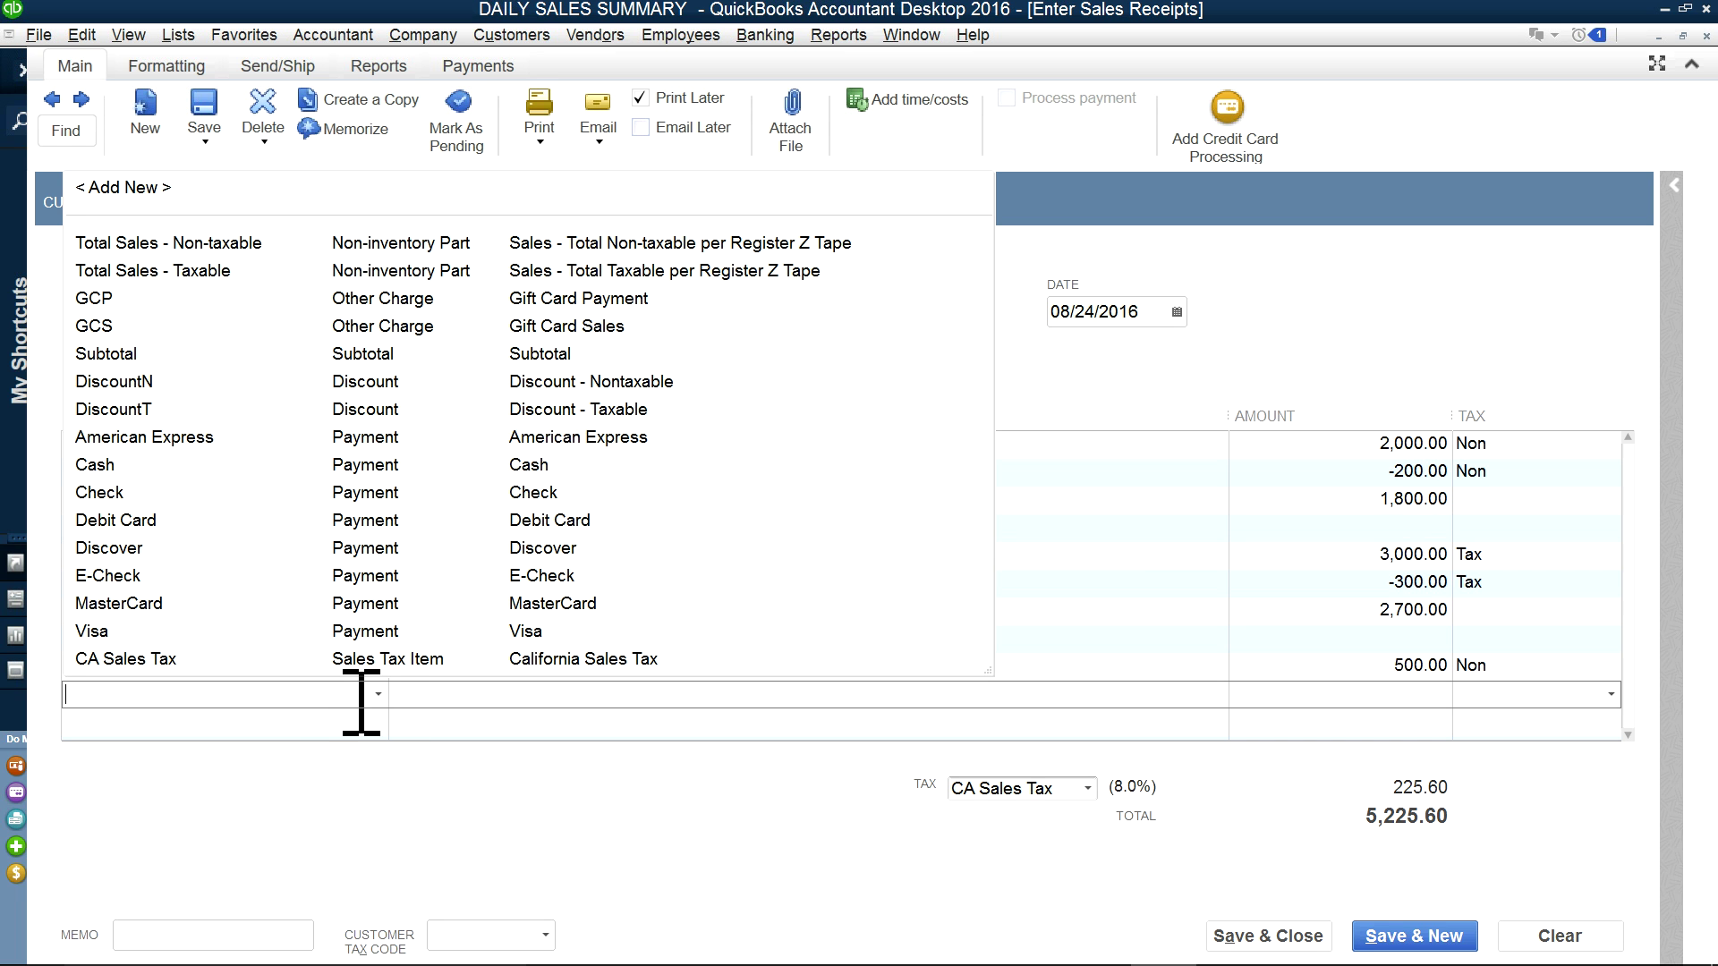
{"action": "left_click", "coordinate": [263, 300]}
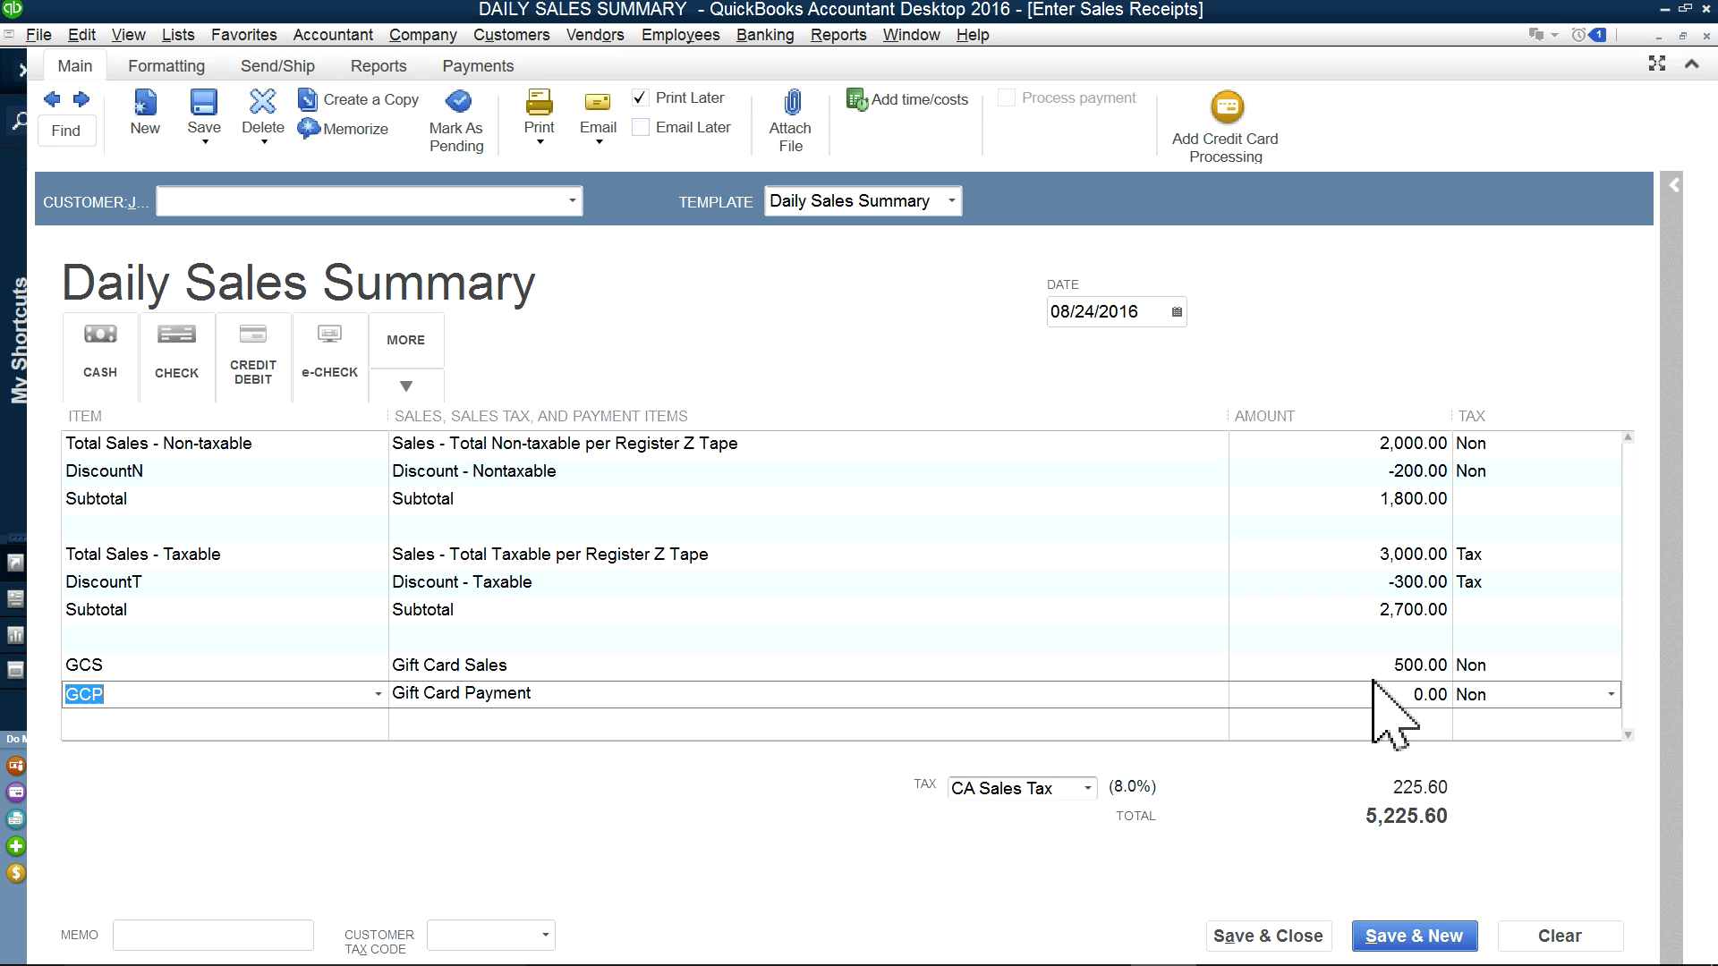
{"action": "left_click", "coordinate": [1418, 695]}
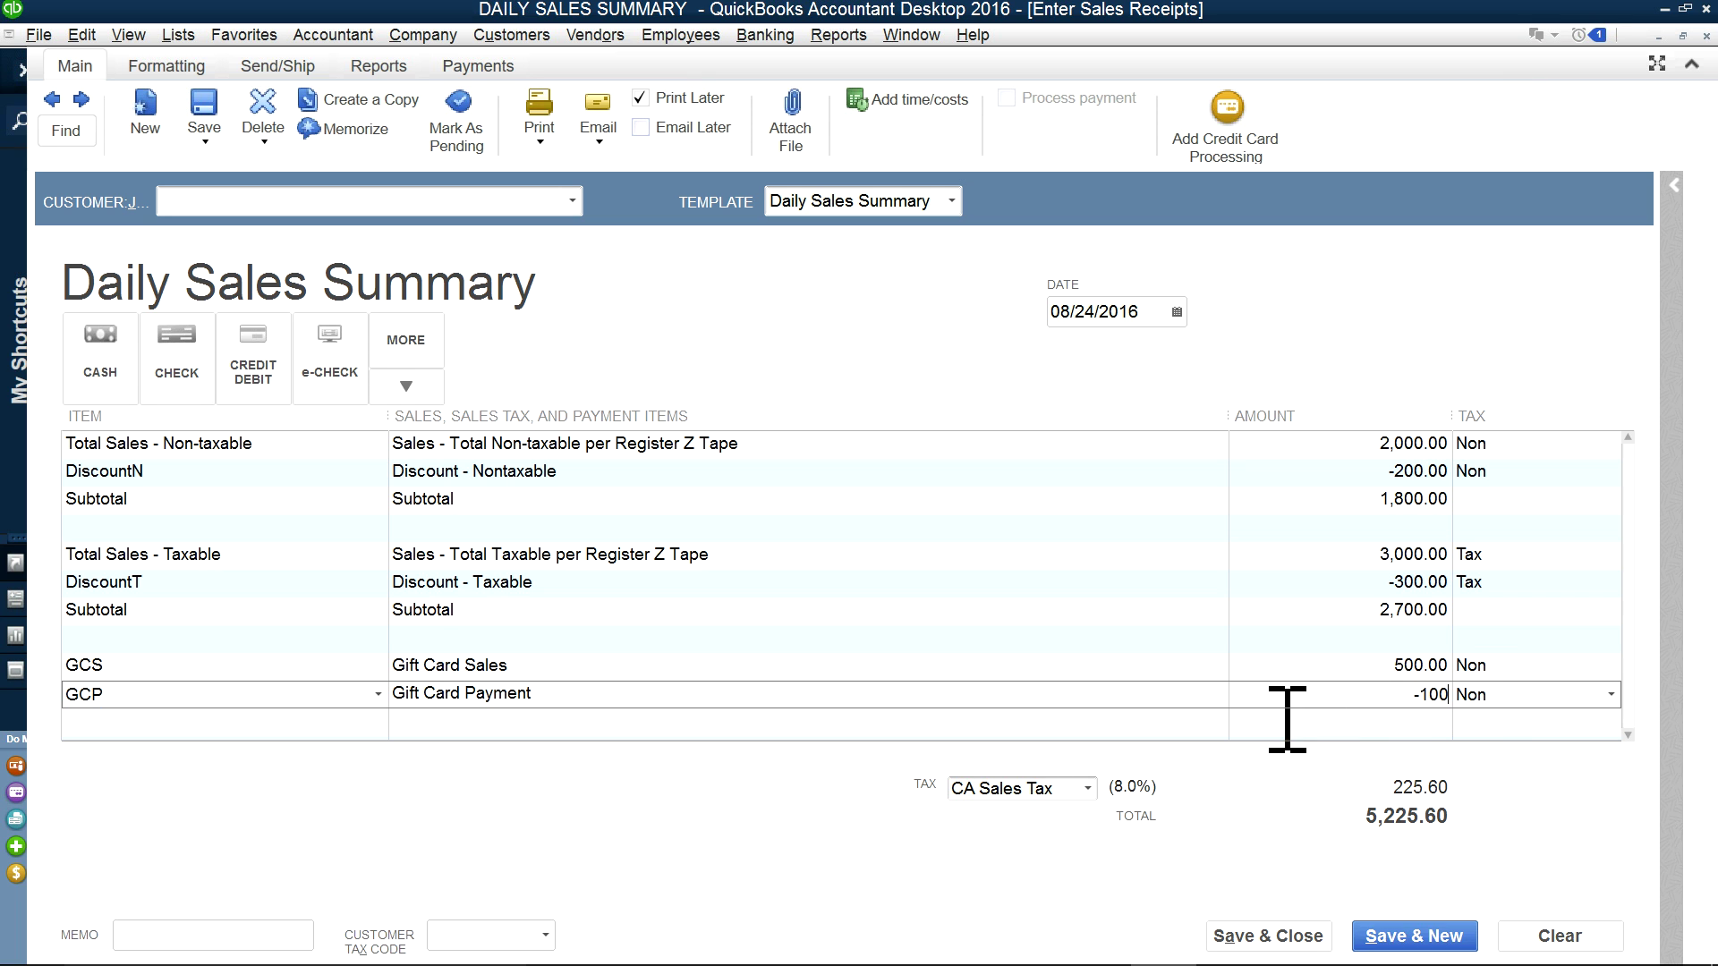
{"action": "key", "text": "Tab"}
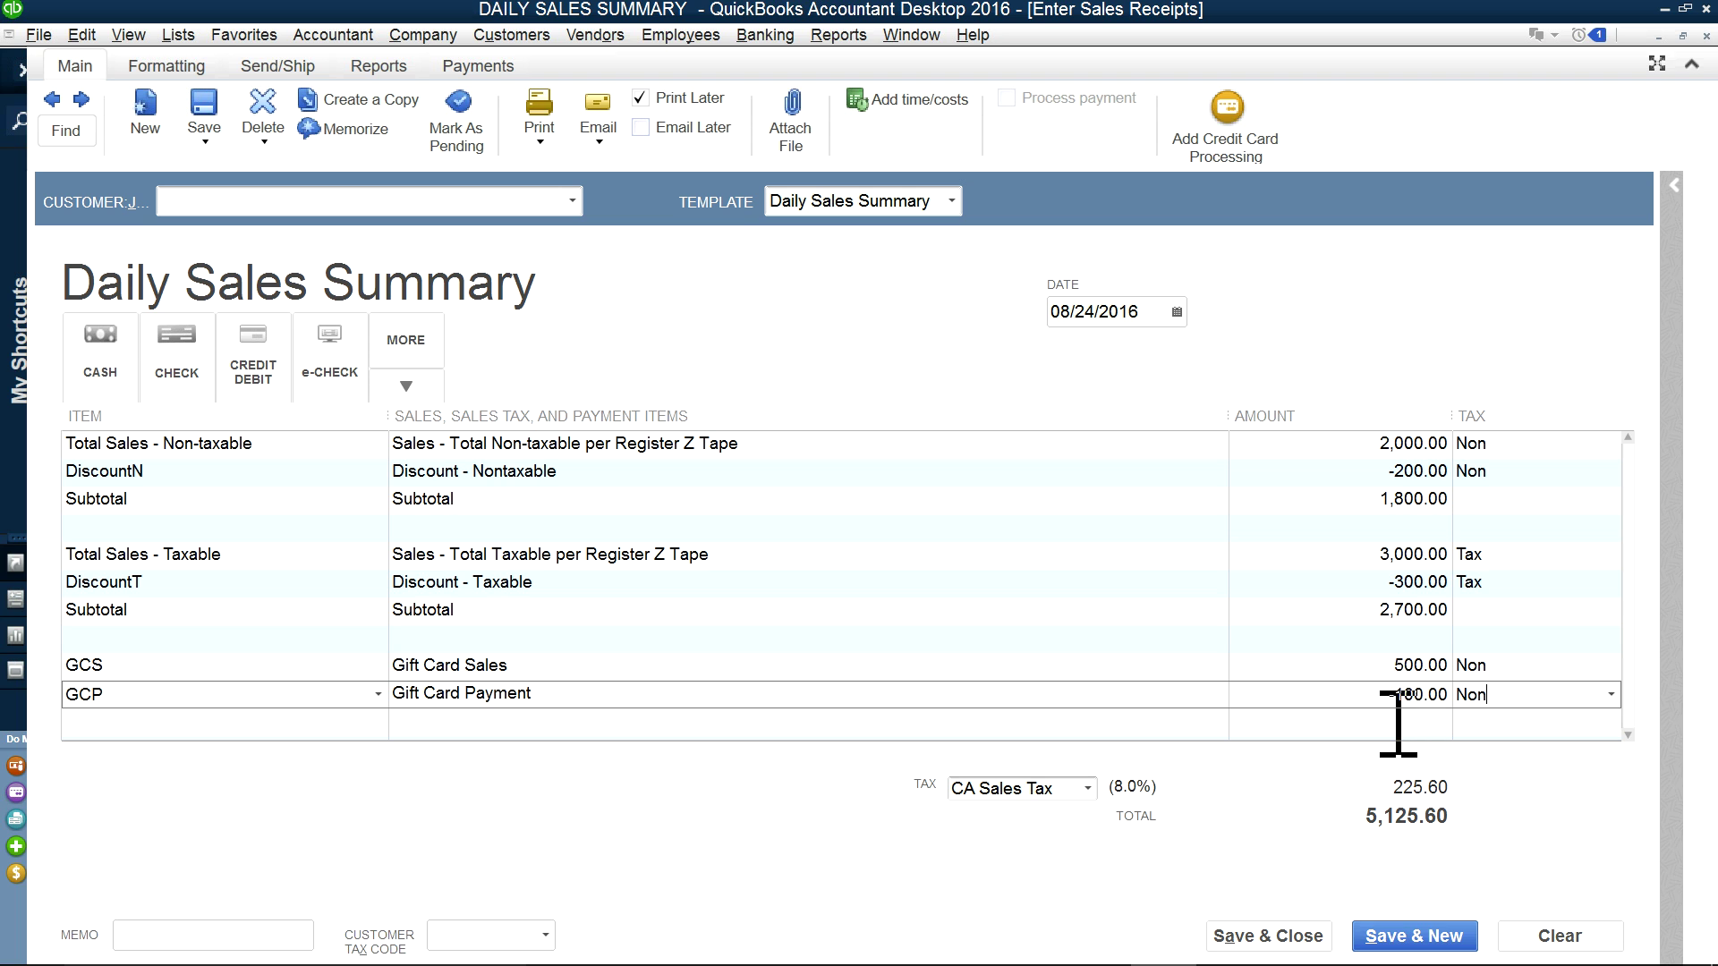
Step: Insert a line below the gift card payment and add a Subtotal item for the gift card entries
{"action": "left_click", "coordinate": [617, 723]}
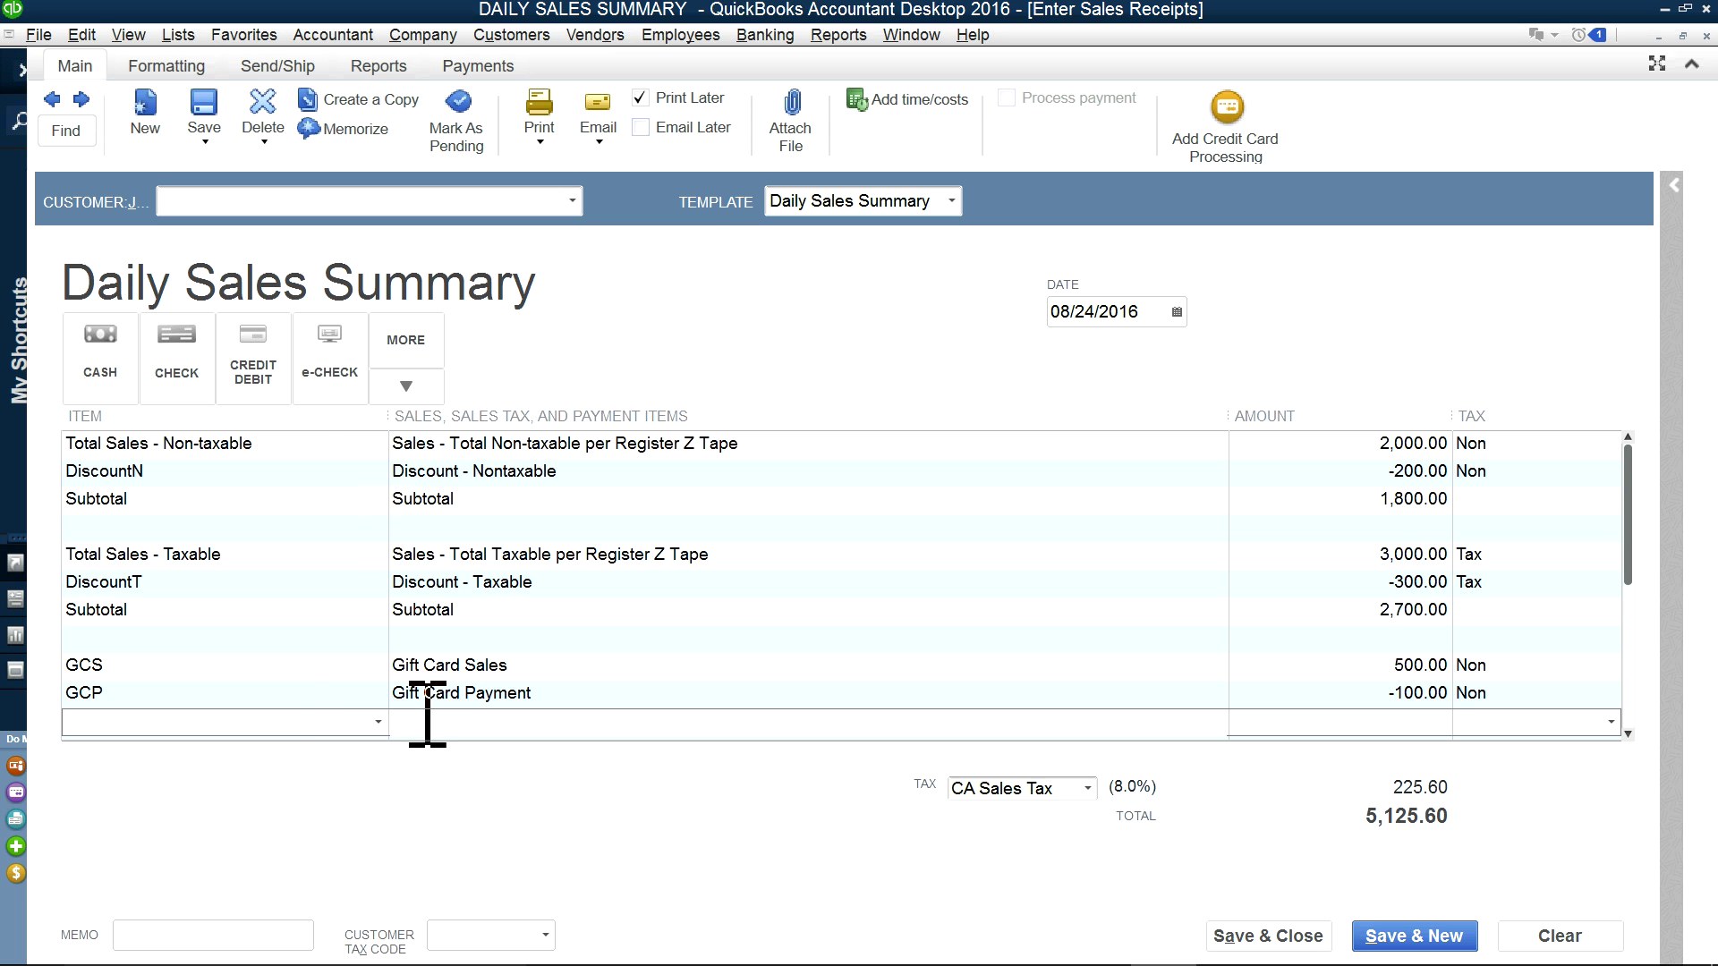
{"action": "left_click", "coordinate": [80, 34]}
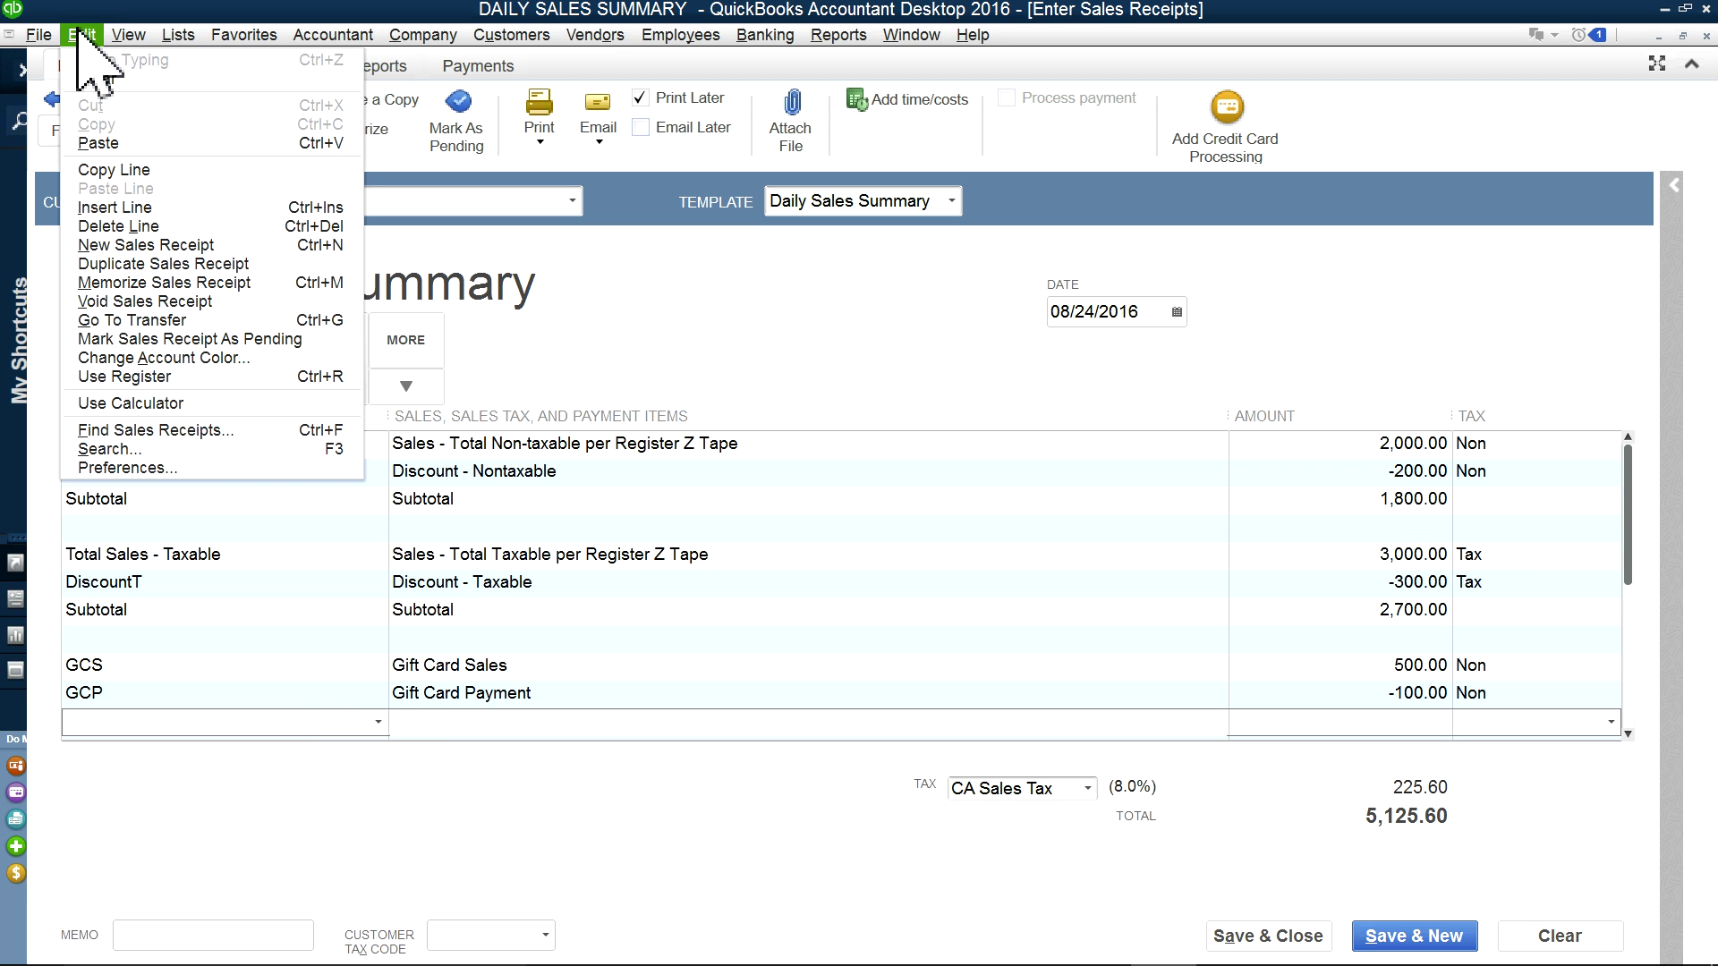
{"action": "left_click", "coordinate": [98, 208]}
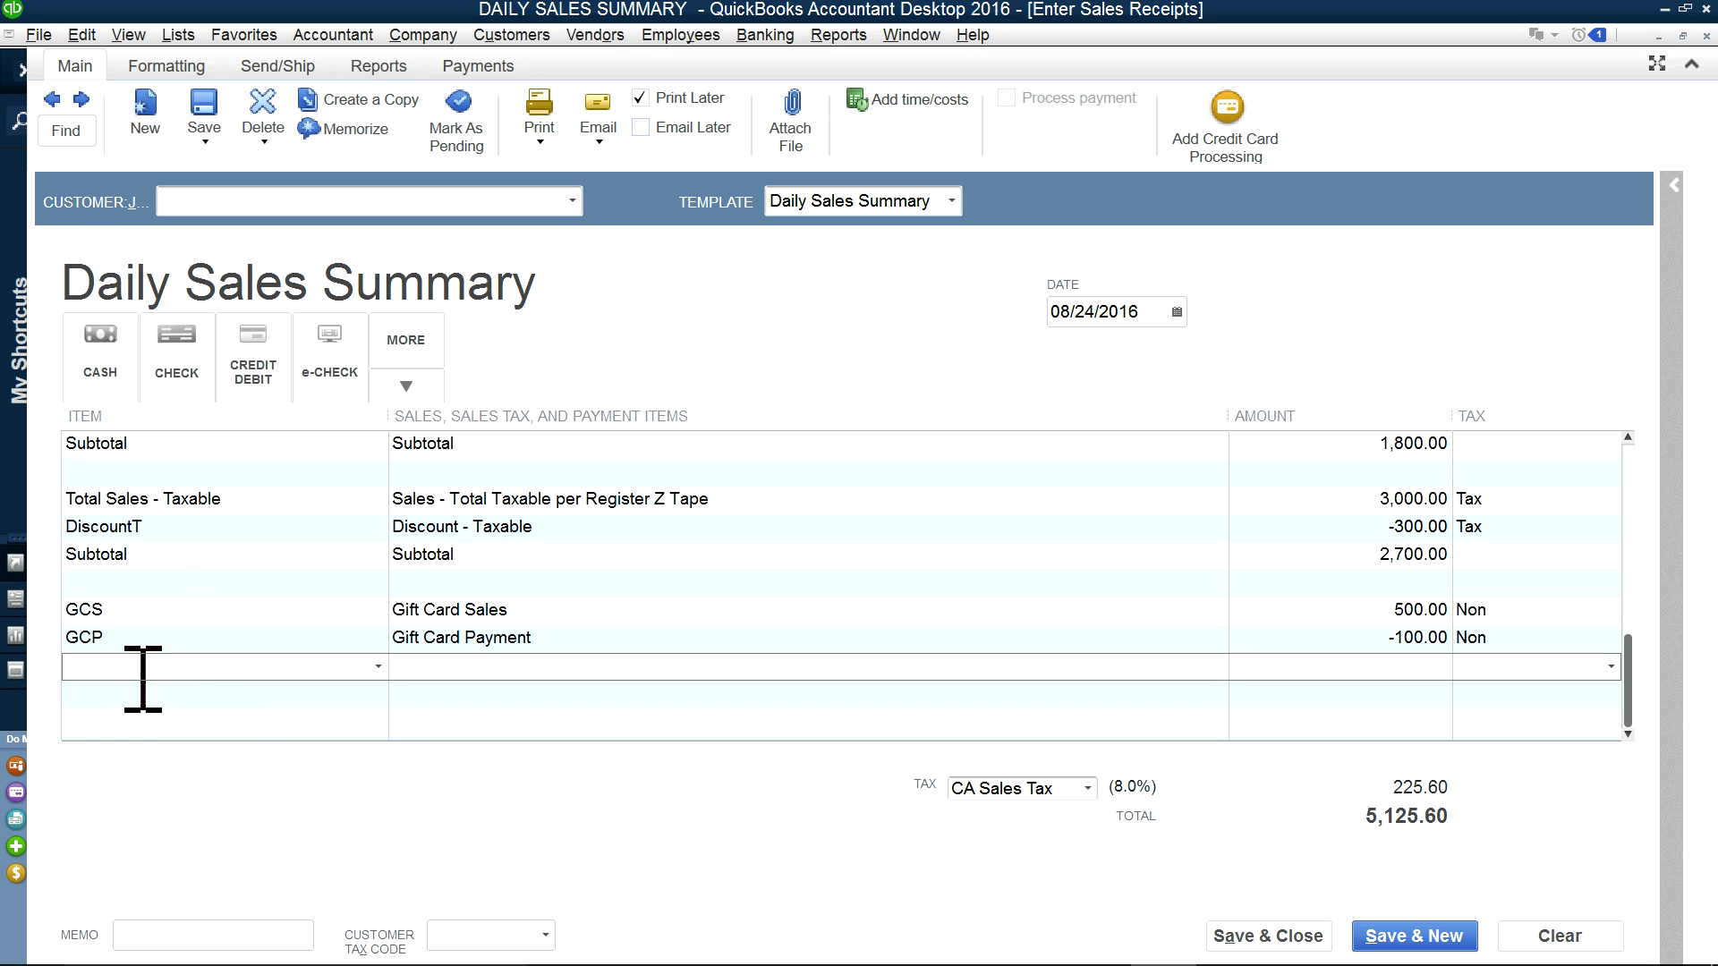
{"action": "left_click", "coordinate": [377, 667]}
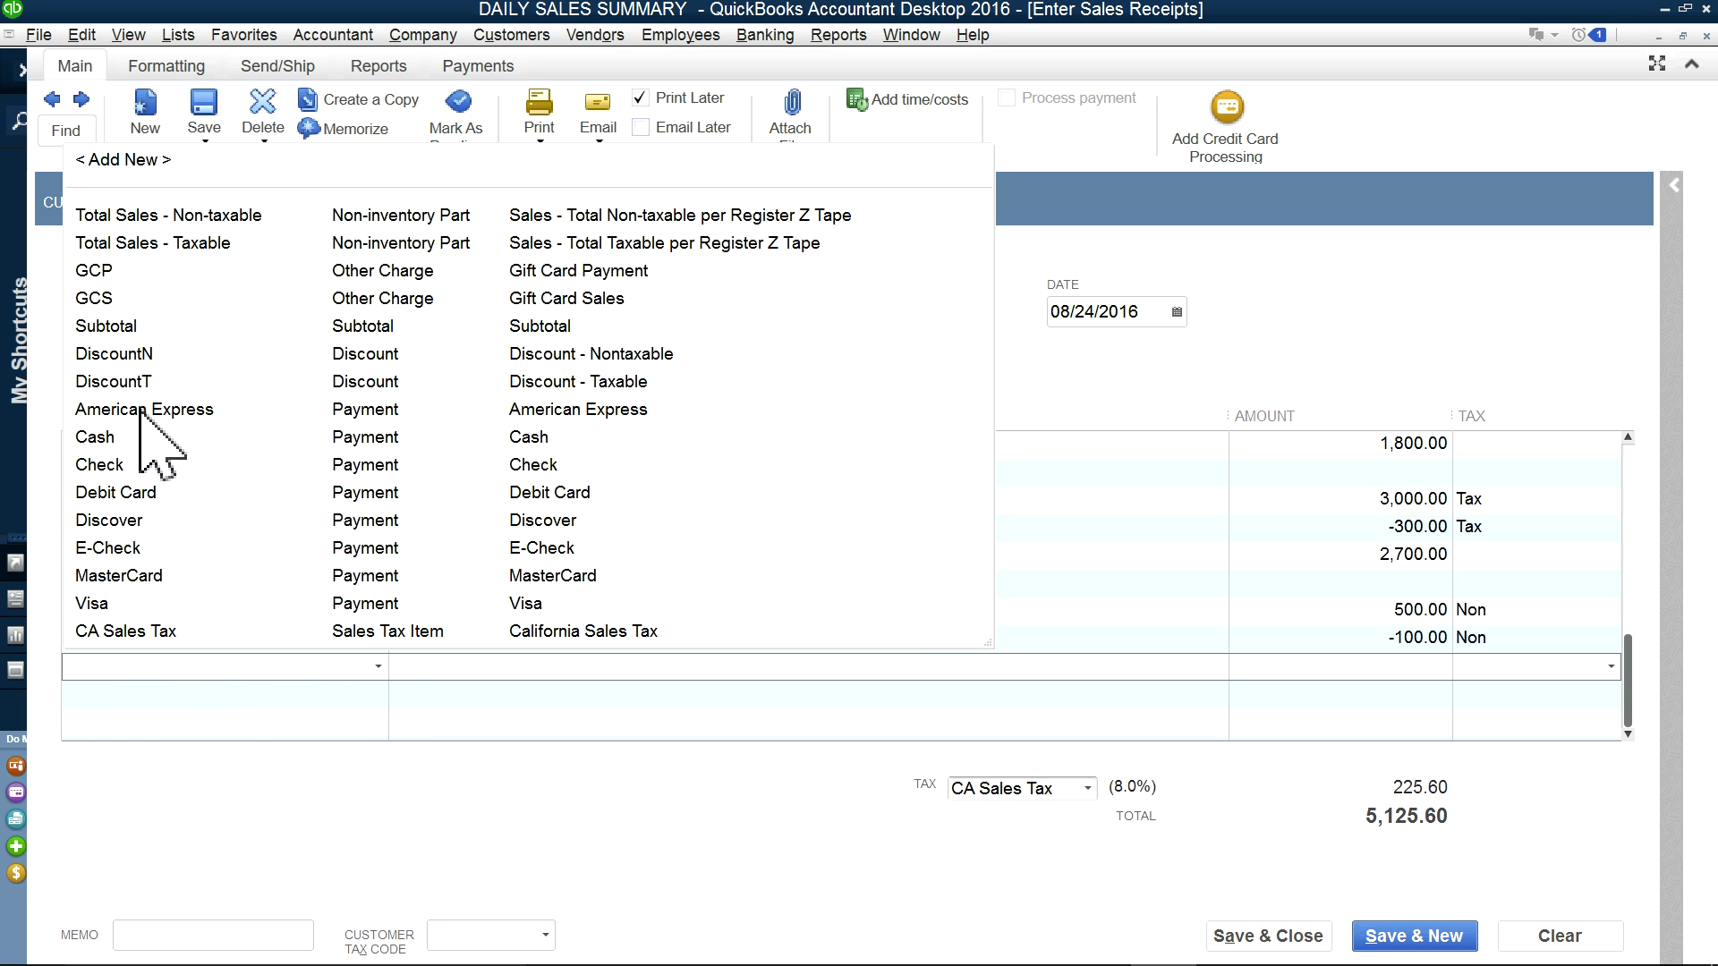
{"action": "left_click", "coordinate": [107, 326]}
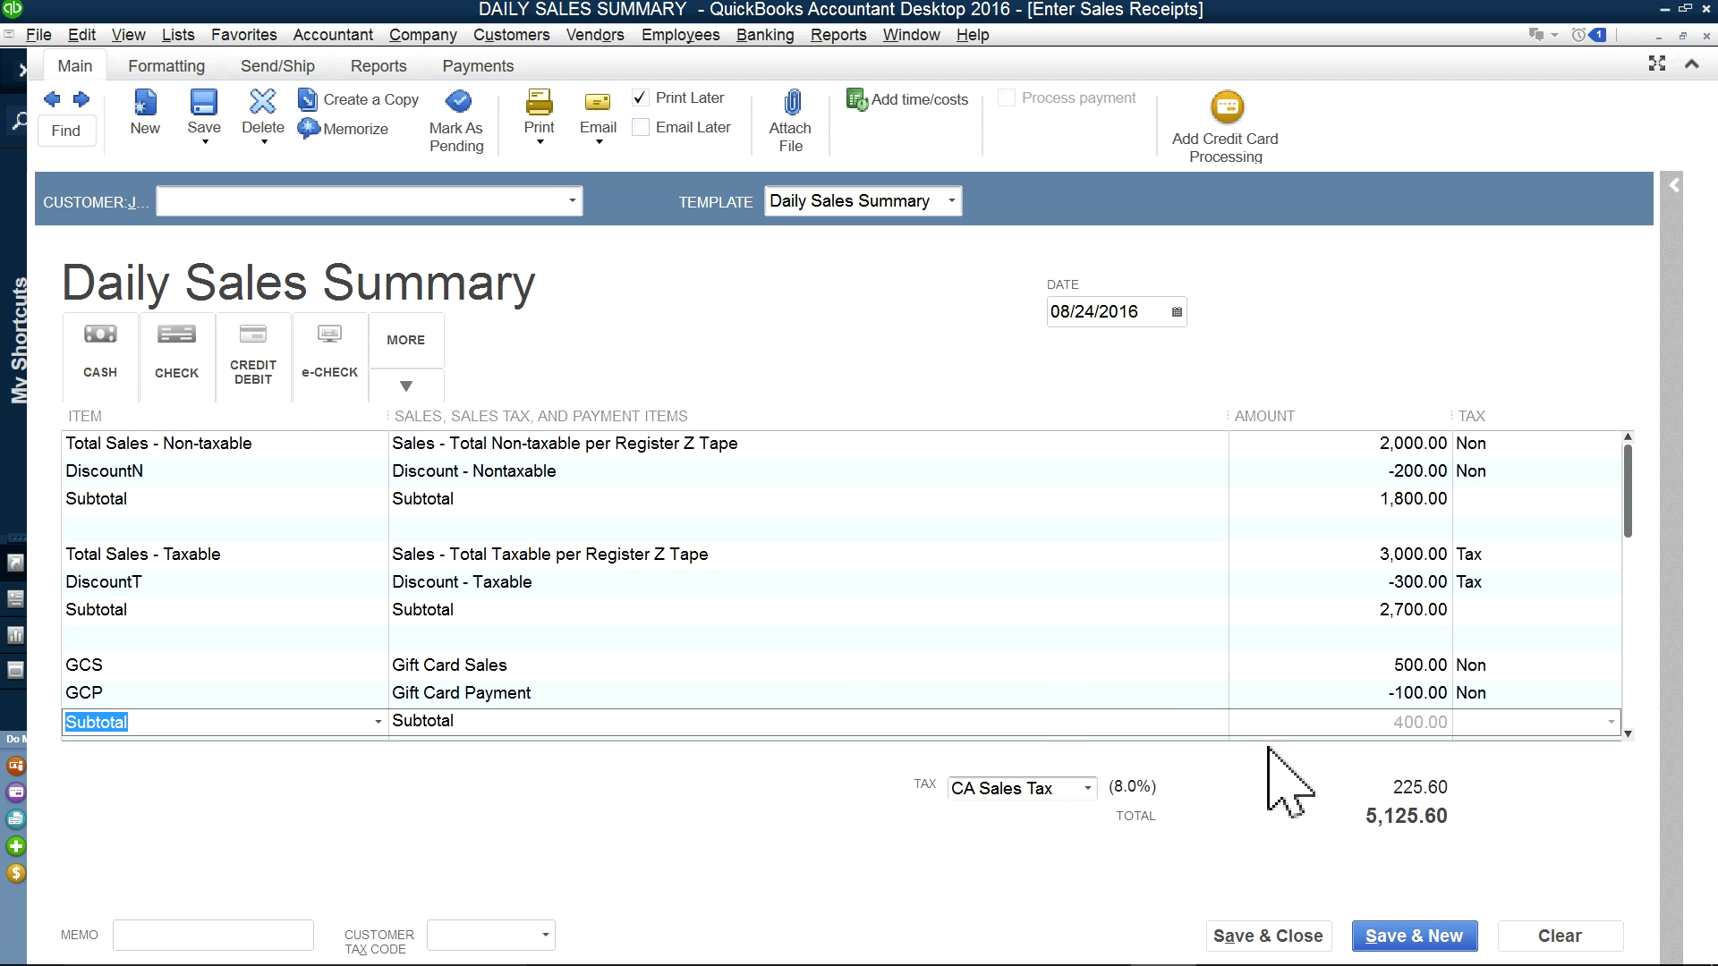
{"action": "left_click", "coordinate": [1627, 733]}
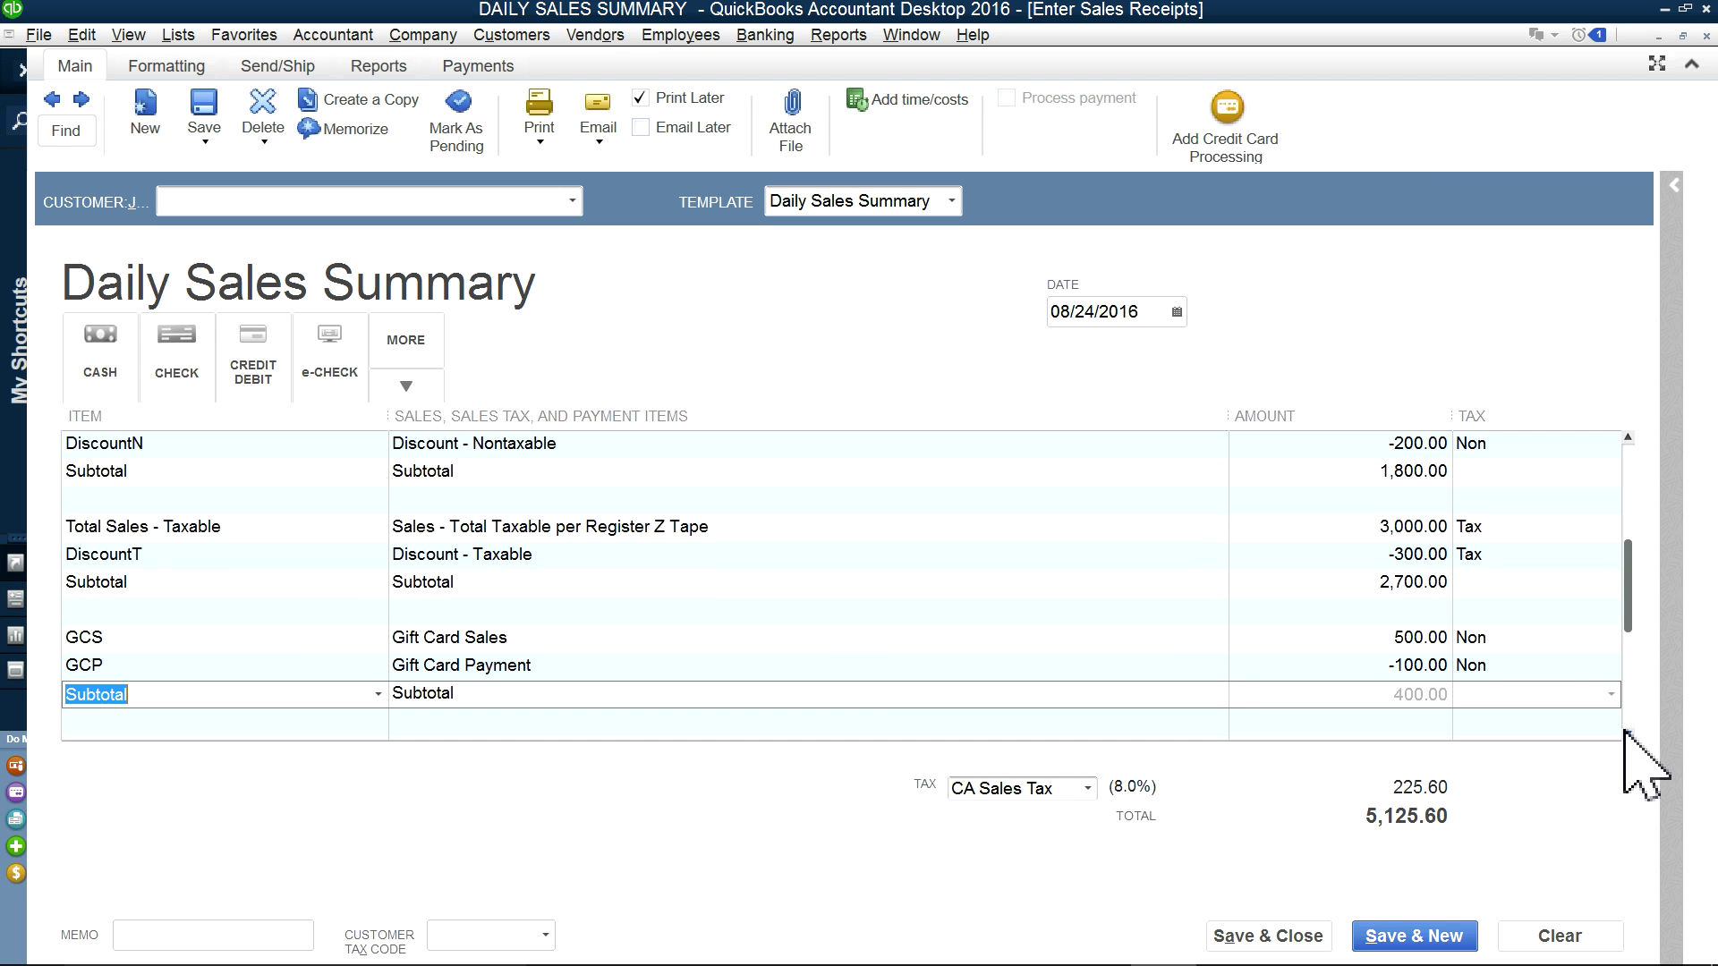
{"action": "left_click", "coordinate": [1627, 733]}
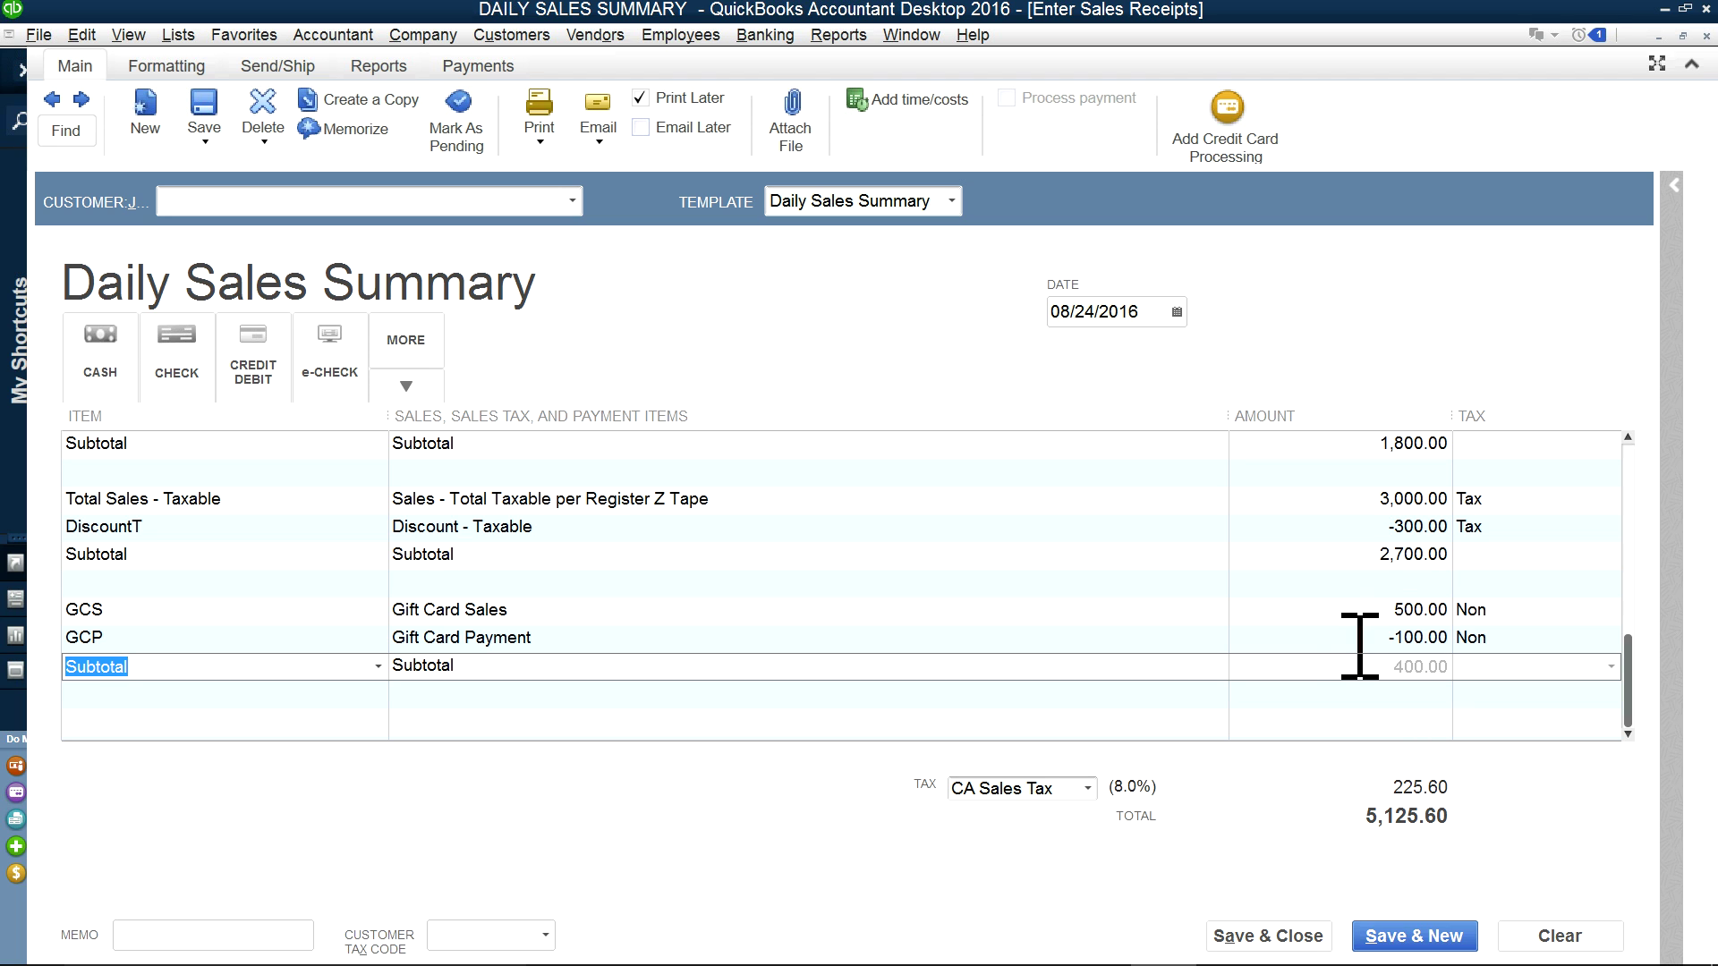
Step: Leave a blank line below the gift card subtotal and add the MasterCard payment item with an amount of -3,000
{"action": "left_click", "coordinate": [216, 707]}
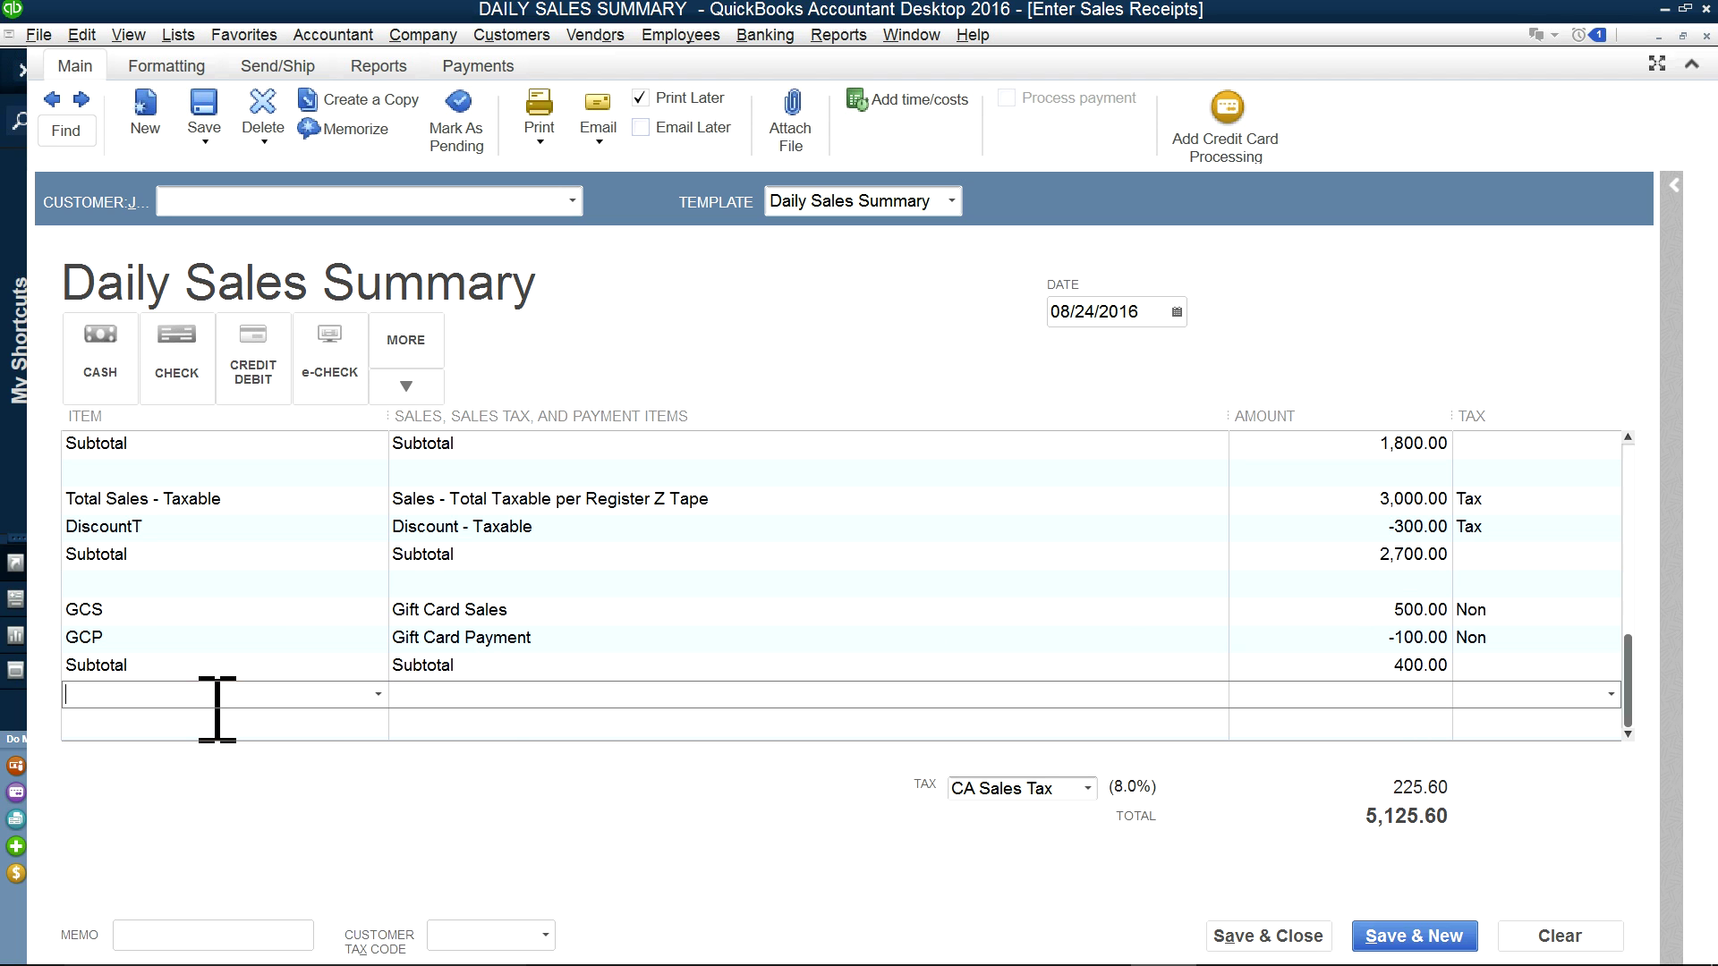
{"action": "left_click", "coordinate": [318, 728]}
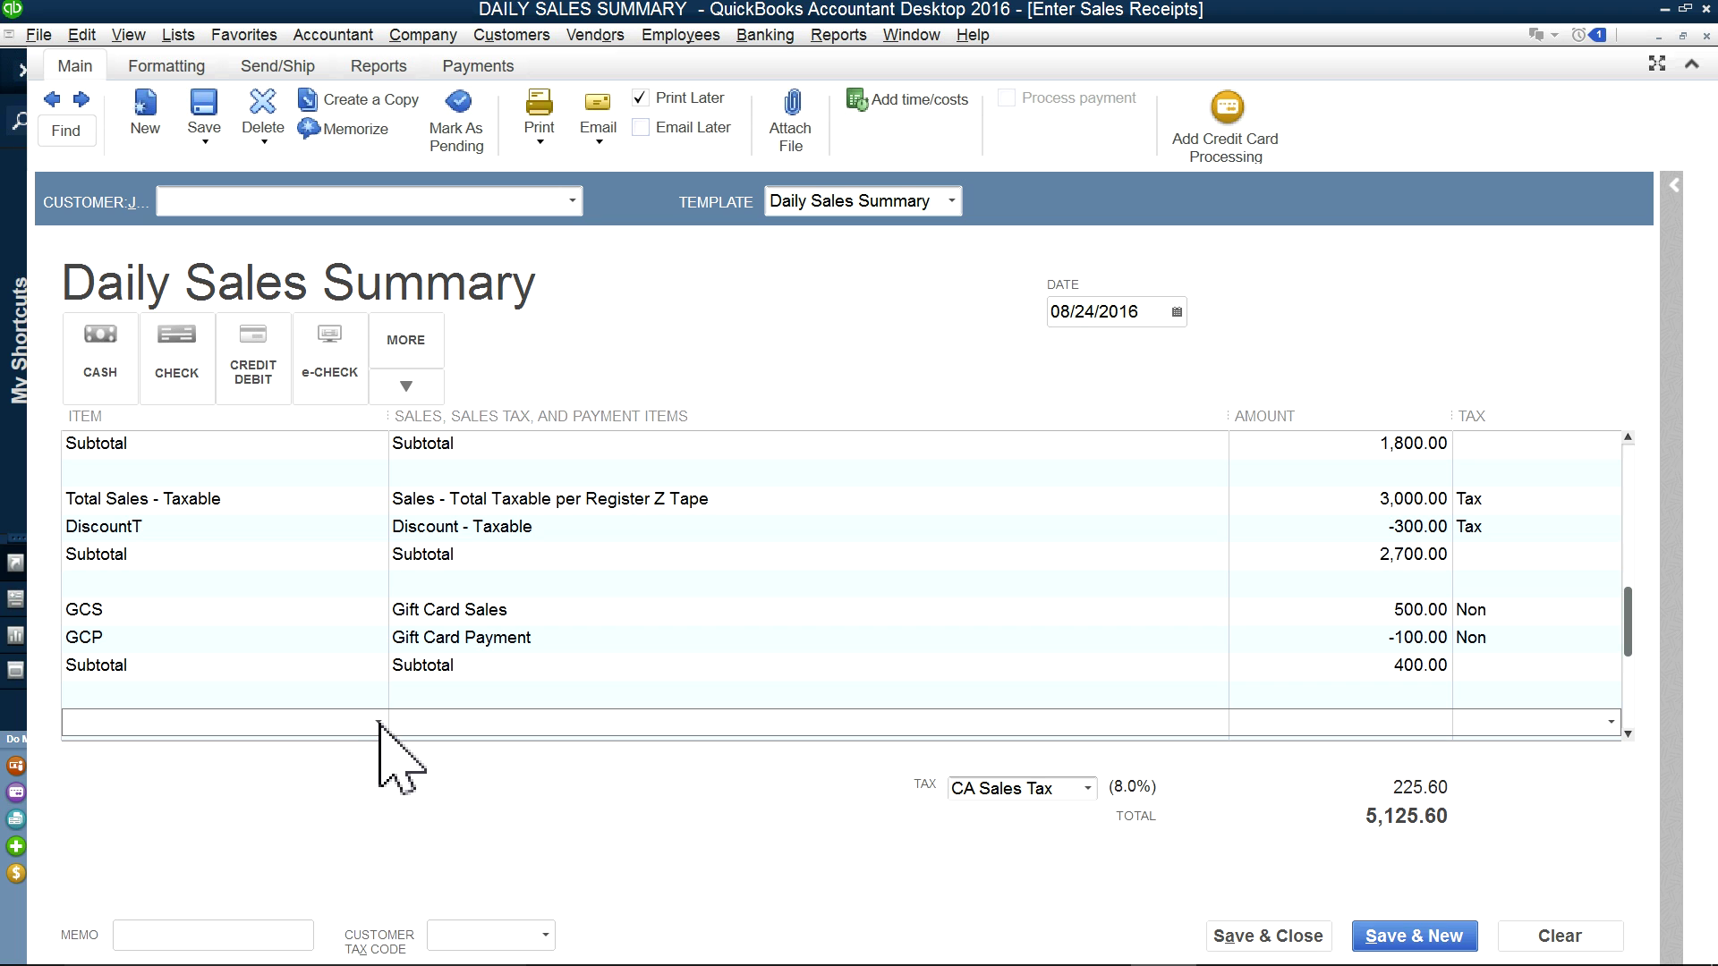
{"action": "left_click", "coordinate": [379, 723]}
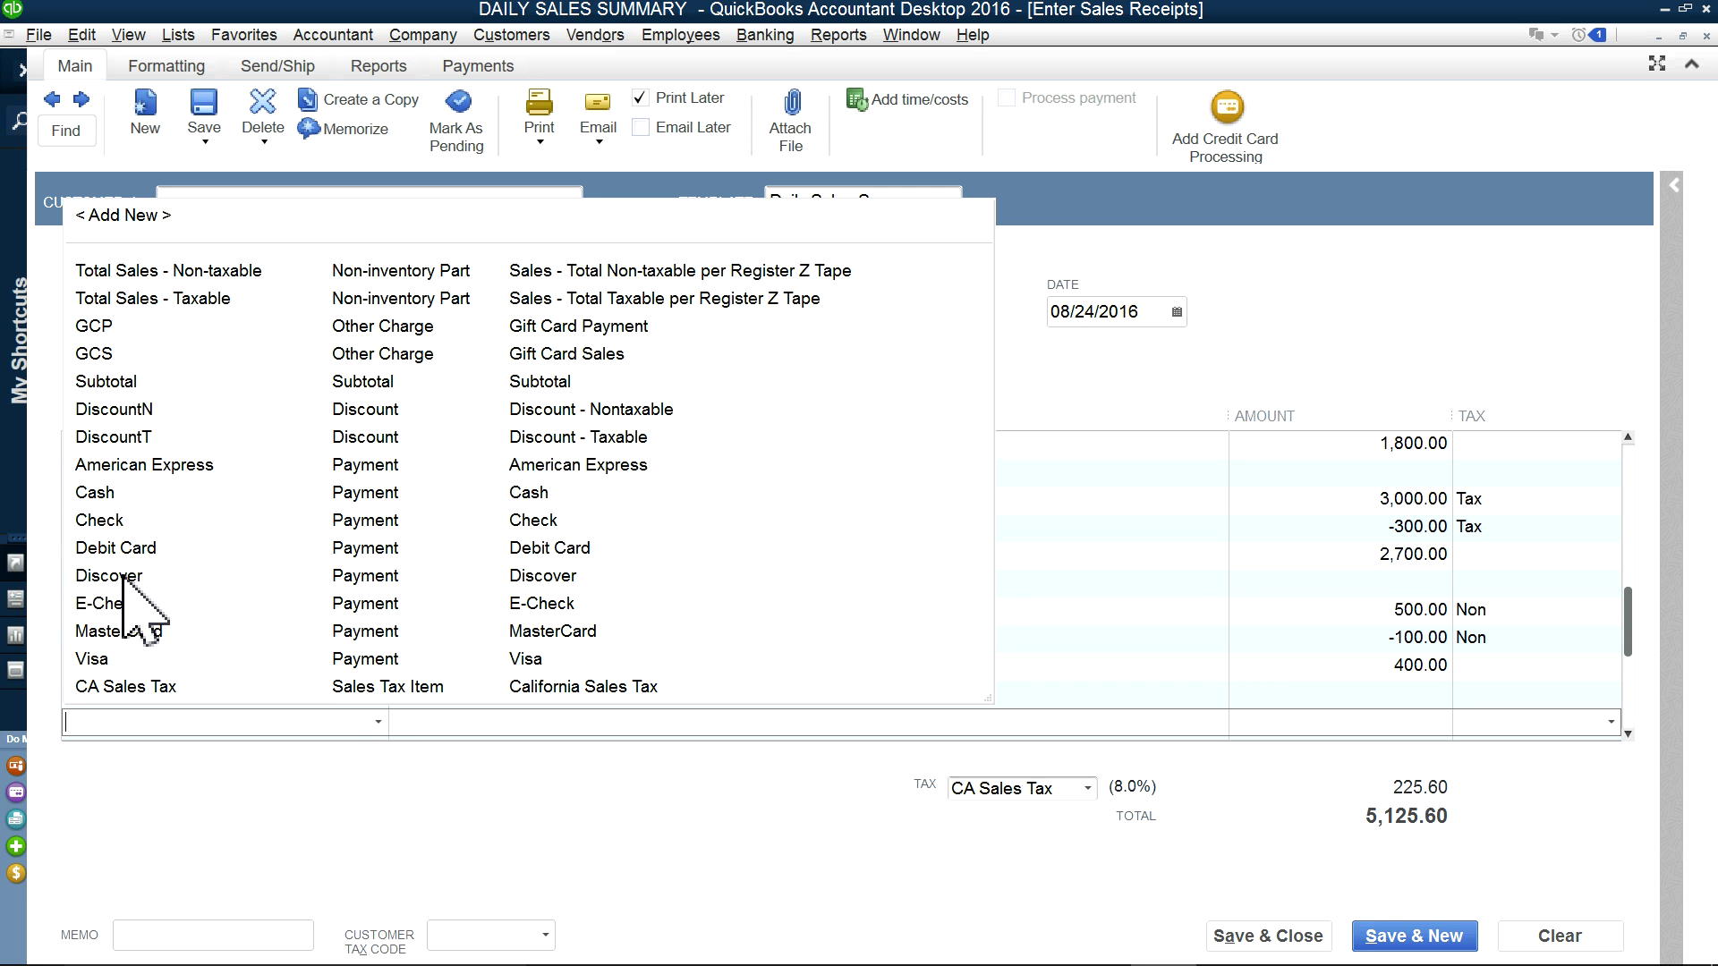
{"action": "left_click", "coordinate": [125, 631]}
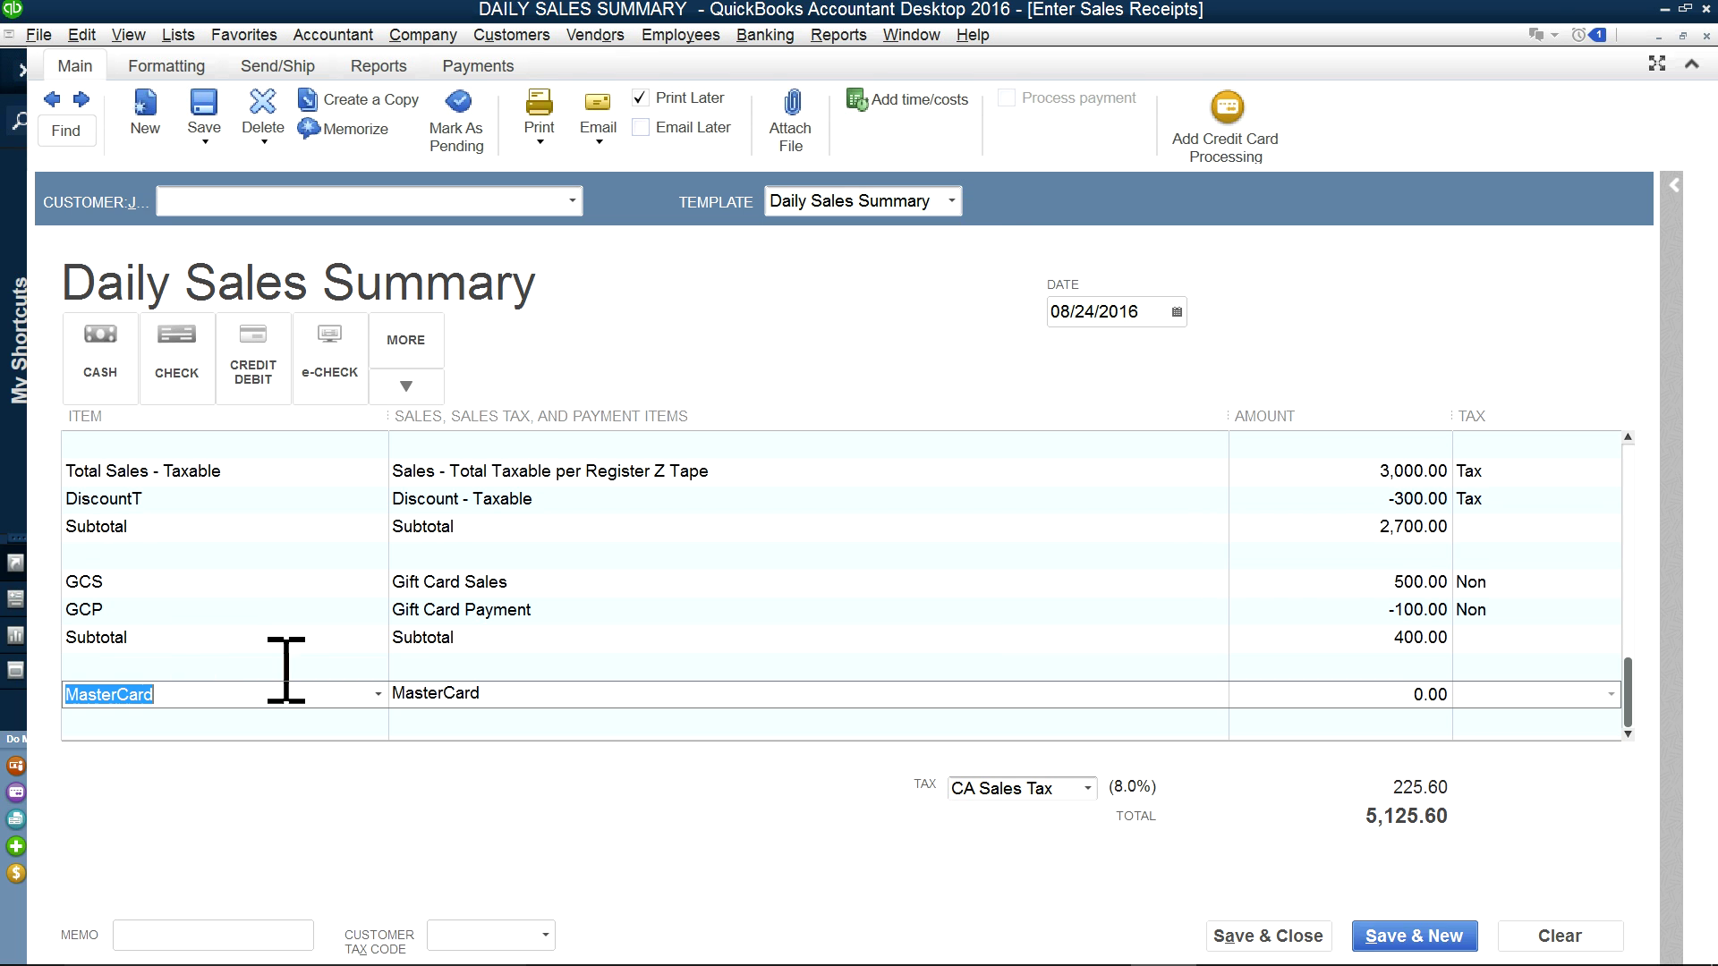
{"action": "left_click", "coordinate": [1410, 702]}
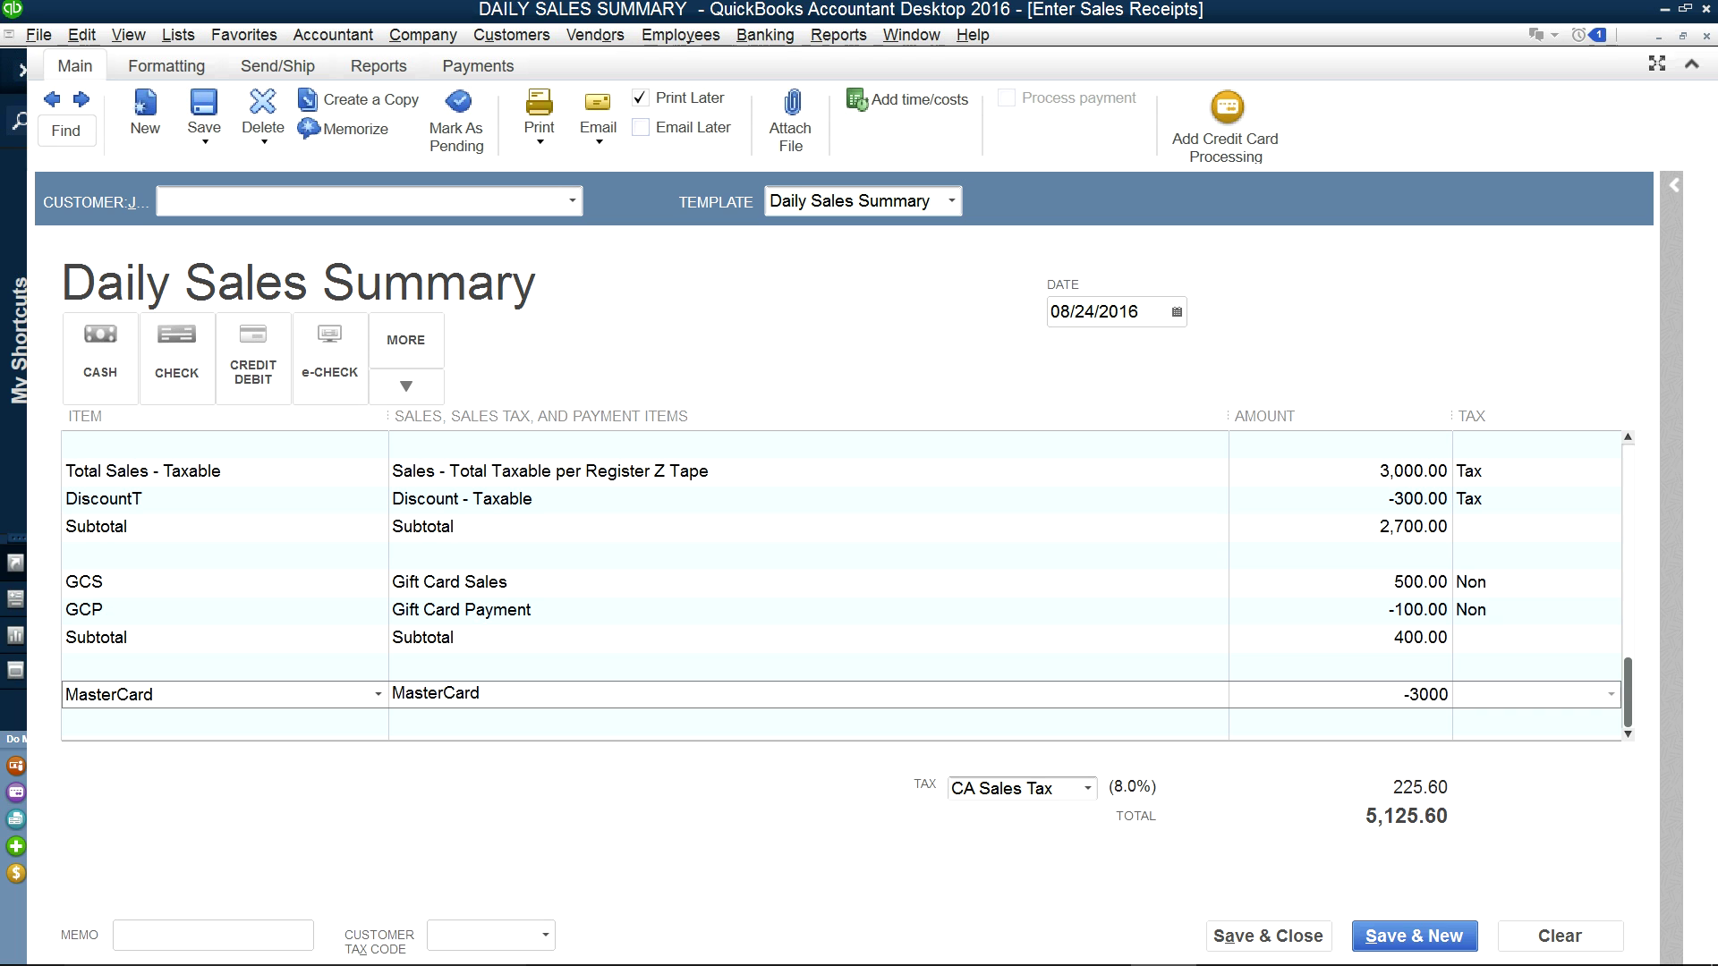
Step: Add the Check payment item on the line below MasterCard with an amount of -2,125.60
{"action": "left_click", "coordinate": [441, 714]}
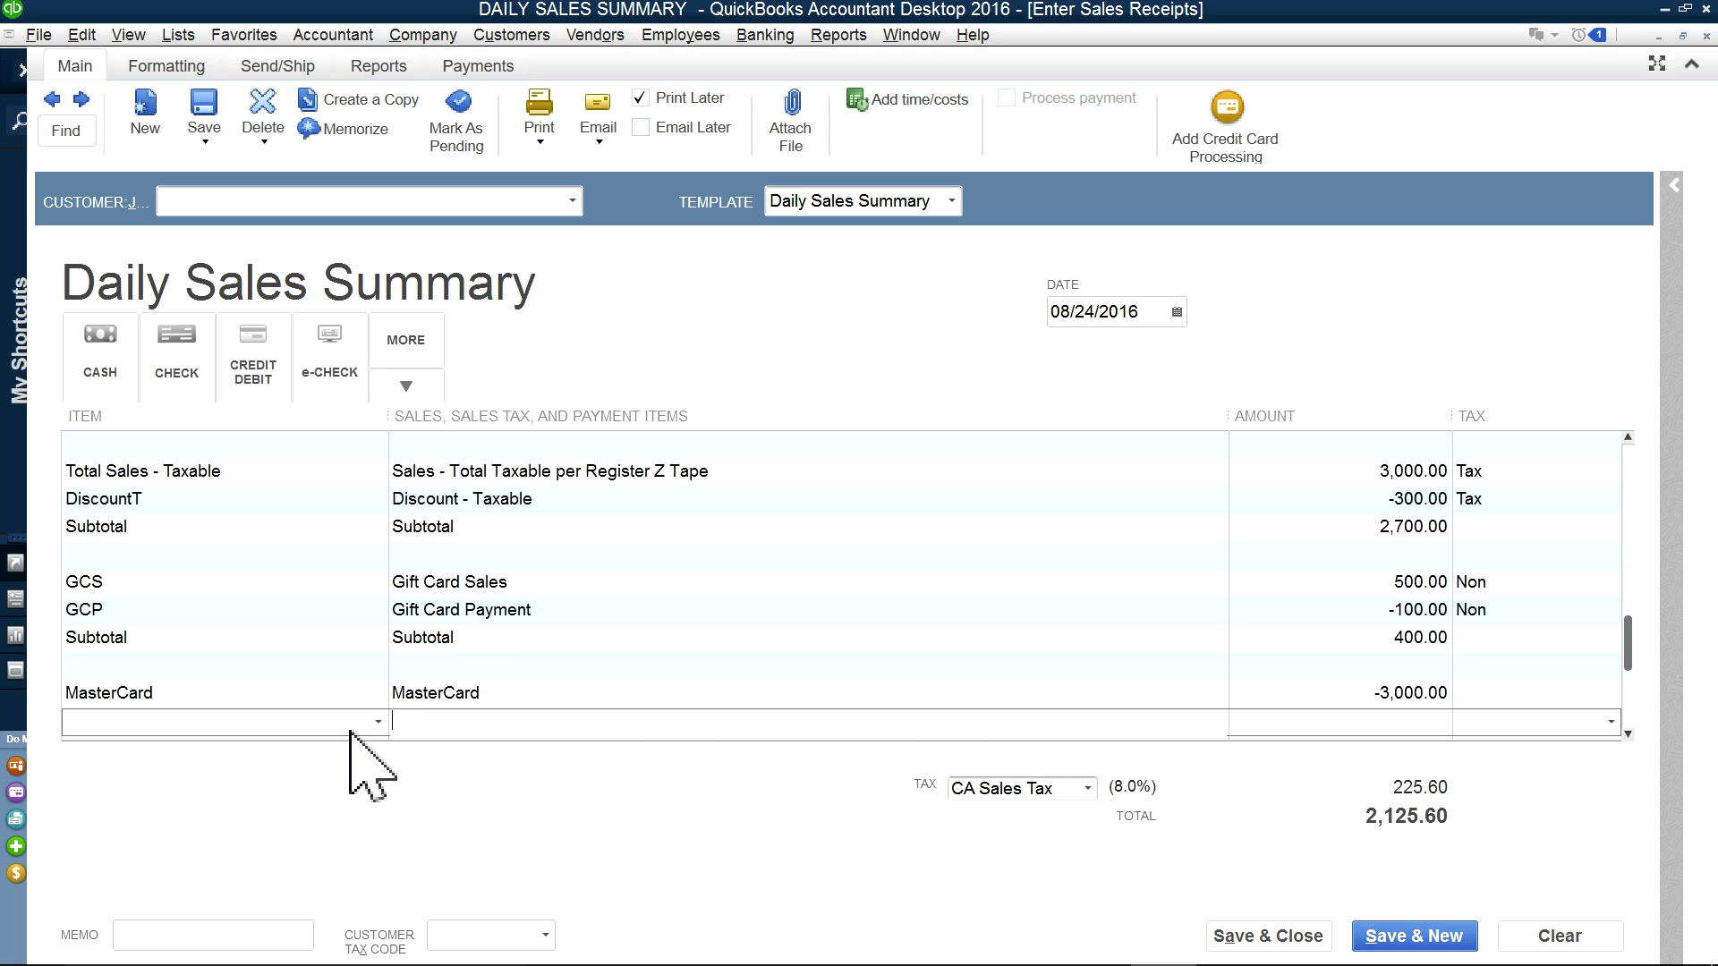
{"action": "left_click", "coordinate": [378, 721]}
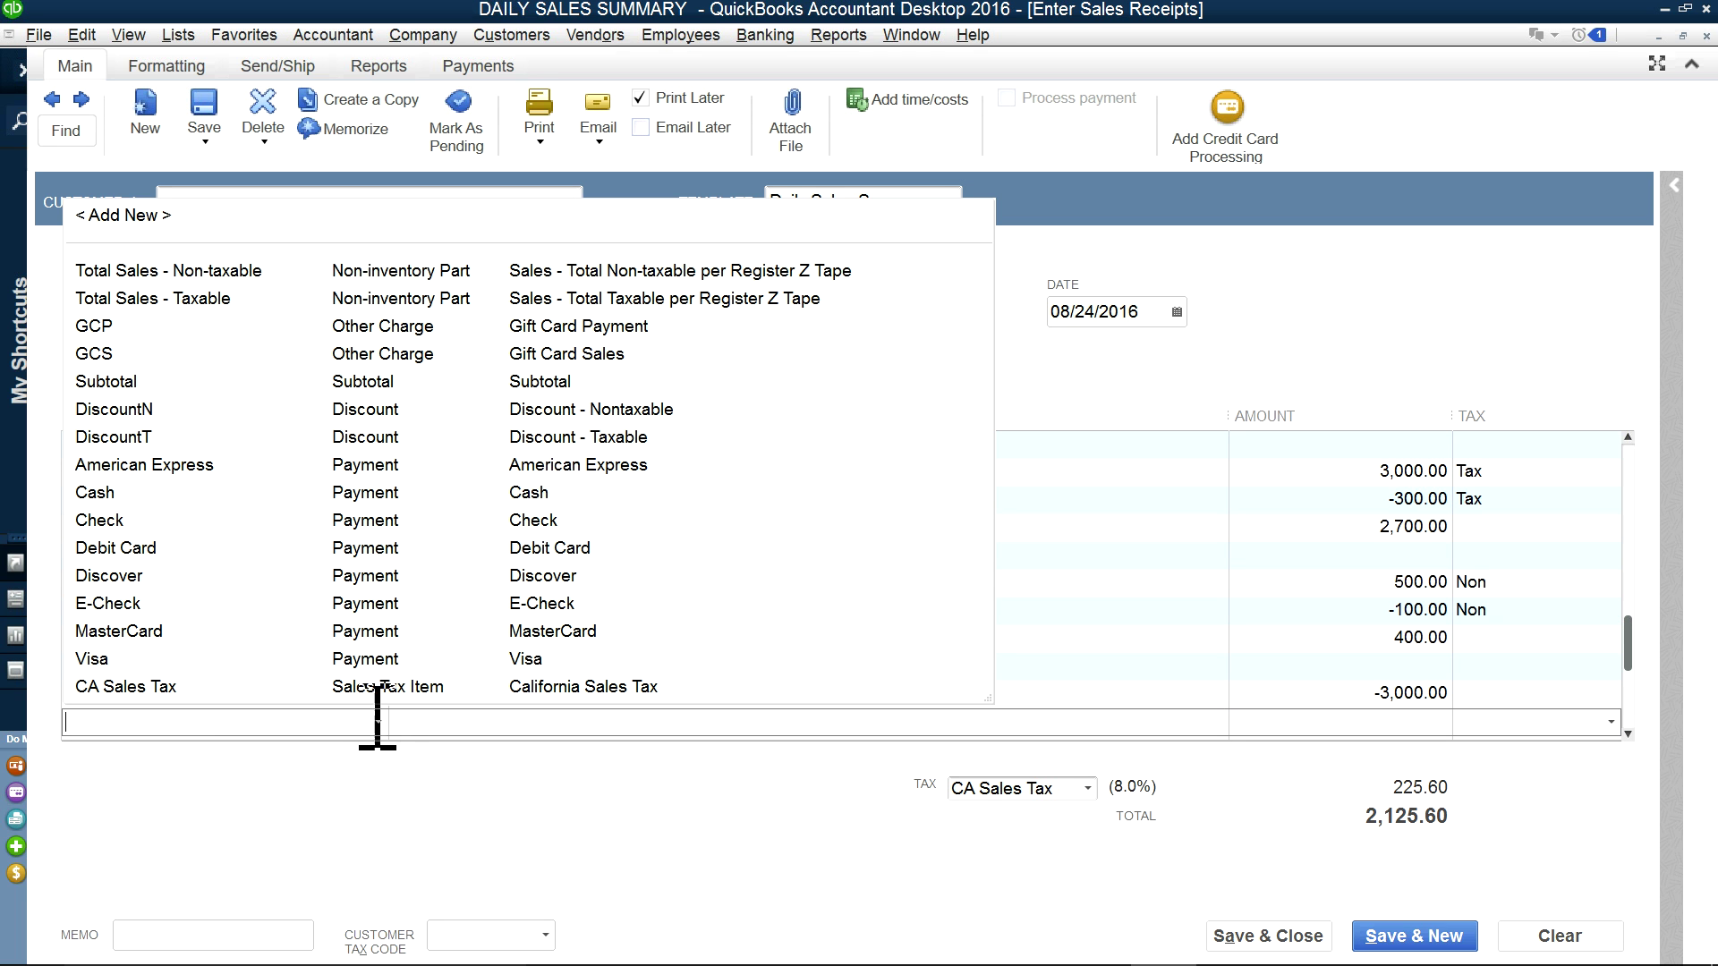
{"action": "left_click", "coordinate": [109, 526]}
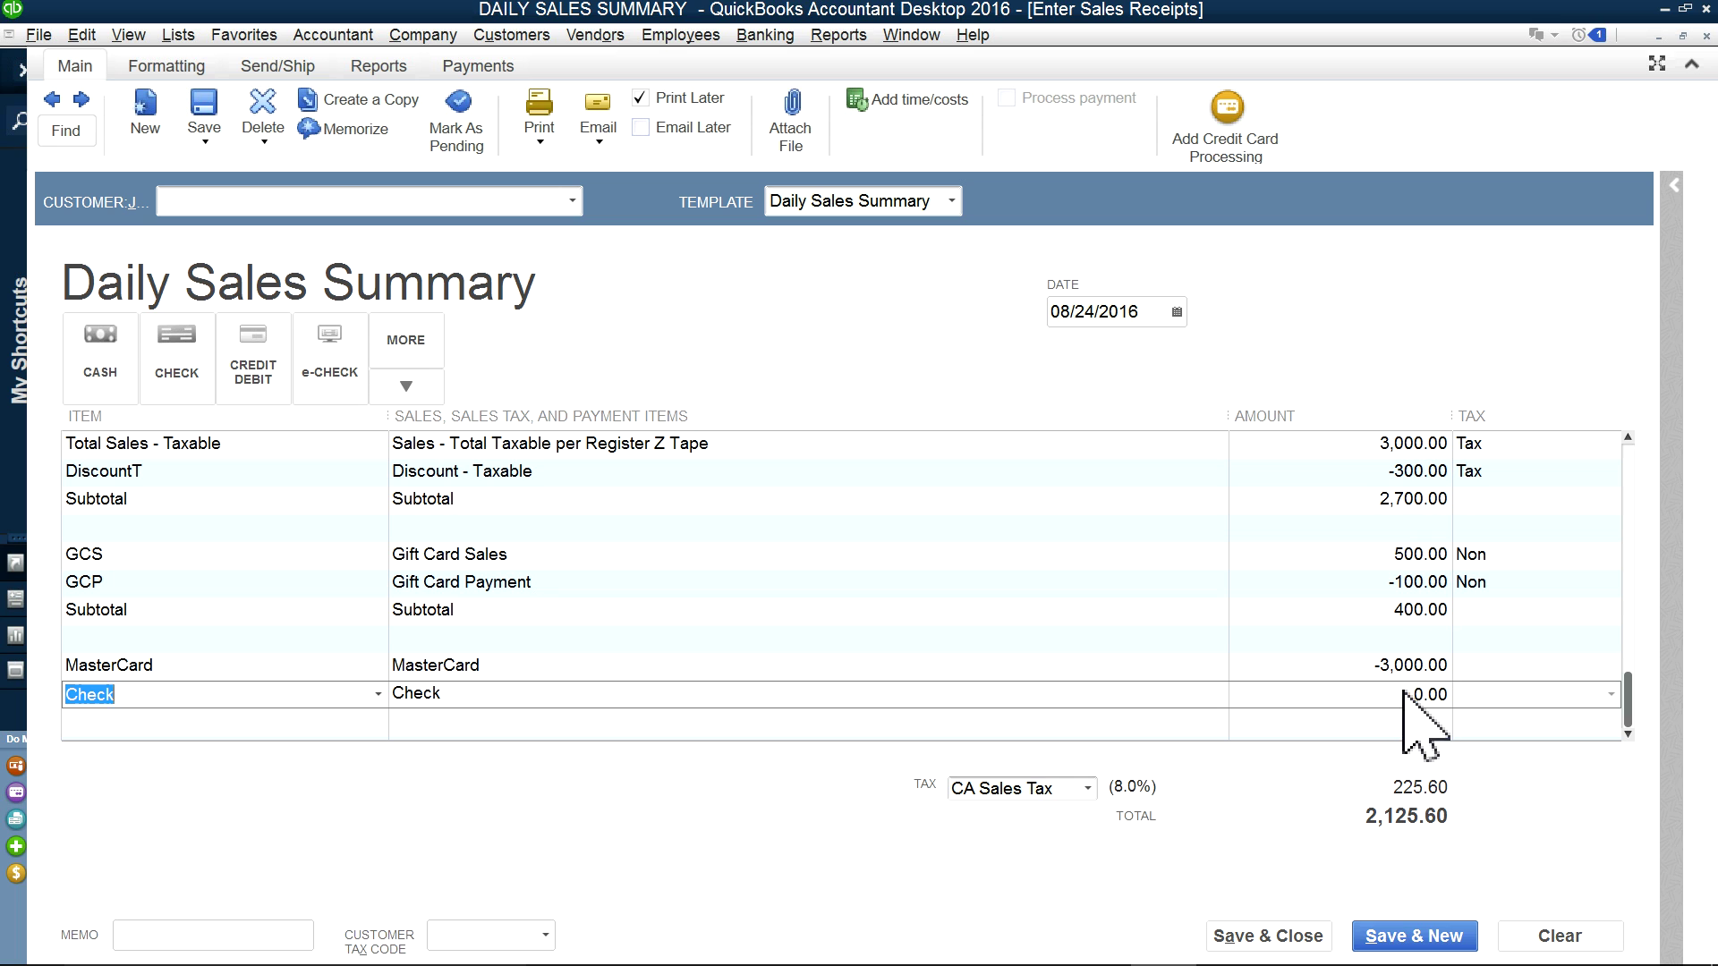
{"action": "left_click_drag", "start_coordinate": [1402, 704], "coordinate": [1496, 694]}
{"action": "type", "text": "-2125.60"}
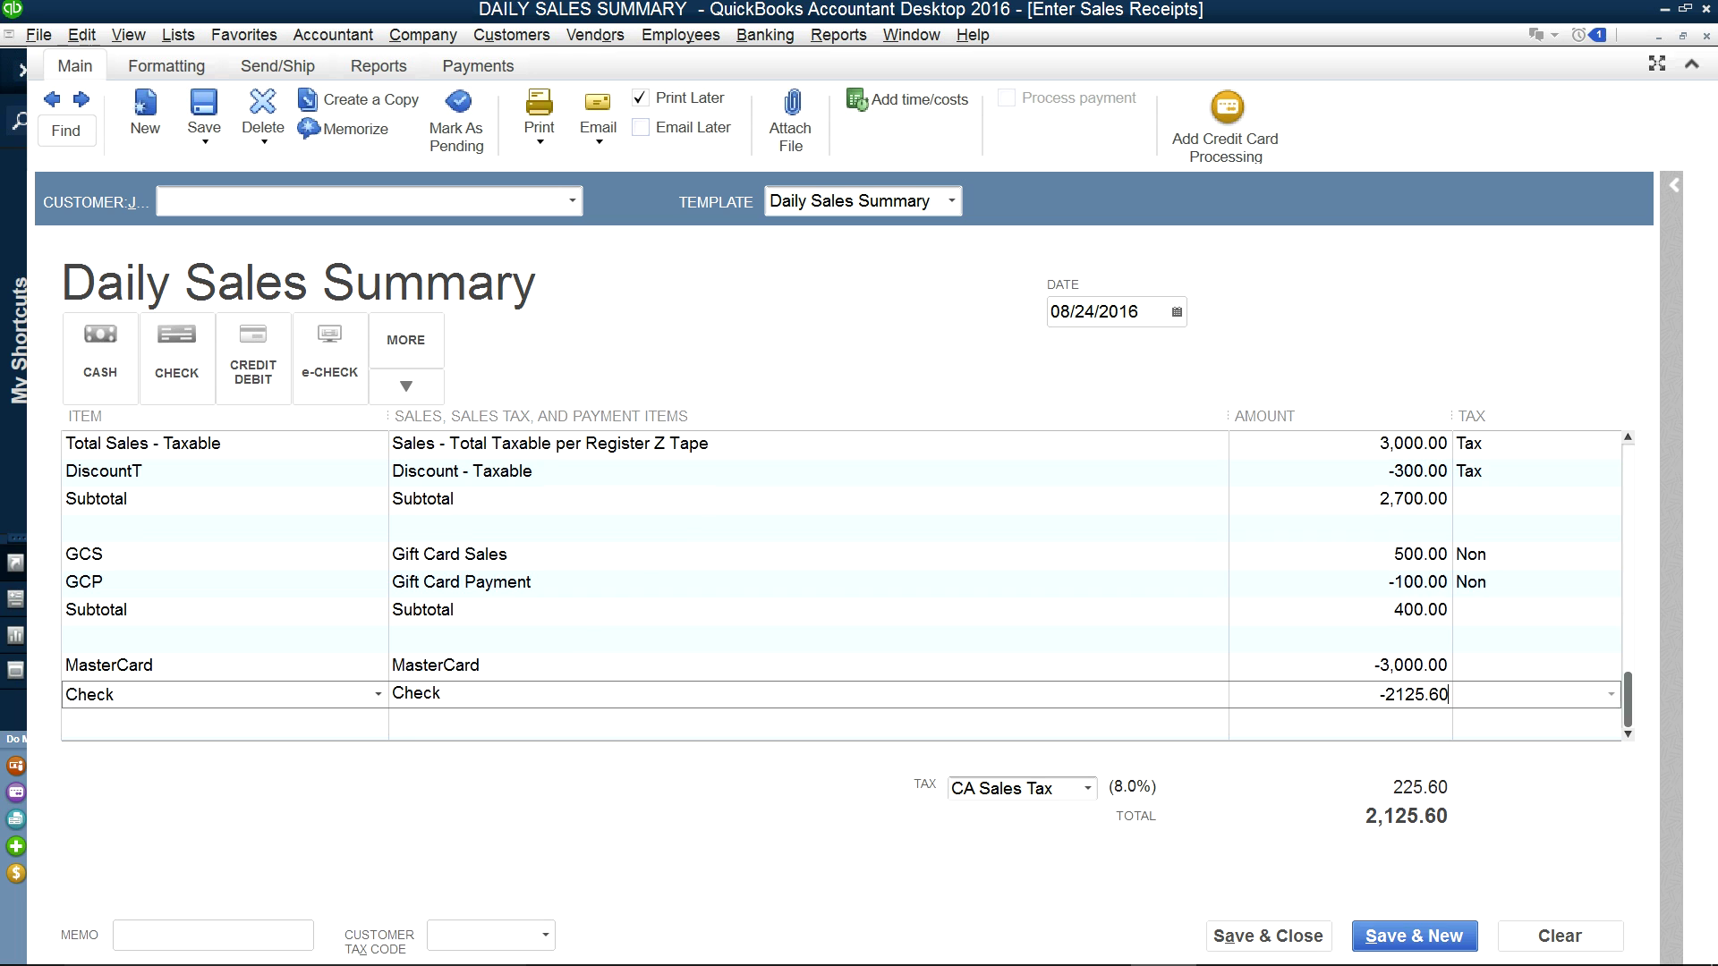
{"action": "scroll", "coordinate": [1485, 701], "scroll_direction": "up", "scroll_amount": 2}
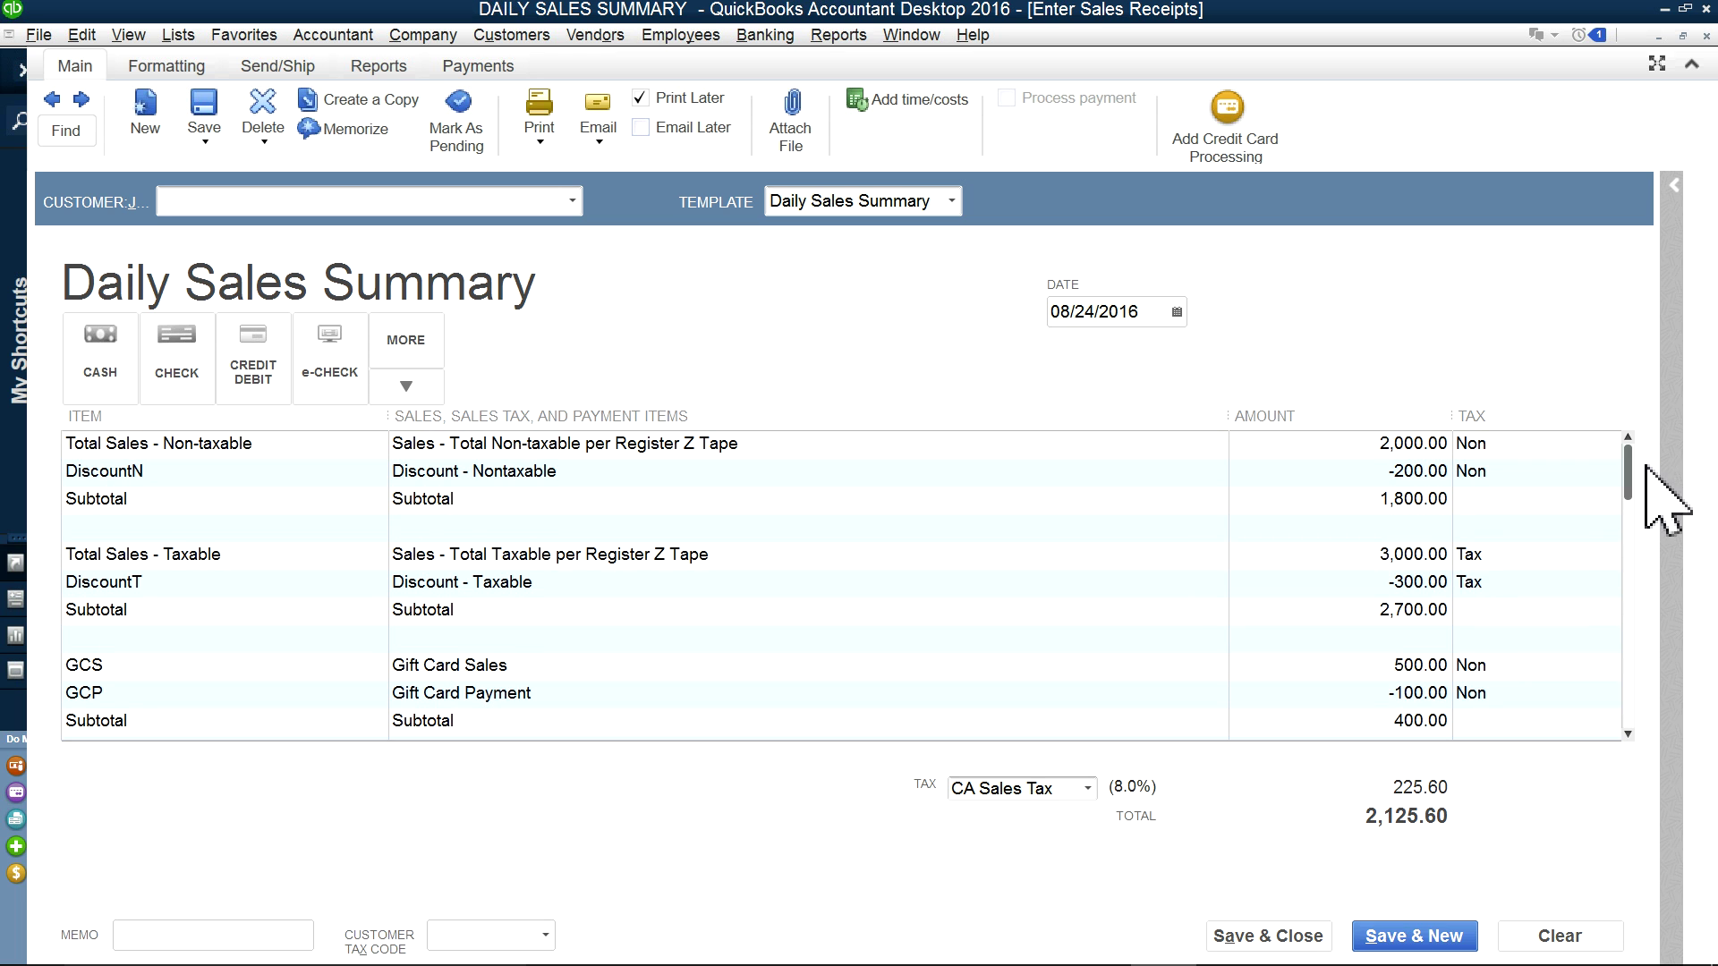
{"action": "left_click_drag", "start_coordinate": [1627, 461], "coordinate": [1623, 626]}
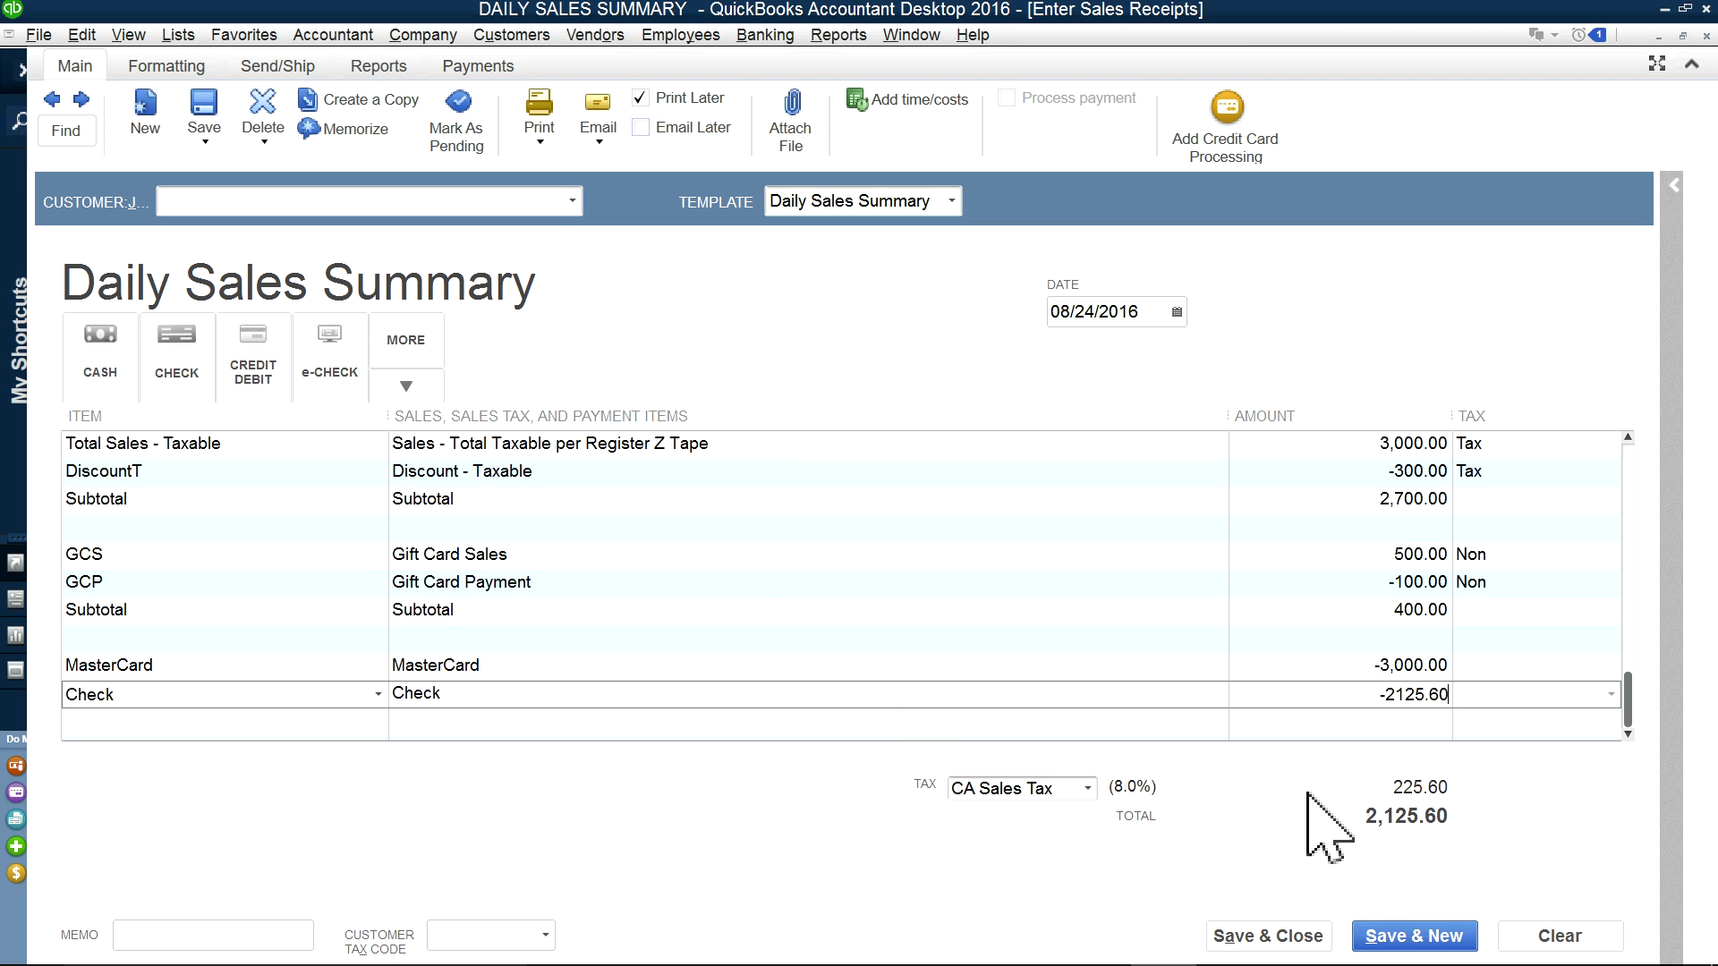
{"action": "key", "text": "Tab"}
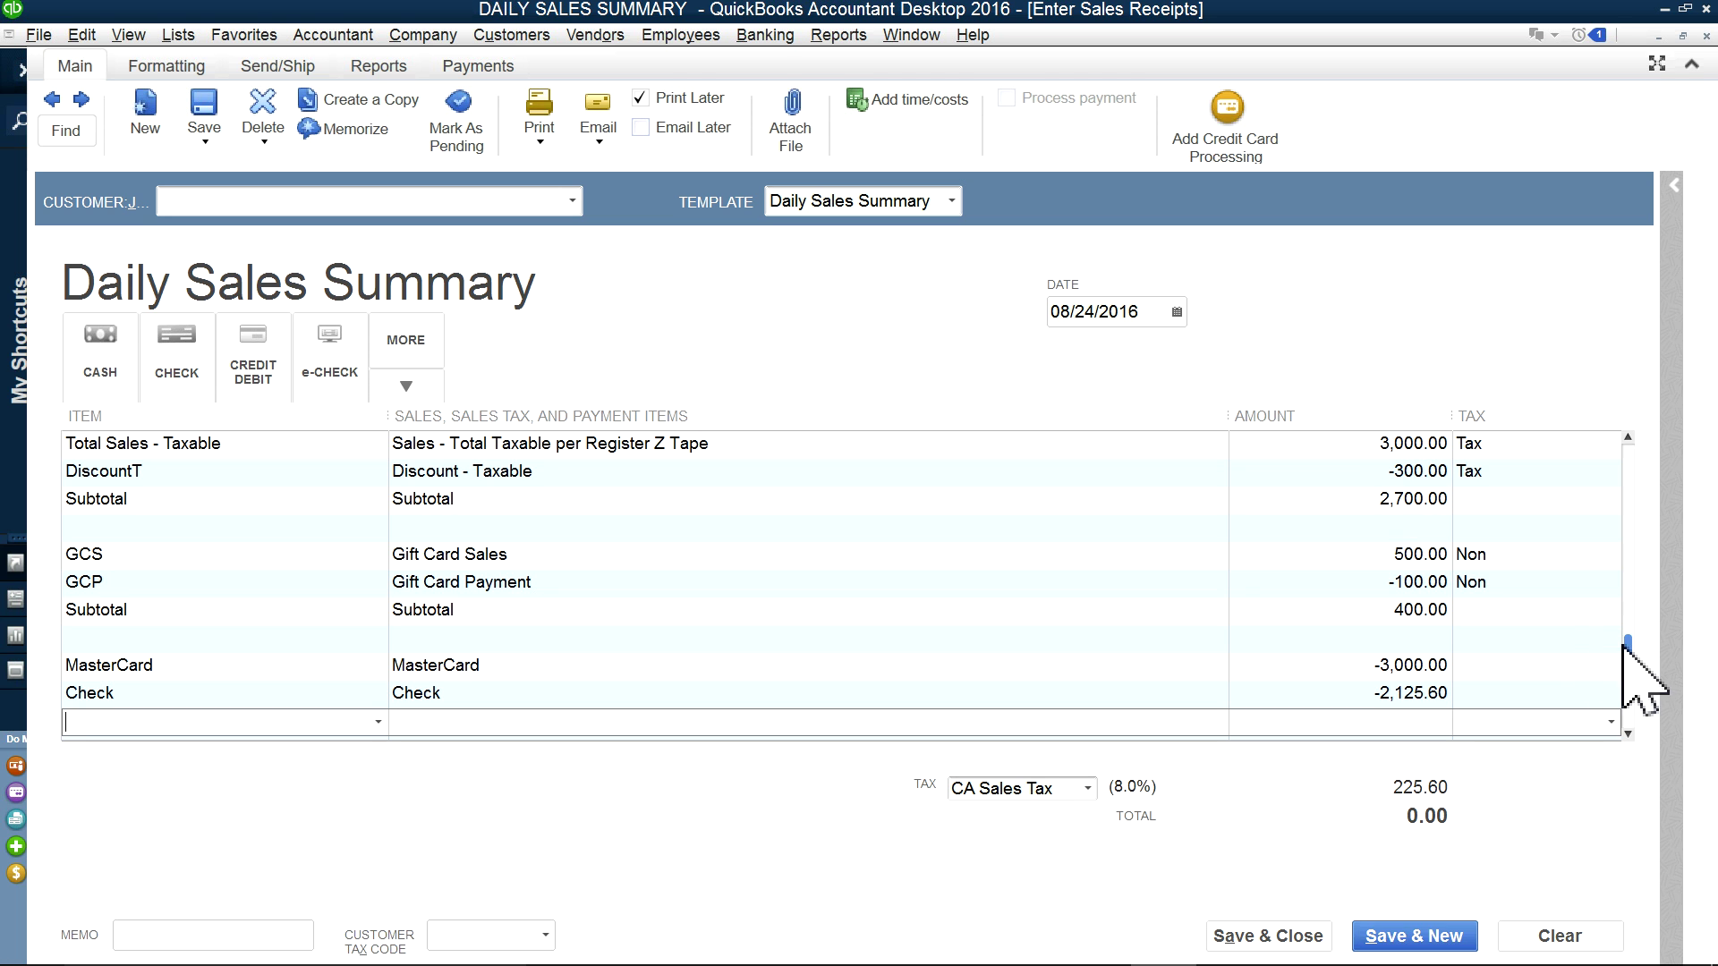
Step: Save and close the sales receipt, and refresh the Balance Sheet with the option not to be asked again for all reports
{"action": "left_click_drag", "start_coordinate": [1627, 648], "coordinate": [1628, 690]}
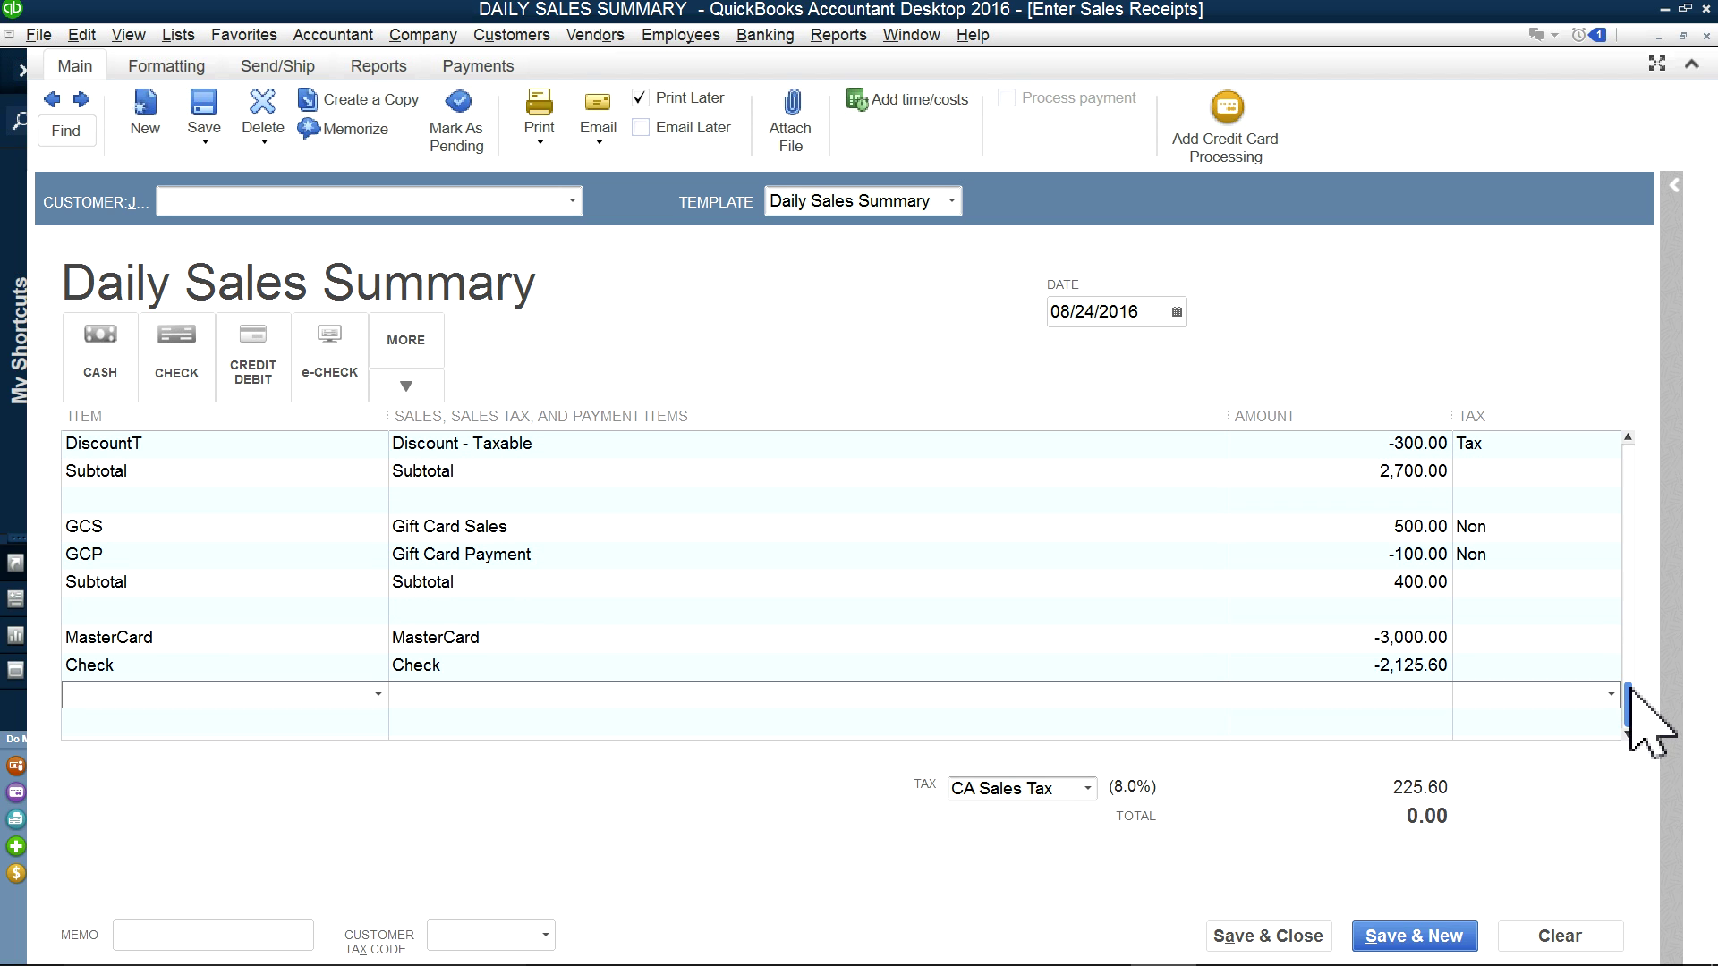
{"action": "left_click", "coordinate": [1271, 936]}
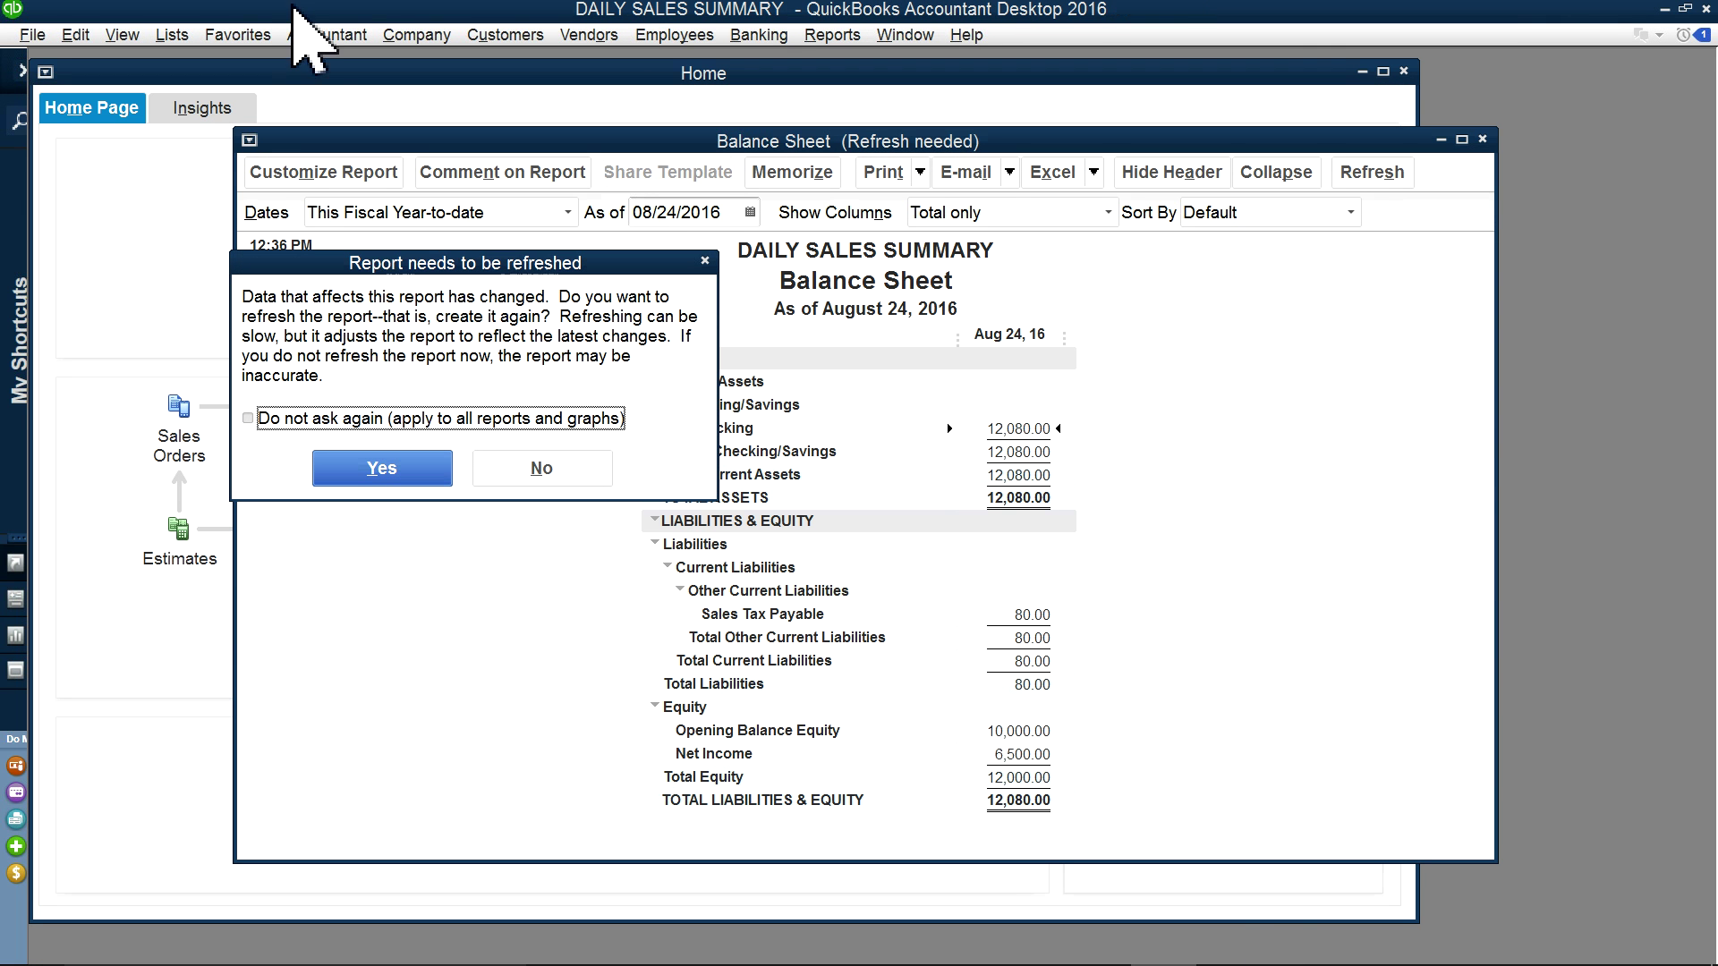
{"action": "left_click", "coordinate": [250, 417]}
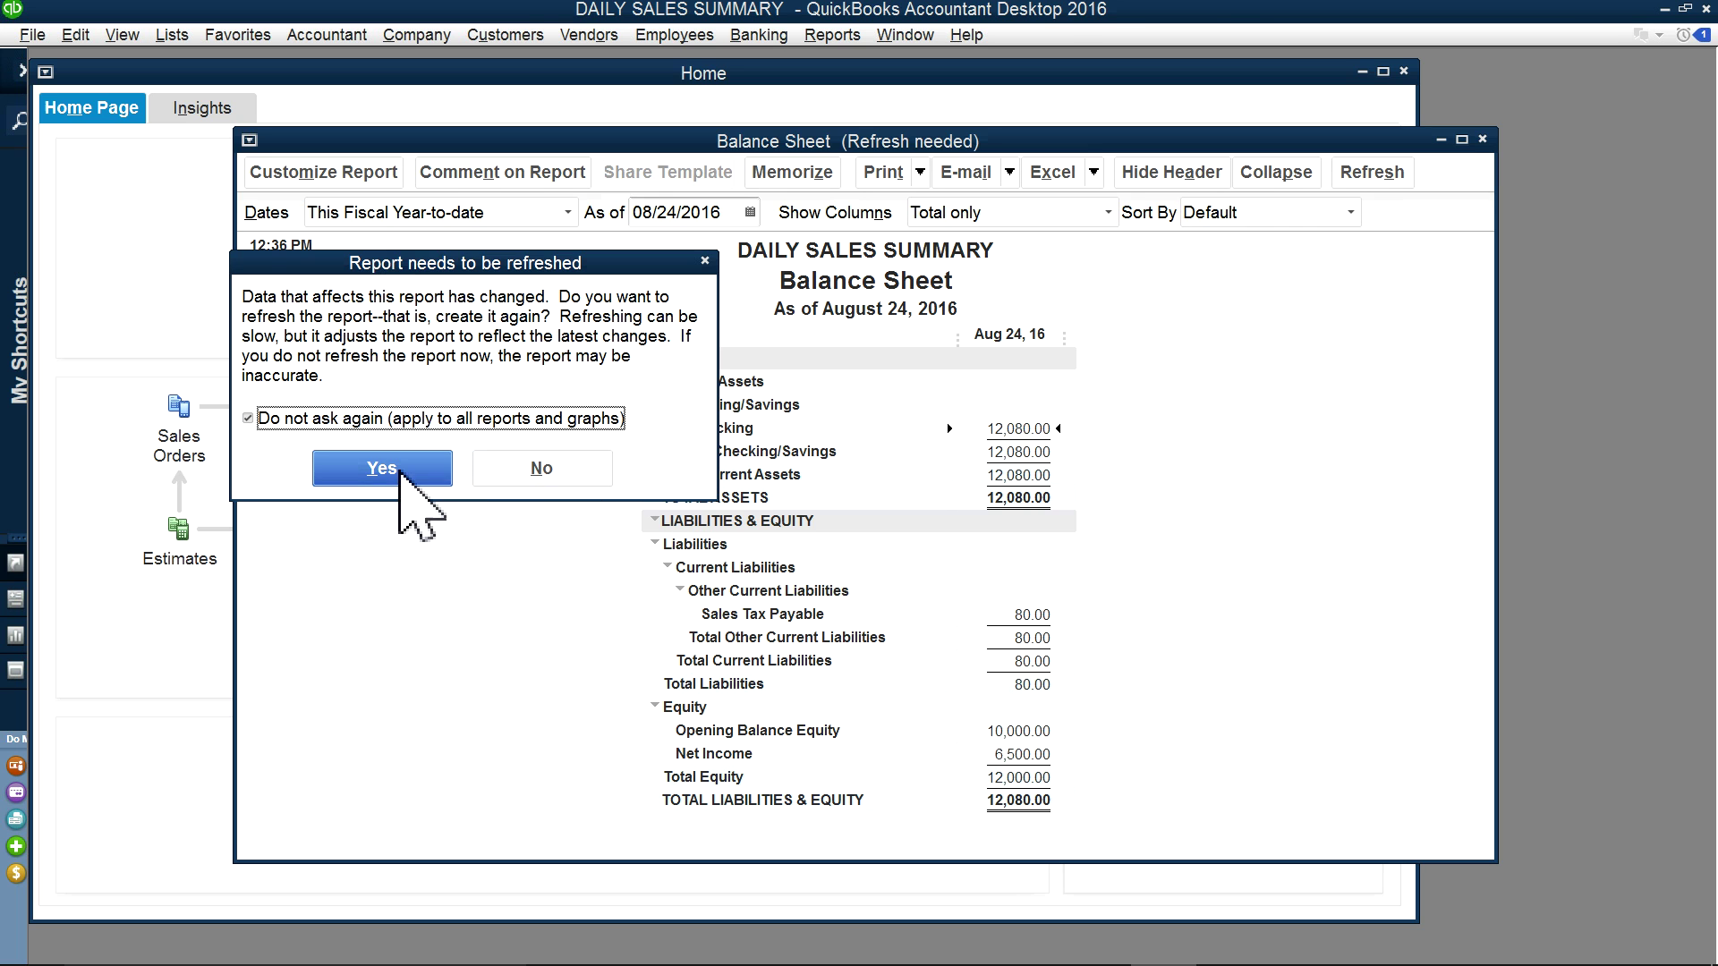
{"action": "left_click", "coordinate": [439, 469]}
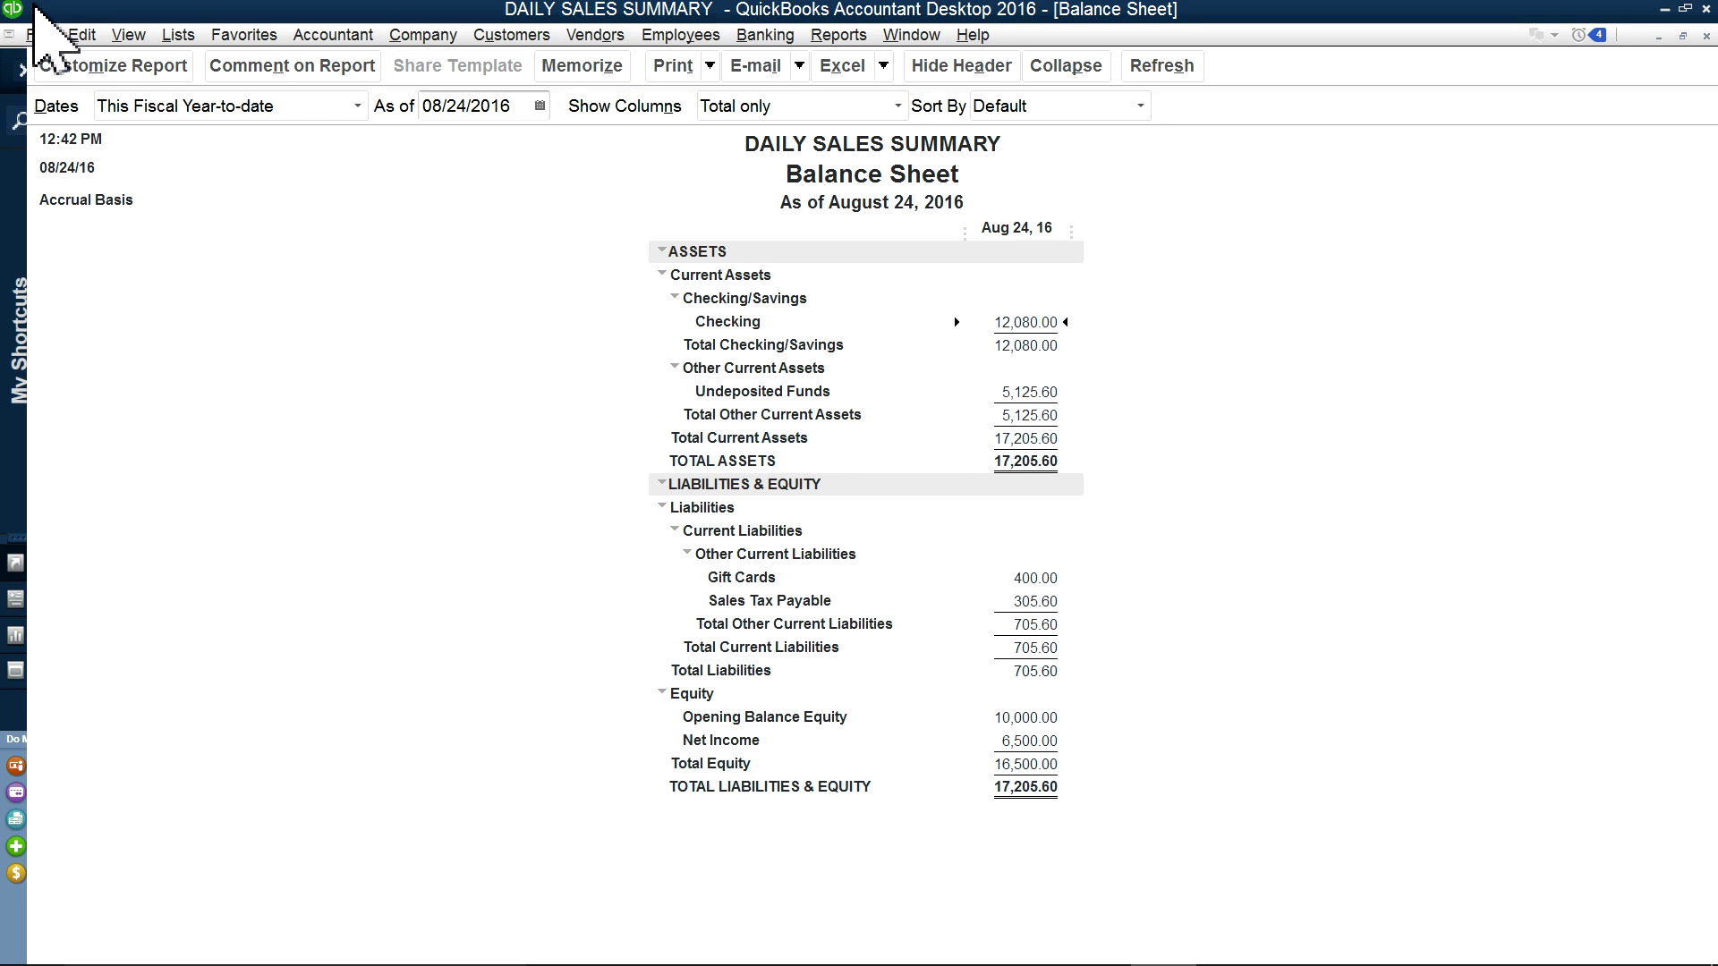
Step: Return to the home page and record a separate deposit of the Check payment into Checking, keeping the deposit form open for another
{"action": "left_click", "coordinate": [421, 36]}
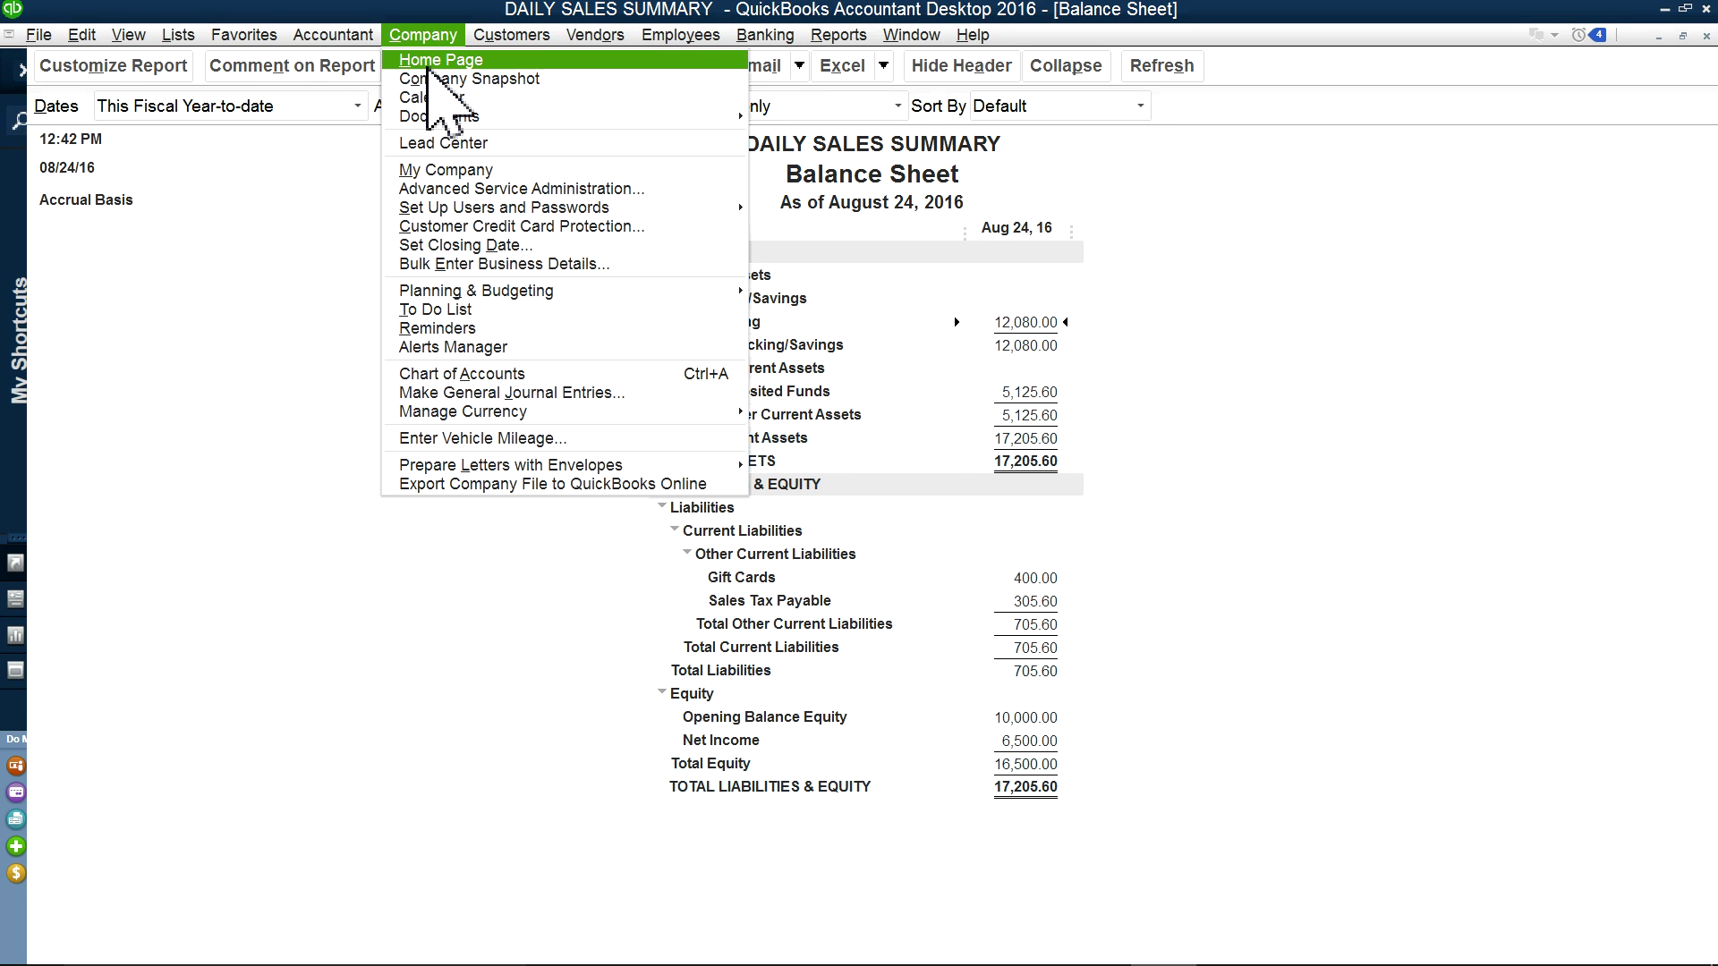
{"action": "left_click", "coordinate": [427, 61]}
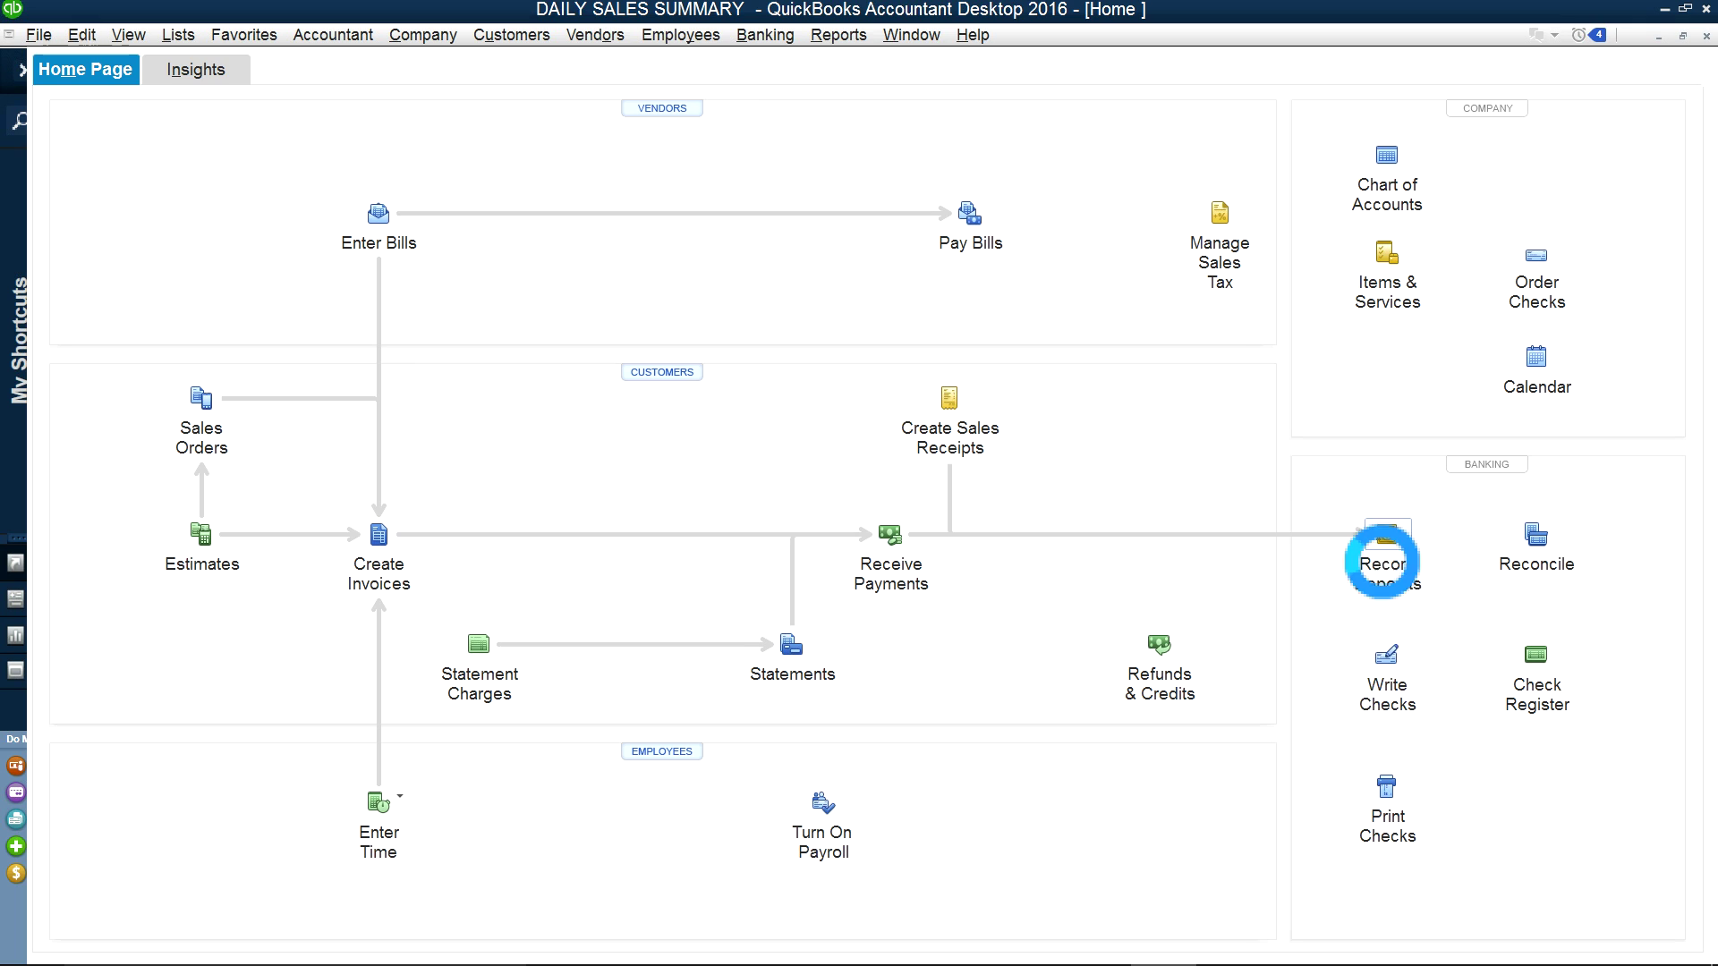
{"action": "left_click", "coordinate": [1384, 565]}
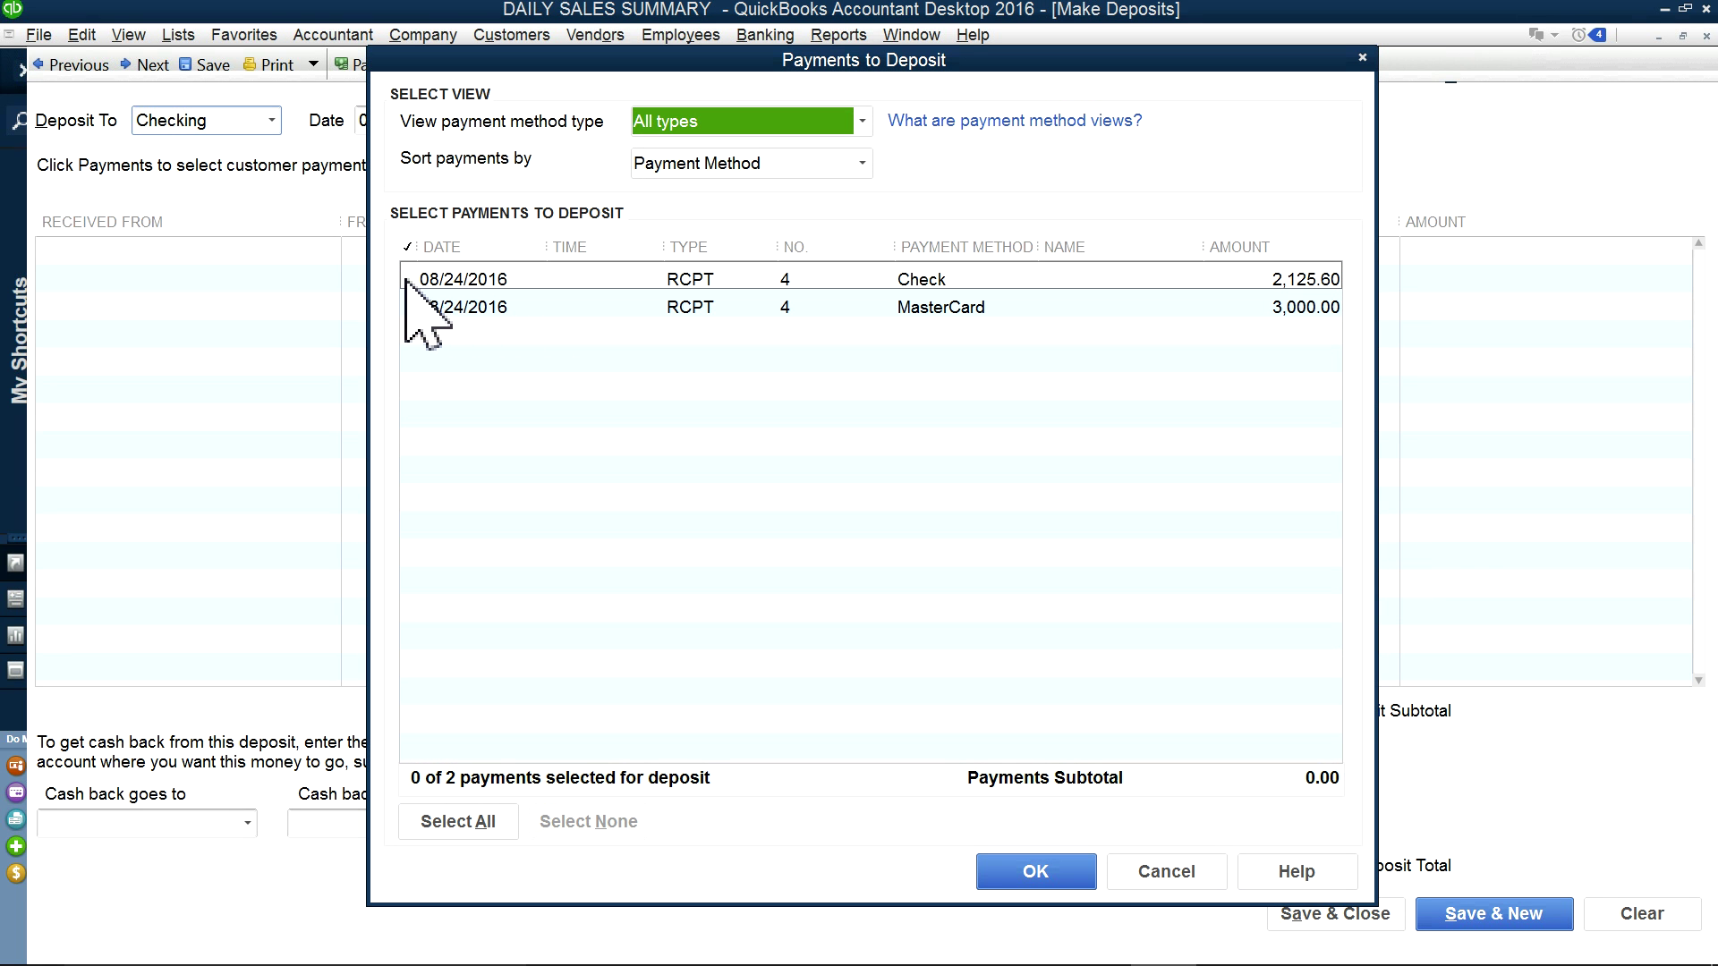
{"action": "left_click", "coordinate": [407, 280]}
{"action": "left_click", "coordinate": [1072, 879]}
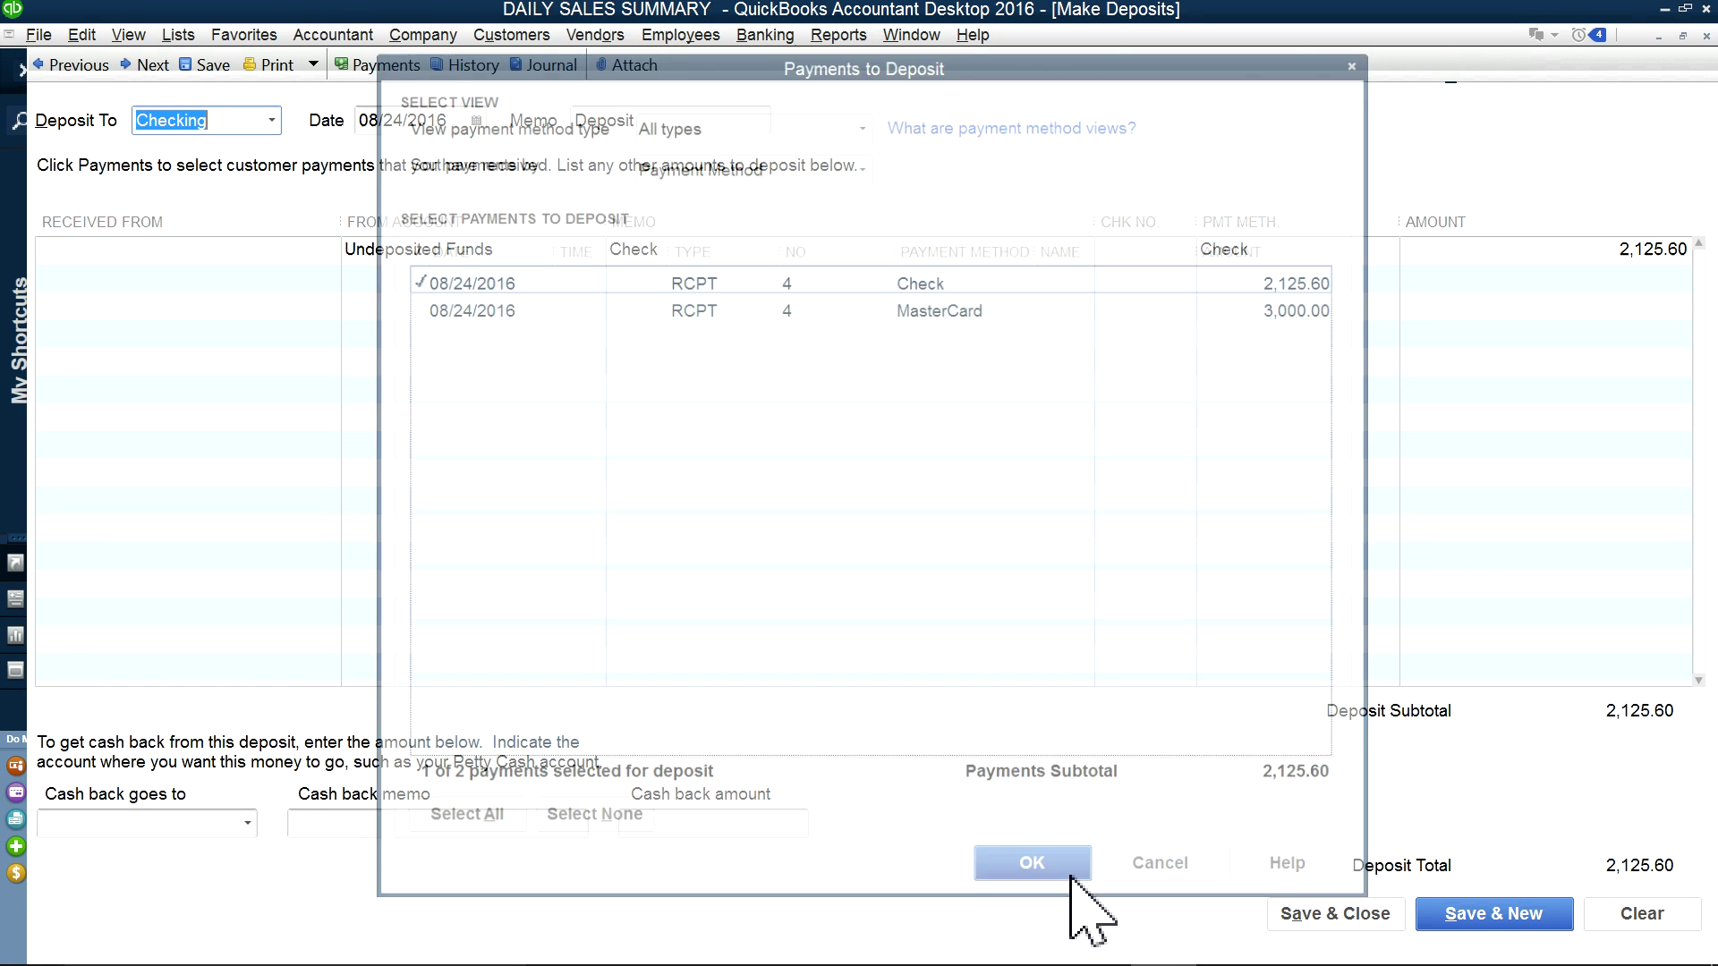
{"action": "left_click", "coordinate": [1510, 913]}
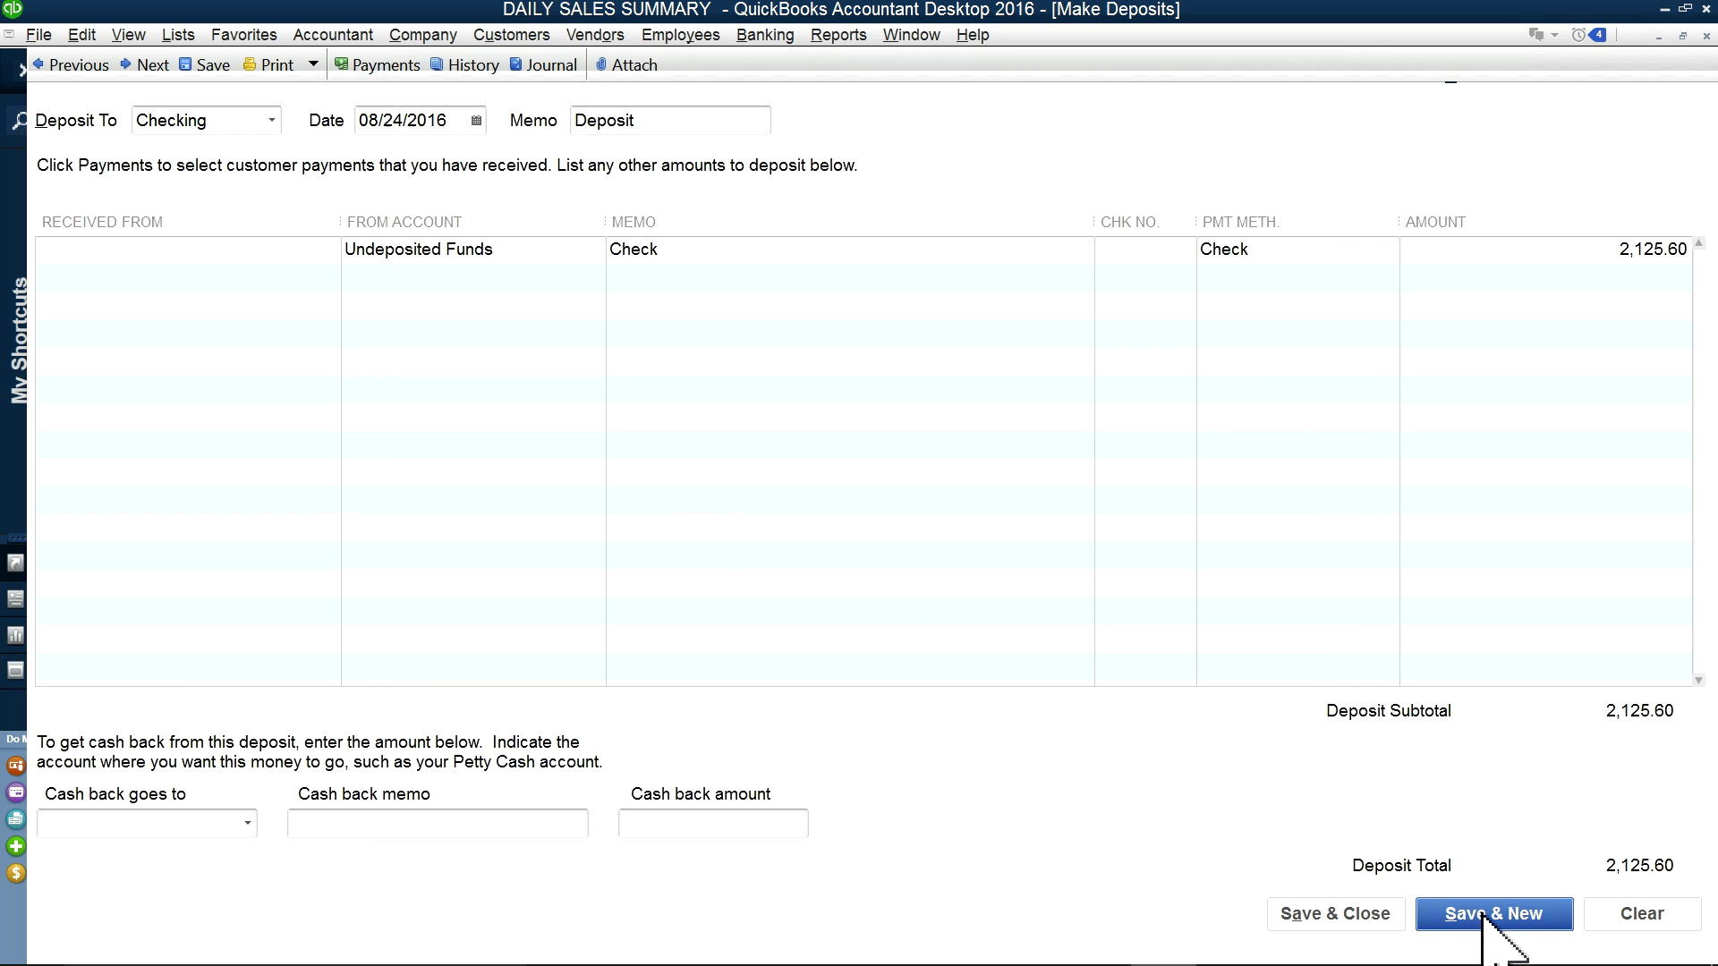
Step: Record the MasterCard payment as its own deposit into Checking and close the deposit form
{"action": "left_click", "coordinate": [406, 280]}
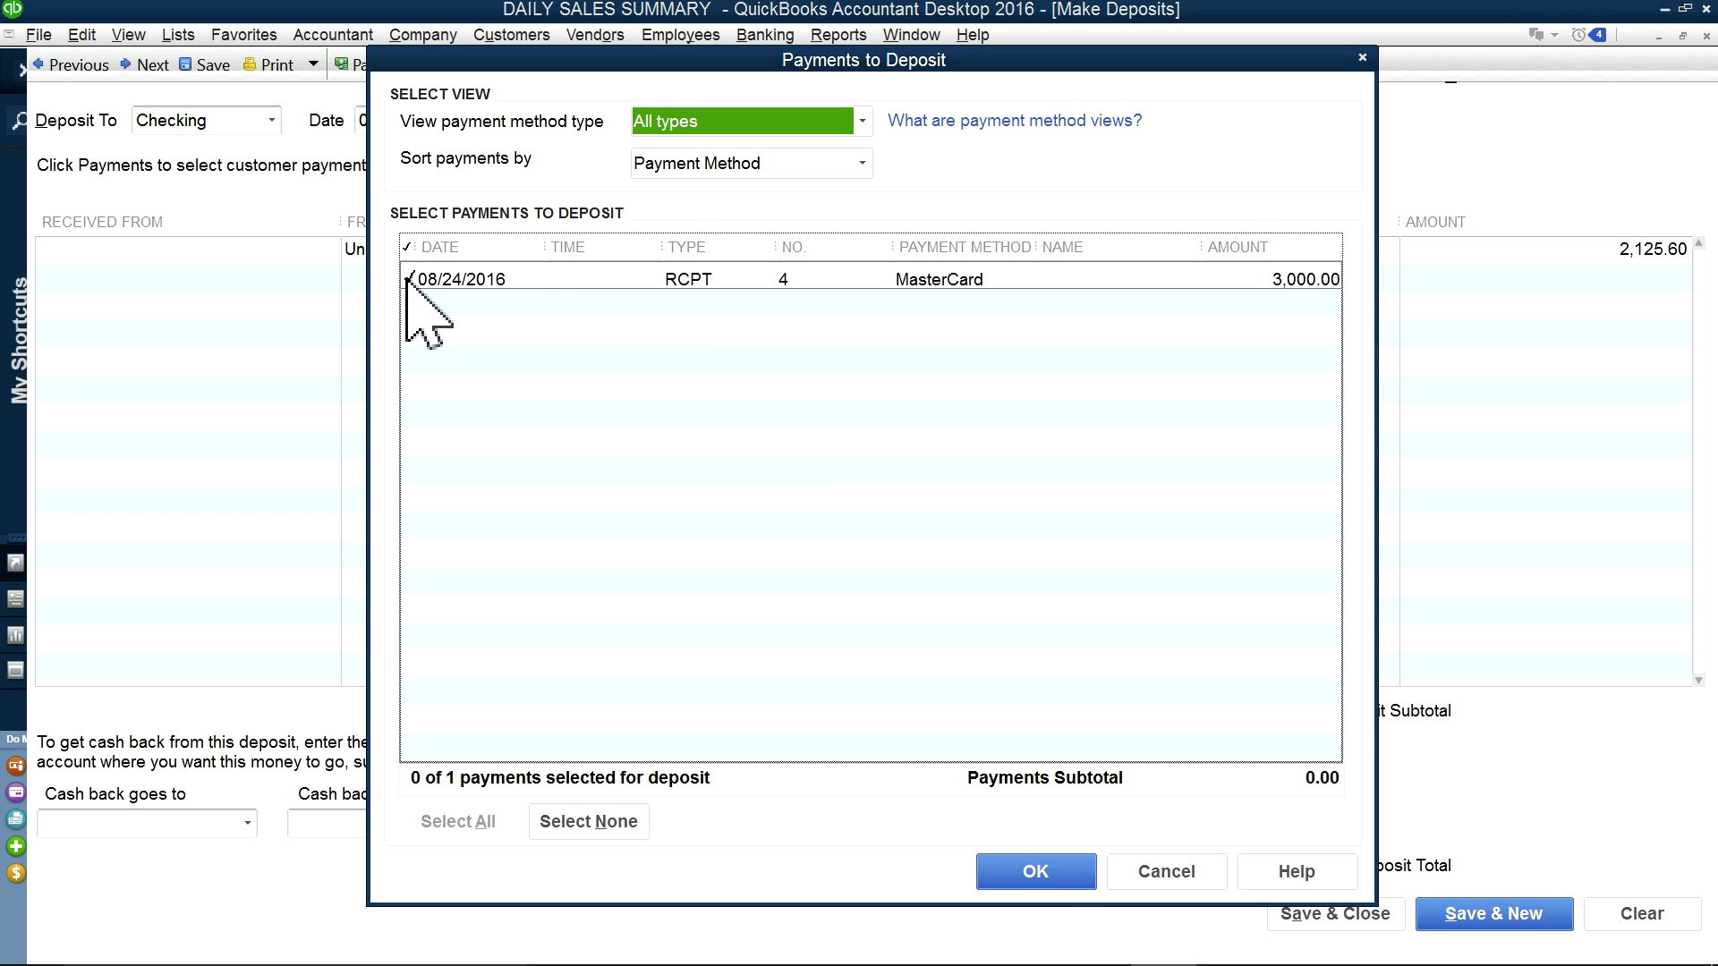
{"action": "left_click", "coordinate": [1035, 871]}
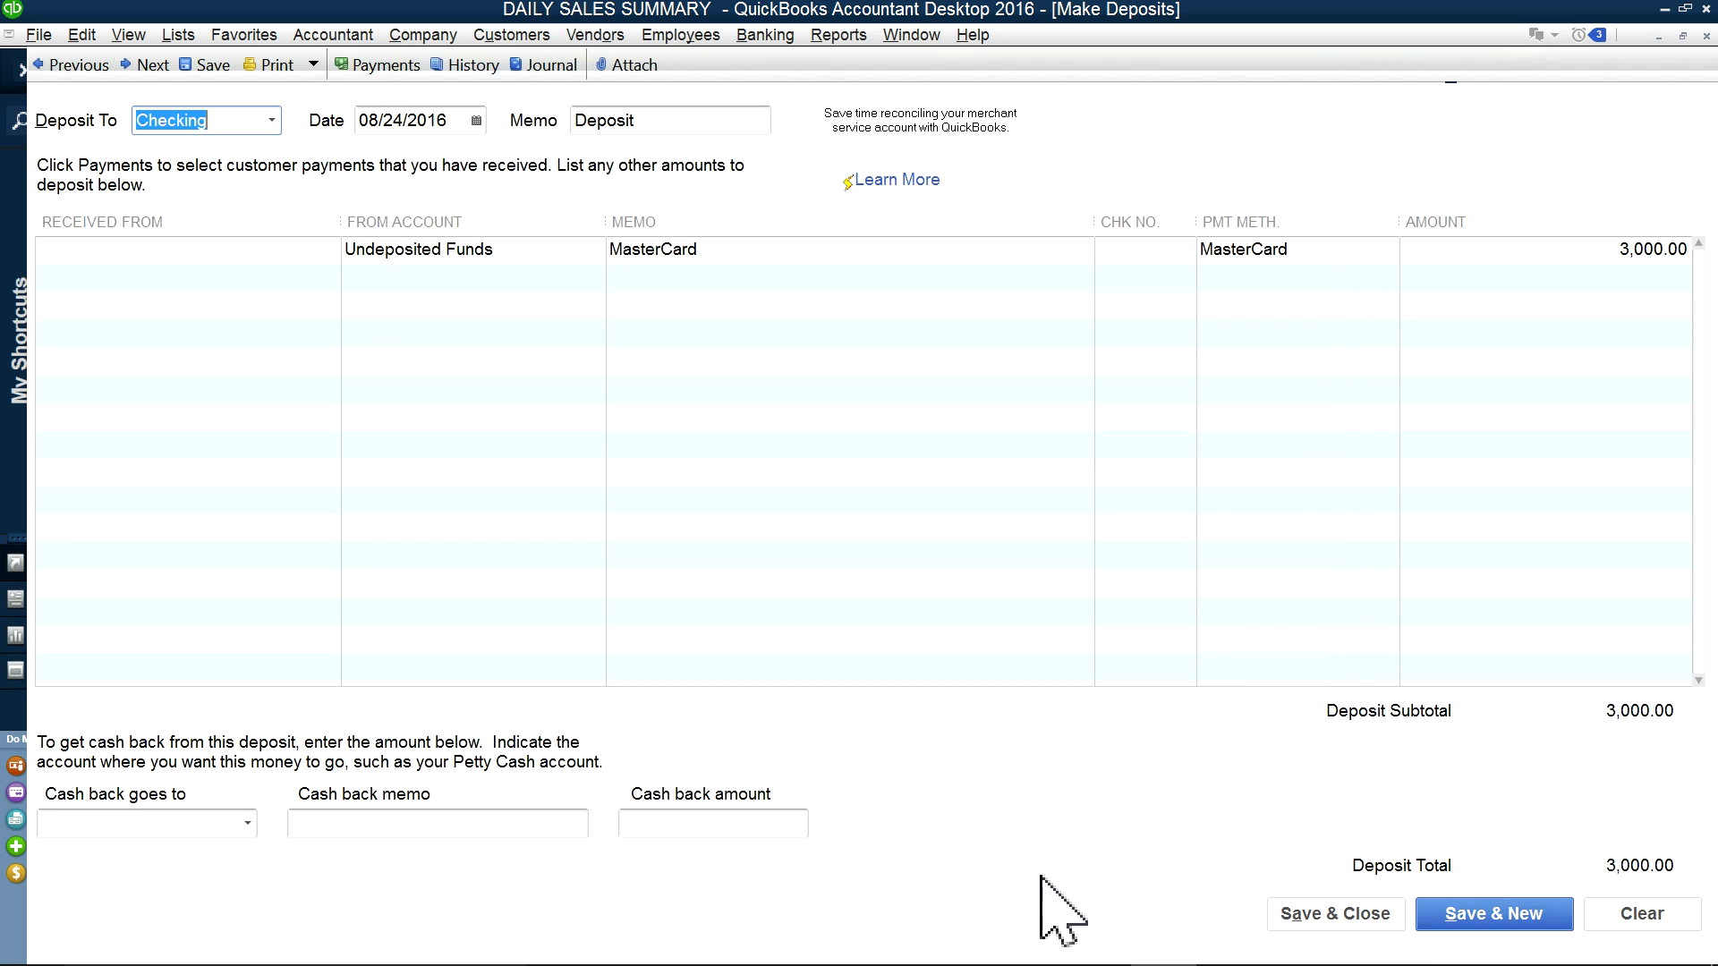
{"action": "left_click", "coordinate": [1359, 922]}
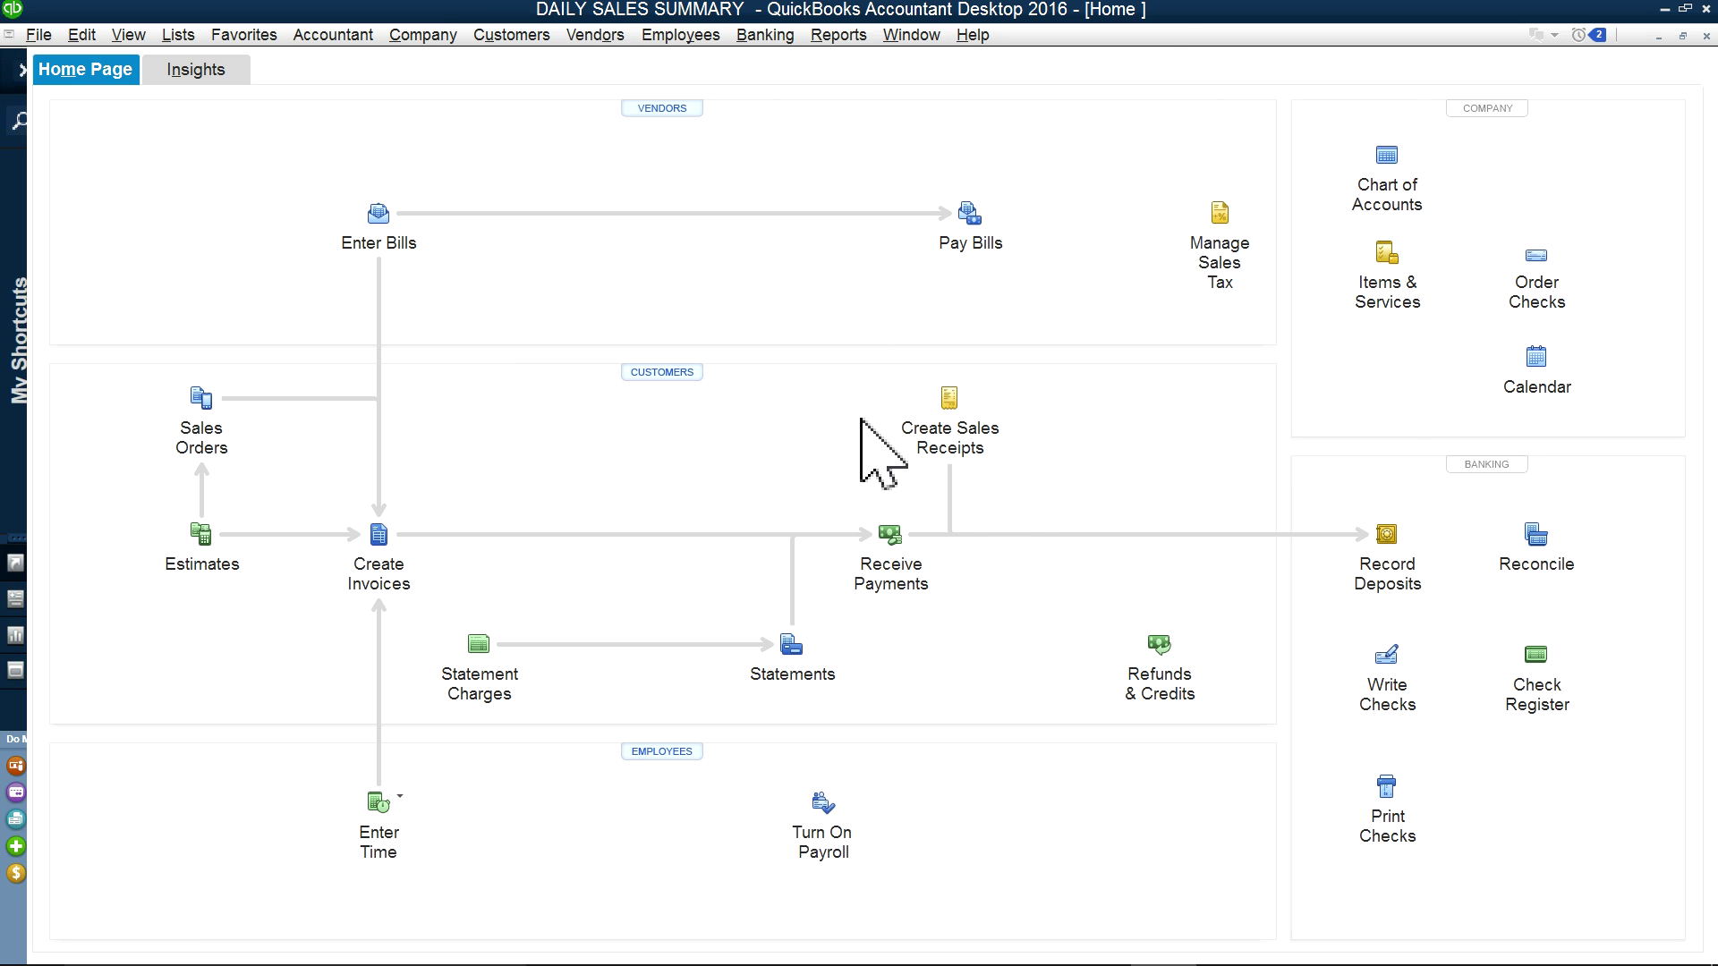
Step: Open the last saved Daily Sales Summary sales receipt and create a duplicate of it
{"action": "left_click", "coordinate": [966, 437]}
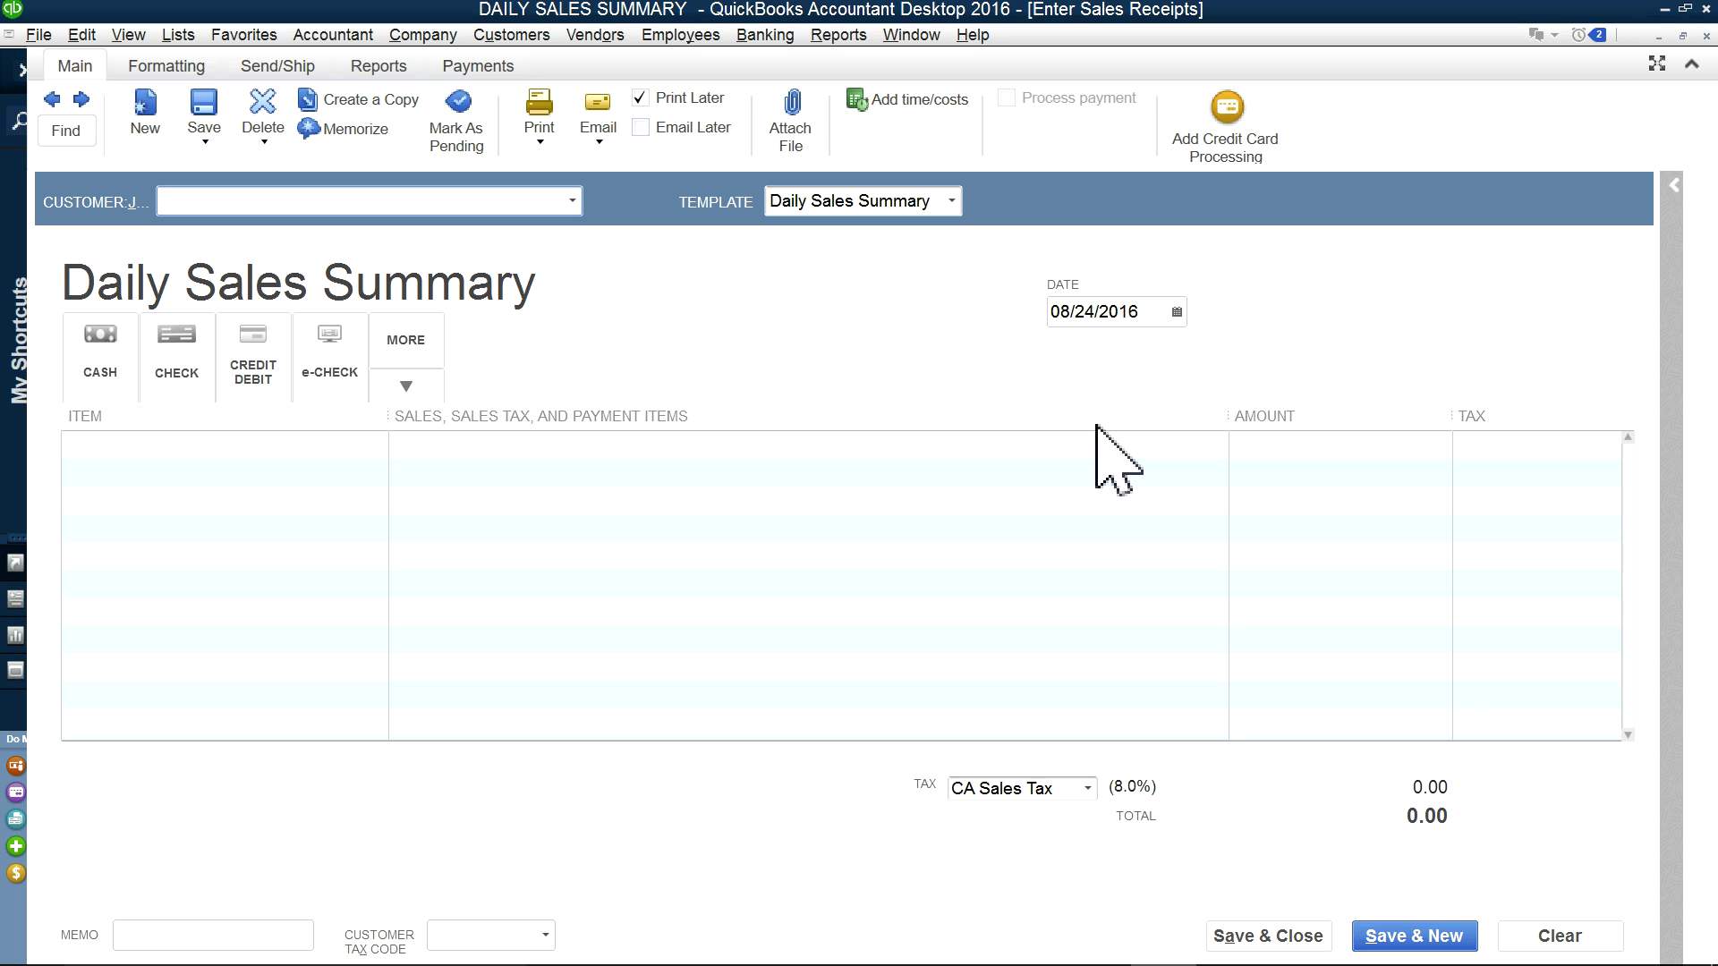
{"action": "left_click", "coordinate": [51, 100]}
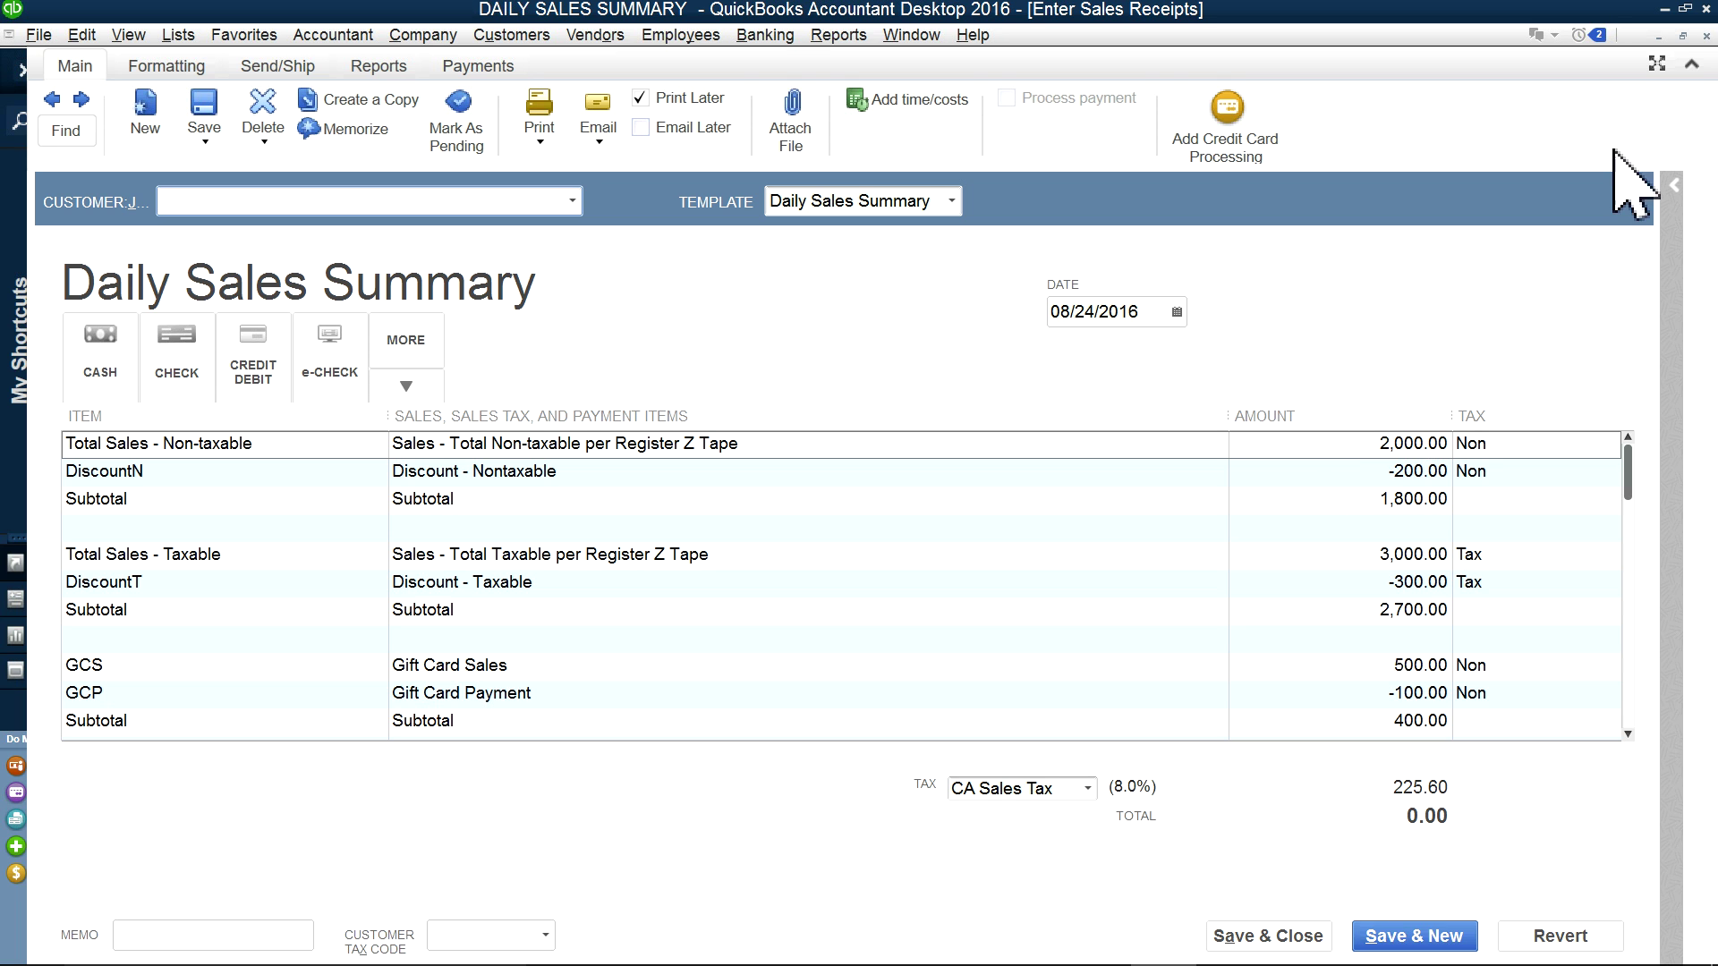
{"action": "left_click", "coordinate": [82, 100]}
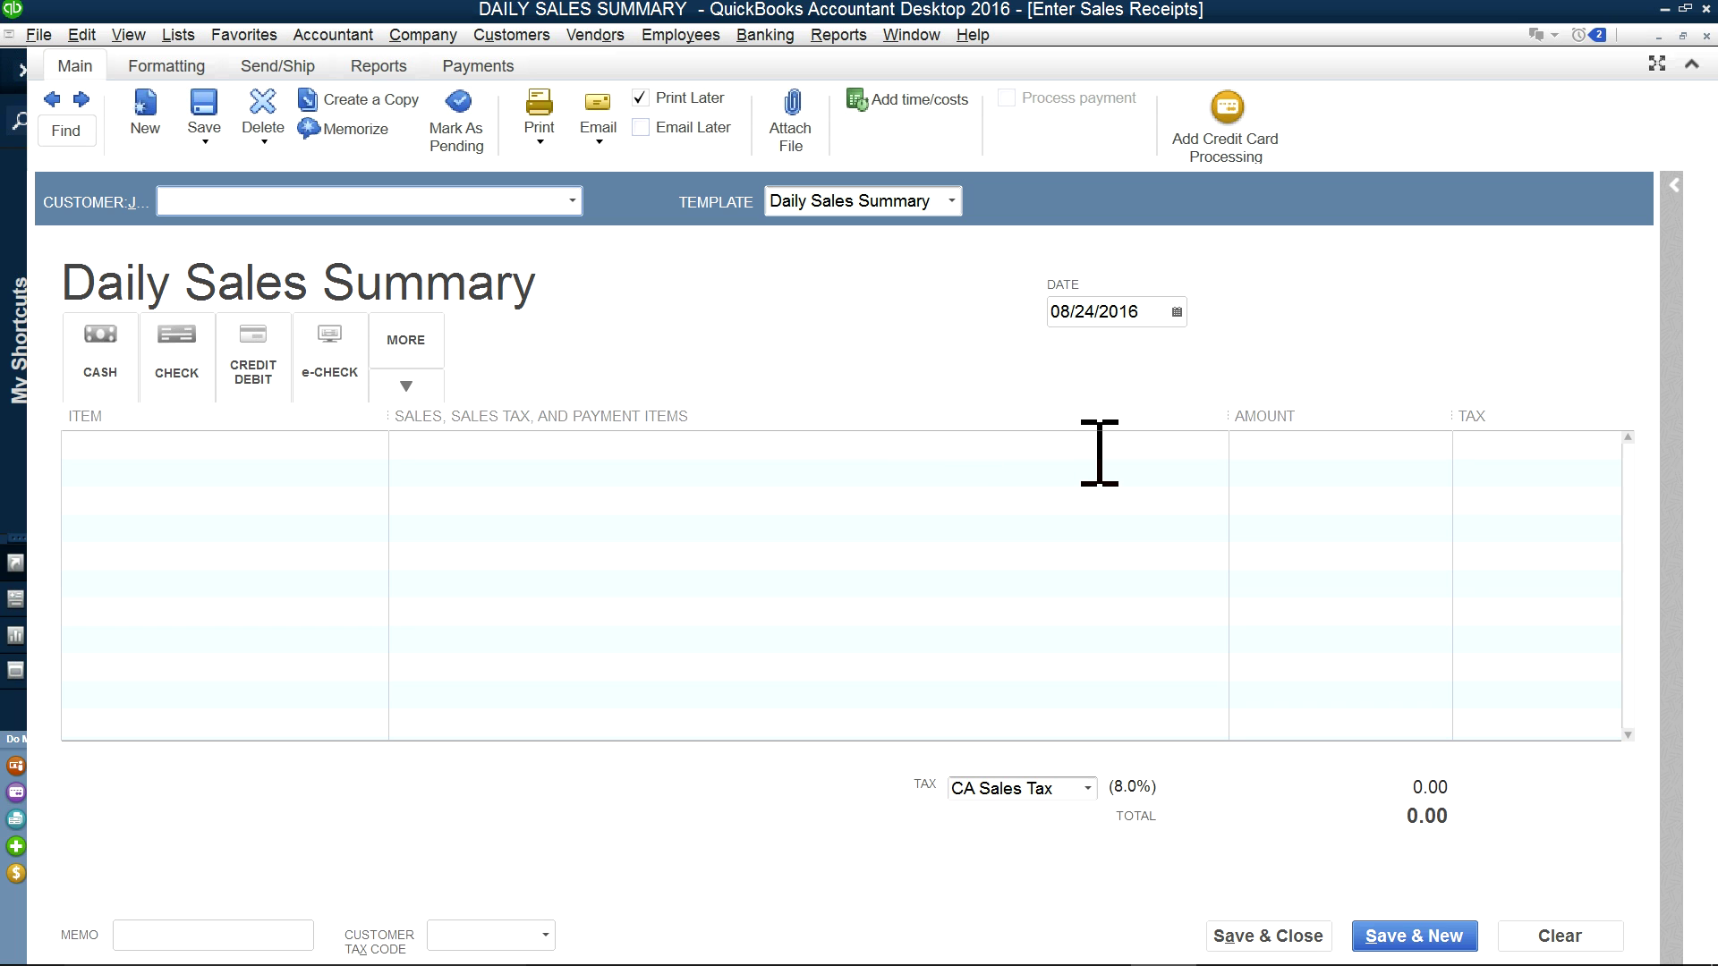
{"action": "left_click", "coordinate": [279, 446]}
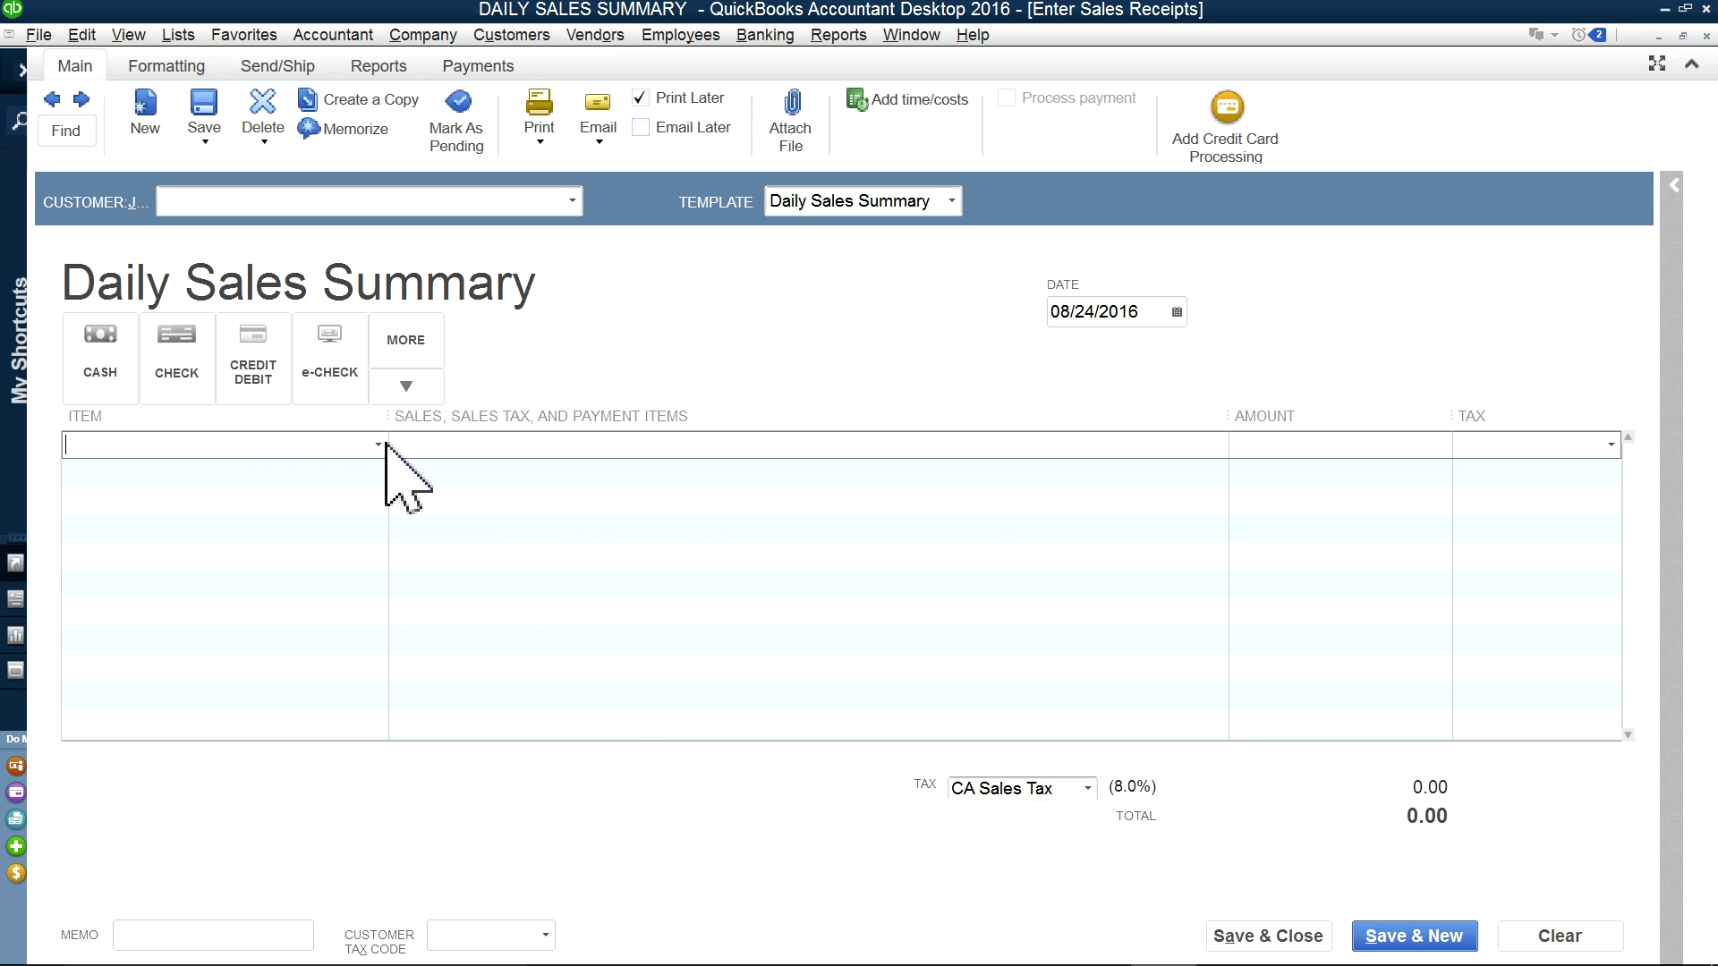
{"action": "left_click", "coordinate": [380, 445]}
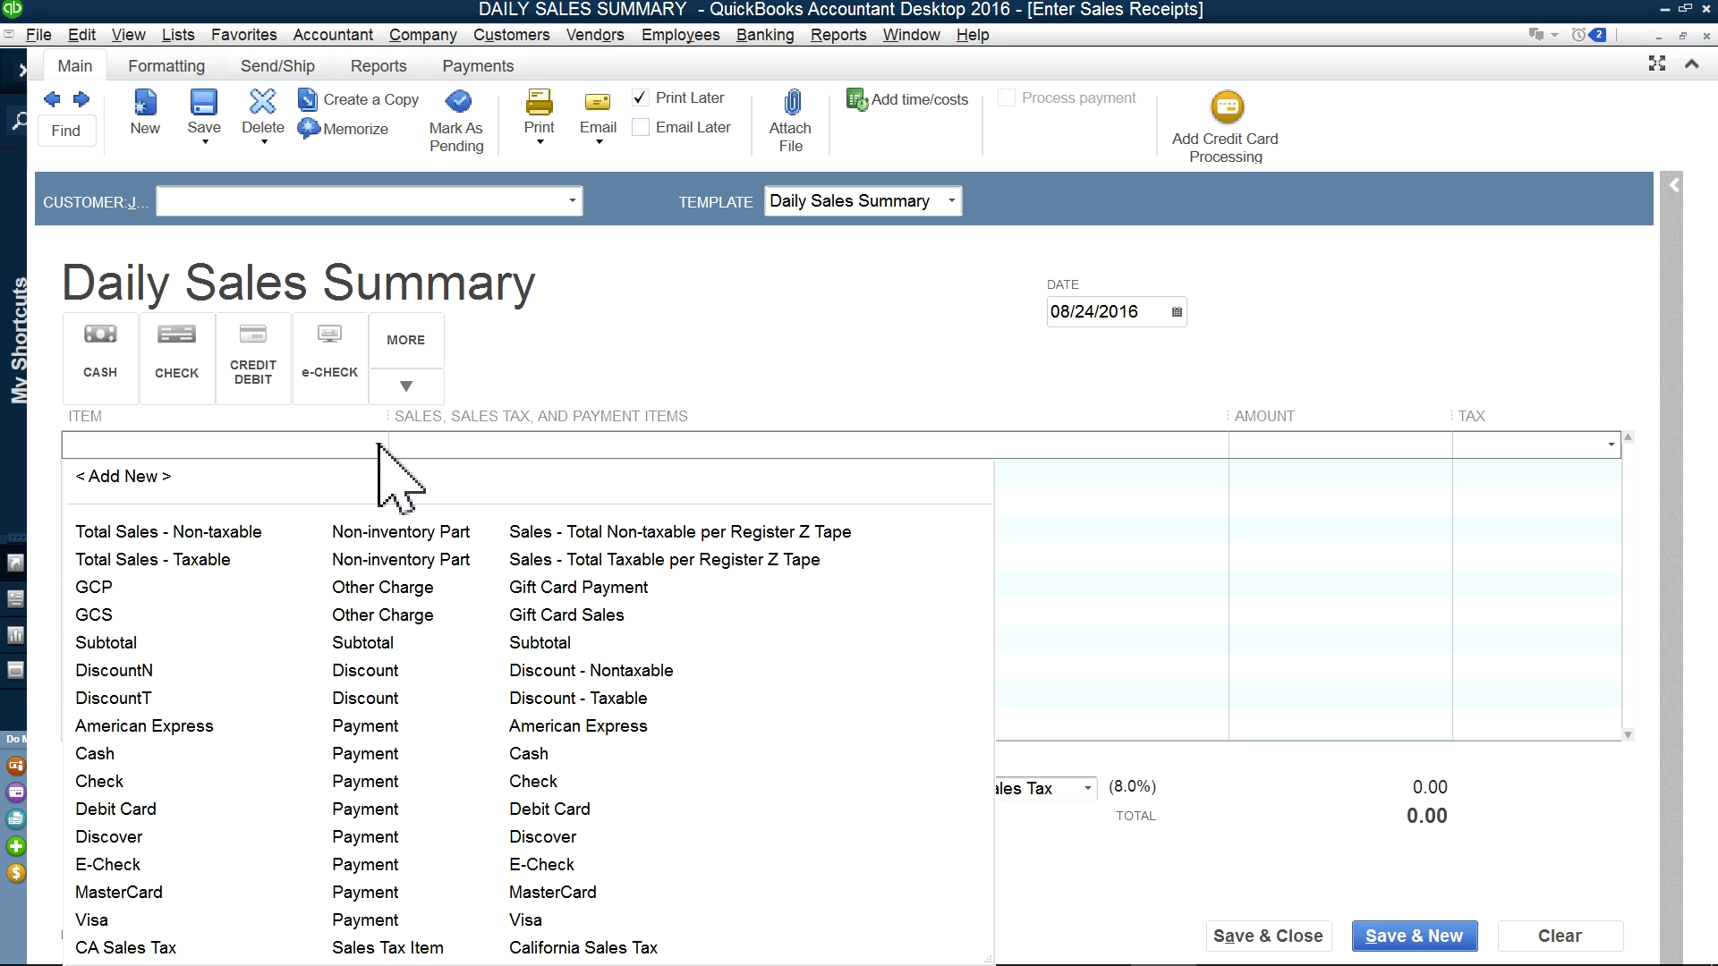
{"action": "left_click", "coordinate": [51, 98]}
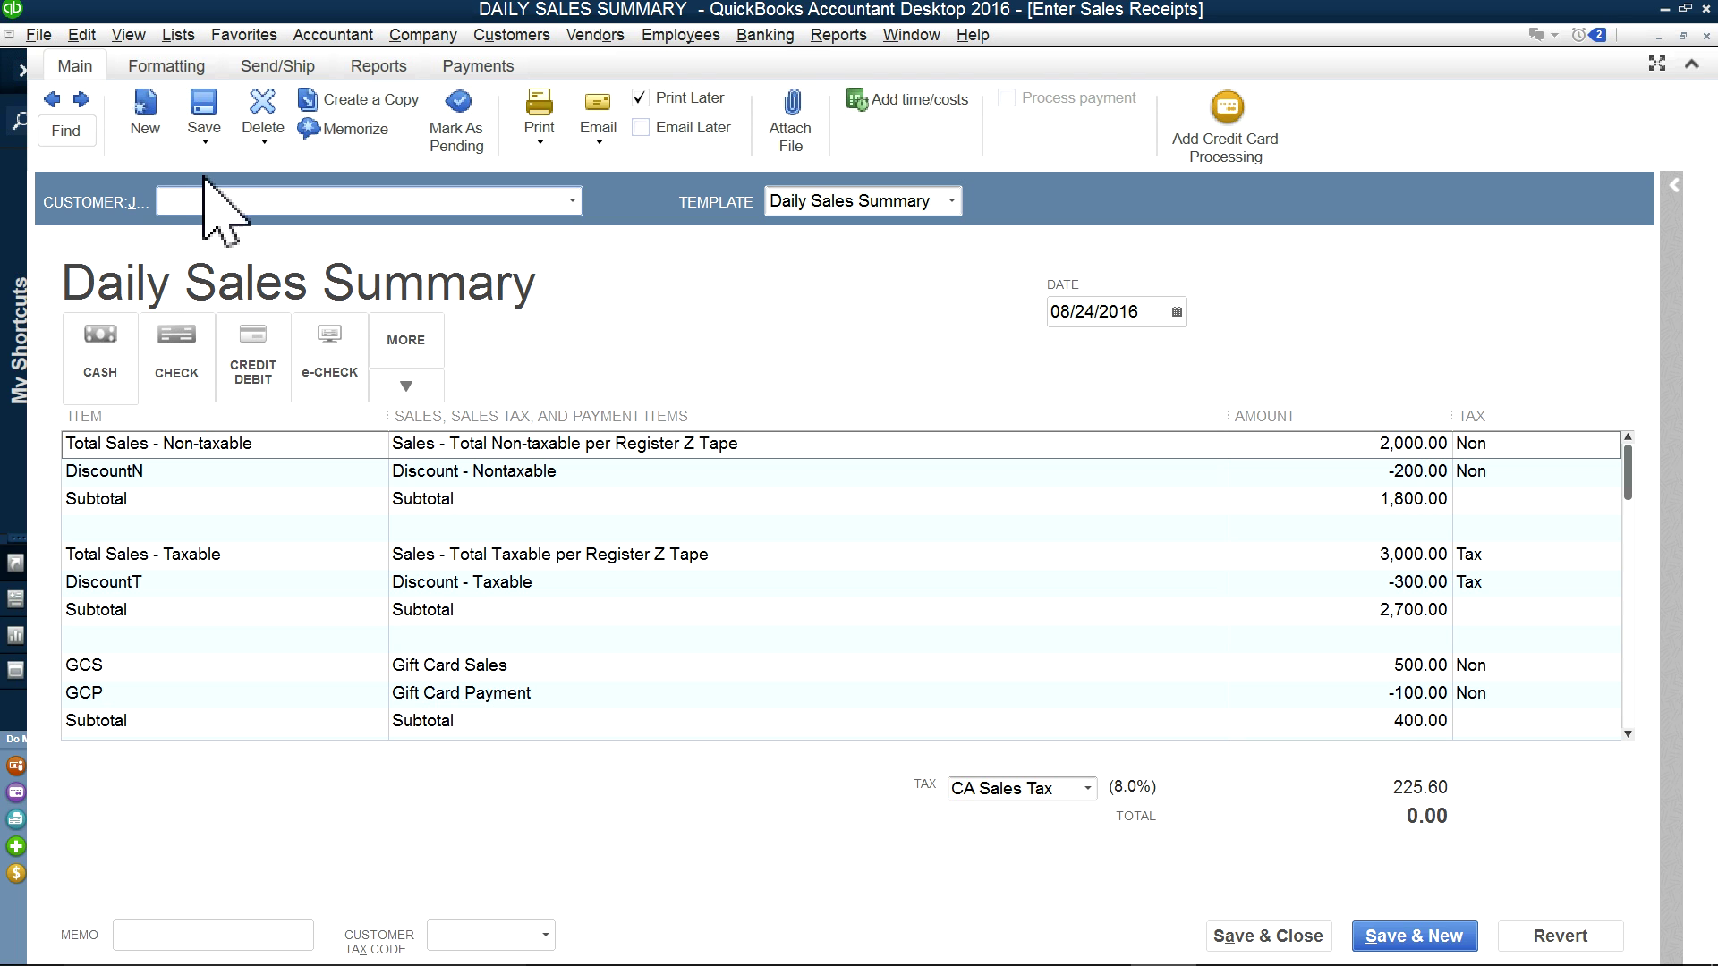
{"action": "left_click", "coordinate": [367, 100]}
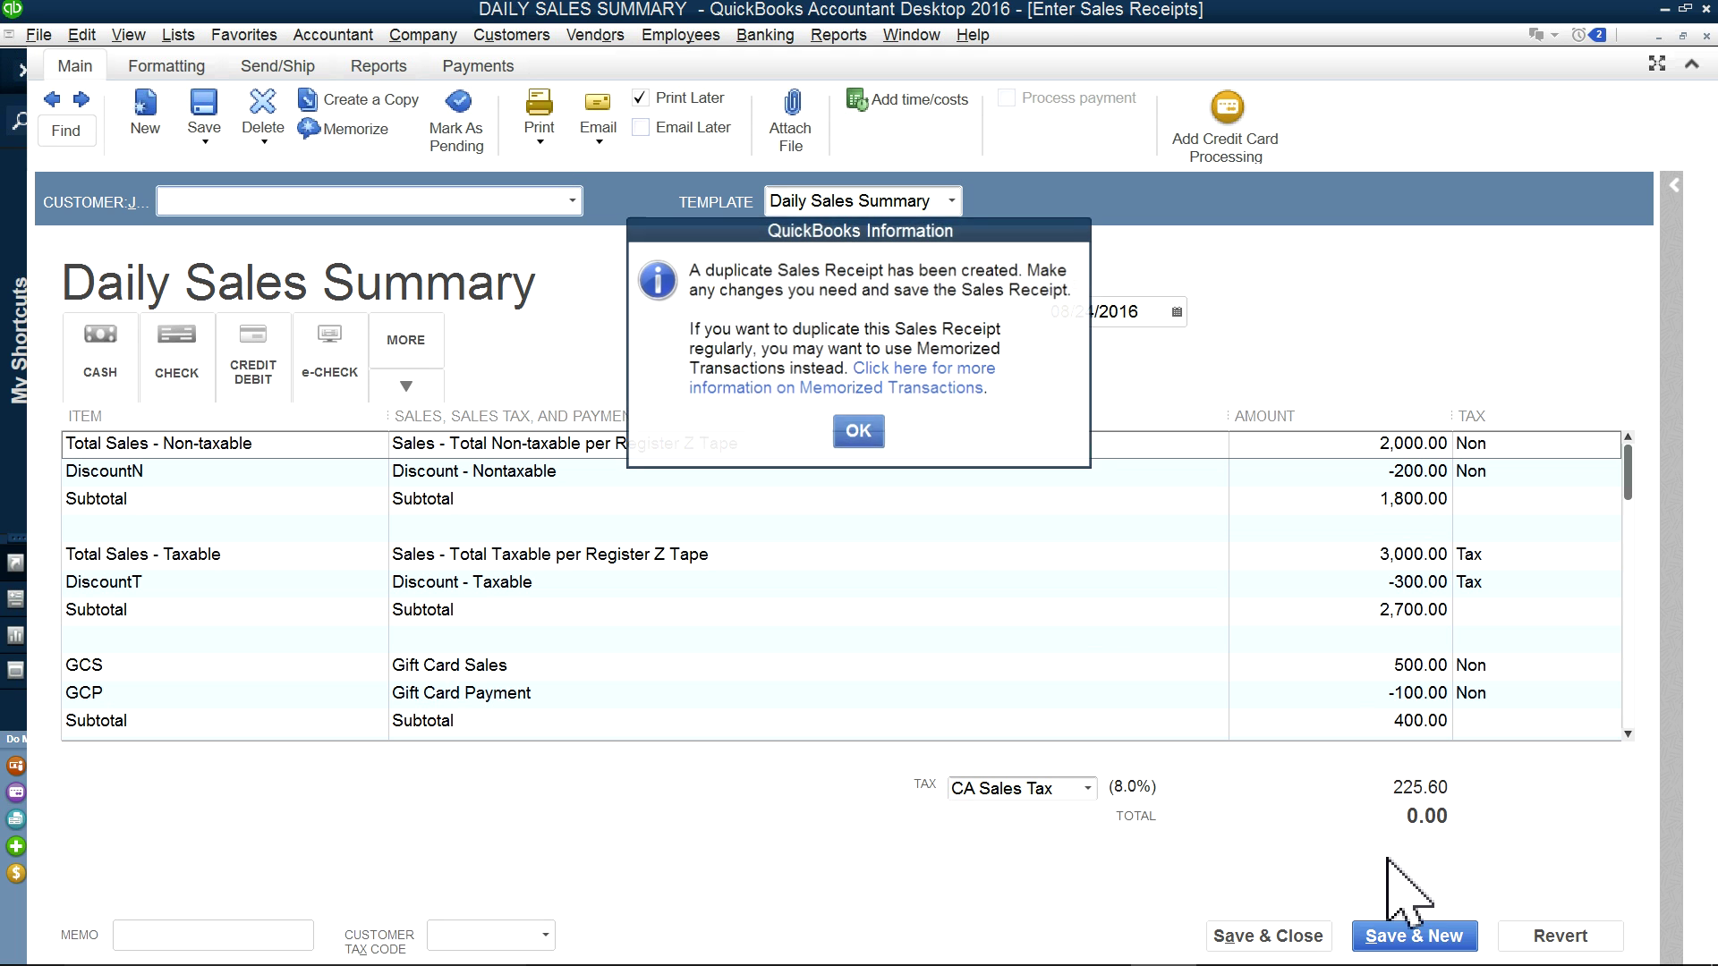
{"action": "left_click", "coordinate": [857, 435]}
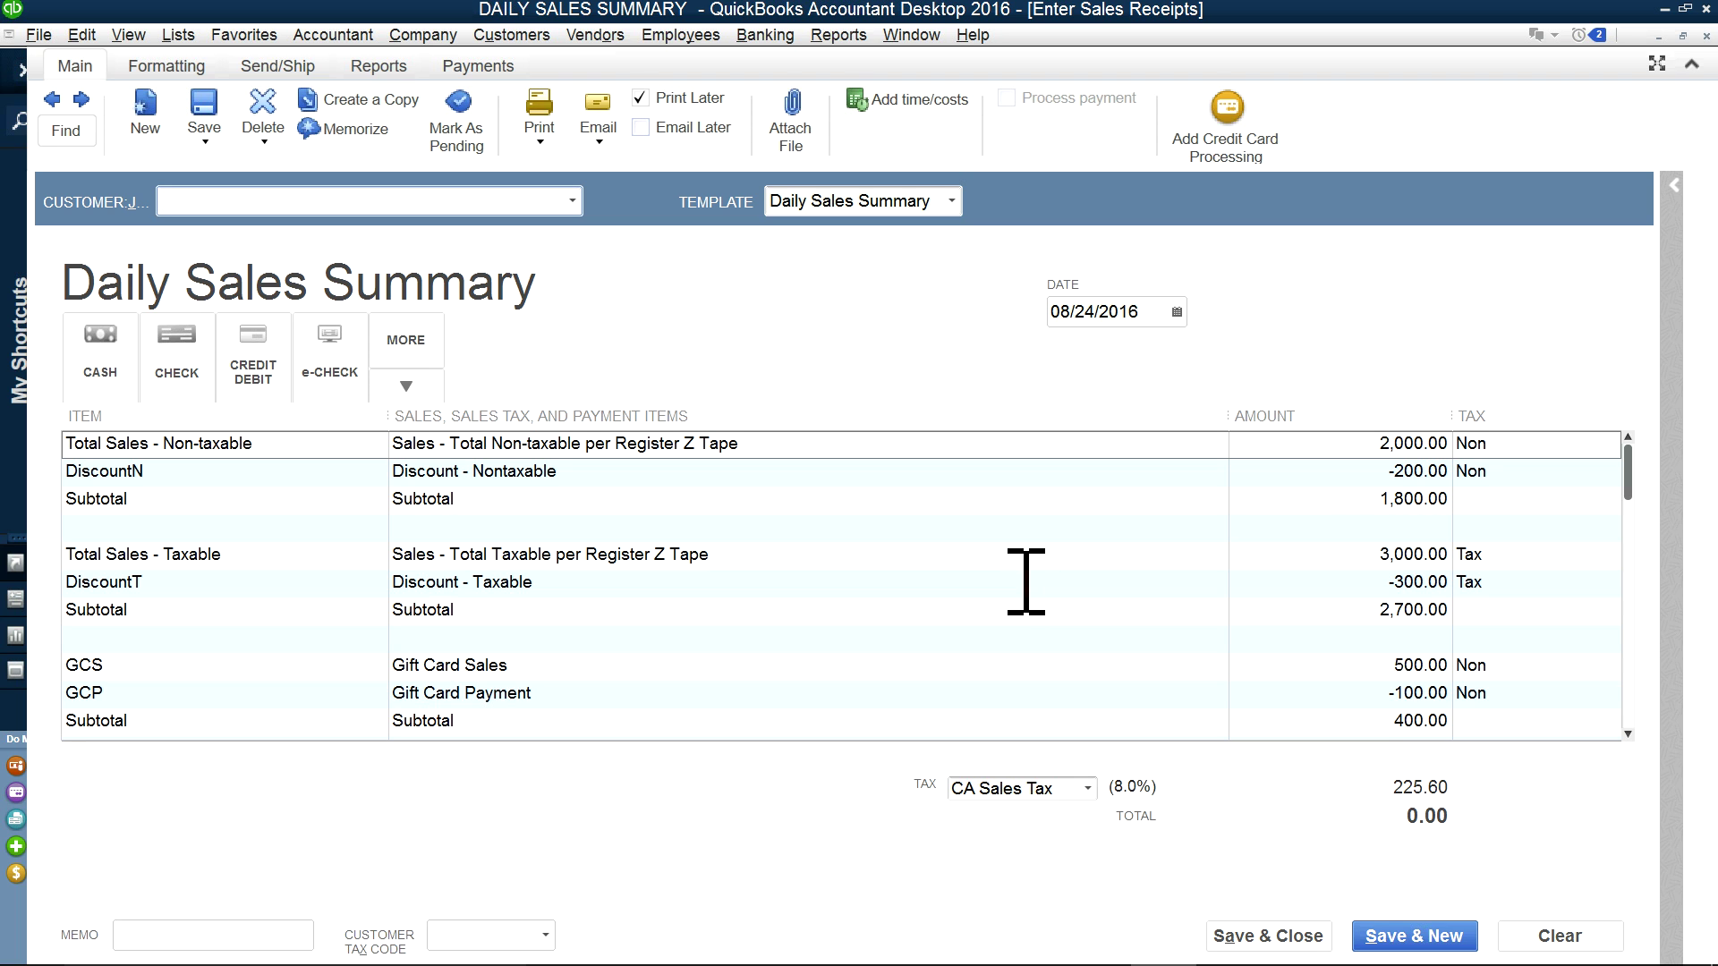
Step: Set the amounts of Total Sales - Non-taxable and DiscountN to 0 in the duplicated receipt
{"action": "left_click", "coordinate": [1377, 445]}
{"action": "key", "text": "BackSpace"}
{"action": "type", "text": "0"}
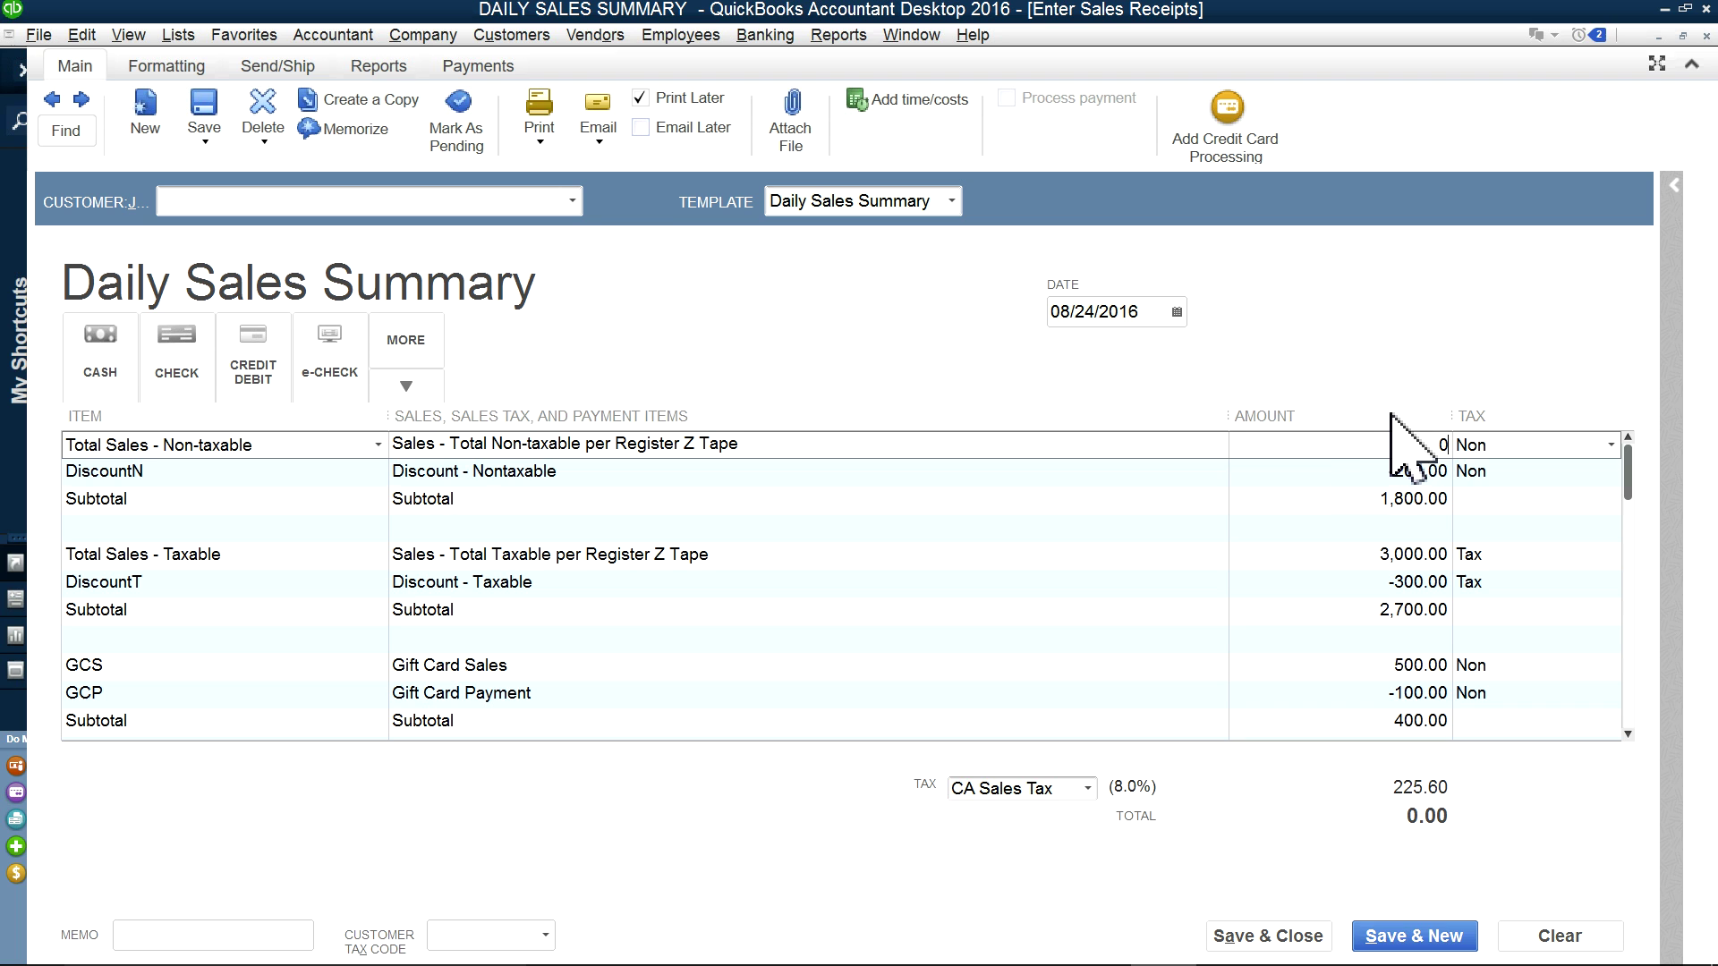
{"action": "left_click", "coordinate": [1409, 472]}
{"action": "type", "text": "0"}
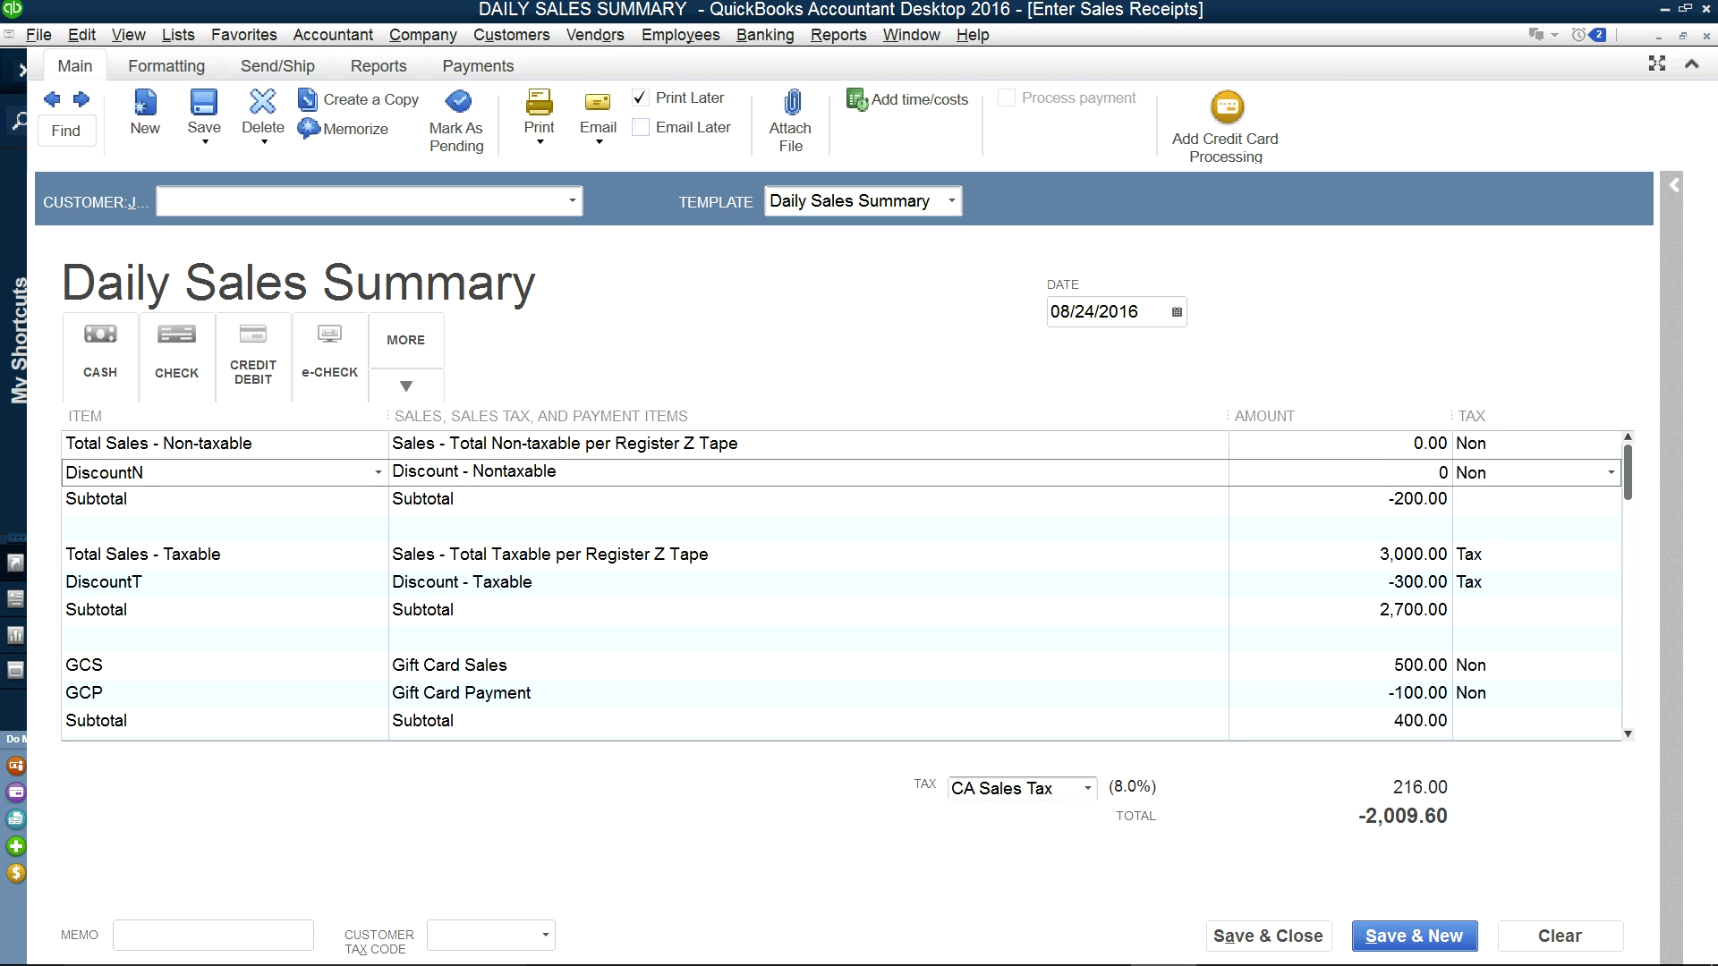
{"action": "left_click", "coordinate": [1405, 501]}
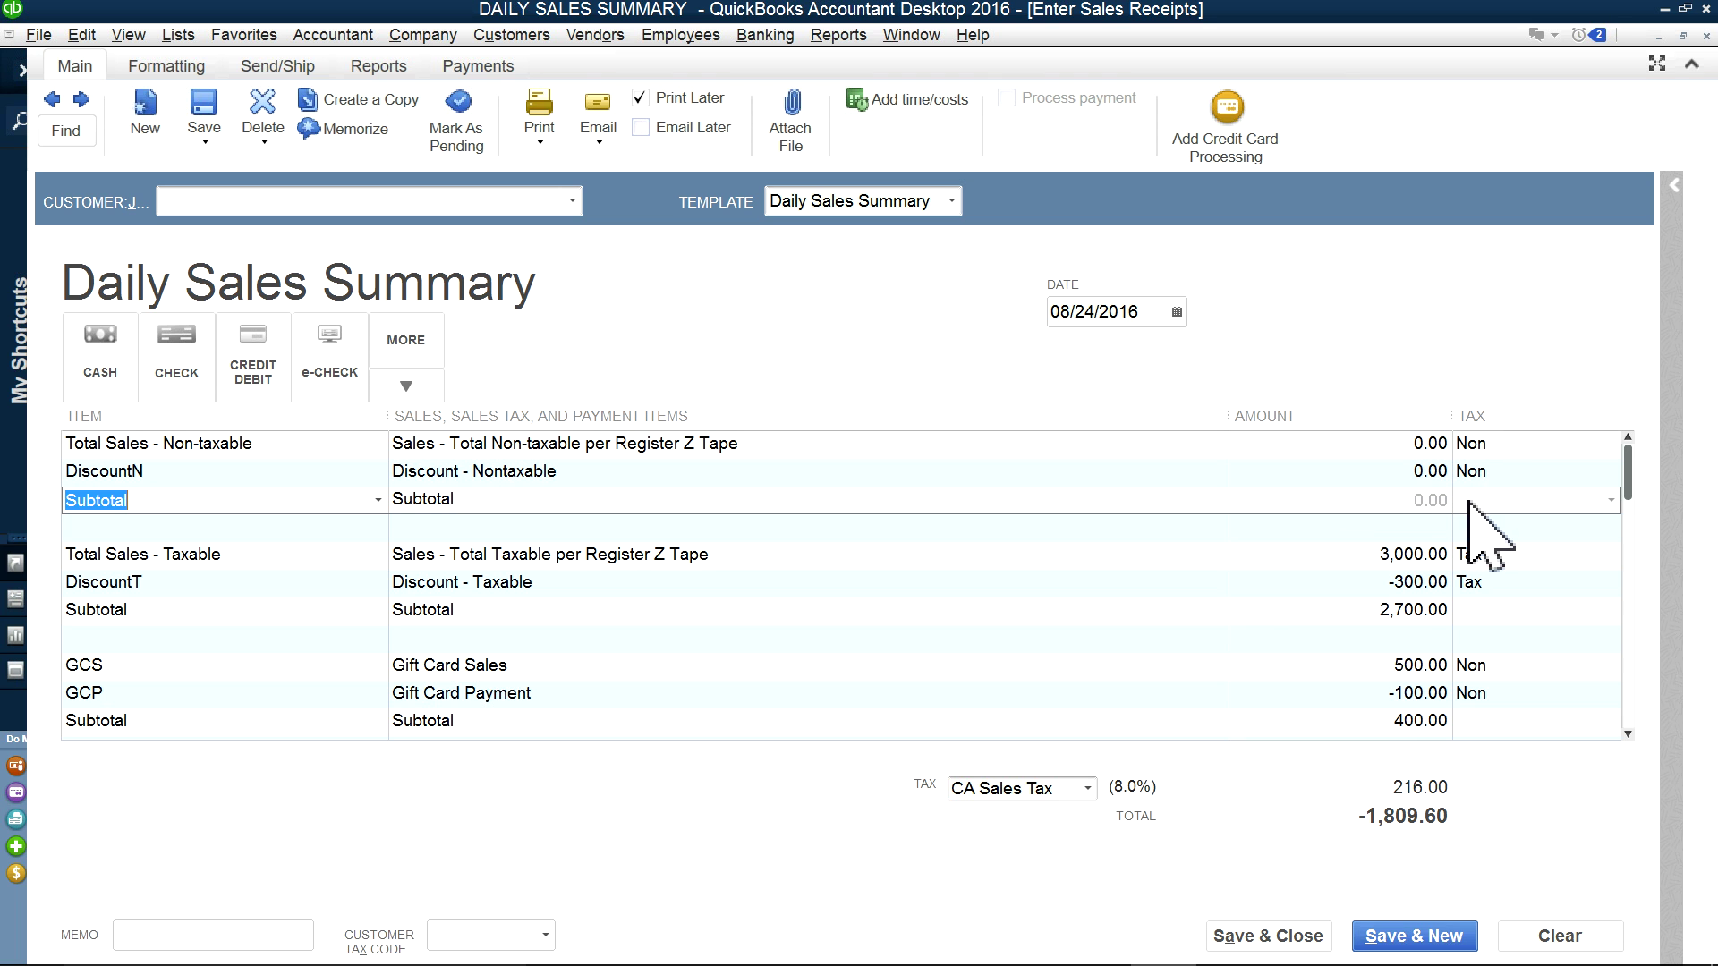
Step: Set the amounts of Total Sales - Taxable and DiscountT to 0
{"action": "left_click", "coordinate": [1294, 589]}
{"action": "left_click", "coordinate": [1376, 549]}
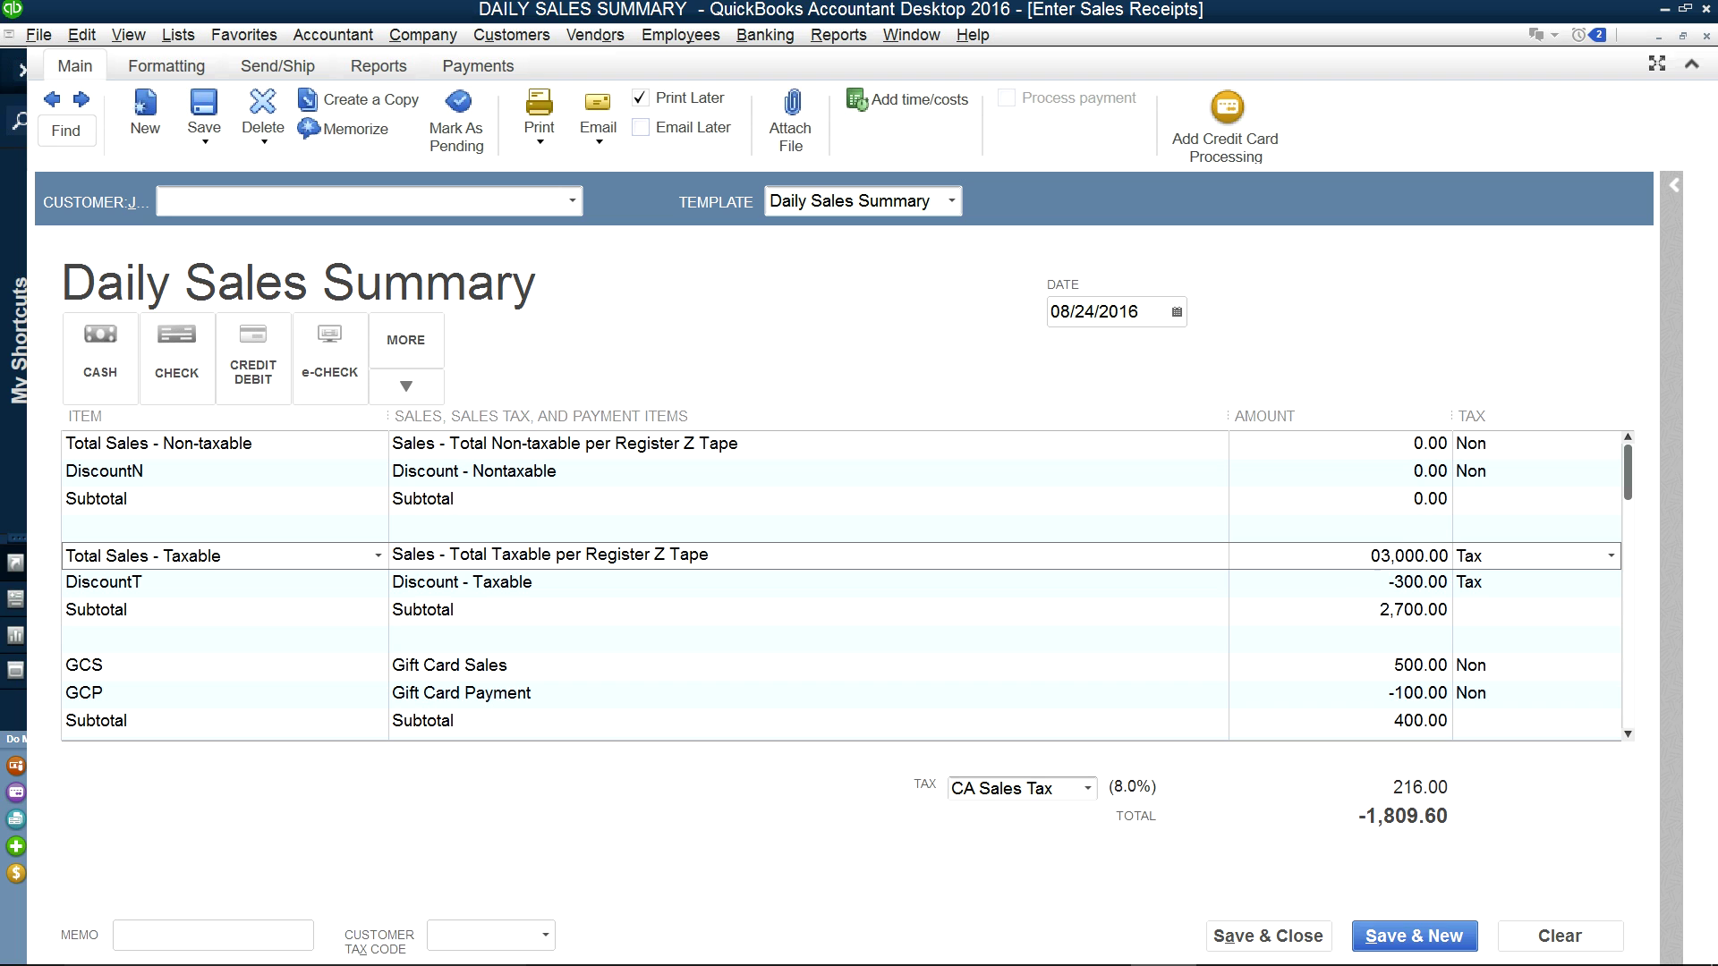
{"action": "left_click_drag", "start_coordinate": [1362, 555], "coordinate": [1450, 556]}
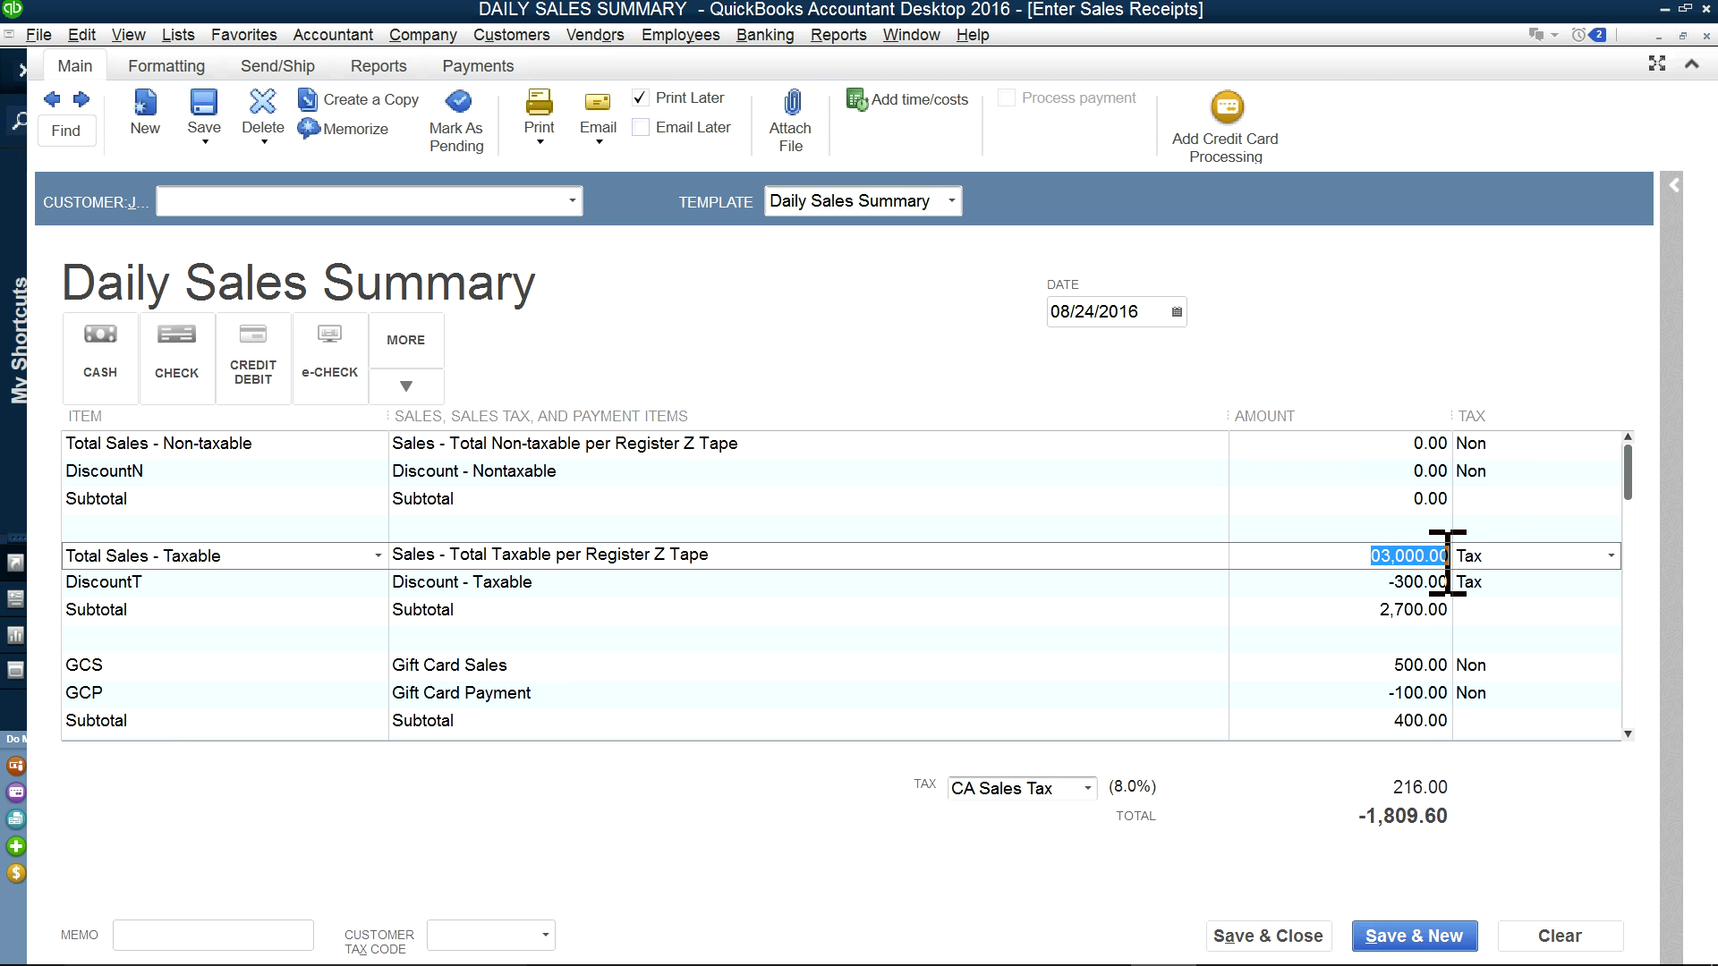
{"action": "type", "text": "0"}
{"action": "left_click", "coordinate": [1384, 584]}
{"action": "left_click_drag", "start_coordinate": [1391, 584], "coordinate": [1535, 583]}
{"action": "type", "text": "0"}
Step: Set the amounts of the gift card sales (GCS) and gift card payment (GCP) lines to 0
{"action": "left_click", "coordinate": [1323, 671]}
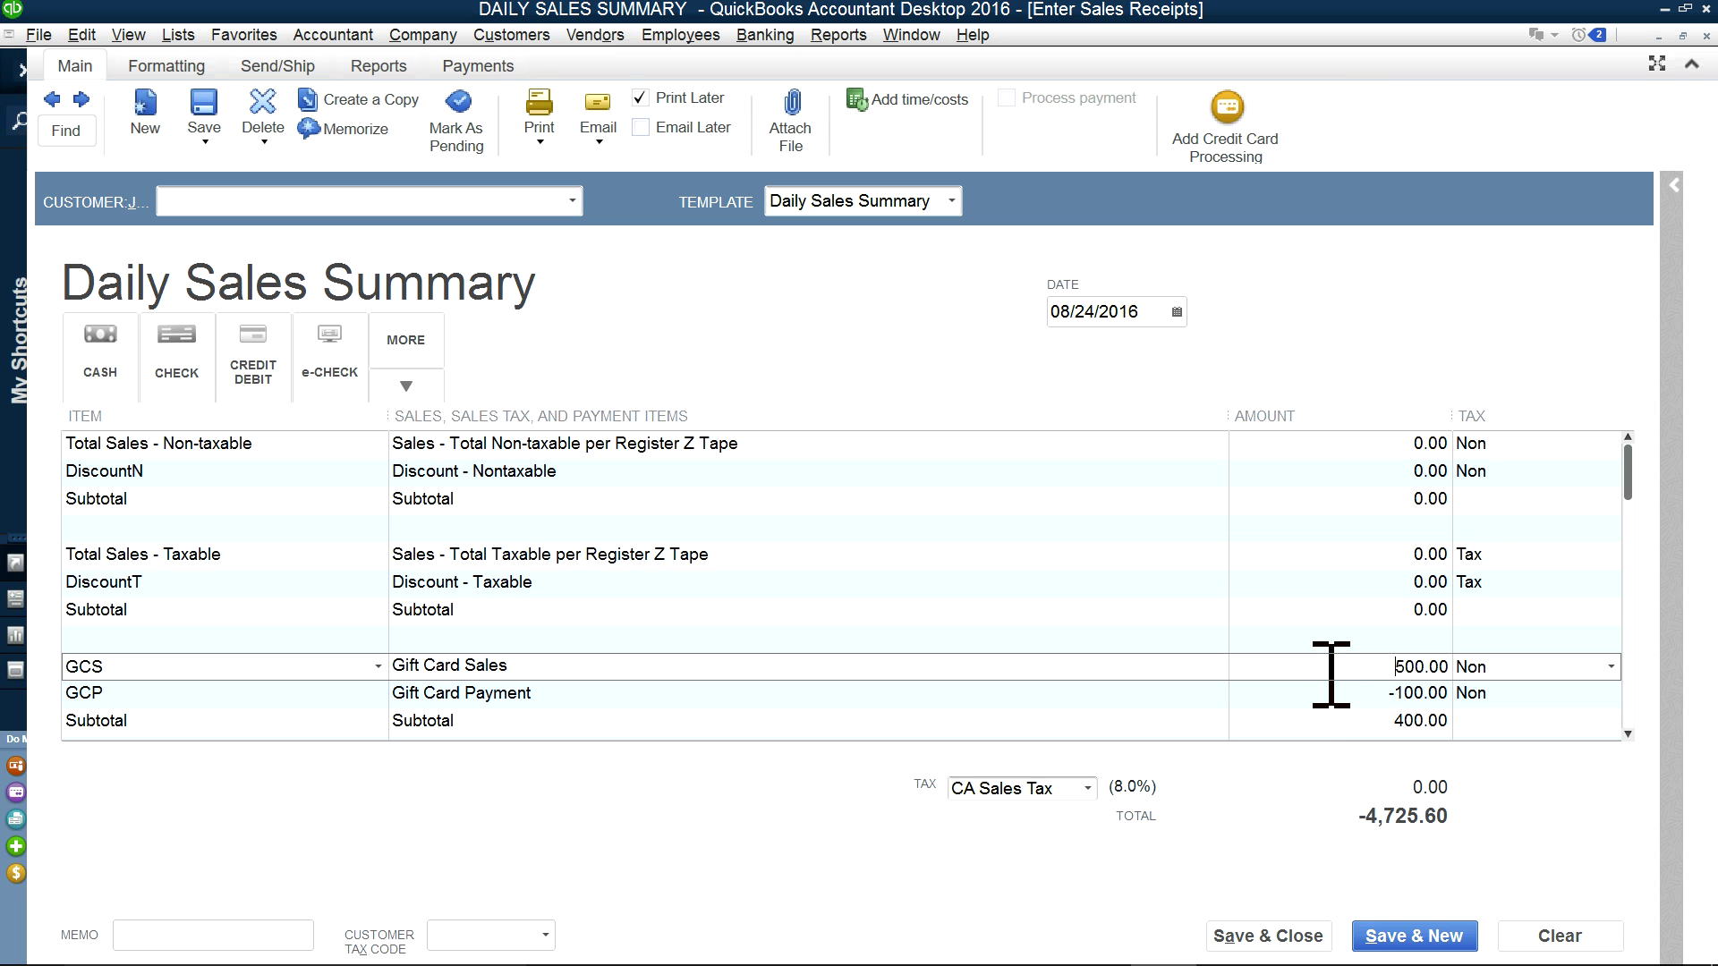
{"action": "left_click_drag", "start_coordinate": [1388, 667], "coordinate": [1525, 673]}
{"action": "type", "text": "0"}
{"action": "left_click_drag", "start_coordinate": [1365, 690], "coordinate": [1492, 694]}
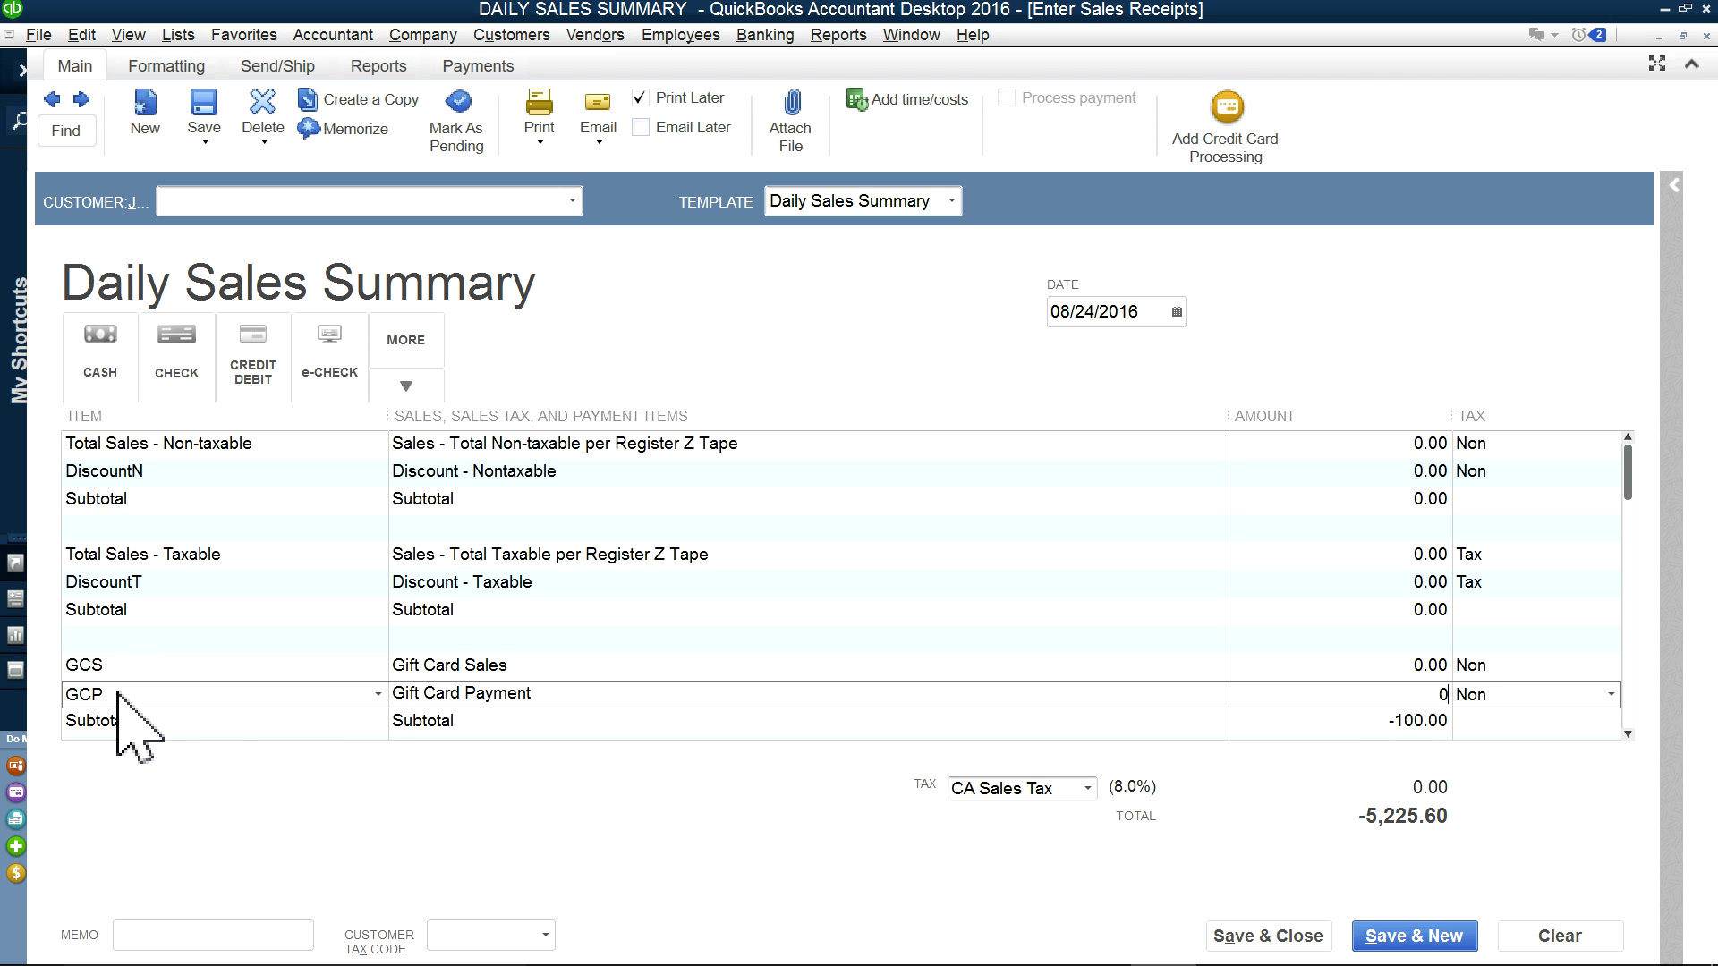
{"action": "key", "text": "Tab"}
{"action": "key", "text": "Tab"}
Step: Replace the MasterCard payment item with Cash and keep Check as the item on the line below
{"action": "scroll", "coordinate": [1297, 716], "scroll_direction": "down", "scroll_amount": 2}
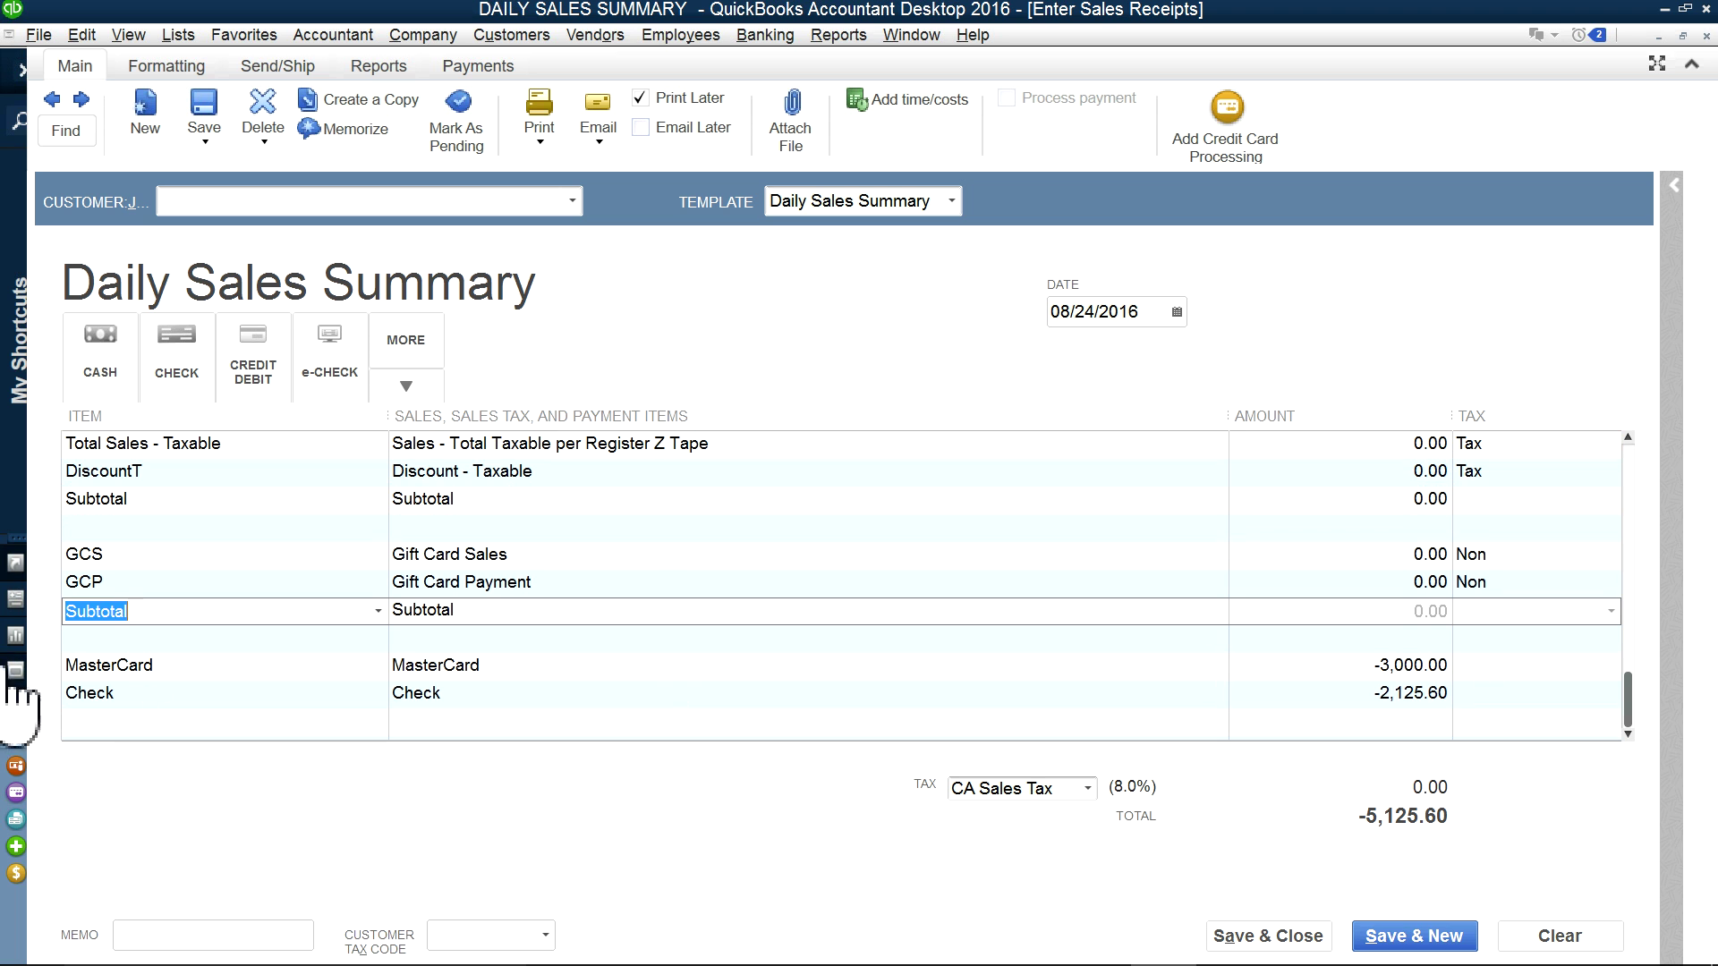
{"action": "left_click", "coordinate": [1371, 671]}
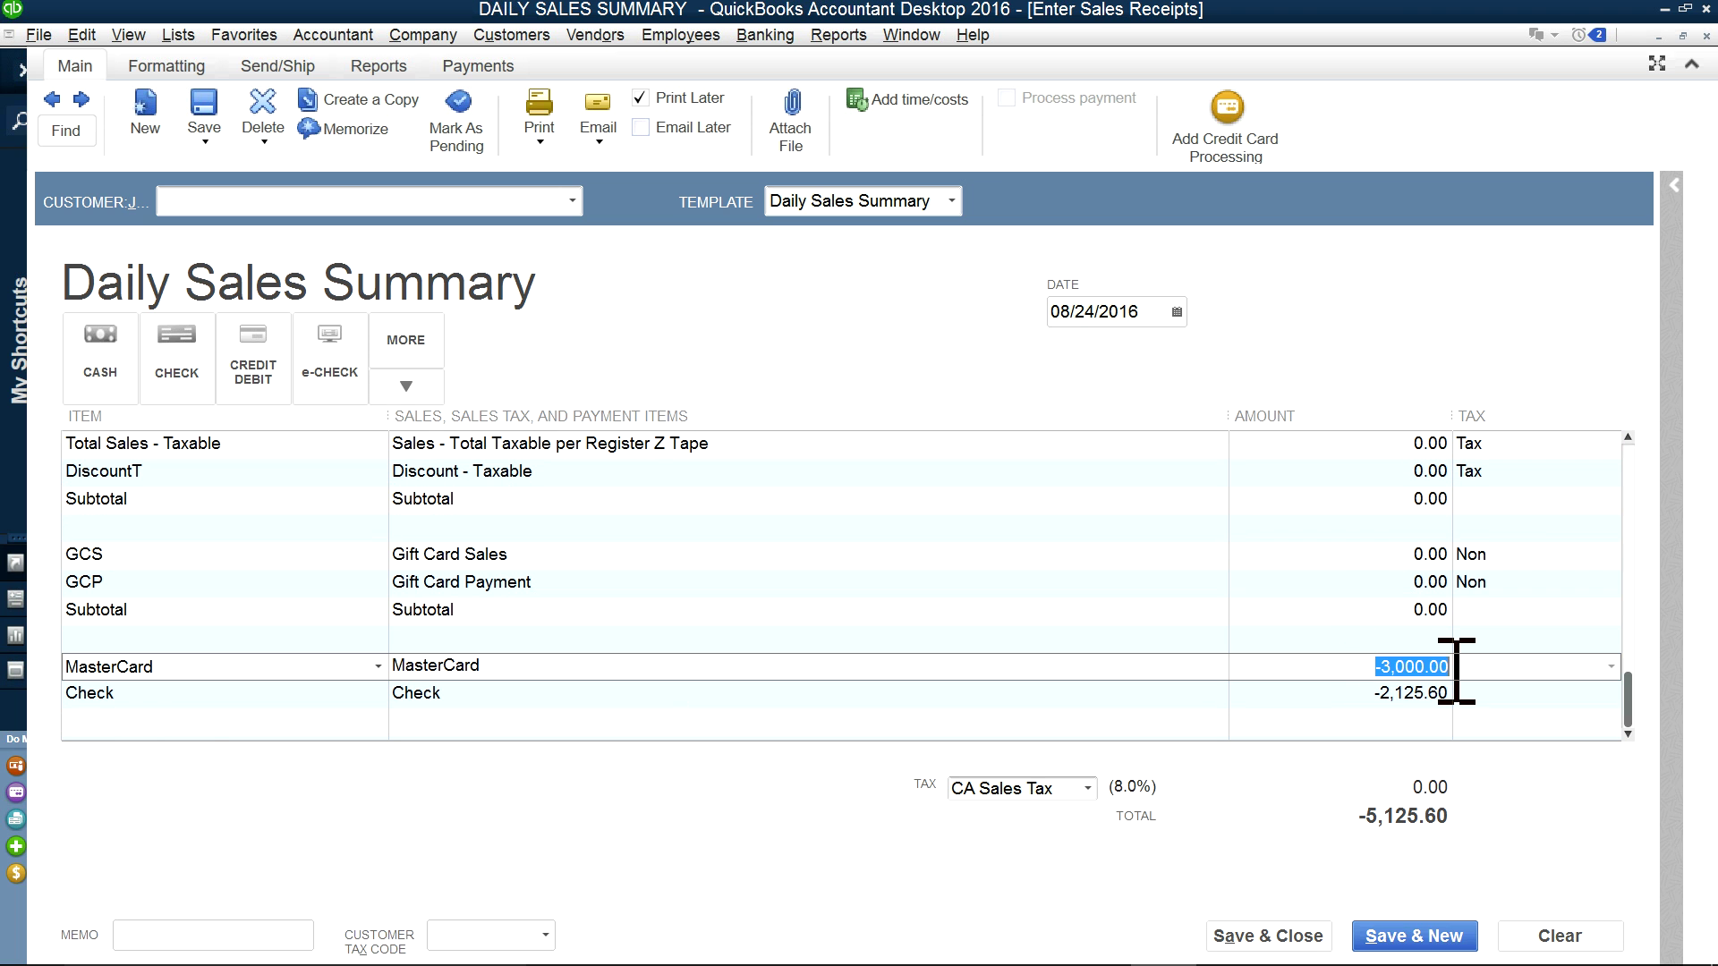
{"action": "left_click", "coordinate": [179, 671]}
{"action": "left_click", "coordinate": [378, 669]}
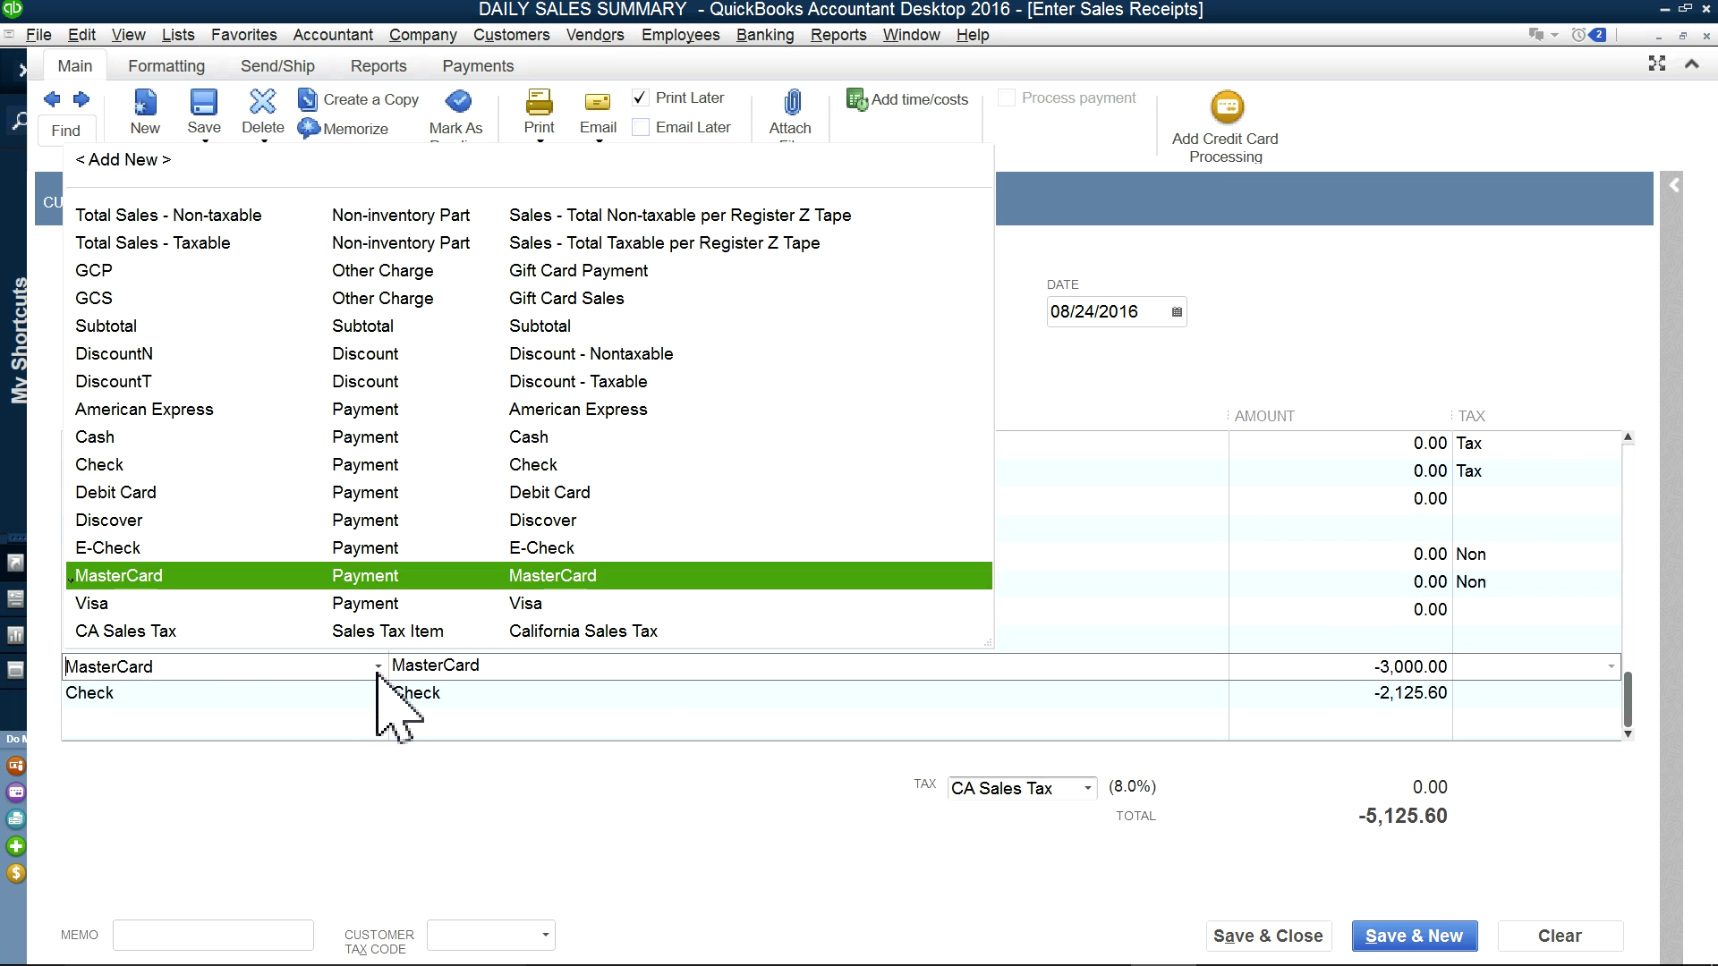
{"action": "left_click", "coordinate": [167, 438]}
{"action": "left_click", "coordinate": [165, 695]}
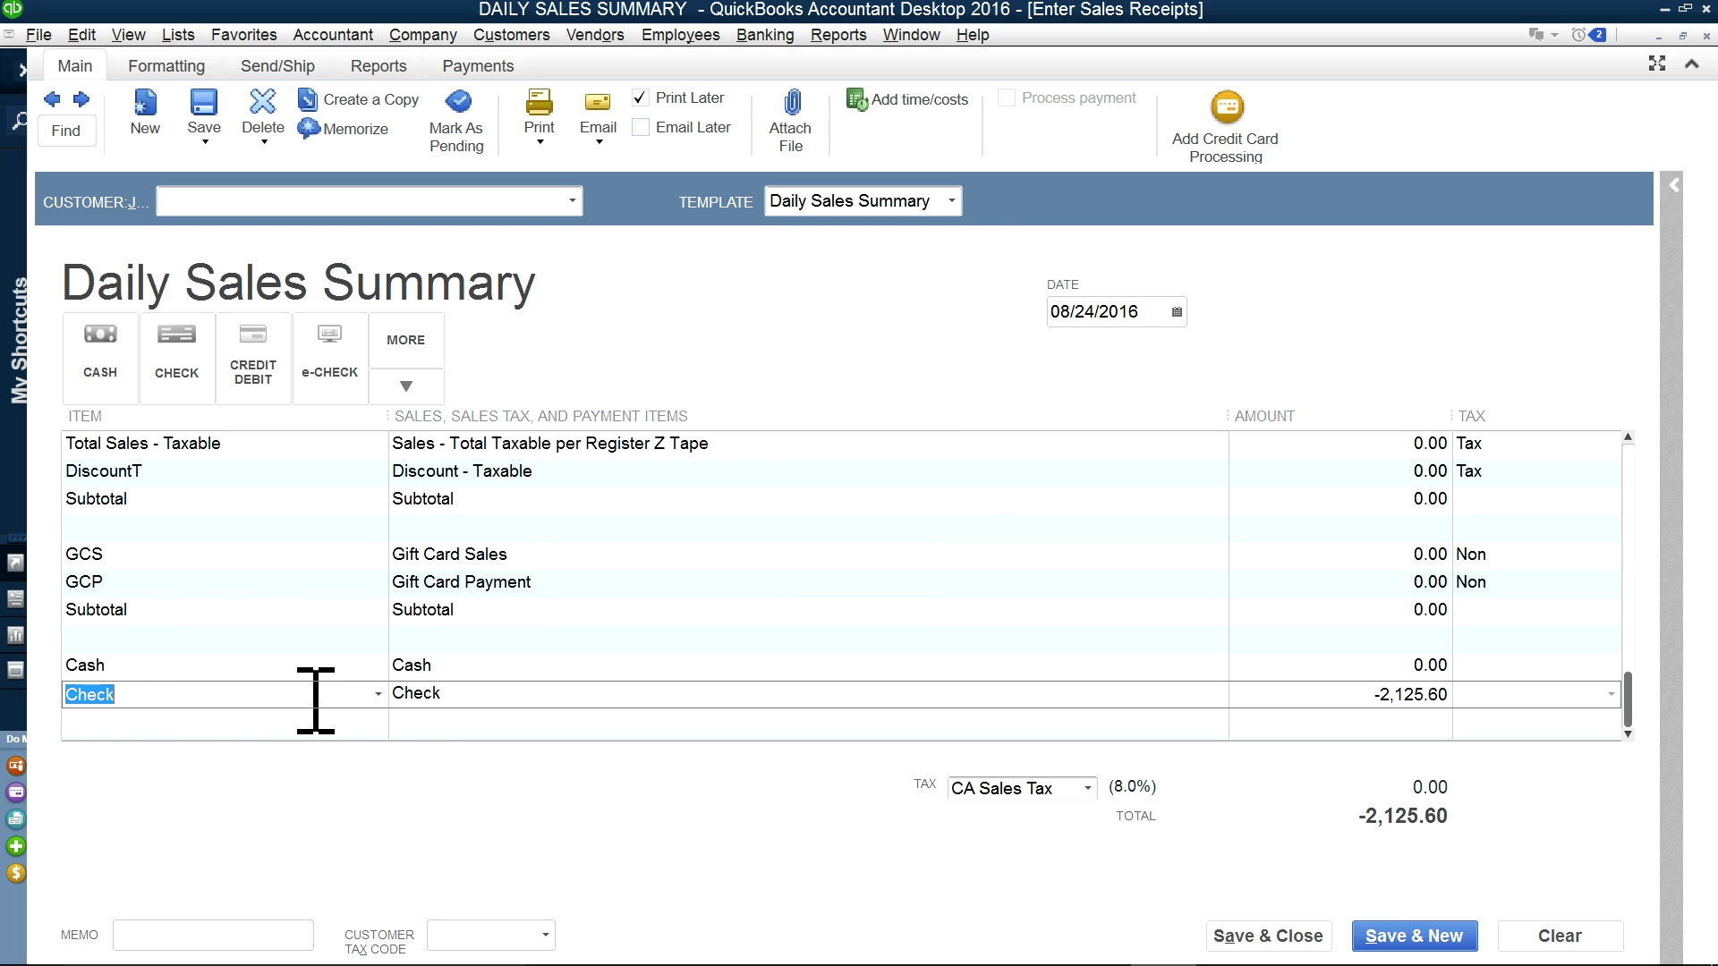
{"action": "left_click", "coordinate": [378, 694]}
{"action": "left_click", "coordinate": [143, 494]}
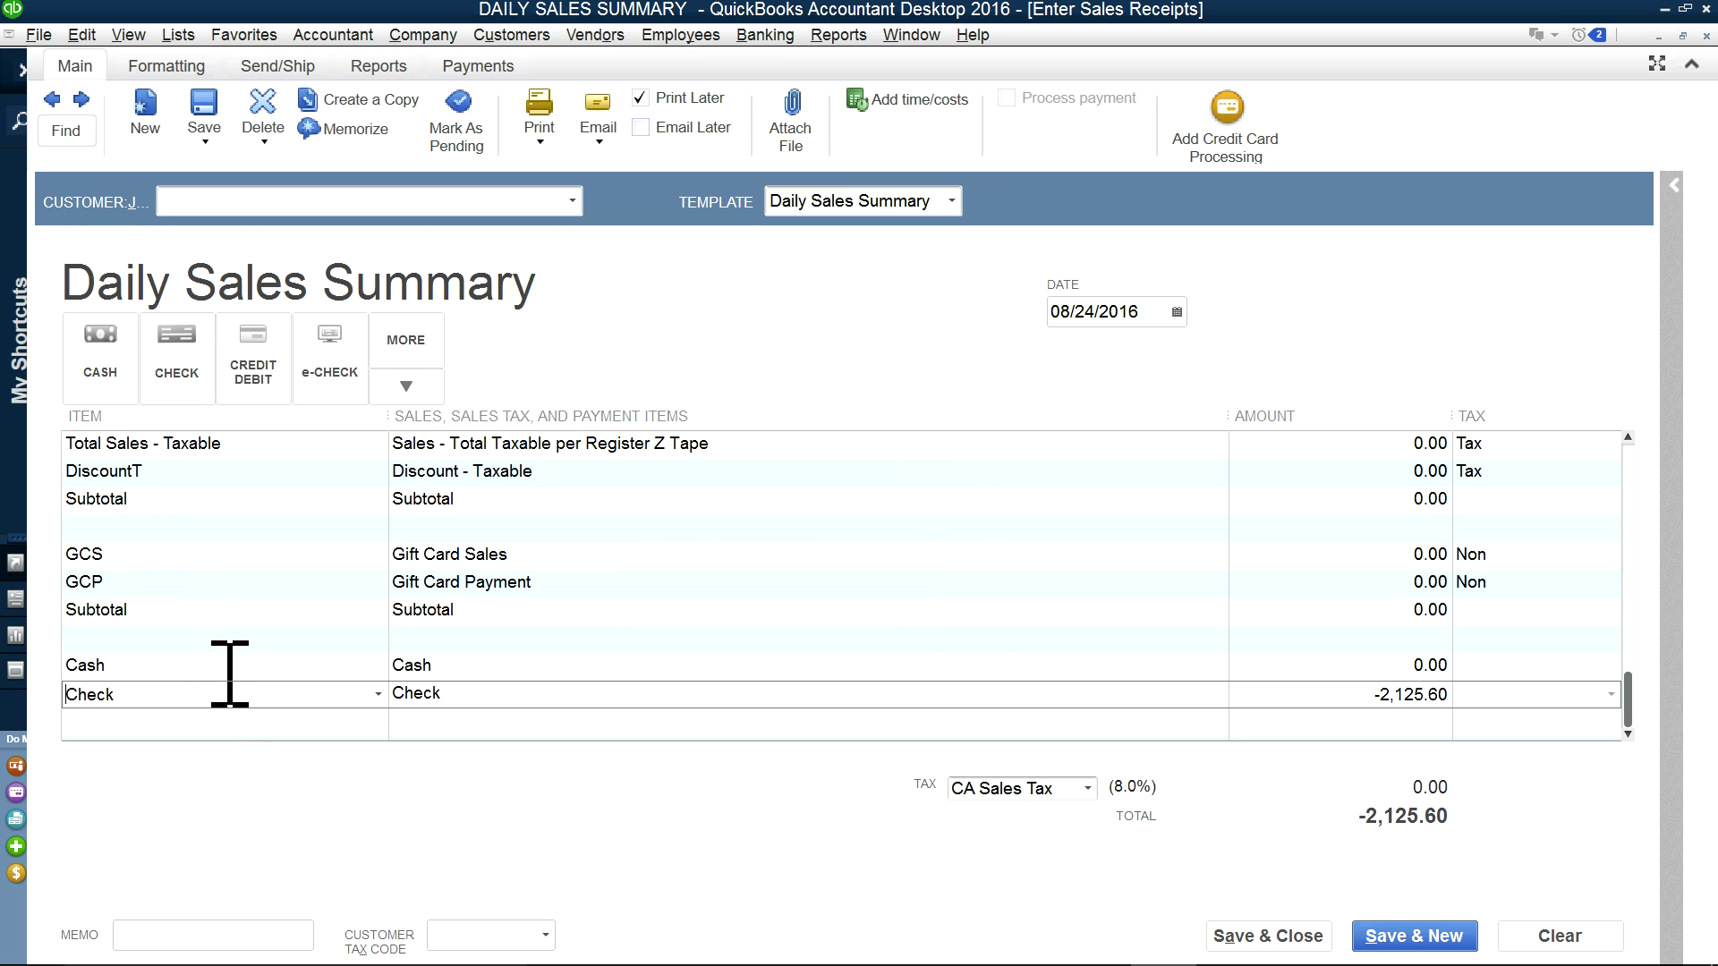
Step: Add the Debit Card and Discover payment items on the lines below Check
{"action": "left_click", "coordinate": [225, 722]}
{"action": "left_click", "coordinate": [378, 722]}
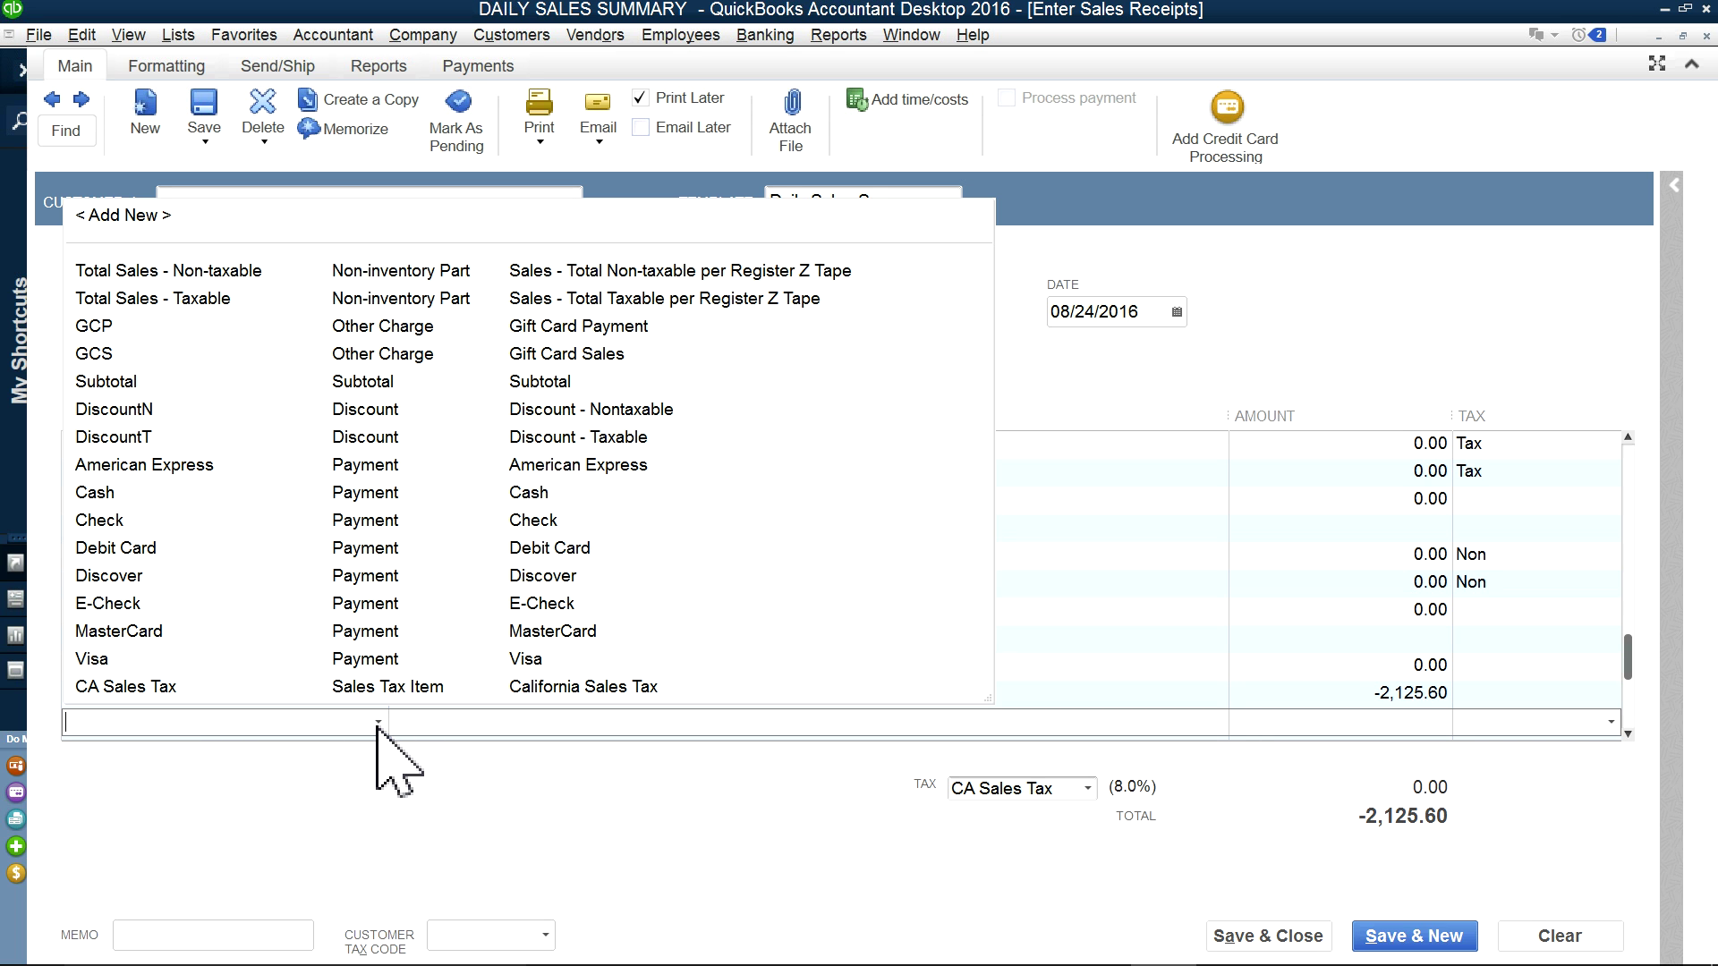
{"action": "left_click", "coordinate": [166, 548]}
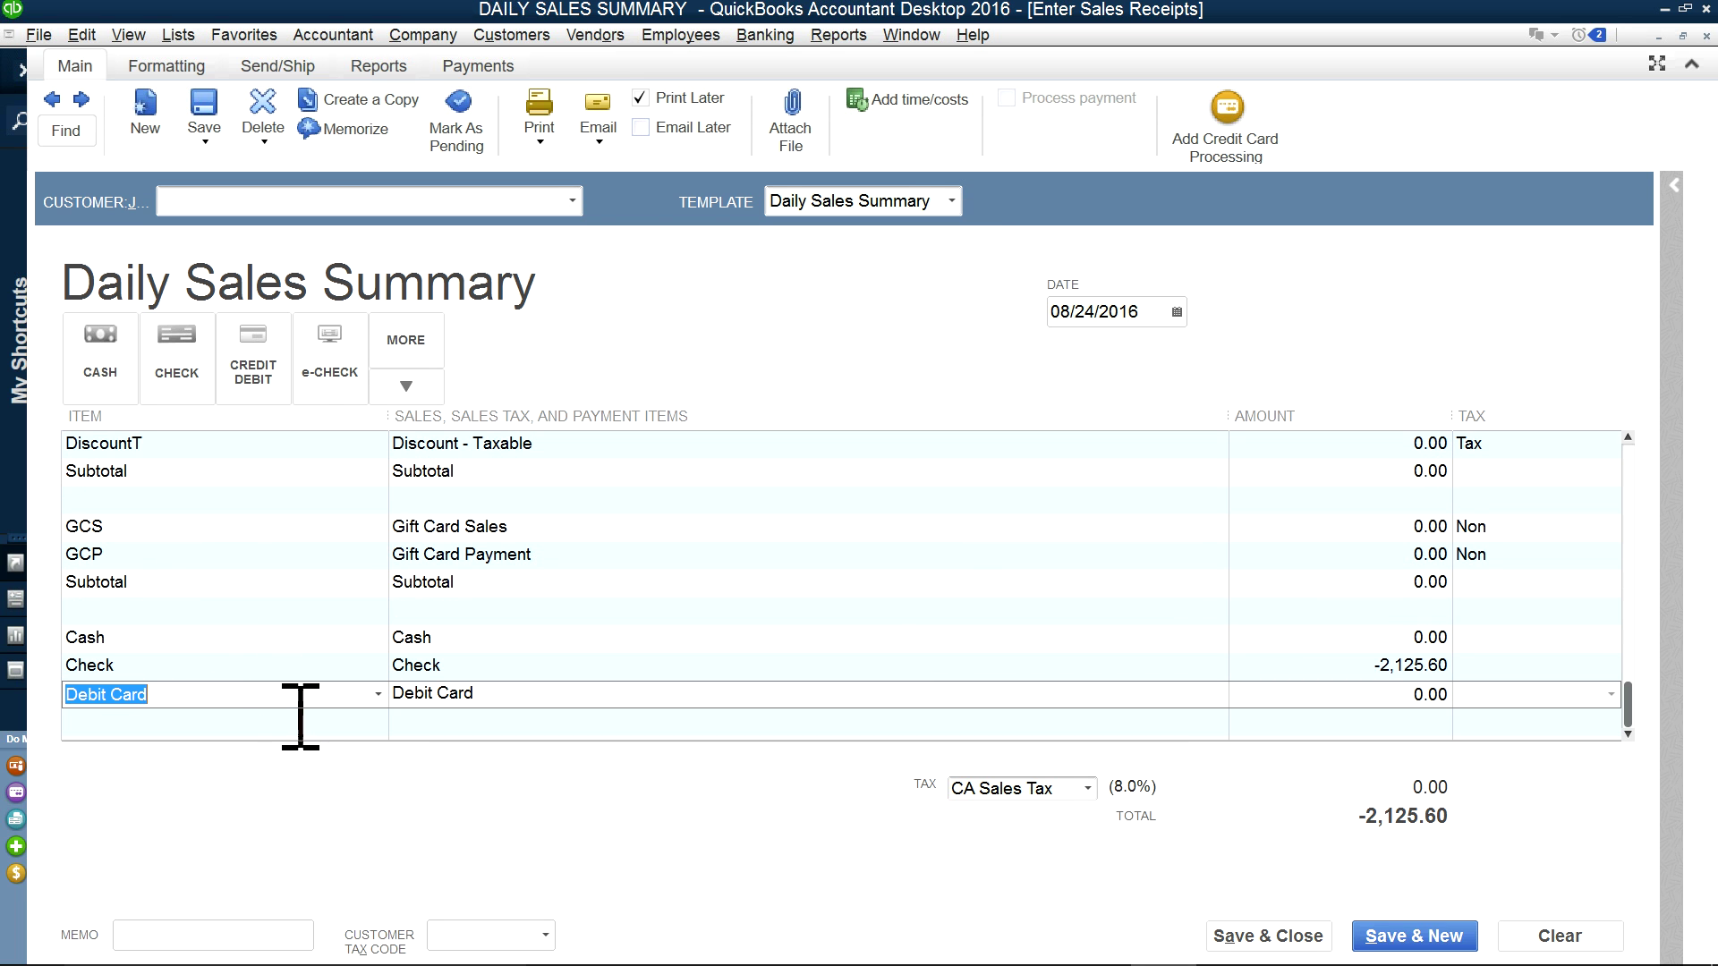
{"action": "left_click", "coordinate": [328, 722]}
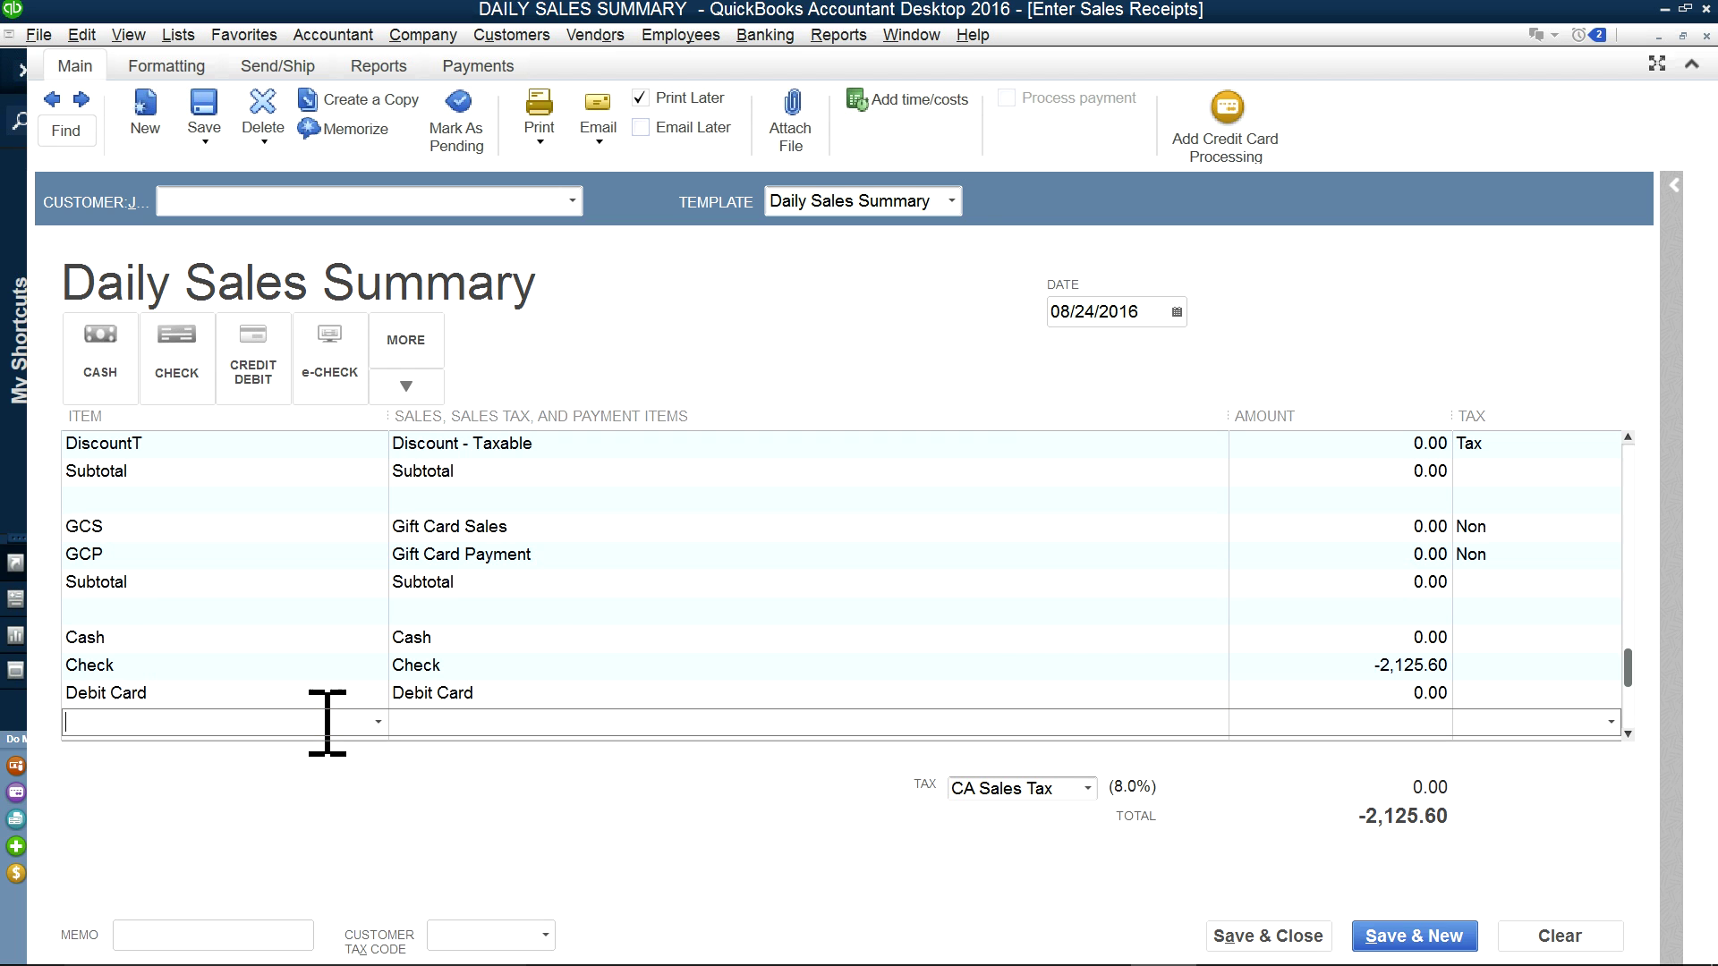
{"action": "left_click", "coordinate": [377, 722]}
{"action": "left_click", "coordinate": [175, 594]}
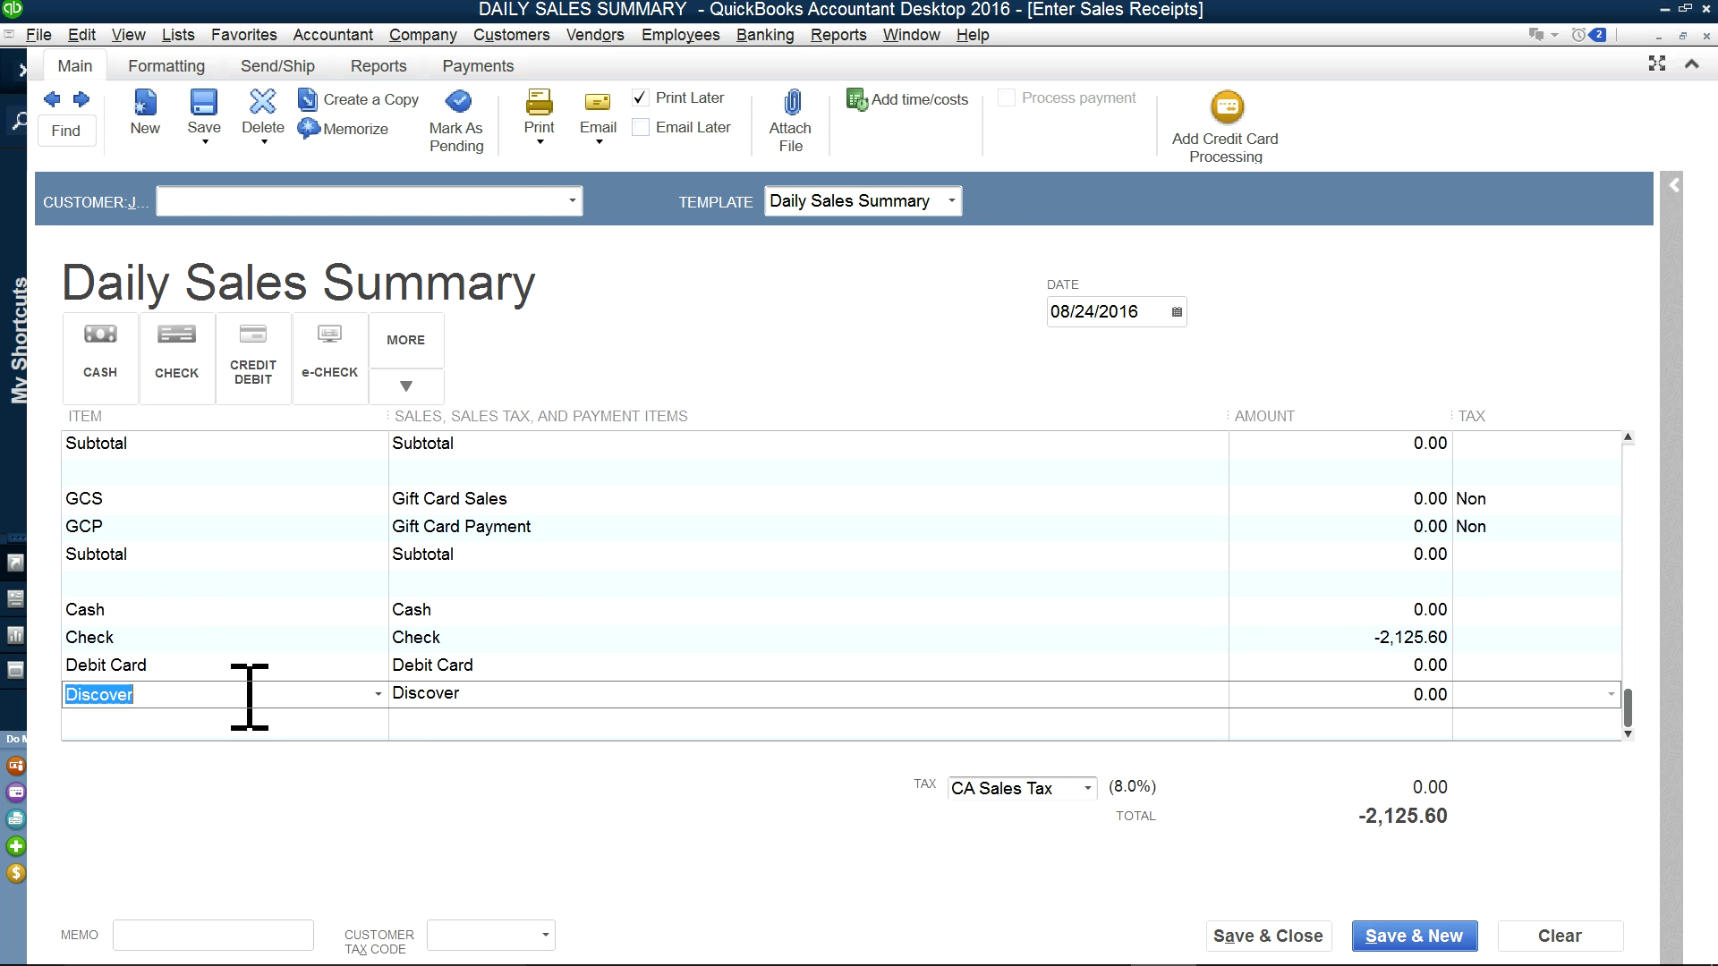
Step: Add the E-Check and MasterCard payment items on the lines below Discover
{"action": "left_click", "coordinate": [371, 723]}
{"action": "left_click", "coordinate": [381, 724]}
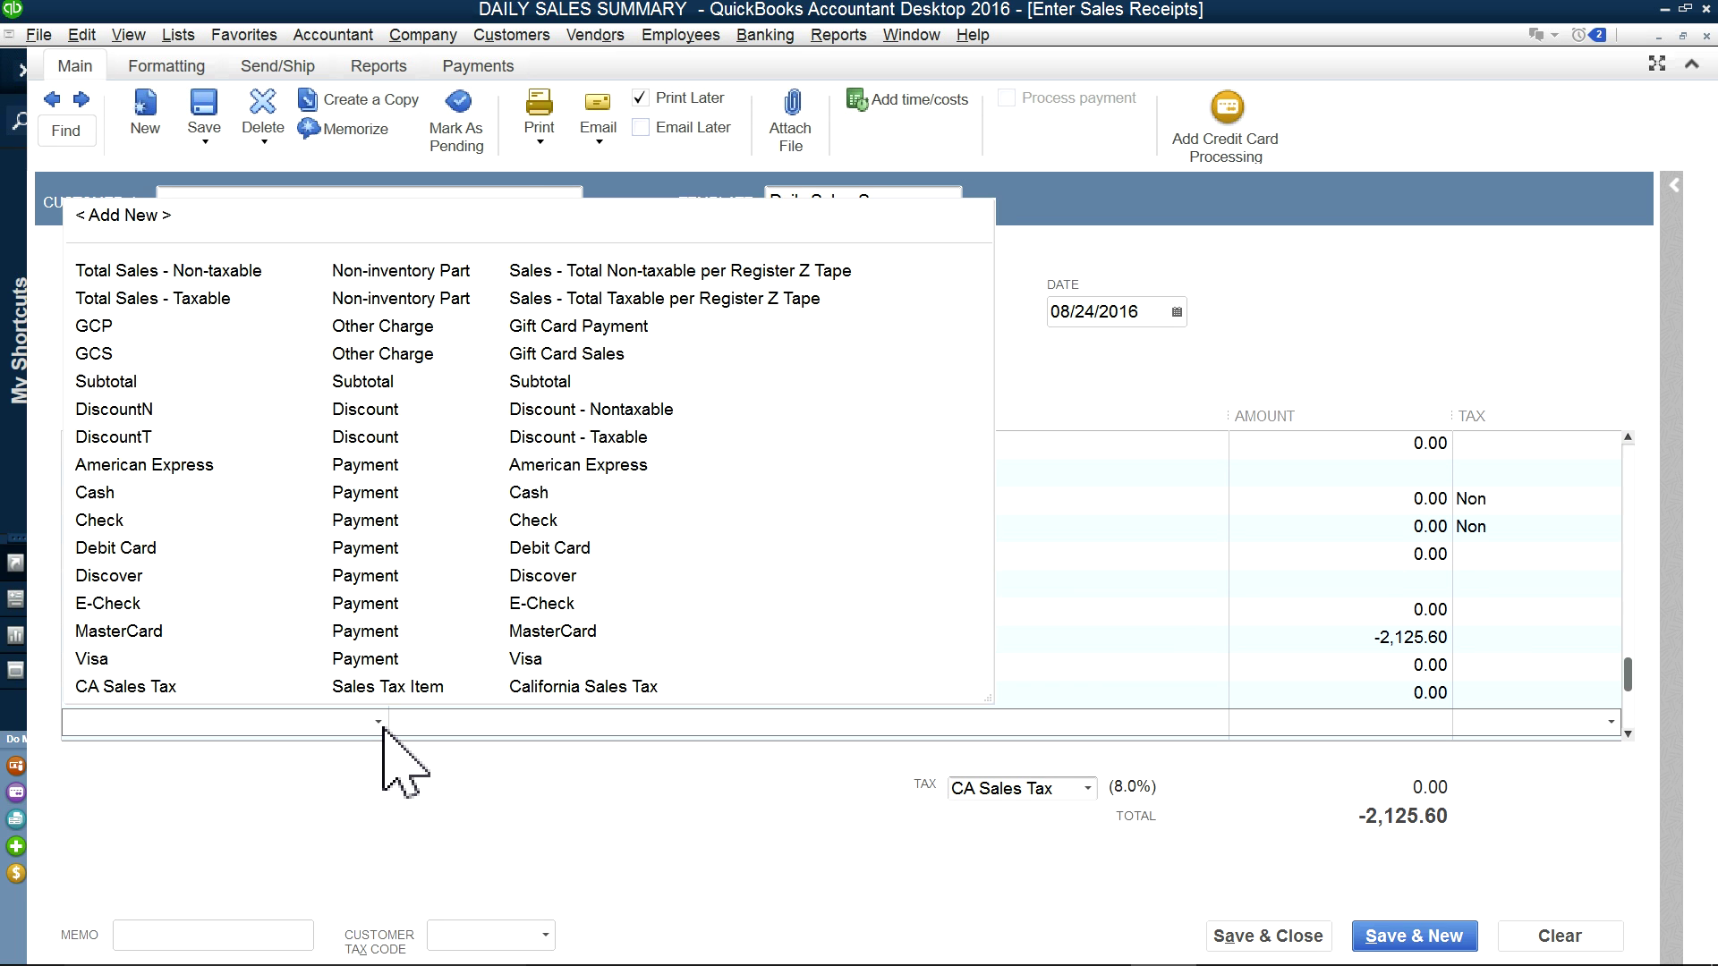
{"action": "left_click", "coordinate": [117, 605]}
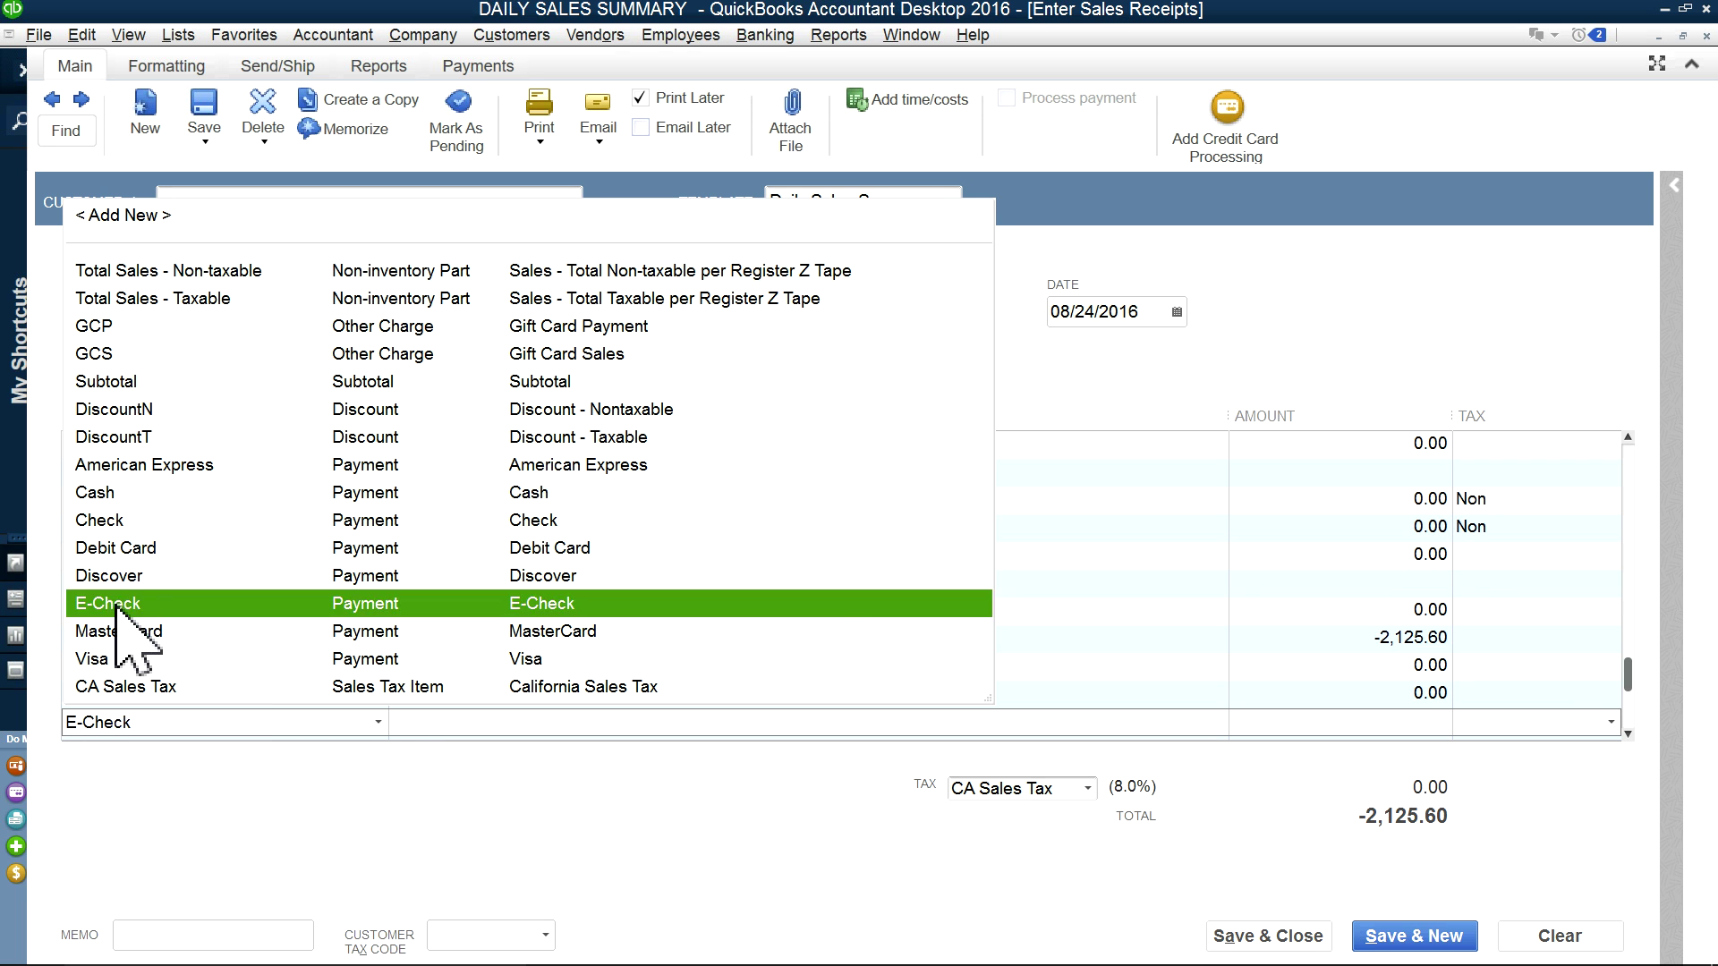
{"action": "left_click", "coordinate": [284, 722]}
{"action": "left_click", "coordinate": [378, 722]}
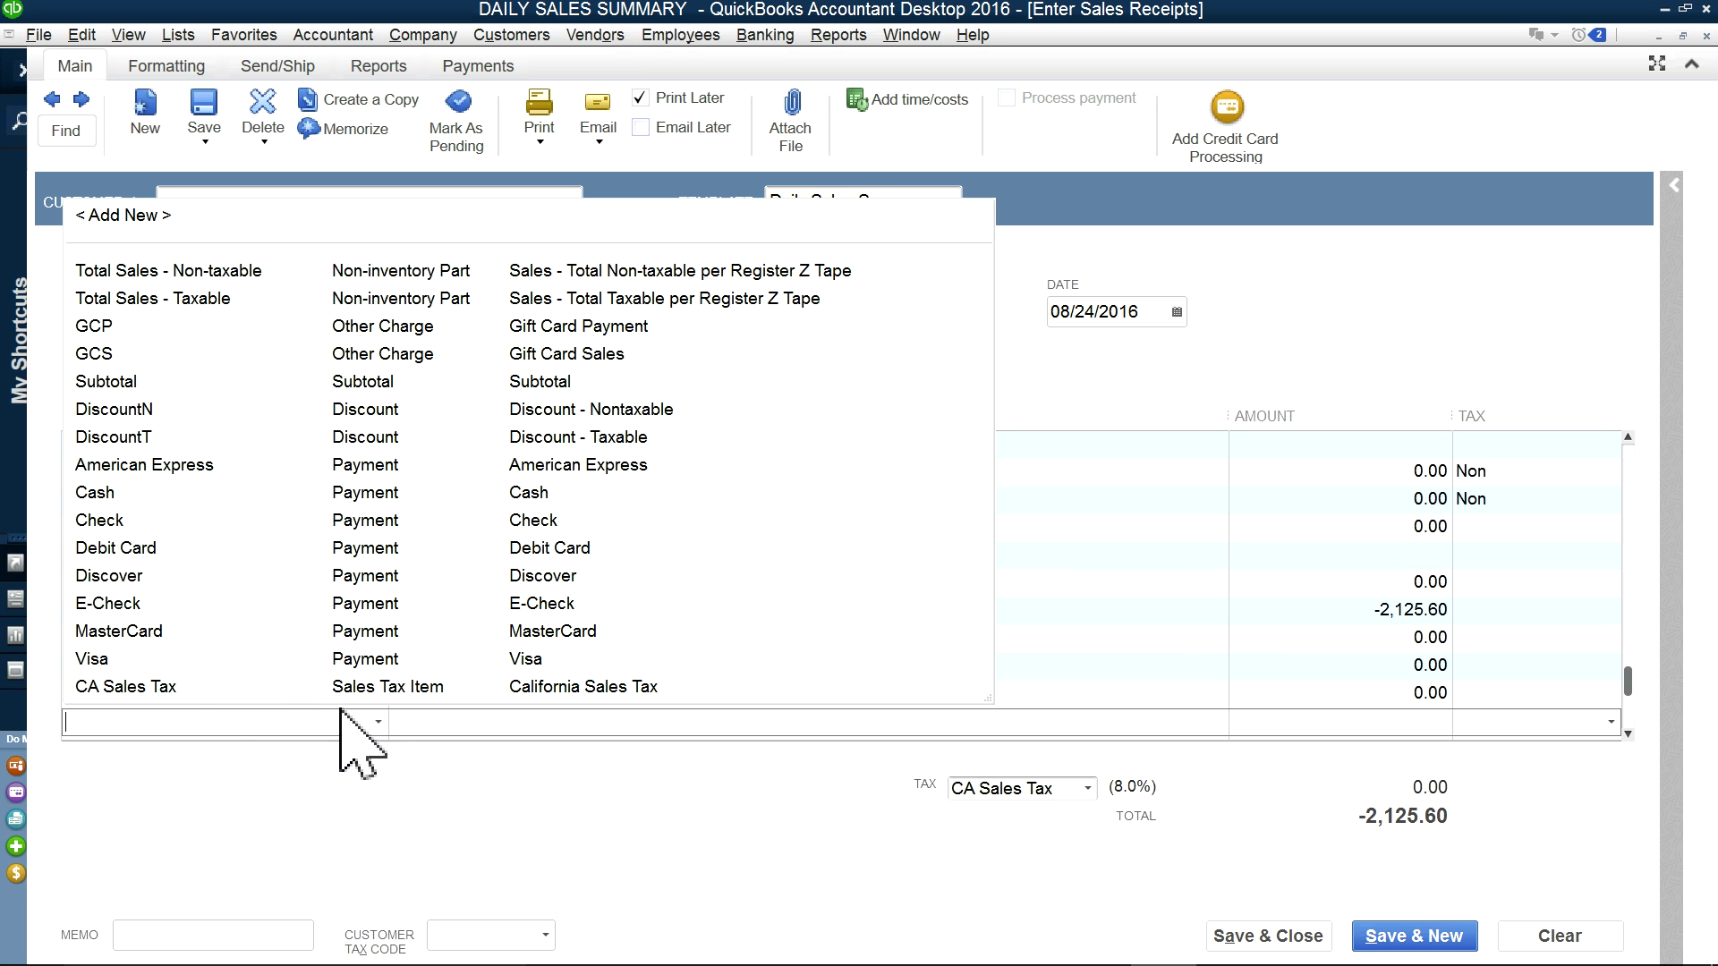
{"action": "left_click", "coordinate": [119, 630]}
Step: Add the Visa and American Express payment items on the lines below MasterCard
{"action": "left_click", "coordinate": [239, 723]}
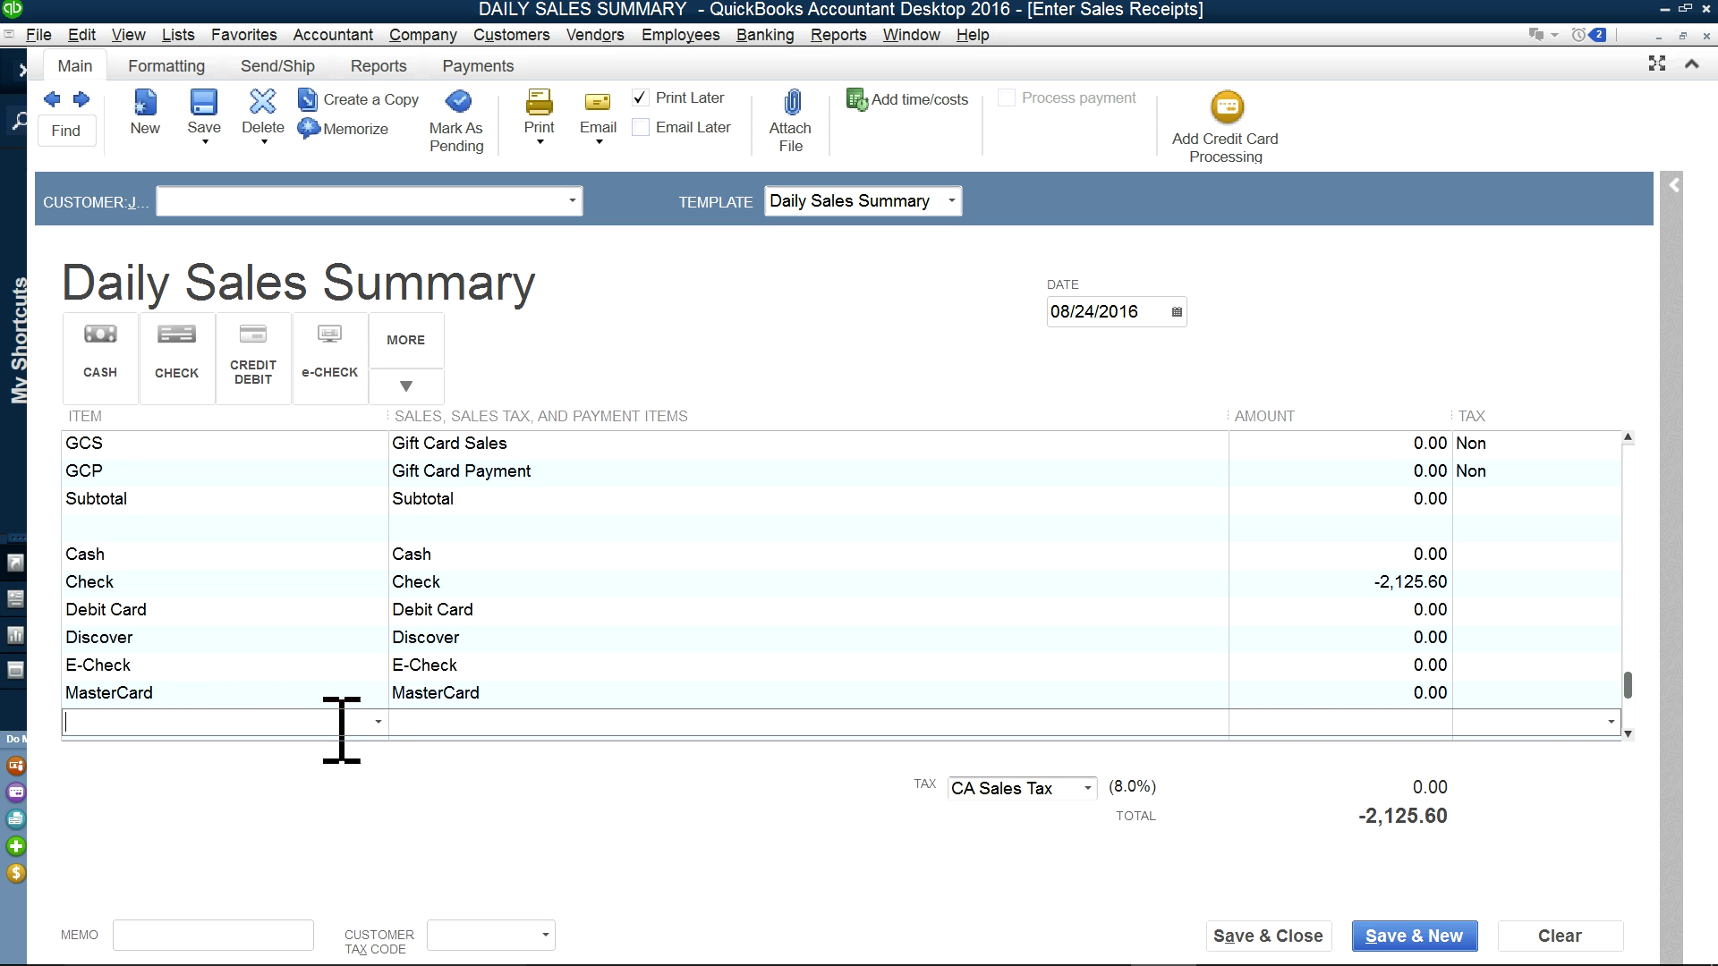
{"action": "left_click", "coordinate": [378, 723]}
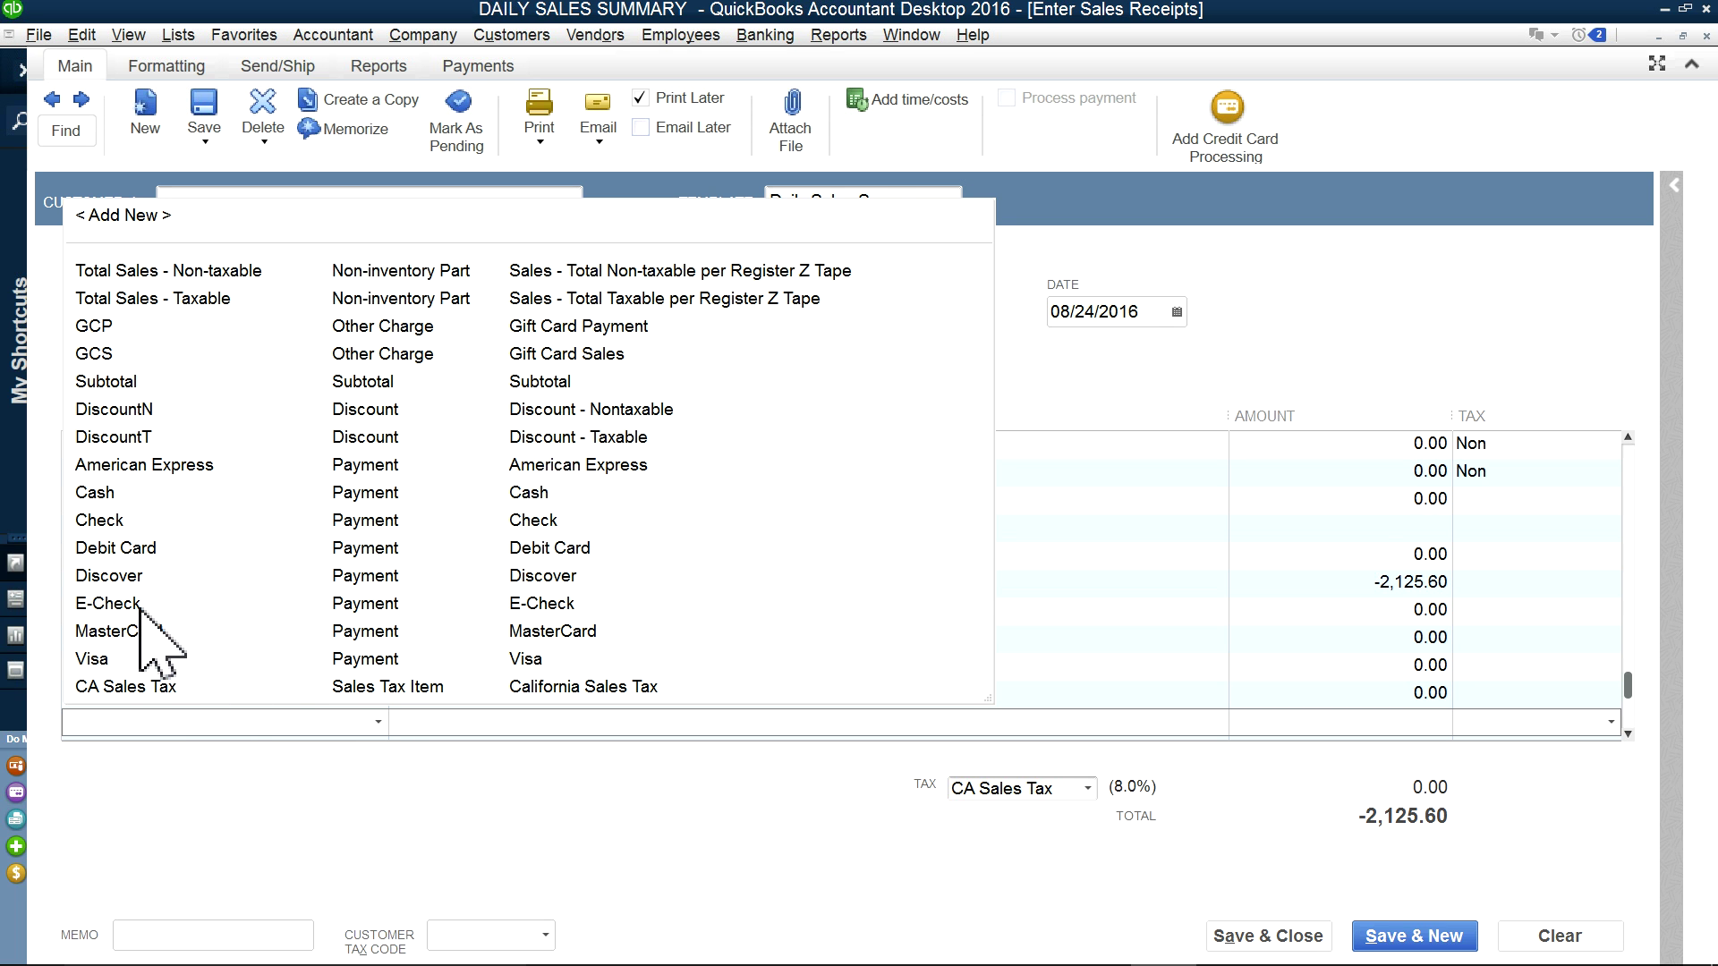
{"action": "left_click", "coordinate": [127, 659]}
{"action": "left_click", "coordinate": [281, 723]}
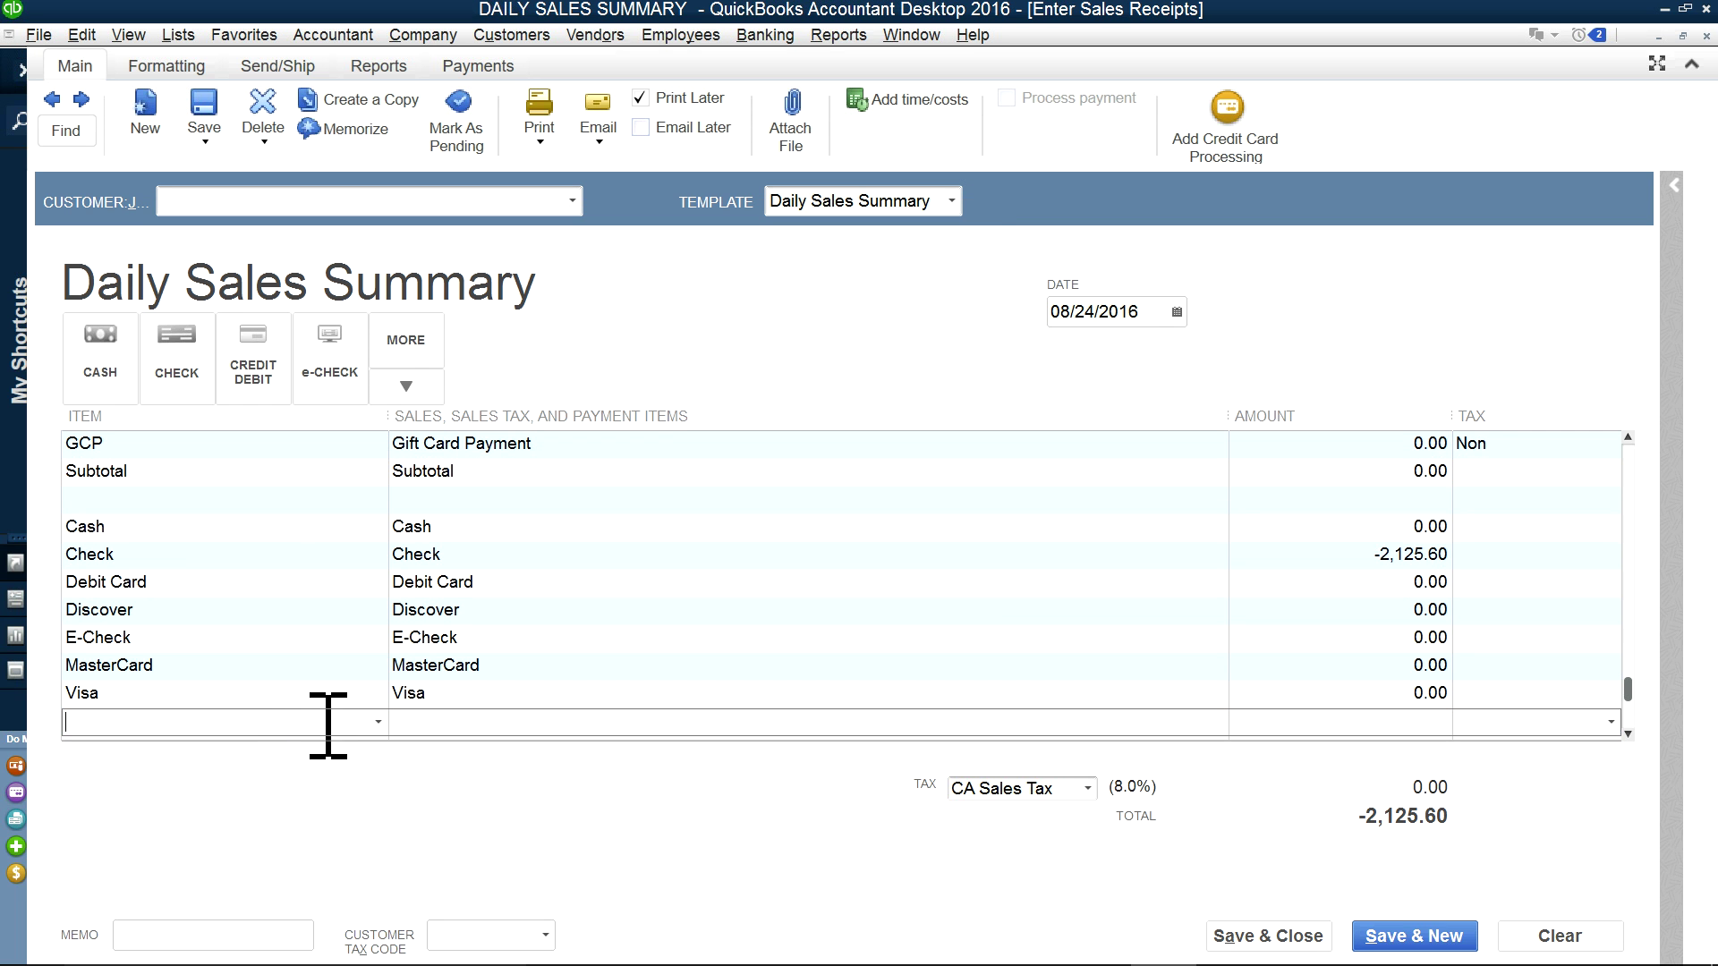
{"action": "left_click", "coordinate": [378, 722]}
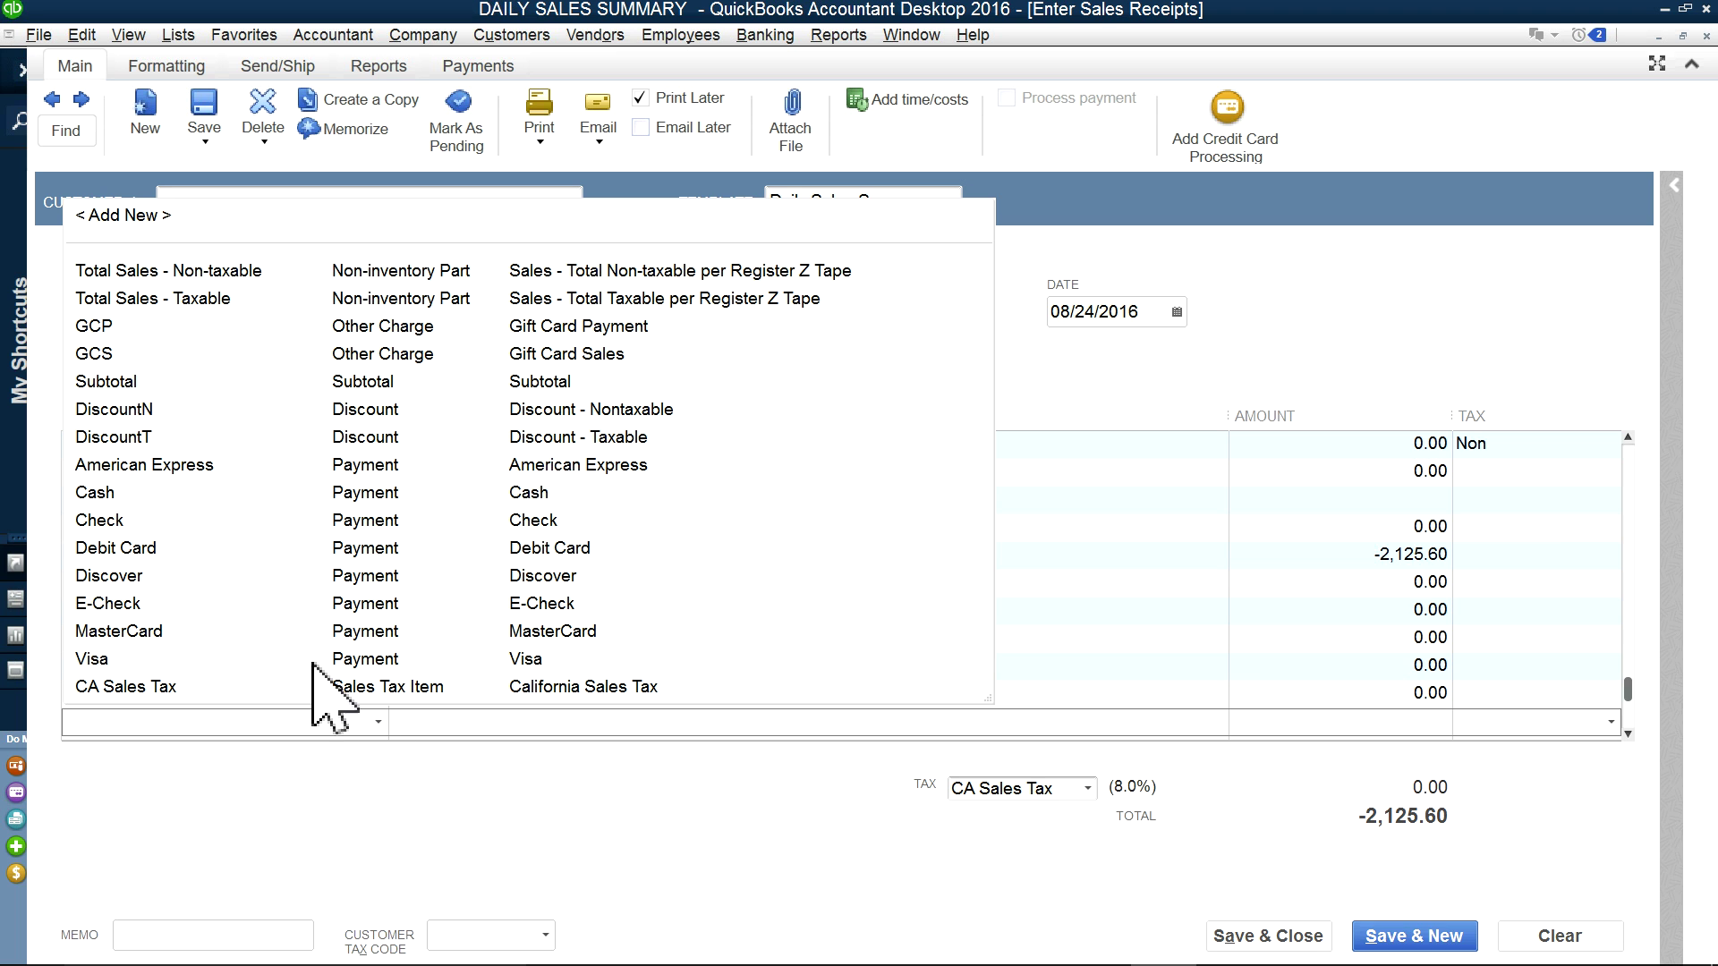
{"action": "left_click", "coordinate": [176, 464]}
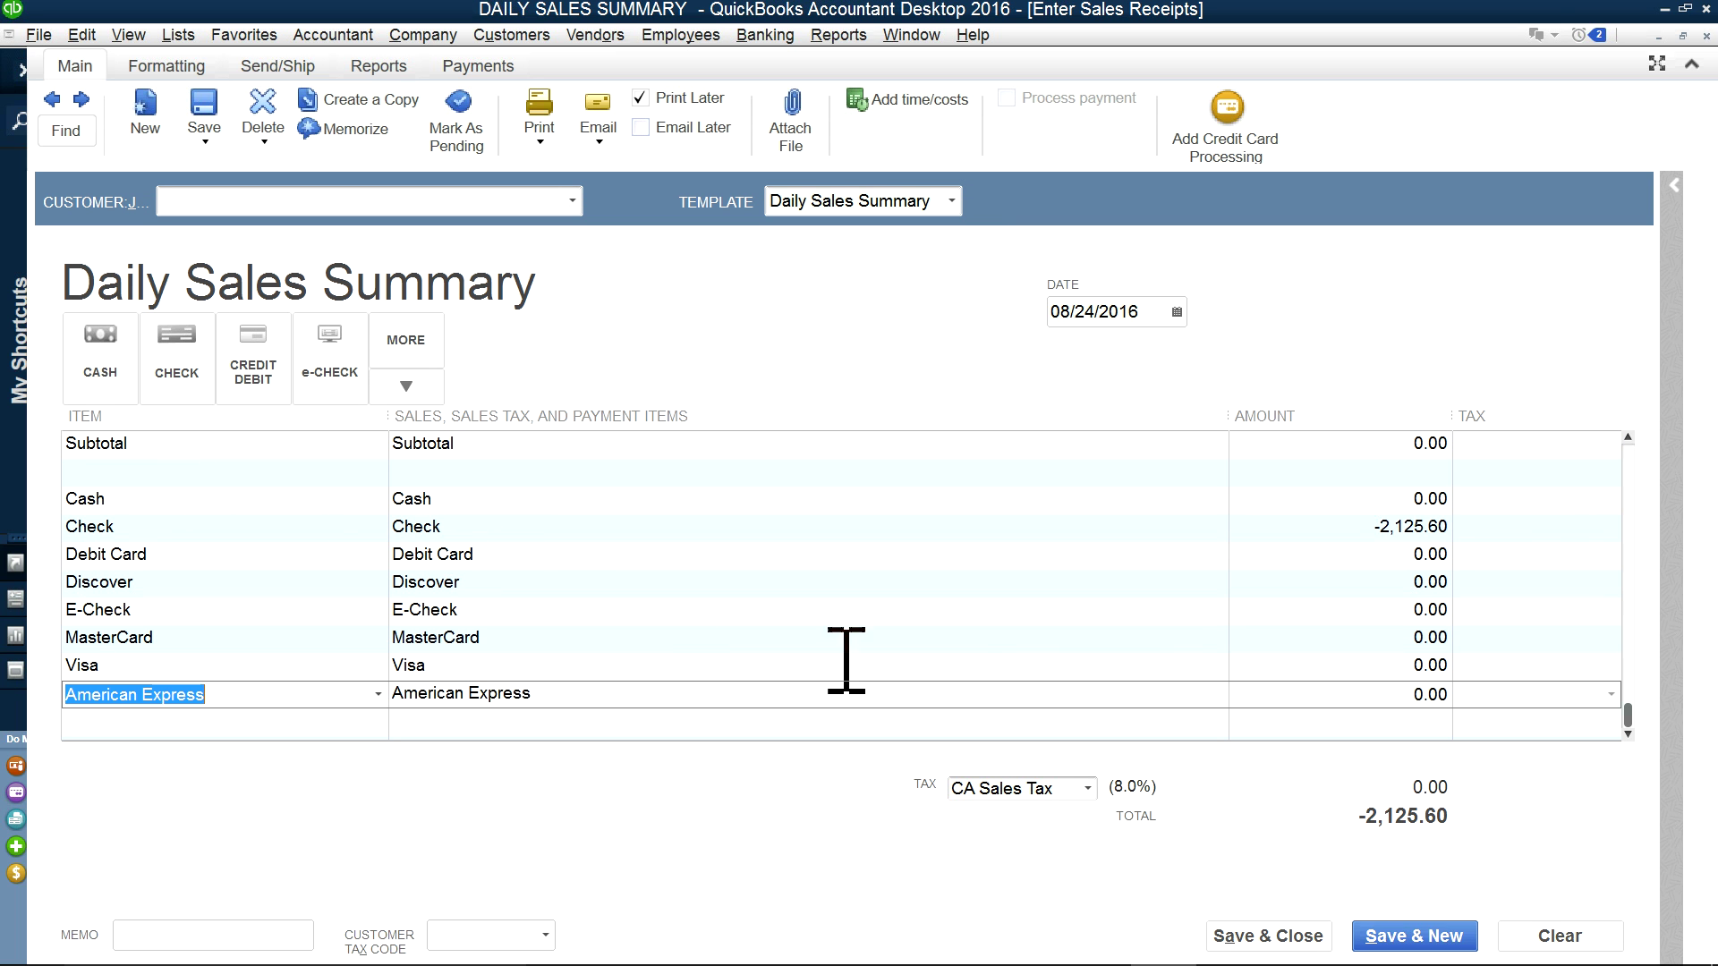
Step: Set the Check payment line's amount to 0
{"action": "left_click", "coordinate": [1357, 535]}
{"action": "type", "text": "0"}
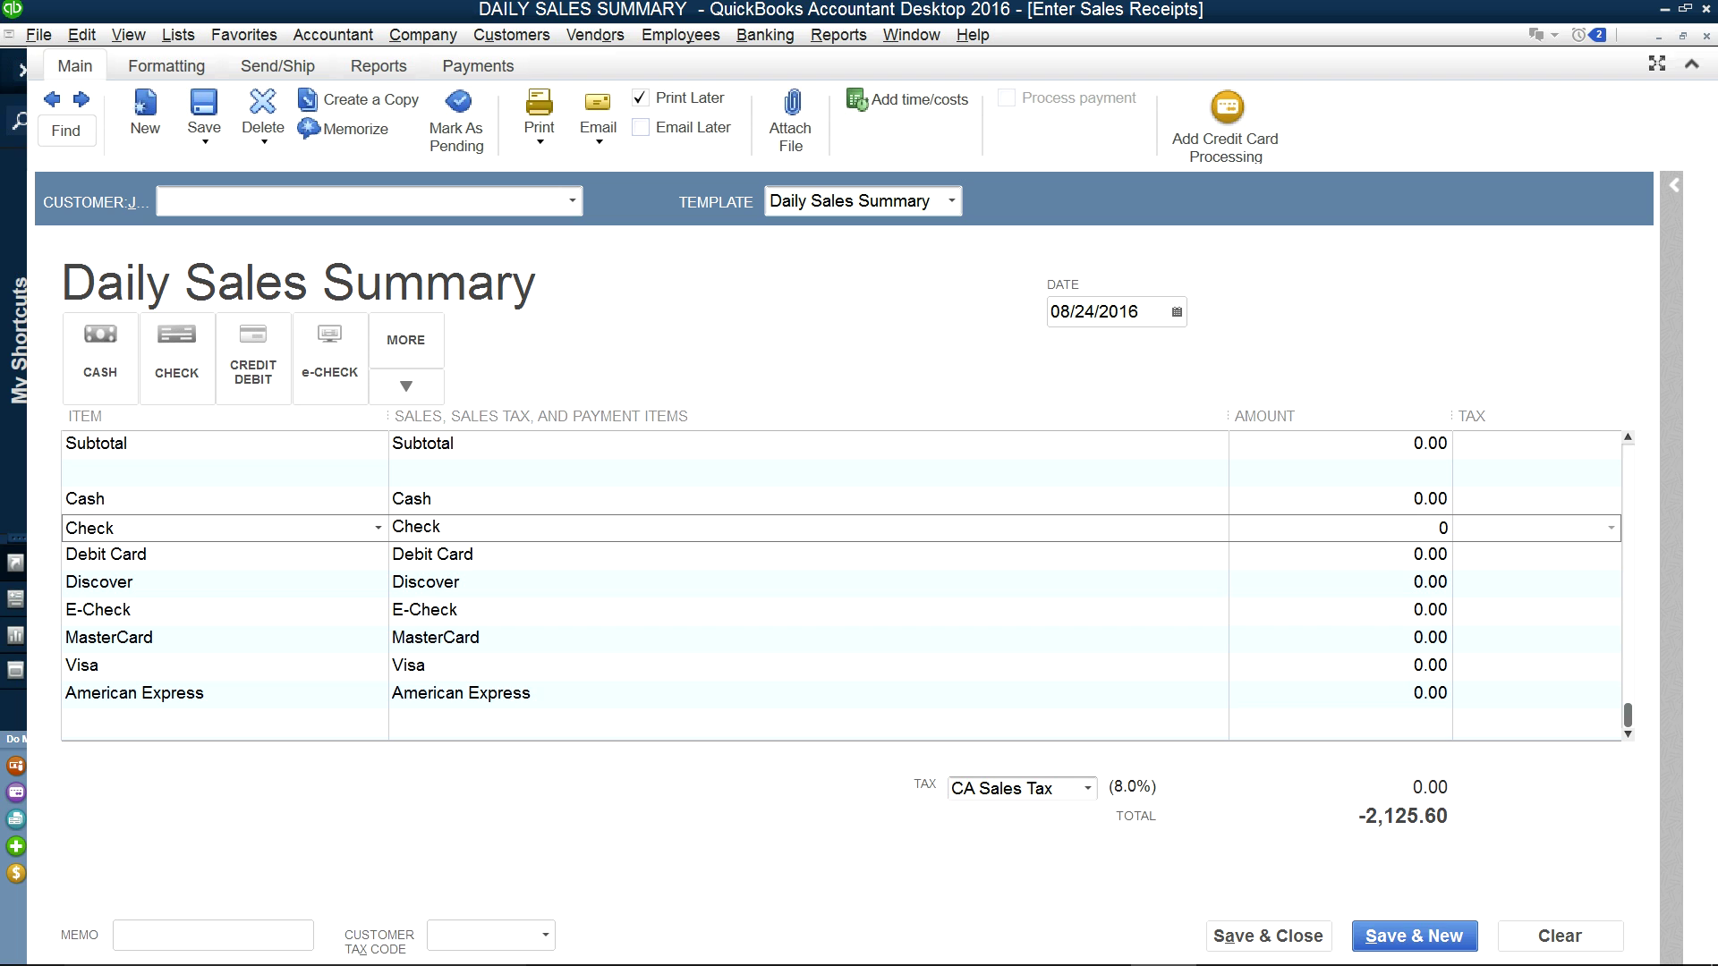
{"action": "left_click", "coordinate": [1325, 611]}
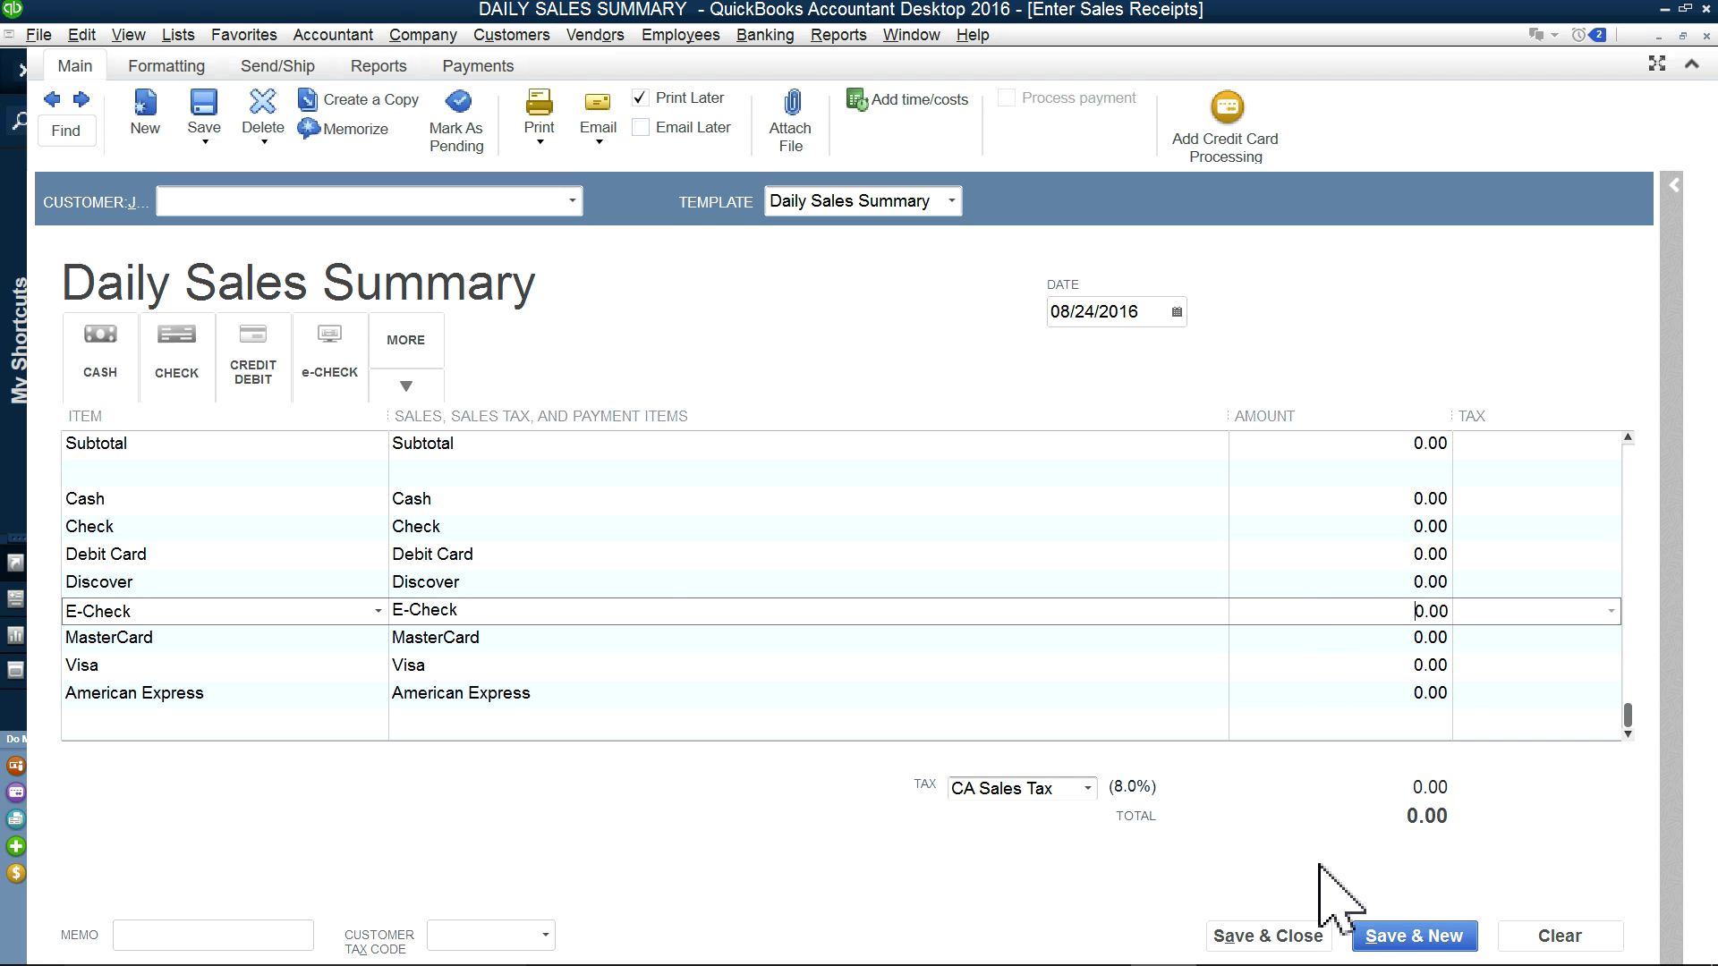
Step: Memorize the receipt as "Daily Sales Memorized List" with a Daily reminder, and close the receipt while recording it
{"action": "left_click", "coordinate": [345, 129]}
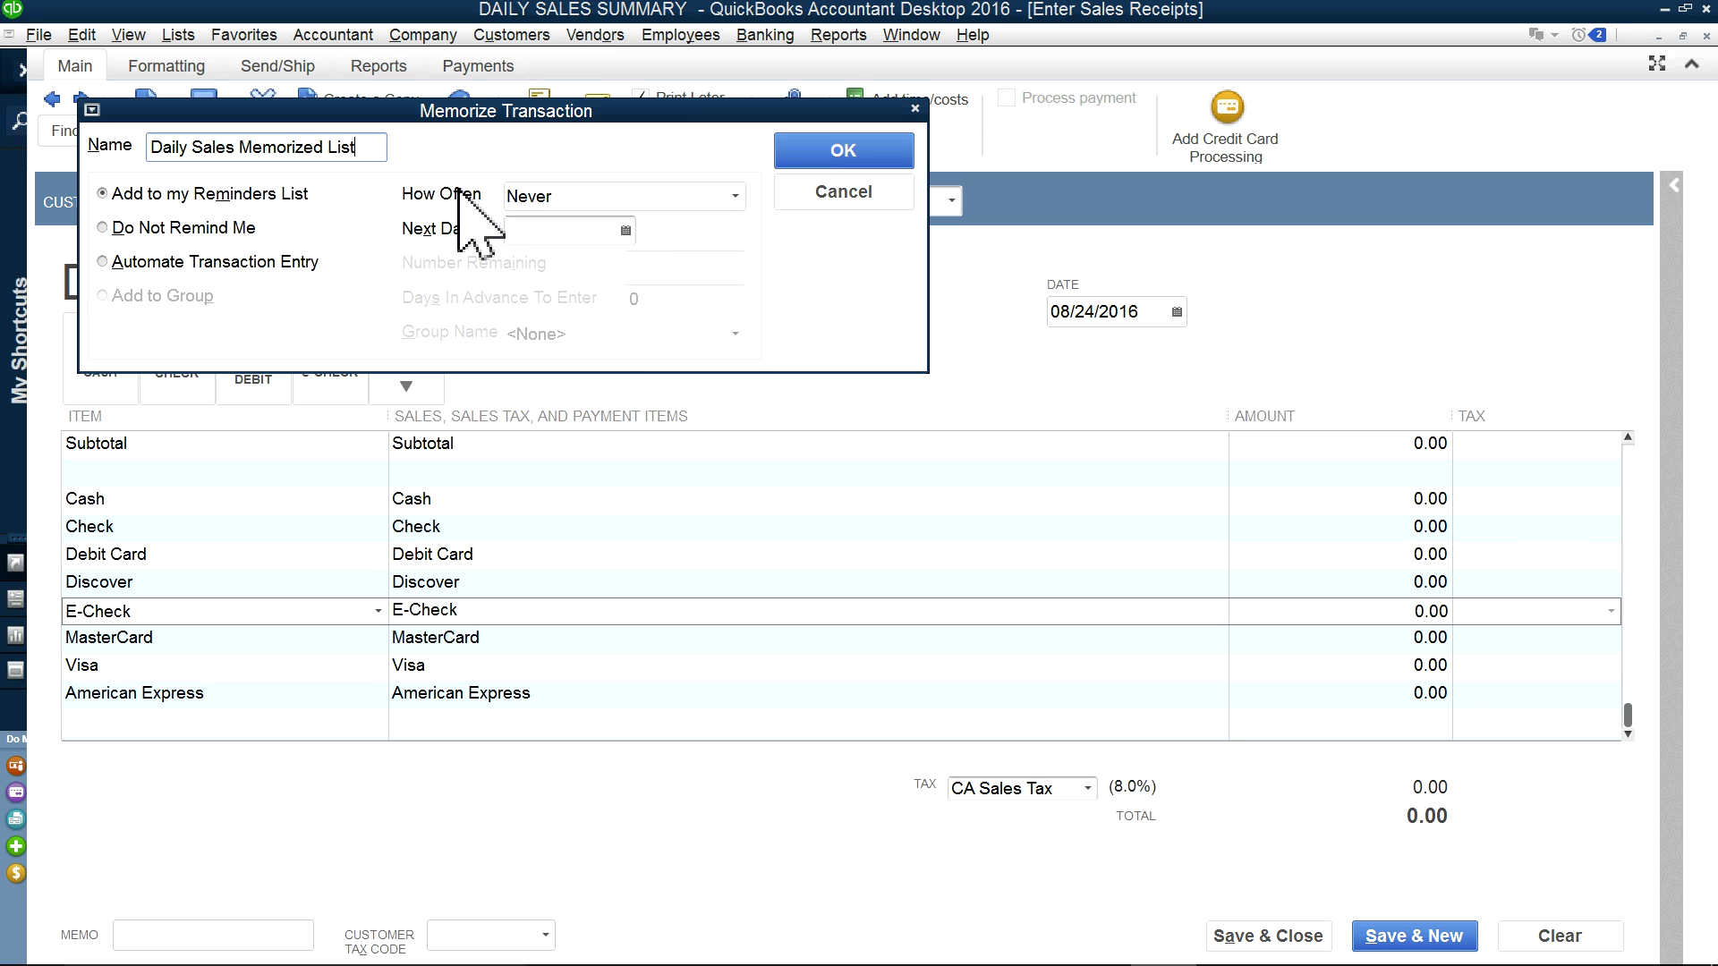
{"action": "left_click", "coordinate": [723, 197]}
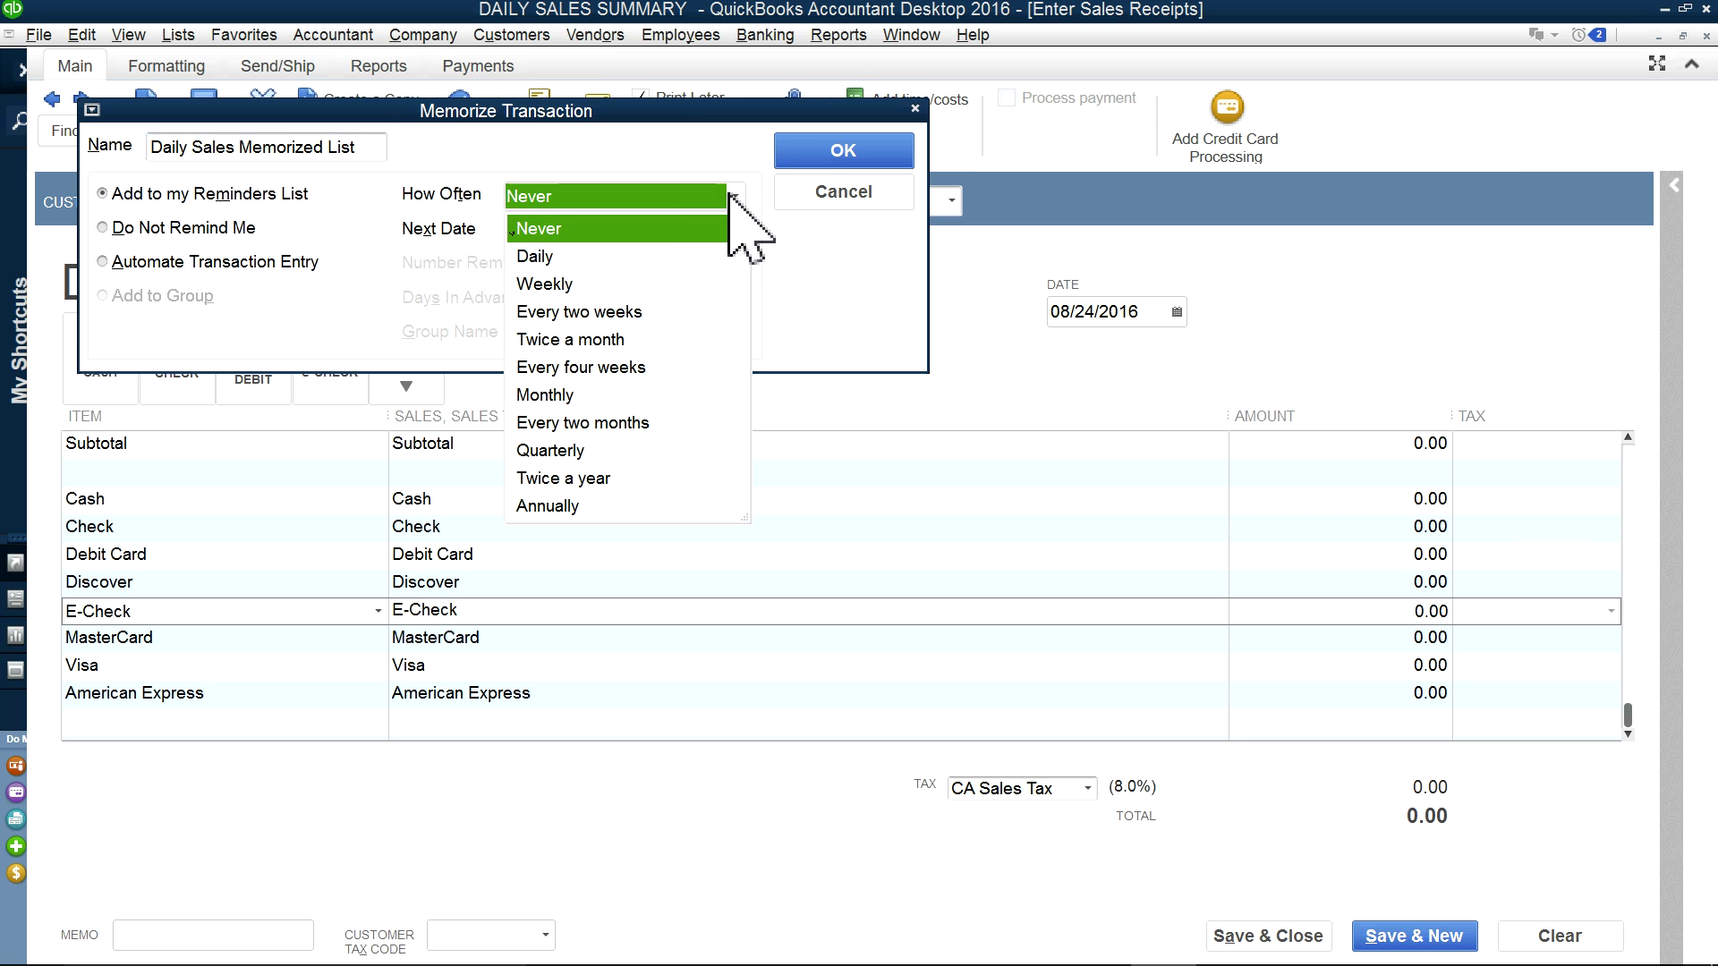
{"action": "left_click", "coordinate": [528, 256]}
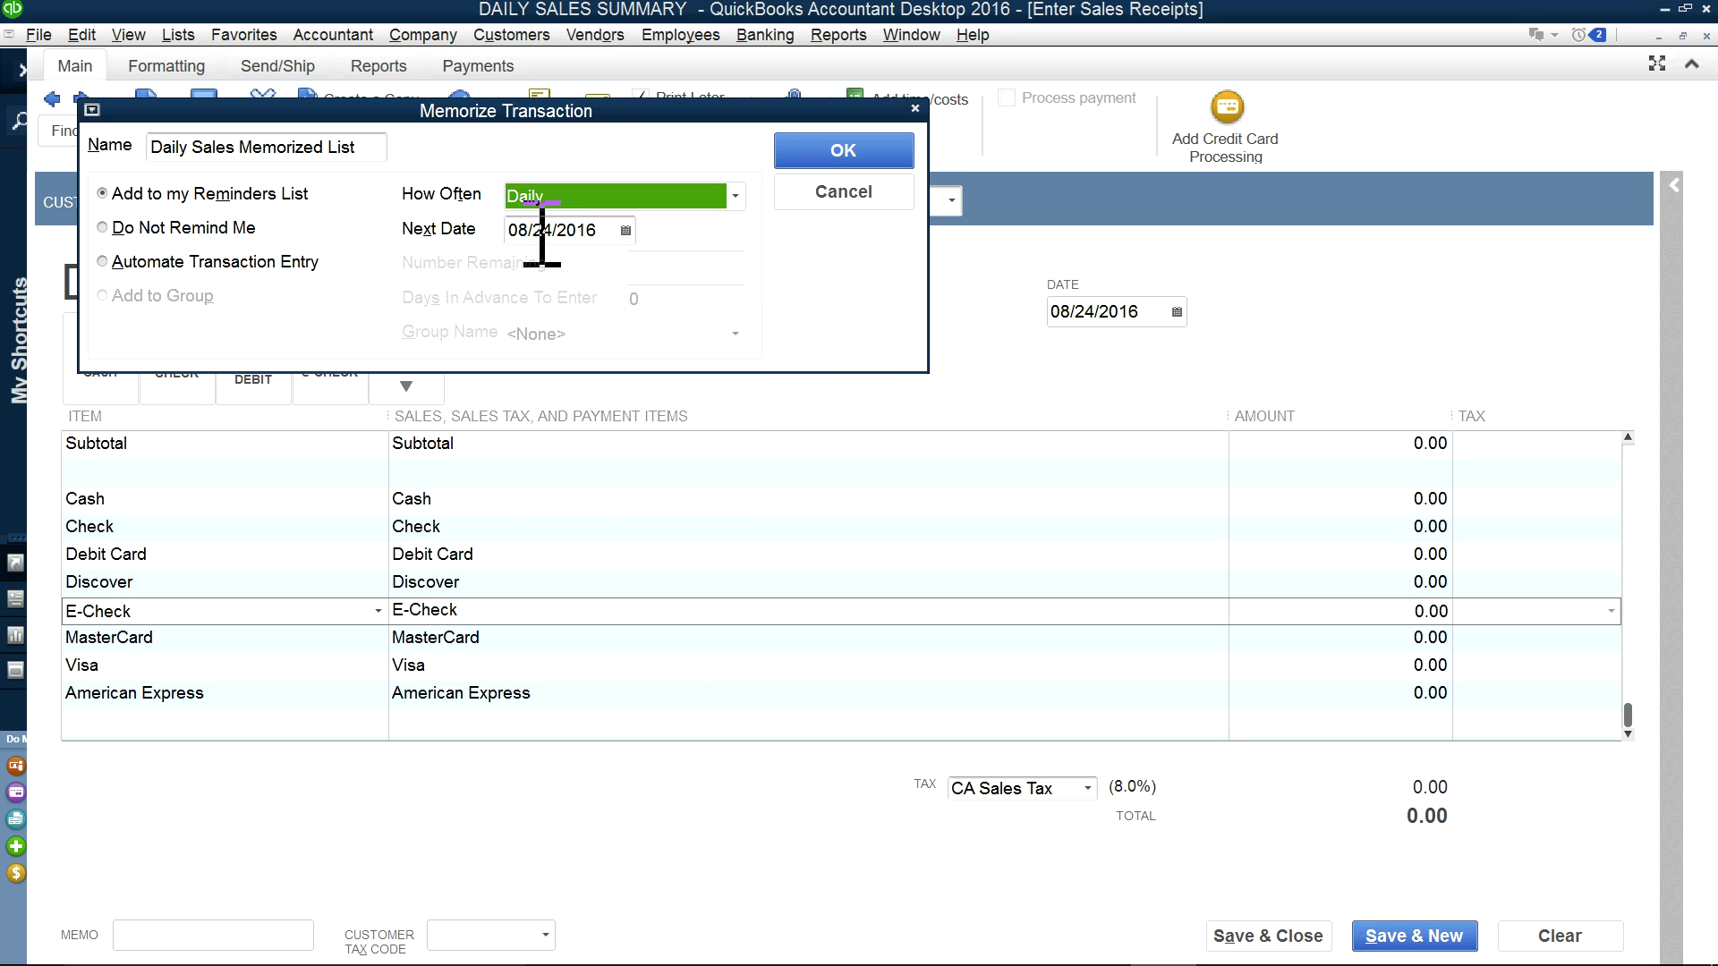
{"action": "left_click", "coordinate": [832, 157]}
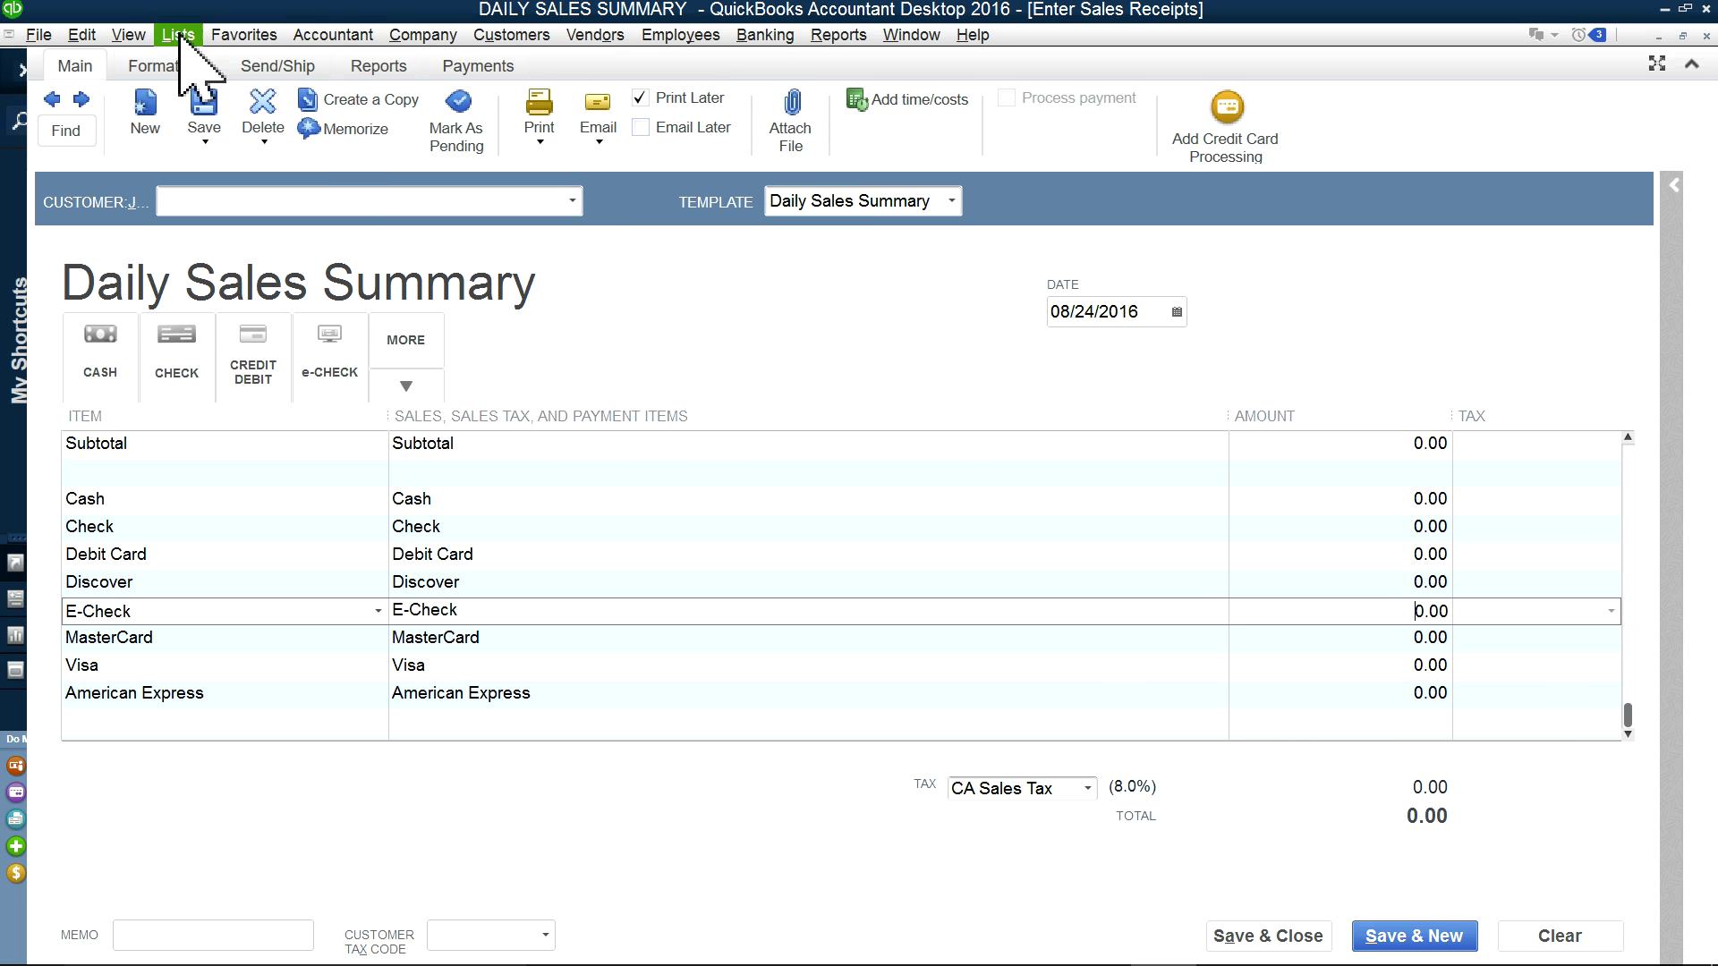
{"action": "left_click", "coordinate": [1707, 35]}
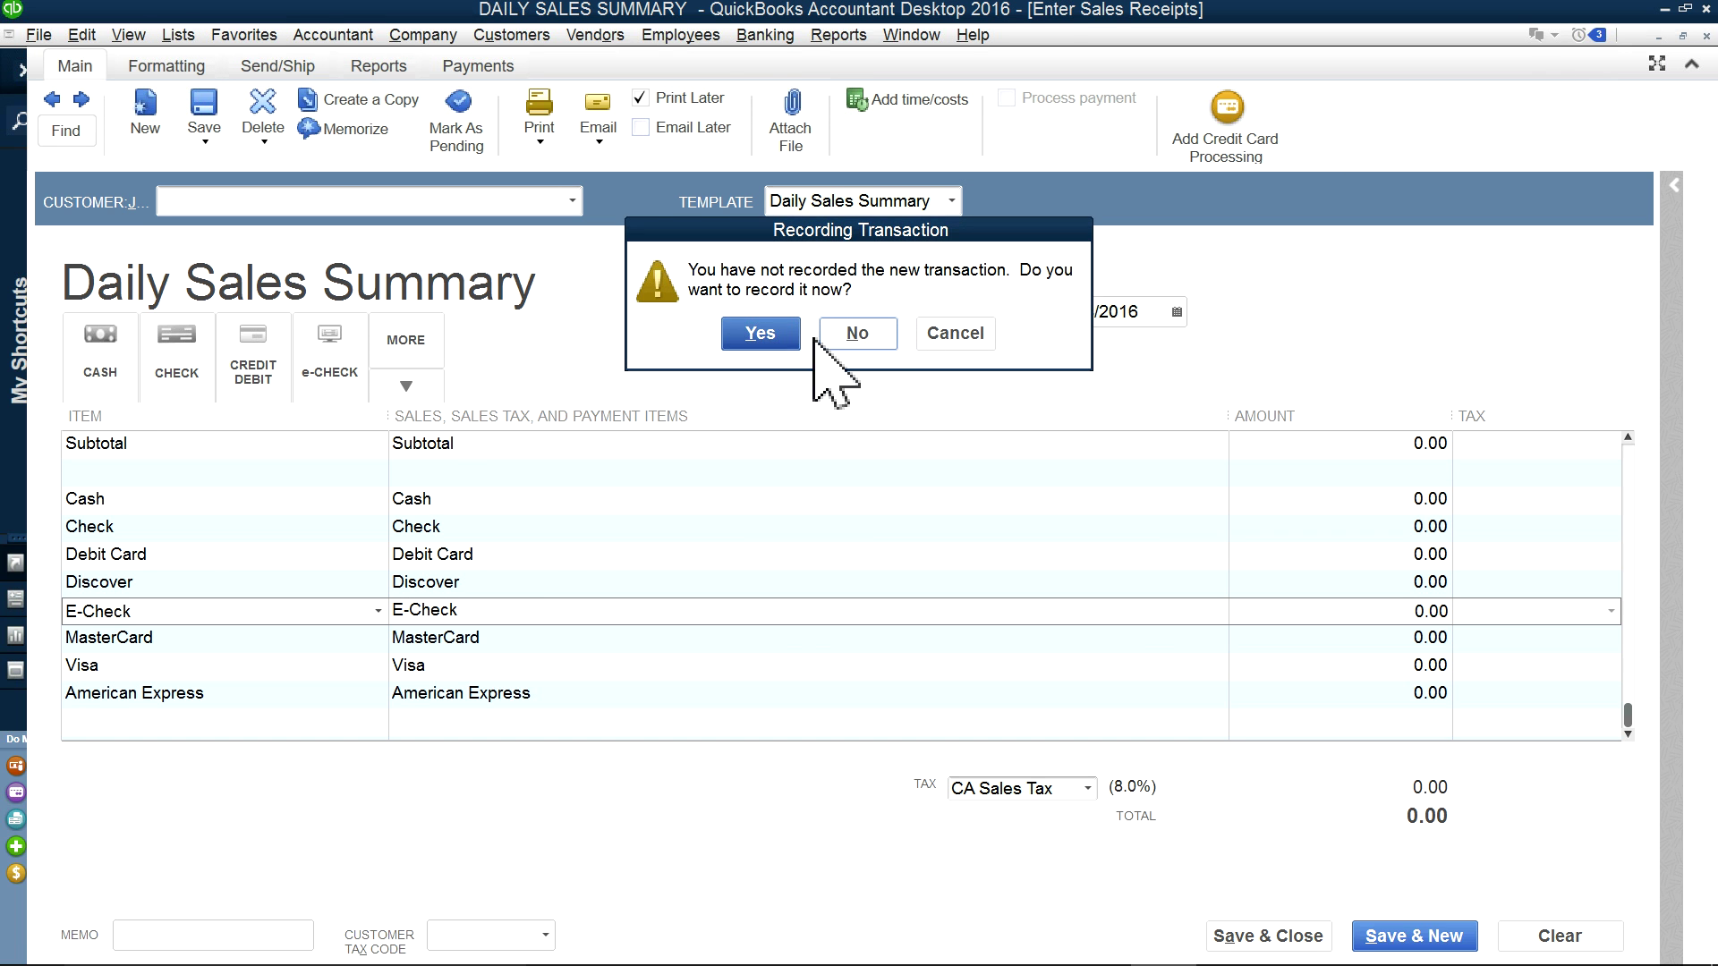
{"action": "left_click", "coordinate": [777, 338]}
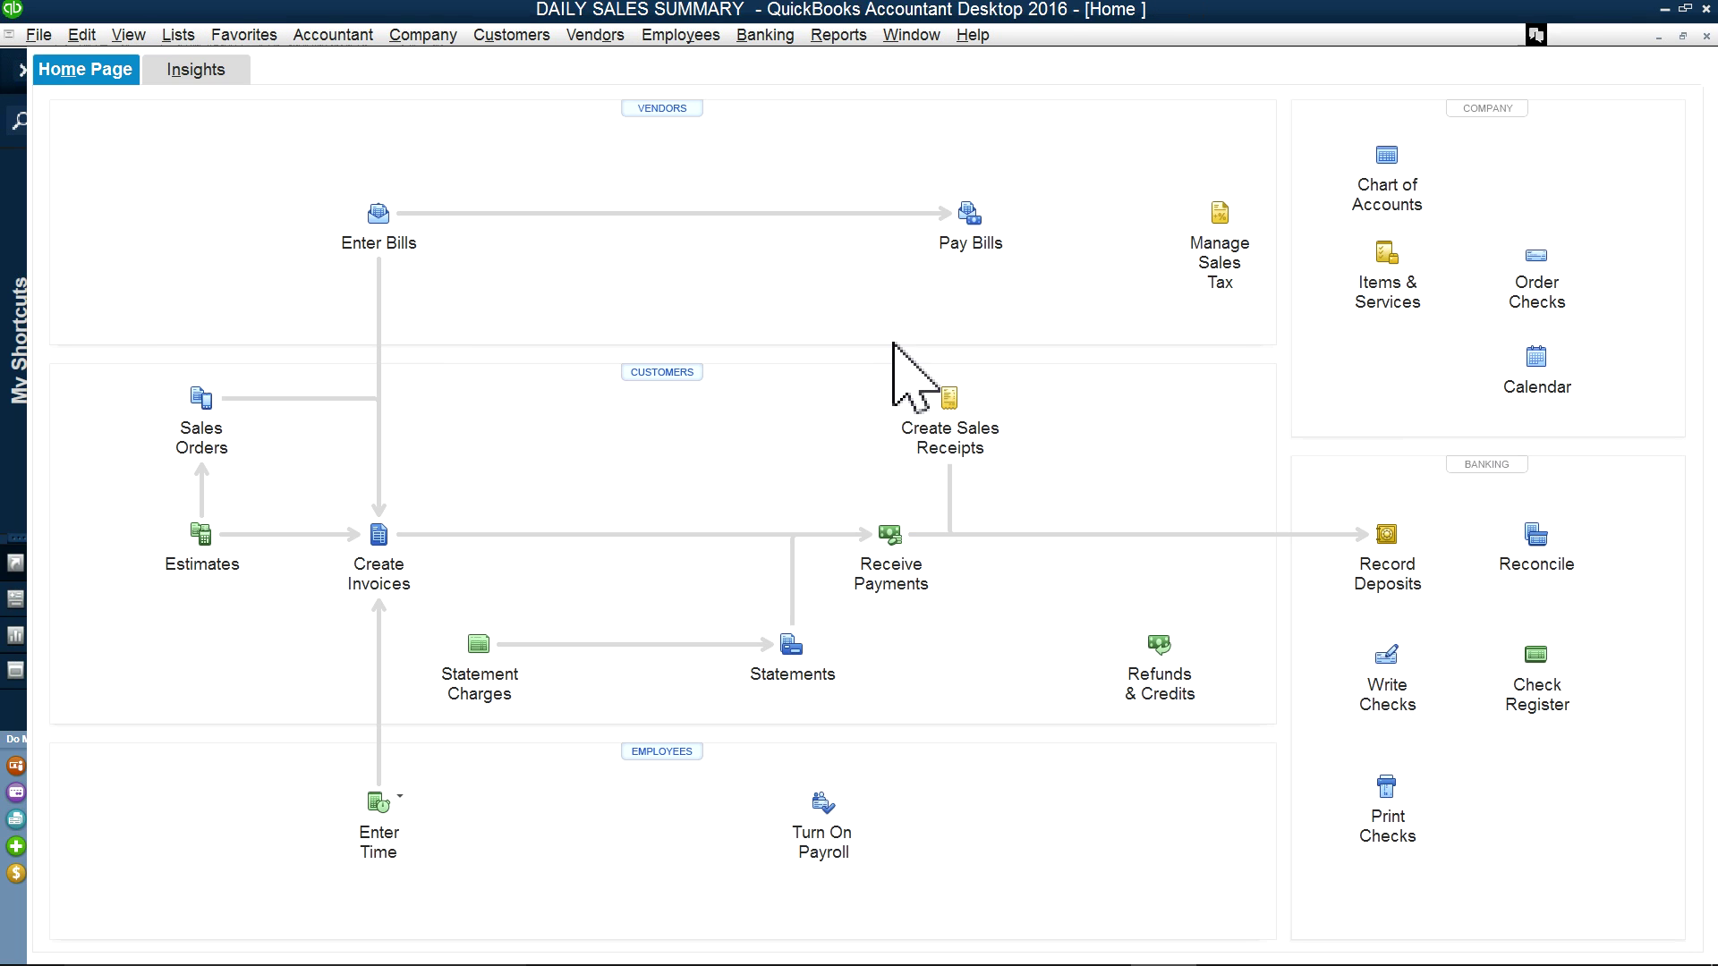
Step: Open the Daily Sales Memorized List entry from the Memorized Transaction List and review its sales, gift card and payment lines
{"action": "left_click", "coordinate": [177, 35]}
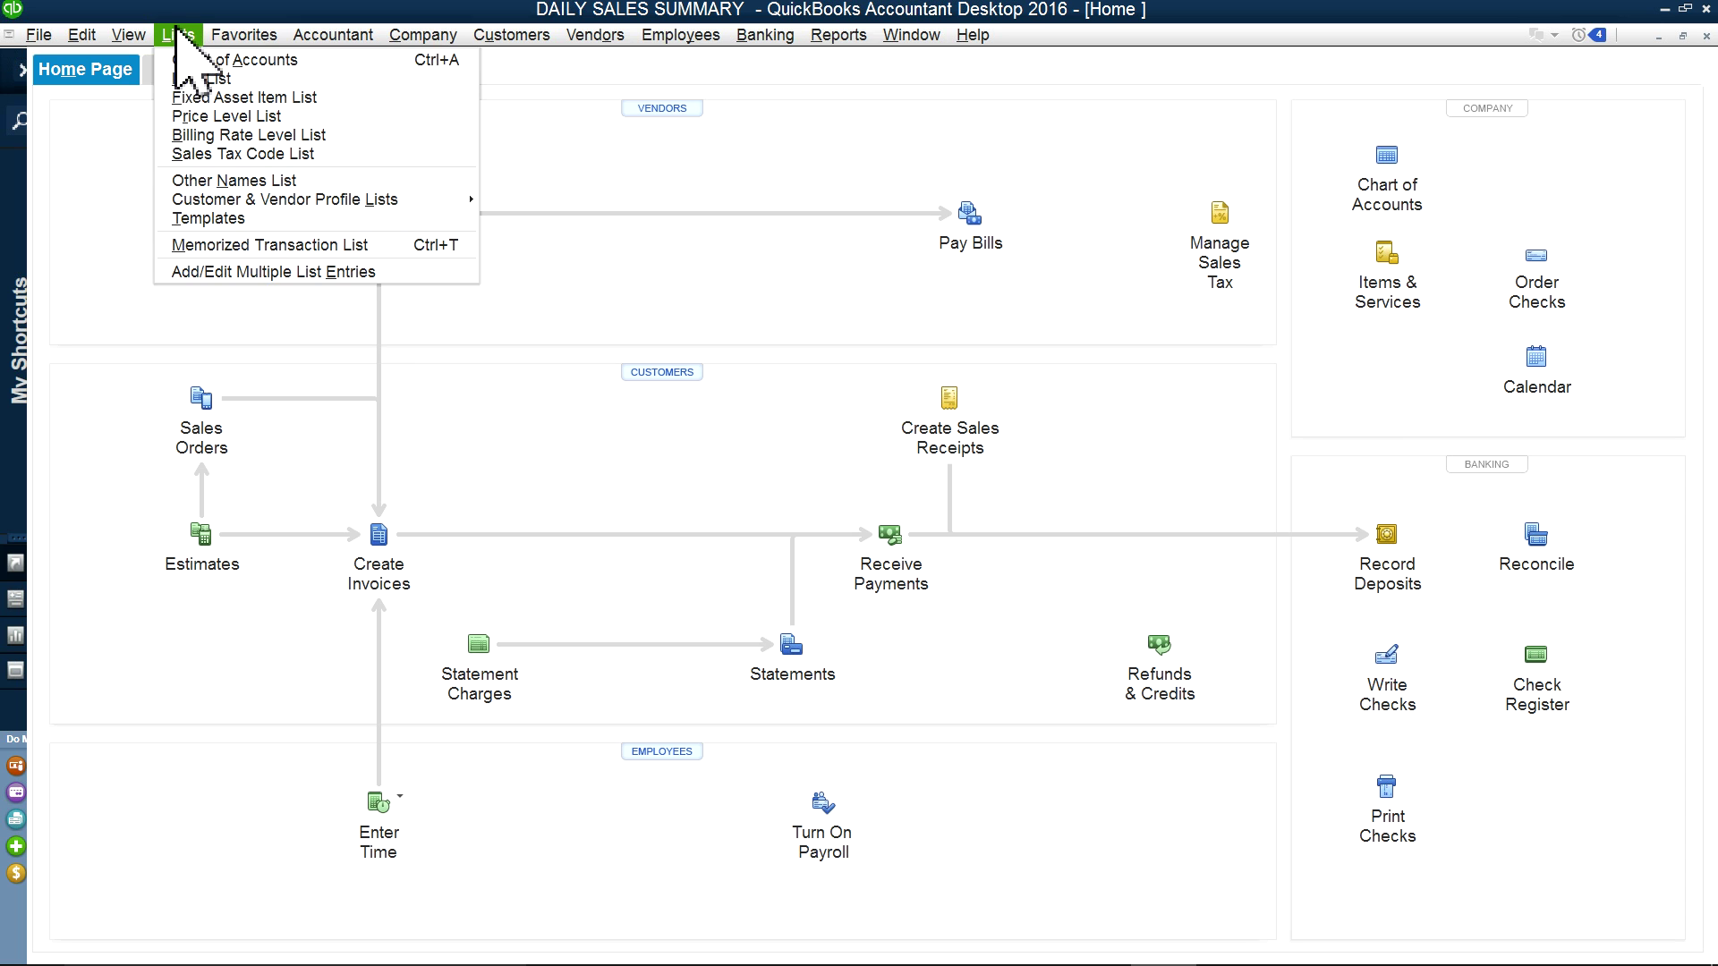
{"action": "left_click", "coordinate": [222, 247]}
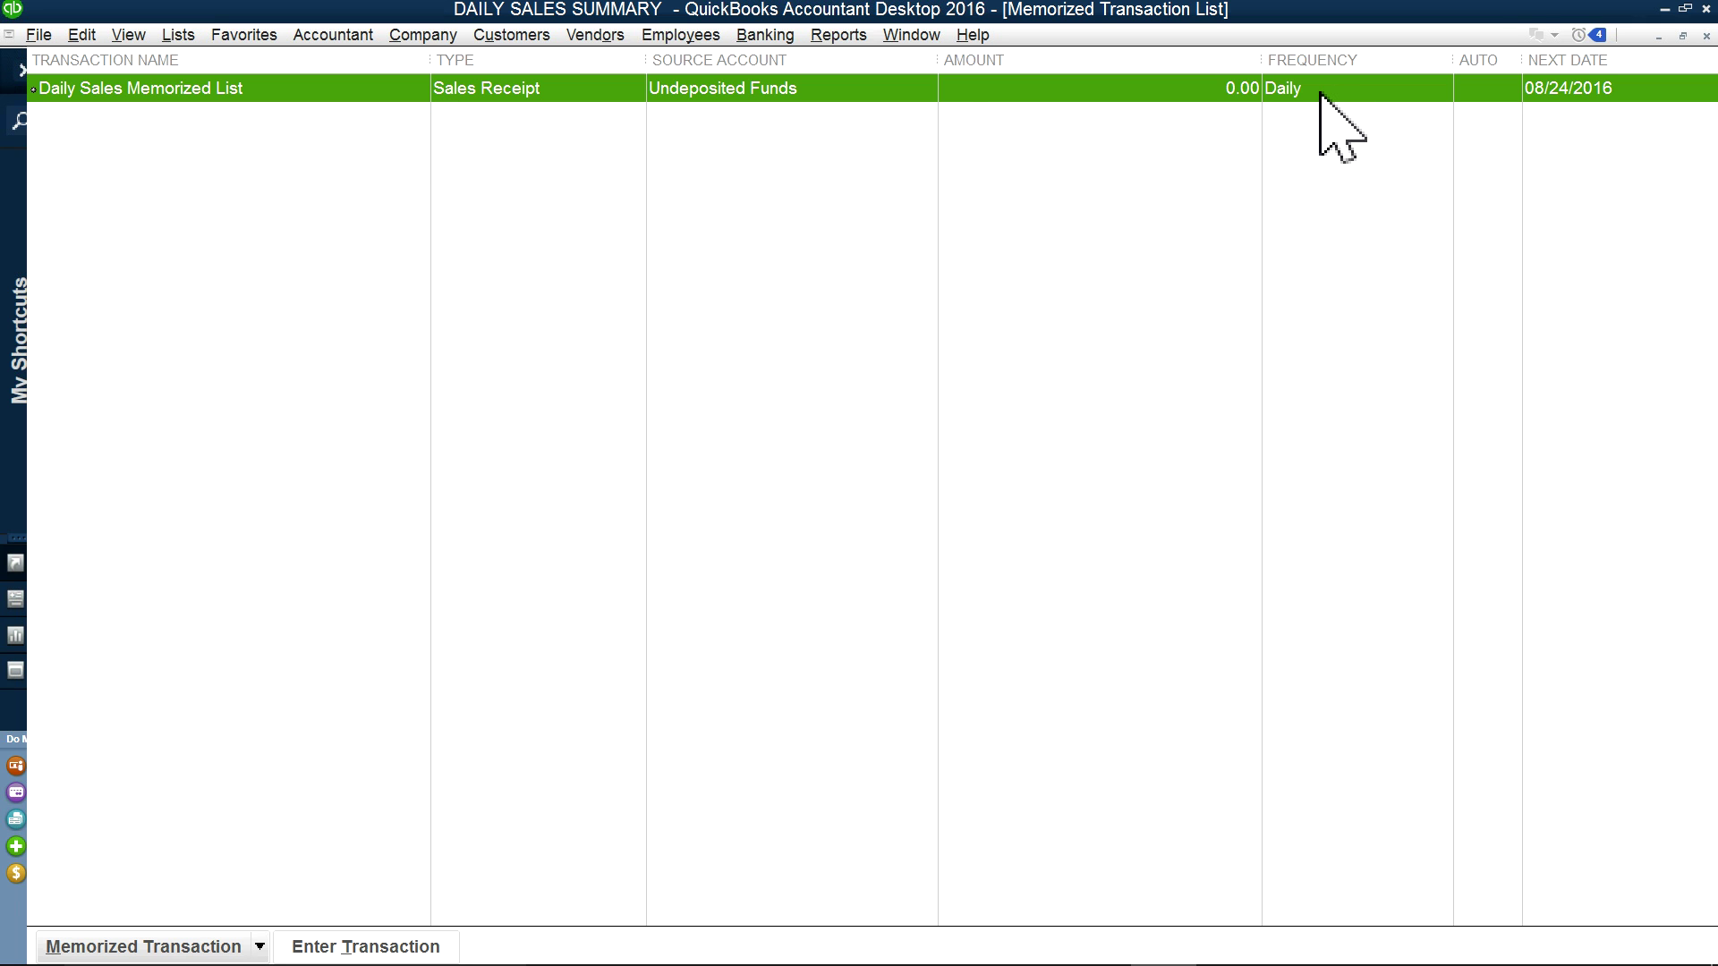
{"action": "double_click", "coordinate": [772, 90]}
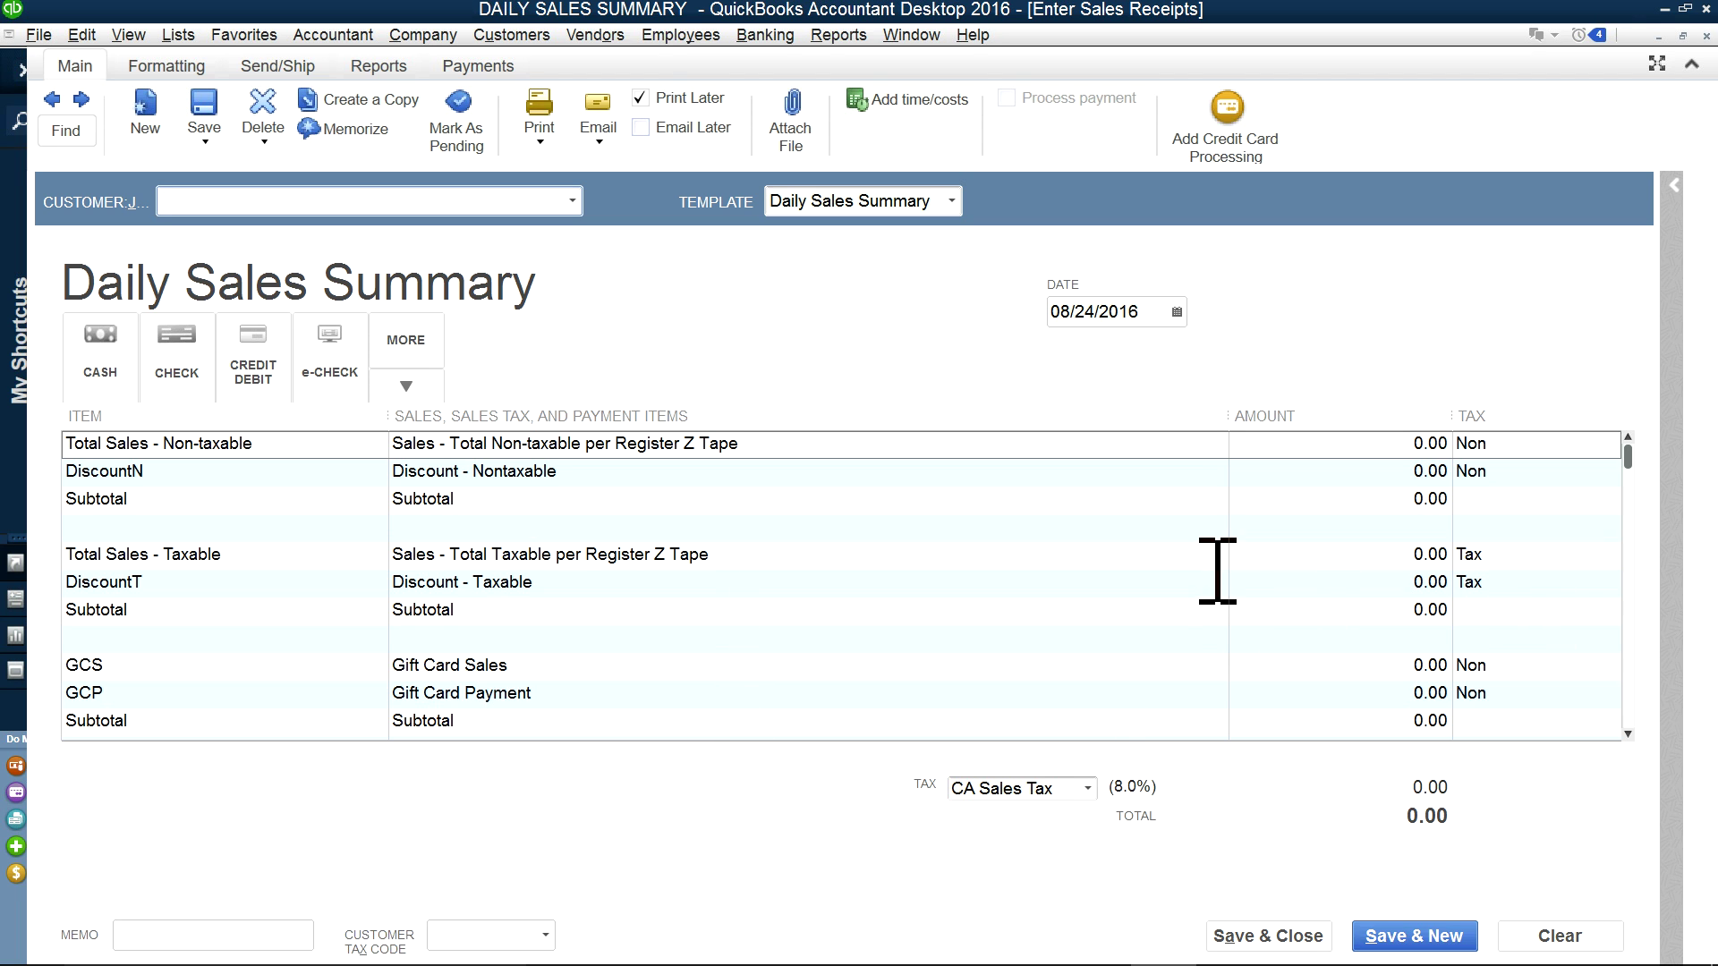
{"action": "left_click", "coordinate": [1405, 444]}
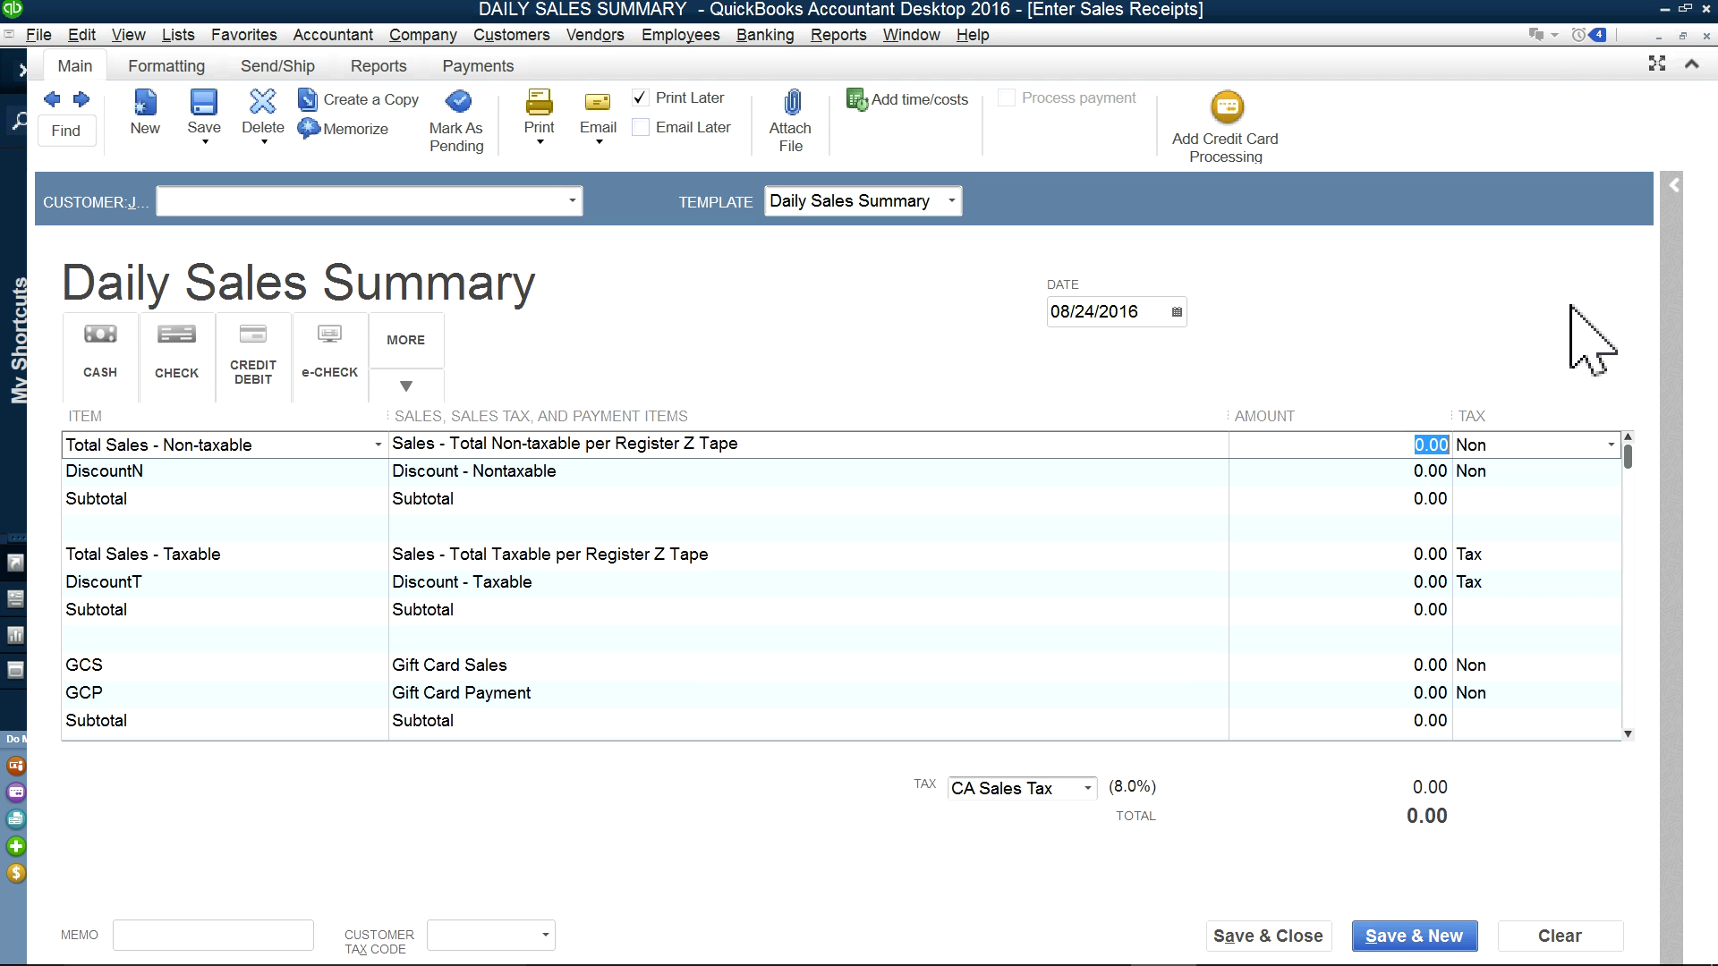
{"action": "left_click", "coordinate": [1374, 506]}
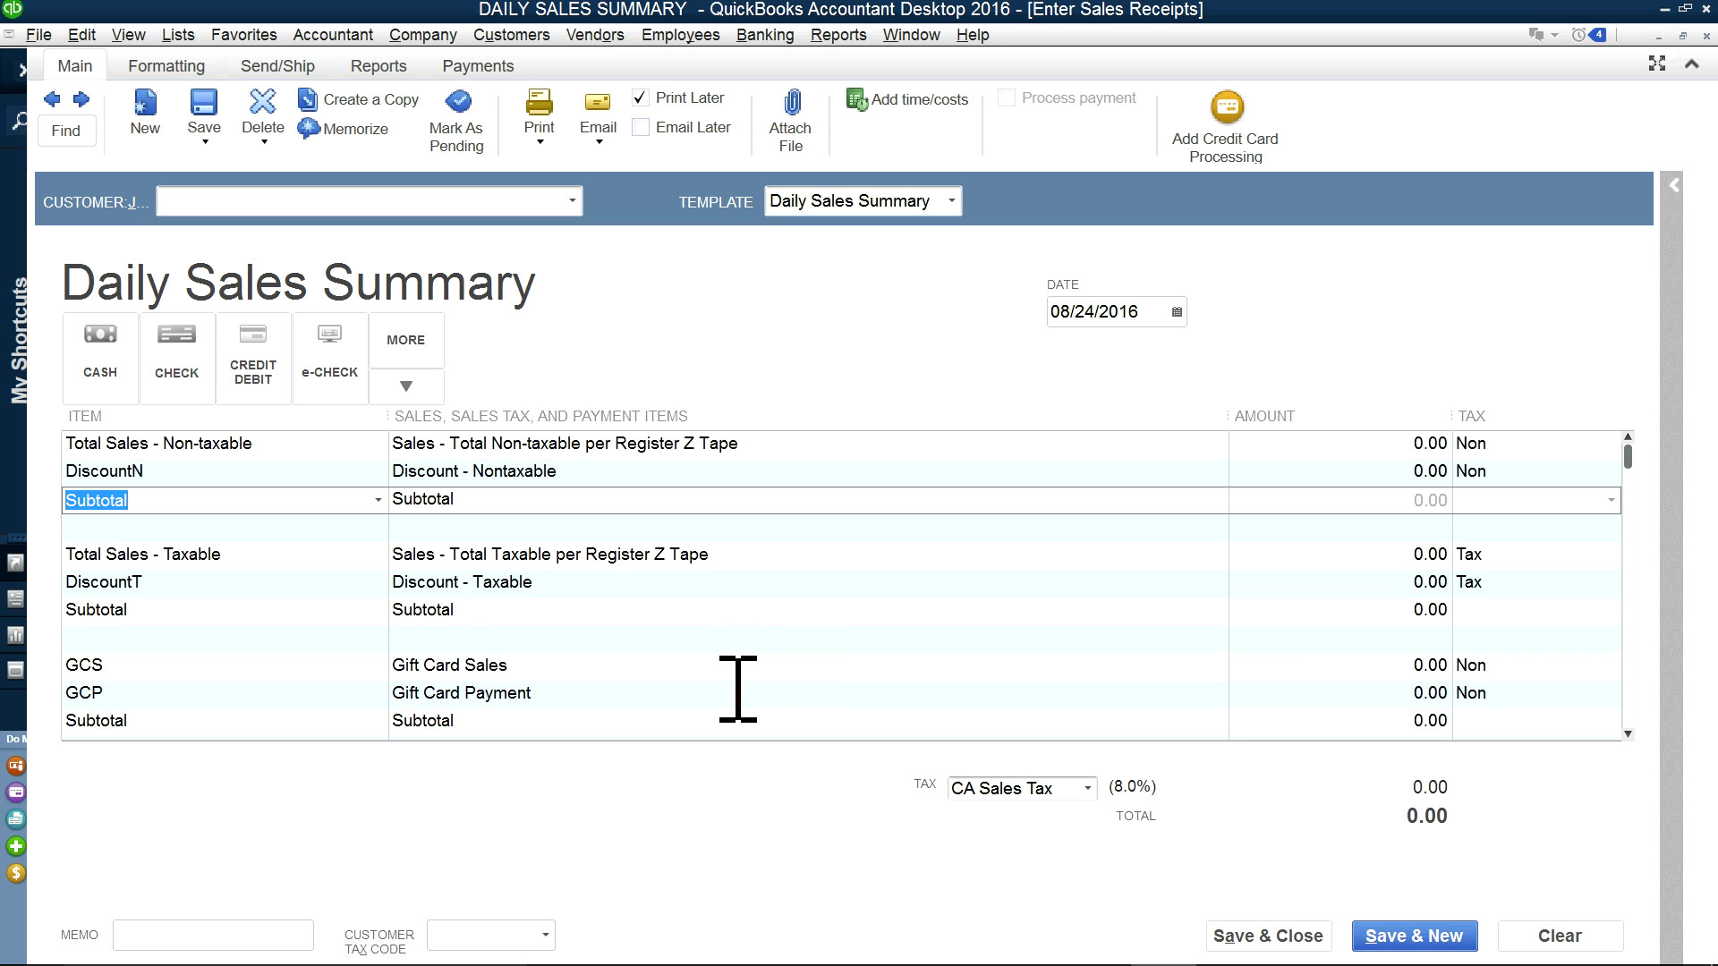
{"action": "scroll", "coordinate": [737, 689], "scroll_direction": "down", "scroll_amount": 1}
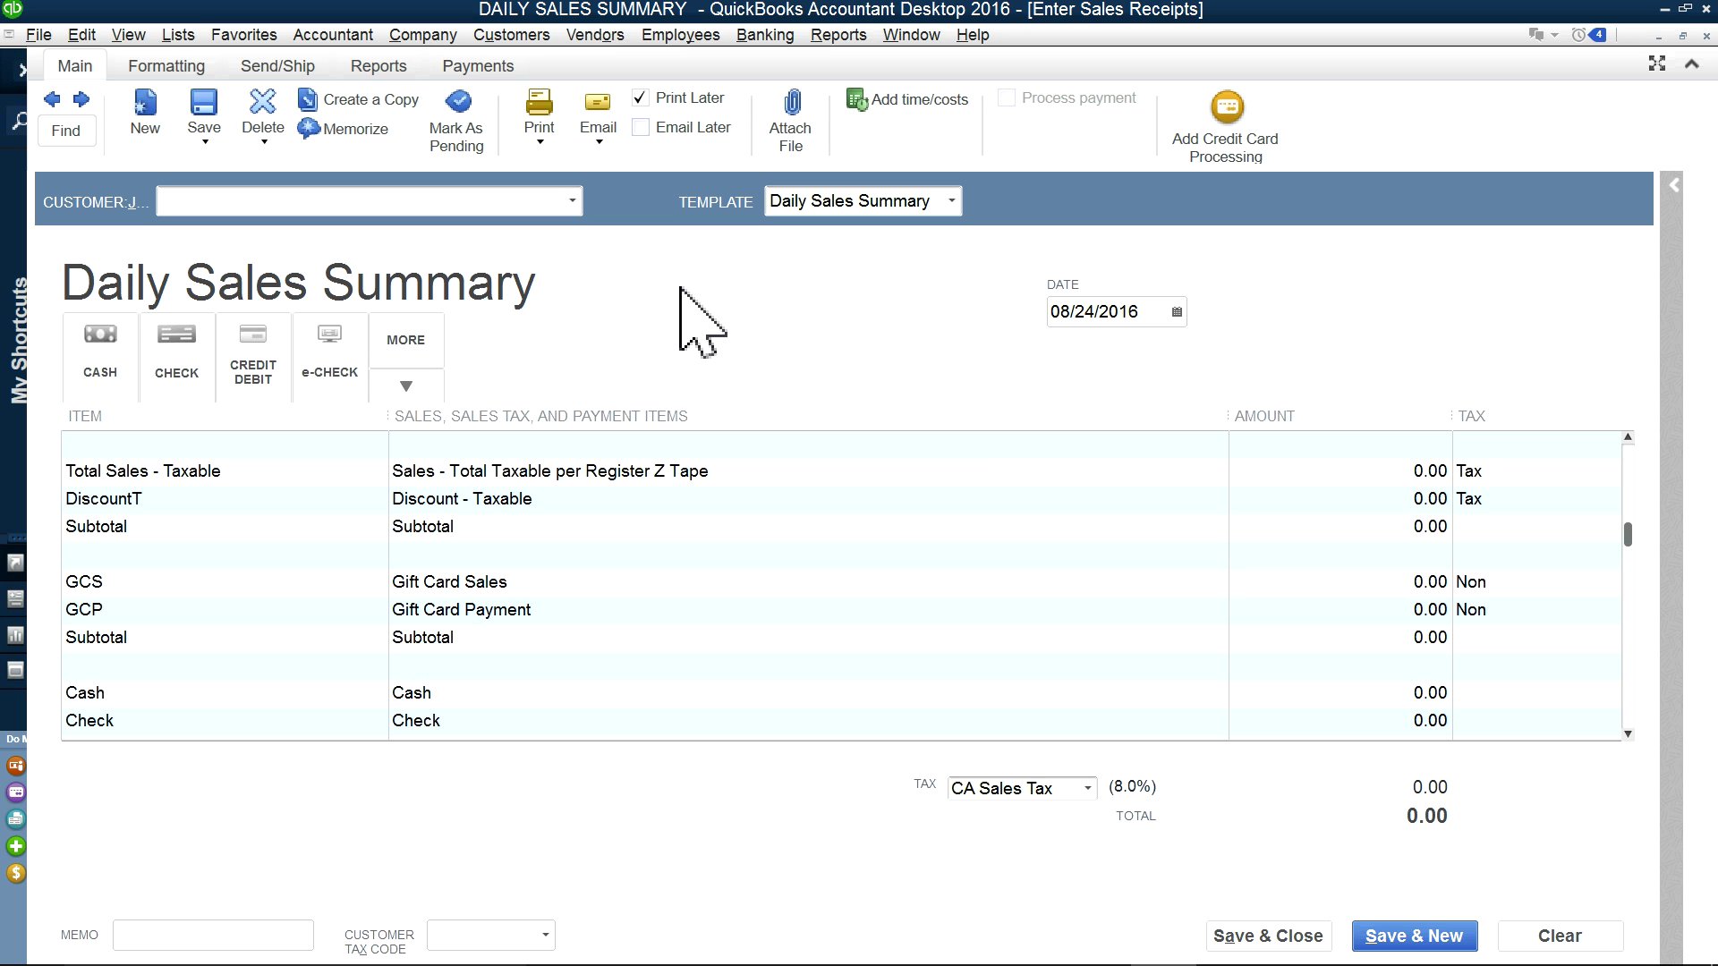
Step: Start a new Other Charge item in the Item List and assign it to the Meals and Entertainment account
{"action": "left_click", "coordinate": [174, 38]}
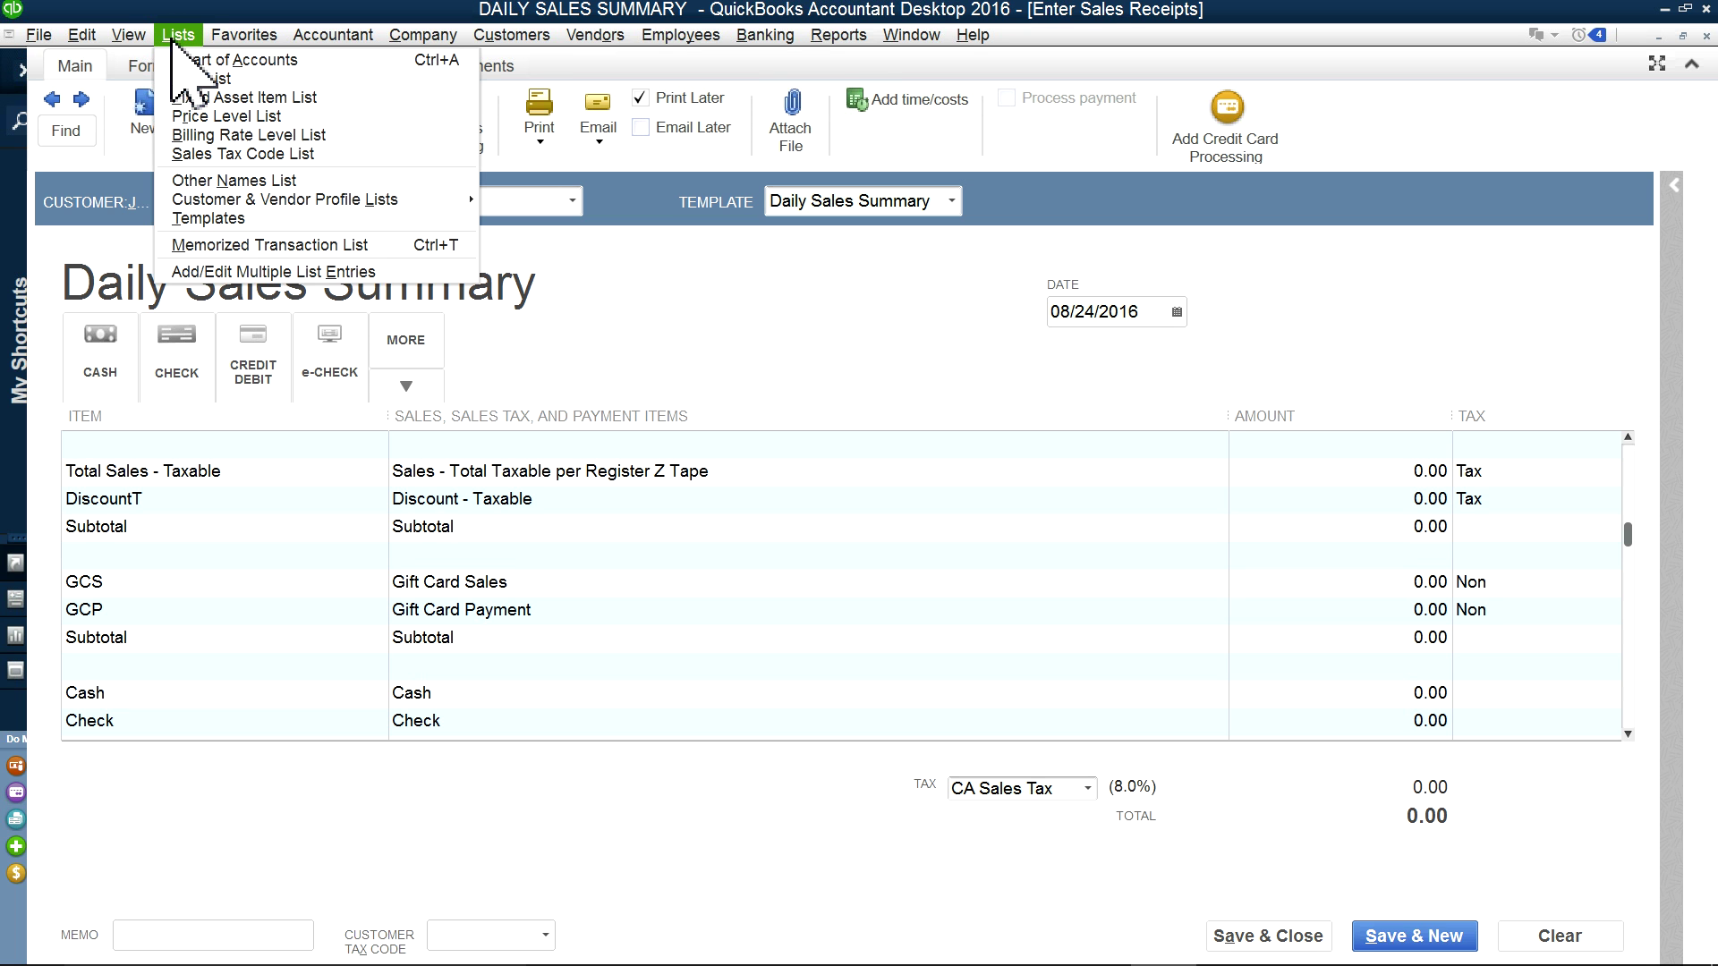
{"action": "left_click", "coordinate": [192, 77]}
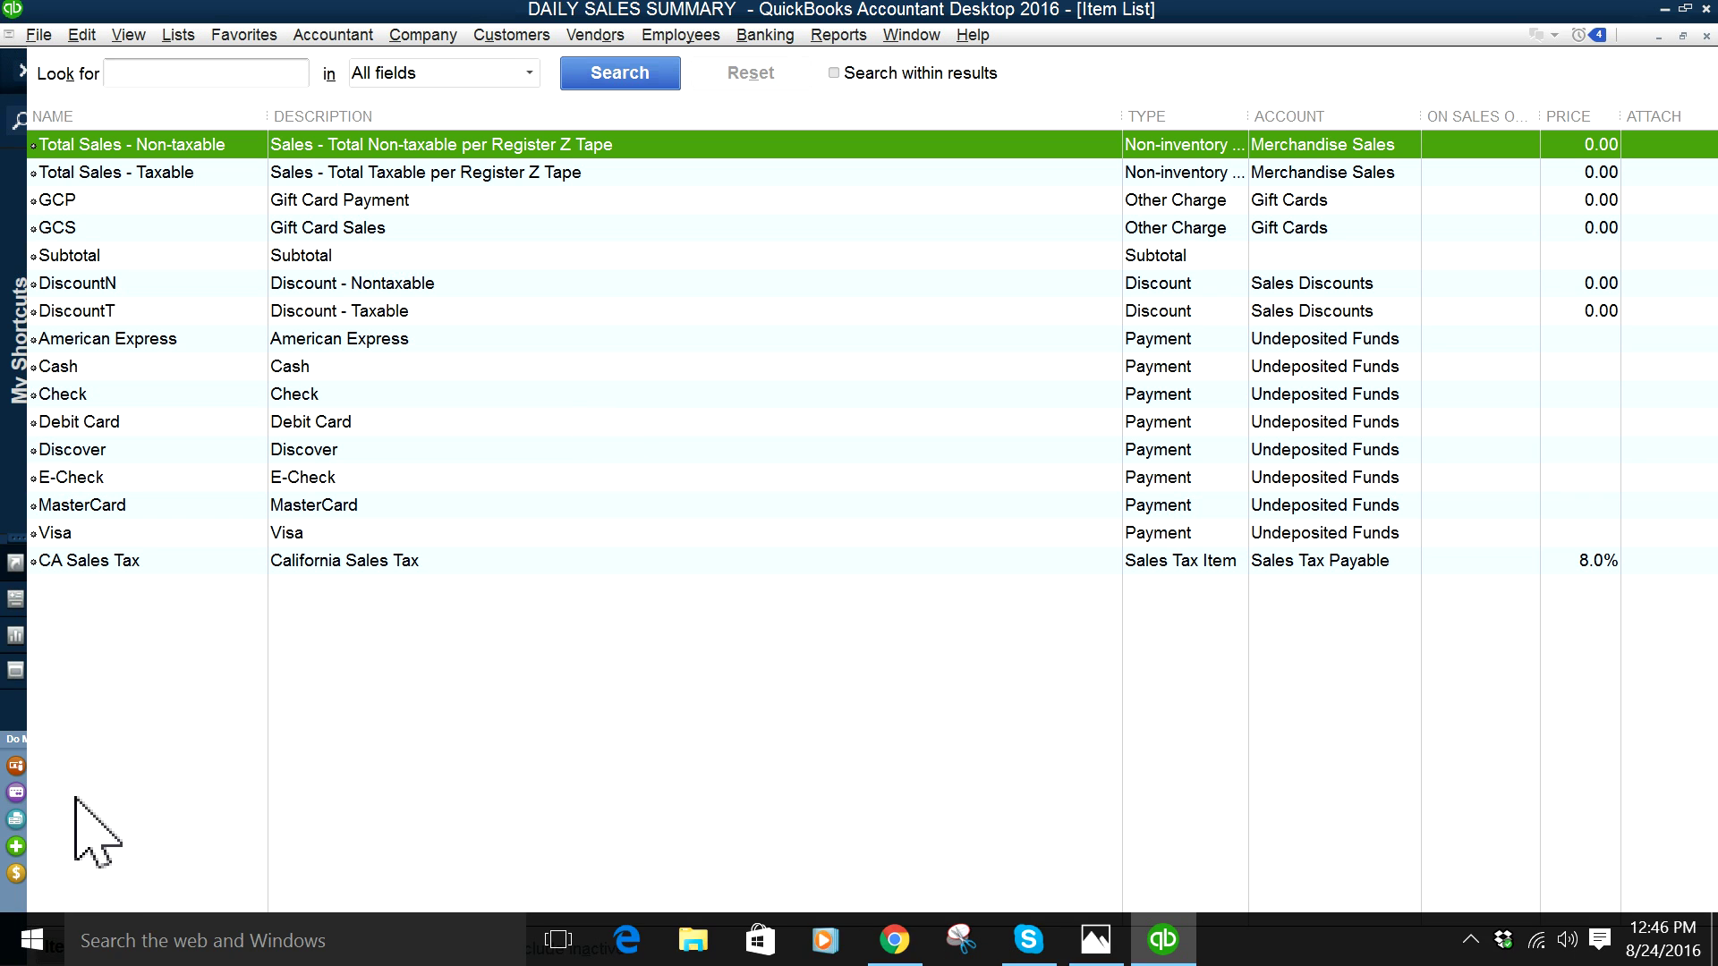
{"action": "left_click", "coordinate": [99, 949]}
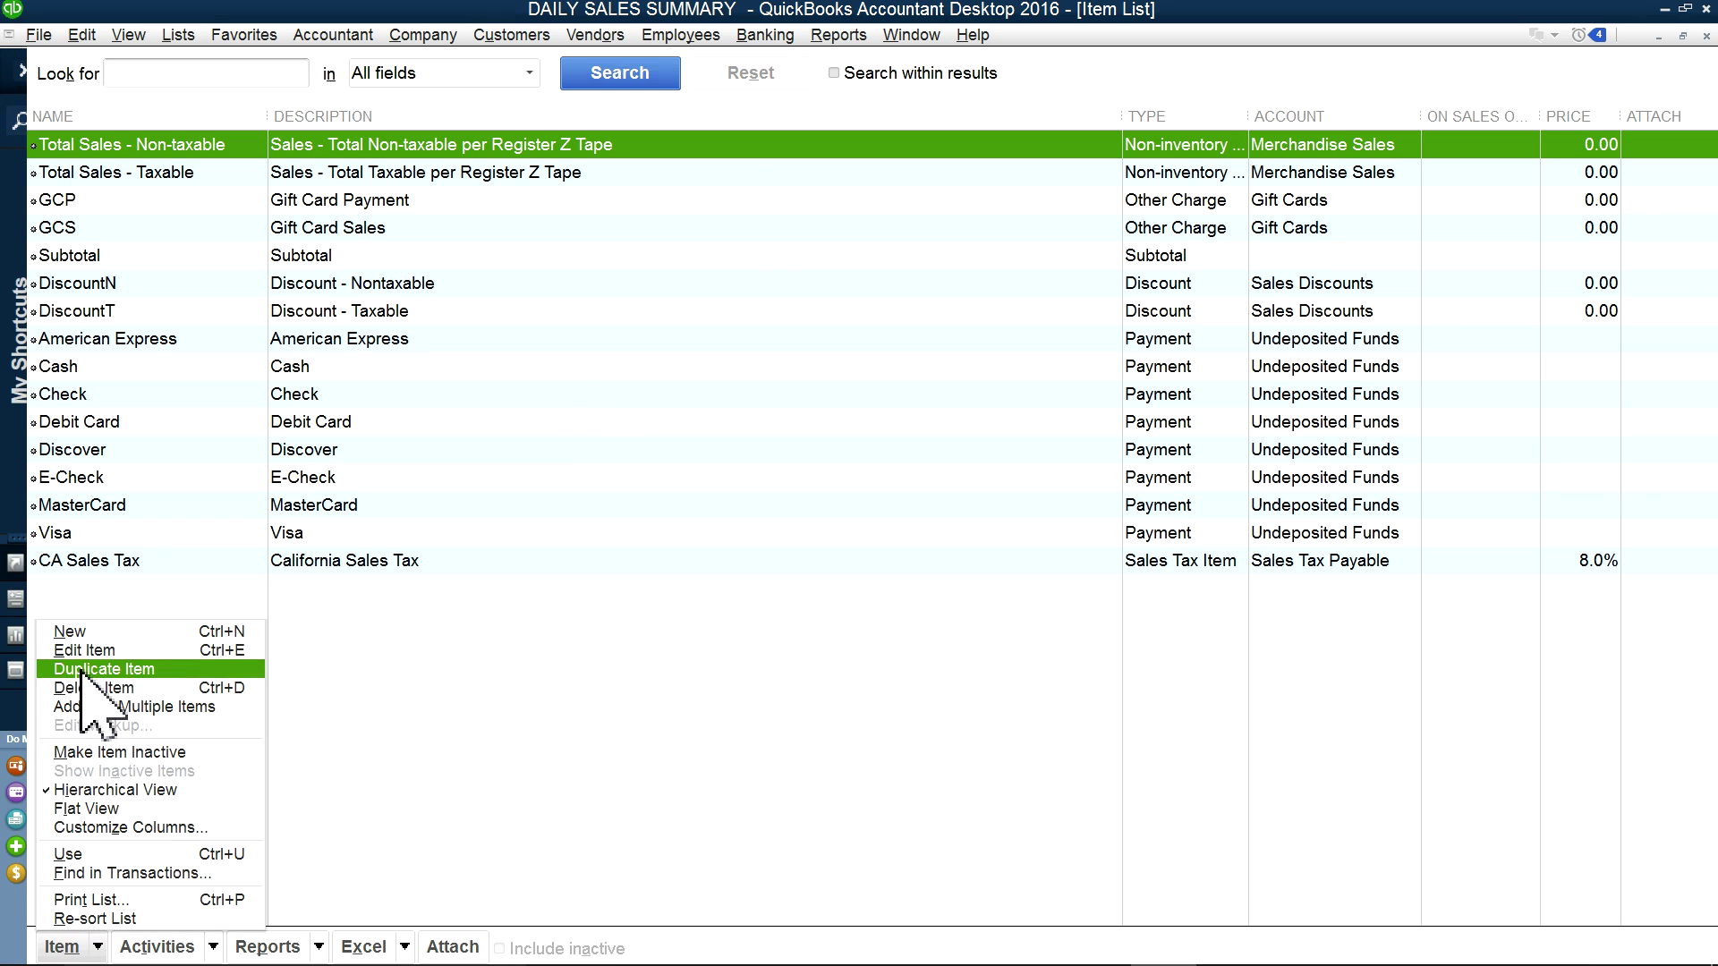
{"action": "left_click", "coordinate": [69, 632]}
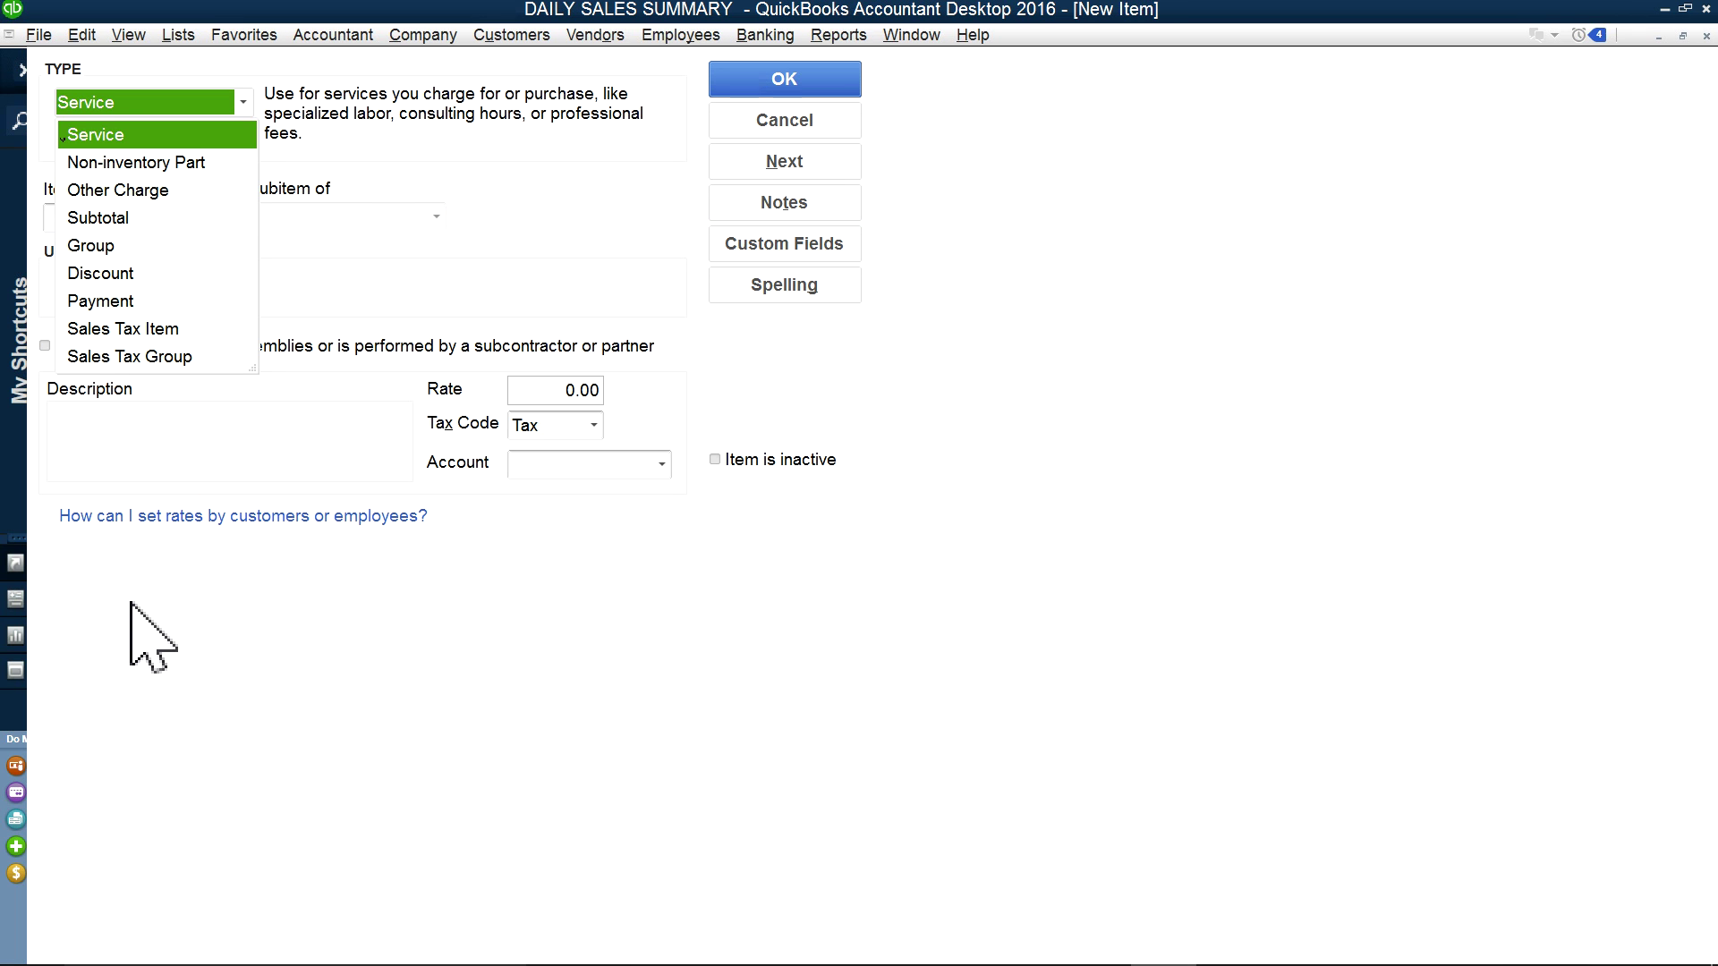
{"action": "left_click", "coordinate": [183, 192]}
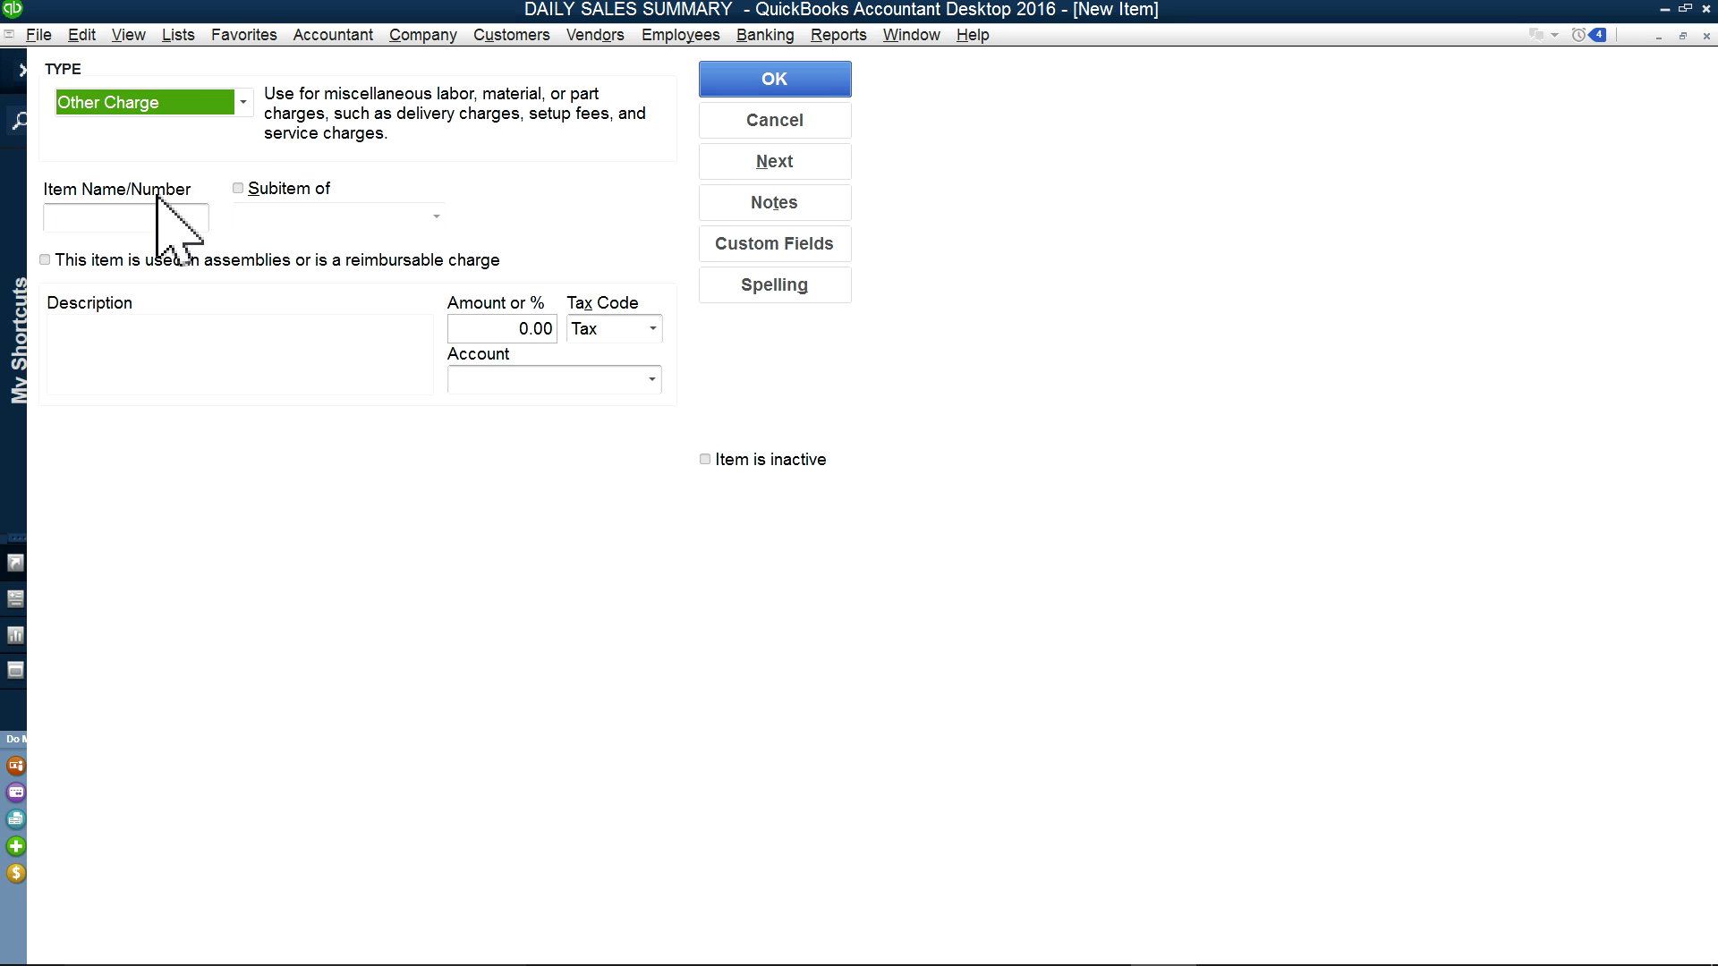
{"action": "left_click", "coordinate": [657, 379]}
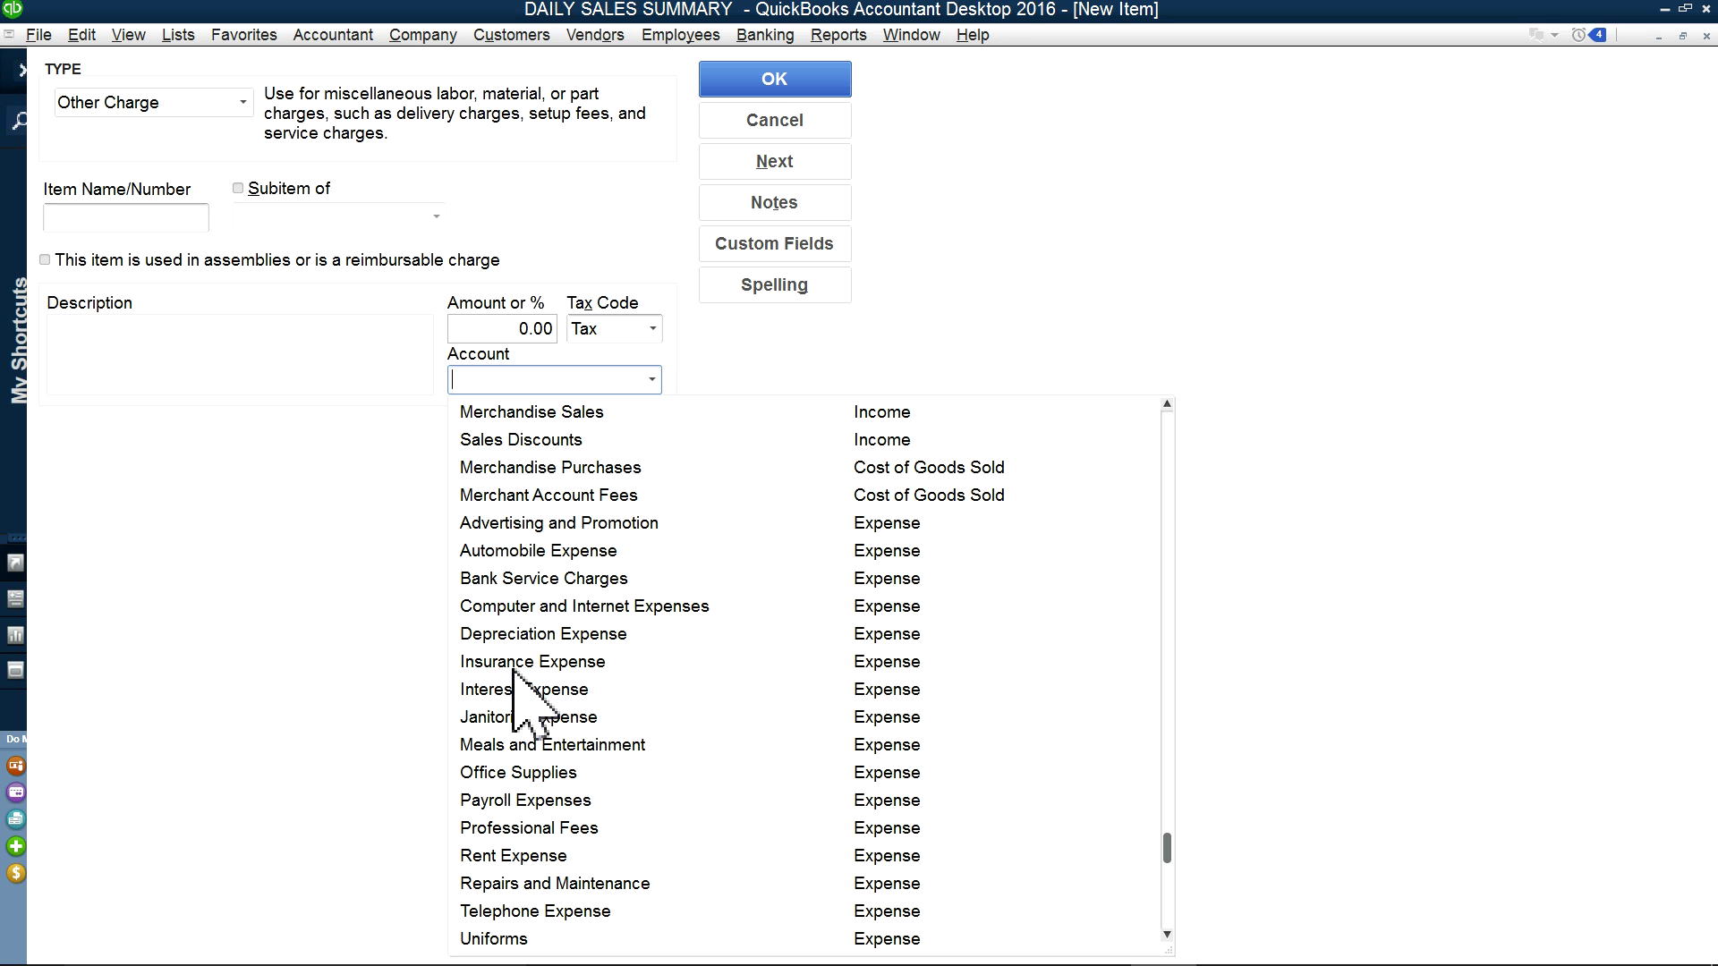
{"action": "left_click", "coordinate": [508, 752]}
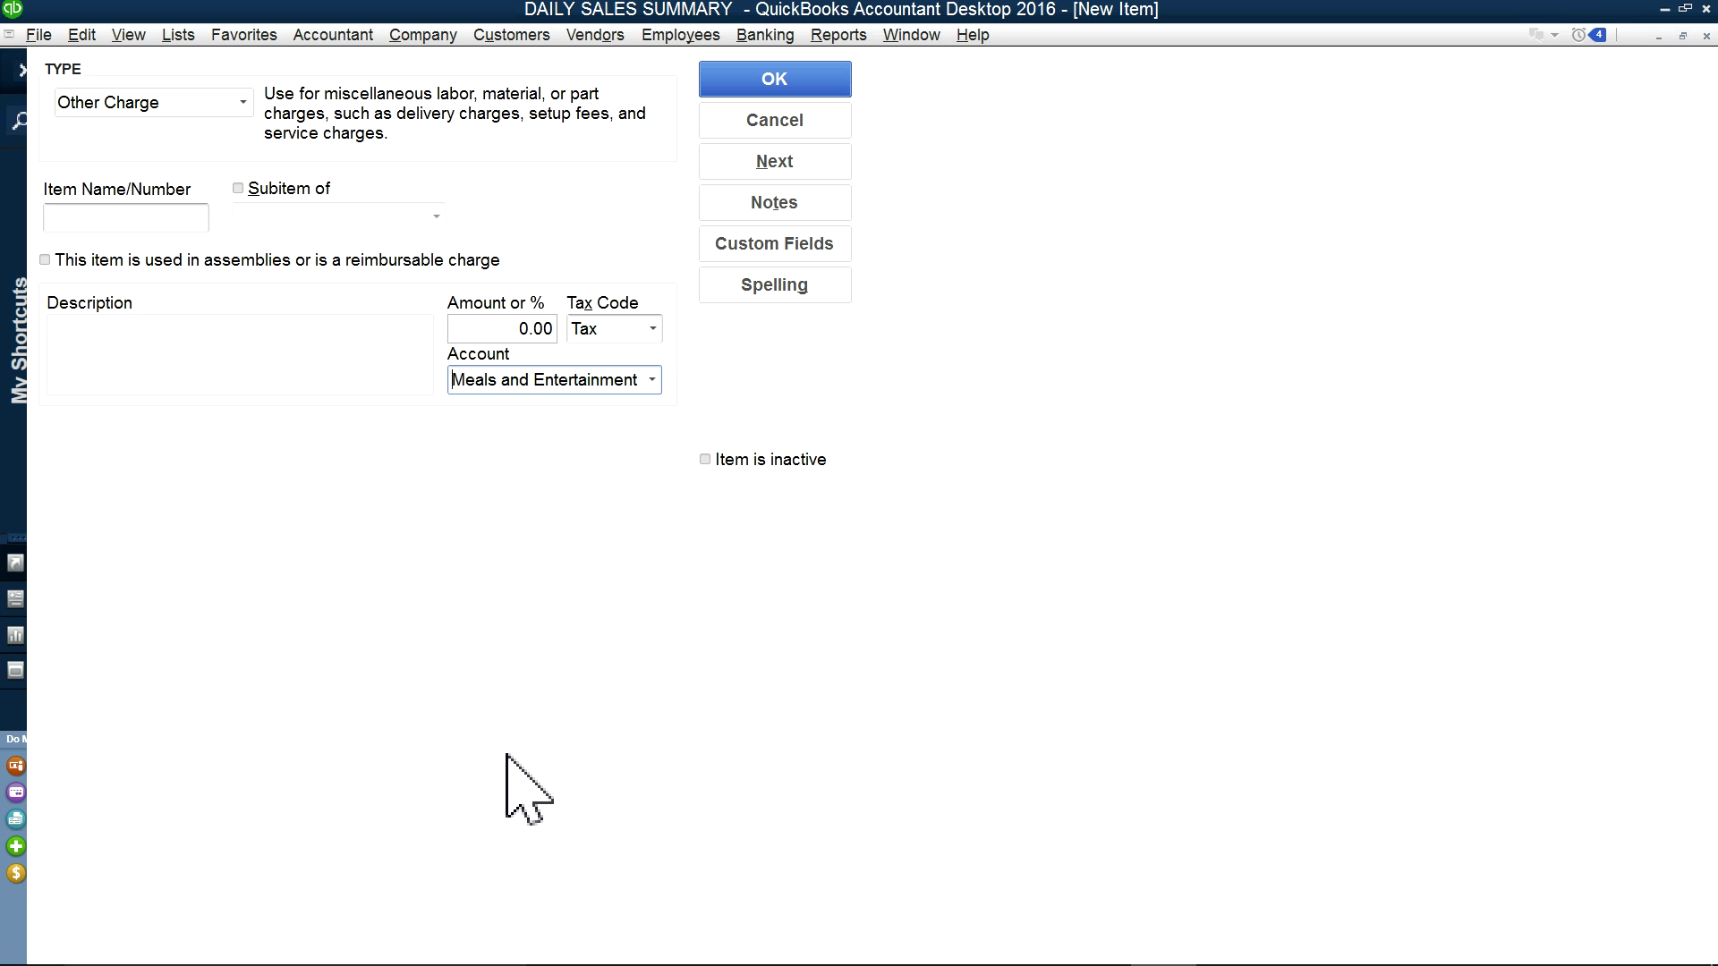
Step: Set the new item's tax code to Non, enter Meals as its name and description, and save it
{"action": "left_click", "coordinate": [655, 328]}
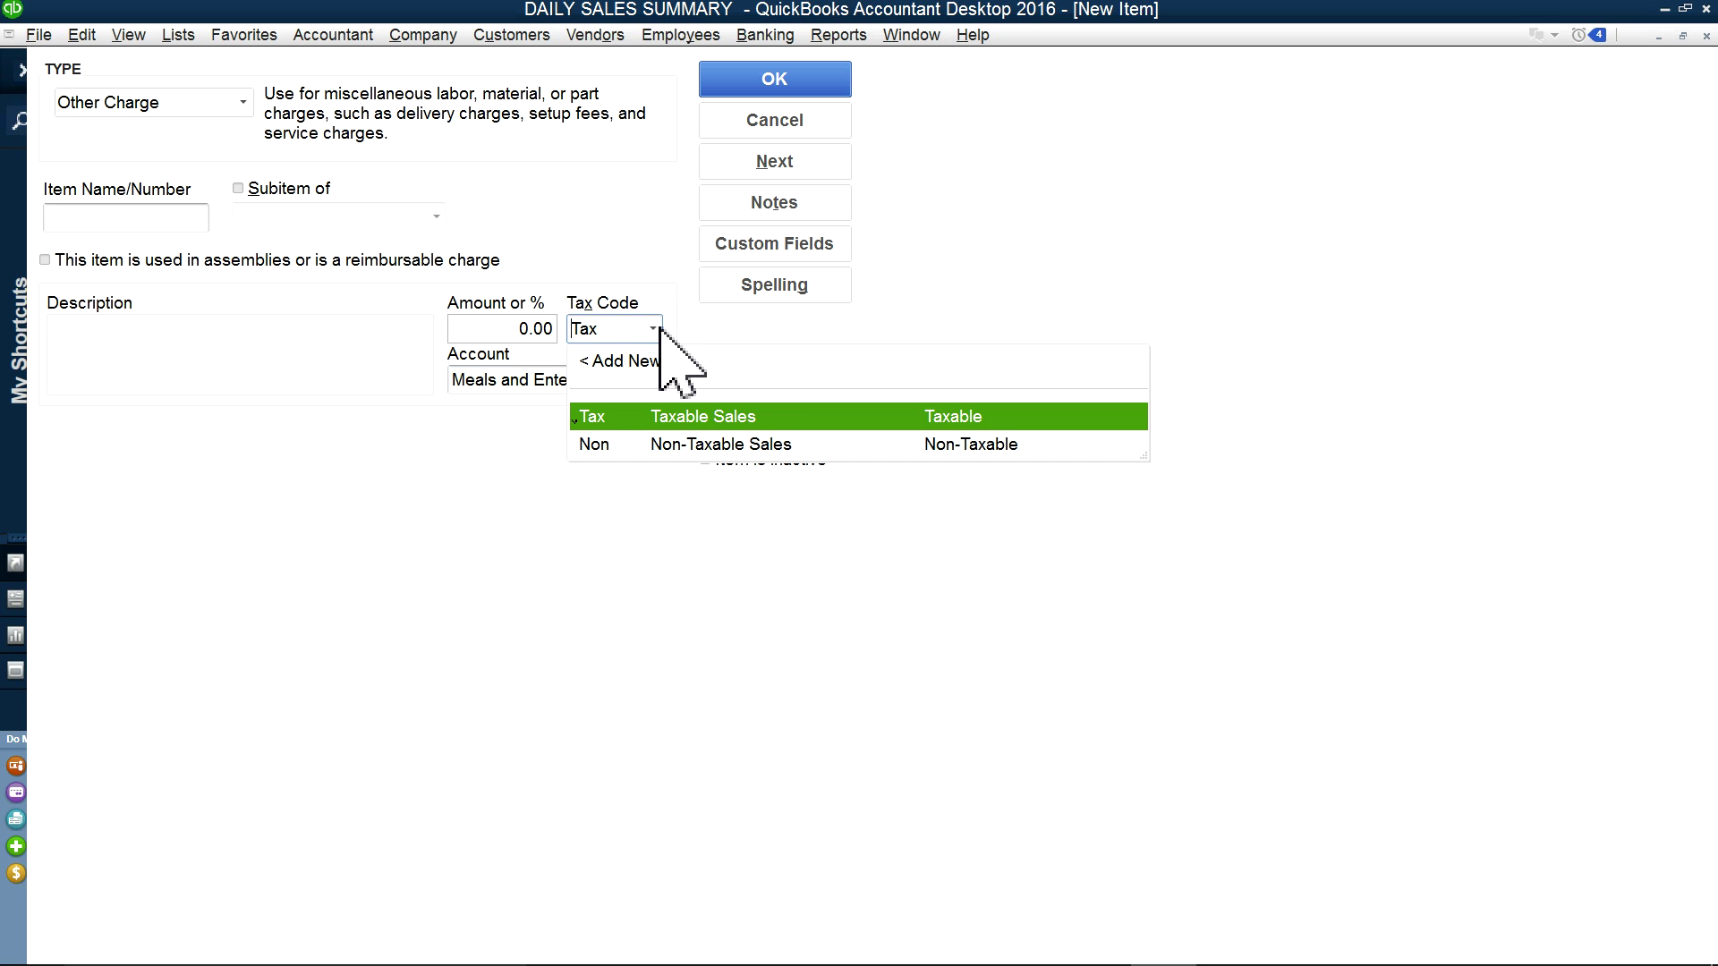
{"action": "left_click", "coordinate": [624, 444]}
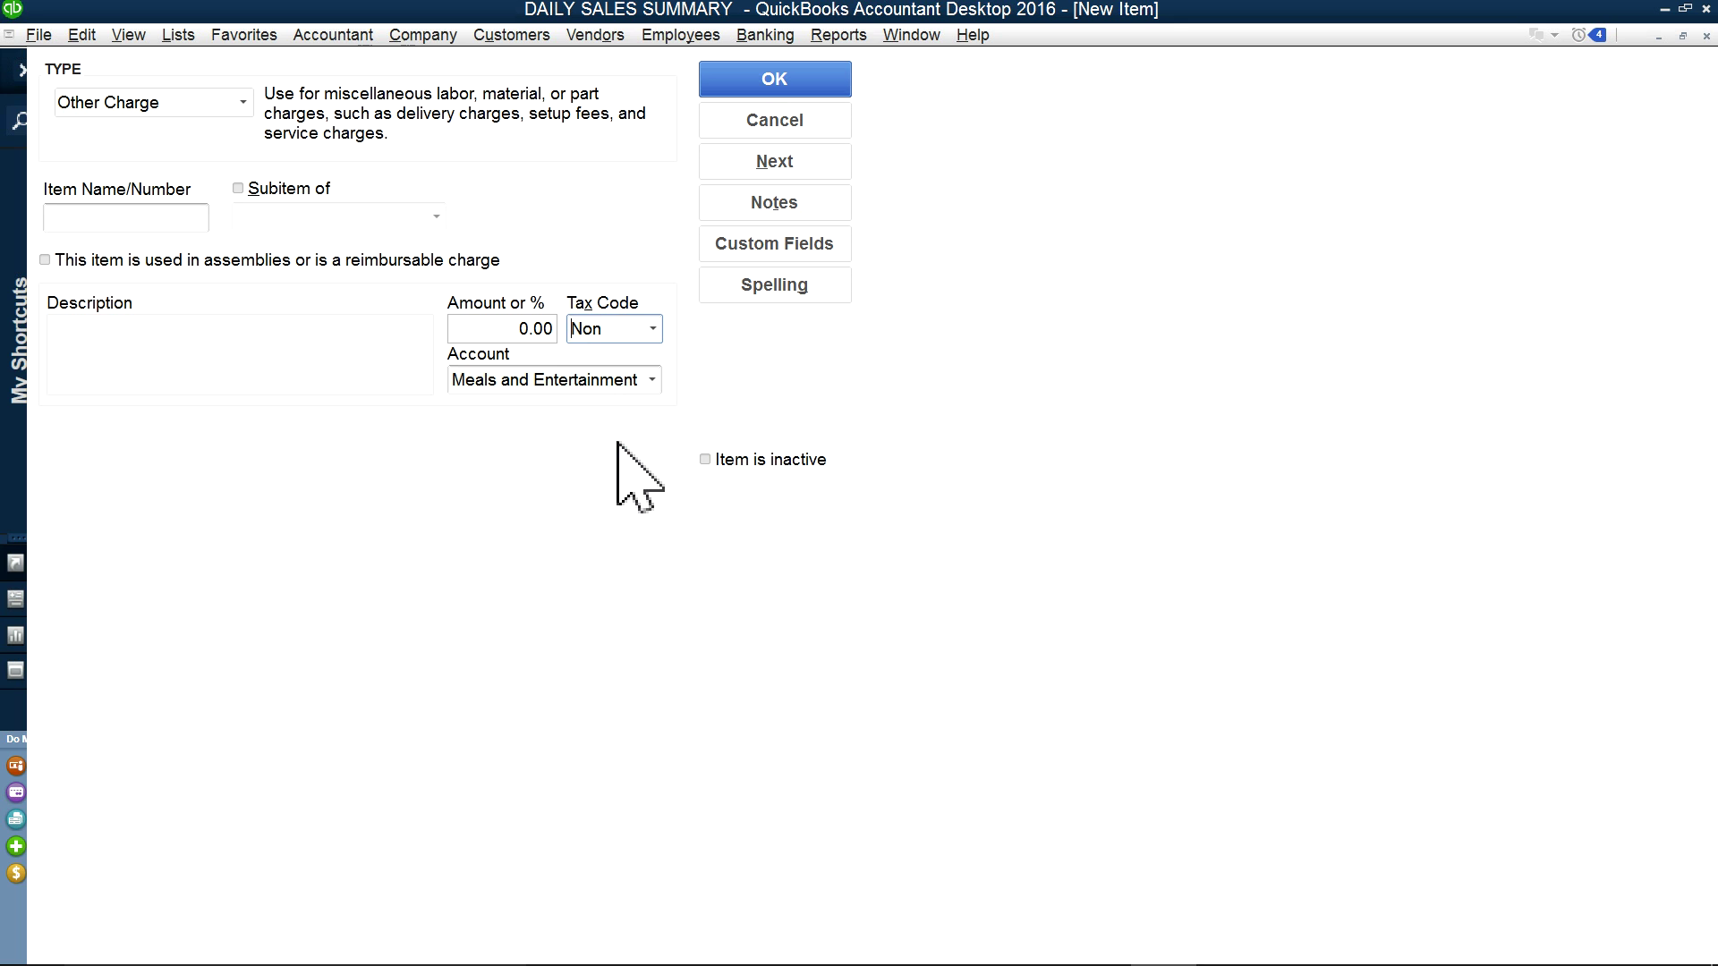
{"action": "left_click", "coordinate": [132, 219]}
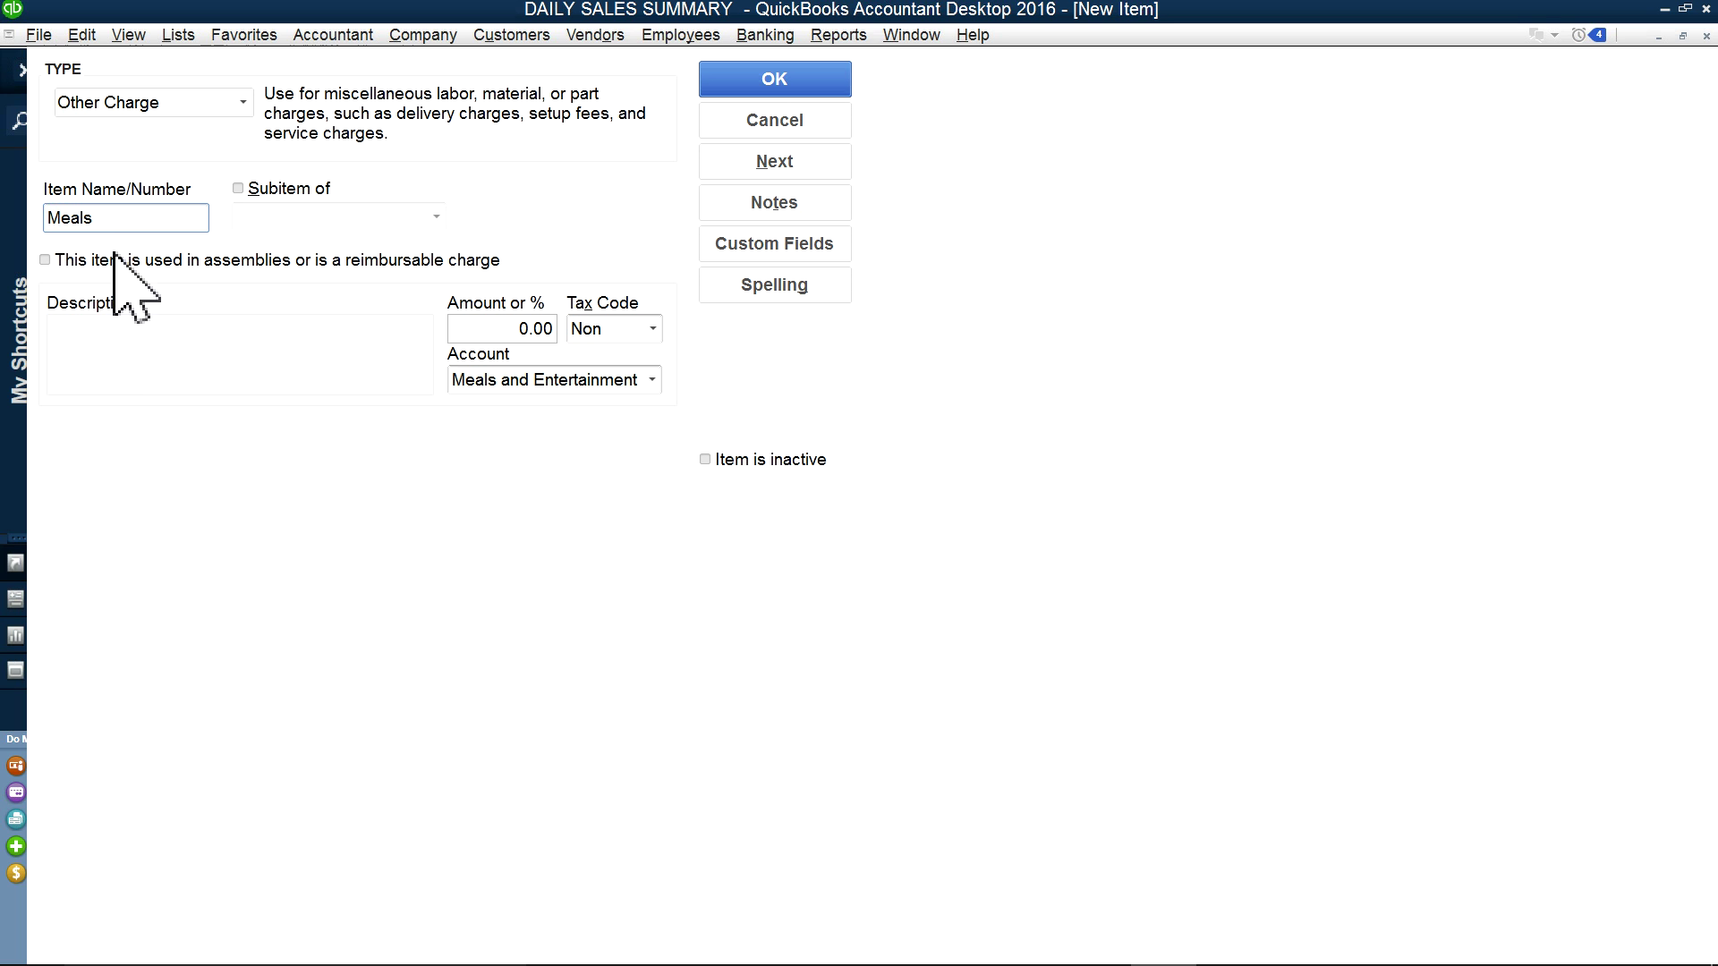
{"action": "left_click", "coordinate": [122, 358]}
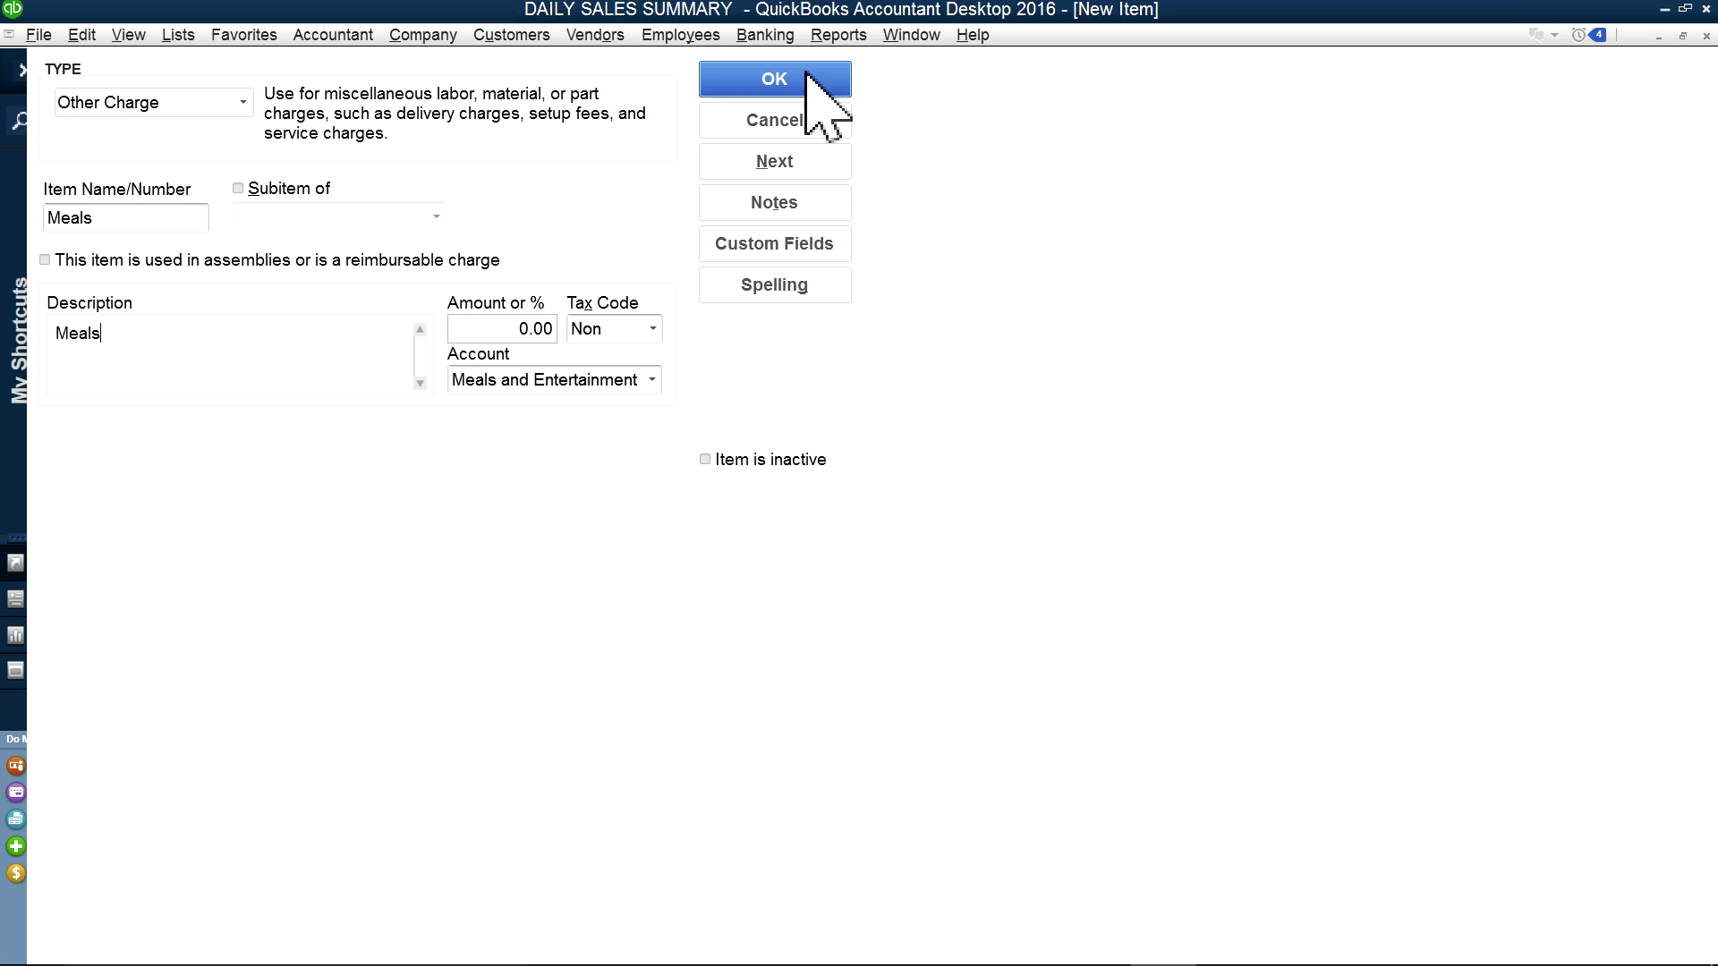
{"action": "left_click", "coordinate": [783, 159]}
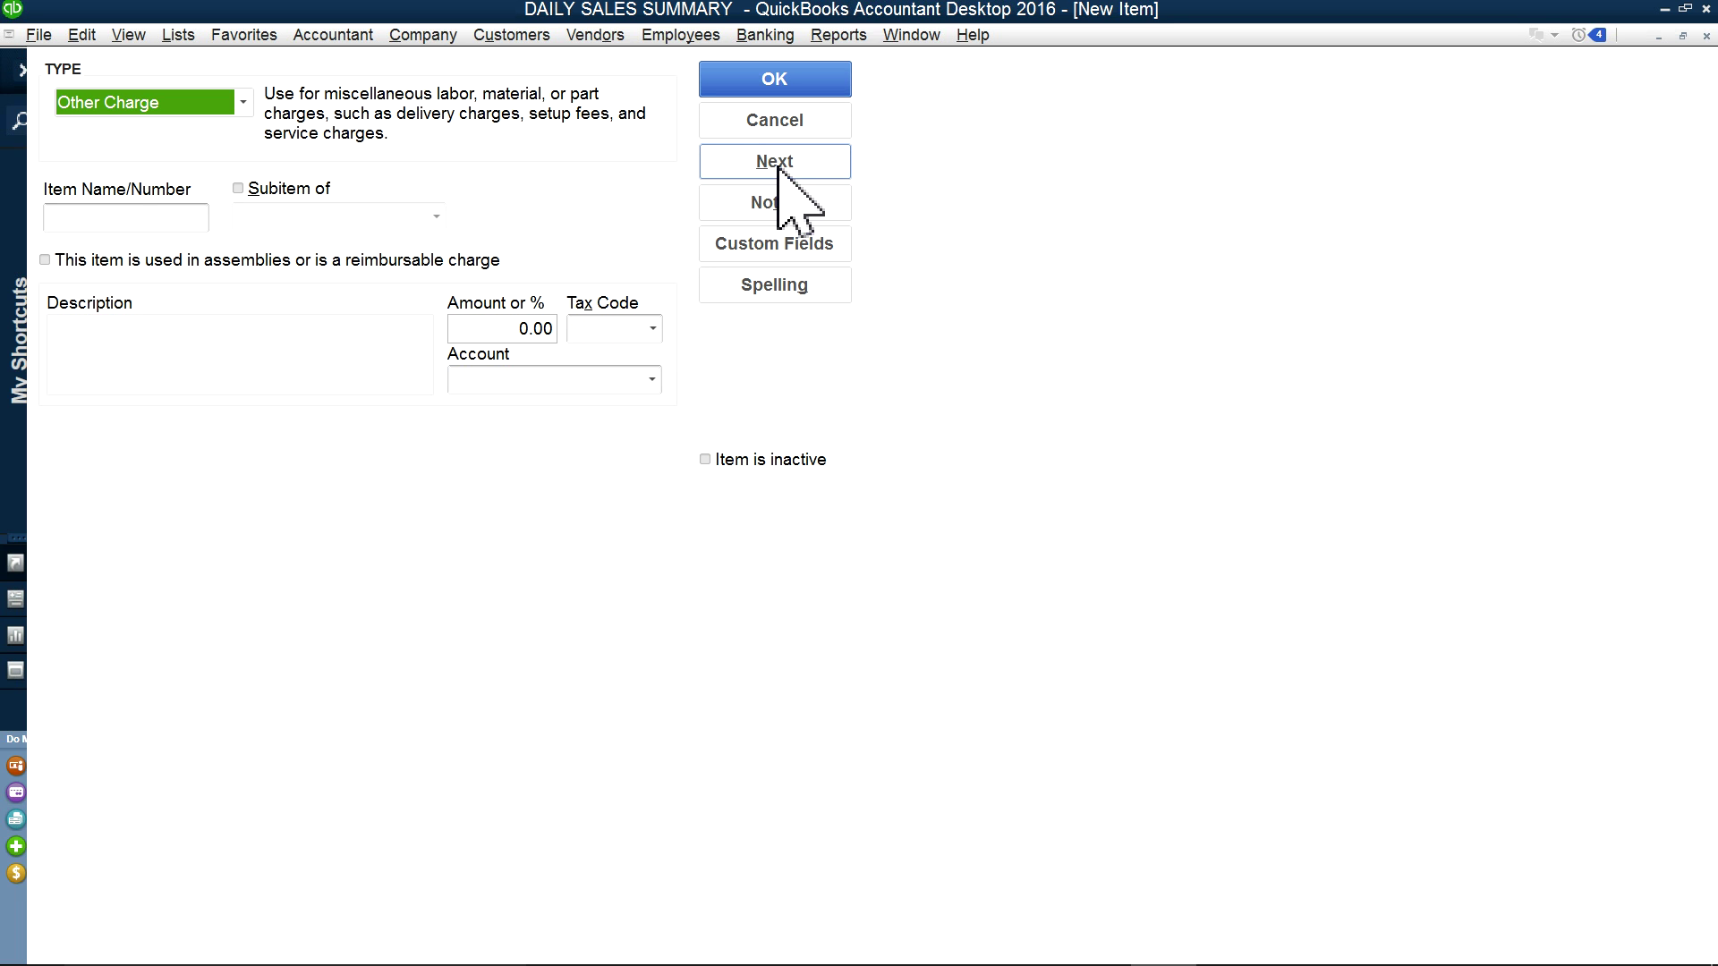
Step: Create another Other Charge item named and described as Repair, with account Repairs and Maintenance and tax code Non
{"action": "left_click", "coordinate": [138, 216]}
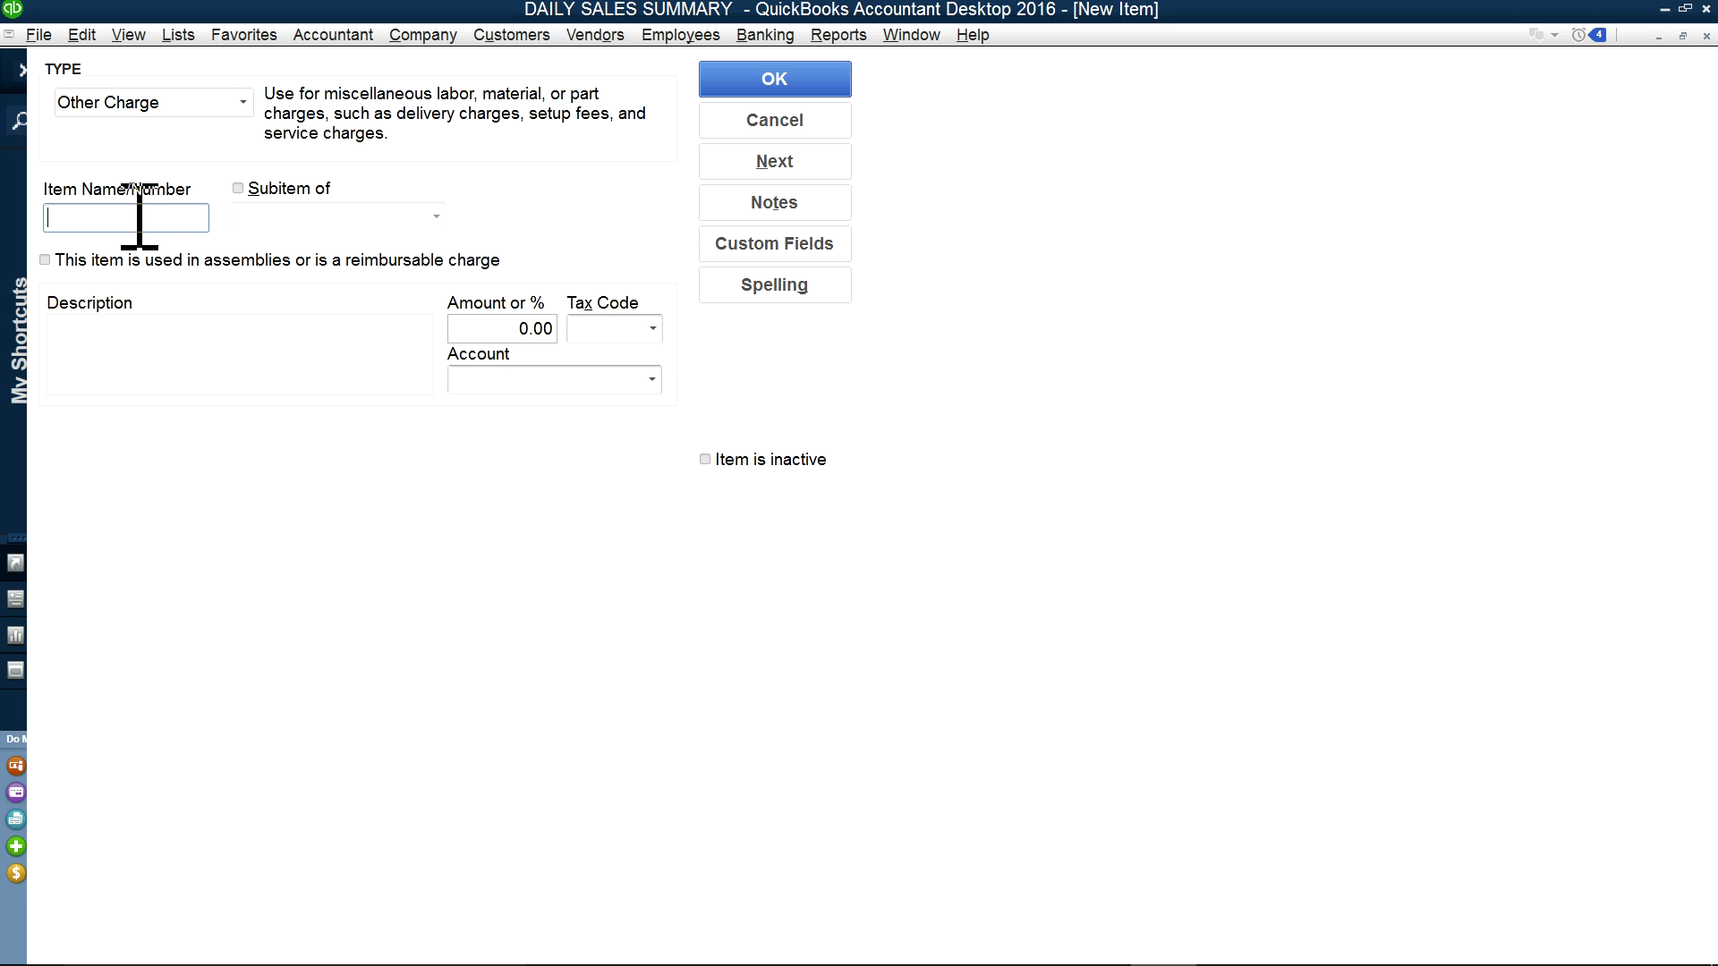
{"action": "left_click", "coordinate": [654, 381]}
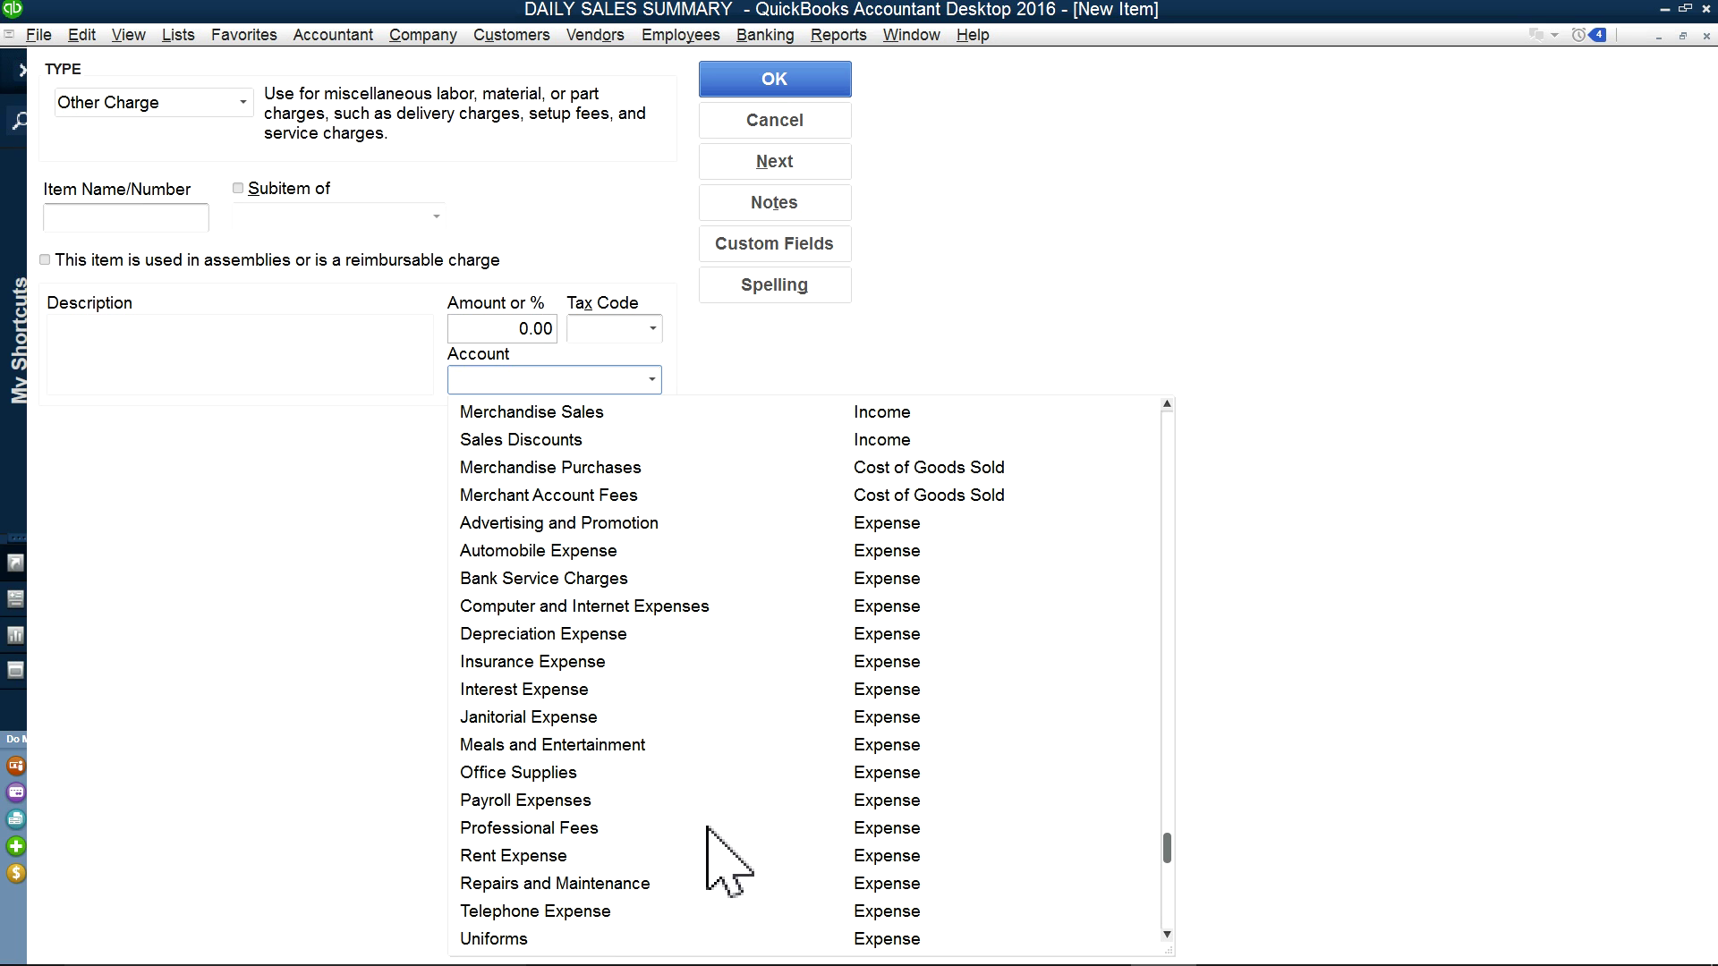
{"action": "left_click", "coordinate": [587, 883]}
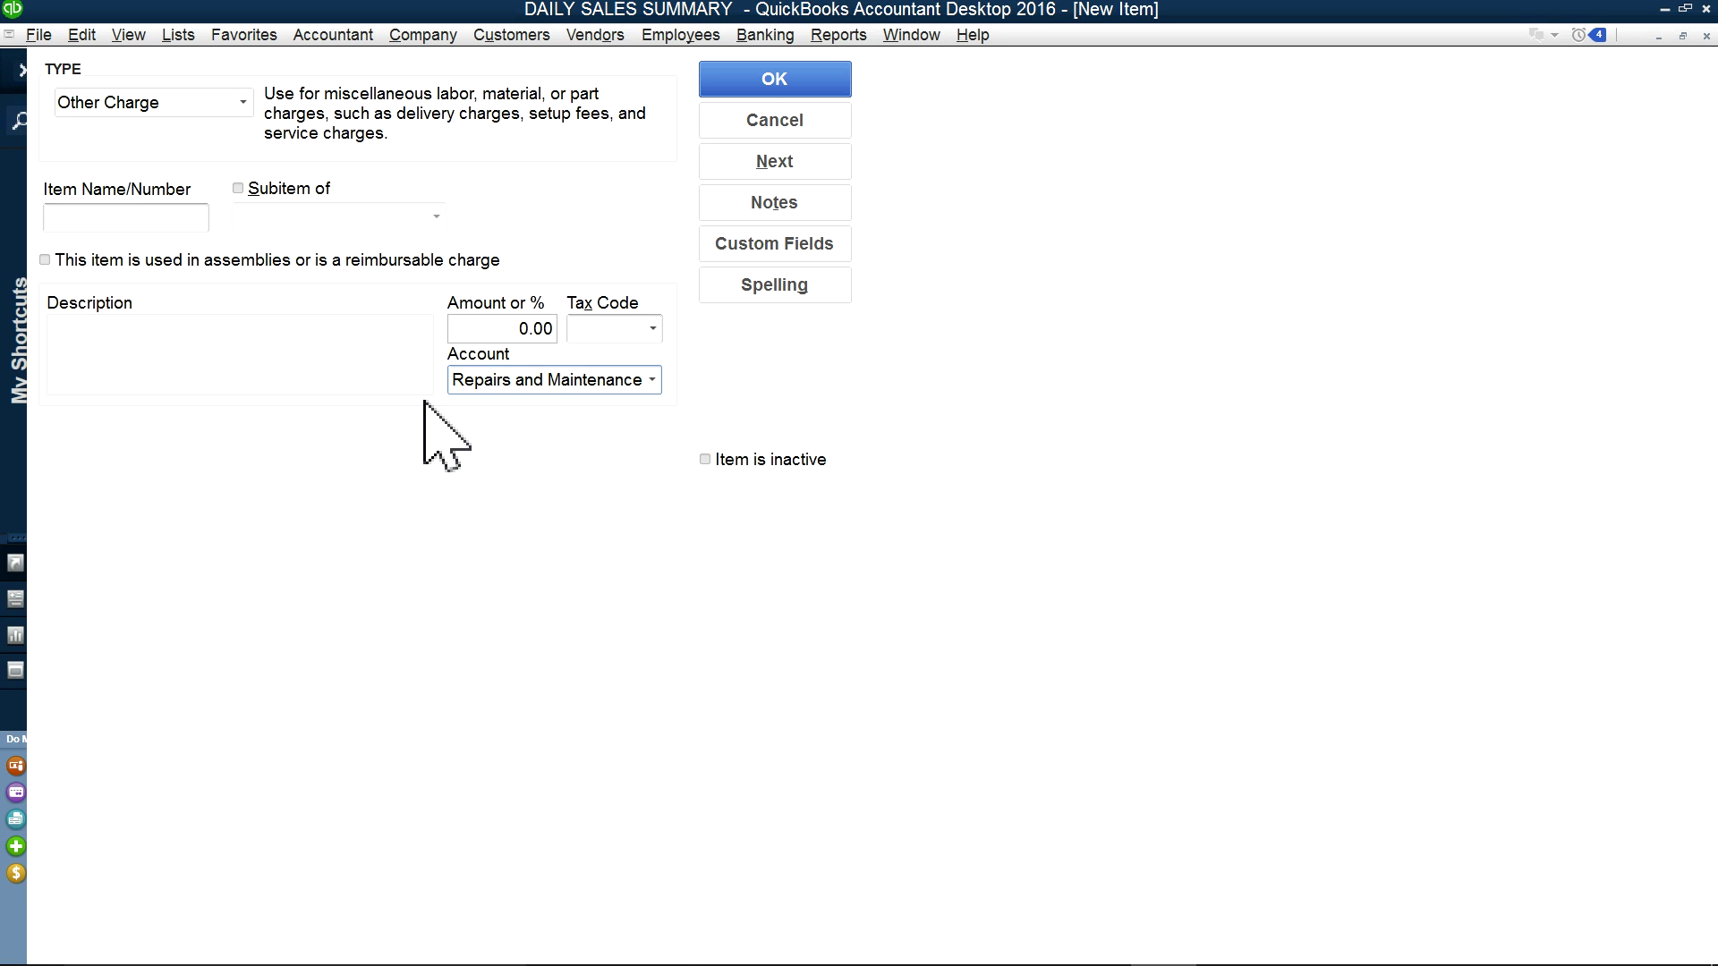
{"action": "left_click", "coordinate": [652, 329]}
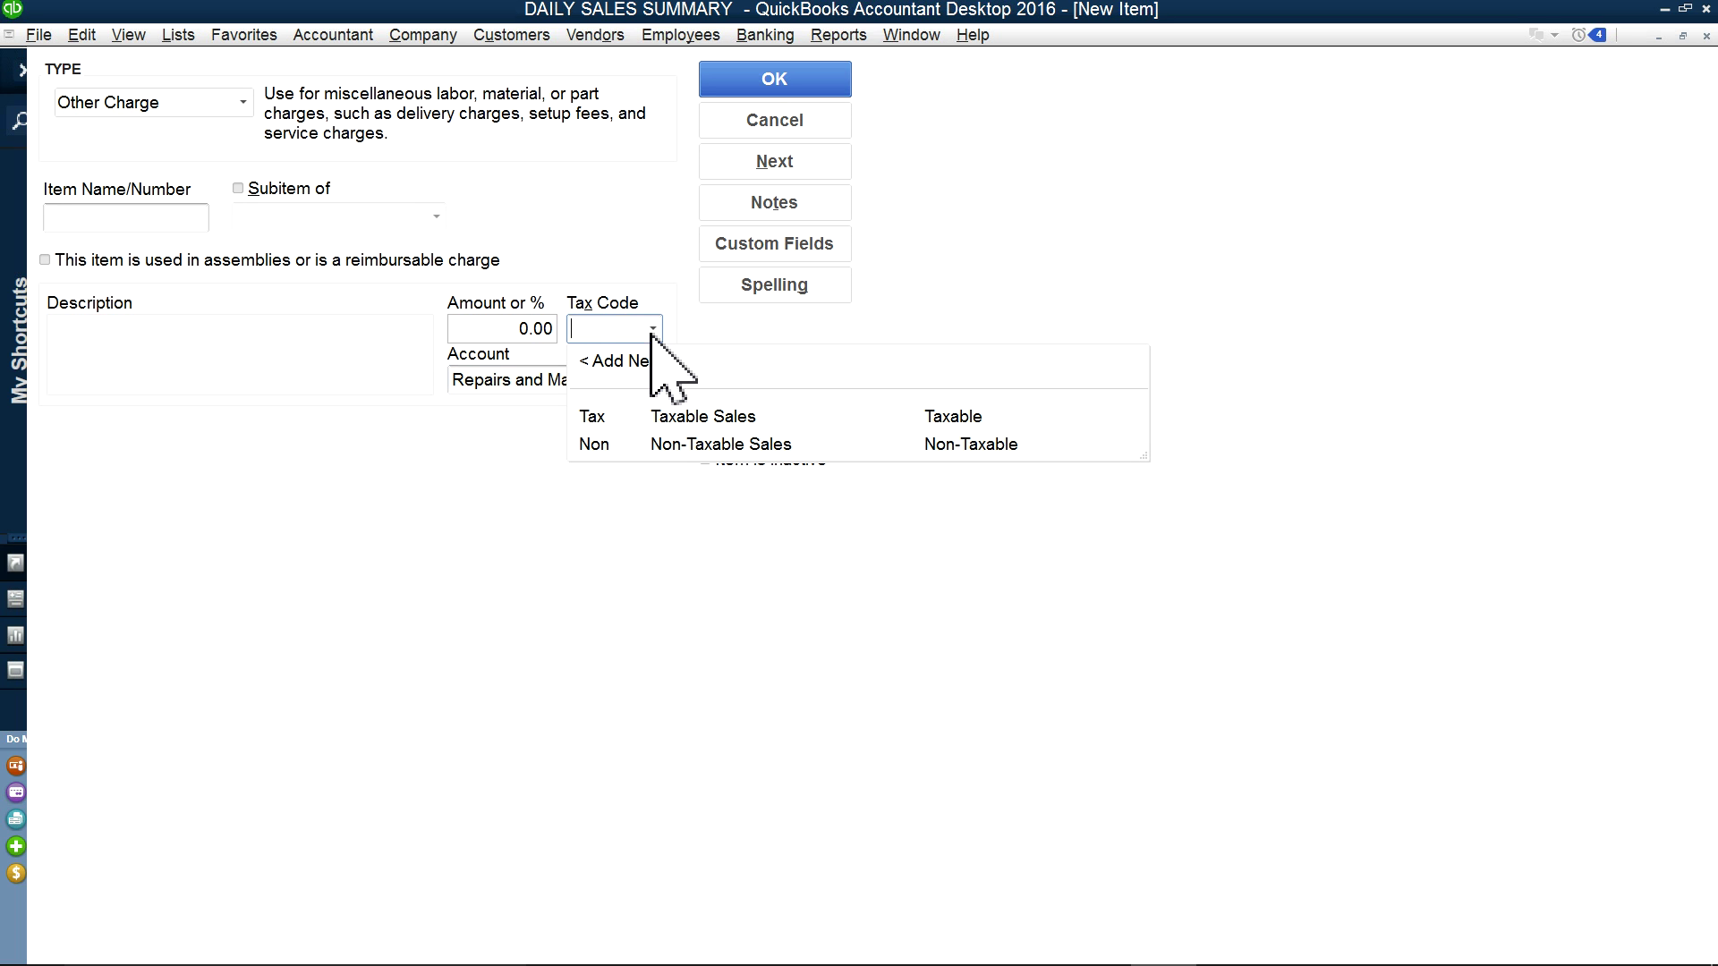
{"action": "left_click", "coordinate": [640, 447]}
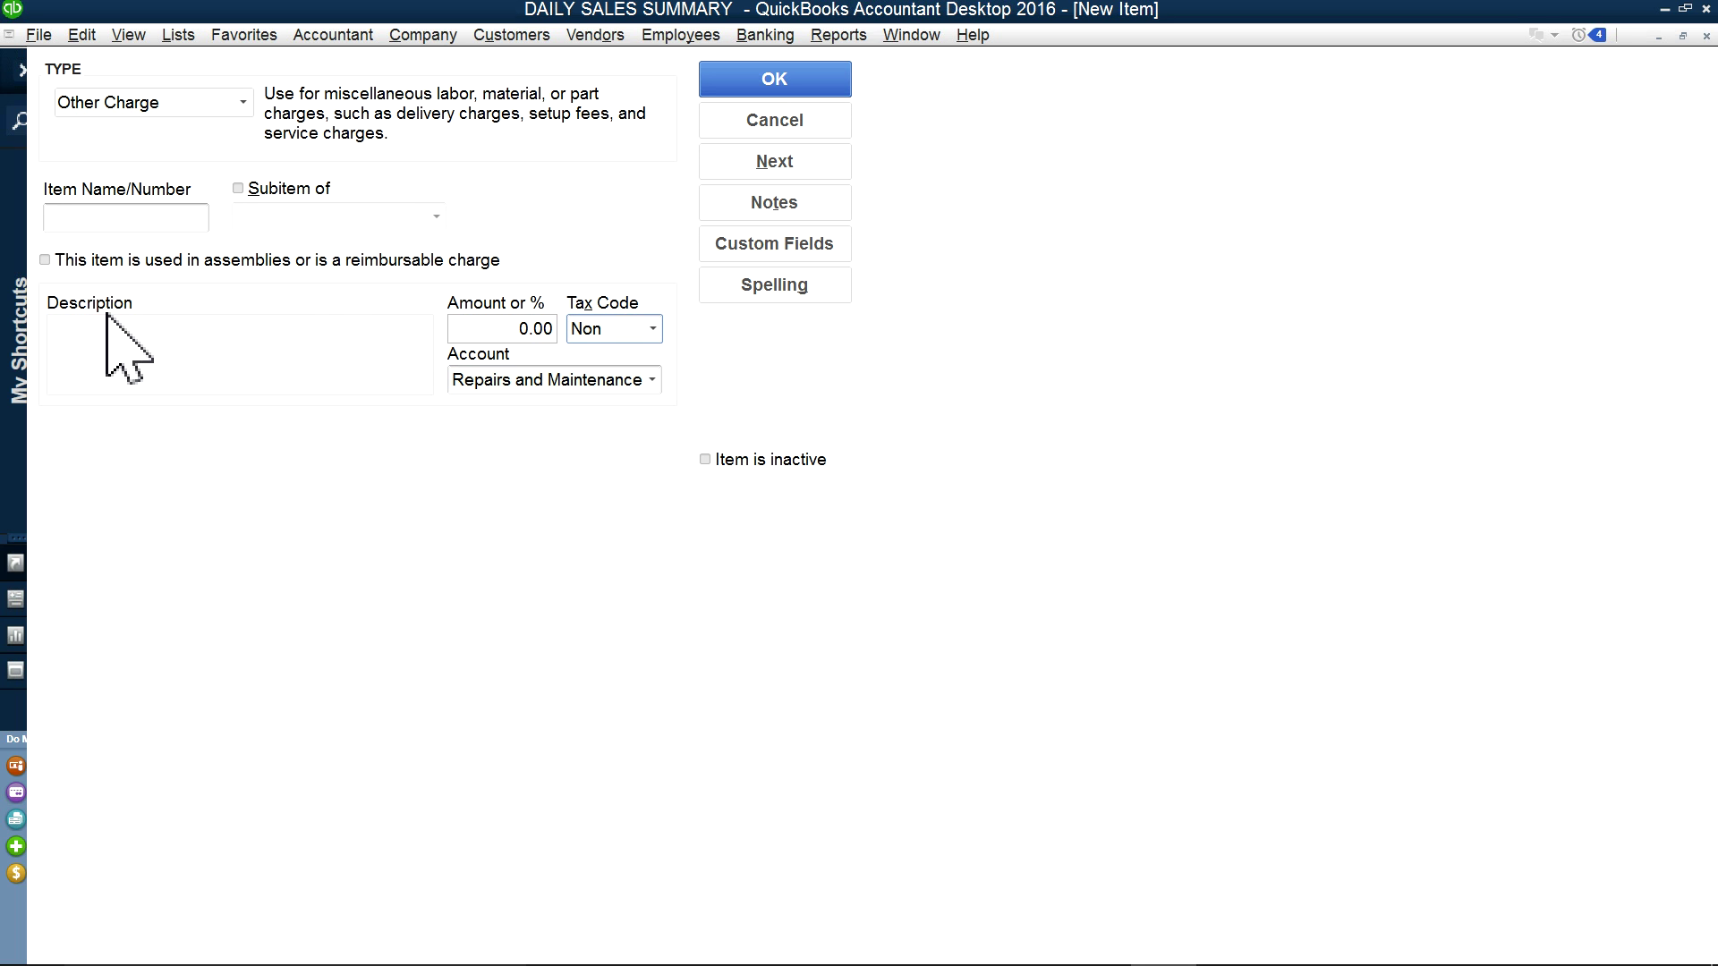
{"action": "left_click", "coordinate": [107, 223]}
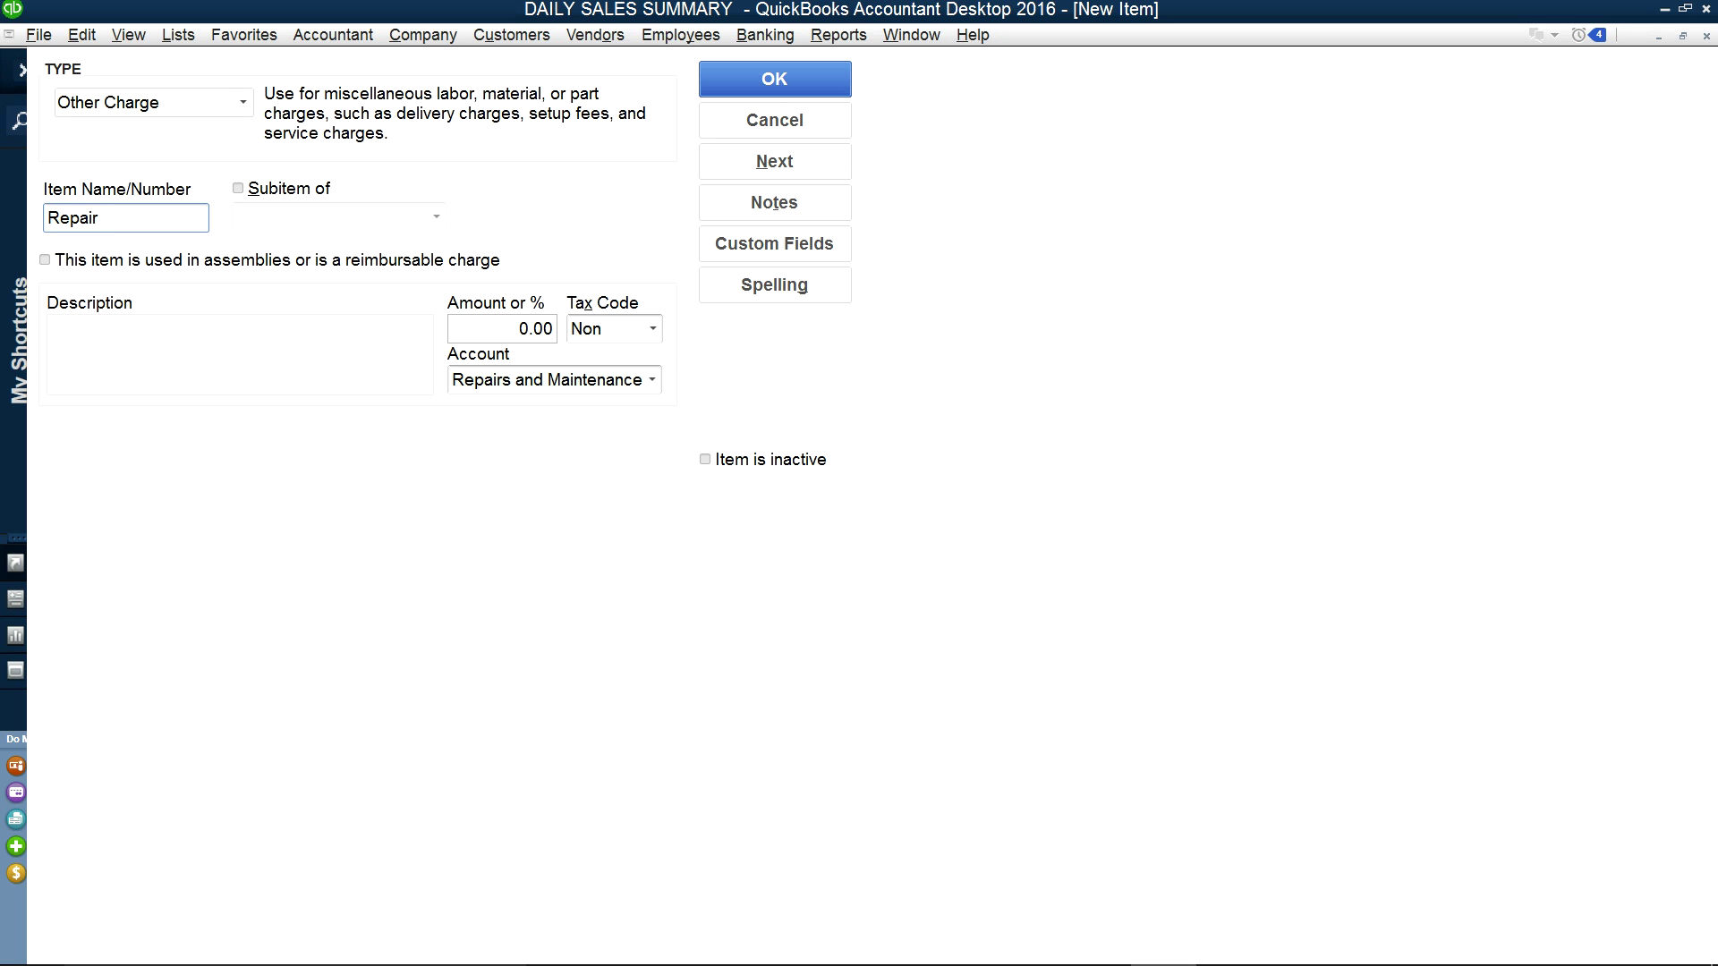
{"action": "left_click", "coordinate": [139, 341]}
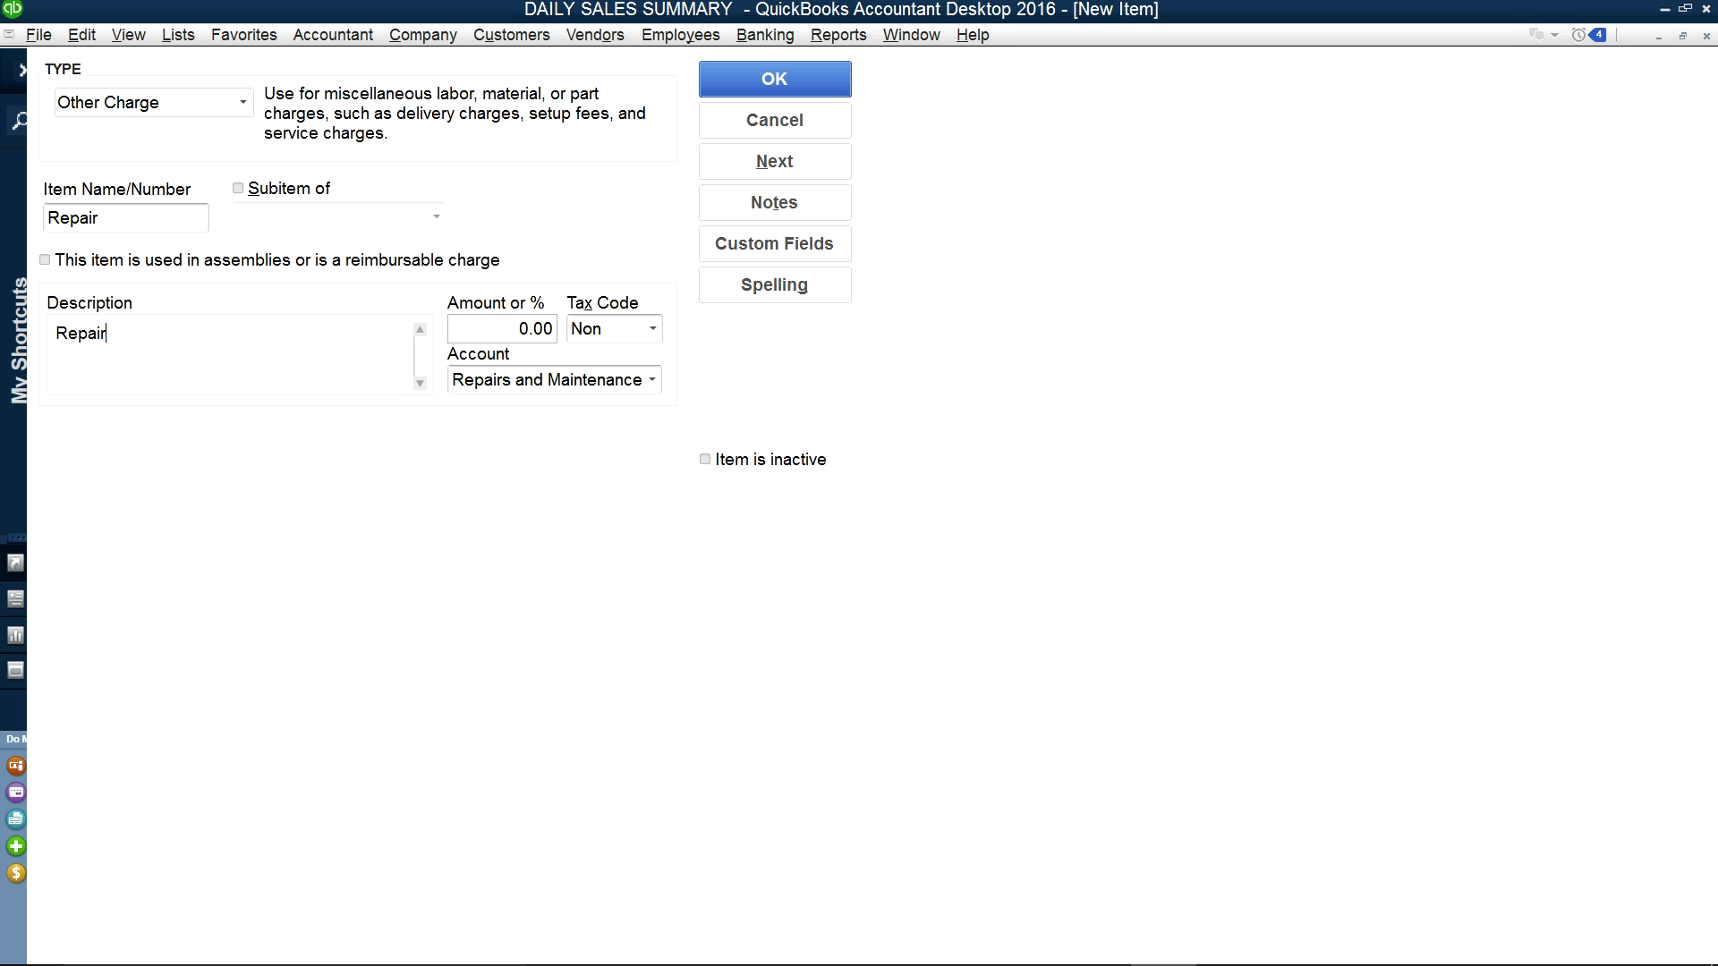
{"action": "left_click", "coordinate": [790, 79]}
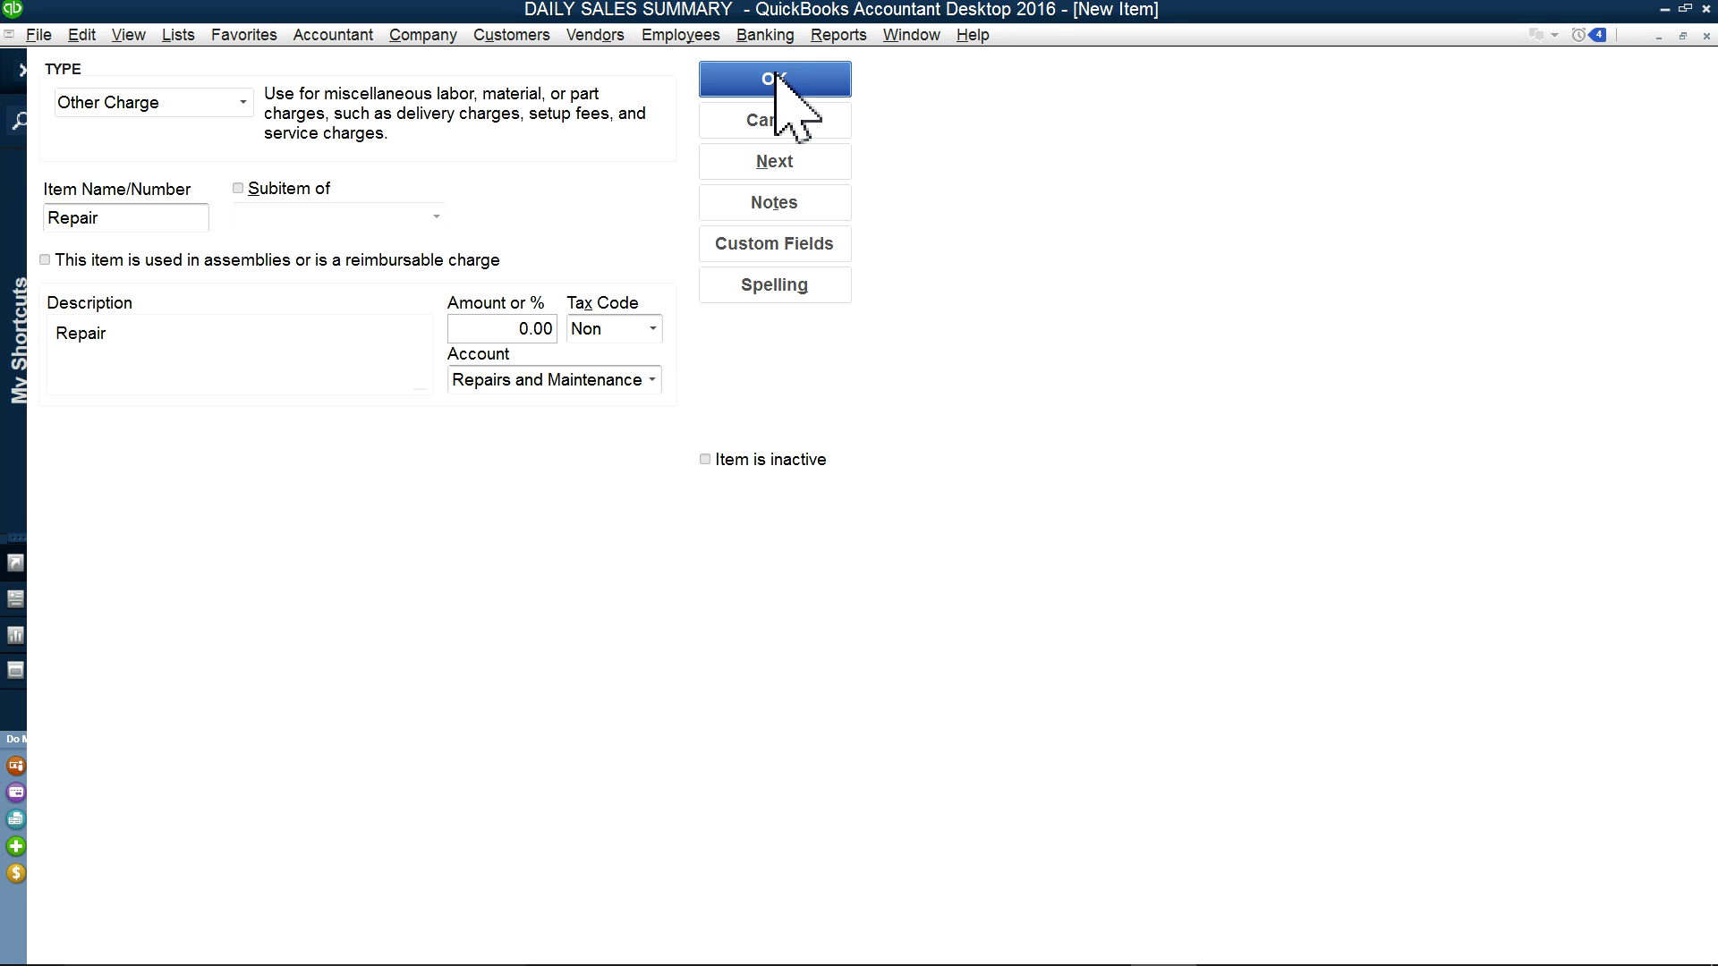
Step: Start a new sales receipt on the Daily Sales Summary template for the Sales Summary customer
{"action": "left_click", "coordinate": [511, 35]}
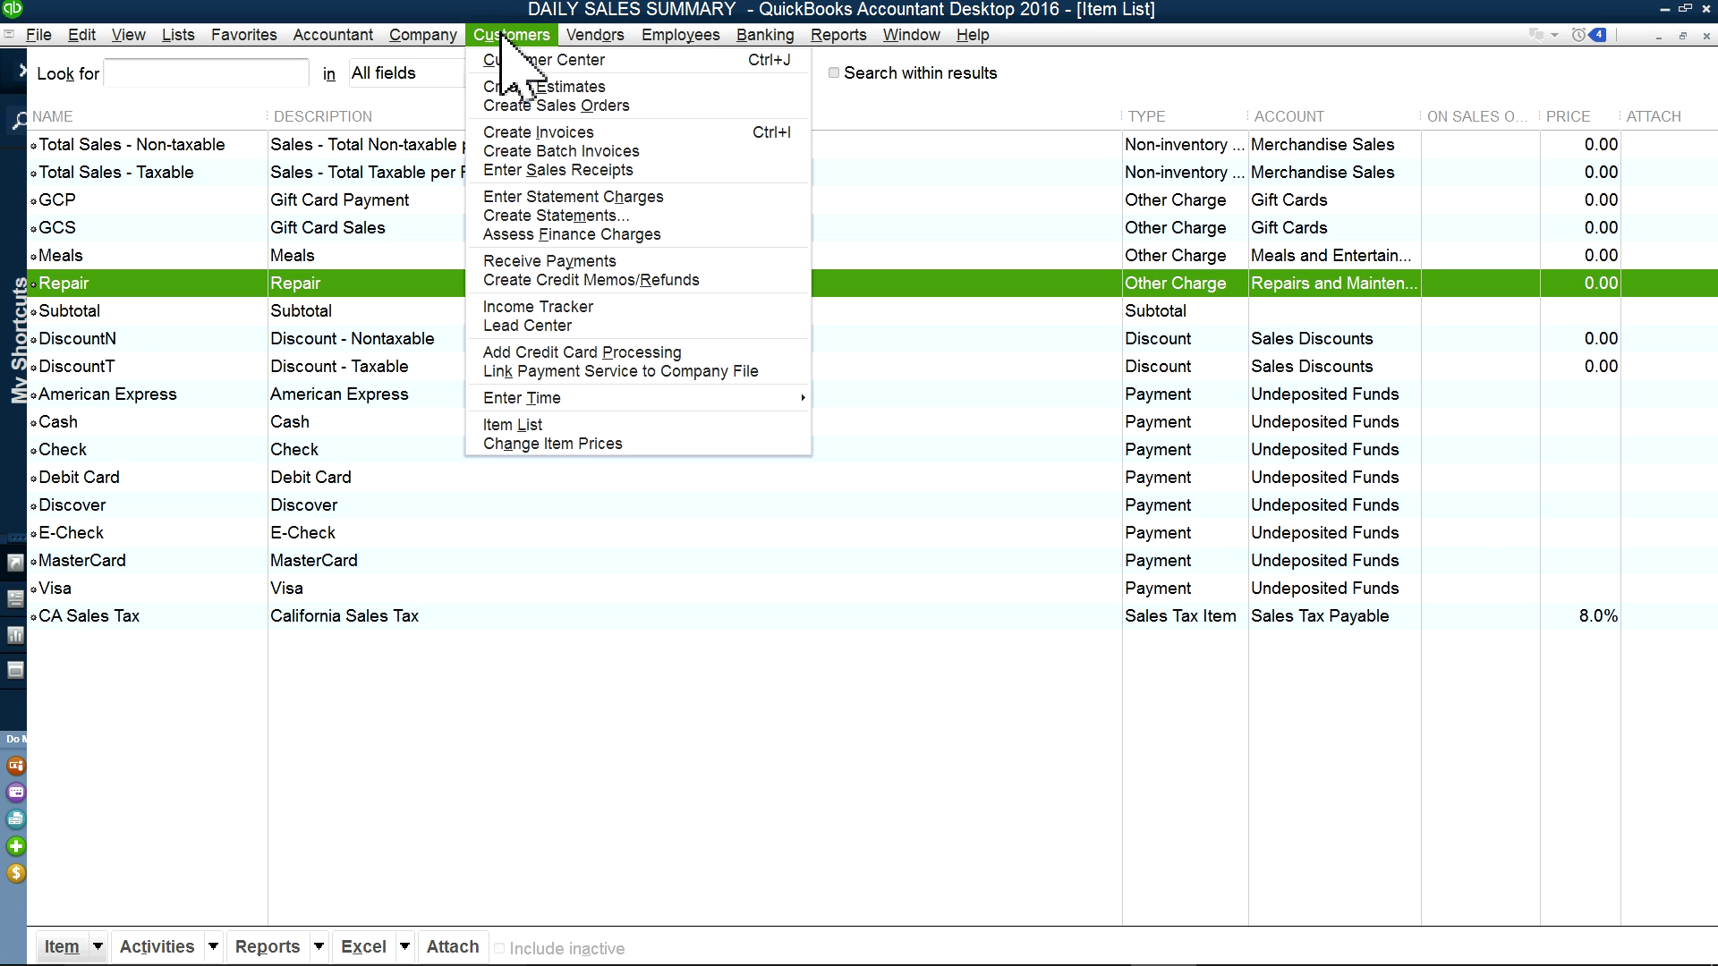
{"action": "left_click", "coordinate": [537, 170]}
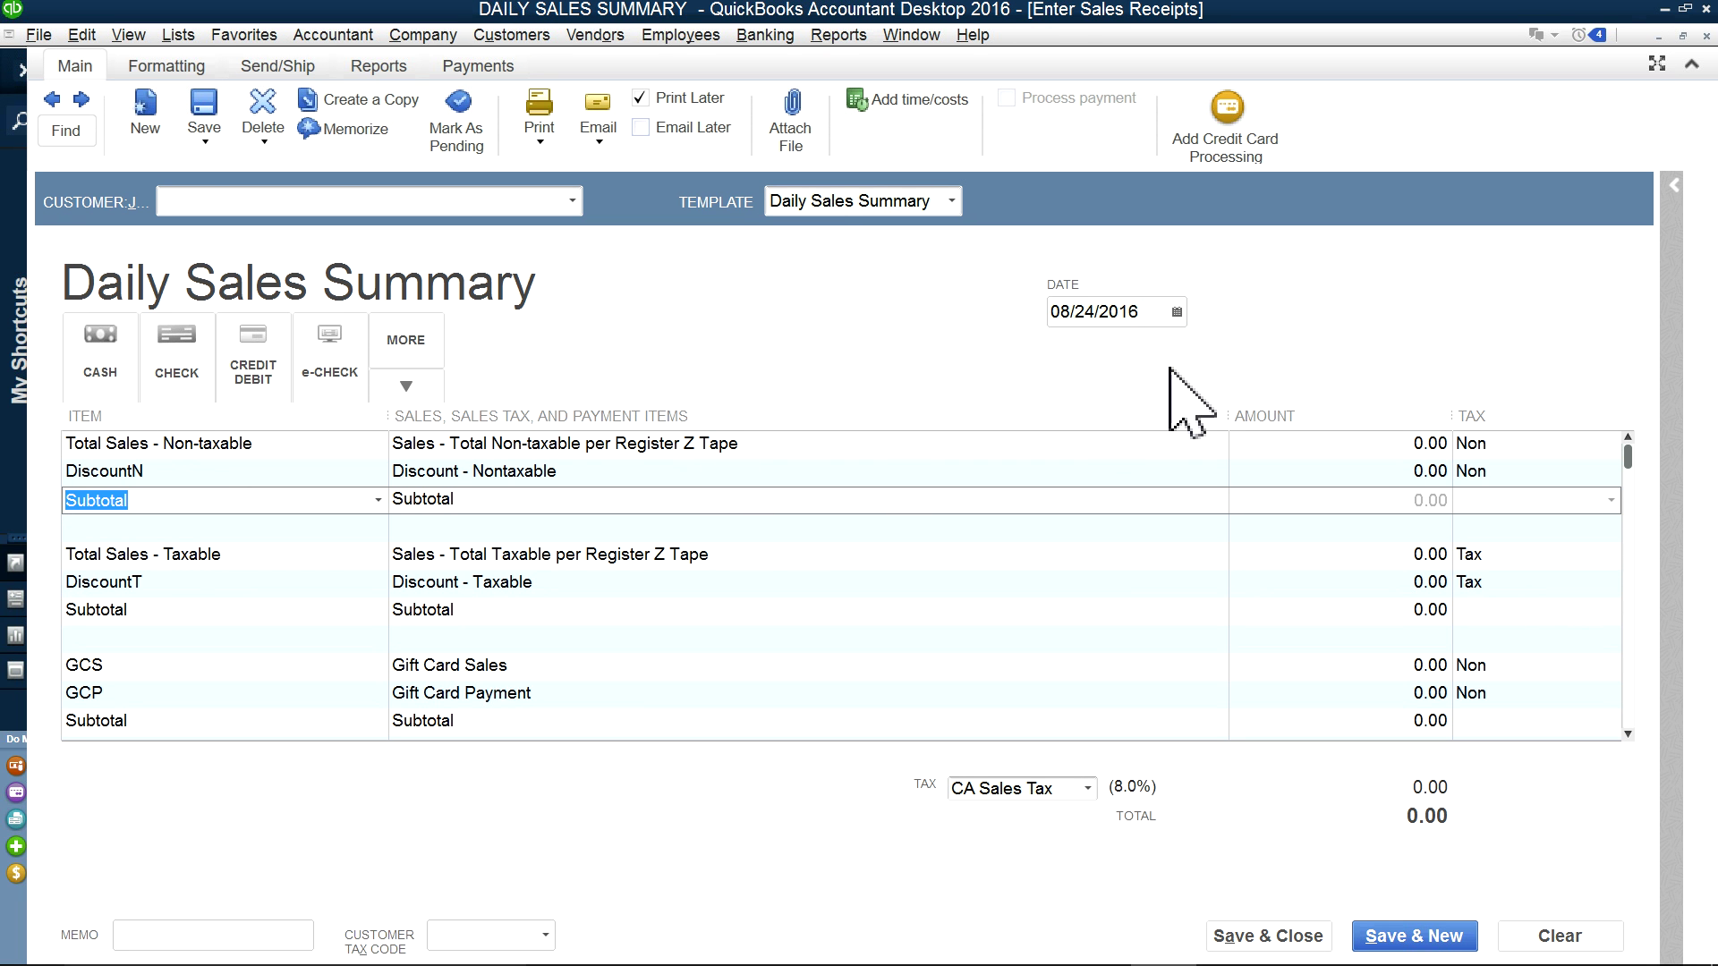
{"action": "left_click", "coordinate": [150, 127]}
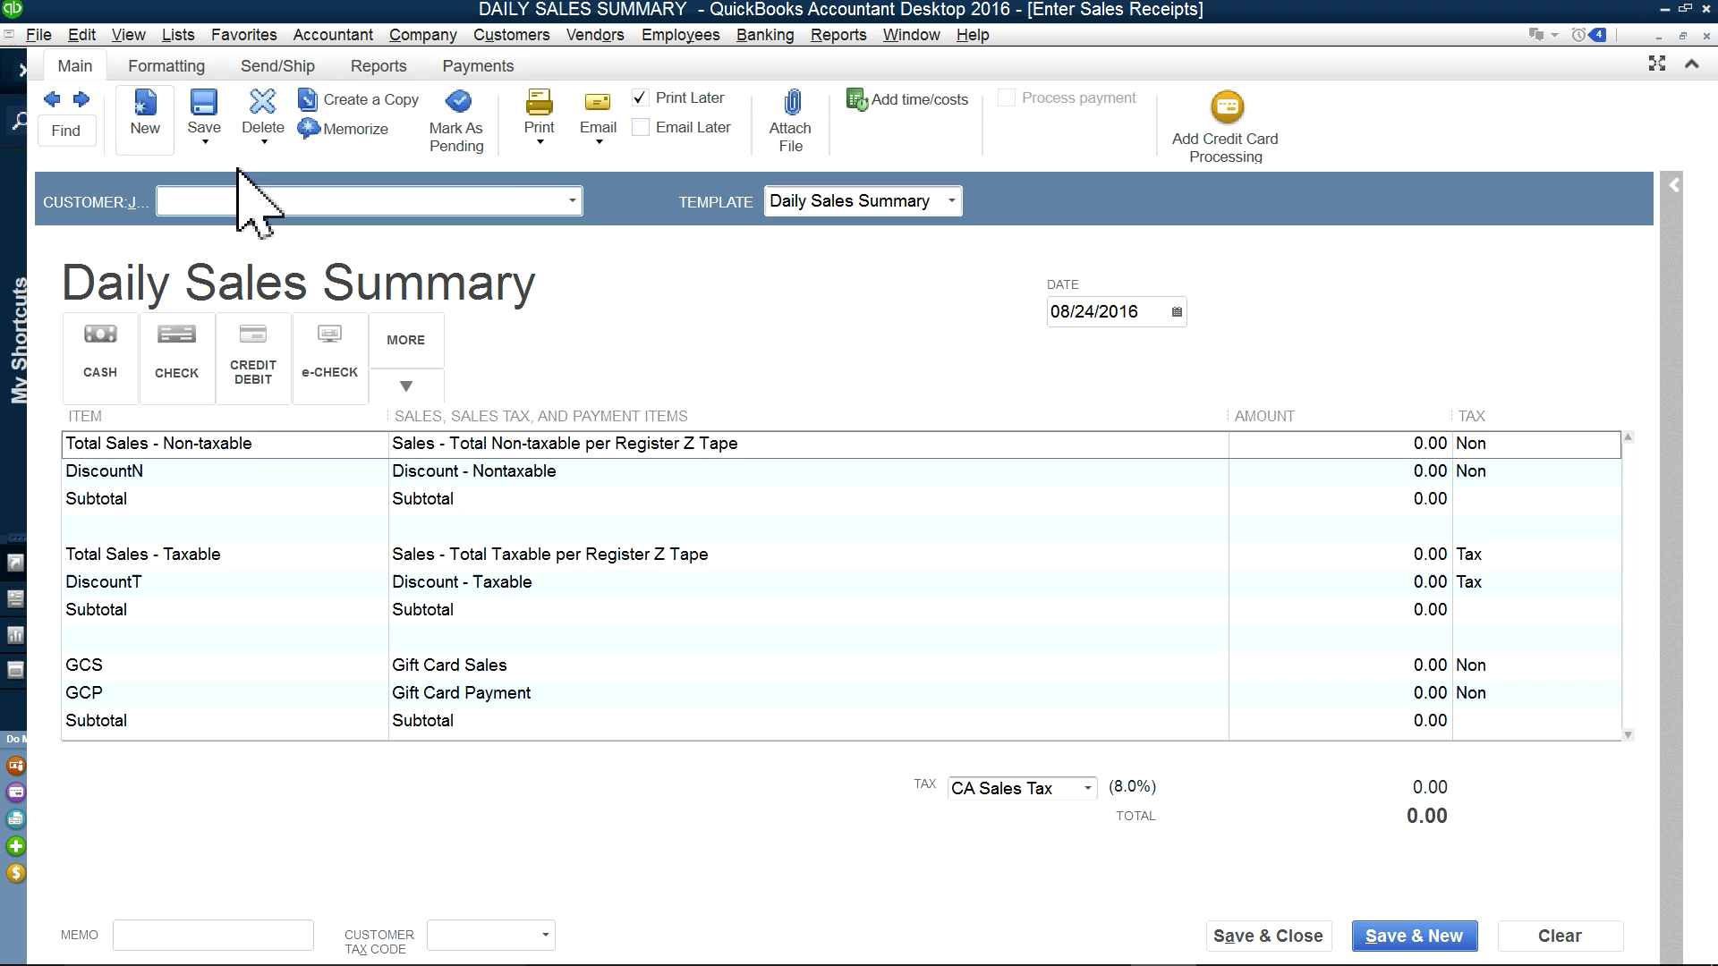
{"action": "left_click", "coordinate": [572, 200]}
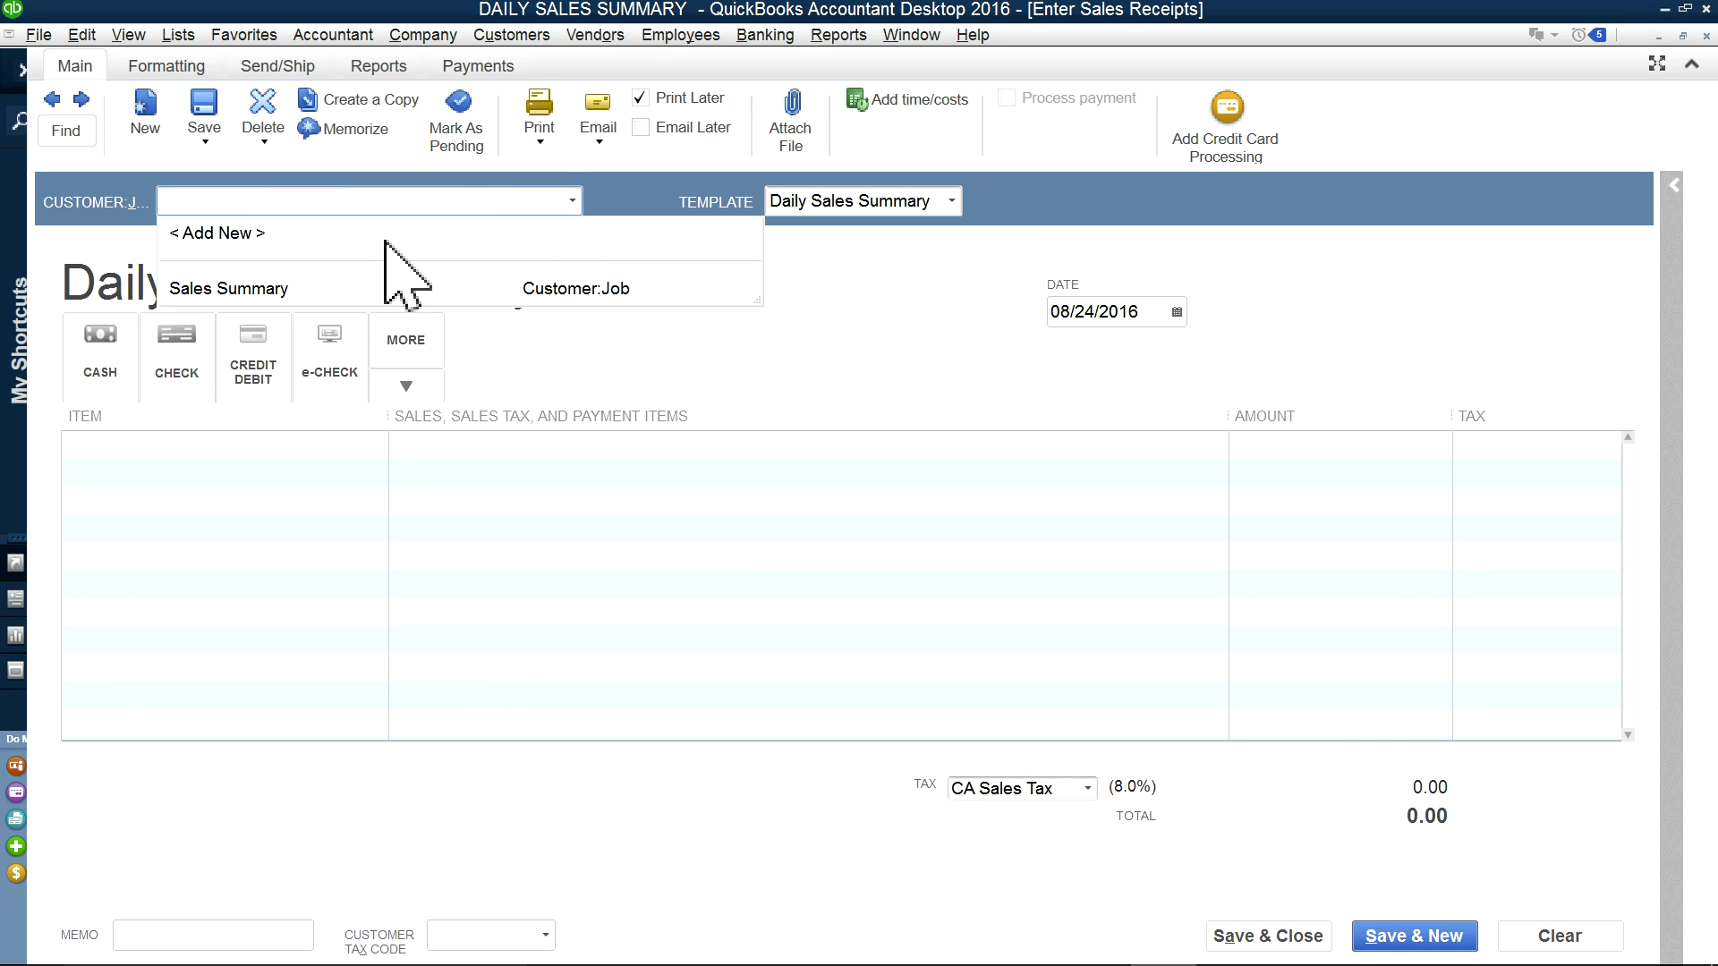
{"action": "left_click", "coordinate": [252, 290]}
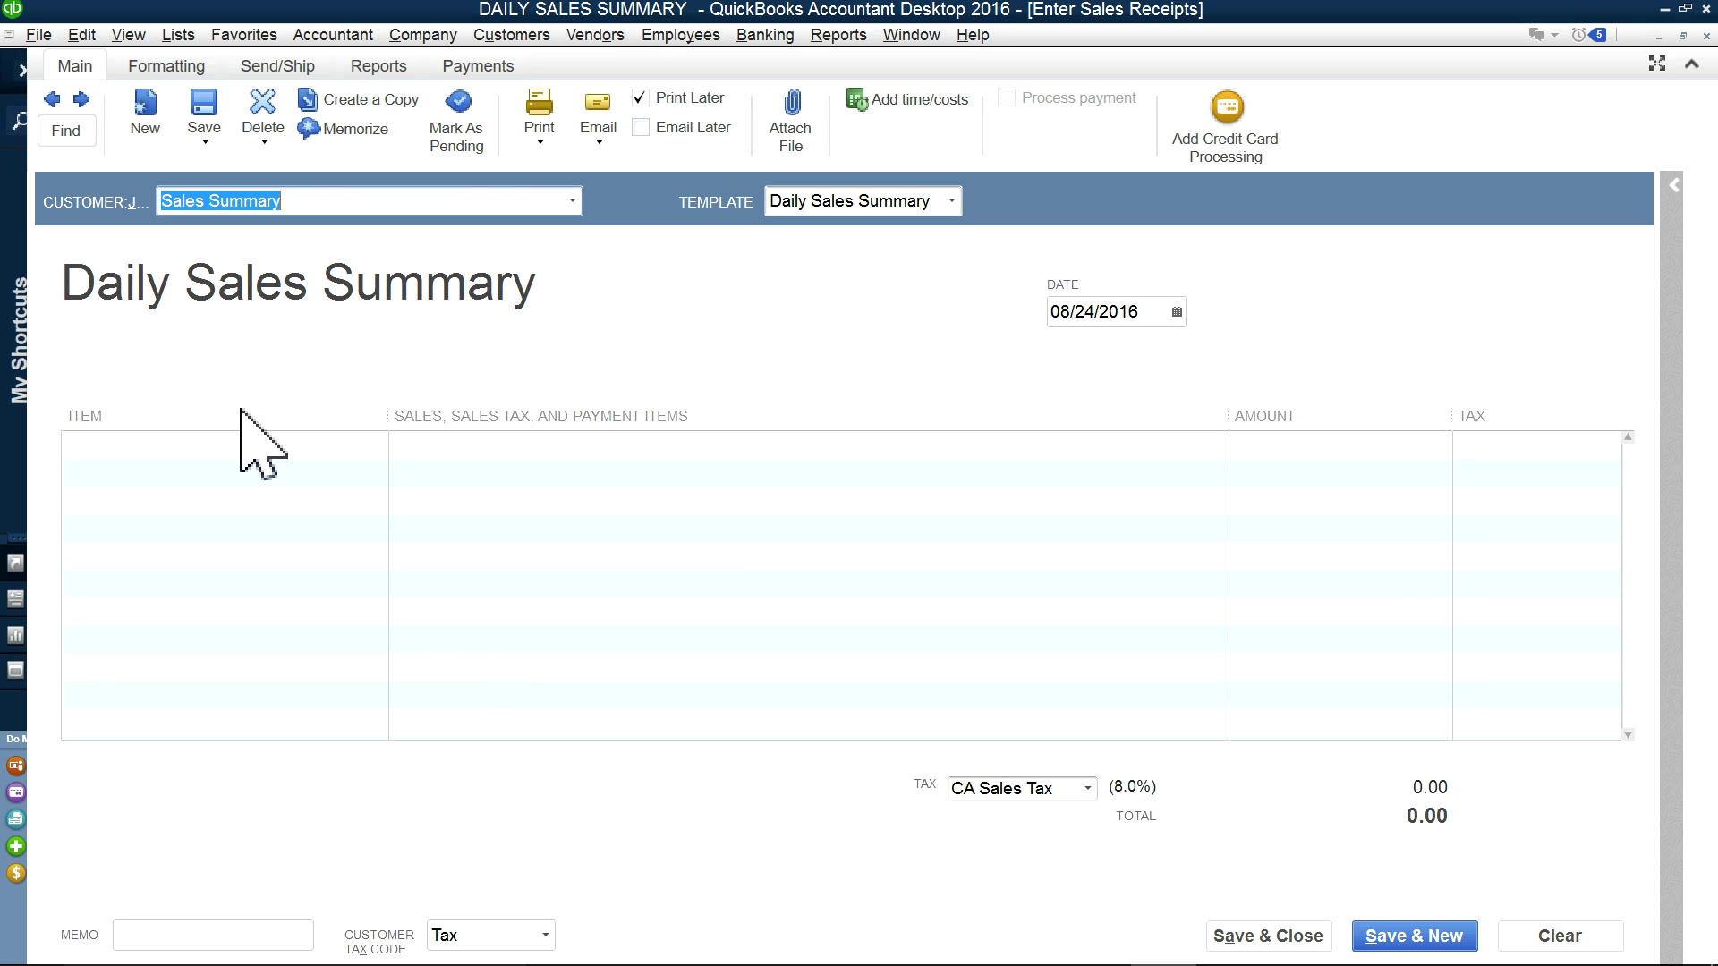
Step: Add a Total Sales - Non-taxable line to the receipt with an amount of 1,200.00
{"action": "left_click", "coordinate": [230, 448]}
{"action": "left_click", "coordinate": [378, 445]}
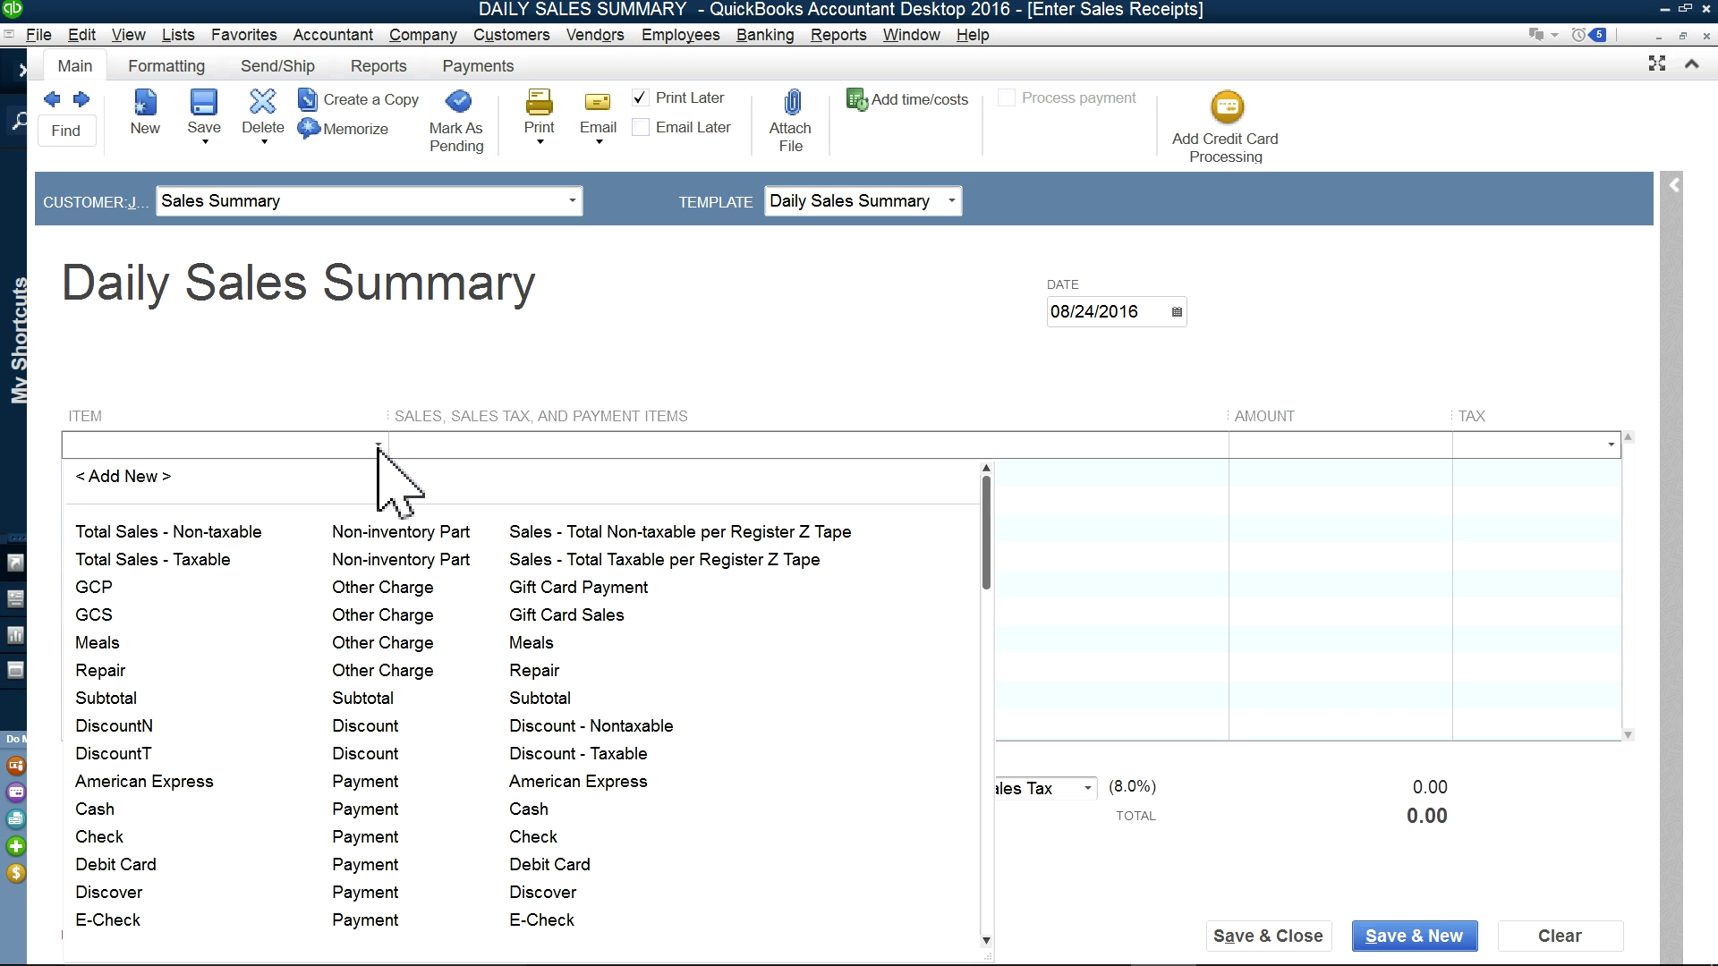
{"action": "left_click", "coordinate": [219, 531]}
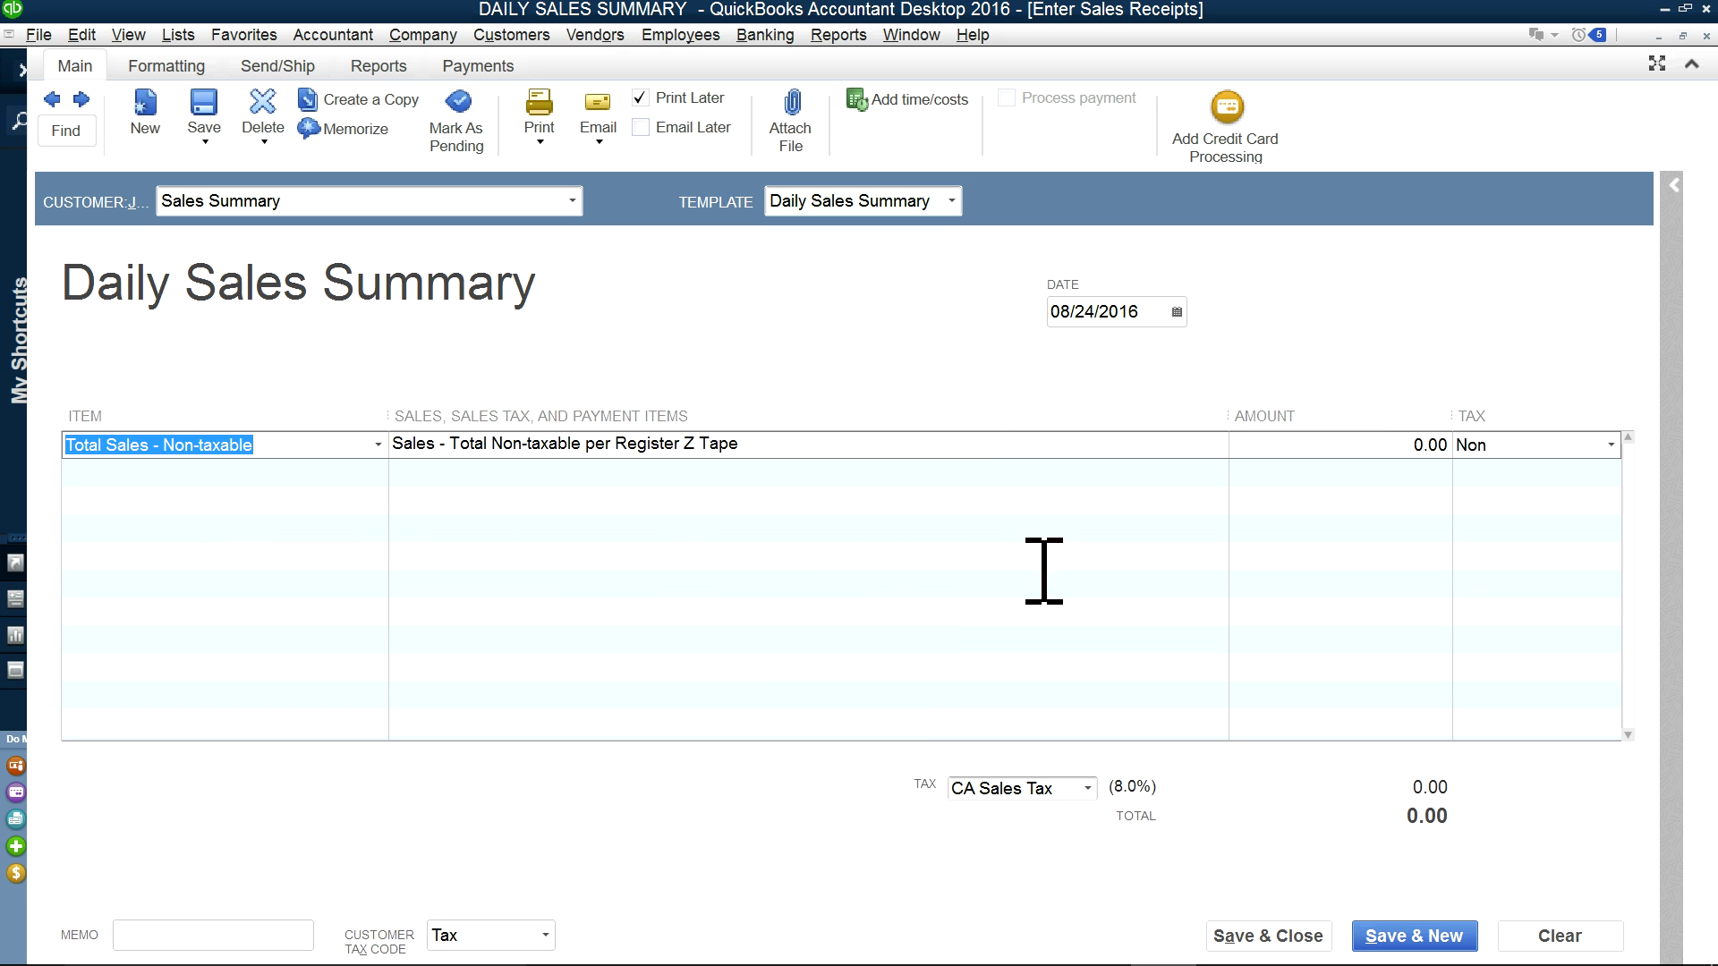
{"action": "left_click", "coordinate": [1416, 496]}
{"action": "left_click", "coordinate": [1386, 442]}
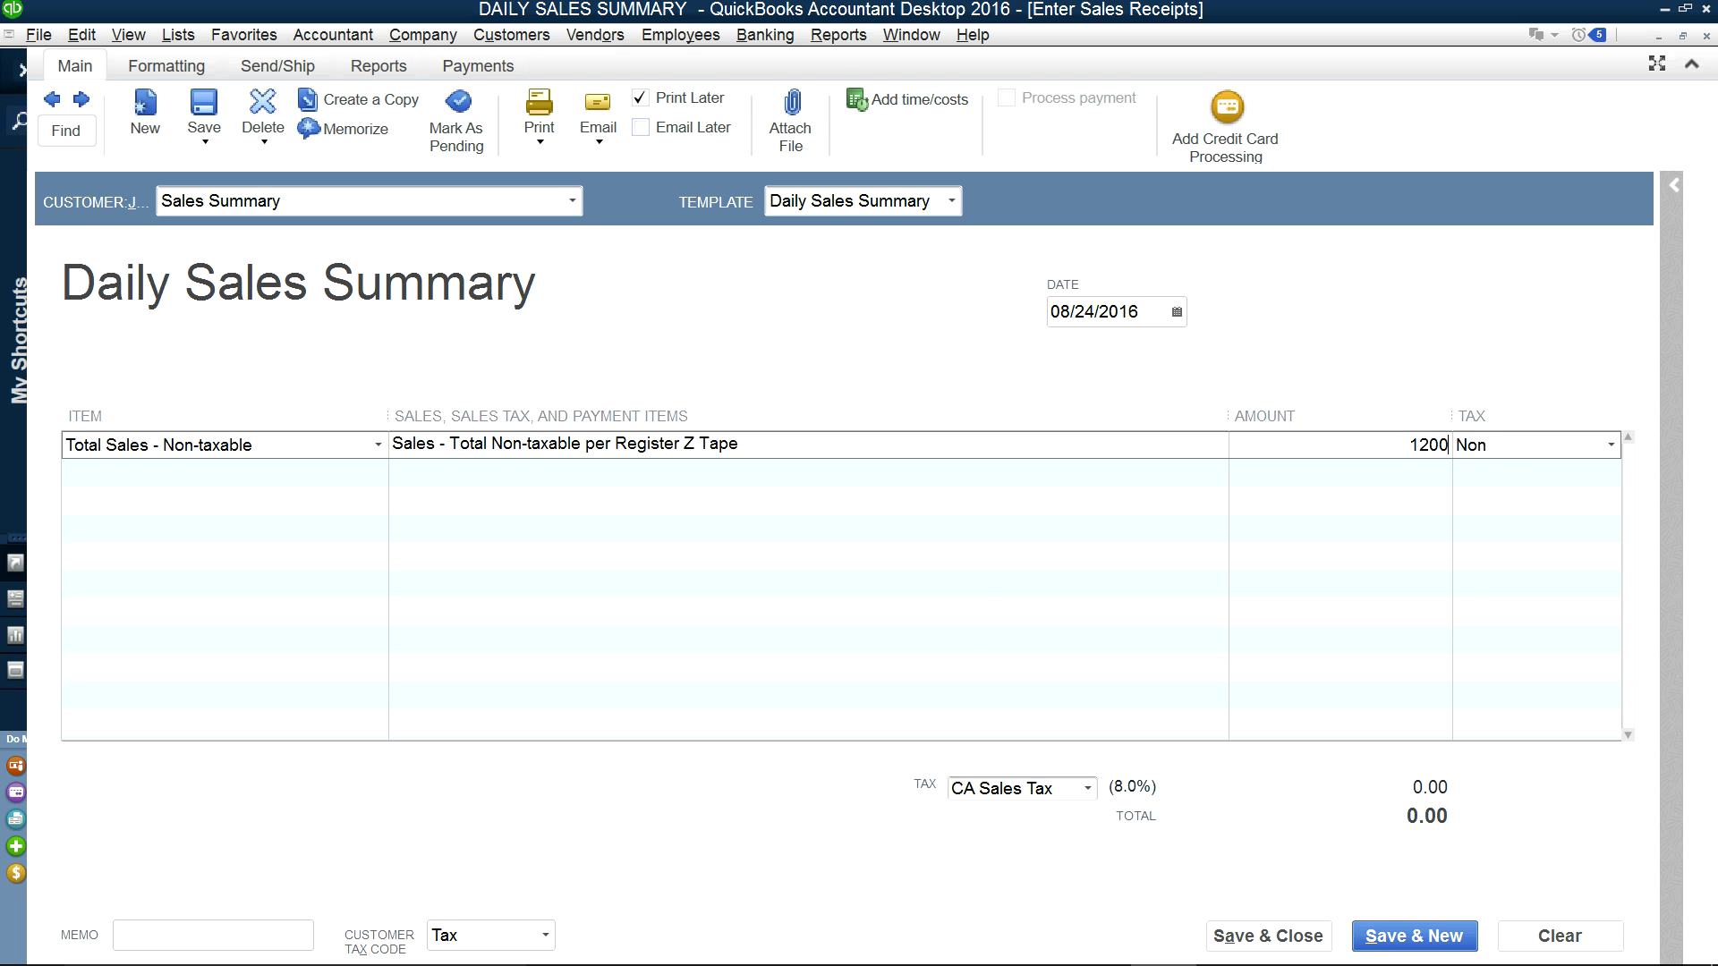
{"action": "left_click", "coordinate": [483, 579]}
Step: Add the Meals item below the sales line, accept the expense account association, and set its amount to -50.00
{"action": "left_click", "coordinate": [163, 575]}
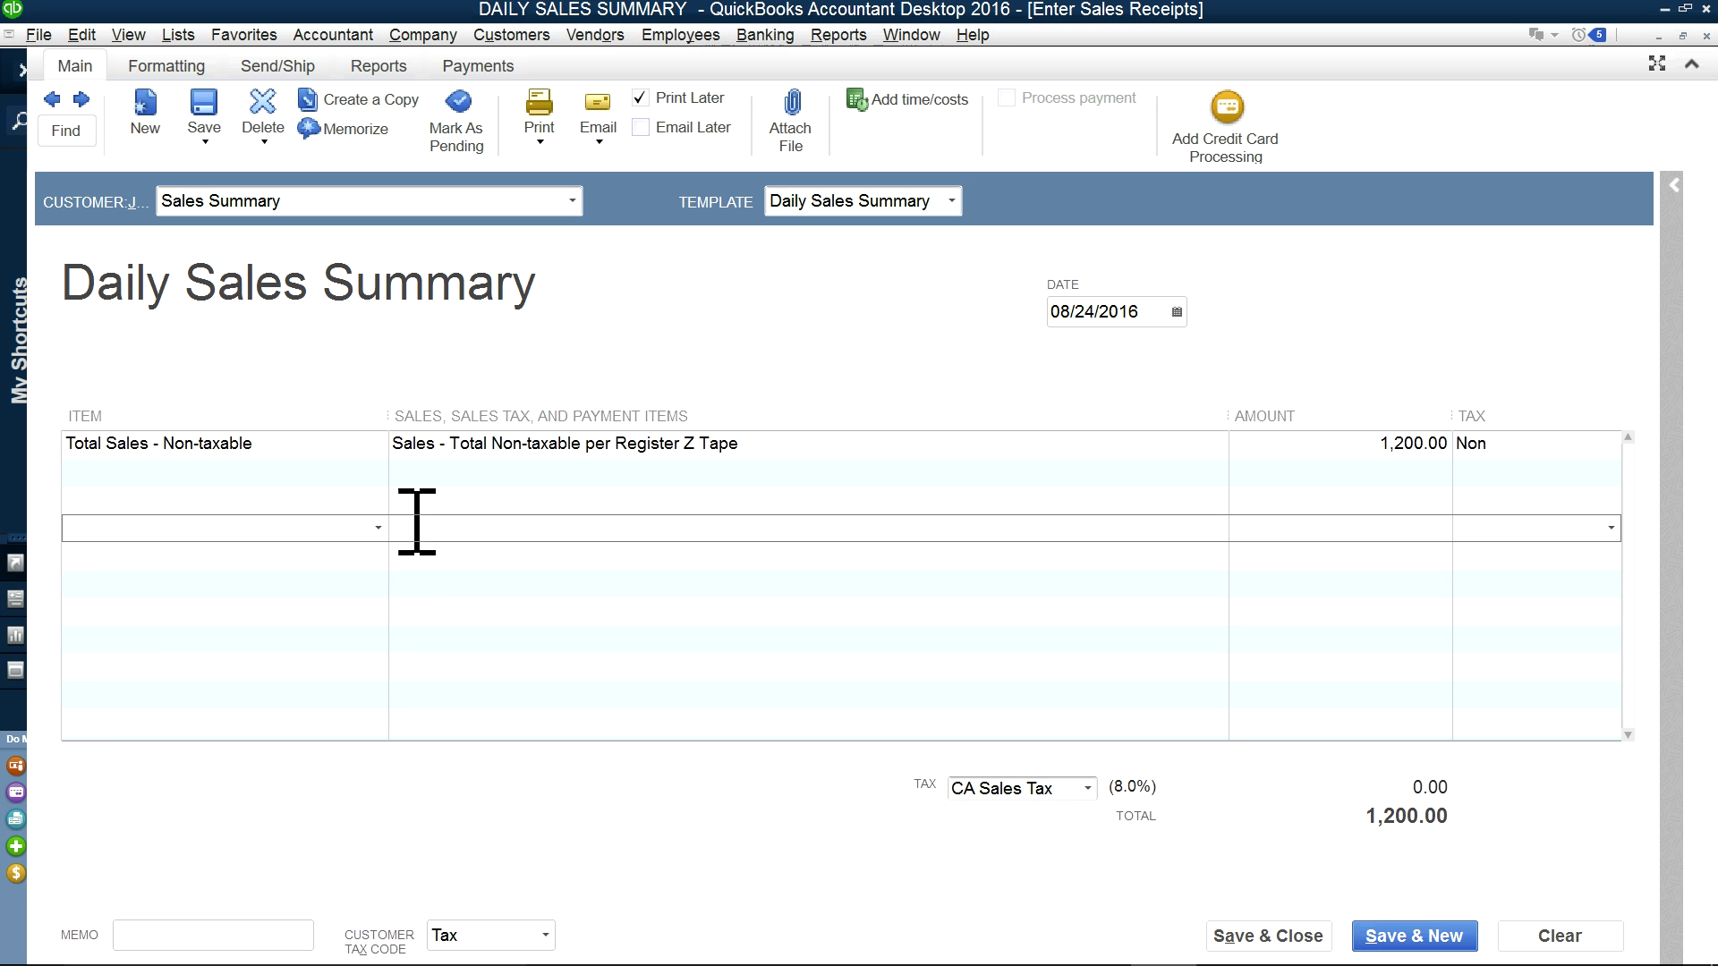
{"action": "left_click", "coordinate": [378, 530]}
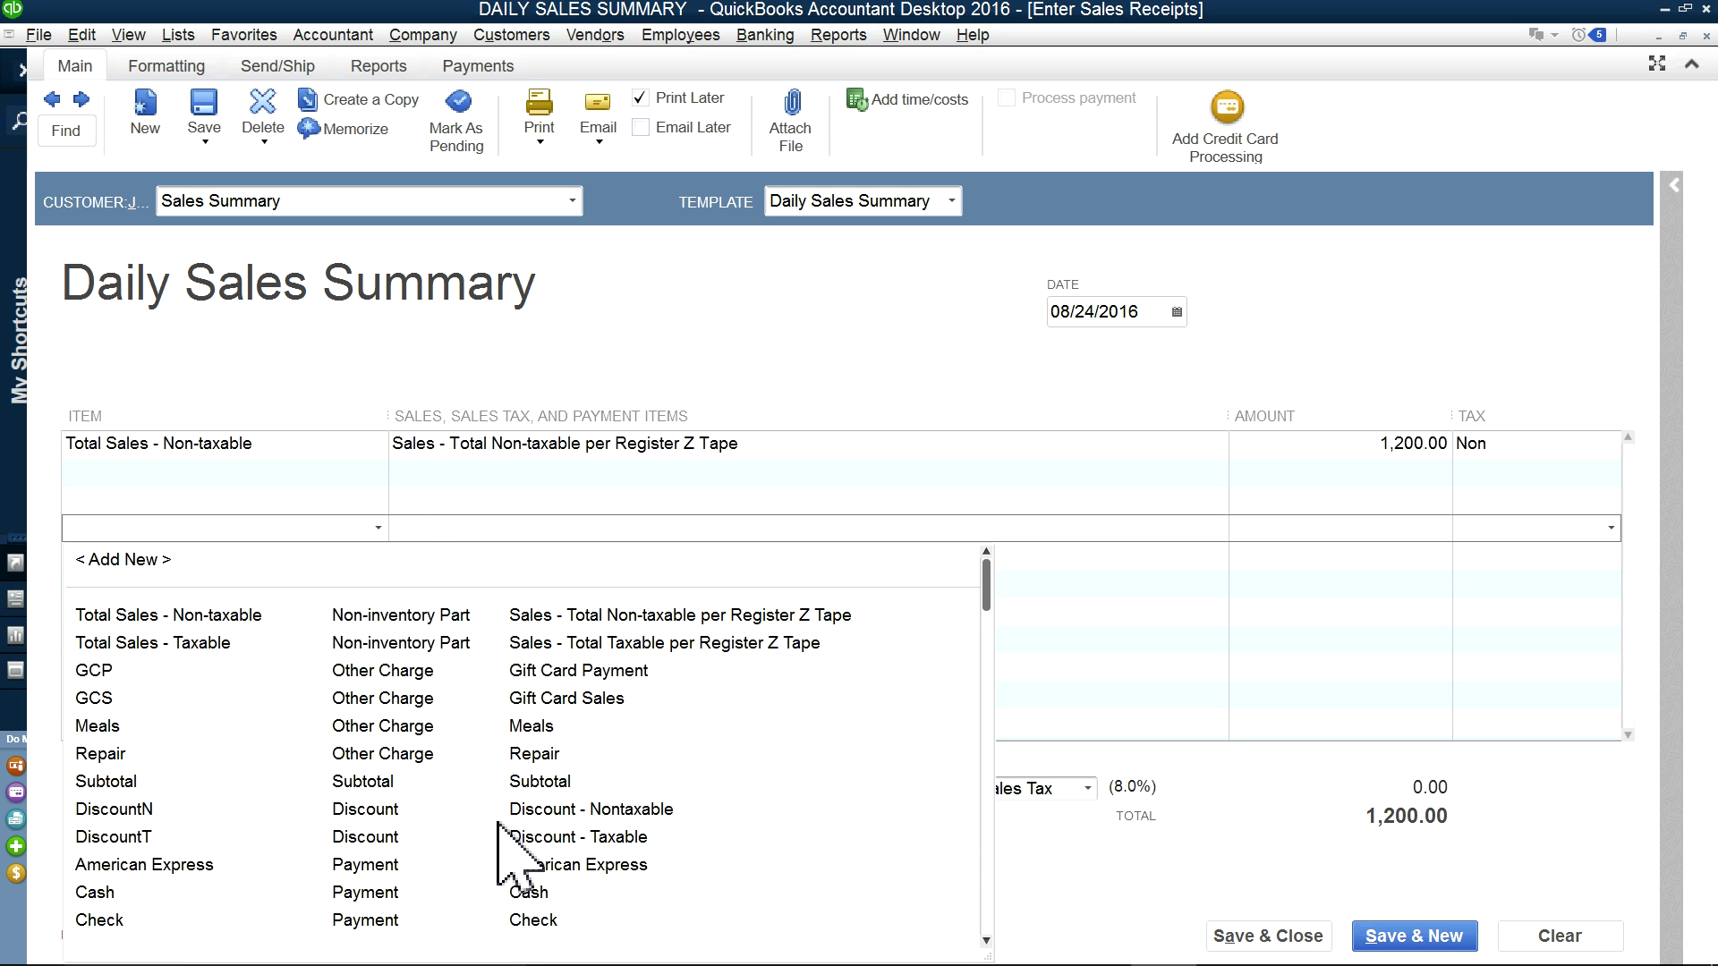
{"action": "scroll", "coordinate": [514, 854], "scroll_direction": "down", "scroll_amount": 2}
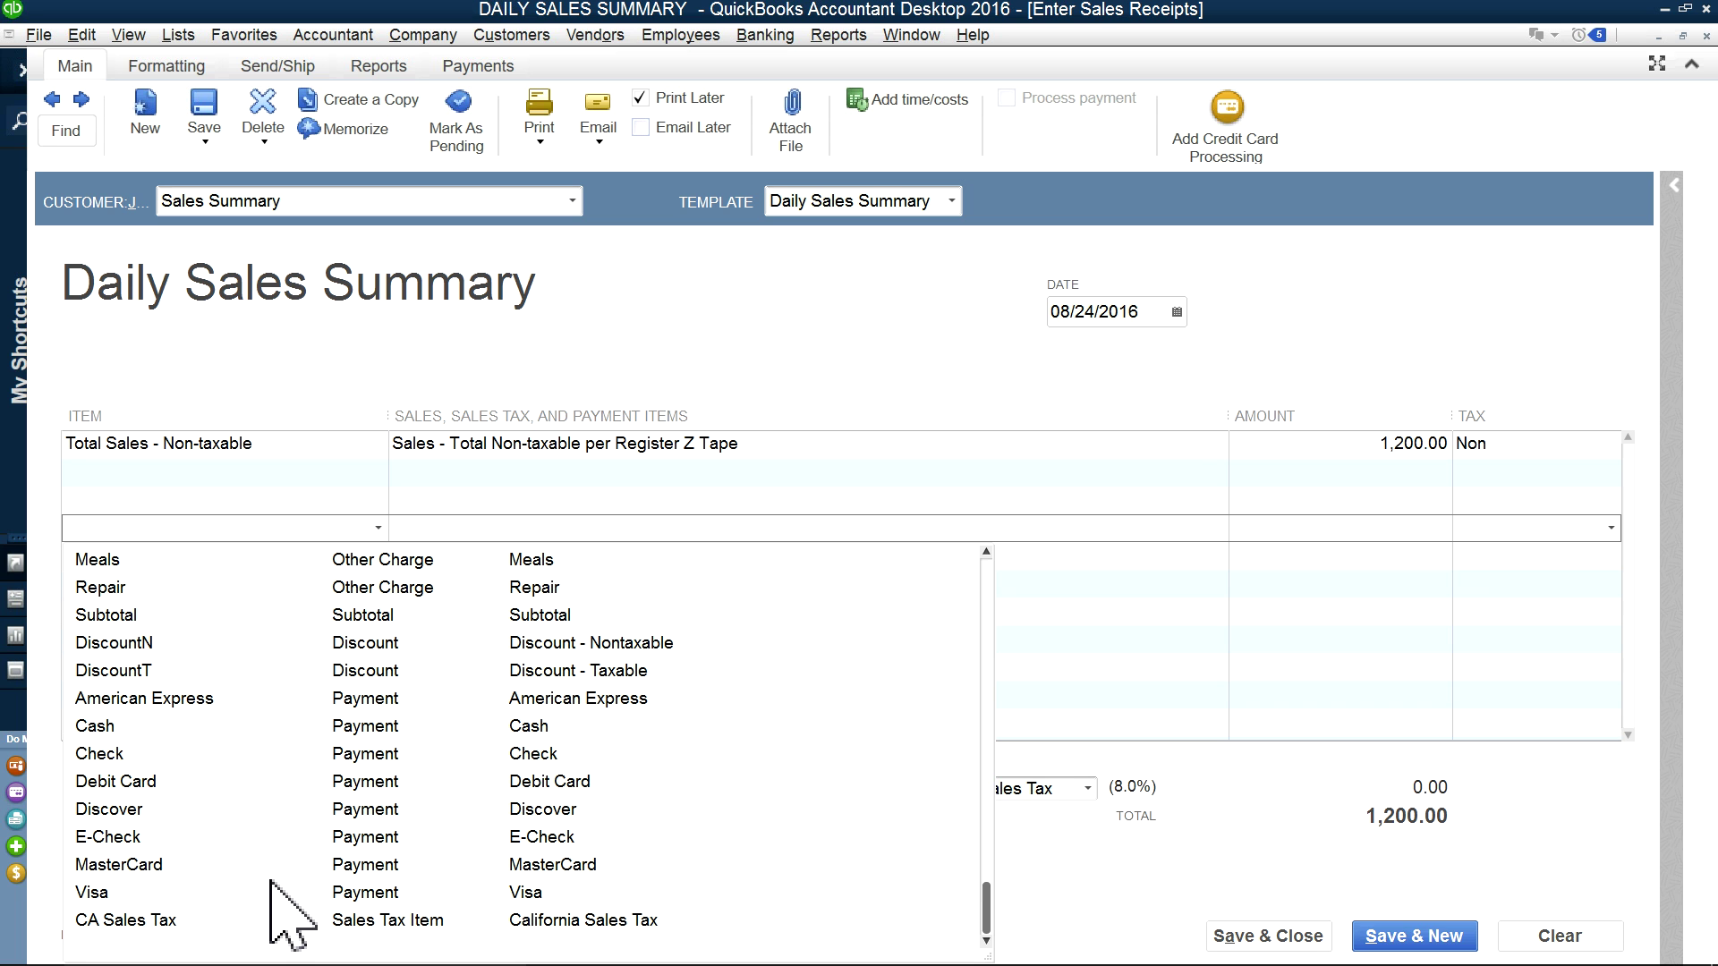
{"action": "left_click", "coordinate": [136, 561]}
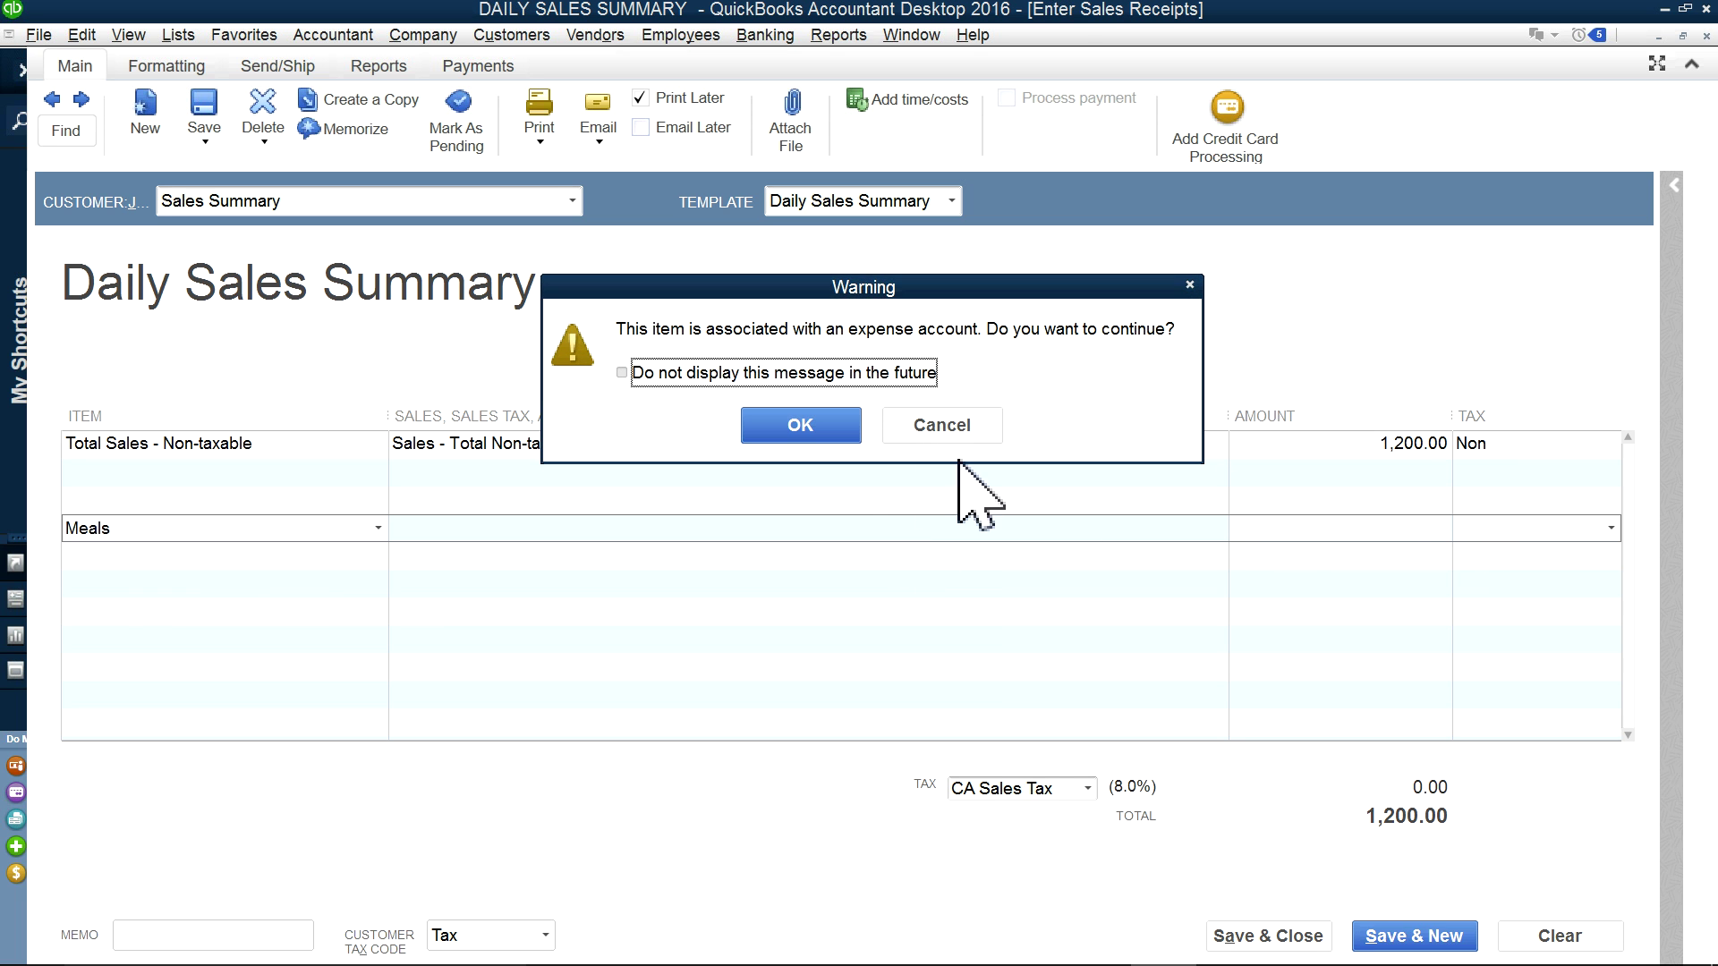
{"action": "left_click", "coordinate": [799, 422]}
{"action": "left_click", "coordinate": [1414, 496]}
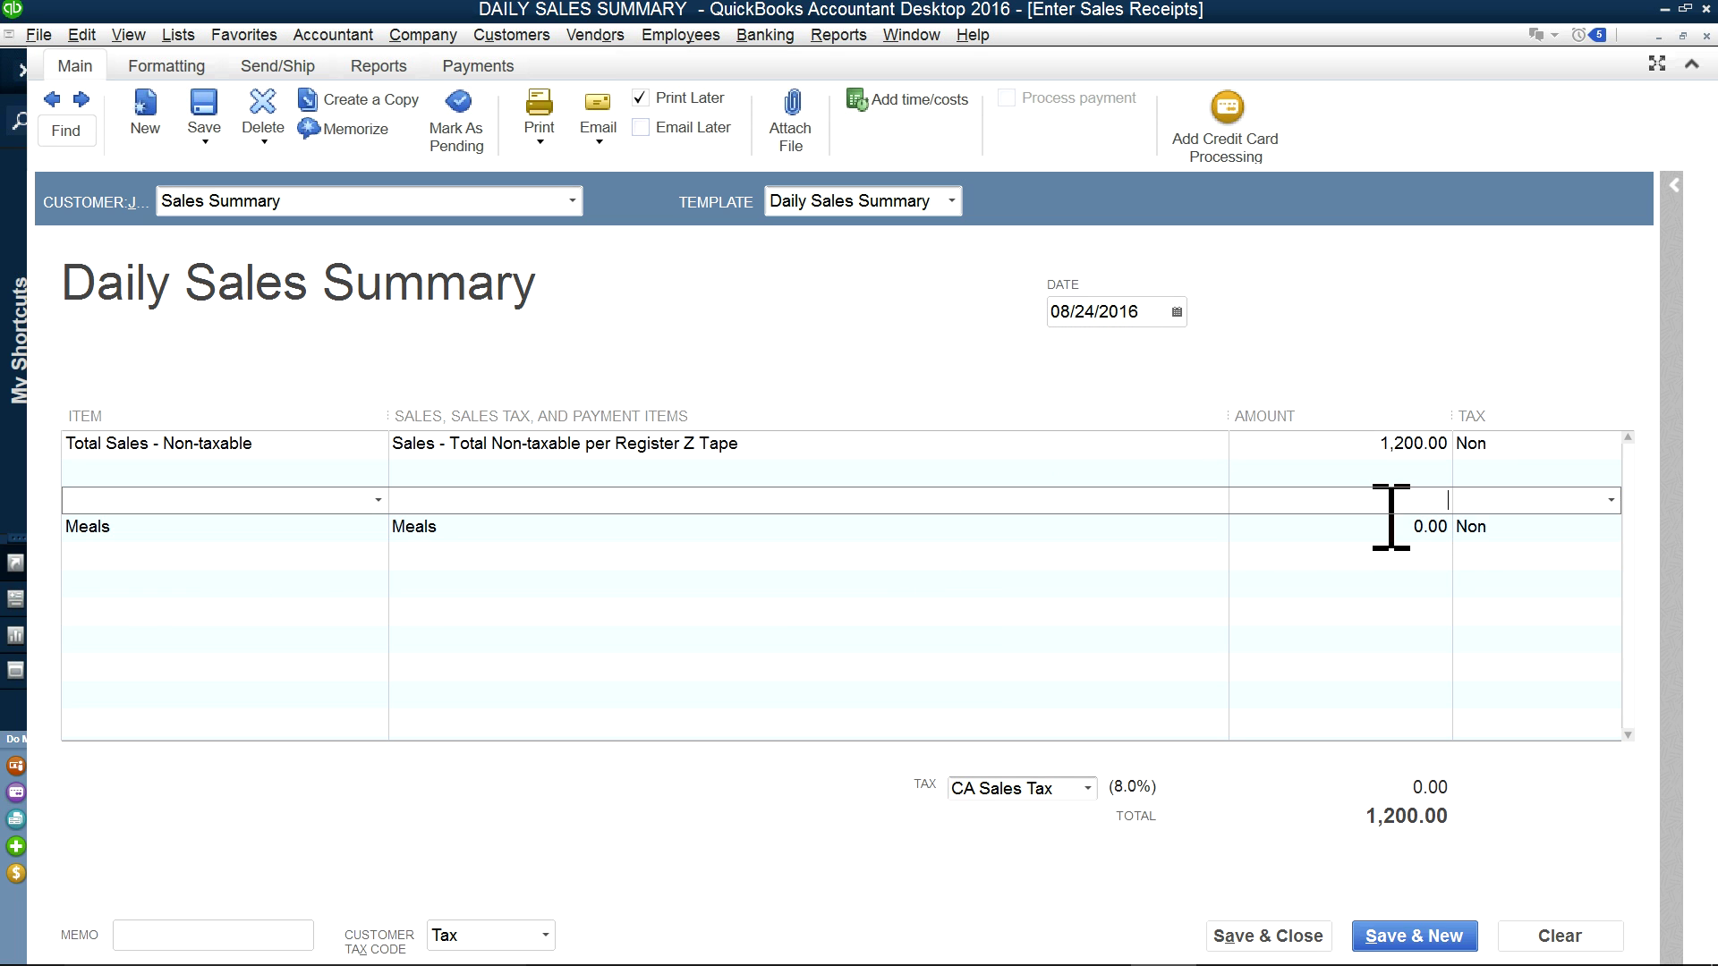
{"action": "left_click", "coordinate": [1383, 529]}
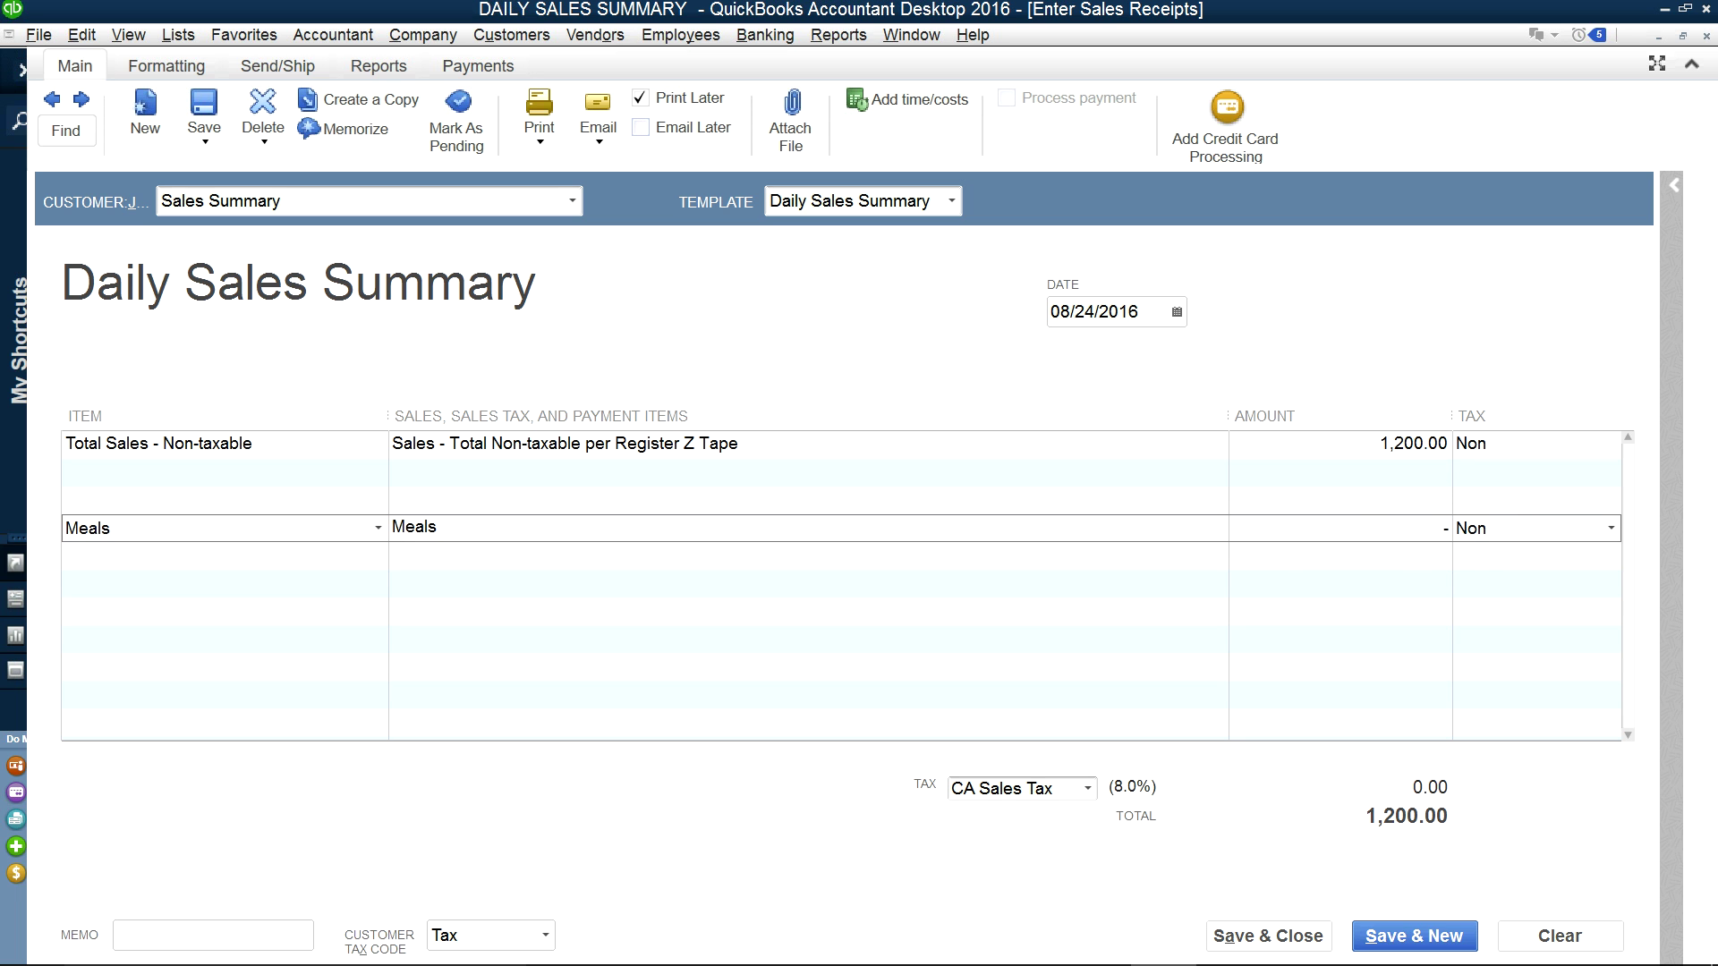
{"action": "left_click", "coordinate": [1350, 563]}
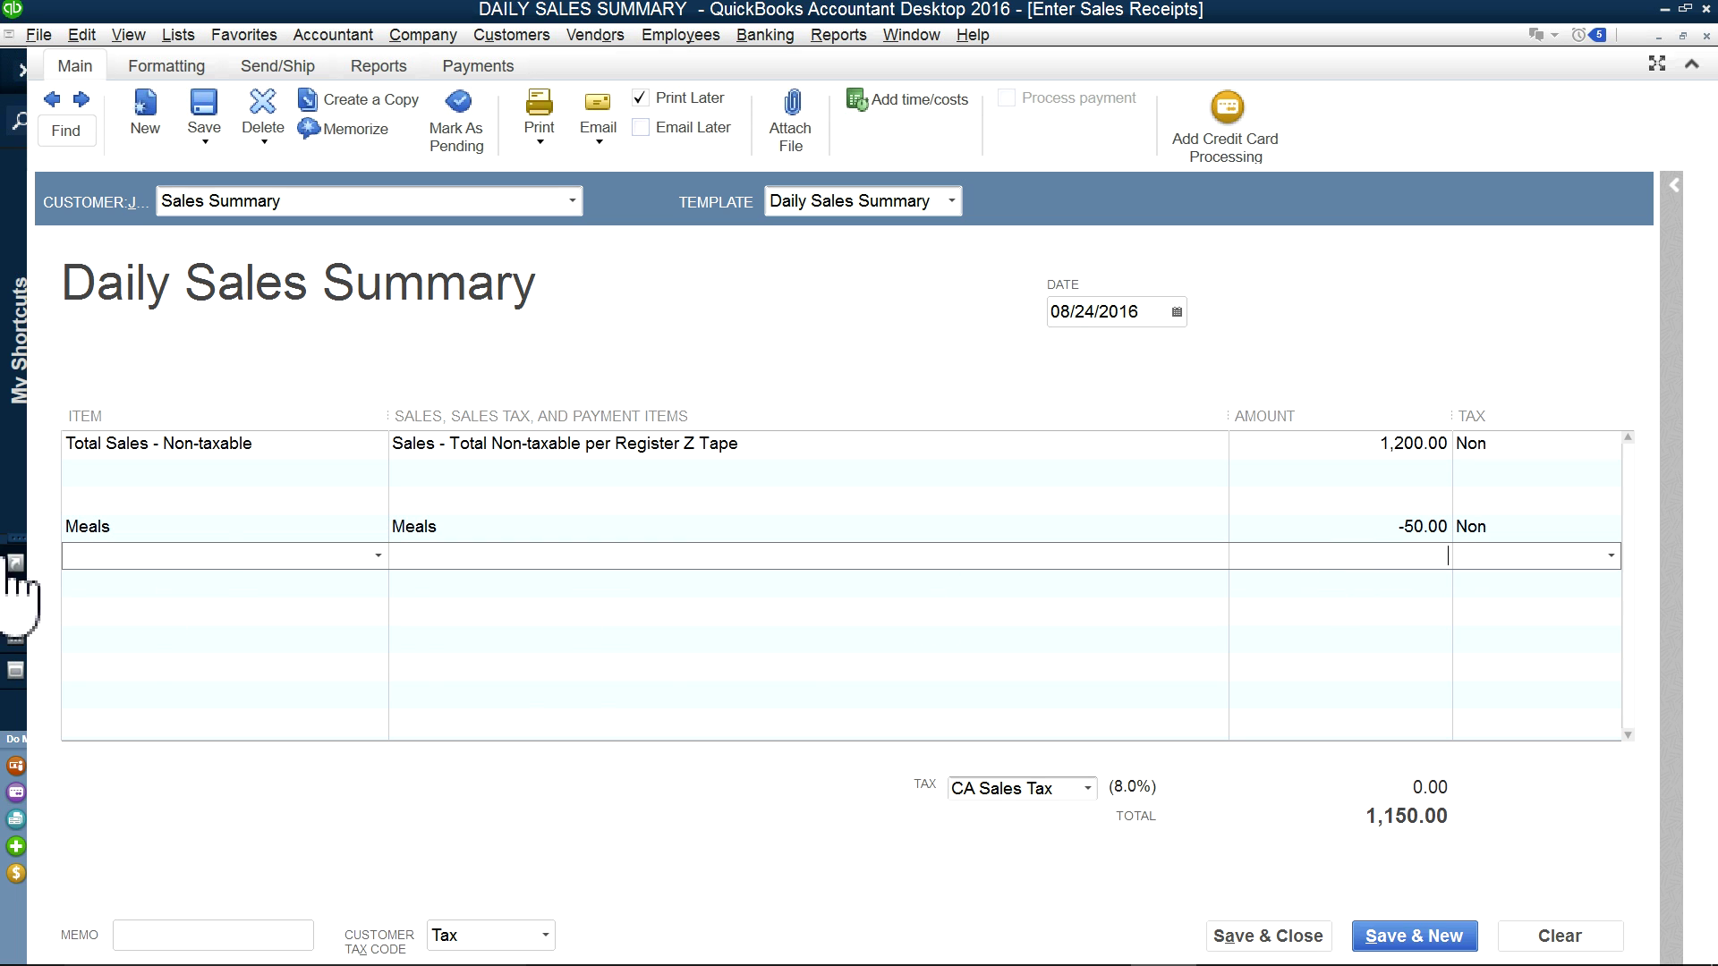
Step: Add the Repair item on the line below Meals, accepting its expense account, and set the amount to -50.00
{"action": "left_click", "coordinate": [372, 555]}
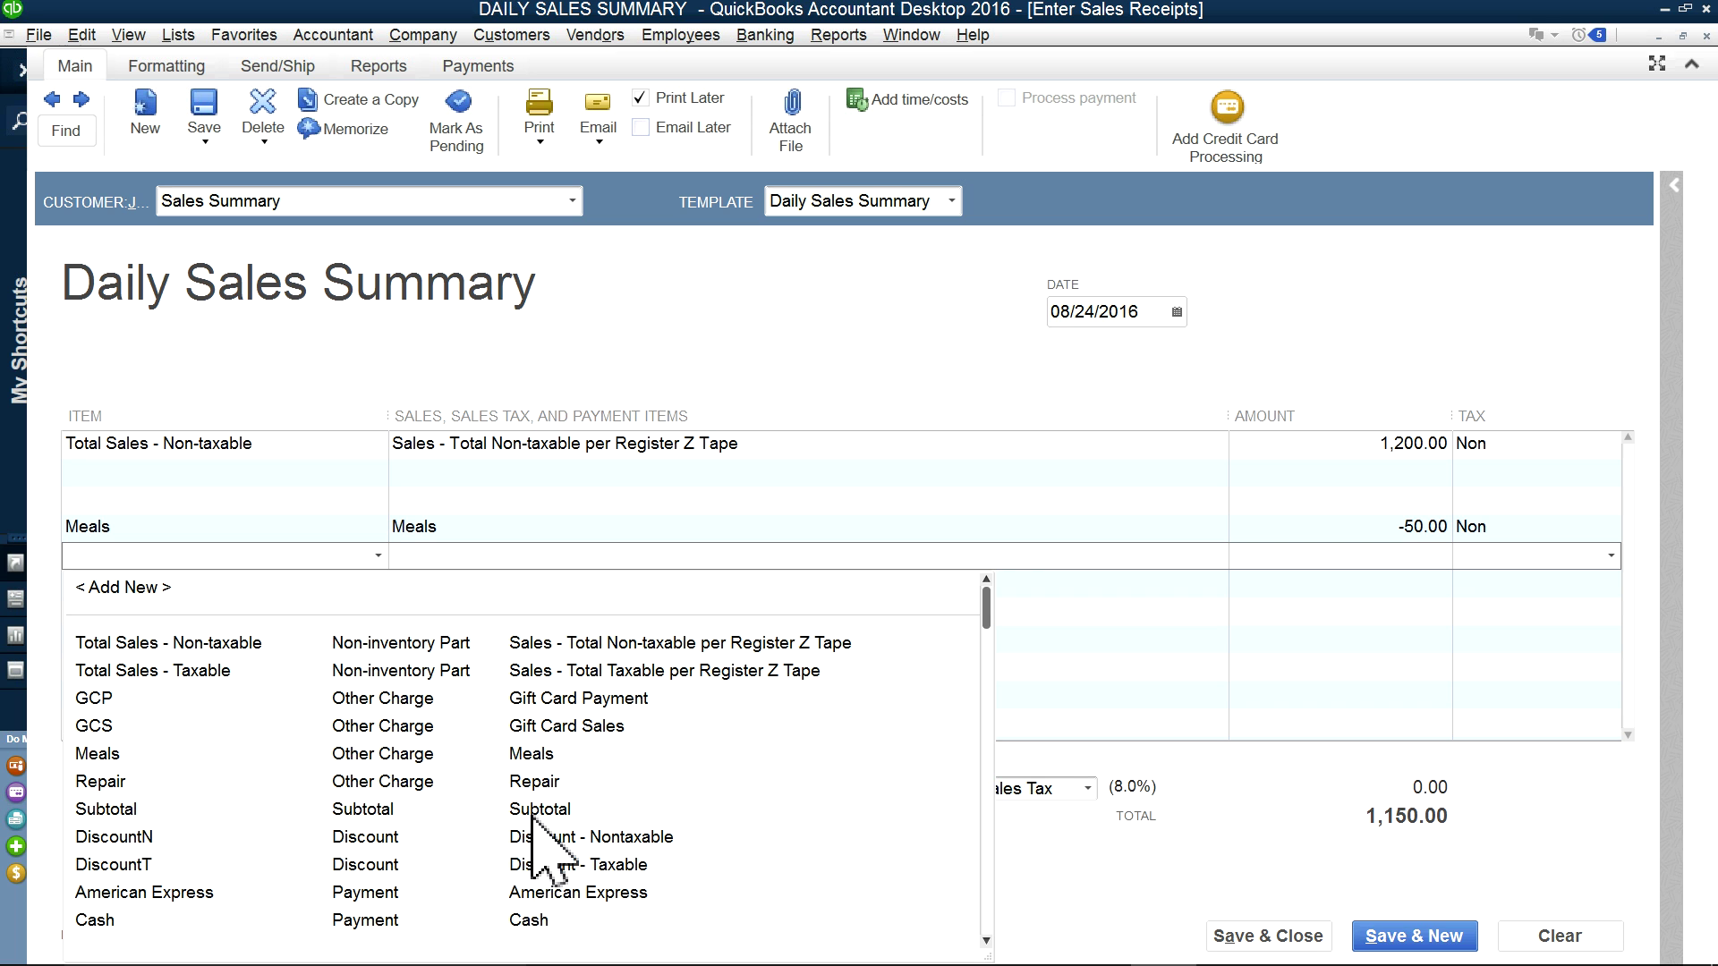
{"action": "left_click", "coordinate": [374, 781]}
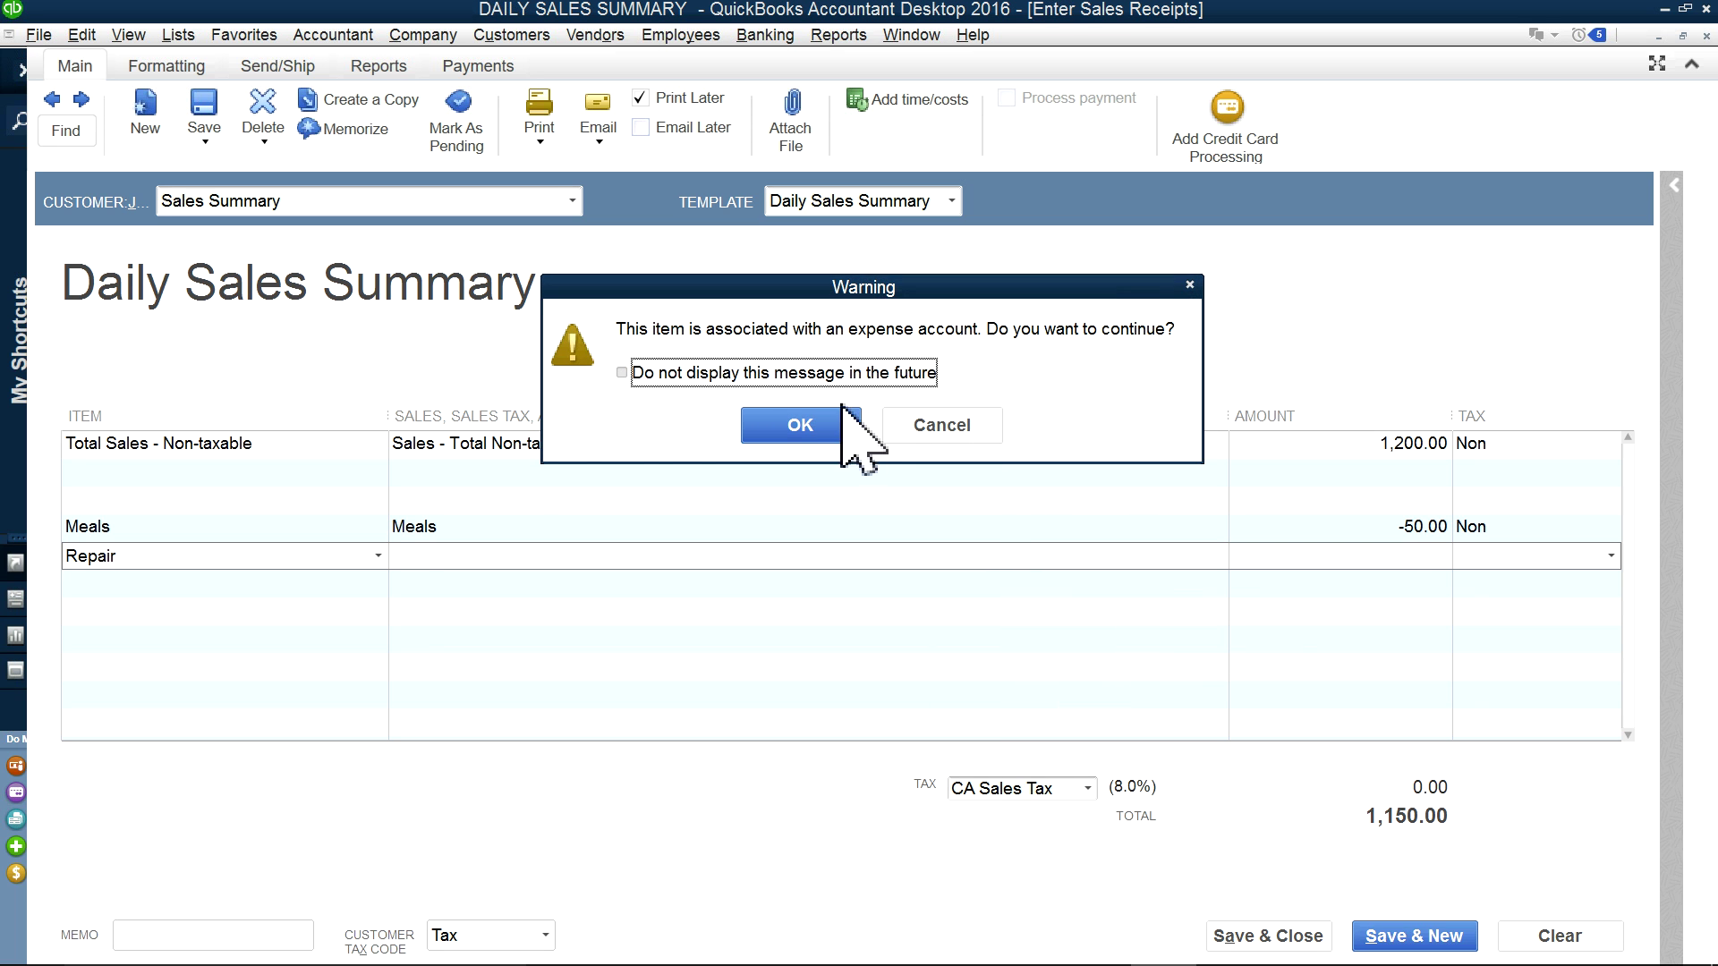
{"action": "left_click", "coordinate": [756, 423]}
{"action": "left_click", "coordinate": [1409, 556]}
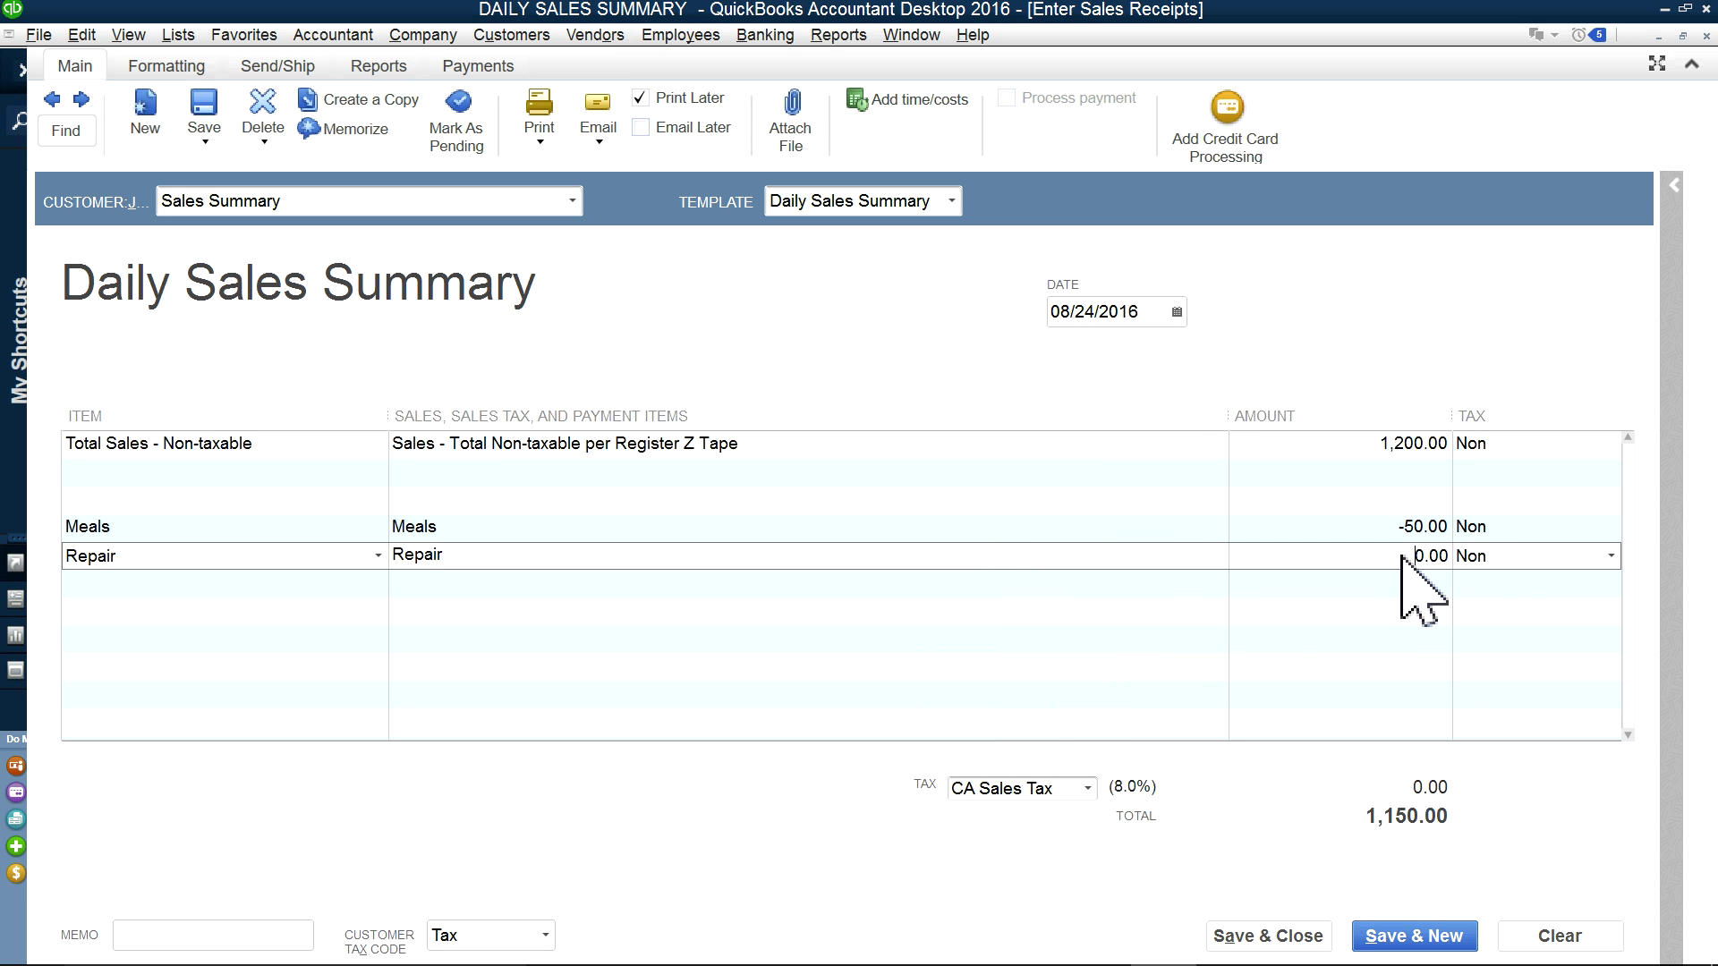
{"action": "type", "text": "-5"}
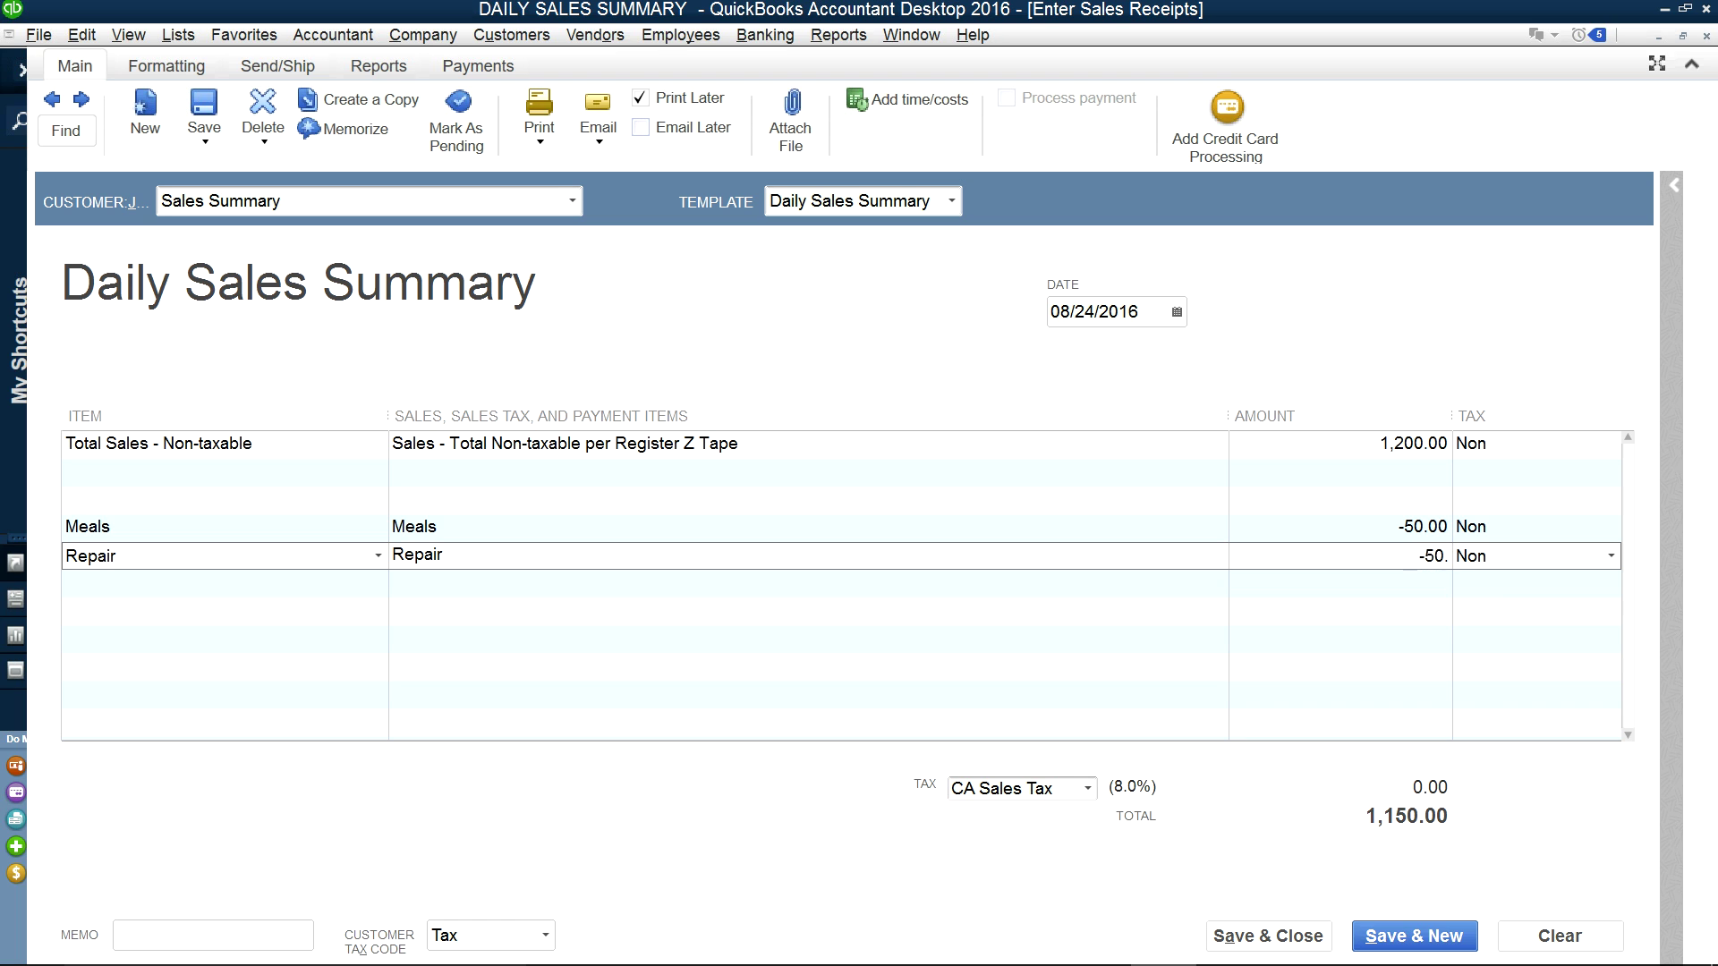
{"action": "left_click", "coordinate": [1013, 624]}
Step: Add a Cash payment line below the expense items with an amount of -1,100.00
{"action": "left_click", "coordinate": [192, 637]}
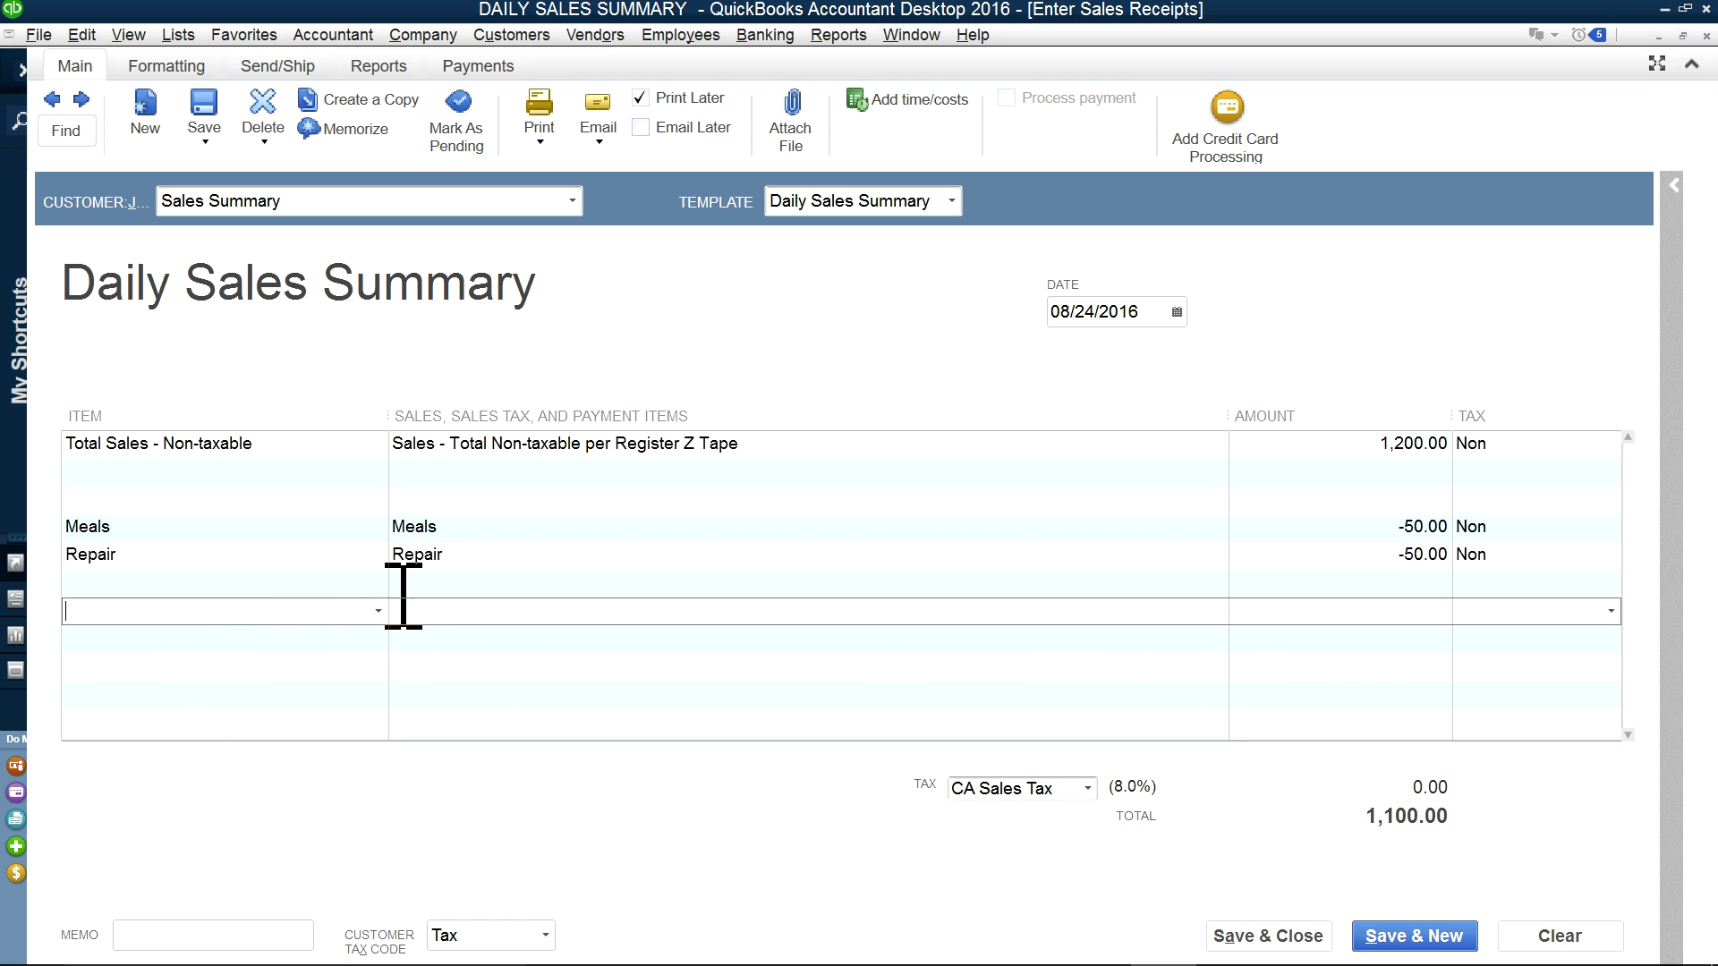
{"action": "left_click", "coordinate": [379, 611]}
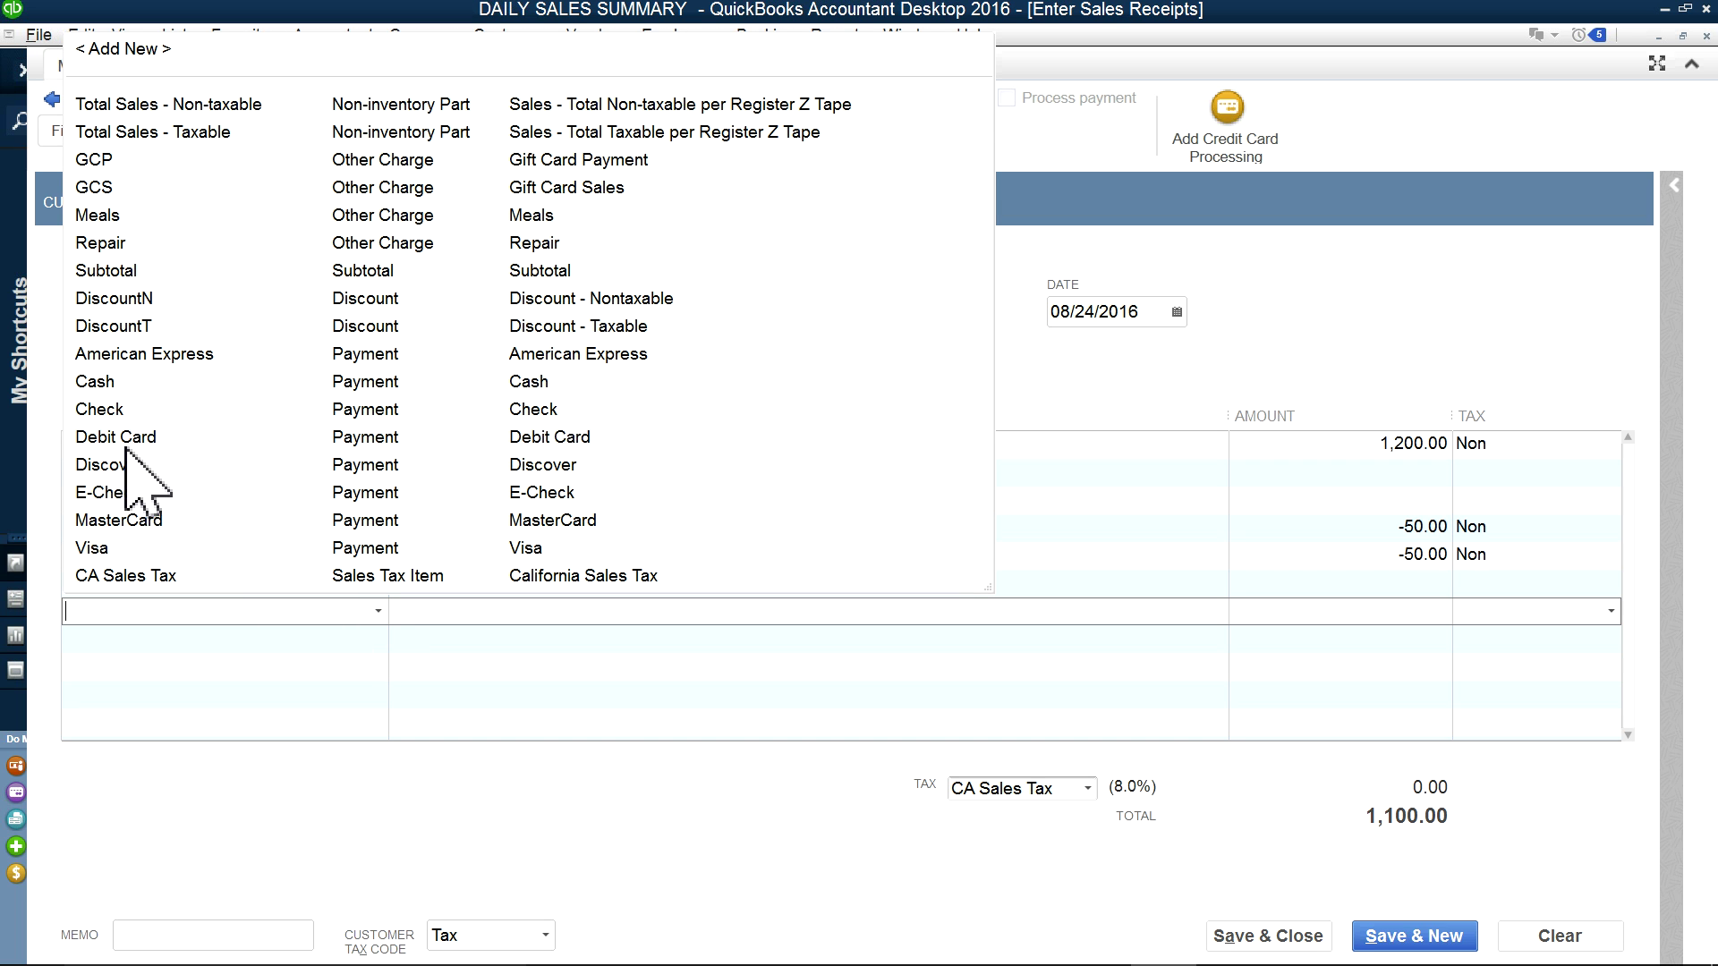
{"action": "left_click", "coordinate": [108, 385]}
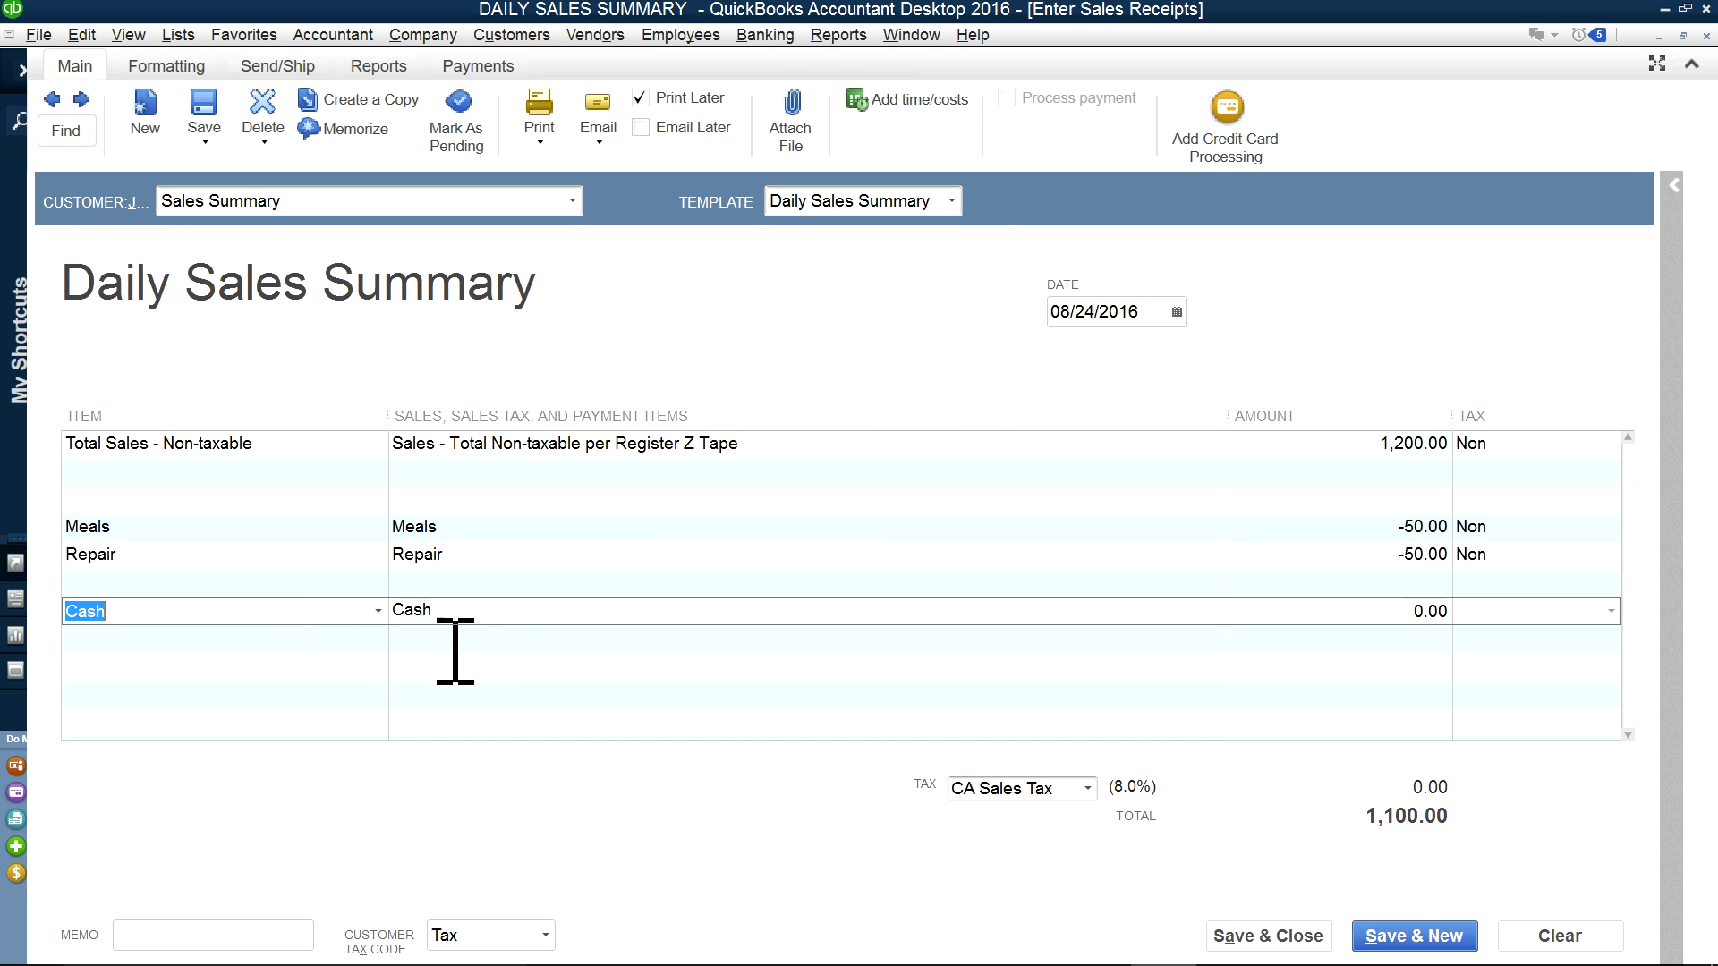
{"action": "left_click", "coordinate": [1396, 611]}
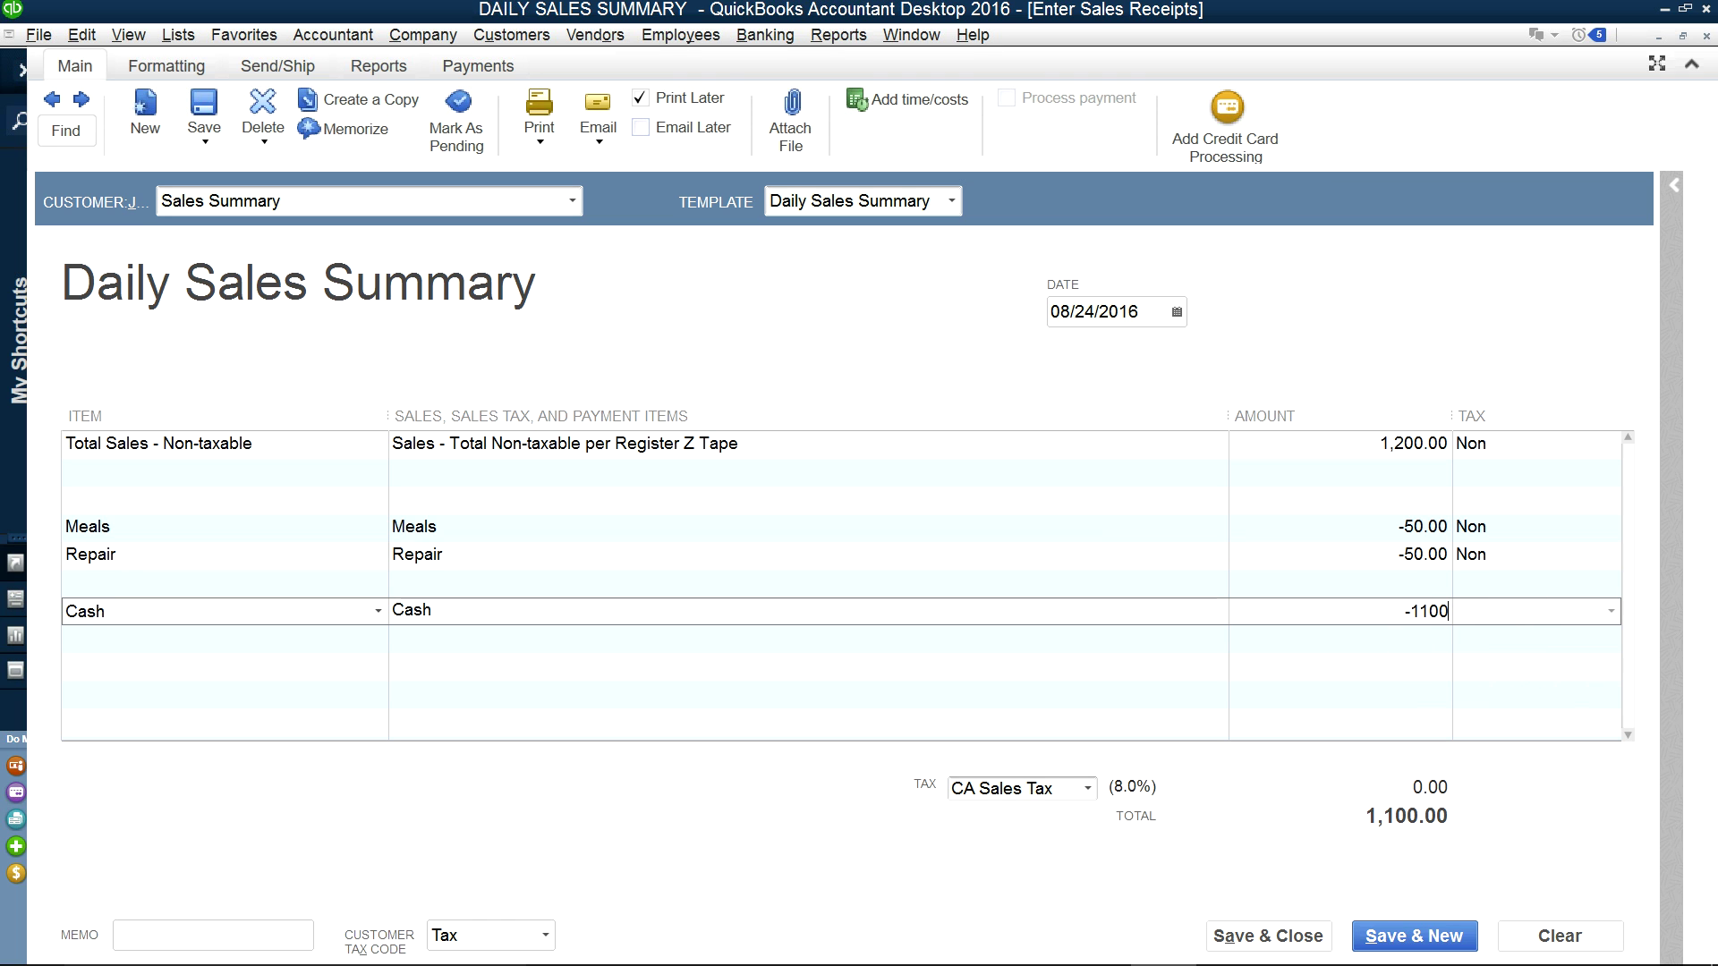
{"action": "left_click", "coordinate": [1392, 696]}
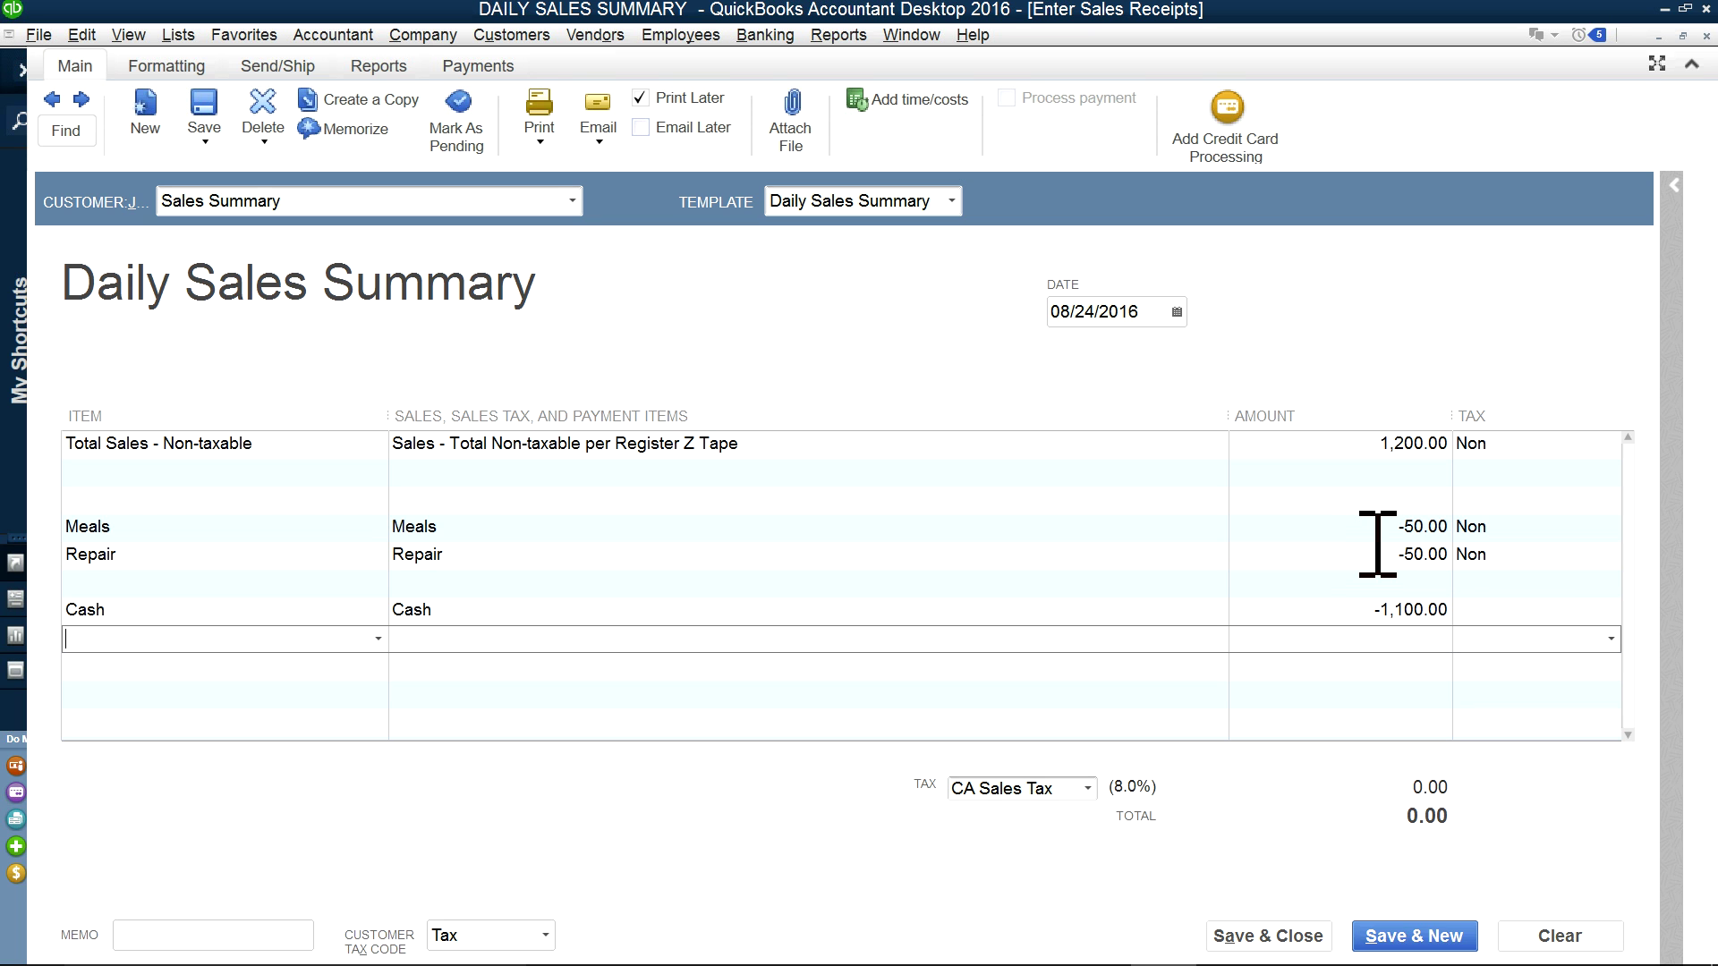
Step: Save and close the completed sales receipt
{"action": "left_click", "coordinate": [176, 36]}
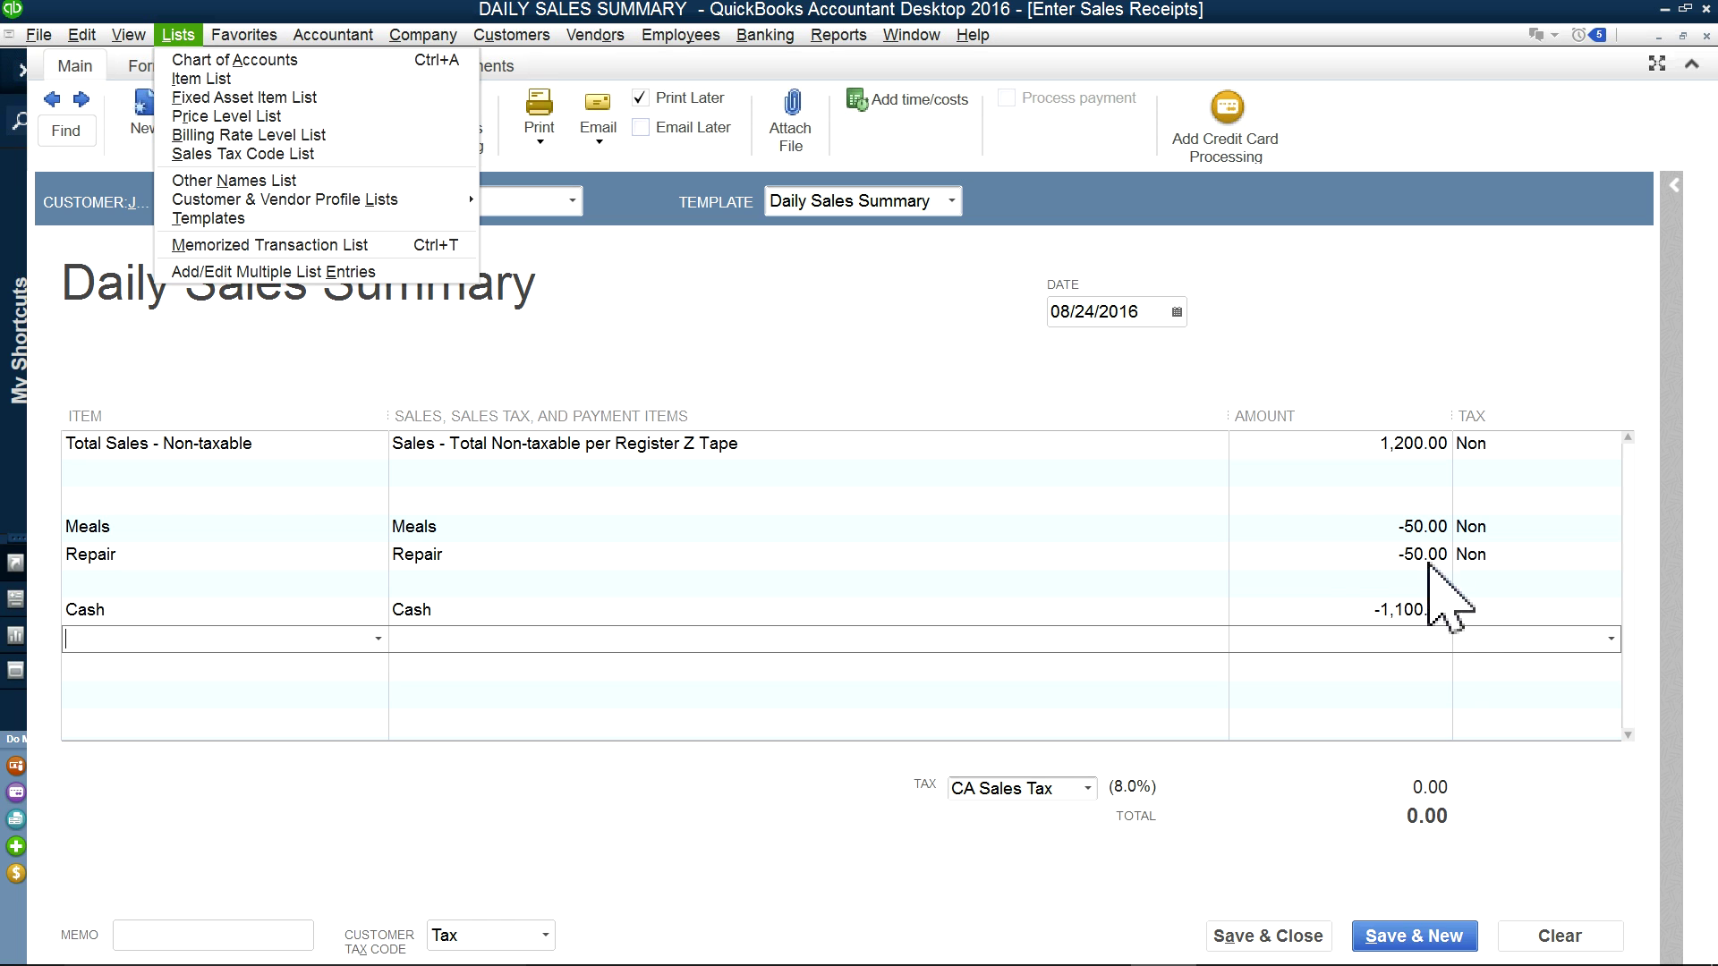
{"action": "left_click", "coordinate": [1361, 558]}
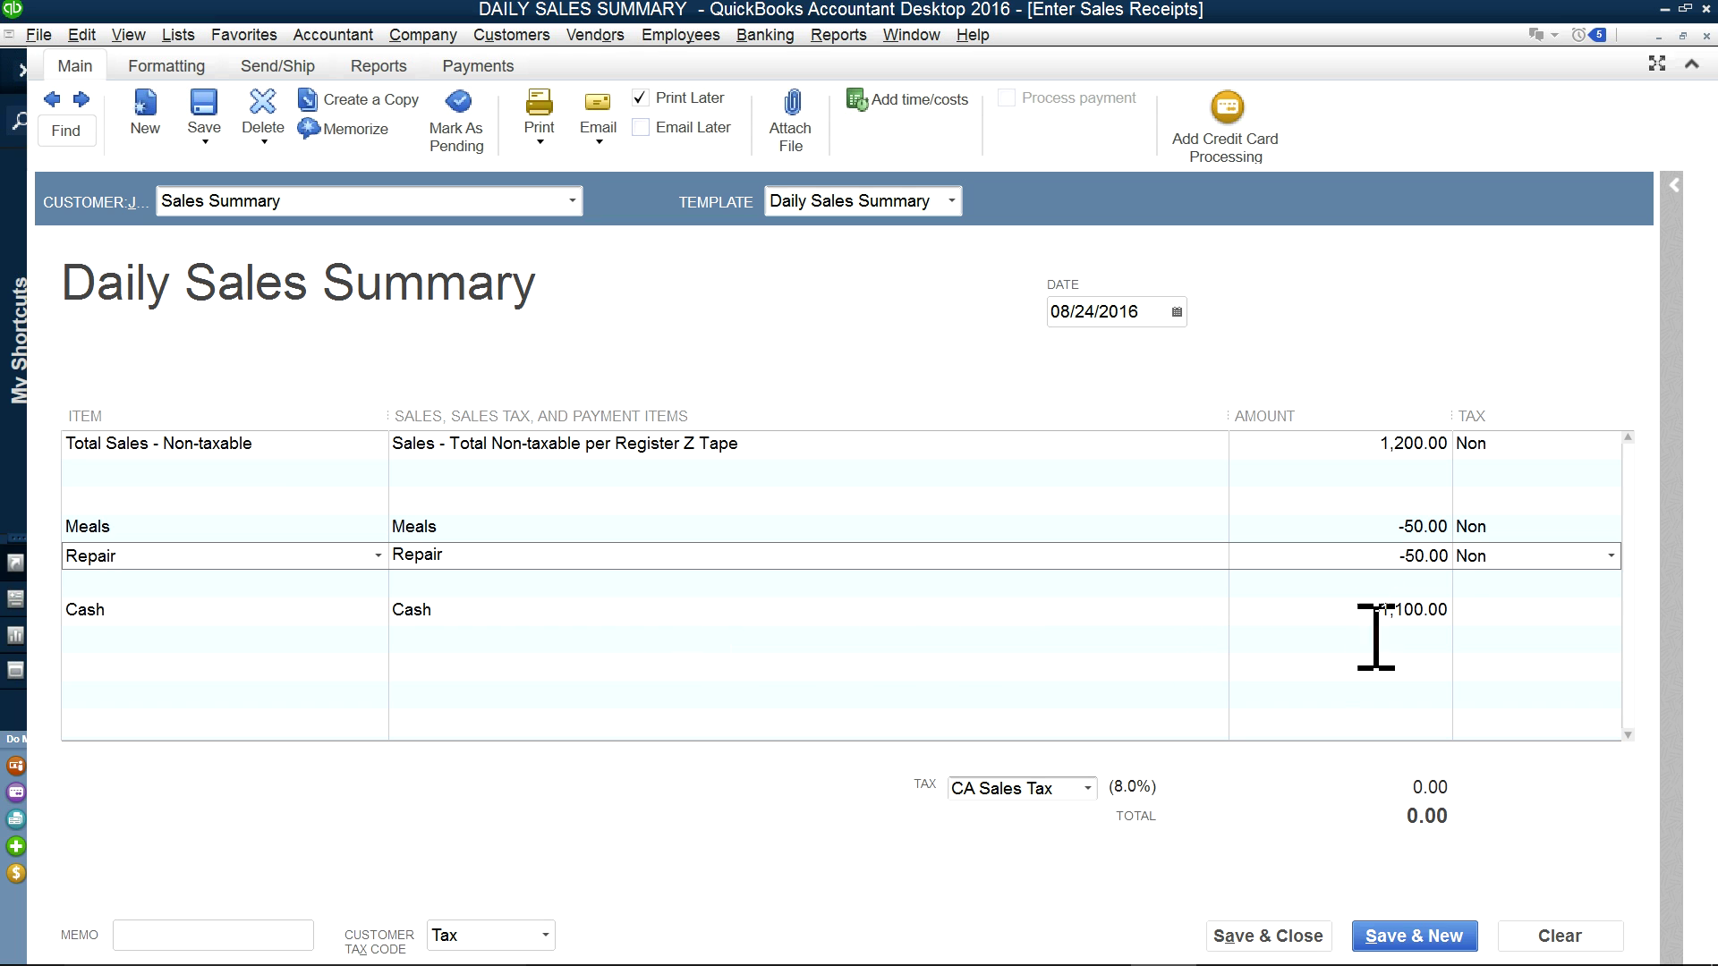
{"action": "left_click", "coordinate": [1268, 936]}
Step: Run the Profit & Loss Standard report, examine its income and expense lines, and close it
{"action": "left_click", "coordinate": [839, 35]}
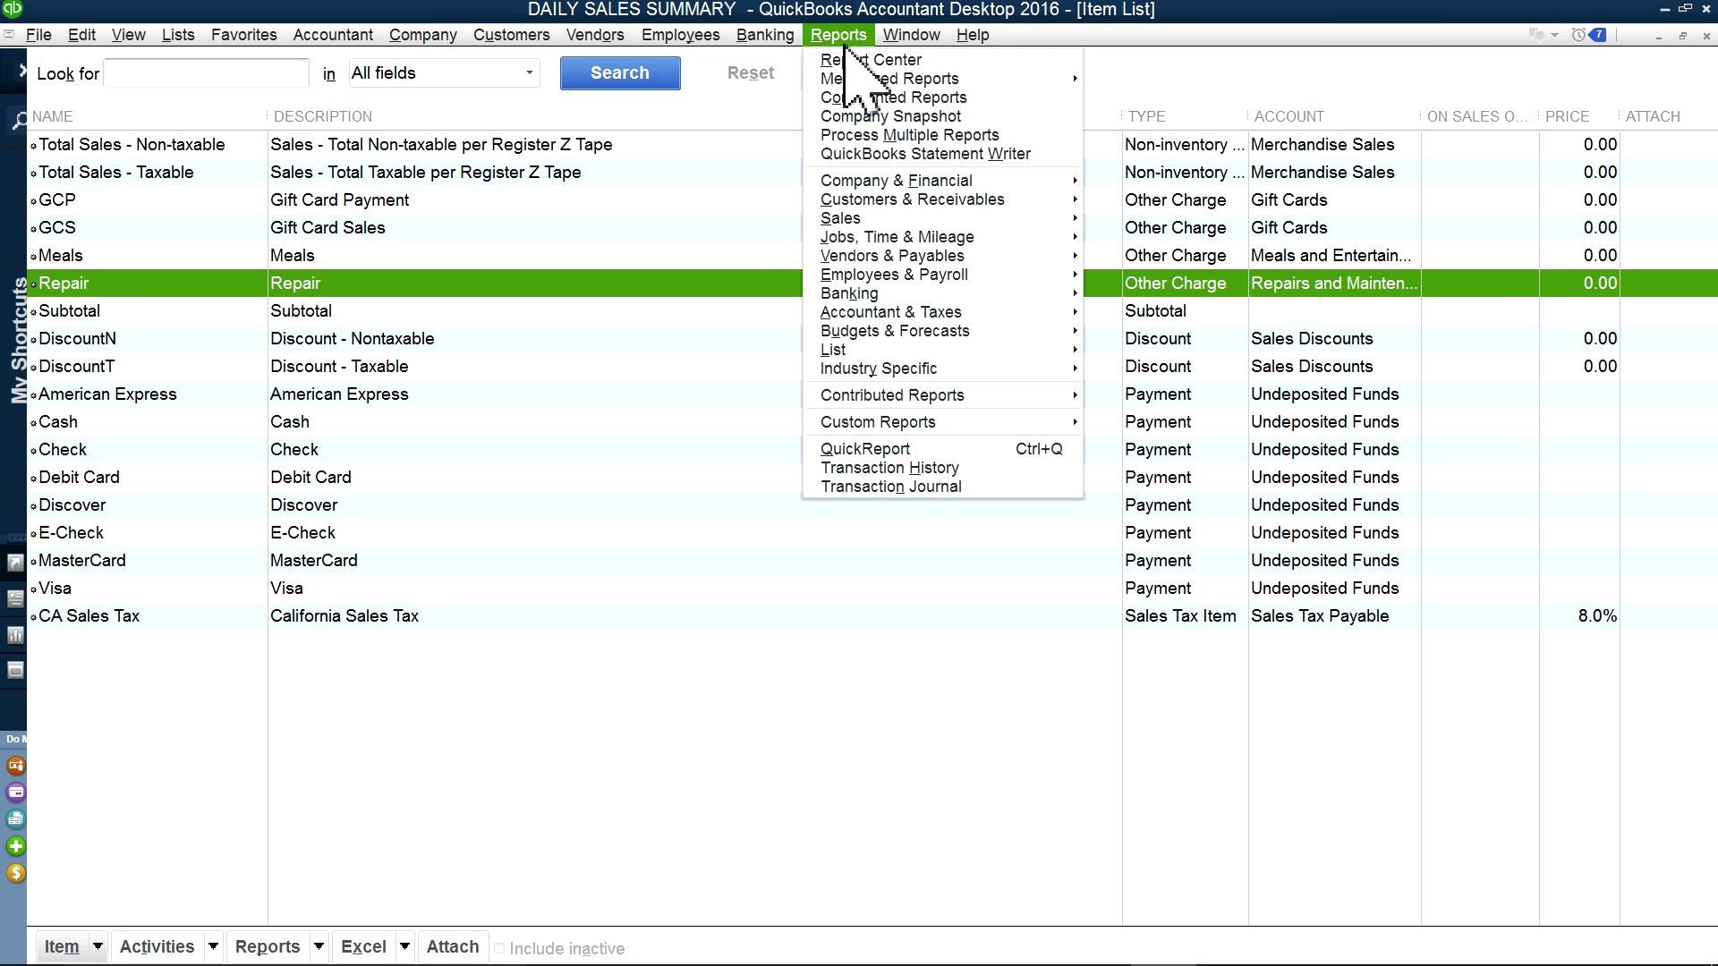
{"action": "mouse_move", "coordinate": [895, 184]}
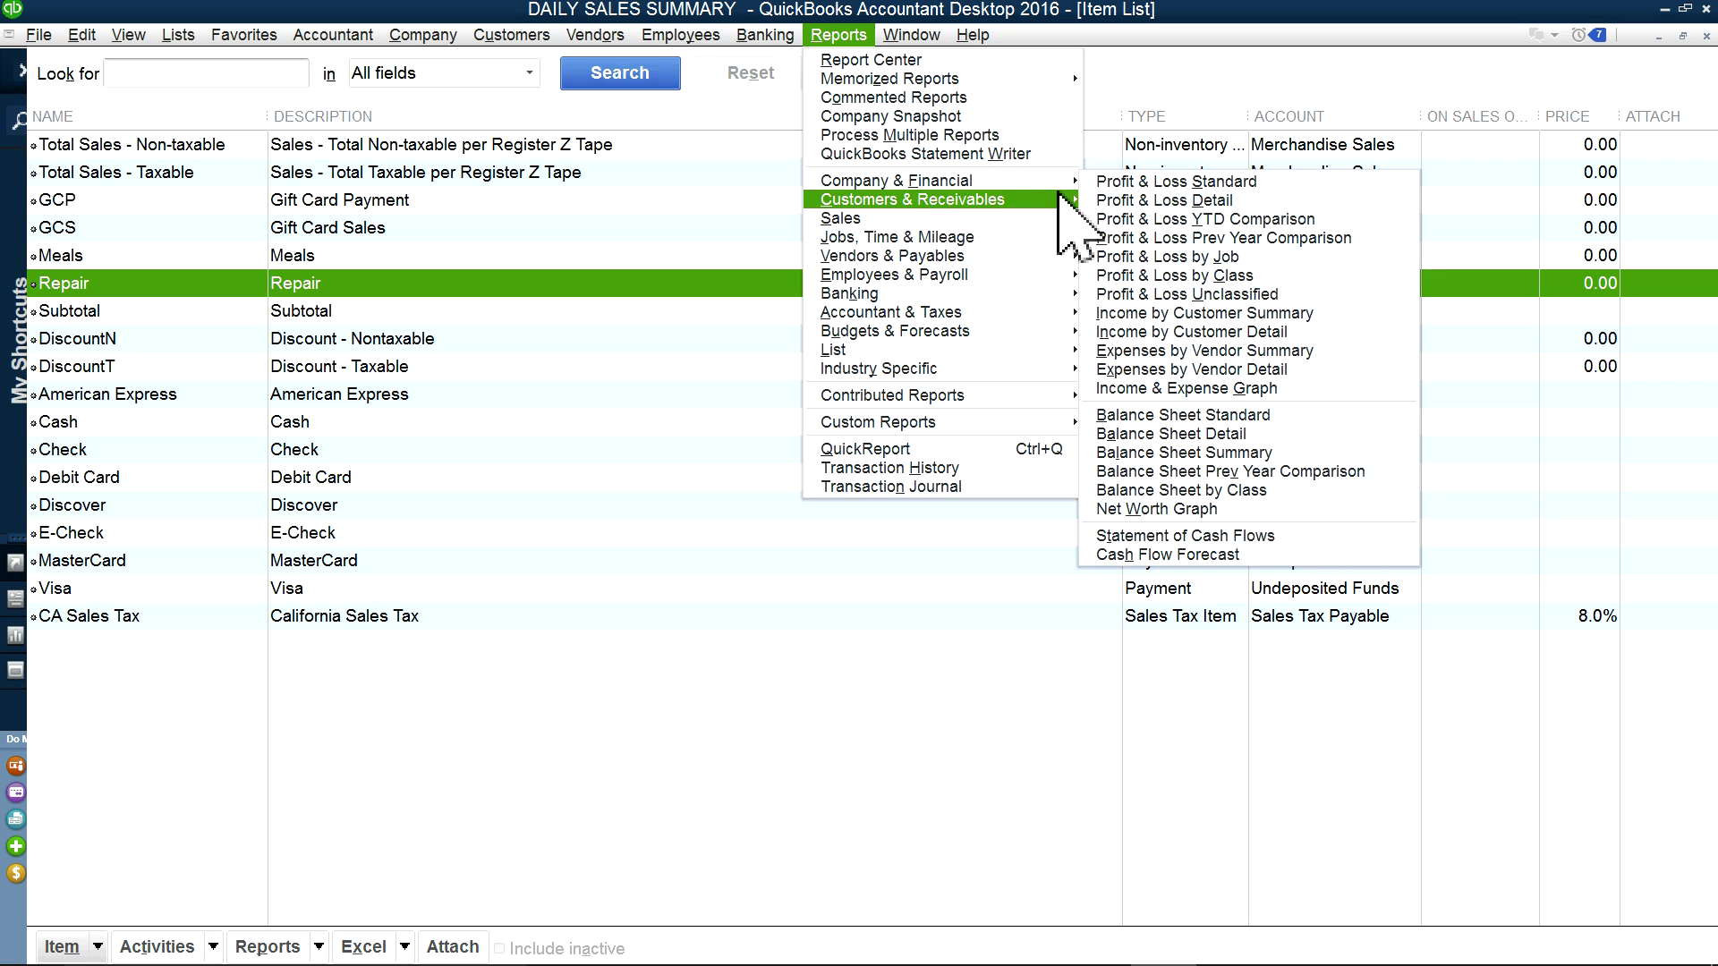
{"action": "left_click", "coordinate": [1126, 182]}
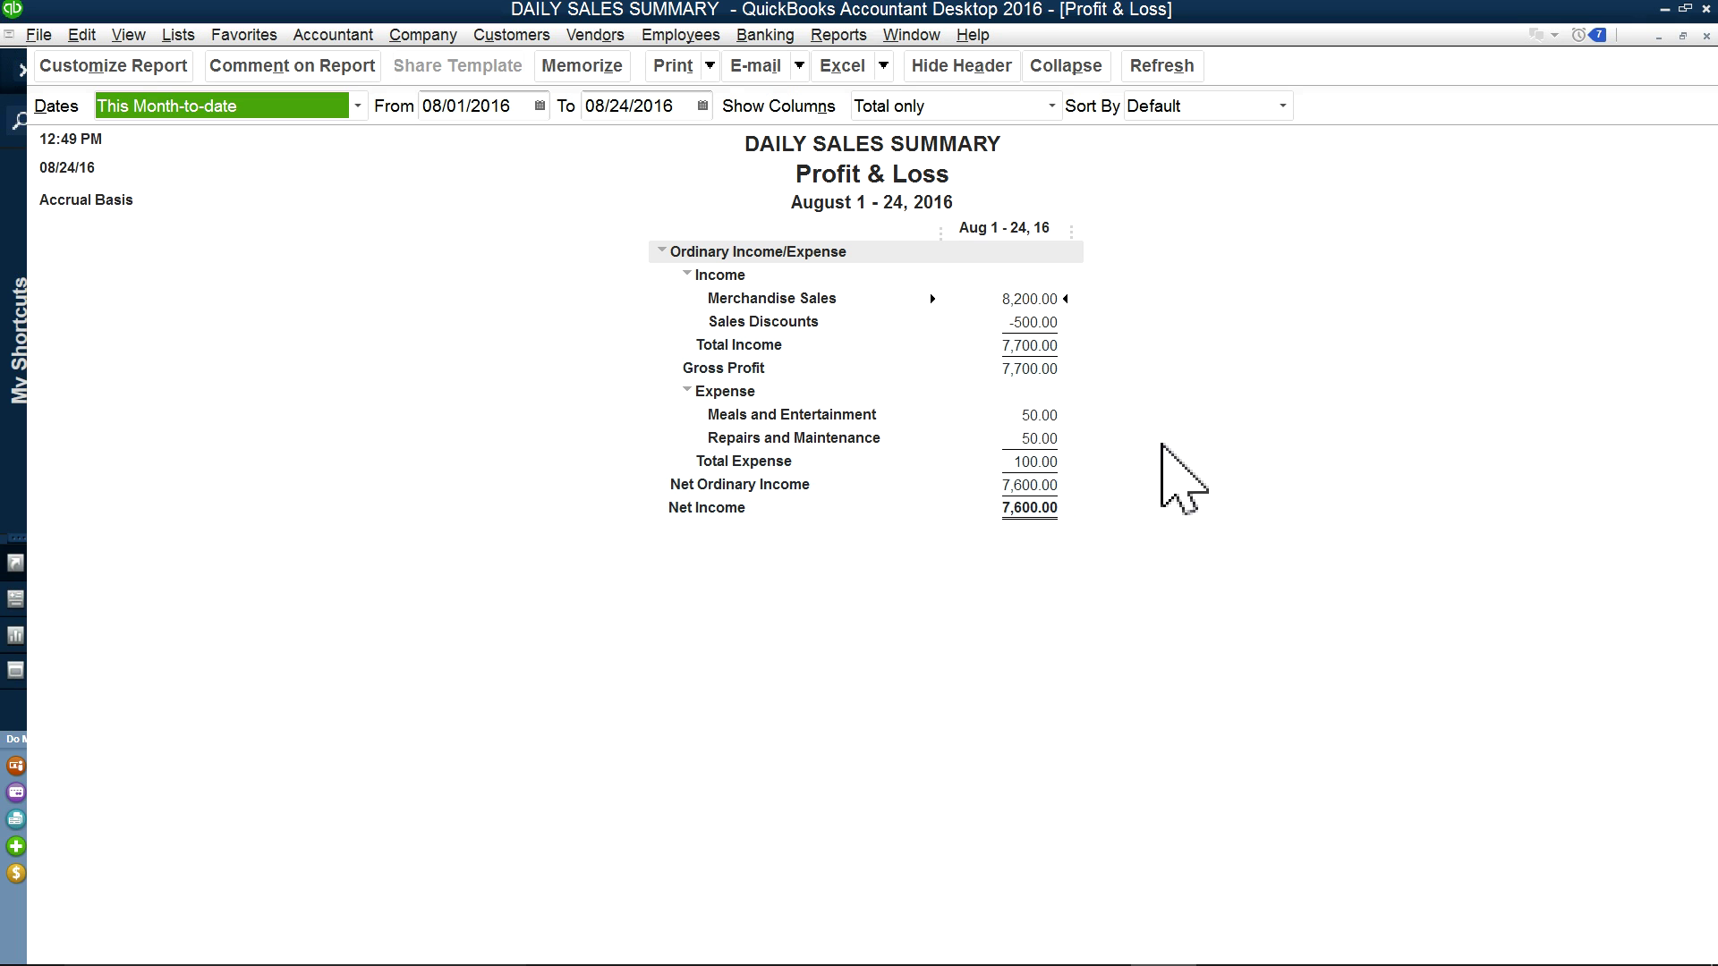
{"action": "left_click", "coordinate": [1706, 36]}
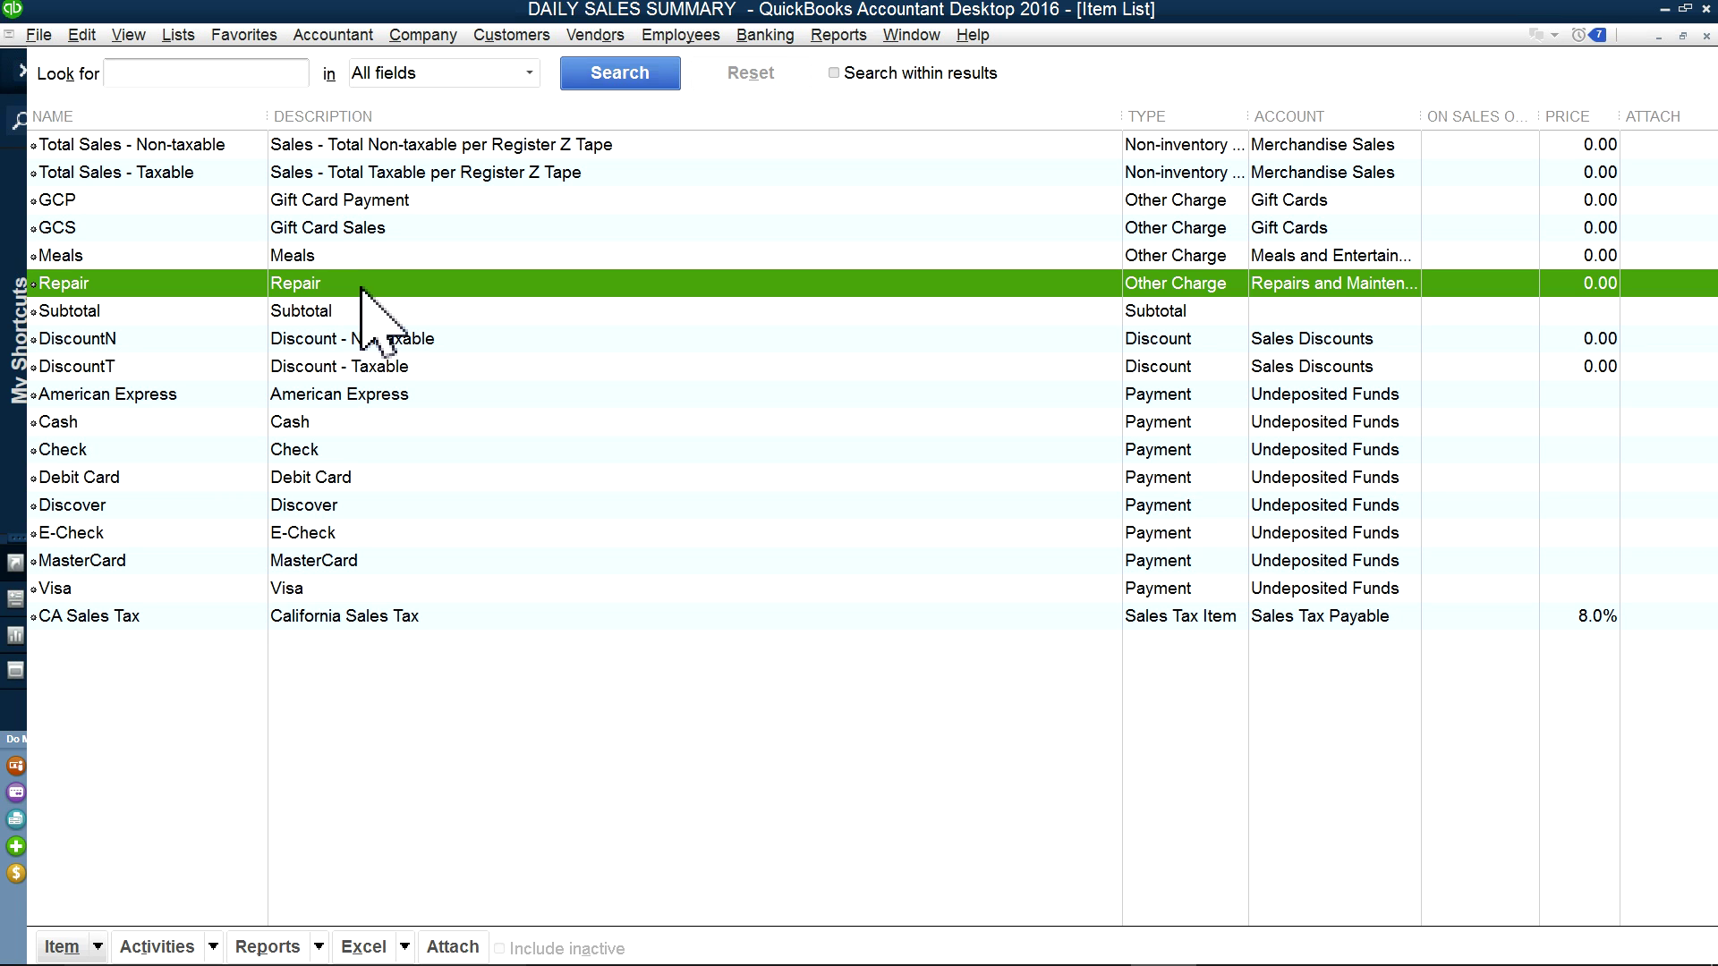
Step: Check the Meals item's account options without editing it, and close the Item List and Memorized Transaction List
{"action": "right_click", "coordinate": [293, 258]}
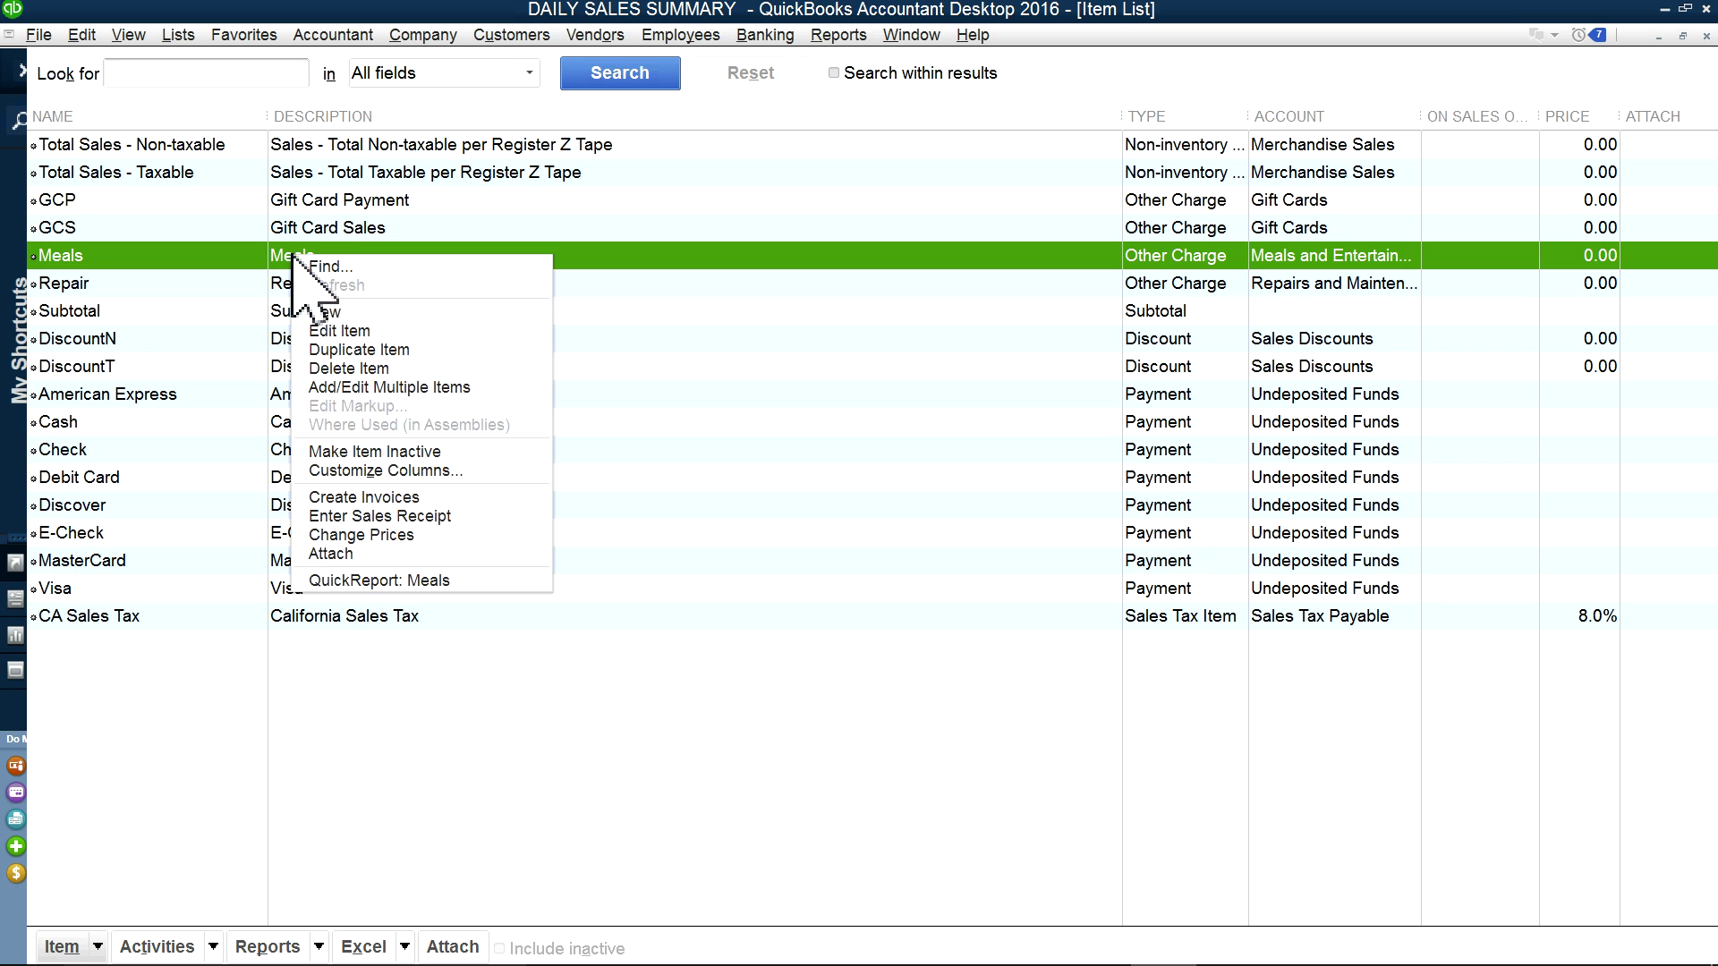
{"action": "left_click", "coordinate": [340, 330]}
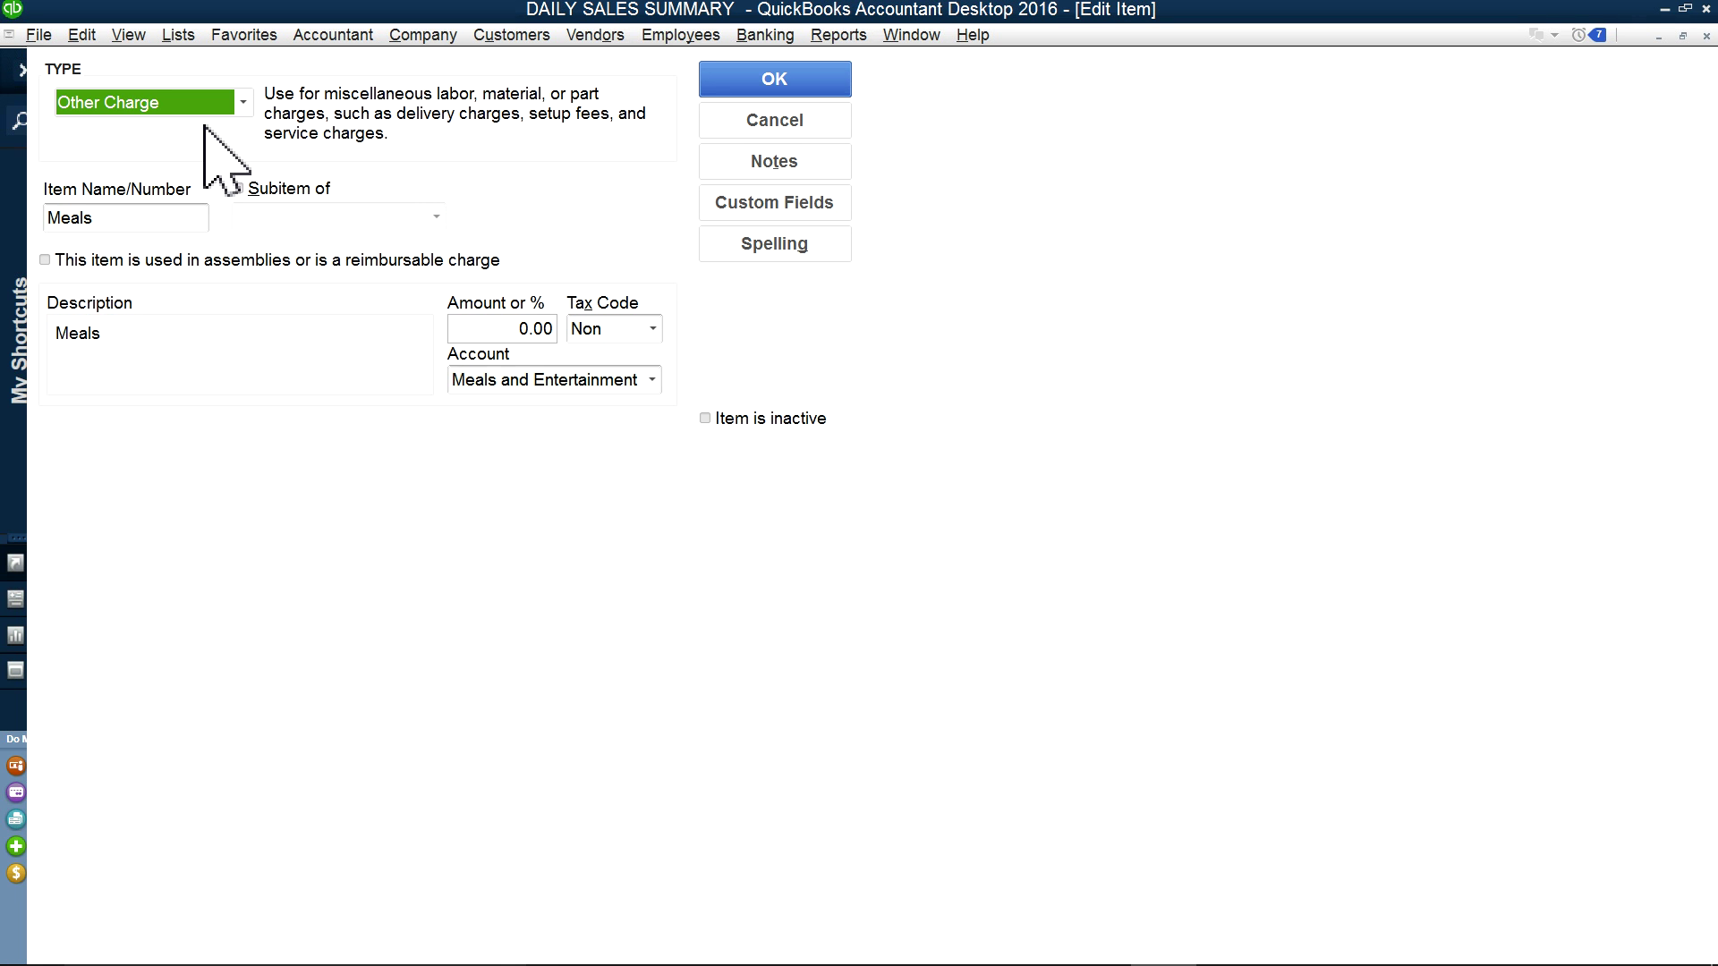
{"action": "left_click", "coordinate": [653, 387]}
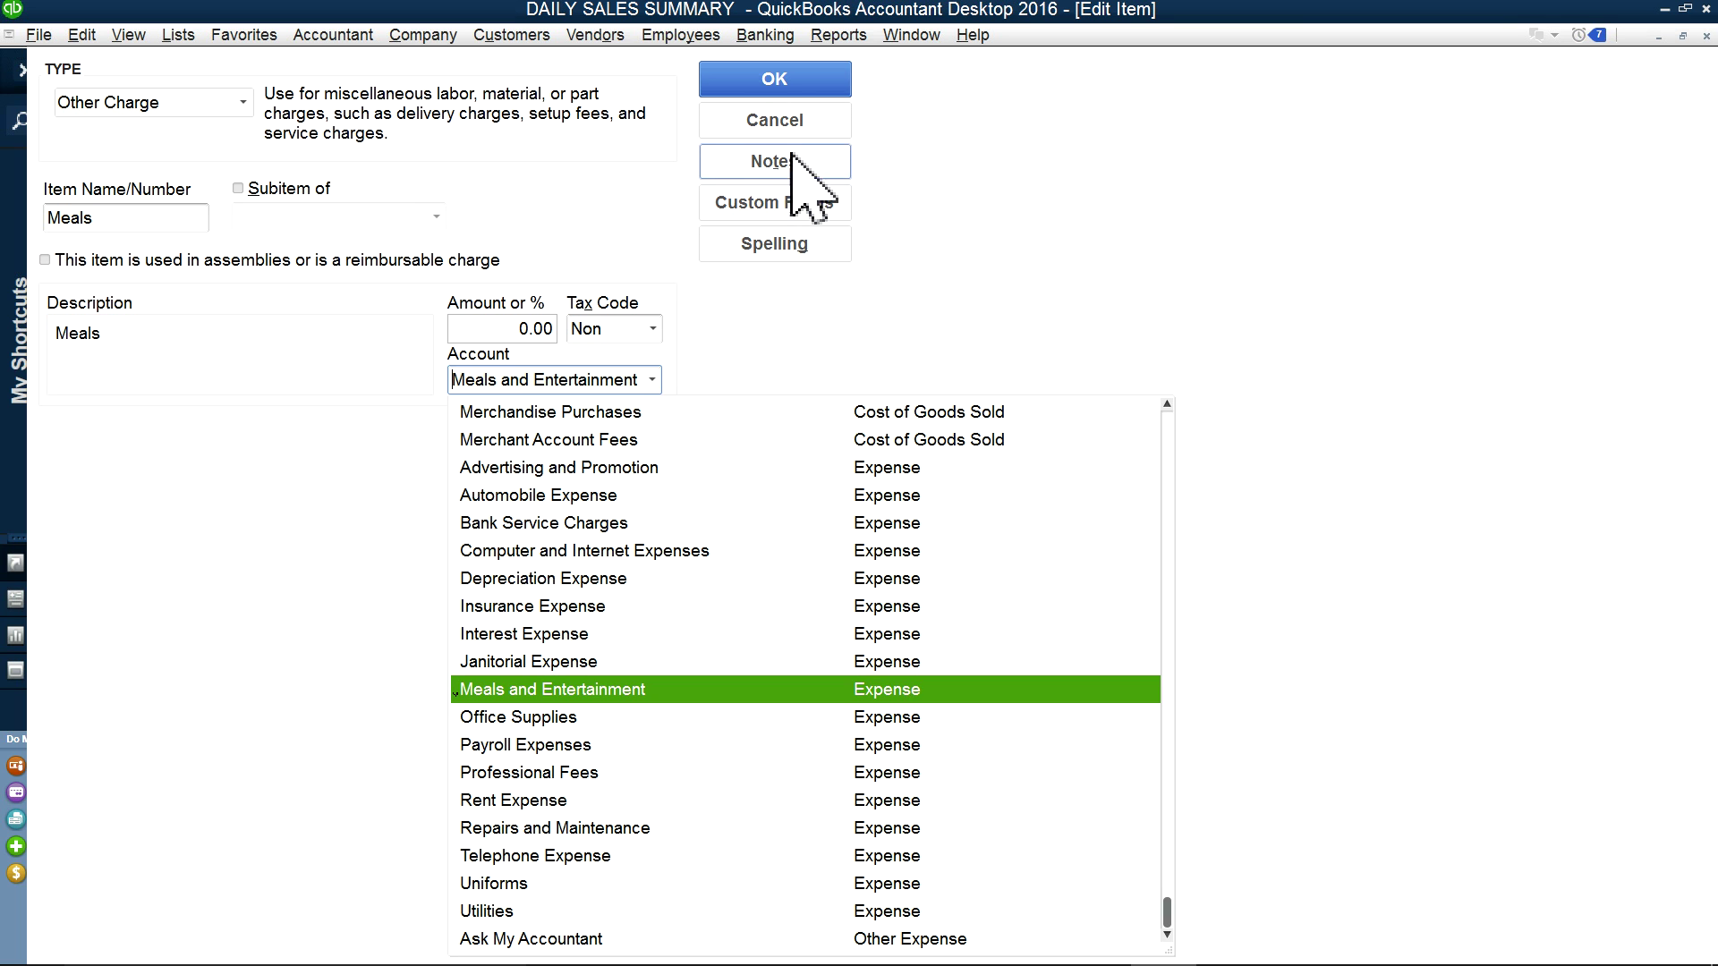
{"action": "left_click", "coordinate": [794, 121]}
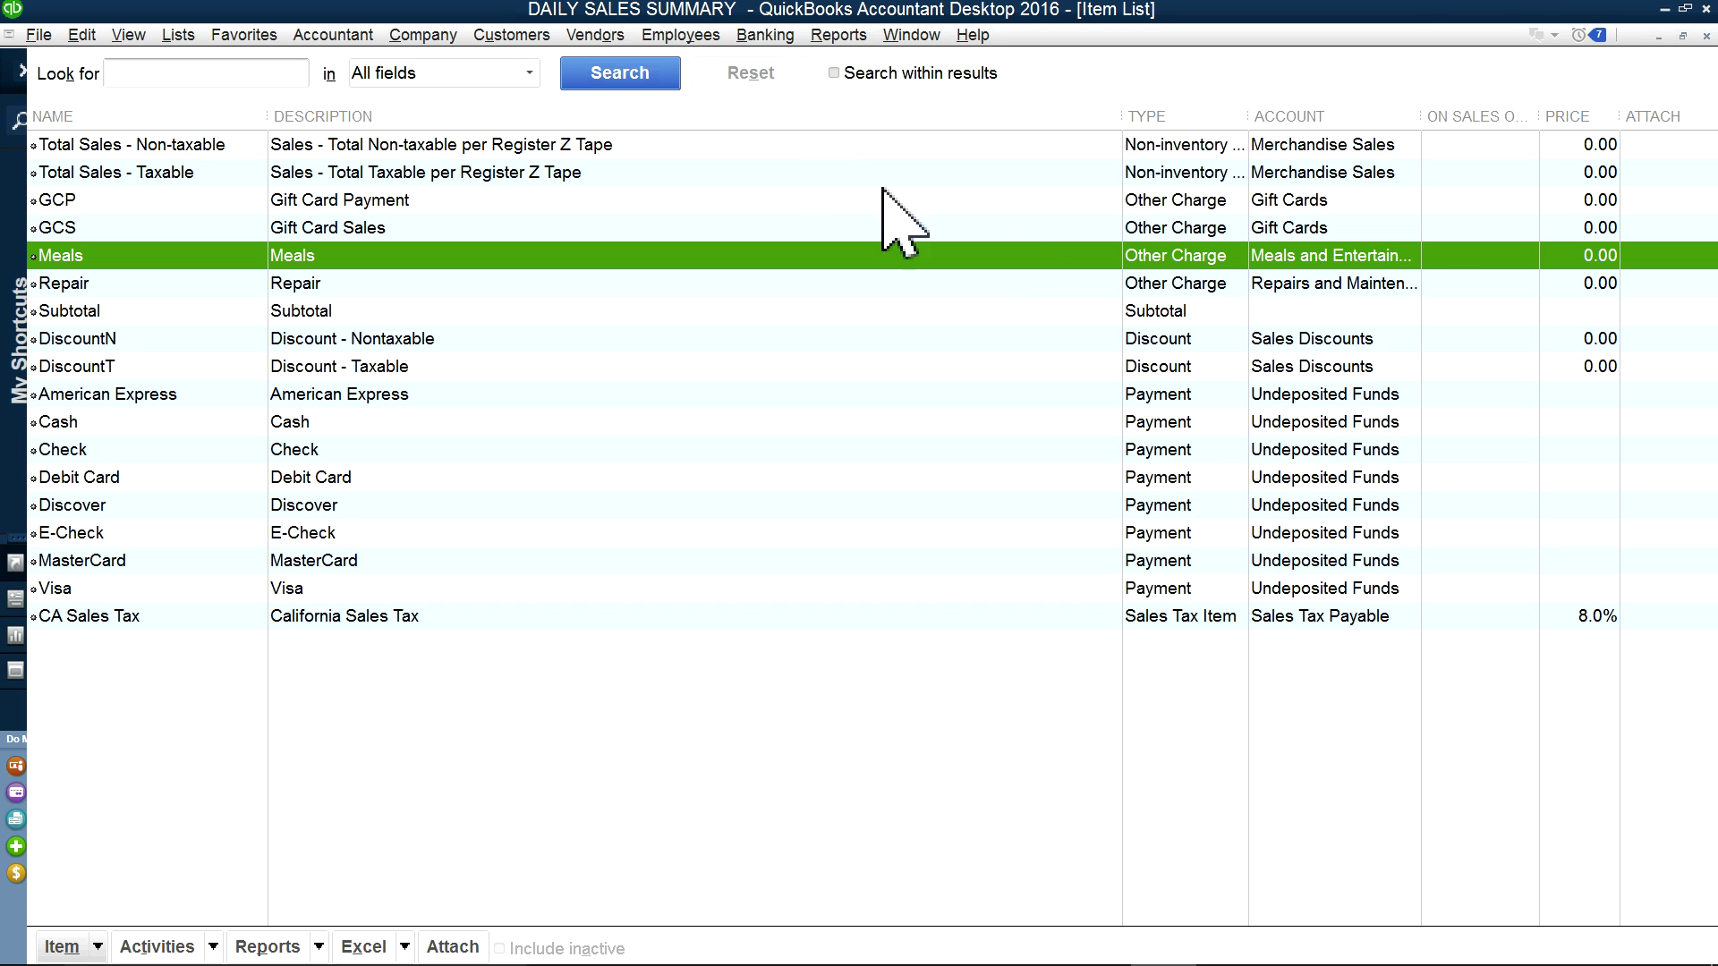
{"action": "left_click", "coordinate": [1704, 35]}
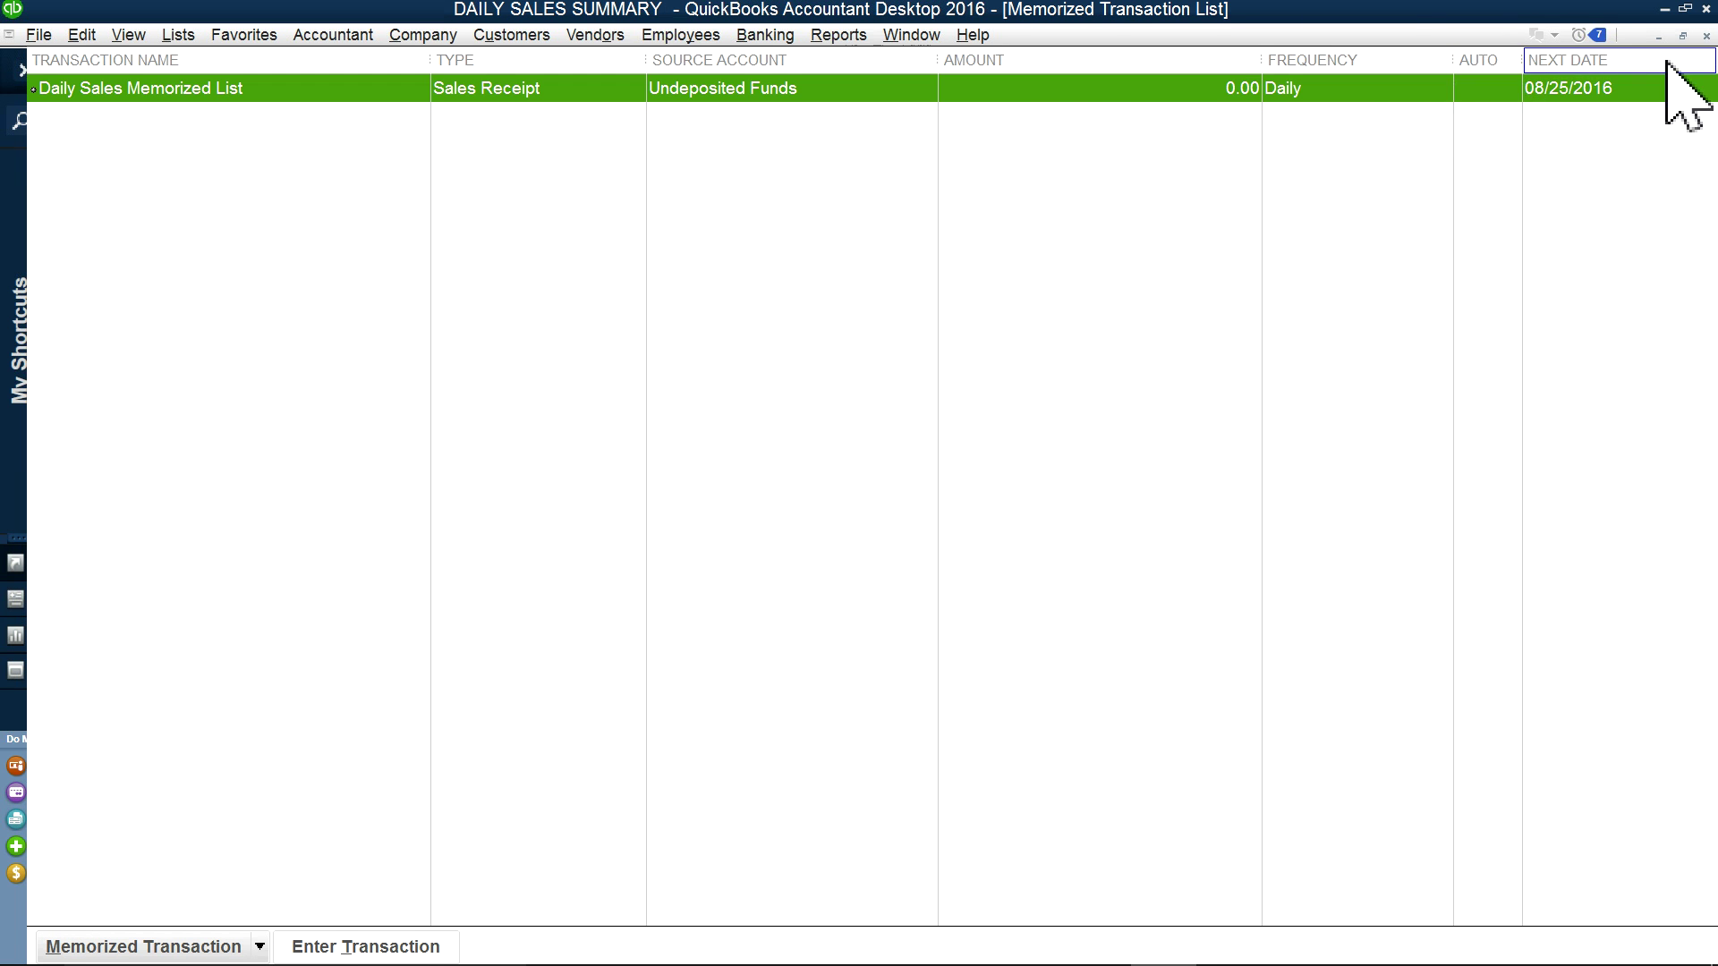
{"action": "left_click", "coordinate": [1706, 36]}
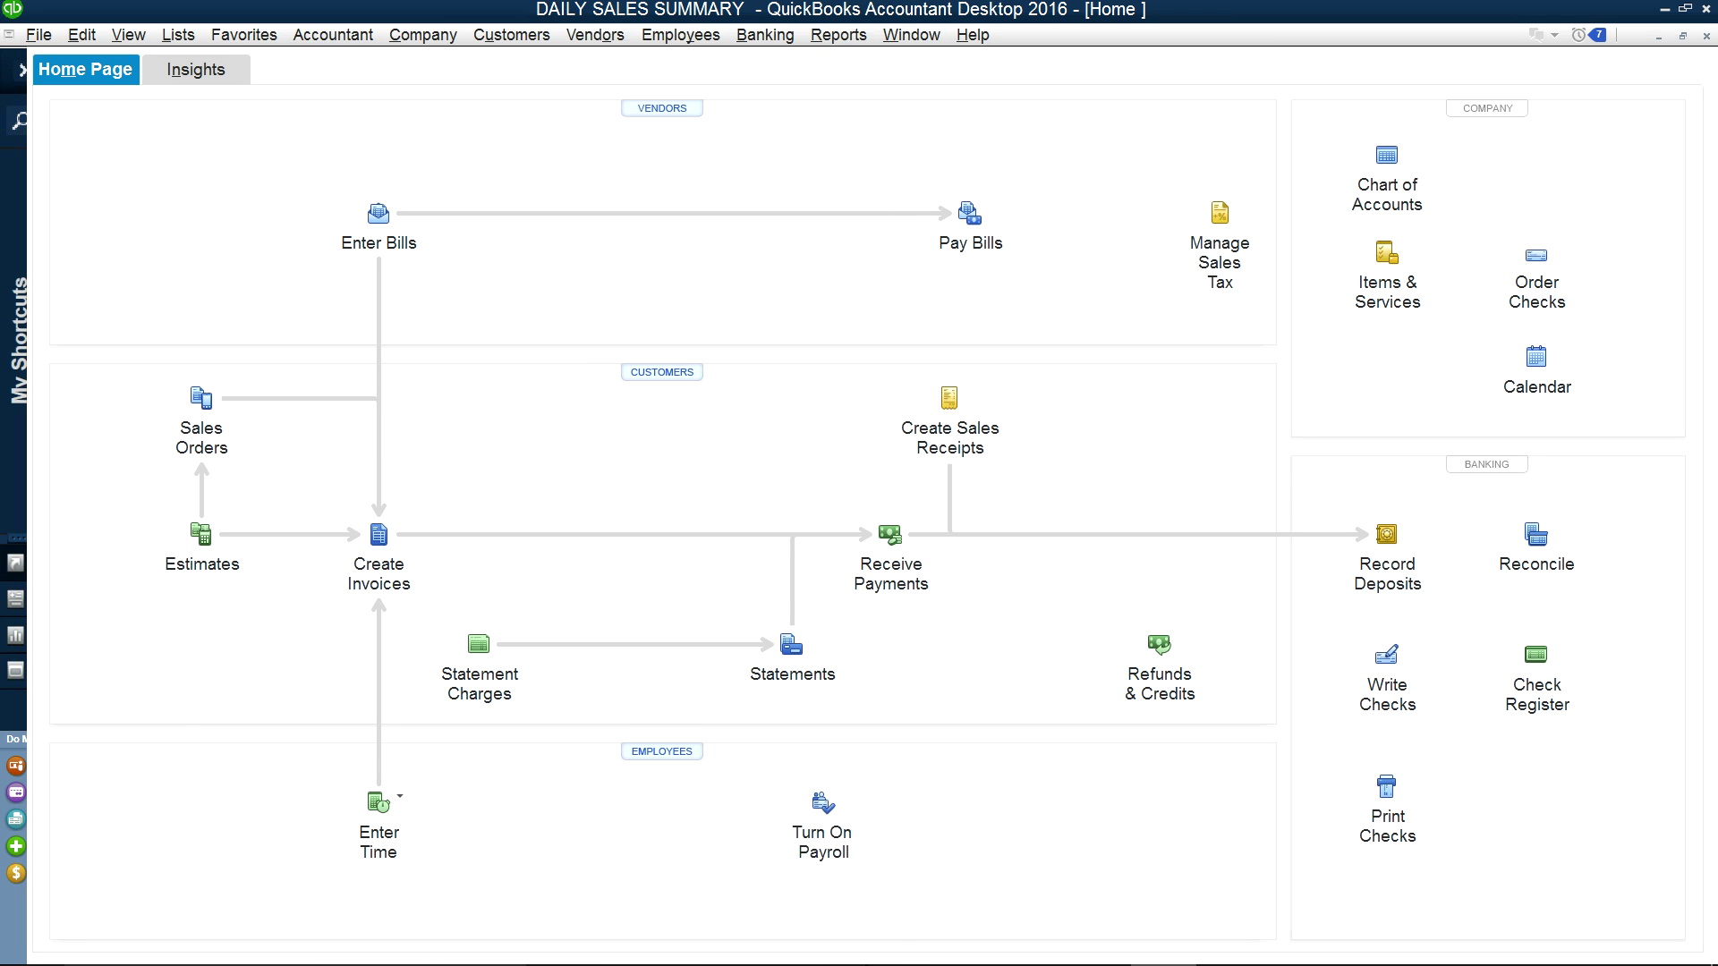
{"action": "mouse_move", "coordinate": [961, 958]}
{"action": "left_click", "coordinate": [892, 945]}
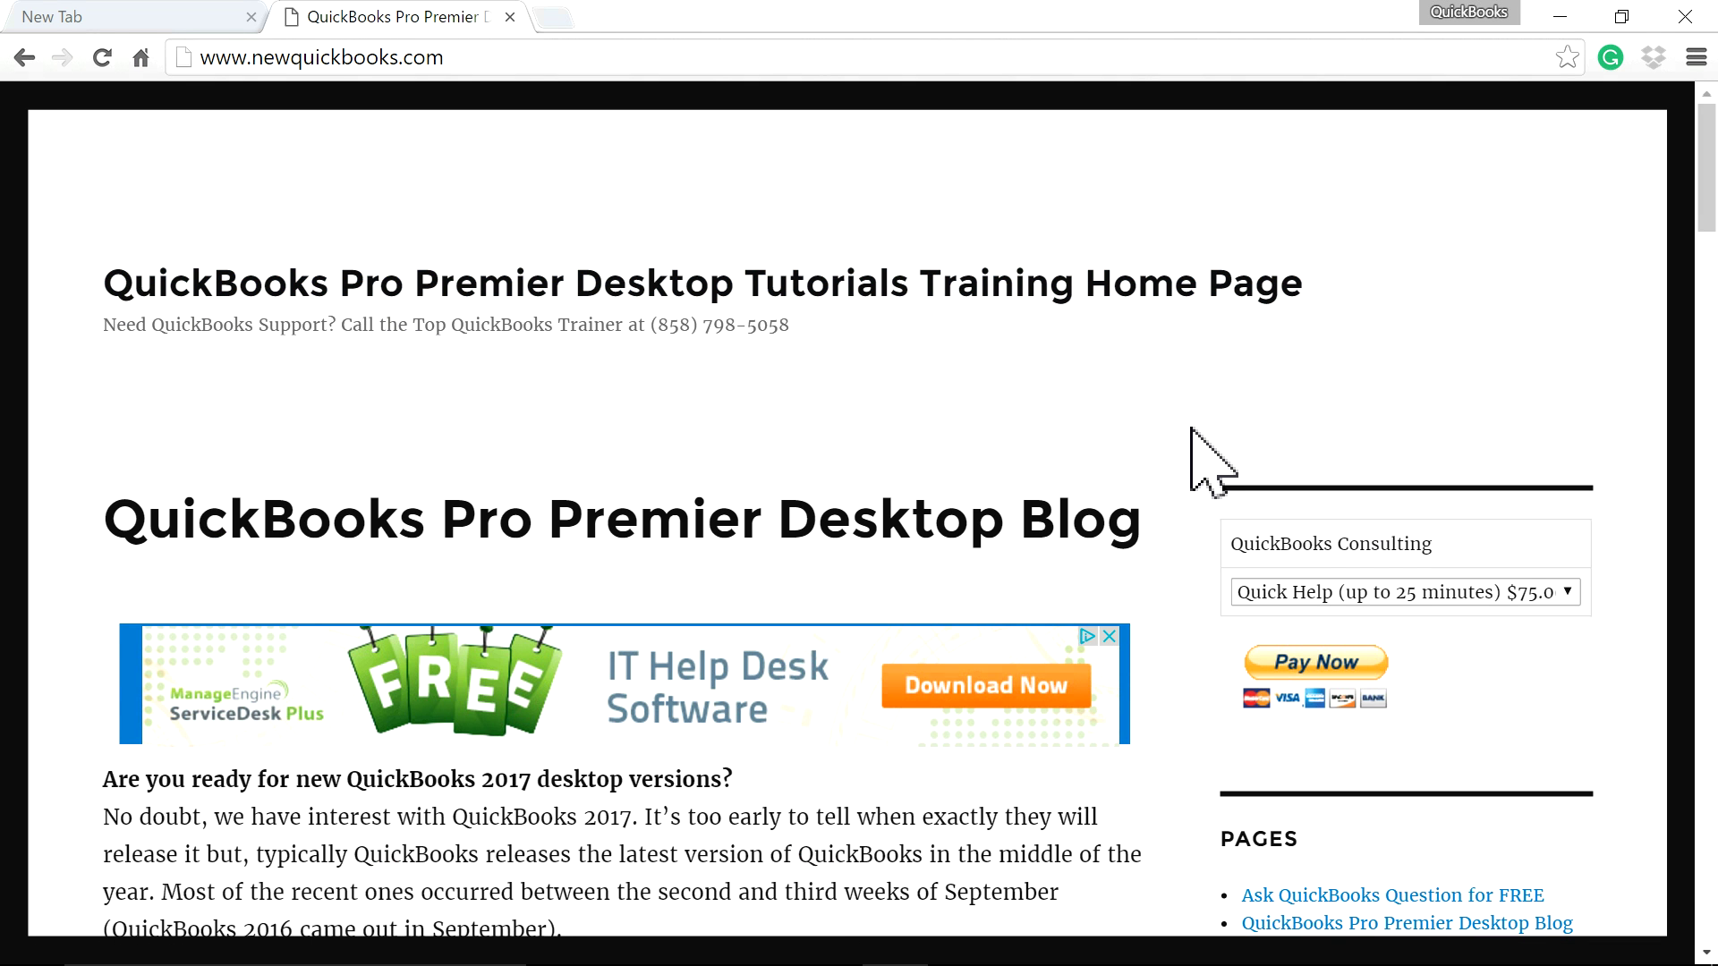
{"action": "scroll", "coordinate": [1193, 448], "scroll_direction": "down", "scroll_amount": 10}
{"action": "scroll", "coordinate": [1192, 447], "scroll_direction": "up", "scroll_amount": 6}
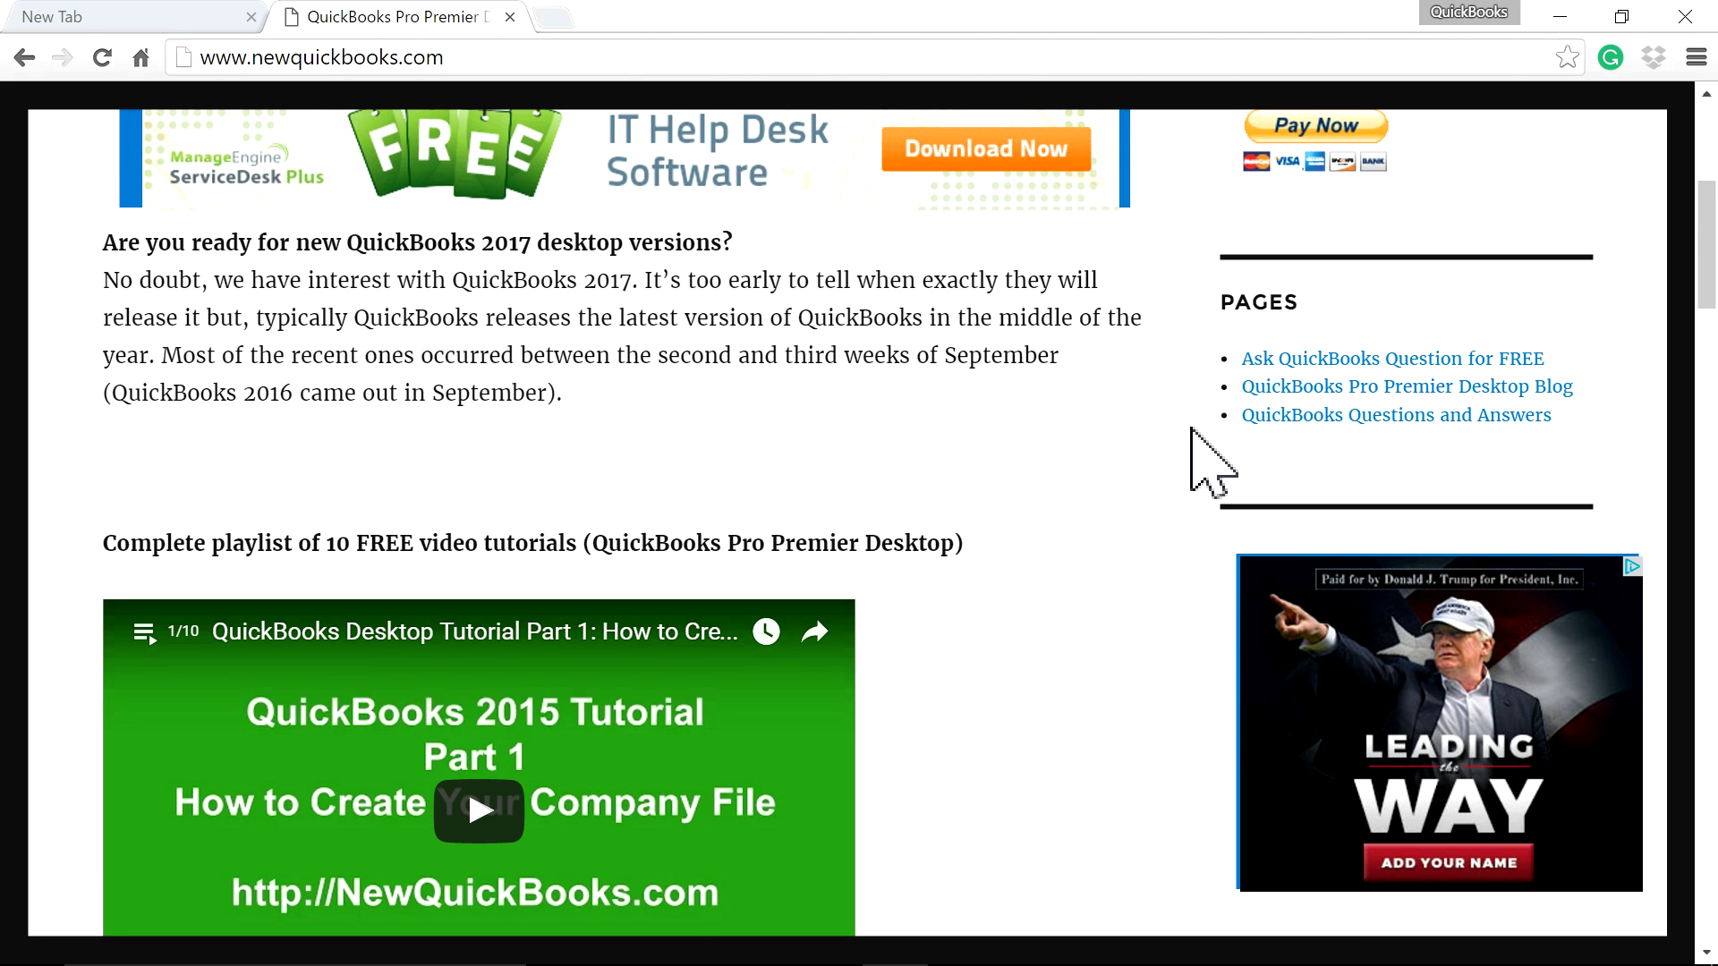
{"action": "scroll", "coordinate": [1213, 461], "scroll_direction": "up", "scroll_amount": 2}
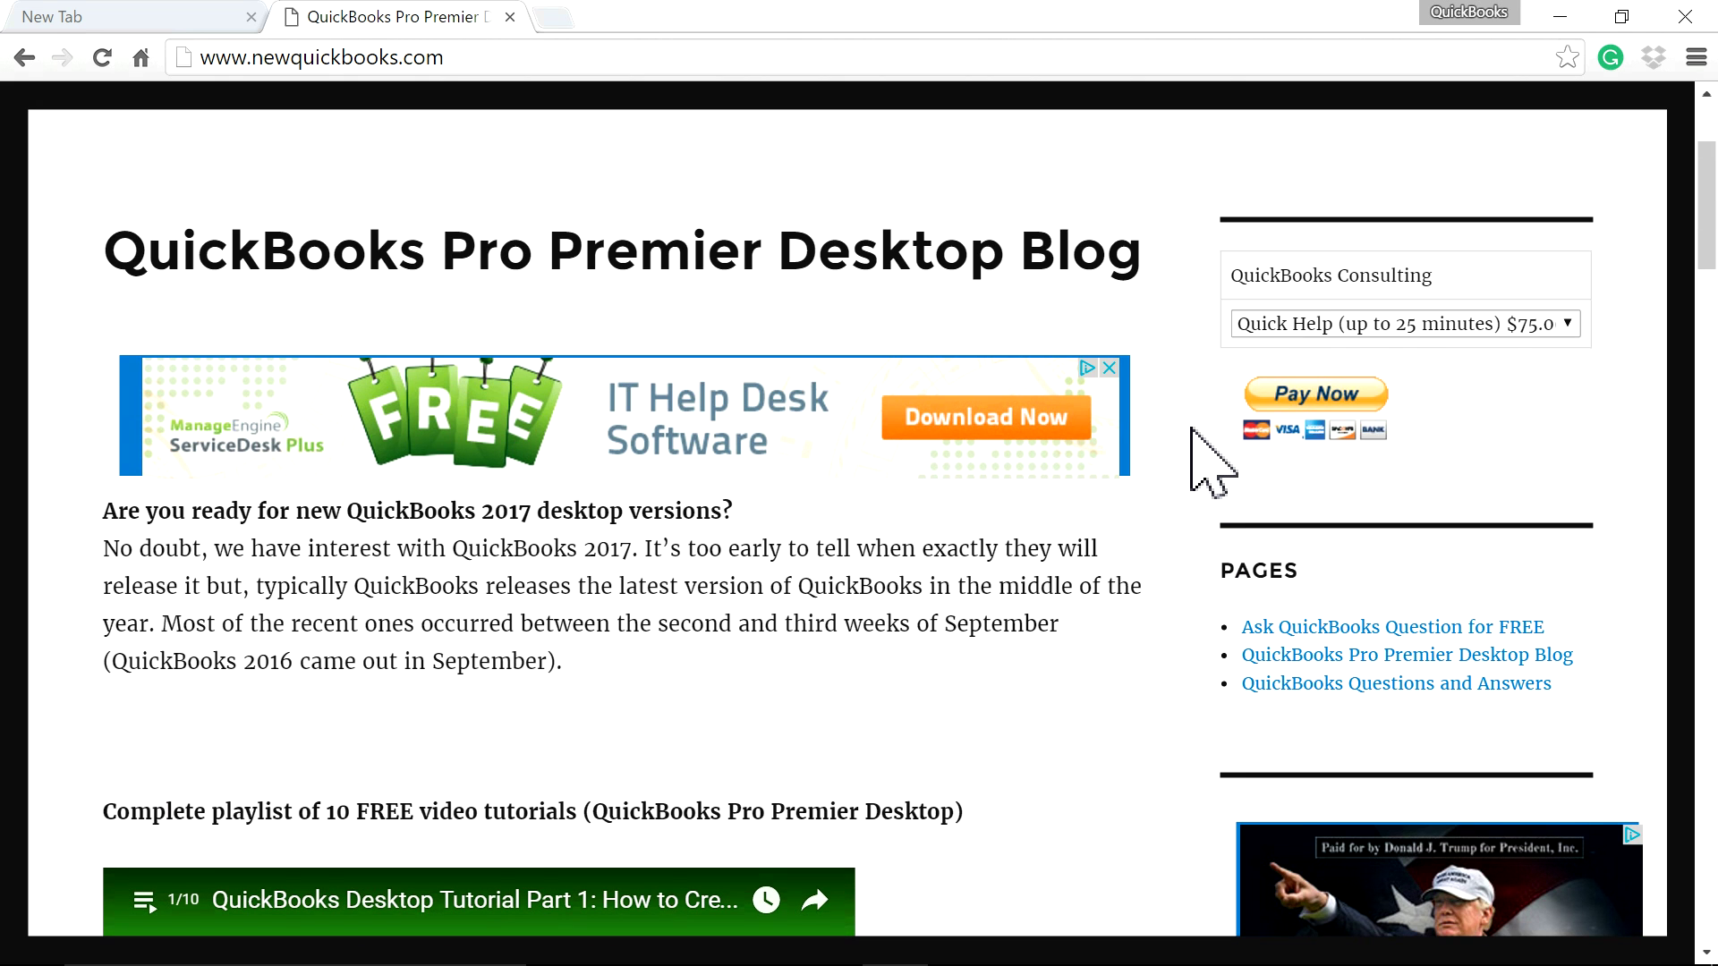